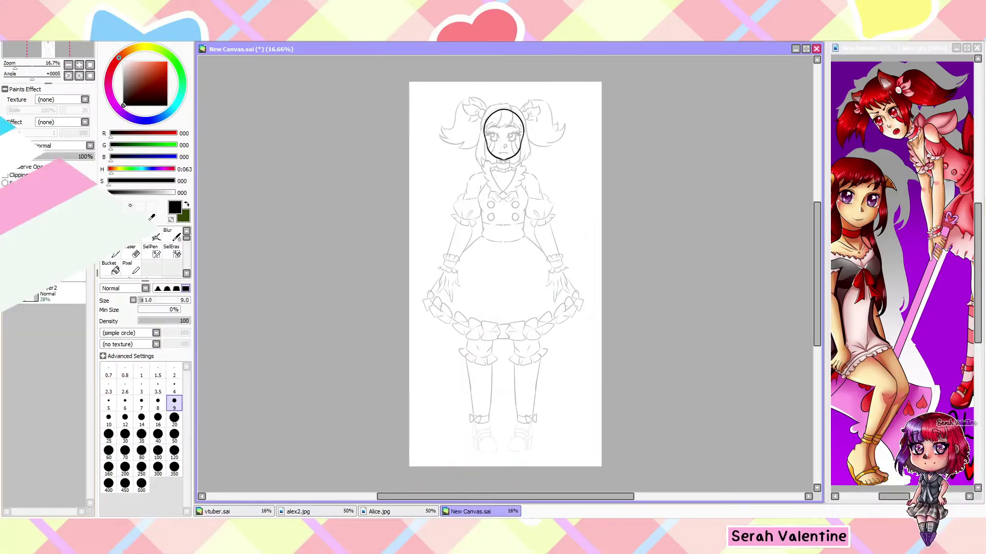
- Ink the neck and one shoulder line over the sketch at brush size 20 and mirror them to the other side
scroll(448, 181, "up", 1)
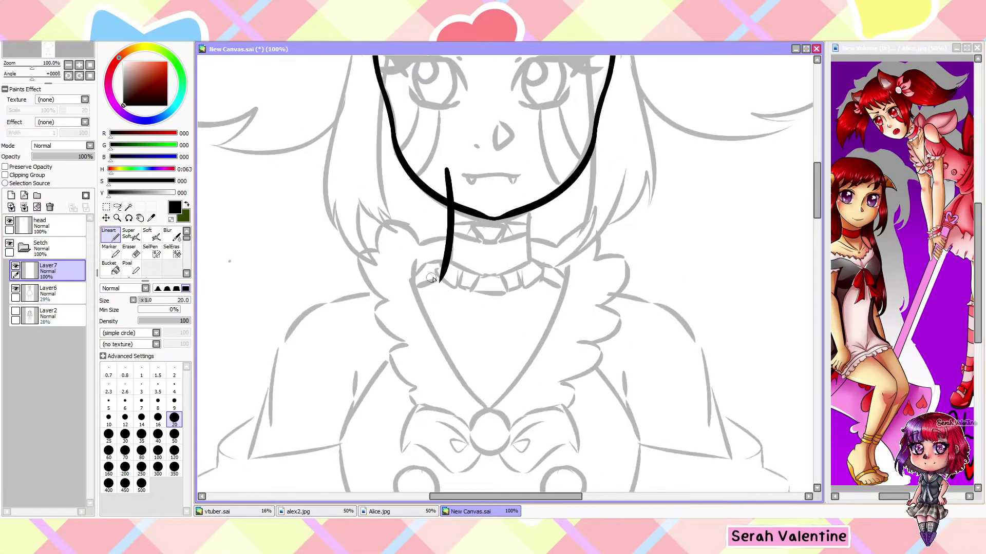
left_click_drag(432, 278, 356, 305)
scroll(356, 305, "down", 1)
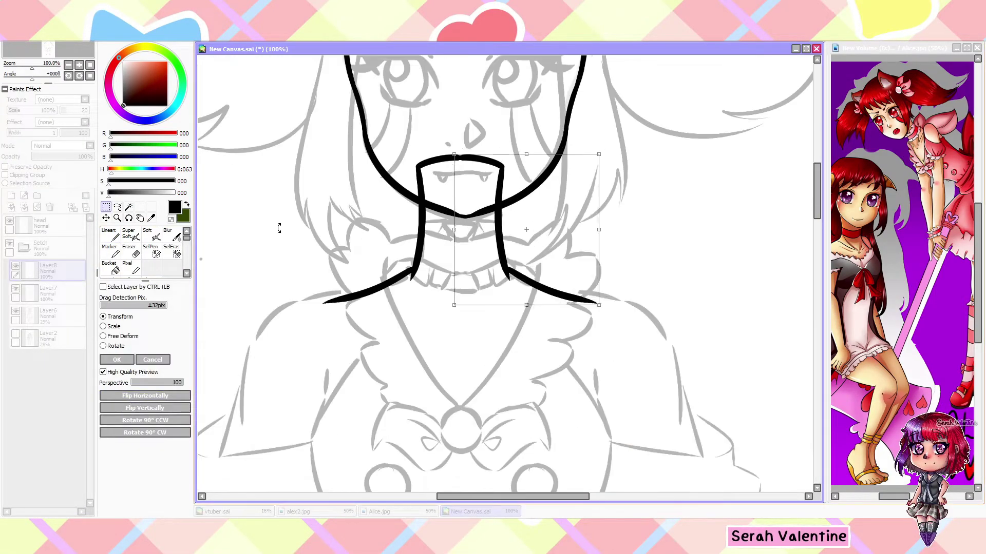
key("Return")
- Ink the torso's left side from the shoulder down past the armpit to the waist, following the sketch
scroll(350, 470, "down", 1)
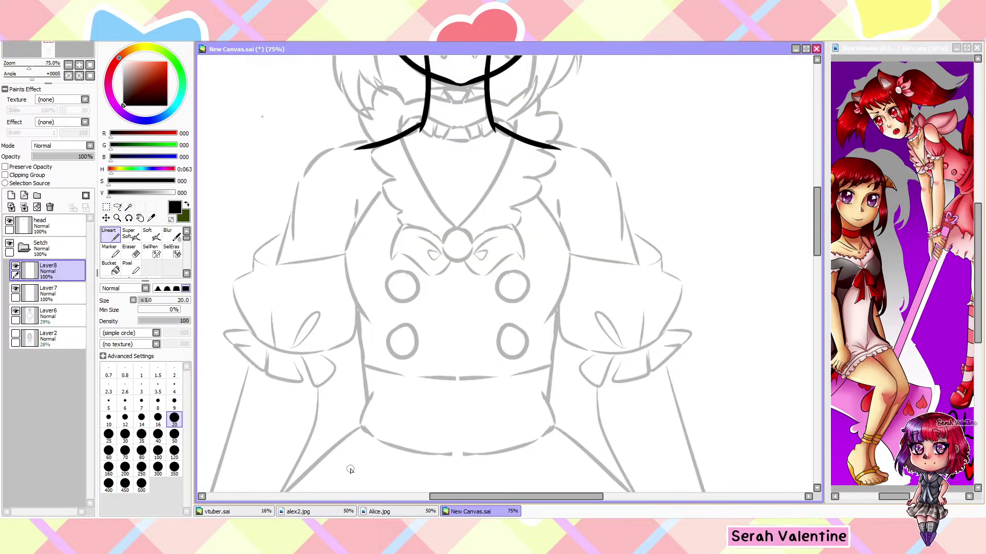
left_click_drag(356, 205, 353, 401)
scroll(358, 181, "up", 1)
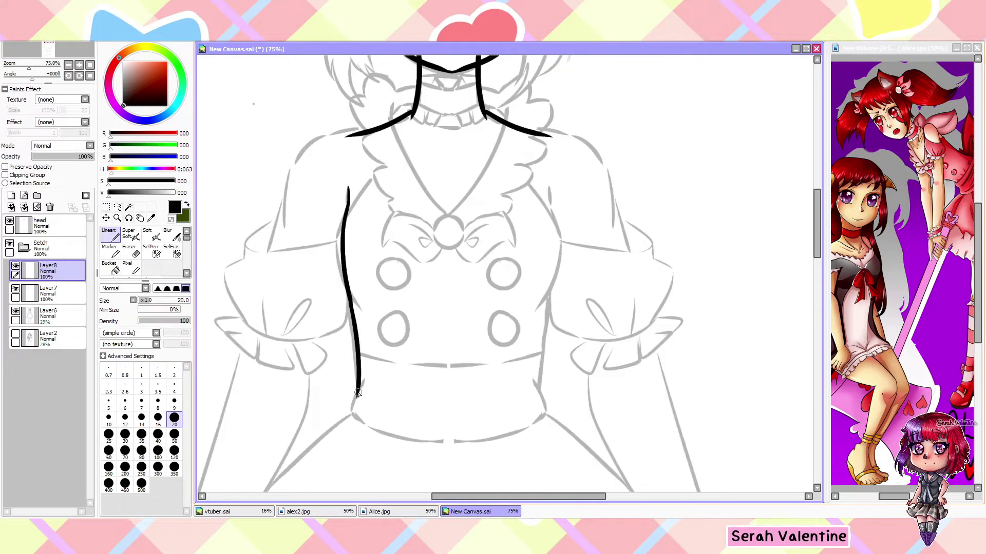
scroll(358, 180, "up", 1)
left_click_drag(375, 165, 361, 274)
scroll(361, 275, "down", 2)
scroll(372, 475, "up", 1)
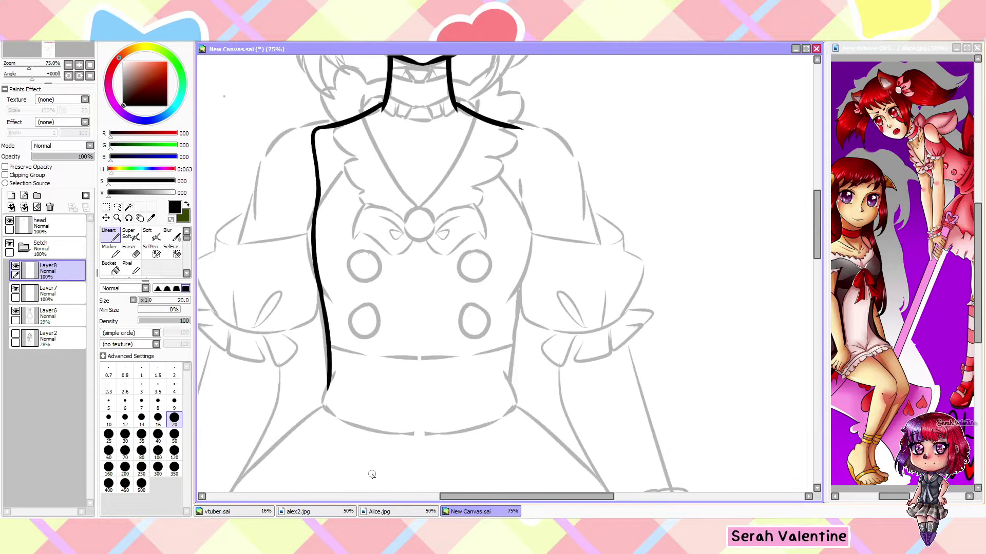
- Duplicate the torso side line, mirror it onto the opposite side of the body and merge the copy down
key("ctrl+c")
key("ctrl+v")
key("ctrl+t")
scroll(475, 225, "down", 1)
scroll(475, 226, "up", 1)
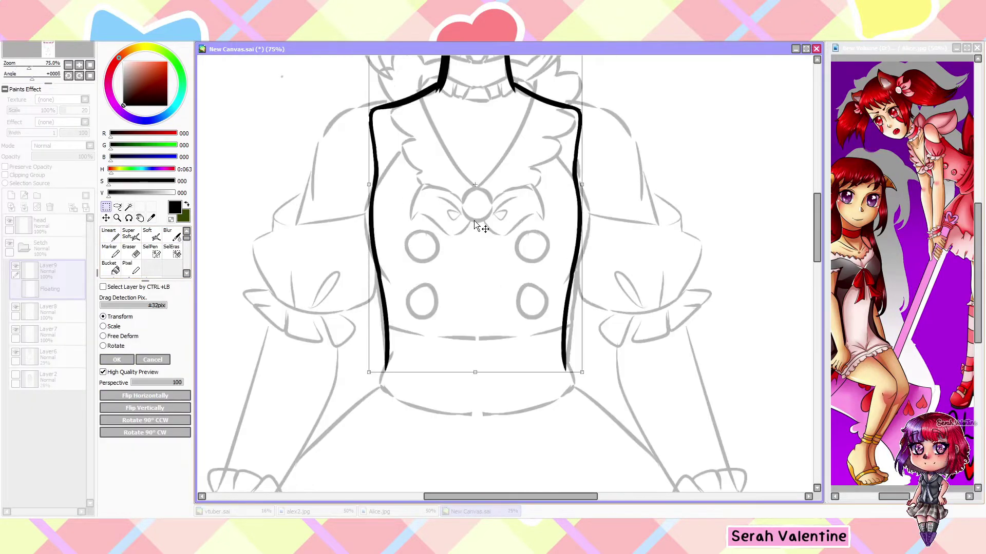
key("Return")
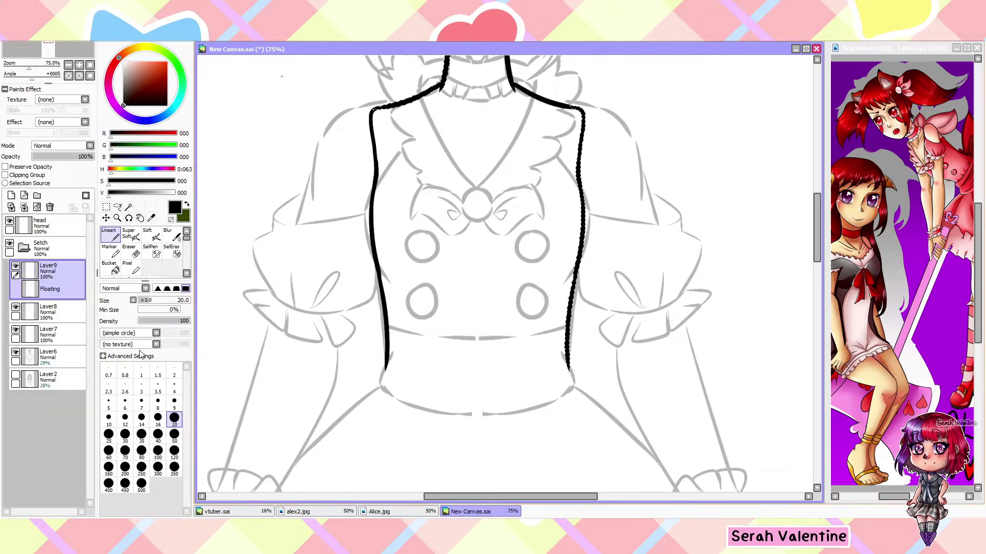
scroll(475, 226, "up", 1)
scroll(488, 257, "down", 3)
key("ctrl+e")
key("ctrl+e")
- Ink the upper and lower edges of the waistband between the torso sides, closing its ends
scroll(502, 282, "up", 2)
scroll(502, 282, "up", 2)
key("ctrl+shift+n")
left_click_drag(540, 273, 446, 284)
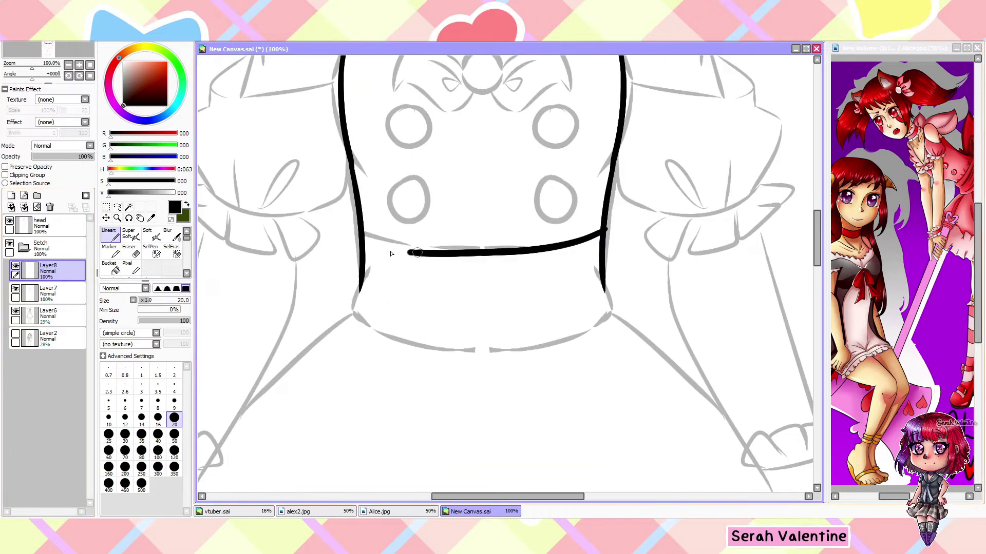
left_click_drag(610, 310, 349, 315)
scroll(349, 316, "down", 2)
scroll(360, 308, "up", 1)
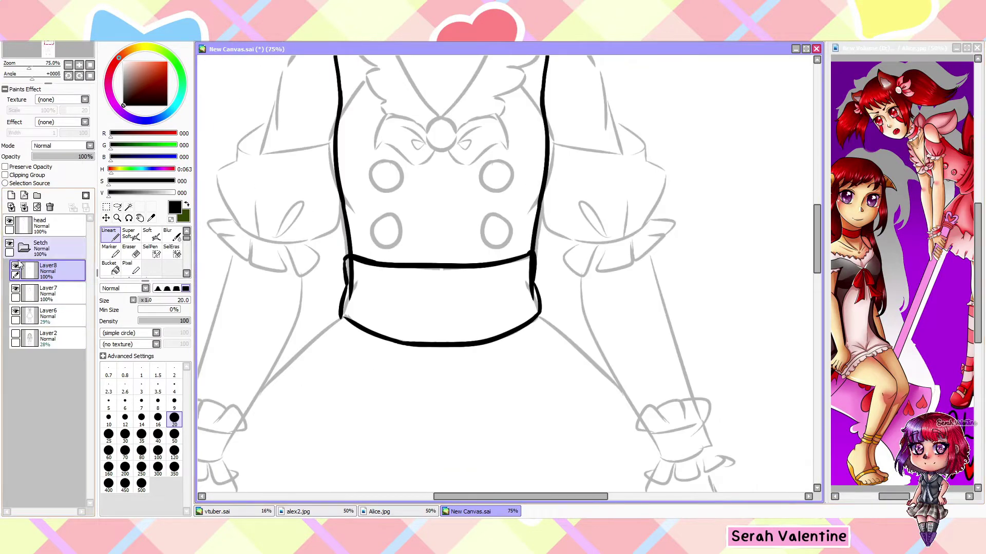
- Hide the sketch and erase the overlapping line ends where the torso meets the waistband
left_click(12, 311)
scroll(287, 252, "up", 2)
scroll(287, 251, "down", 2)
key("e")
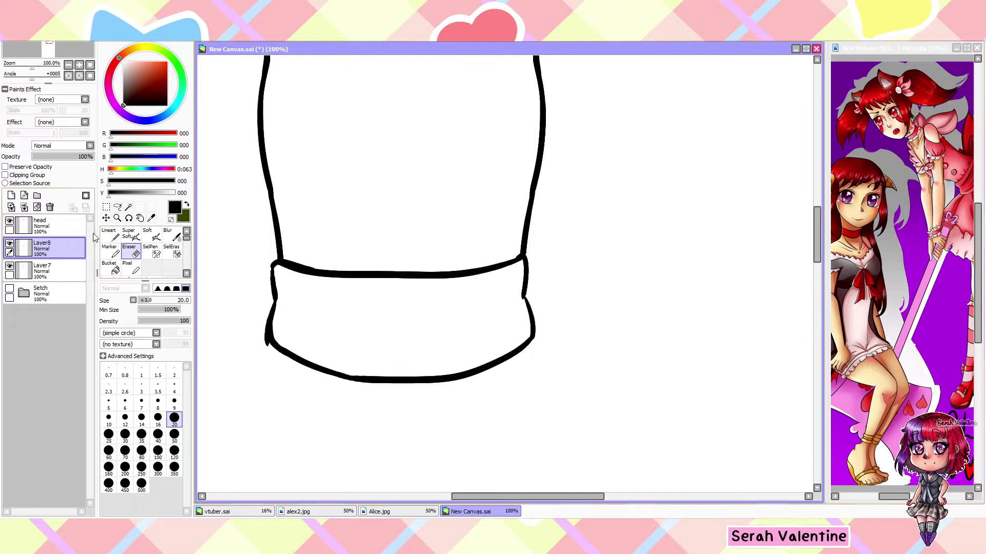
- Add short inked fold lines inside the waistband and merge the line art layers
left_click(109, 234)
scroll(385, 308, "up", 3)
scroll(380, 330, "down", 7)
scroll(529, 216, "up", 3)
key("ctrl+e")
scroll(461, 96, "up", 2)
- On a new layer, ink the left half of the pointed bodice neckline and mirror a copy to the right half
left_click(11, 195)
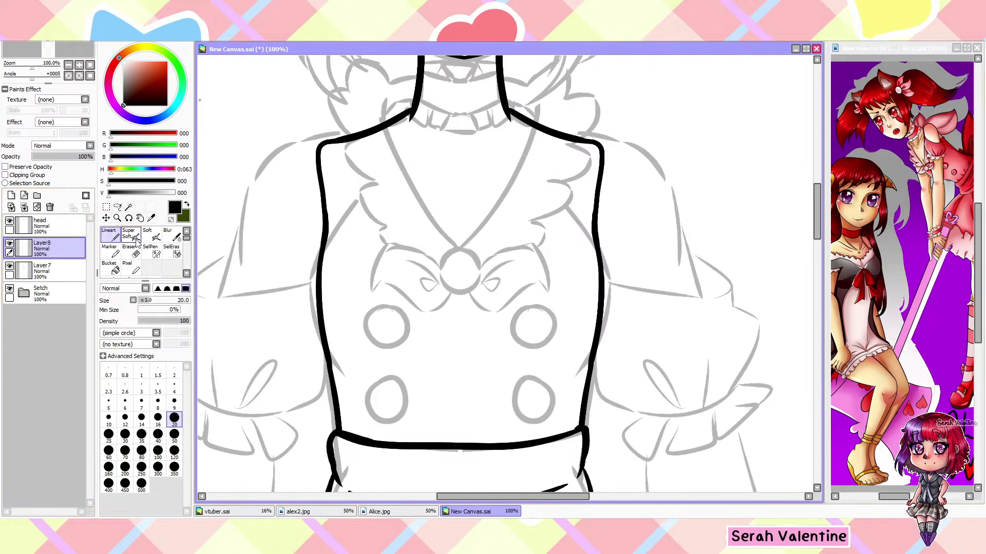
key("ctrl+z")
left_click_drag(463, 282, 276, 346)
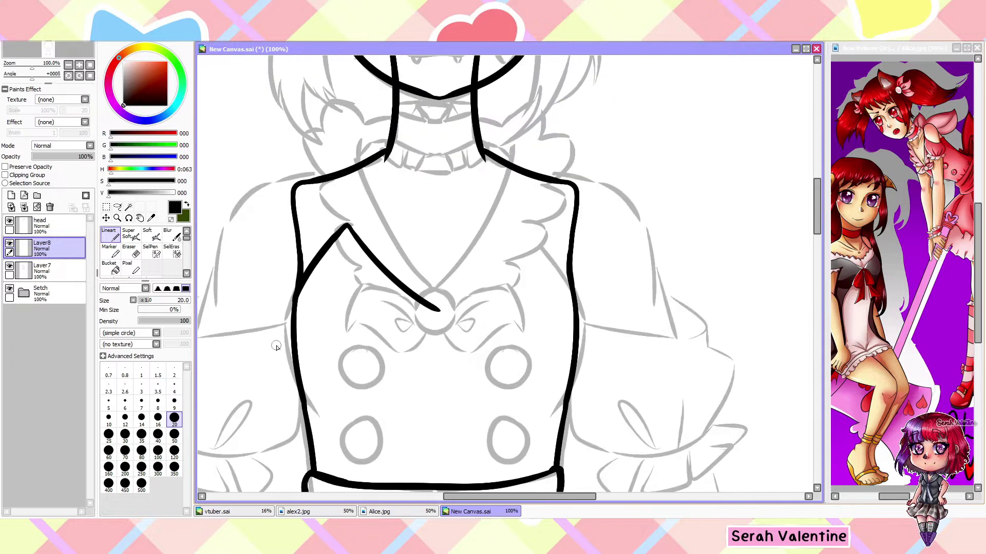
key("ctrl+t")
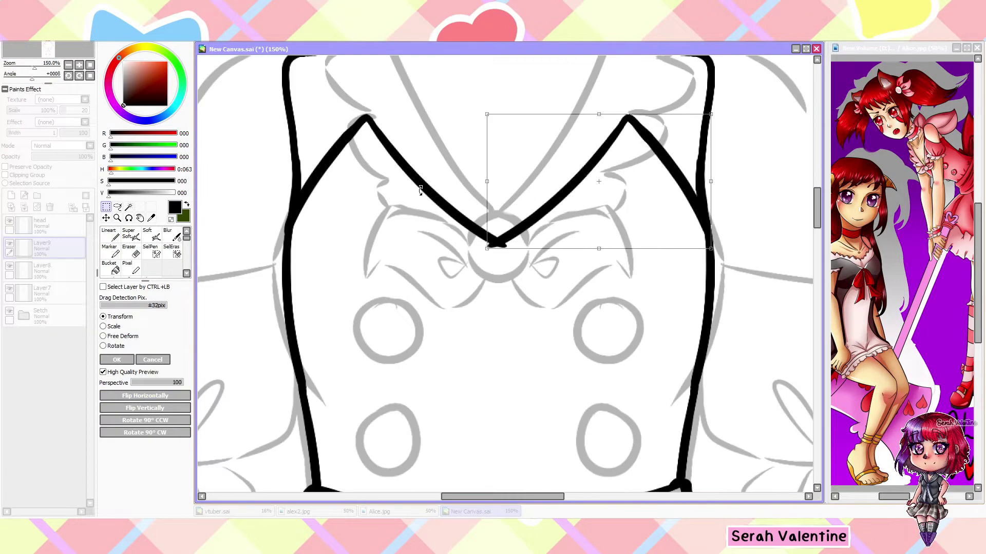
key("Return")
- Erase the overlapping ends at the centre tip of the neckline so both halves meet cleanly
key("e")
scroll(462, 271, "up", 2)
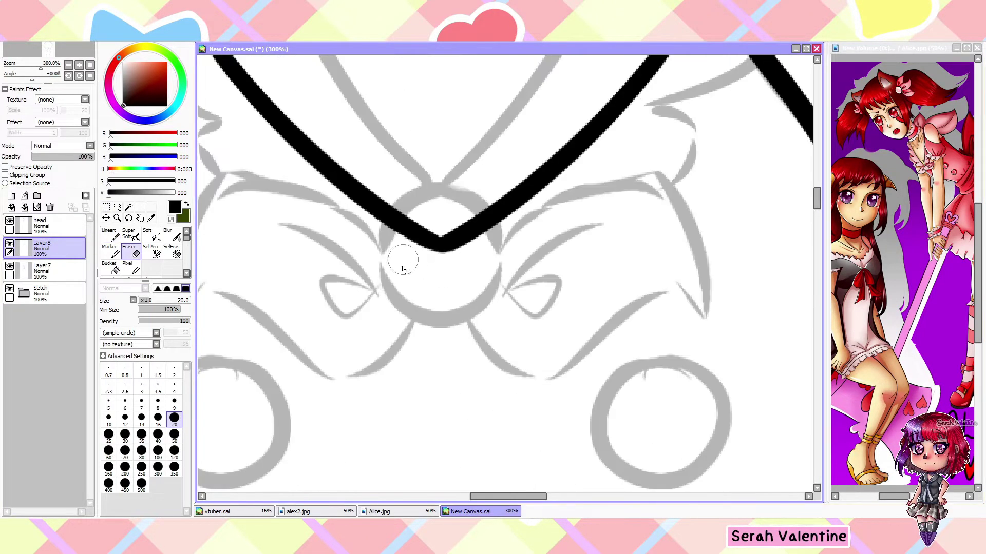
scroll(419, 266, "down", 4)
- Ink a collarbone line below the neck and mirror a copy of it to the other side of the chest
left_click(109, 233)
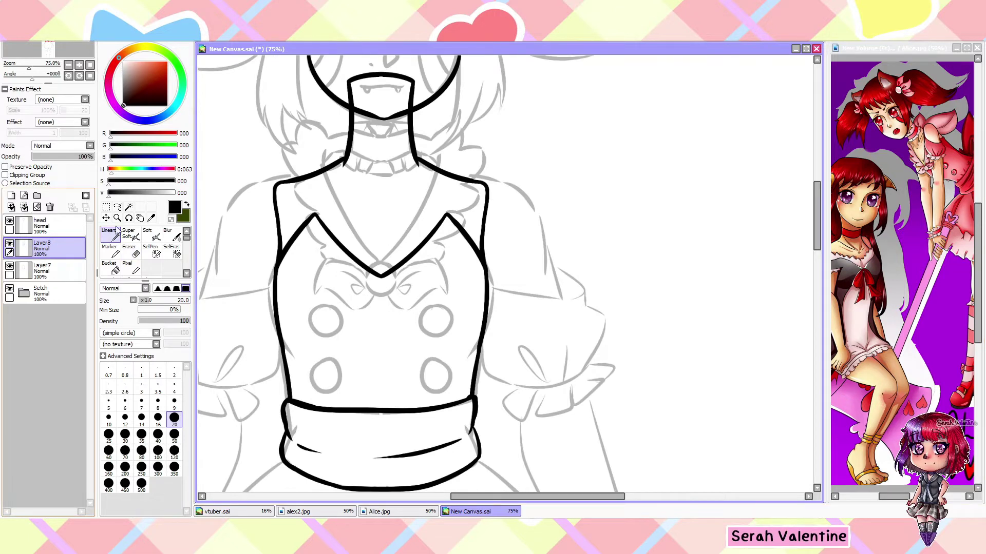
scroll(117, 230, "down", 1)
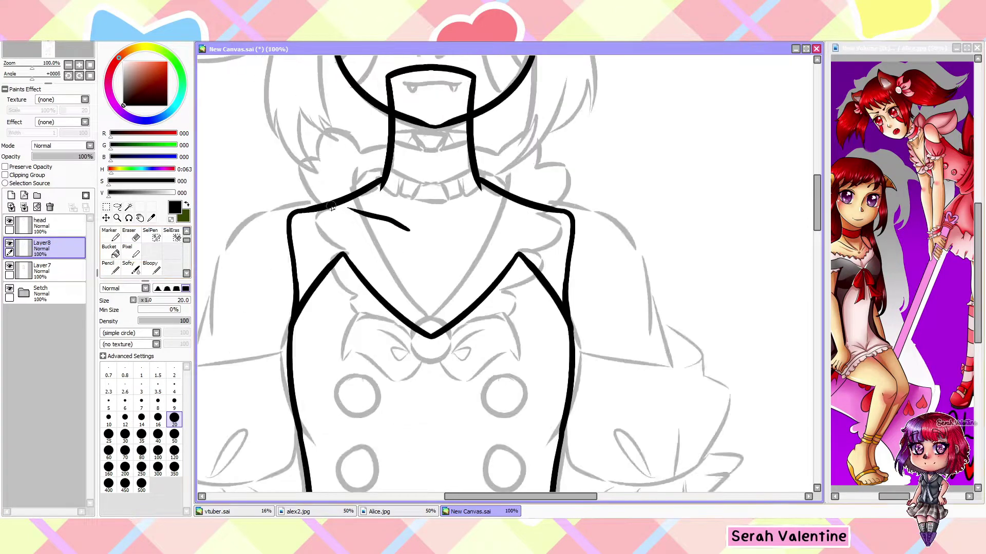
key("ctrl+v")
key("ctrl+t")
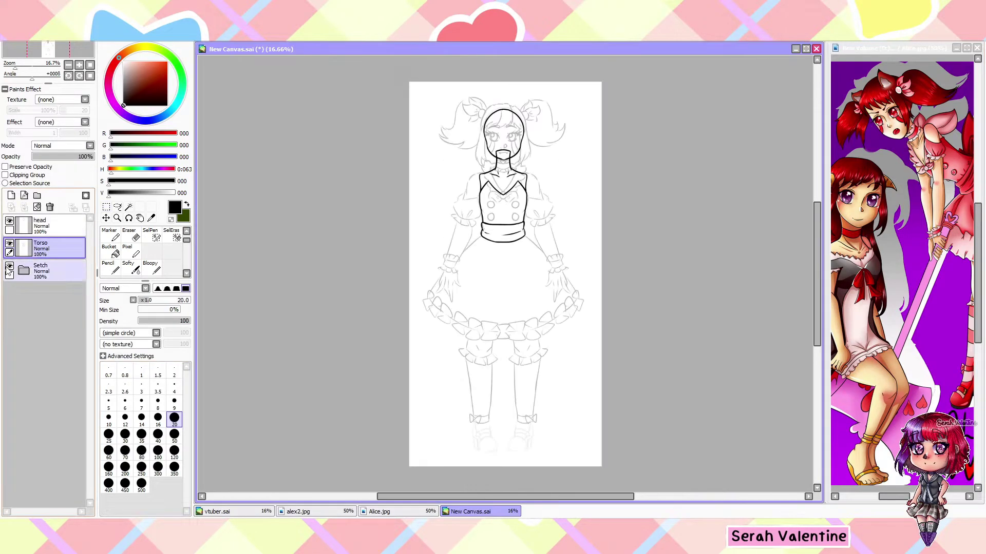
- On a new layer, ink the upper-left bodice button, hide the sketch and clean the circle with the eraser
left_click(11, 195)
left_click(109, 233)
scroll(354, 251, "up", 5)
left_click_drag(354, 229, 346, 250)
scroll(346, 250, "down", 1)
left_click(9, 288)
scroll(360, 246, "up", 3)
scroll(385, 183, "down", 1)
key("e")
scroll(374, 253, "down", 2)
scroll(374, 254, "down", 2)
- Duplicate the bodice button, place the copy directly below the first and merge the two
key("ctrl+c")
key("ctrl+v")
left_click_drag(365, 225, 367, 278)
key("ctrl+e")
- Select both left buttons with the size 350 selection pen and place a horizontally flipped copy on the bodice's right side
left_click(150, 250)
left_click(174, 469)
left_click_drag(359, 139, 369, 334)
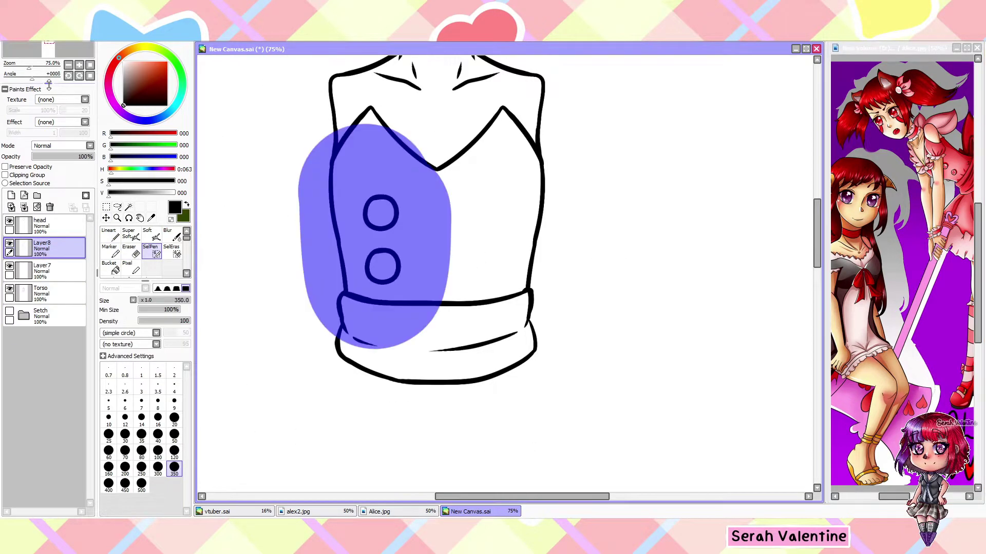
key("ctrl+c")
key("ctrl+v")
key("ctrl+t")
left_click(123, 397)
left_click_drag(418, 240, 492, 239)
key("Return")
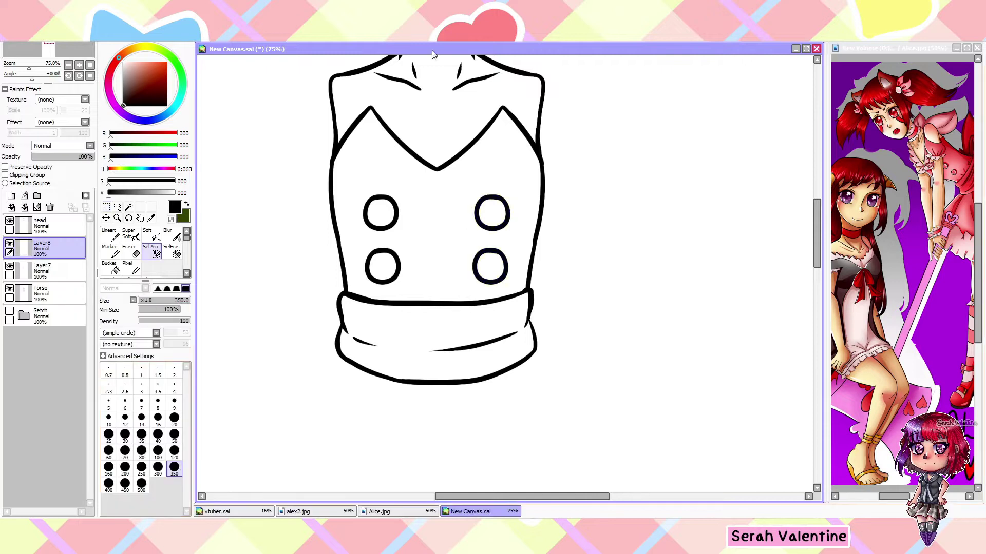
- Show the sketch again and ink the skirt's left edge and the left half of its waistline
left_click_drag(443, 184, 498, 205)
left_click(9, 312)
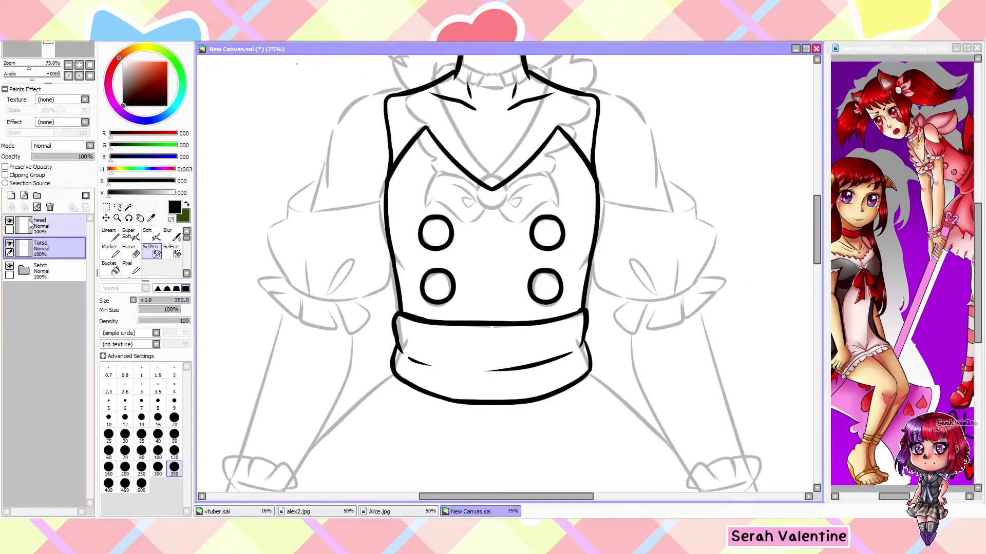
scroll(303, 370, "down", 5)
scroll(477, 350, "up", 5)
left_click_drag(374, 286, 452, 198)
left_click_drag(411, 77, 616, 169)
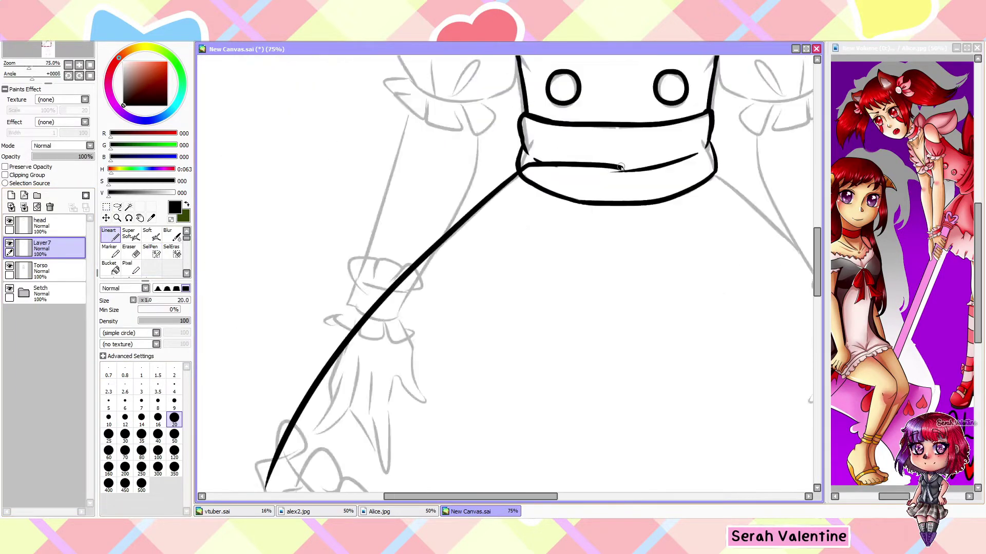
- Tidy the skirt line with the eraser and ink the left half of the curved hem
scroll(462, 257, "down", 5)
scroll(385, 285, "up", 6)
key("e")
left_click_drag(378, 267, 388, 288)
key("n")
scroll(544, 68, "down", 5)
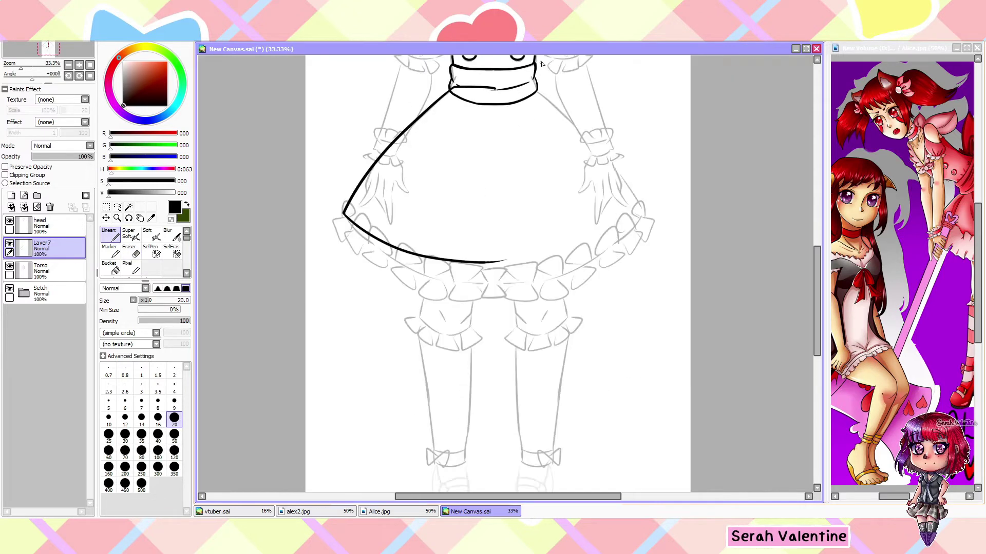
- Duplicate the half skirt, flip it horizontally, align it as the right half and merge the two
key("ctrl+c")
key("ctrl+v")
key("ctrl+t")
left_click(145, 396)
left_click_drag(398, 180, 589, 180)
scroll(513, 256, "down", 2)
scroll(616, 113, "up", 4)
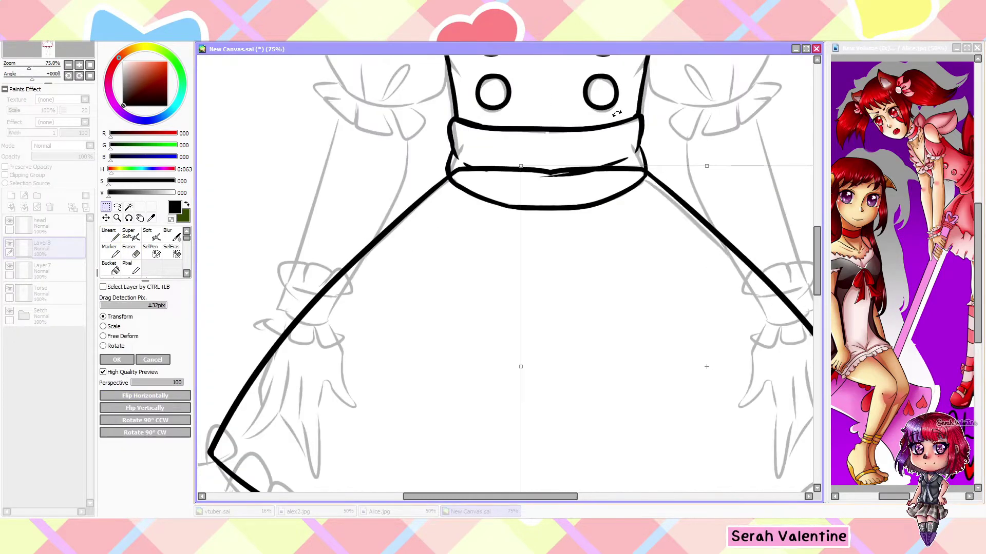
key("Return")
scroll(616, 113, "down", 3)
scroll(514, 154, "up", 3)
key("ctrl+e")
- Smooth the join at the centre of the skirt's waistline with the eraser, then show the sketch and Torso layers
scroll(423, 149, "up", 4)
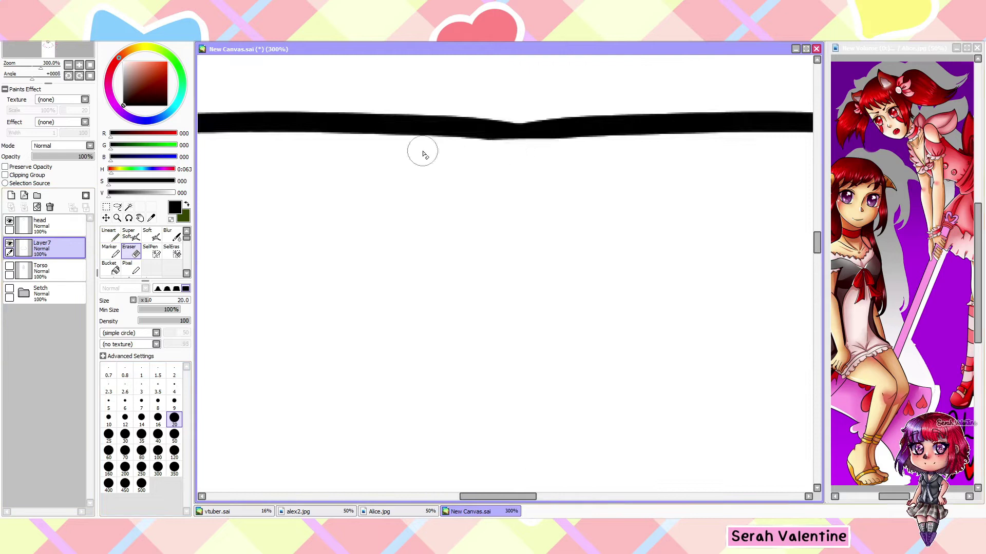
left_click_drag(422, 149, 526, 282)
scroll(295, 239, "down", 8)
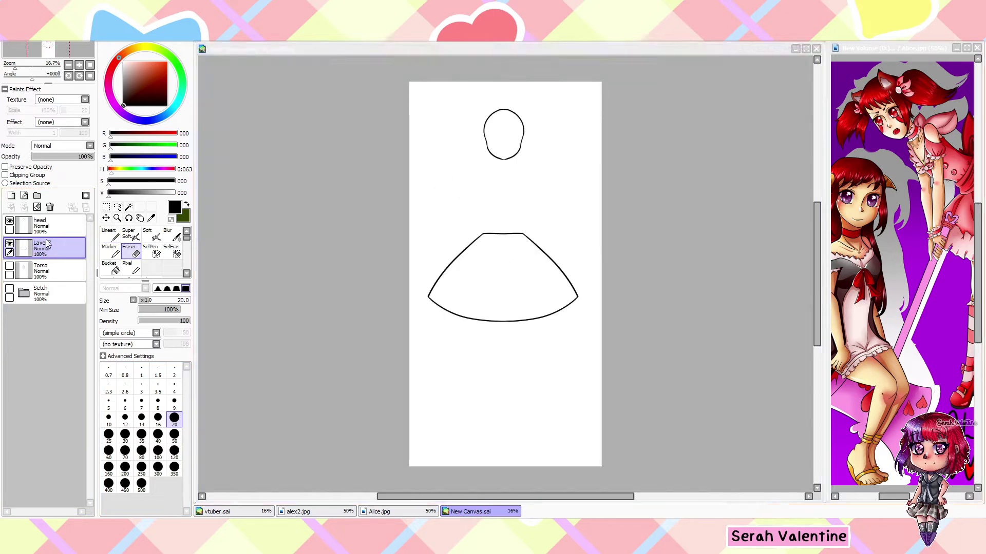
left_click(9, 288)
left_click(9, 266)
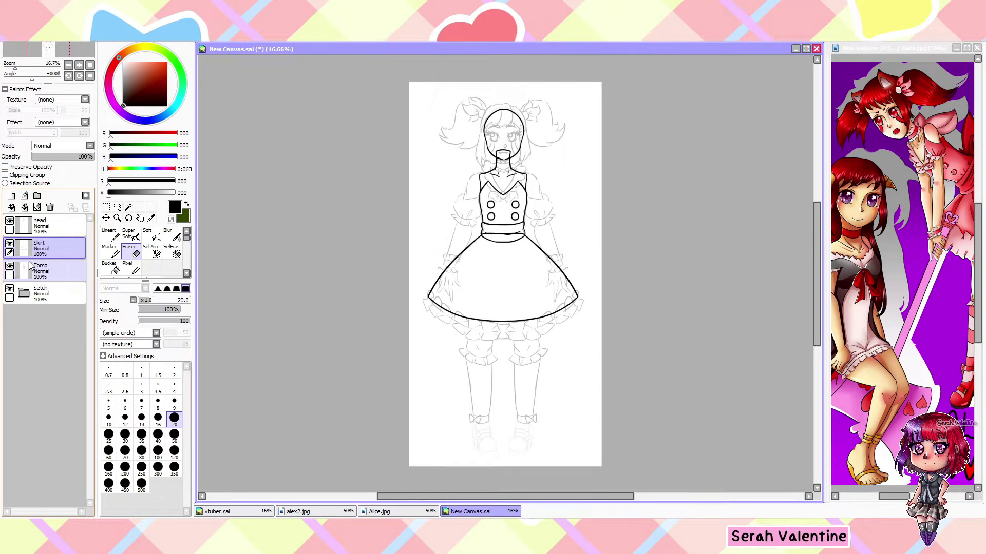
- Select the skirt's hem line with the size 350 selection pen and place an offset copy just below the hem
left_click(11, 195)
scroll(503, 308, "up", 4)
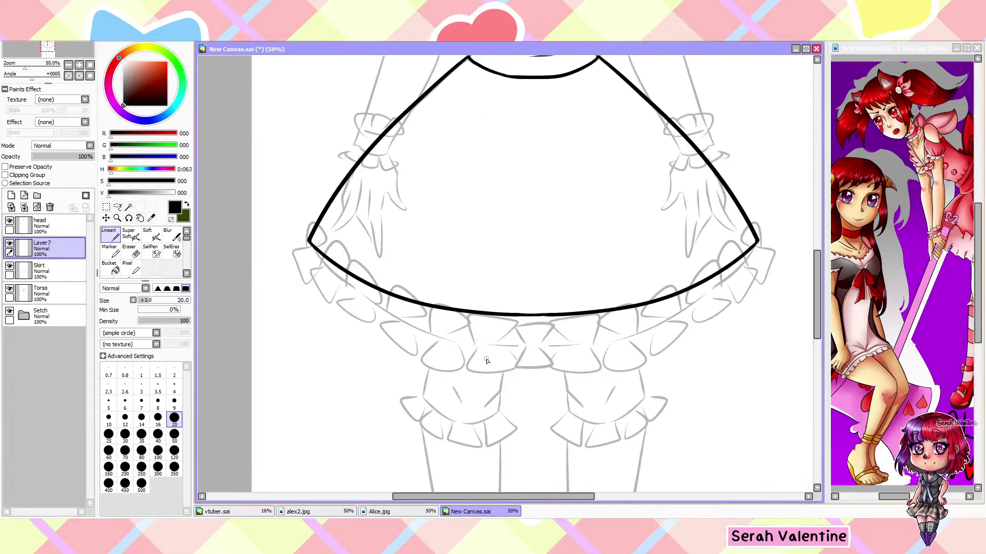
left_click(151, 251)
left_click(174, 467)
left_click(46, 266)
left_click_drag(313, 283, 742, 300)
key("ctrl+t")
left_click_drag(531, 303, 531, 330)
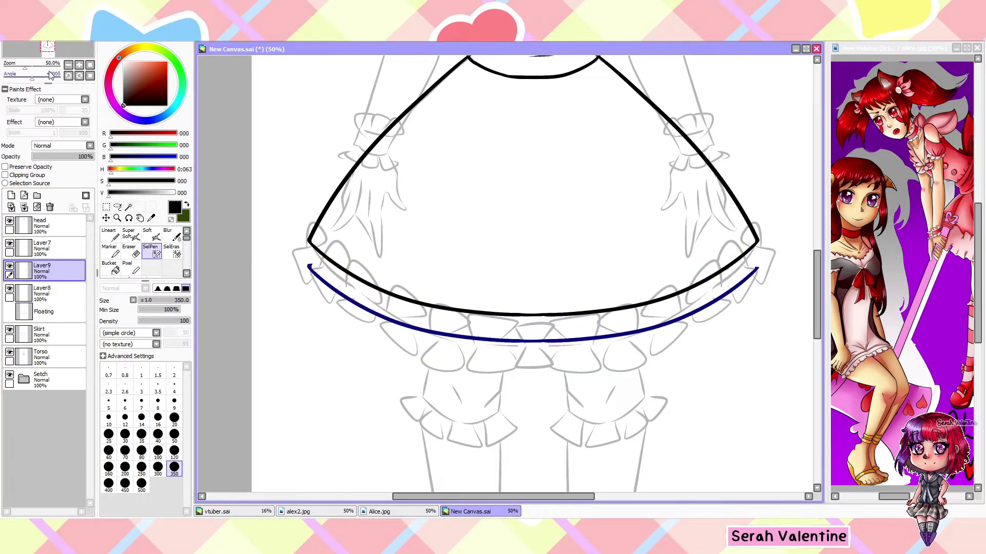
- Hide the sketch and fade the copied hem lines to 36% opacity as guides for the ruffle
left_click(10, 334)
key("minus")
key("minus")
key("minus")
left_click(11, 249)
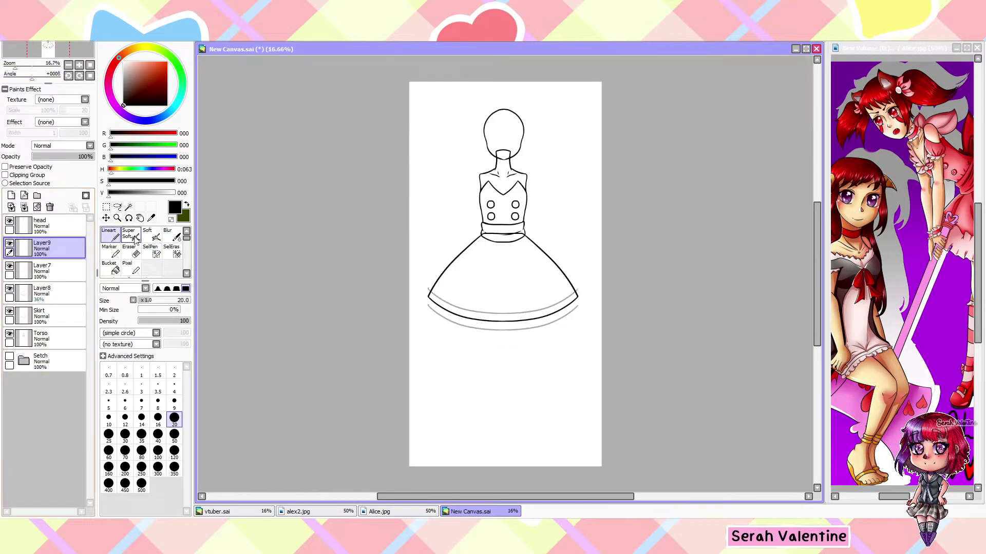
- Ink the central ruffle pleats above and below the hem and the adjoining pleats, up to the guide lines
scroll(503, 323, "up", 4)
left_click_drag(519, 282, 589, 261)
left_click_drag(596, 333, 501, 343)
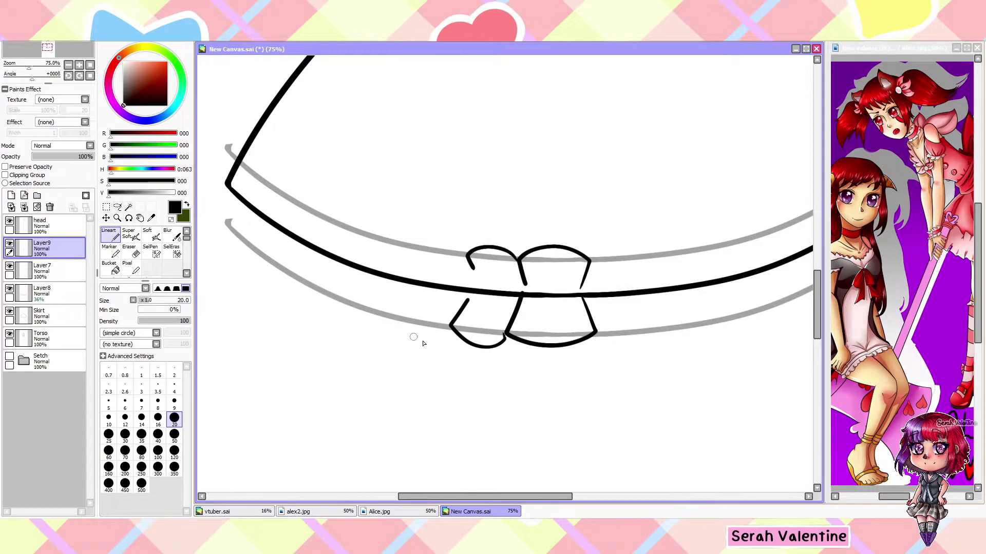
scroll(395, 314, "down", 3)
scroll(367, 442, "up", 4)
- Undo the ruffle pleats drawn beside and below the upper central one
key("ctrl+z")
left_click_drag(468, 349, 443, 275)
key("ctrl+z")
scroll(433, 304, "down", 3)
scroll(550, 375, "up", 3)
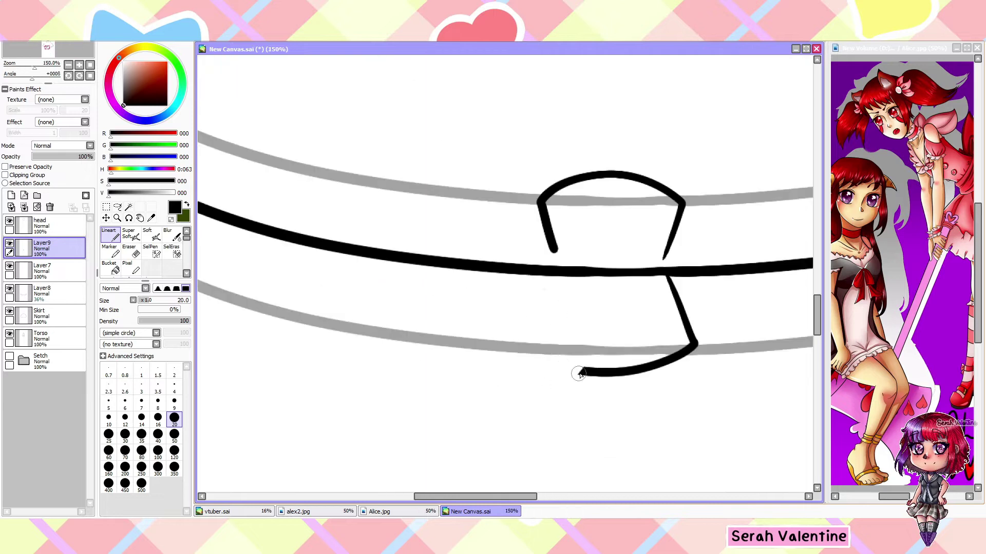
- Ink the lower central pleat and continue the wavy ruffle with its folds along the lower guide to the skirt's left corner
left_click_drag(577, 374, 587, 321)
scroll(587, 320, "down", 1)
mouse_move(498, 321)
left_mouse_down()
mouse_move(436, 288)
mouse_move(390, 241)
mouse_move(353, 176)
mouse_move(349, 216)
left_mouse_up()
scroll(353, 176, "up", 2)
scroll(353, 176, "down", 1)
left_click_drag(552, 185, 518, 231)
left_click_drag(421, 211, 378, 313)
scroll(379, 313, "down", 1)
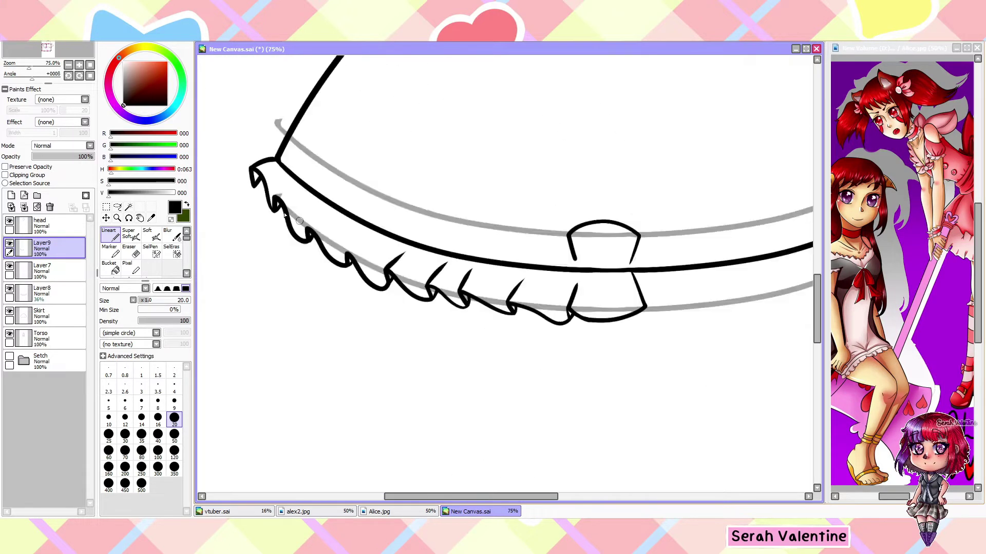
scroll(359, 128, "down", 1)
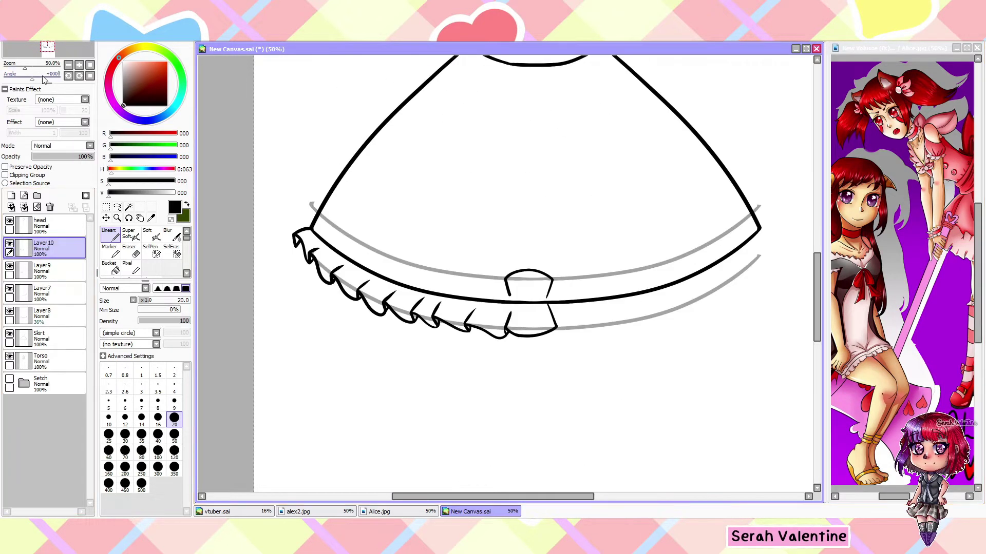
key("ctrl+t")
left_click(122, 408)
key("Escape")
scroll(312, 239, "up", 1)
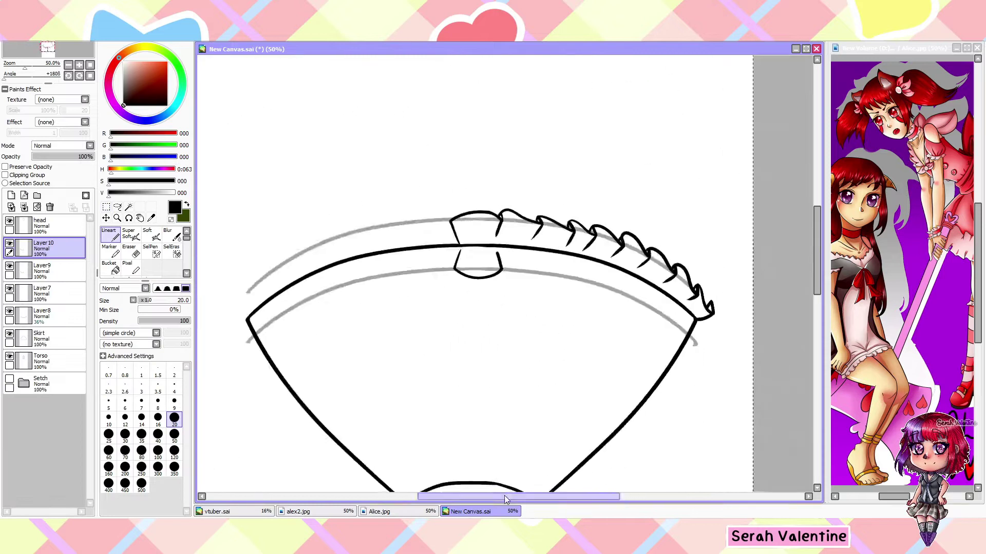
key("ctrl+z")
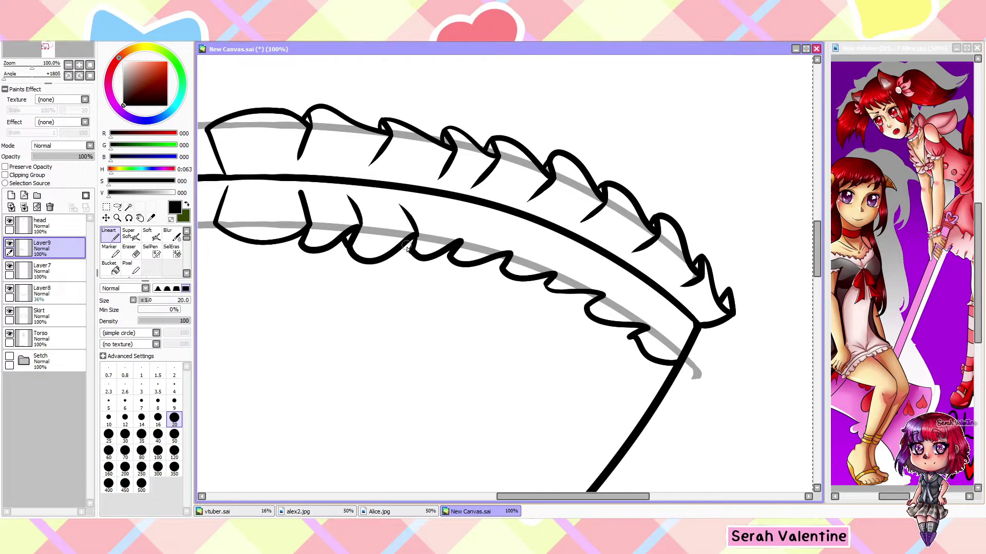
- Duplicate the finished ruffle half, flip it horizontally and fit it along the other side of the skirt hem
scroll(410, 257, "down", 5)
key("Home")
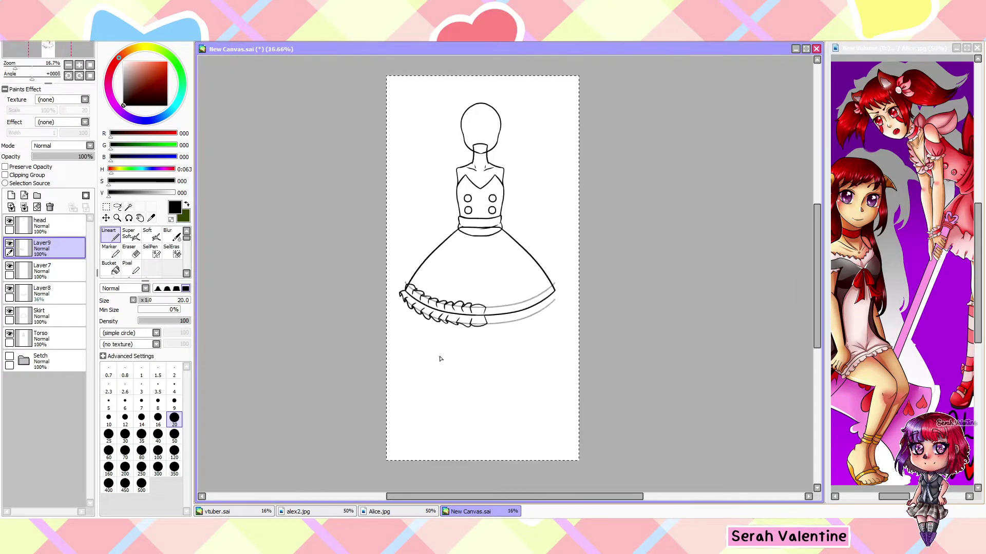
scroll(440, 359, "up", 3)
key("ctrl+t")
scroll(308, 364, "down", 3)
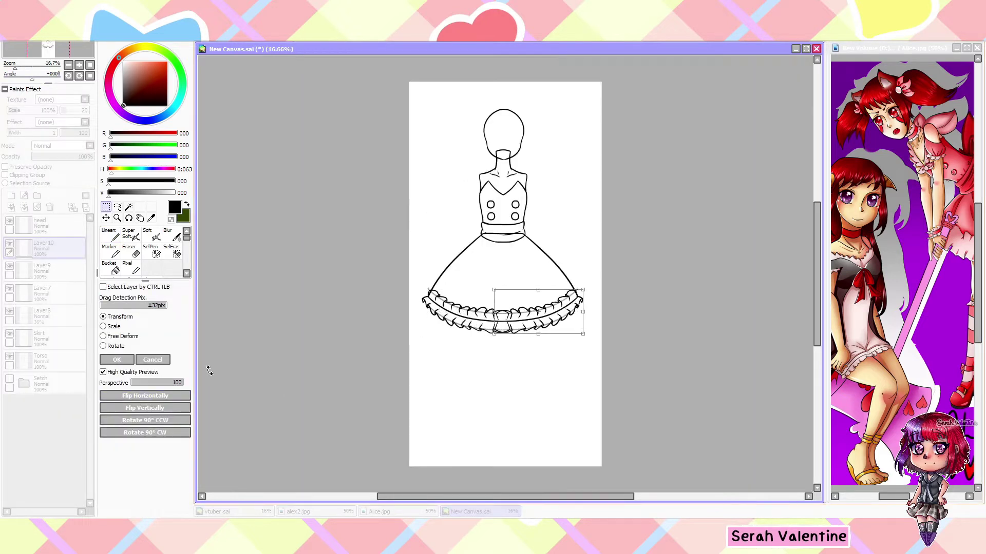
scroll(478, 362, "up", 3)
left_click(117, 359)
key("ctrl+plus")
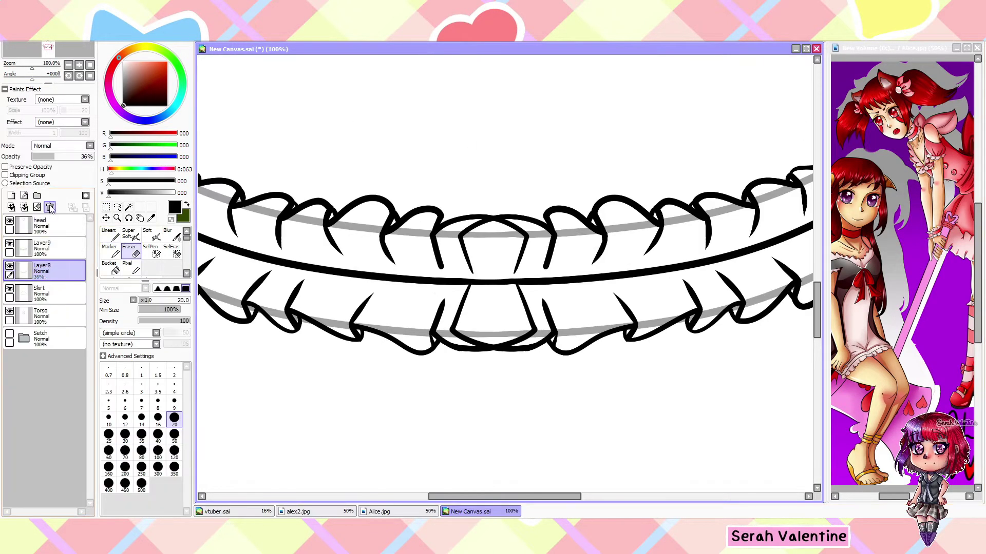
- Delete the faded guide layer and replace the overlapping centre pleats above the hem with a single upper pleat
left_click(50, 206)
scroll(489, 370, "down", 3)
scroll(488, 370, "up", 4)
scroll(487, 288, "down", 3)
scroll(462, 385, "up", 3)
key("n")
scroll(453, 352, "down", 4)
scroll(458, 343, "up", 2)
scroll(459, 343, "down", 1)
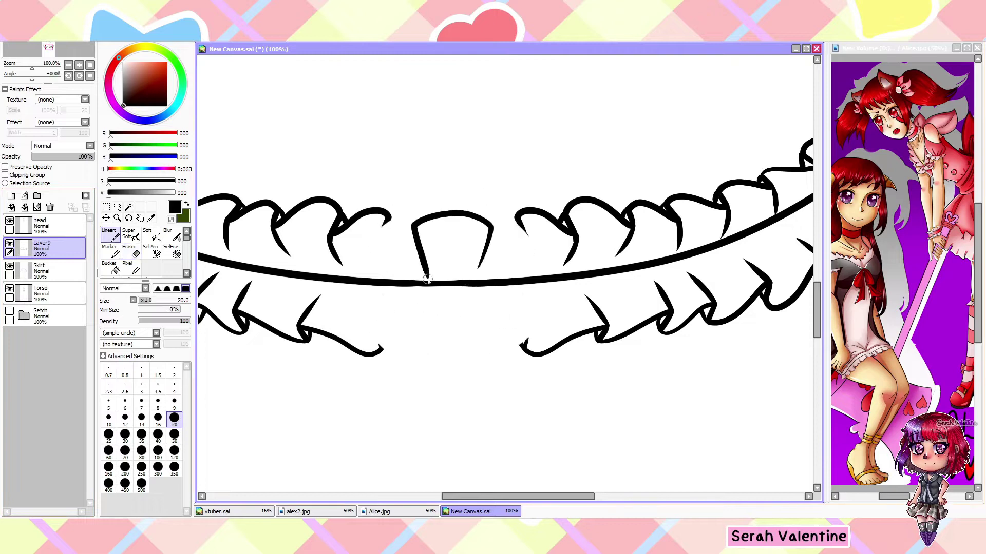
- Ink the single lower central pleat and begin the fold beside it
scroll(526, 333, "down", 3)
scroll(512, 275, "up", 3)
key("ctrl+z")
scroll(396, 314, "down", 2)
scroll(305, 314, "up", 3)
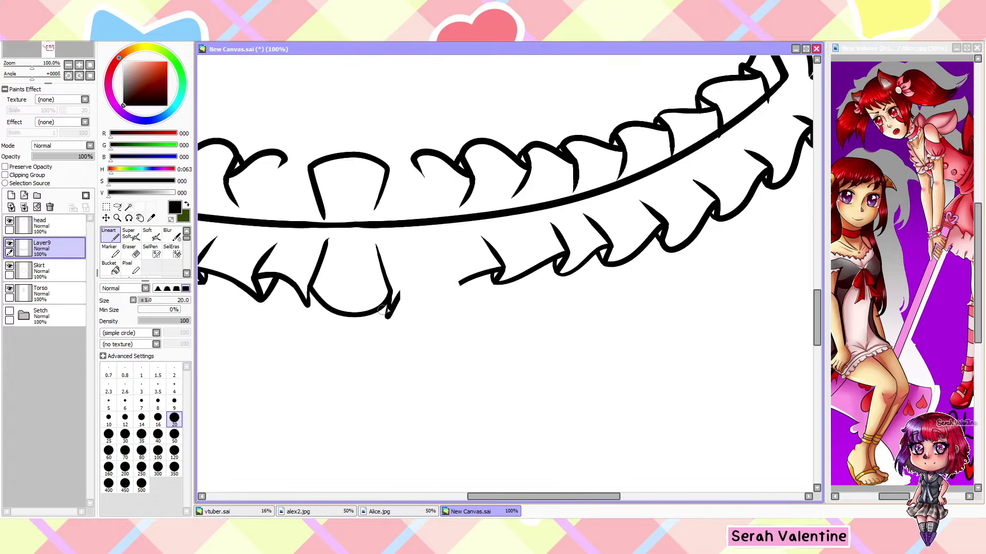
- Clean up the central folds and join both ruffle halves to the upper and lower central pleats
left_click(129, 252)
left_click(174, 403)
scroll(363, 354, "down", 4)
scroll(367, 297, "up", 3)
left_click(108, 234)
scroll(360, 275, "down", 4)
scroll(420, 425, "up", 3)
left_click_drag(354, 222, 406, 239)
scroll(464, 365, "down", 4)
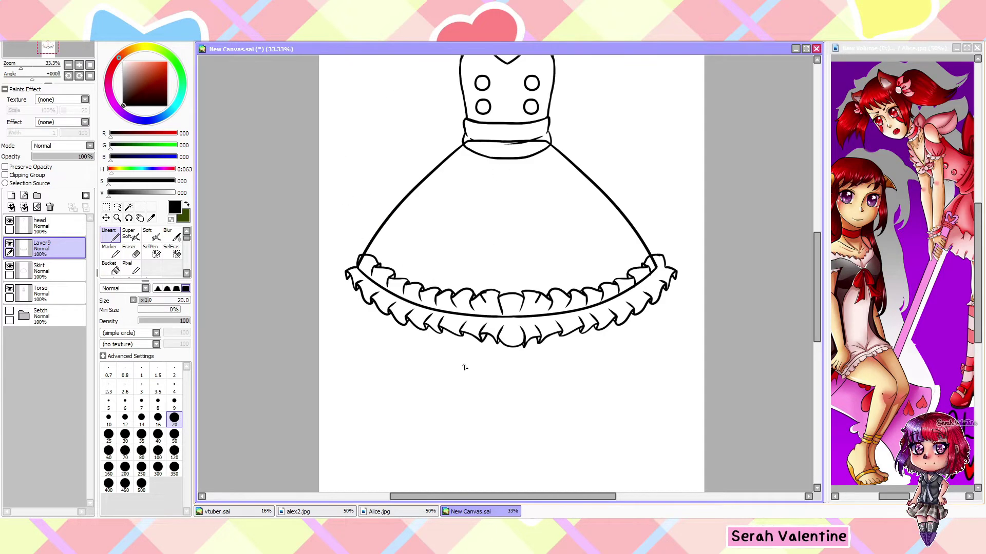
- Erase the overlapping strokes at the ruffle's outer ends and redraw the end folds around the skirt corner
scroll(402, 227, "up", 3)
scroll(462, 308, "down", 3)
scroll(360, 247, "up", 3)
scroll(585, 304, "down", 4)
scroll(586, 304, "up", 4)
key("e")
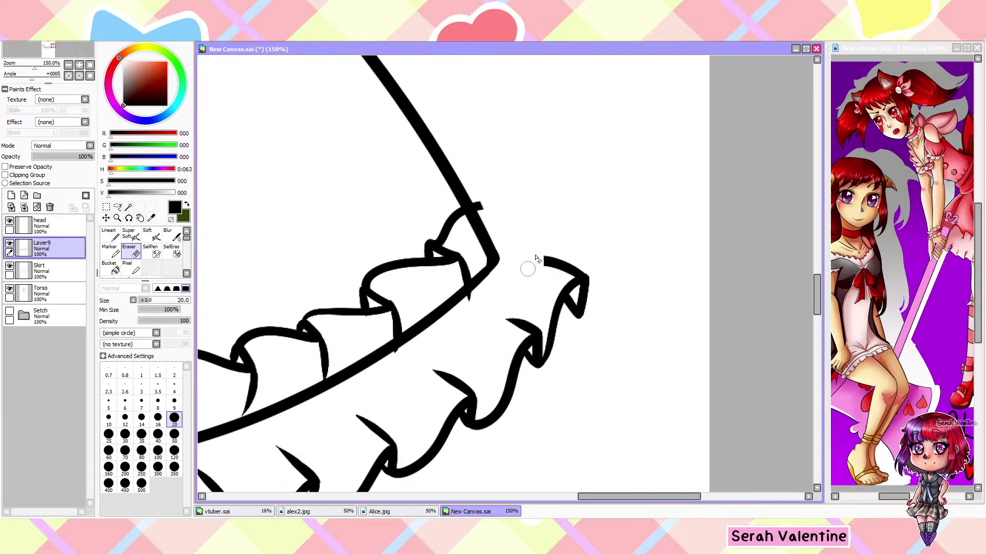
scroll(567, 333, "up", 1)
scroll(544, 297, "down", 7)
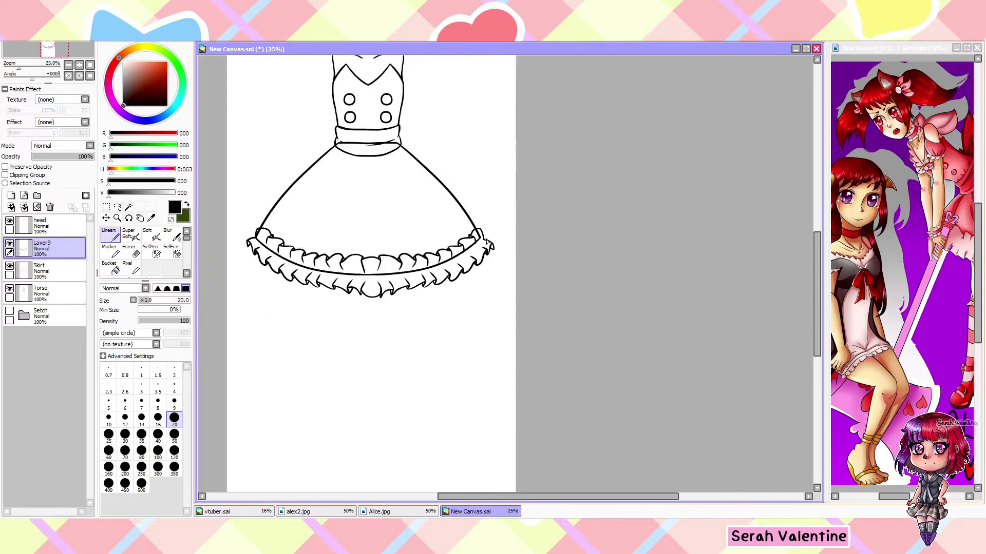
- Rotate the whole ruffle slightly to align it with the skirt hem
scroll(380, 265, "up", 2)
key("ctrl+t")
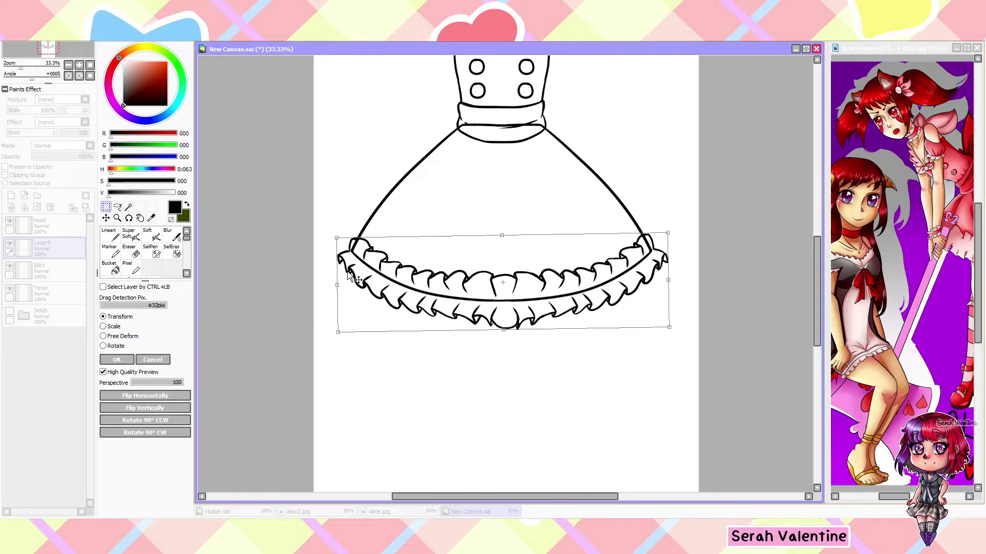
key("Return")
- Erase the skirt lines overlapping the ruffle on the Skirt layer and tidy the ruffle's corner joints with fine strokes
scroll(532, 225, "down", 2)
scroll(532, 225, "up", 5)
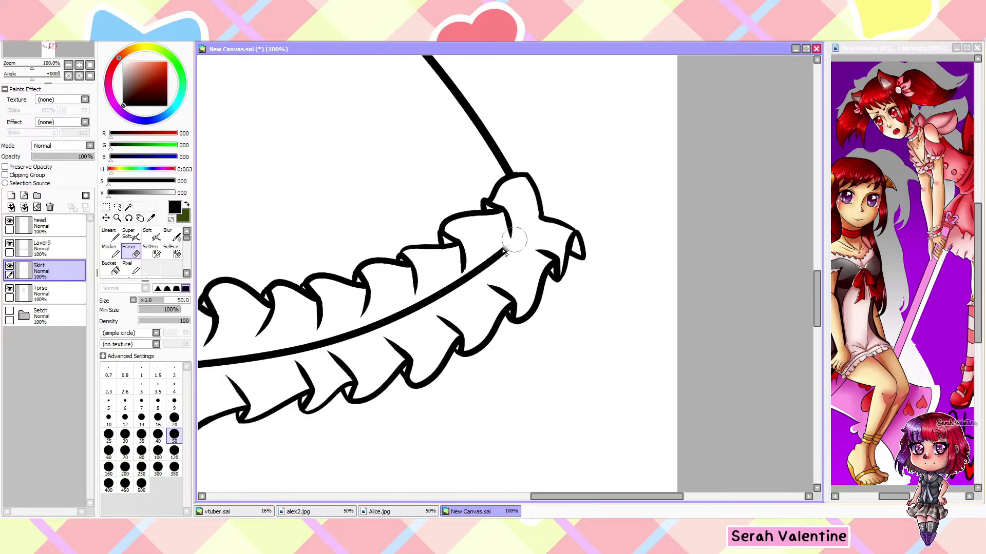
scroll(532, 224, "down", 2)
left_click(41, 247)
scroll(319, 211, "up", 4)
left_click(174, 419)
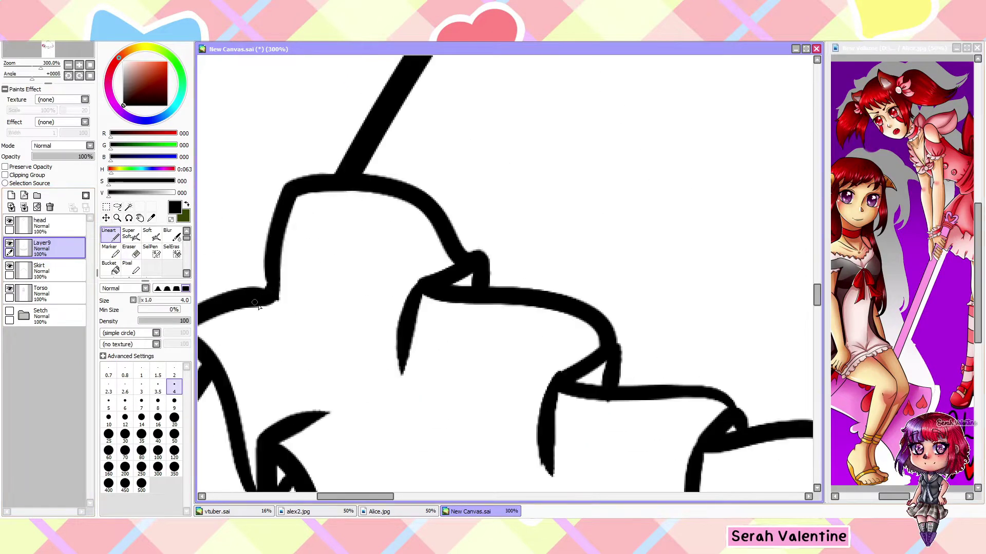
scroll(275, 285, "down", 9)
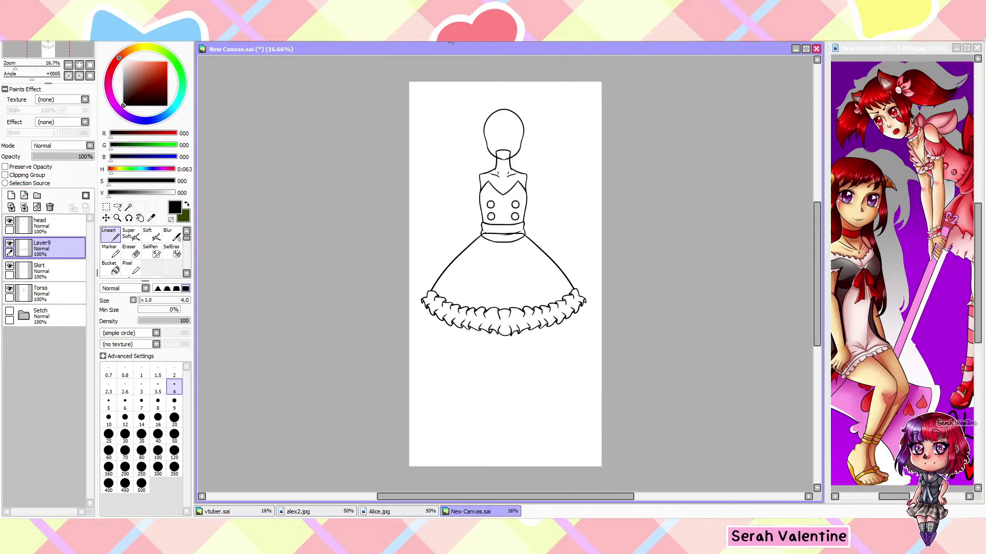
- Merge the ruffle into the Skirt layer and show the Setch folder again
key("ctrl+e")
left_click(9, 289)
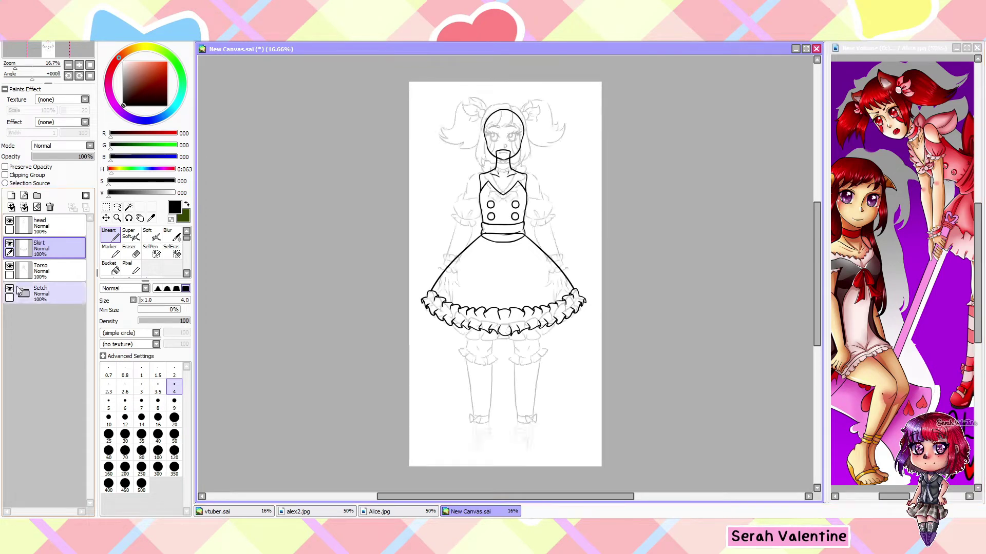
left_click(24, 293)
- Ink one thigh outline over the sketch with a size 20 line and clean up its top corner
scroll(477, 312, "up", 3)
left_click(174, 418)
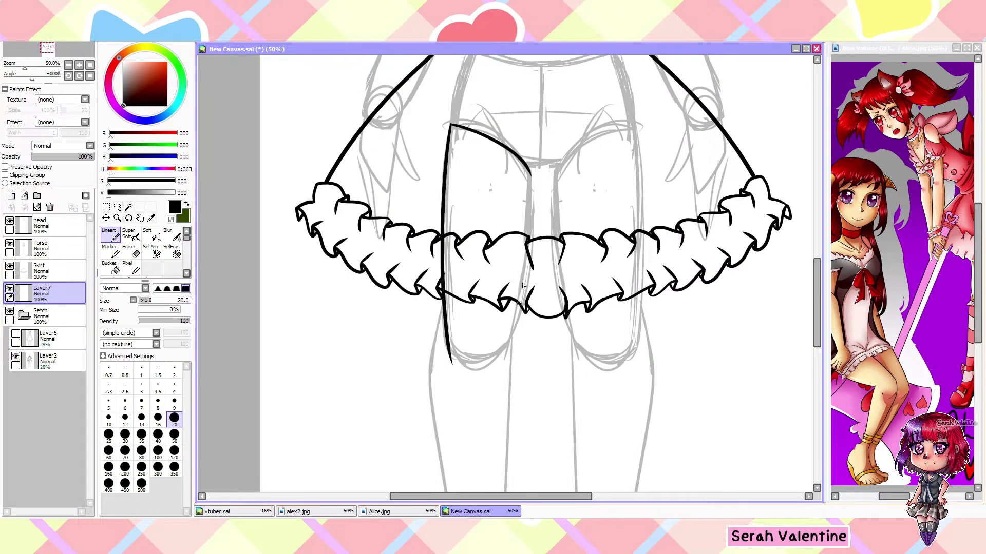
left_click_drag(530, 175, 517, 302)
scroll(474, 154, "up", 5)
left_click(129, 252)
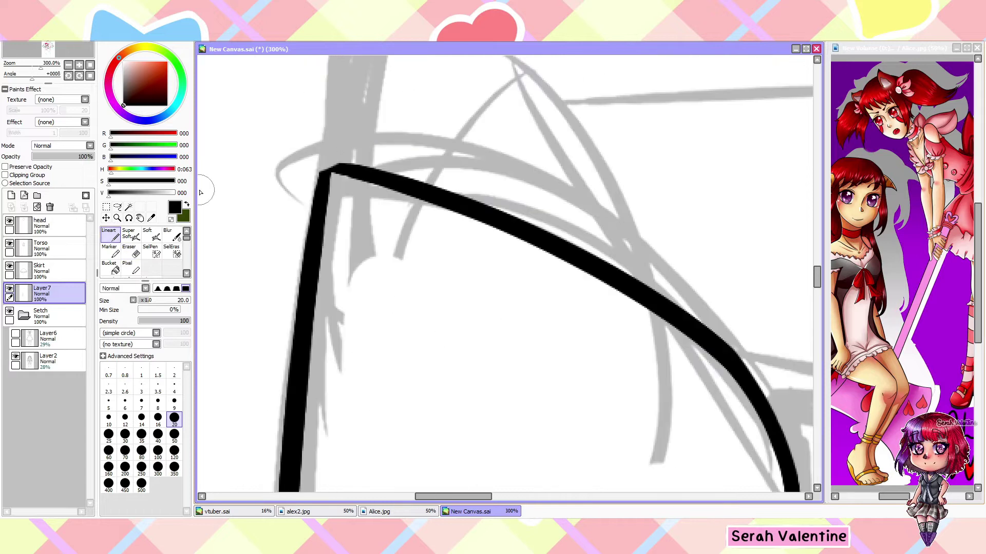
left_click(109, 234)
- Mirror the thigh outline onto the other leg and keep the two on layers named Lthigh and RThigh
scroll(345, 458, "down", 5)
key("ctrl+t")
left_click(127, 389)
scroll(488, 352, "up", 5)
scroll(488, 353, "down", 5)
key("Return")
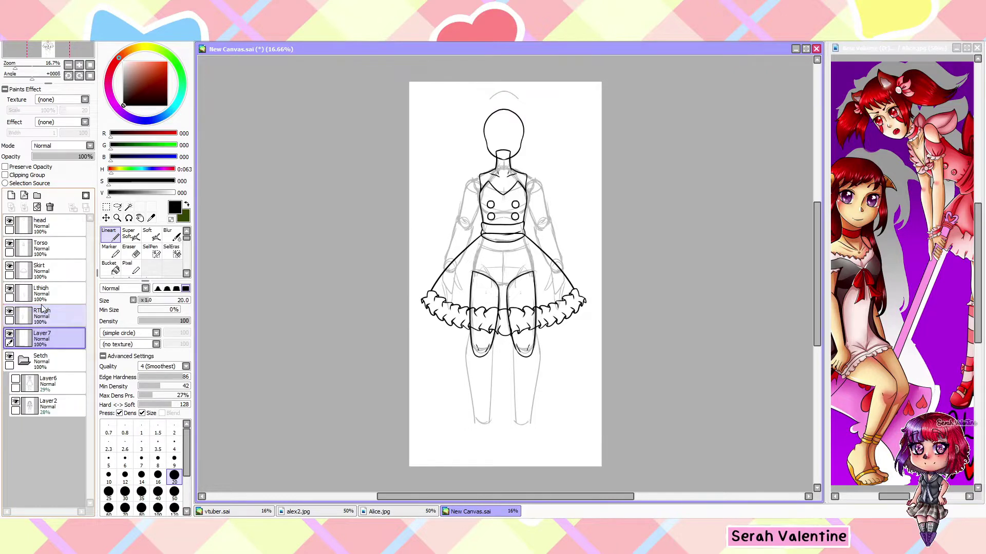
- Ink one lower leg with a rounded knee top on Layer7, with the Skirt and RThigh layers hidden
scroll(441, 177, "up", 3)
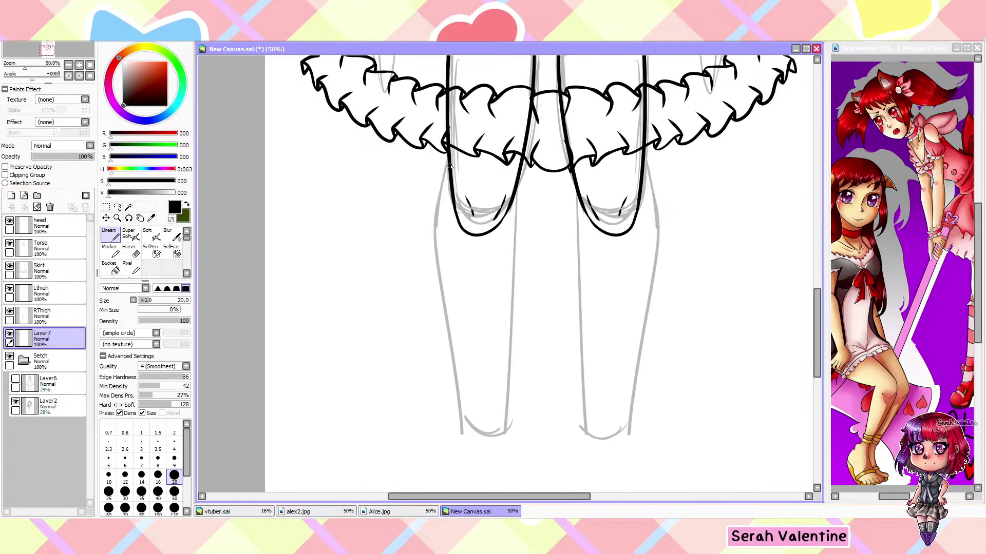
scroll(492, 457, "down", 4)
scroll(483, 468, "up", 2)
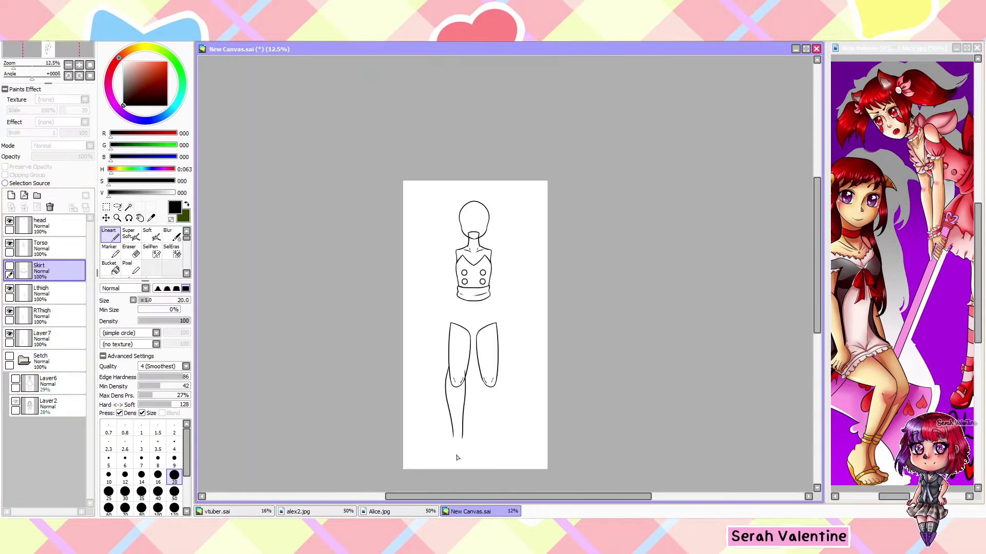
scroll(411, 472, "up", 7)
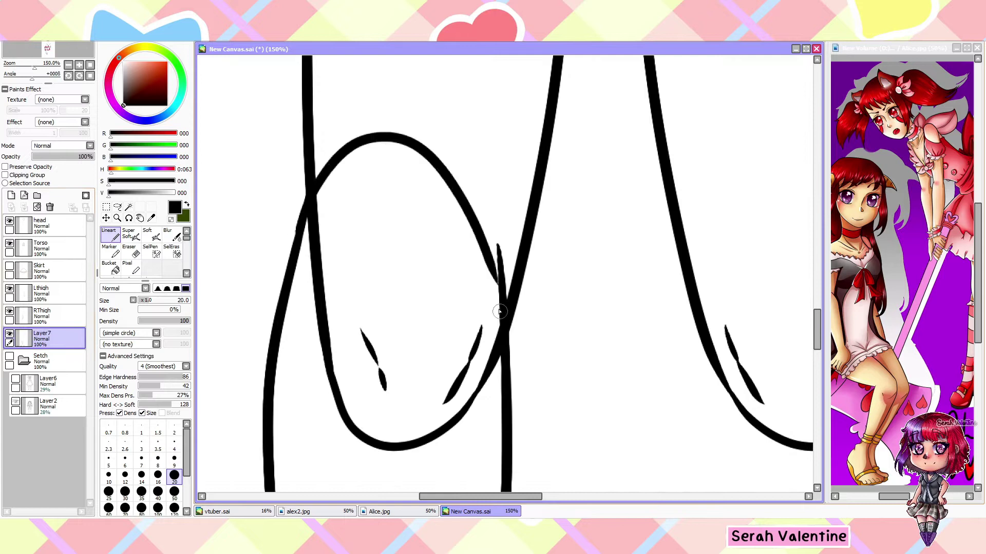
key("Delete")
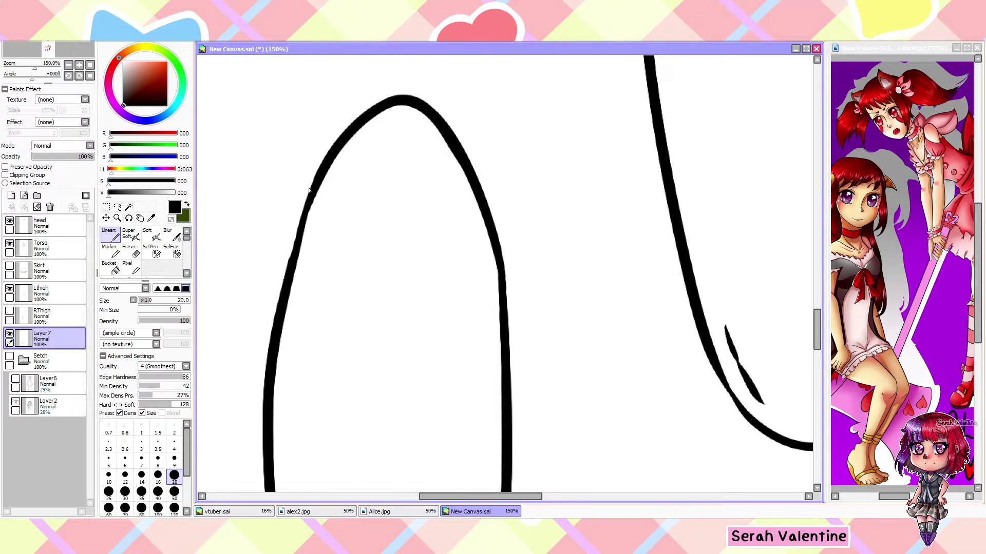
scroll(340, 152, "down", 3)
- Show the sketch and transform the lower leg to fit it
left_click(10, 355)
key("ctrl+t")
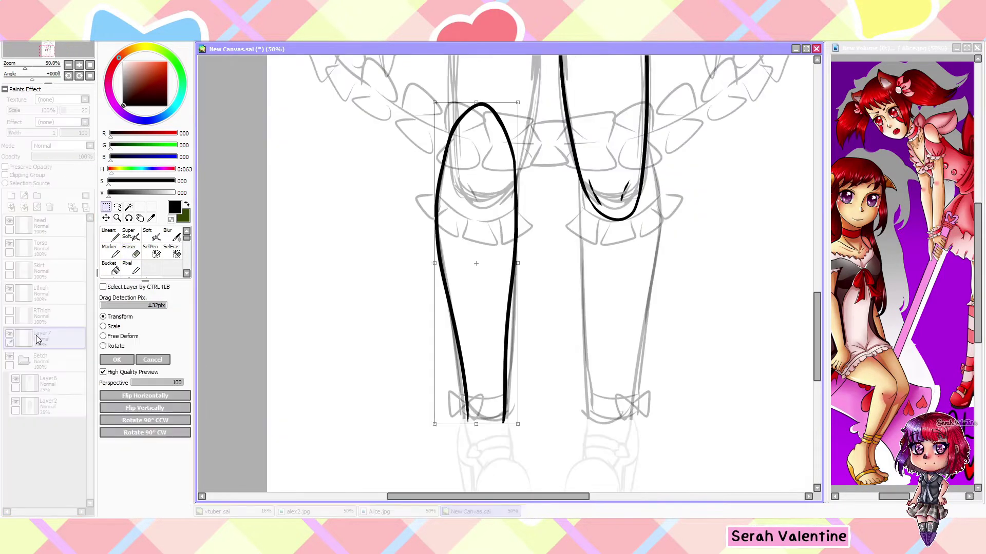
left_click(117, 360)
scroll(505, 274, "down", 3)
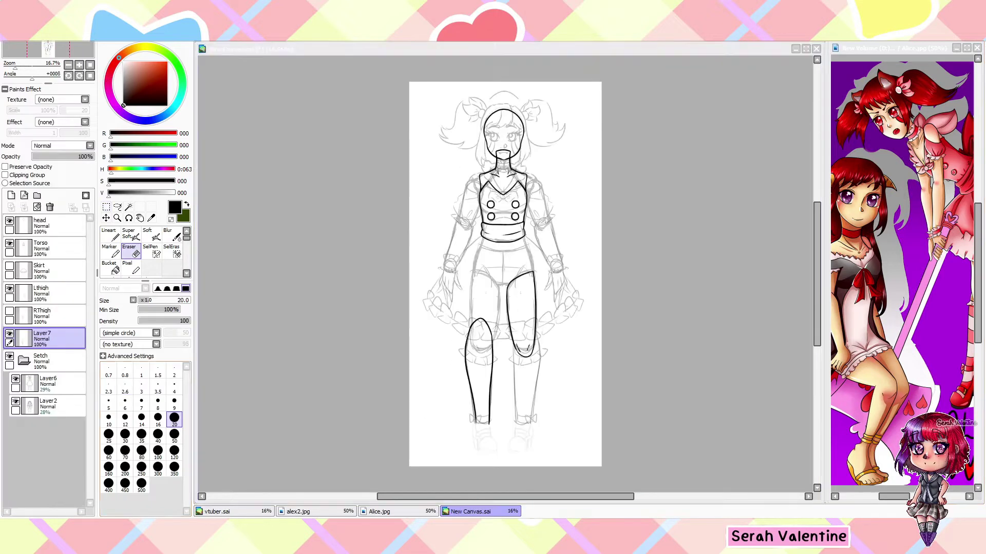
- Ink the curved sock top and its ruffle below the knee on a new layer
left_click(11, 195)
left_click(108, 234)
scroll(384, 231, "up", 5)
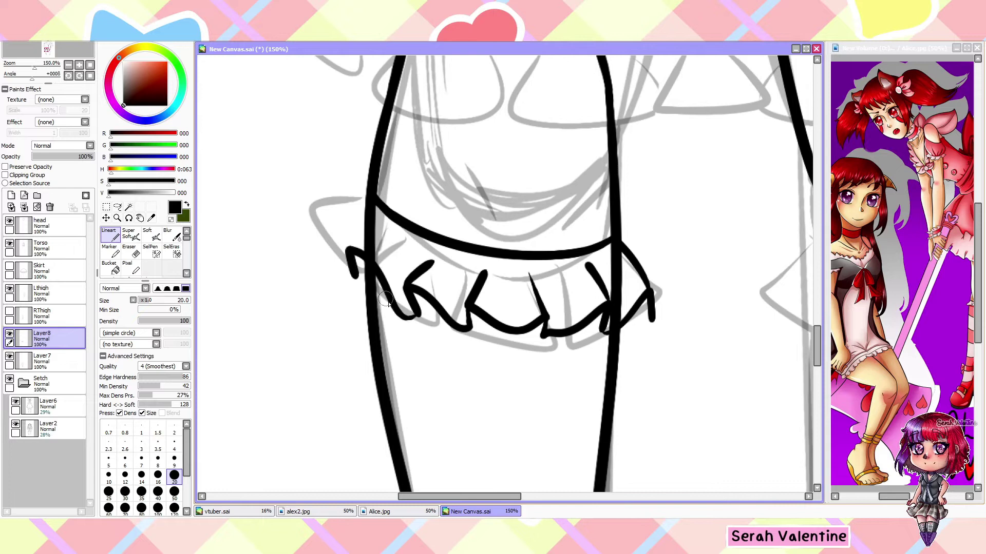
- Hide the sketch and refine the sock ruffle's folded outer ends on both sides of the leg
scroll(301, 264, "down", 3)
left_click(41, 384)
left_click(9, 378)
scroll(263, 250, "up", 3)
scroll(264, 250, "up", 1)
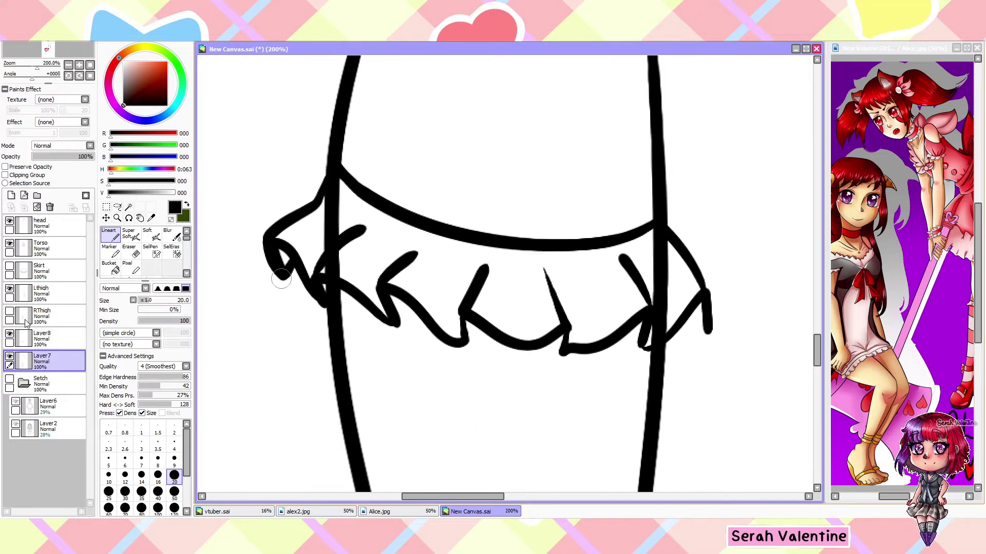
scroll(697, 315, "up", 1)
left_click_drag(588, 180, 632, 241)
key("e")
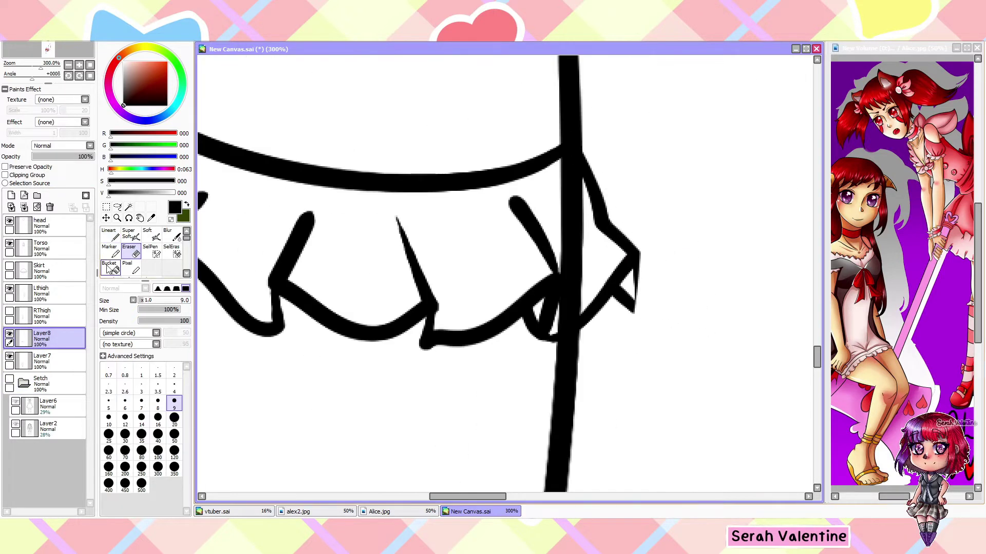
- Erase the leg lines that cross the sock ruffle on Layer7 with a size 20 eraser
left_click(174, 418)
scroll(624, 277, "down", 1)
left_click(41, 359)
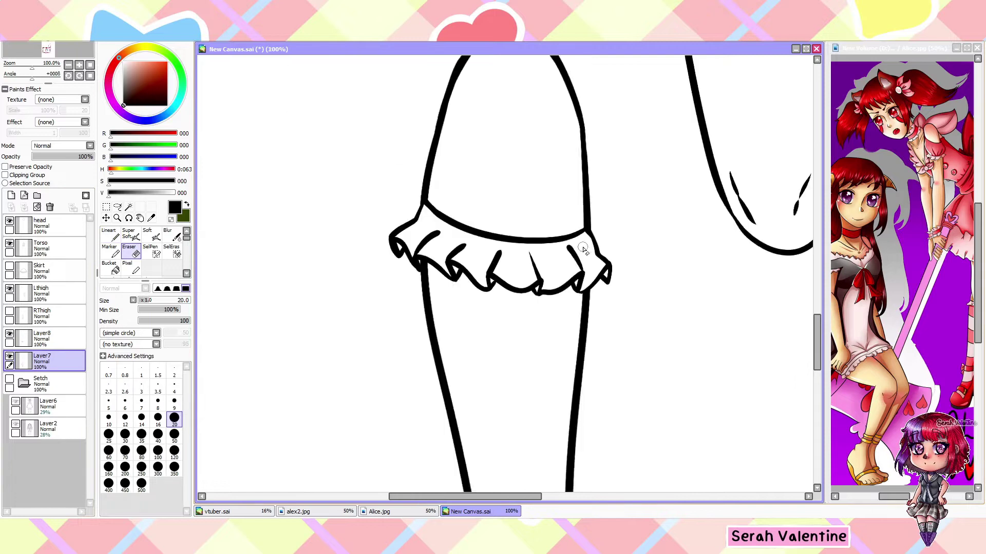
scroll(297, 260, "down", 2)
scroll(297, 260, "up", 3)
key("n")
- Show the sketch and ink the shoe's outer outline from the ankle around the toe
scroll(609, 308, "down", 3)
left_click(9, 378)
scroll(539, 231, "up", 1)
left_click_drag(521, 163, 570, 386)
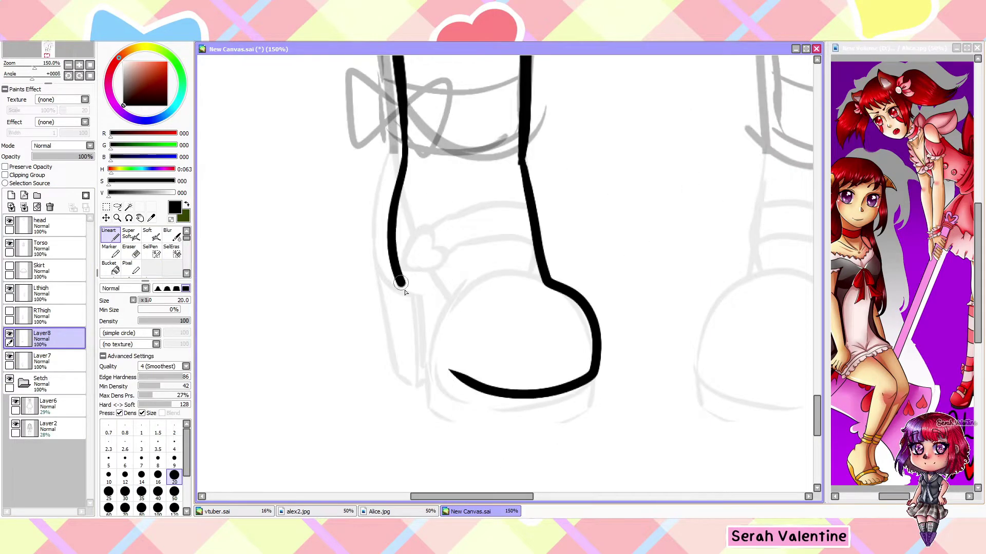
left_click_drag(399, 185, 448, 368)
- Try a platform sole and a heel under the shoe
scroll(448, 368, "up", 1)
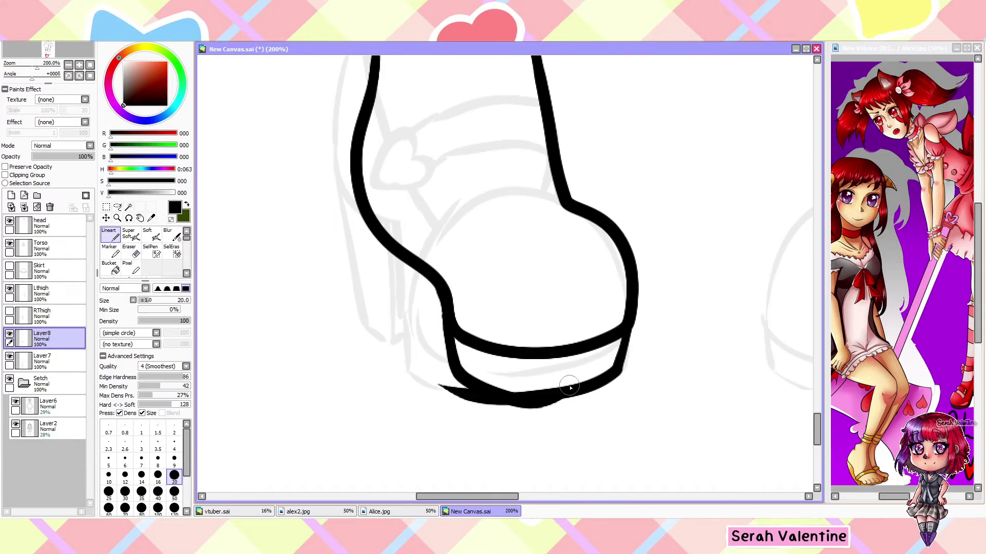
scroll(236, 323, "up", 1)
scroll(310, 381, "down", 8)
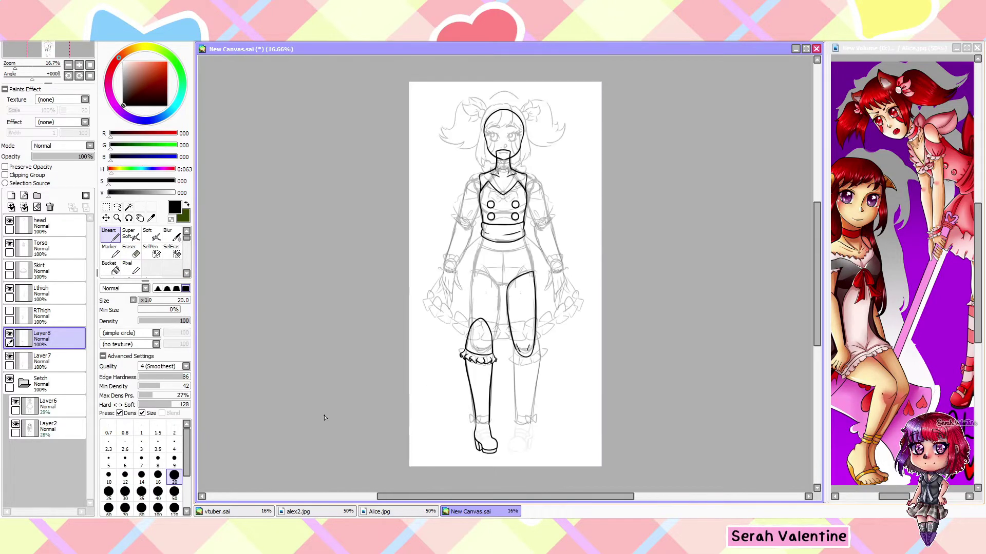
- Clean up the shoe's ankle and toe outline and ink a platform sole beneath the toe
scroll(557, 342, "up", 6)
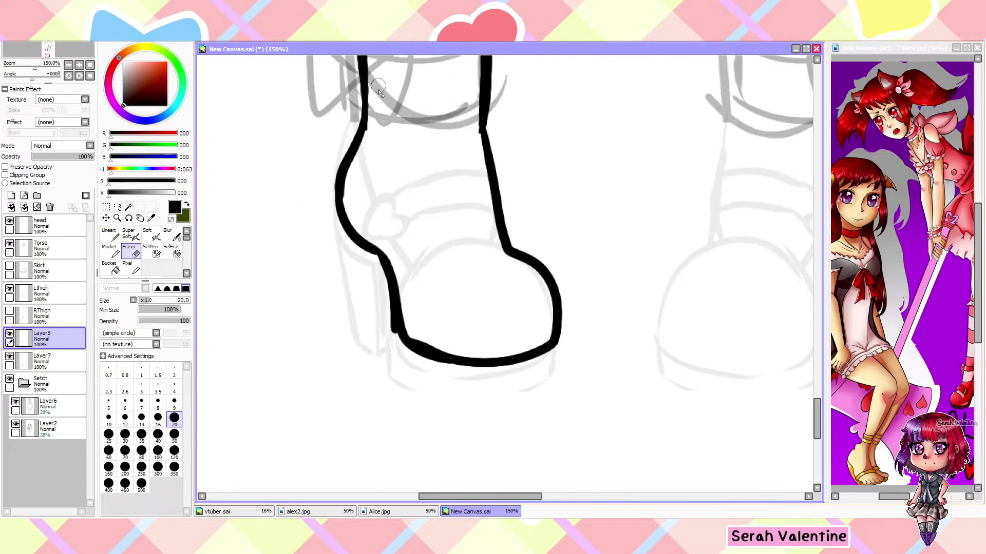
scroll(489, 395, "up", 2)
key("e")
scroll(513, 415, "down", 1)
left_click_drag(526, 133, 527, 264)
scroll(527, 263, "down", 6)
scroll(524, 360, "up", 6)
left_click_drag(600, 321, 595, 350)
left_click_drag(457, 350, 594, 351)
scroll(517, 314, "up", 1)
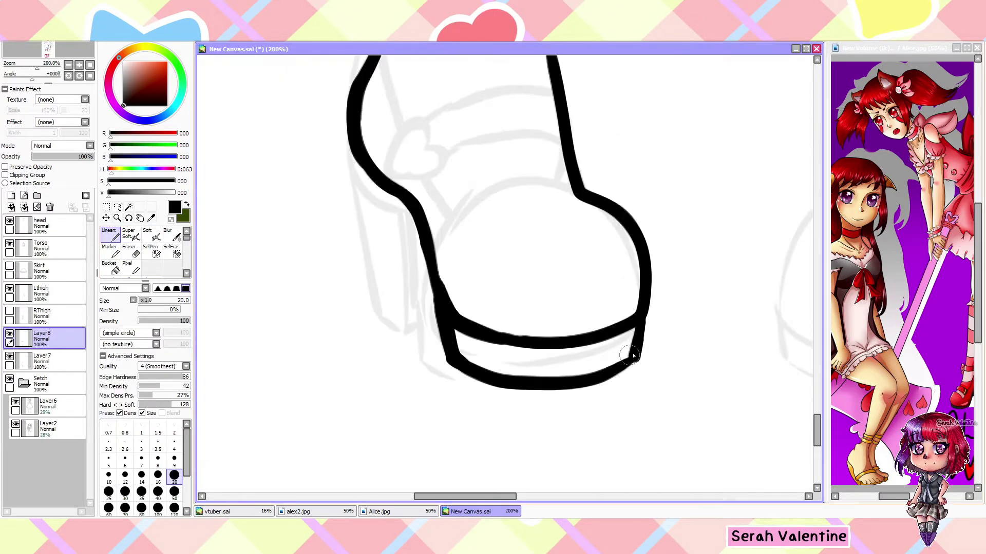
- Ink the shoe's heel, the V-shaped opening edge and the strap across the instep
scroll(513, 359, "down", 3)
scroll(514, 359, "up", 3)
scroll(468, 445, "down", 6)
scroll(469, 445, "up", 6)
scroll(468, 445, "down", 6)
scroll(469, 445, "up", 6)
scroll(428, 341, "up", 1)
left_click_drag(370, 301, 523, 249)
left_click_drag(516, 294, 402, 328)
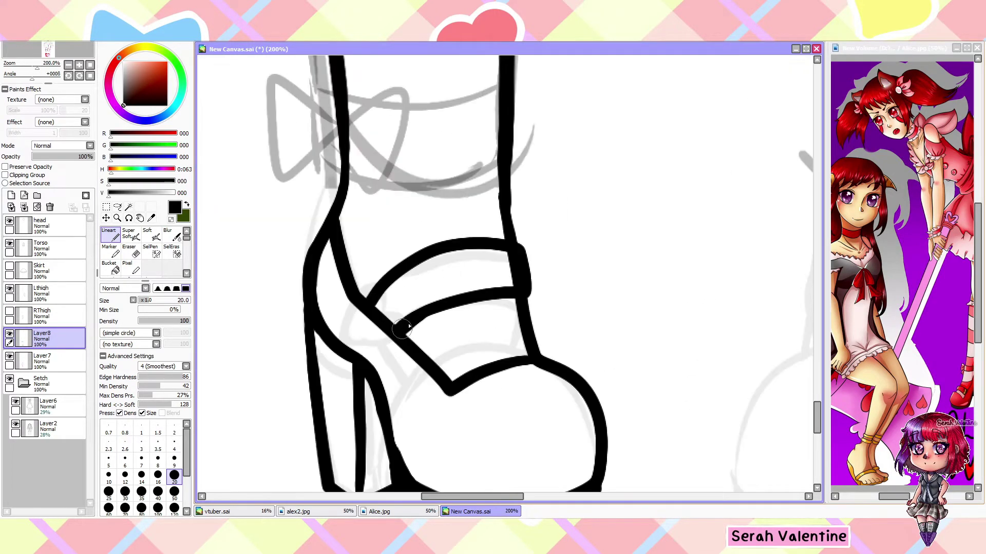
- Hide the sketch and ink a heart ornament on a new layer at the outer end of the strap
scroll(508, 264, "down", 7)
left_click(9, 380)
scroll(436, 318, "up", 8)
left_click_drag(462, 267, 436, 322)
left_click_drag(436, 280, 468, 301)
left_click_drag(436, 322, 391, 378)
scroll(417, 381, "down", 2)
left_click_drag(426, 328, 434, 369)
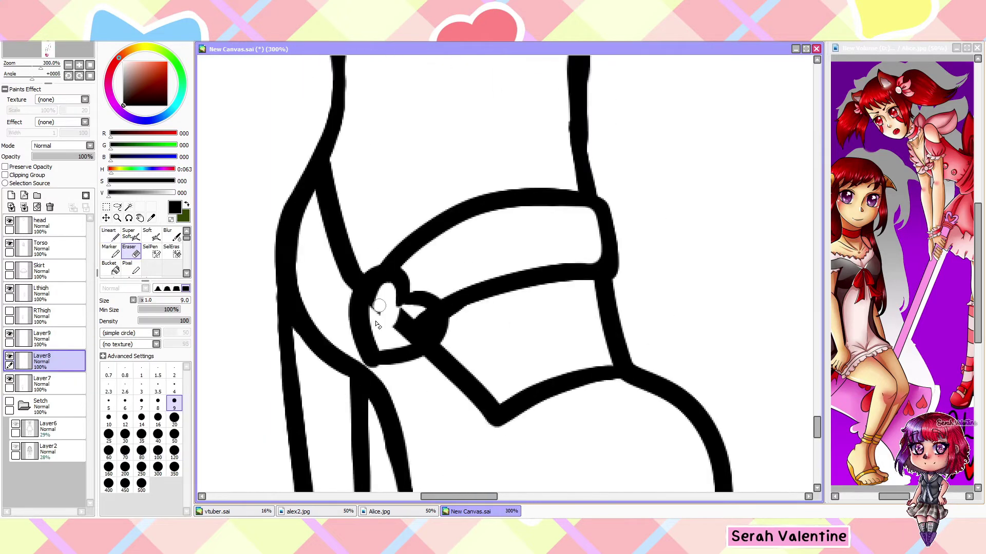
- Erase the shoe lines inside the heart and merge the heart layer into Layer8
scroll(405, 319, "up", 3)
scroll(411, 379, "down", 4)
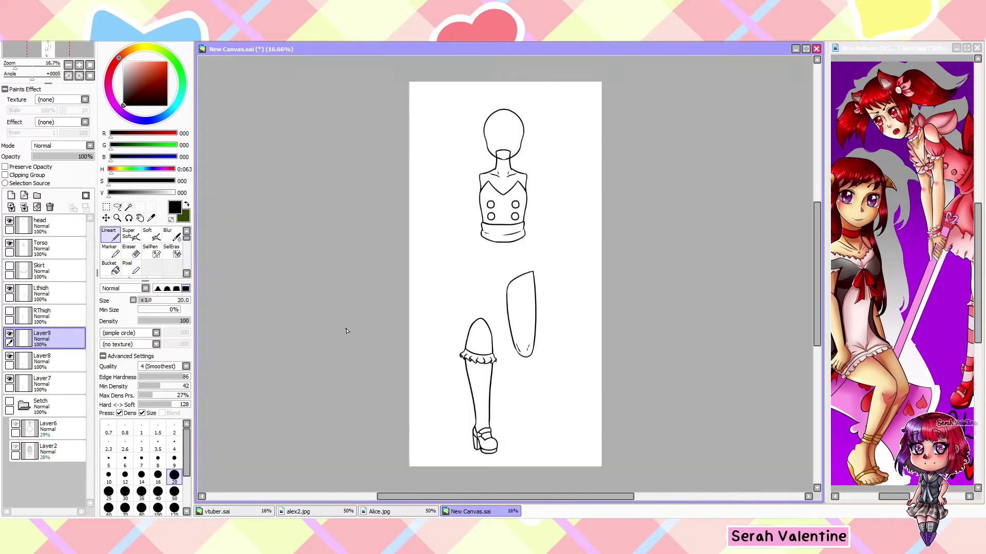
key("ctrl+e")
- Select the shoe and transform it to a slightly larger size
left_click(150, 251)
left_click_drag(426, 360, 429, 332)
key("ctrl+t")
scroll(421, 307, "down", 3)
key("Return")
- Clean up the outer end of the shoe strap and extend the front ankle line down to meet it
left_click(129, 250)
left_click(174, 418)
scroll(461, 257, "up", 4)
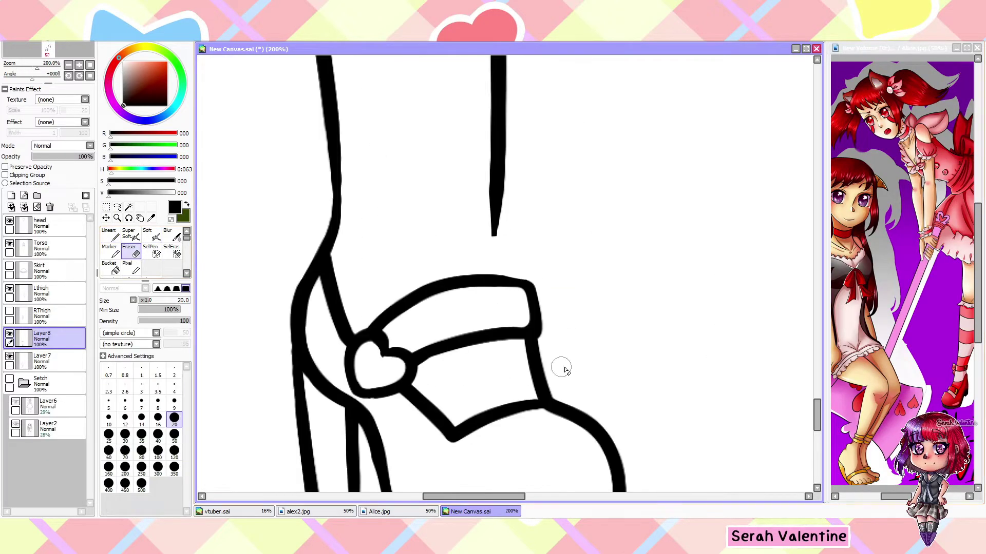
scroll(549, 413, "up", 2)
left_click_drag(512, 288, 518, 333)
scroll(554, 286, "down", 2)
scroll(550, 392, "up", 2)
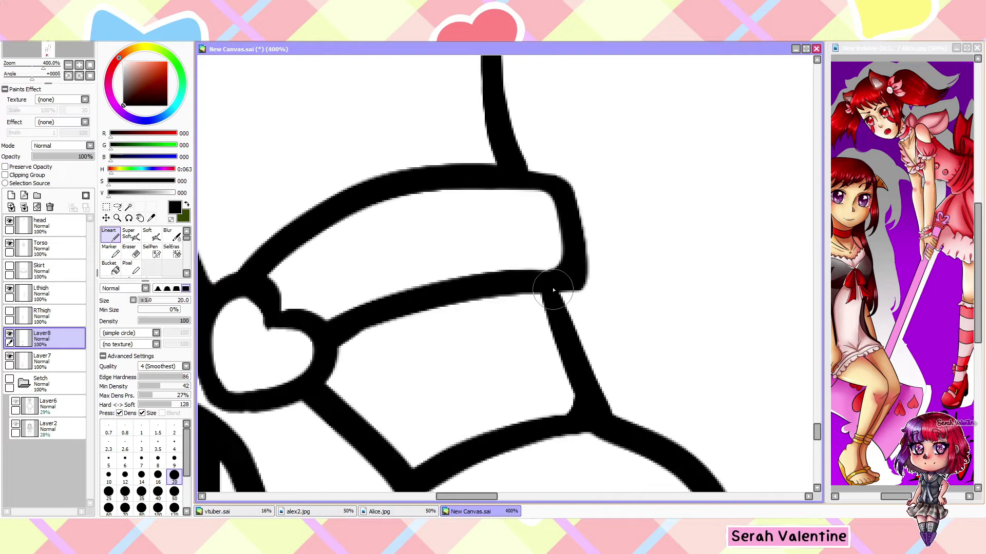
scroll(578, 387, "down", 4)
scroll(513, 279, "up", 3)
- Ink an ankle strap above the shoe on a new layer and erase the leg lines running through it
left_click(12, 195)
left_click_drag(432, 267, 560, 261)
left_click(129, 251)
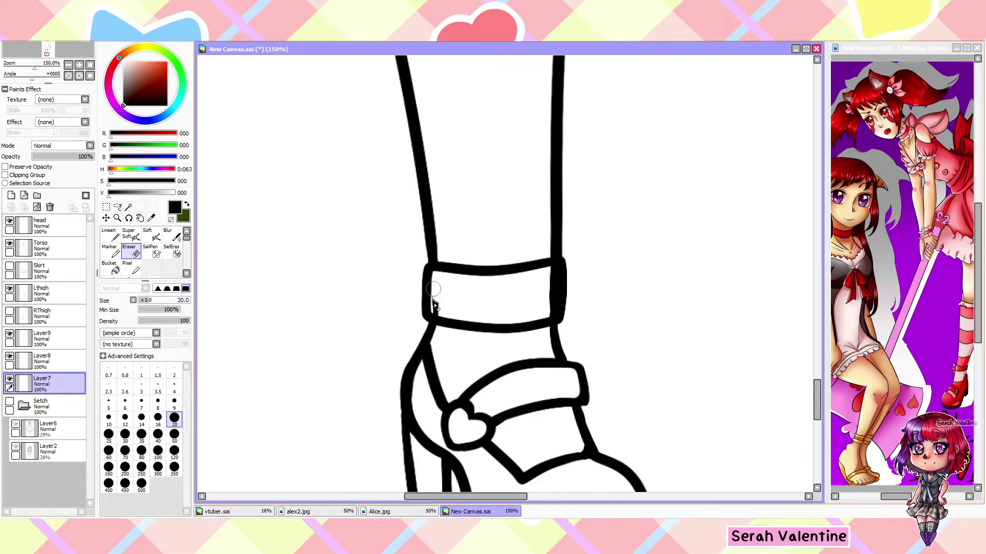
scroll(554, 281, "down", 4)
scroll(457, 308, "up", 4)
- Ink a small bow on a new layer at the ankle strap's outer end and transform it into place
left_click(50, 207)
left_click(11, 195)
left_click(108, 234)
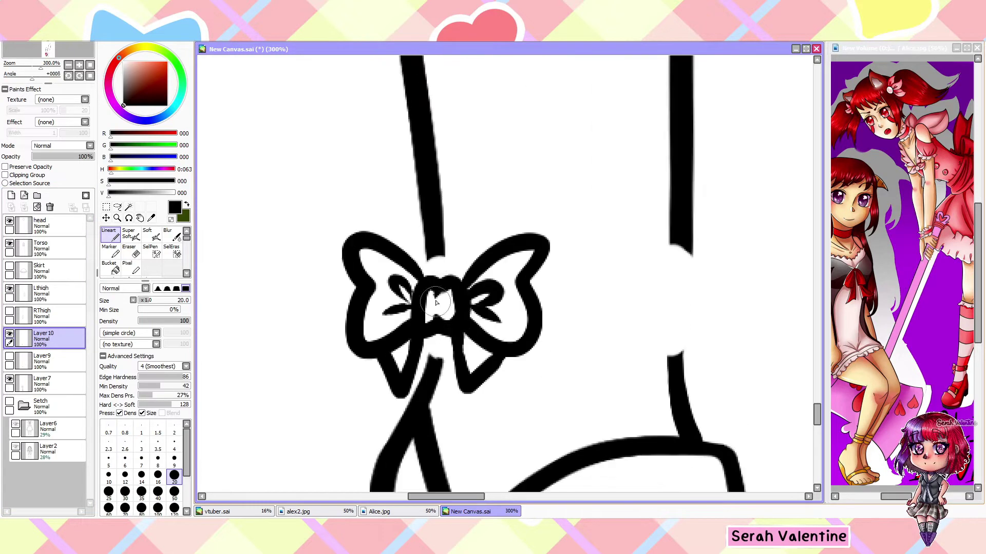
left_click_drag(411, 297, 570, 281)
left_click(106, 206)
key("ctrl+t")
left_click_drag(359, 260, 349, 285)
key("Return")
- Erase the ankle strap lines behind the bow and merge the strap and bow layers into the calf layer
left_click(129, 250)
scroll(462, 308, "down", 4)
scroll(462, 308, "up", 4)
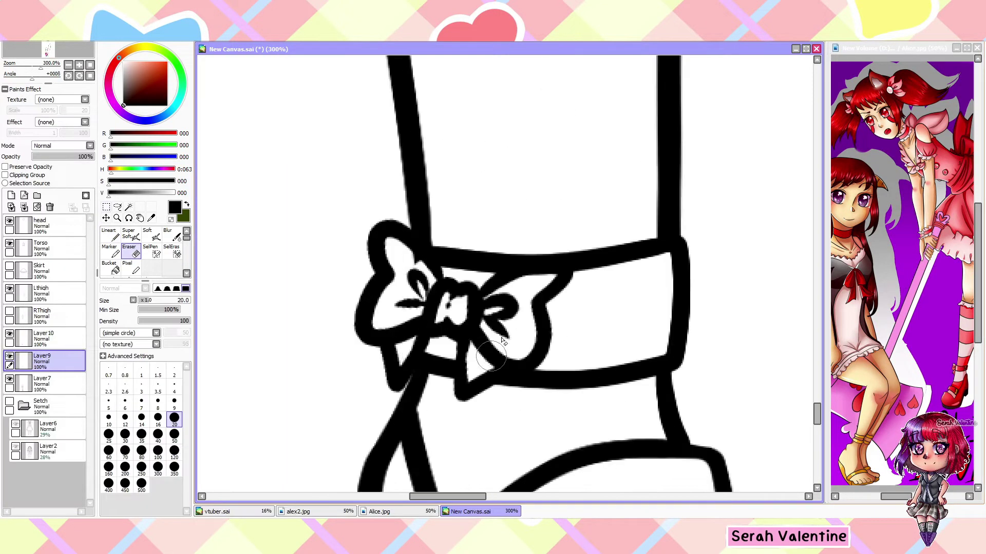
scroll(462, 308, "down", 5)
left_click(43, 384)
scroll(462, 308, "up", 2)
key("ctrl+e")
key("ctrl+e")
- Duplicate the Rcalf layer, flip the copy horizontally into place as the opposite leg, and rename it Lcalf
left_click(150, 251)
key("ctrl+j")
key("ctrl+t")
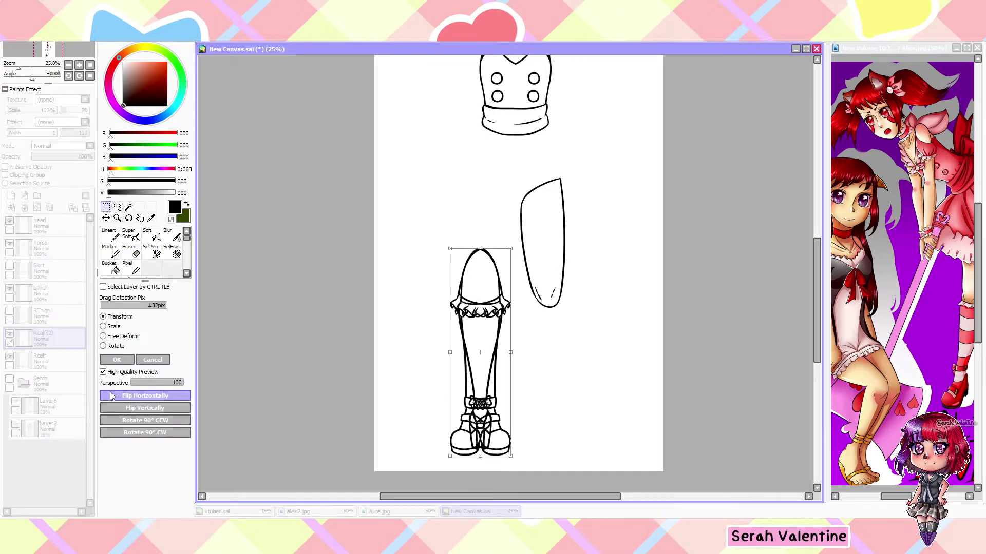
left_click(114, 395)
left_click(116, 360)
double_click(41, 335)
type("Lcalf")
key("Return")
- Move both calves slightly down relative to the thighs and show the Skirt layer
key("ctrl+plus")
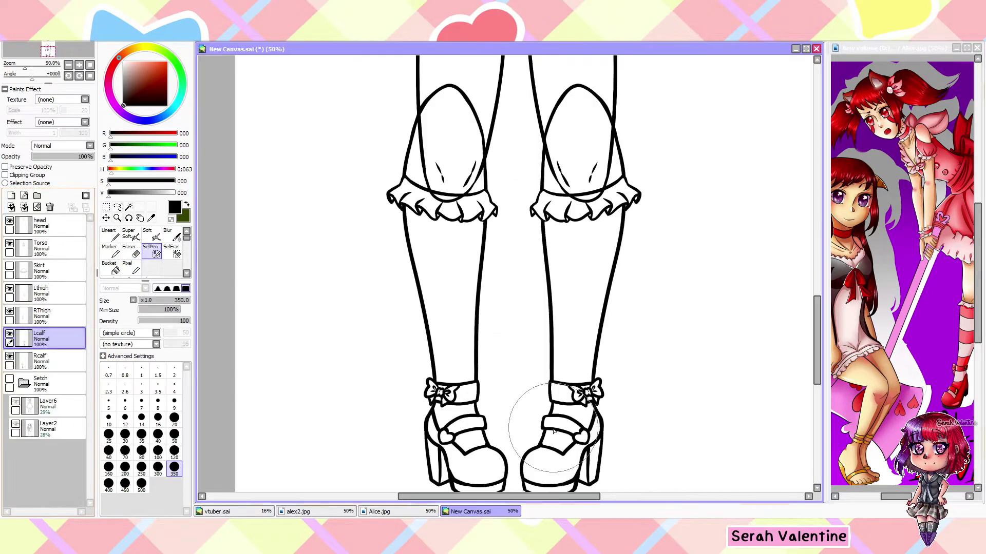
scroll(493, 131, "up", 2)
scroll(492, 132, "down", 5)
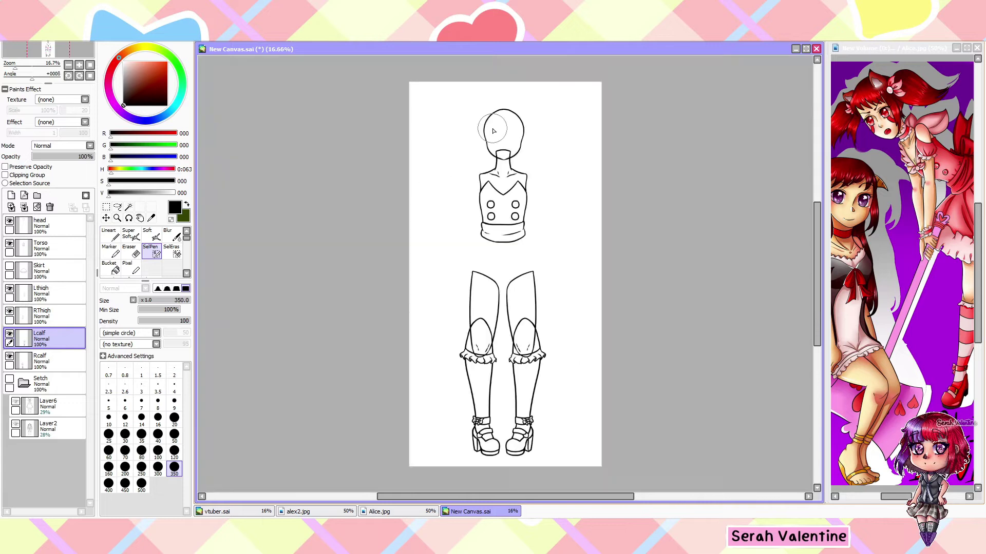
scroll(503, 400, "up", 3)
left_click(43, 314)
scroll(503, 401, "down", 3)
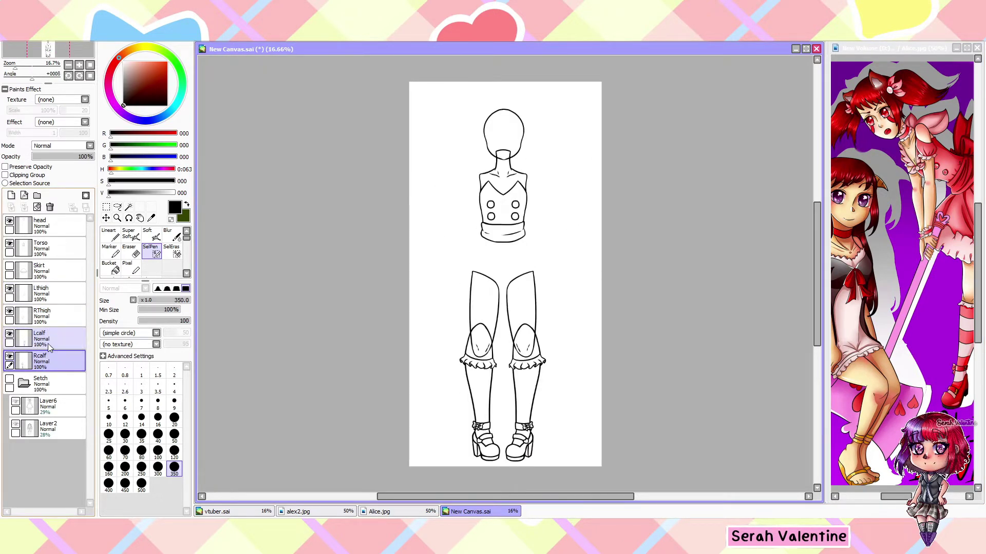
left_click(9, 266)
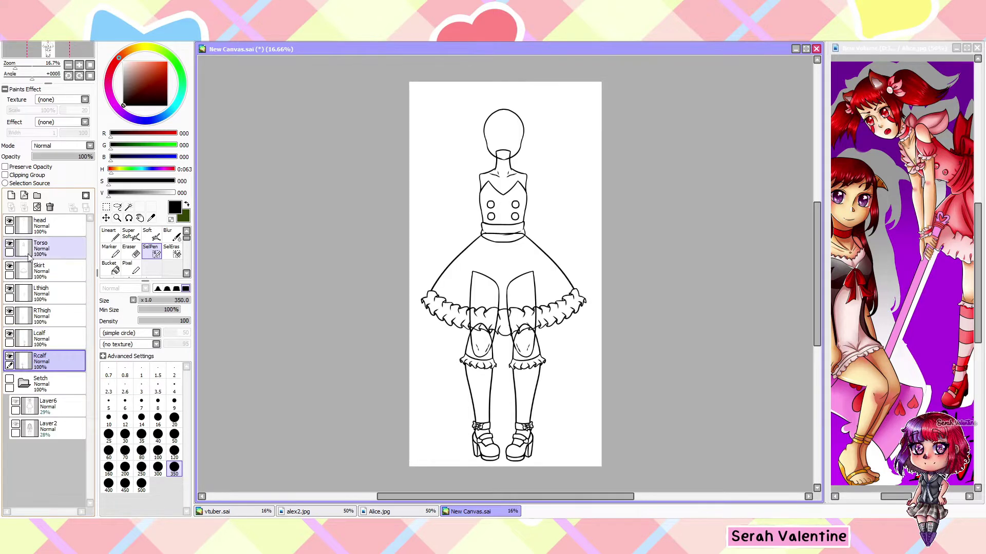
scroll(503, 209, "up", 1)
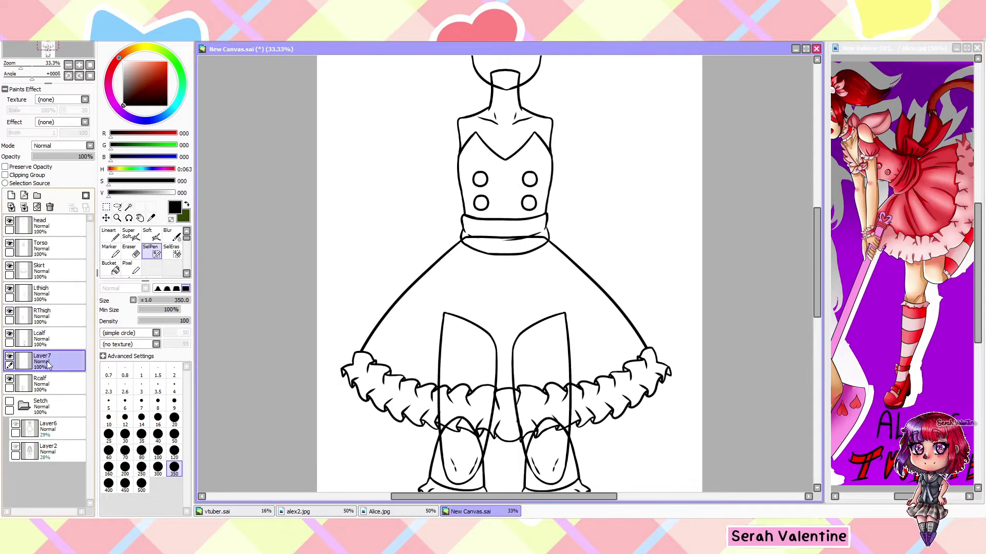
- Isolate a new layer named Bow by hiding the skirt, thigh and calf layers and lowering the Torso opacity to 38%
left_click(10, 267)
left_click(9, 289)
left_click(9, 311)
left_click(9, 334)
left_click(10, 379)
left_click(109, 234)
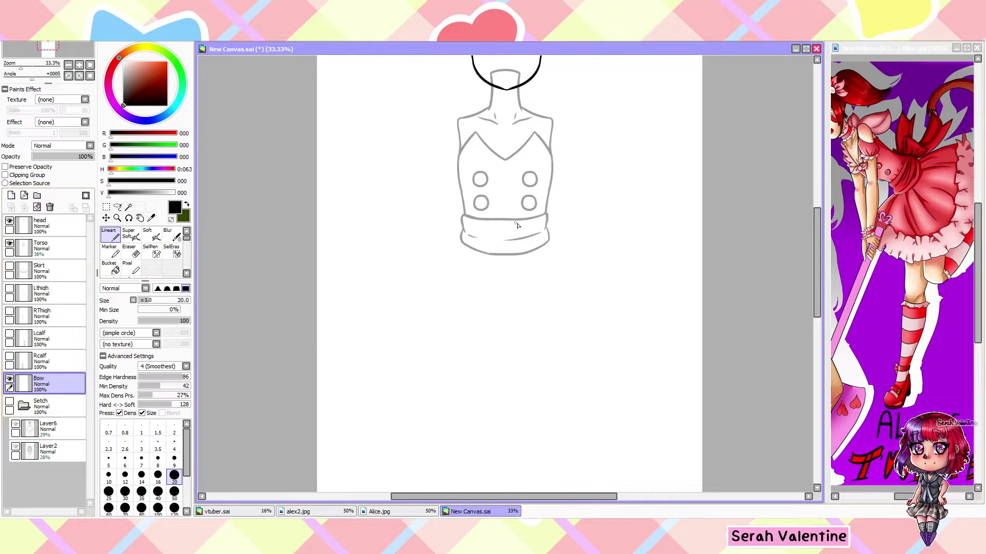
- Ink the large waist bow's center knot and one loop with its fold lines on the Bow layer
scroll(512, 252, "up", 2)
mouse_move(464, 242)
left_mouse_down()
mouse_move(529, 332)
mouse_move(584, 325)
mouse_move(488, 257)
mouse_move(531, 240)
mouse_move(540, 287)
left_mouse_up()
scroll(488, 258, "down", 1)
scroll(488, 258, "down", 1)
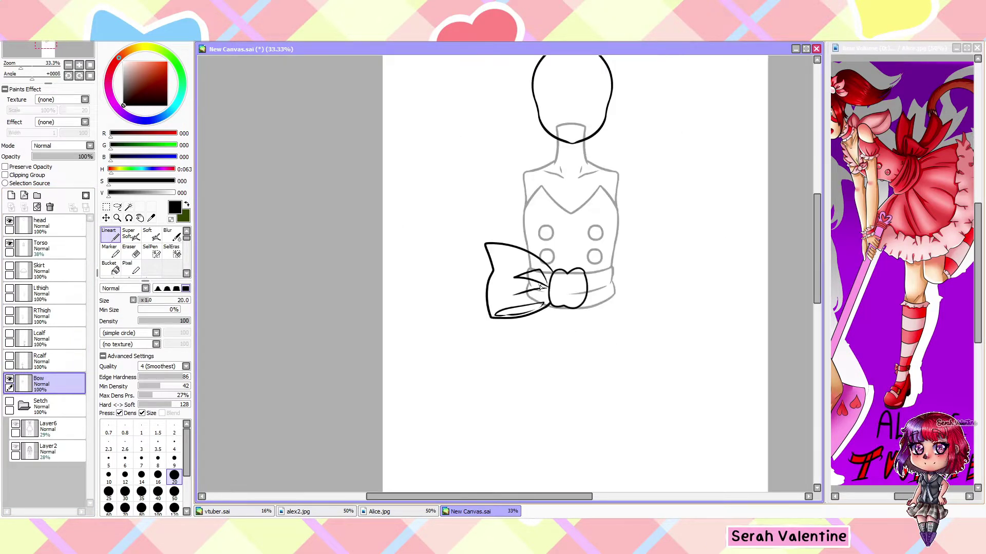
scroll(540, 287, "down", 2)
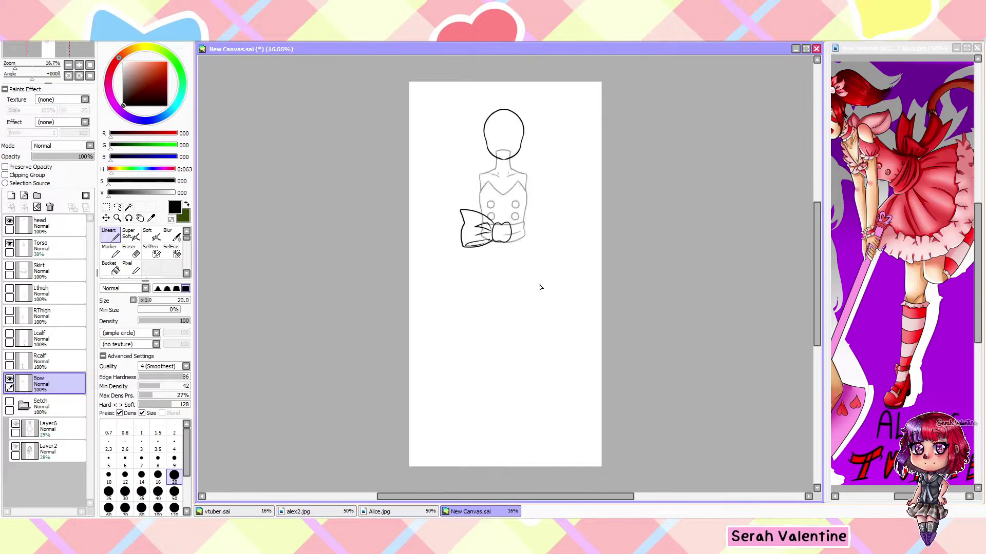
scroll(540, 288, "up", 5)
left_click_drag(542, 284, 506, 285)
scroll(422, 349, "down", 4)
scroll(422, 349, "up", 2)
- Ink a long ribbon tail with a notched end and fold lines hanging below the bow's knot
mouse_move(501, 237)
left_mouse_down()
mouse_move(398, 383)
mouse_move(495, 490)
left_mouse_up()
scroll(460, 283, "down", 1)
scroll(460, 283, "up", 1)
scroll(460, 282, "up", 3)
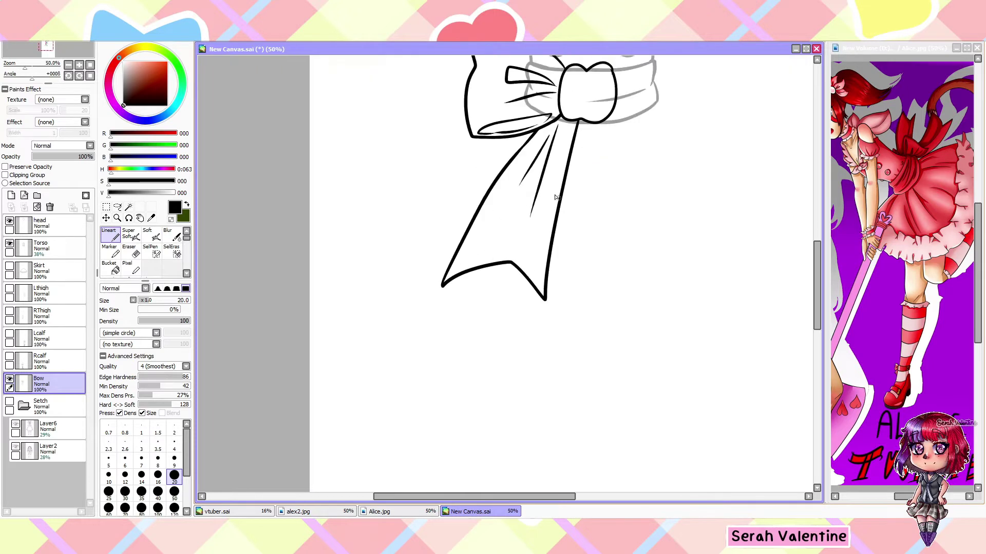
- Duplicate the half-drawn bow and flip the copy horizontally to form its other side
key("e")
key("ctrl+t")
left_click(126, 396)
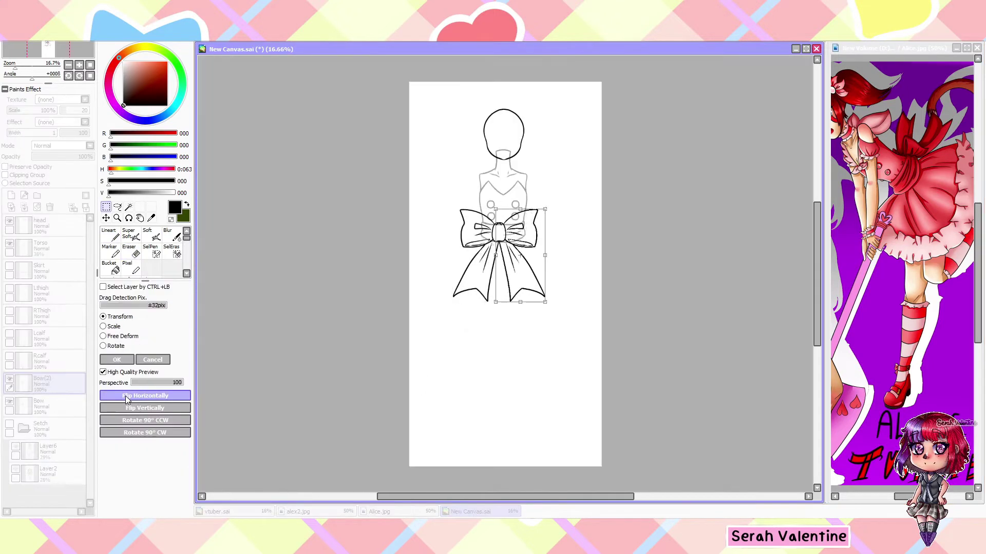
left_click(117, 359)
- Merge the two bow halves into the Bow layer and join their outlines into one continuous knot
scroll(412, 129, "up", 1)
key("ctrl+e")
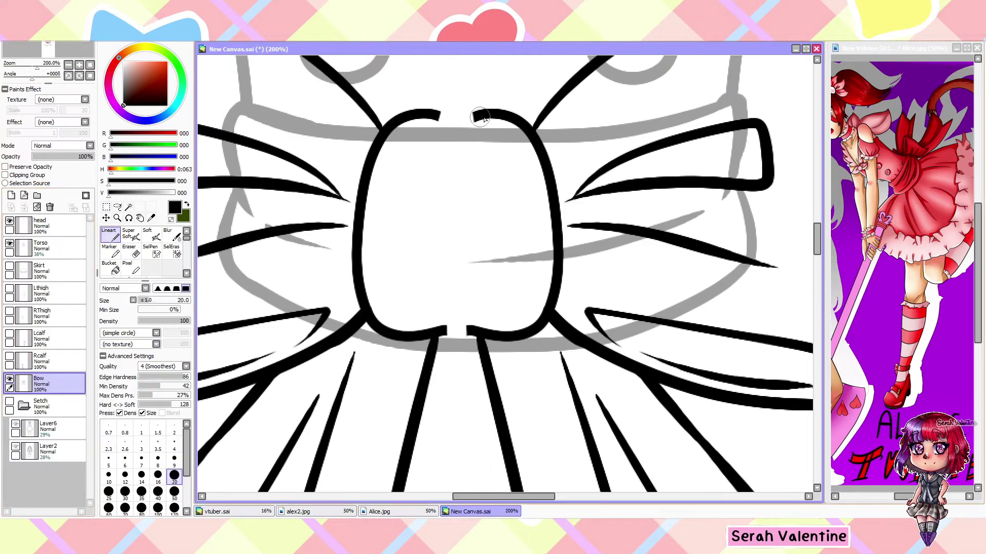
scroll(388, 396, "down", 2)
scroll(387, 397, "down", 2)
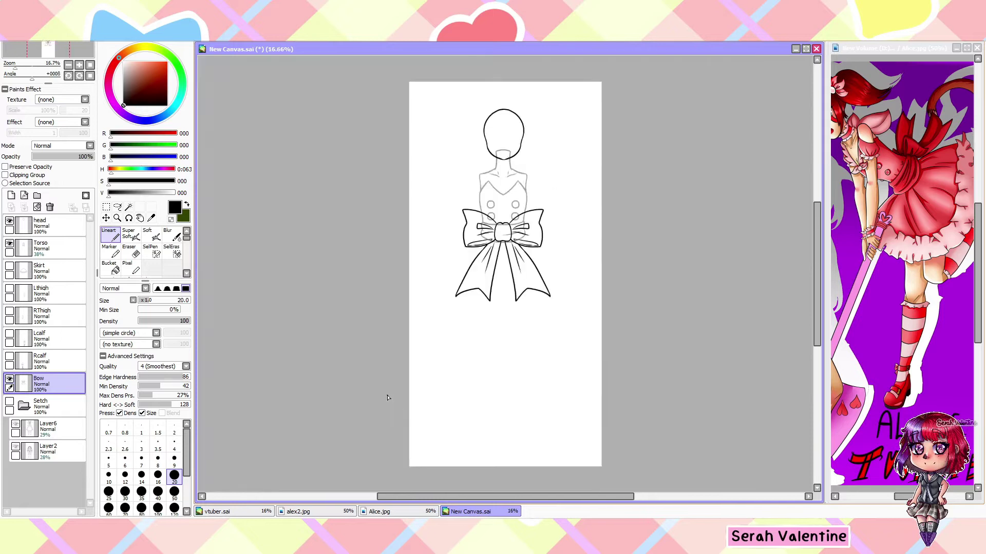
- Show the thigh and calf layers again and restore the Torso layer's opacity to 100%
left_click_drag(9, 288, 9, 379)
left_click(51, 247)
left_click_drag(61, 157, 128, 159)
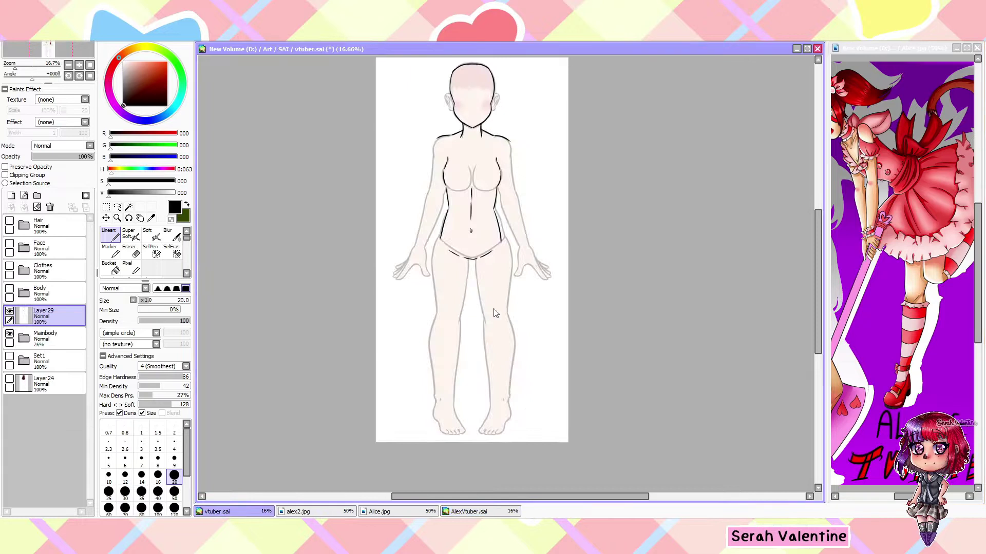
- Show the sketch folder at 40% opacity and ink the upper arm's outline from the shoulder on a new layer
left_click(10, 402)
left_click(26, 406)
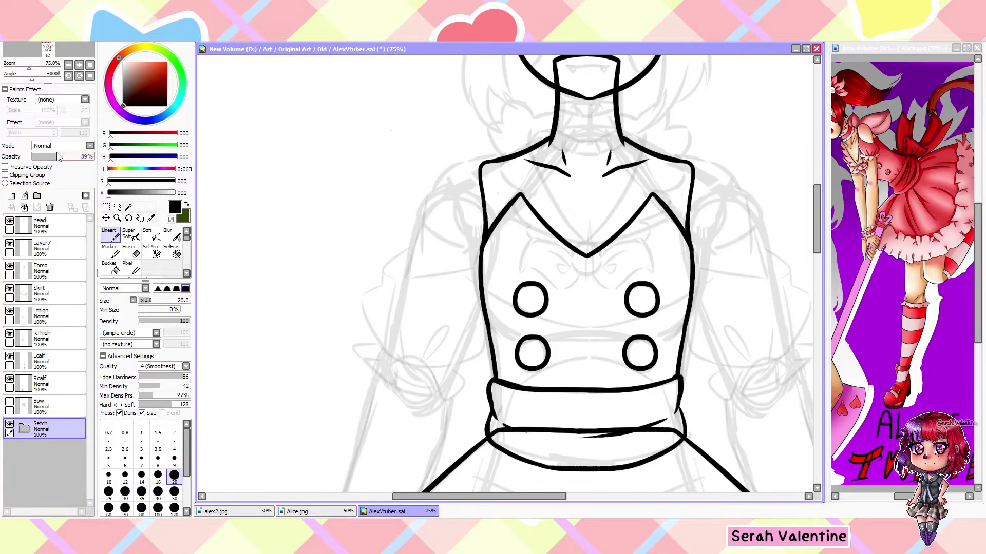
mouse_move(448, 183)
left_mouse_down()
mouse_move(401, 350)
mouse_move(480, 328)
left_mouse_up()
scroll(441, 339, "down", 2)
scroll(441, 338, "up", 2)
left_click_drag(539, 333, 469, 389)
scroll(408, 314, "up", 3)
scroll(411, 320, "down", 8)
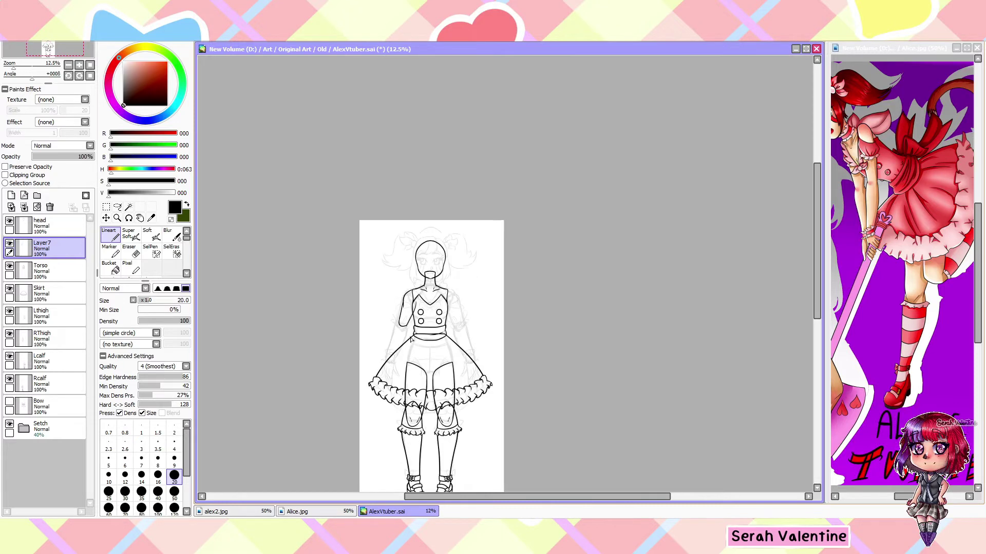
scroll(411, 339, "up", 8)
scroll(494, 417, "down", 1)
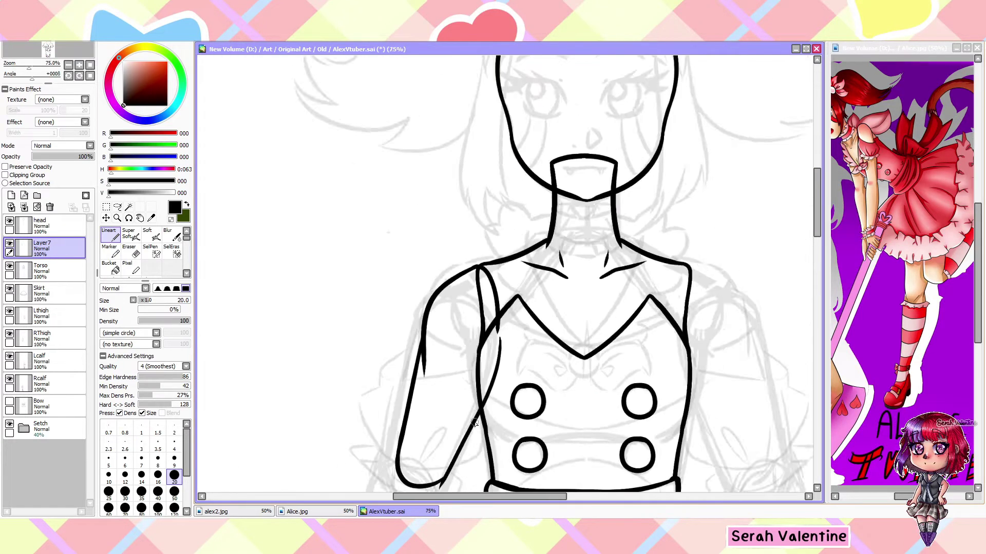
- Smooth the upper arm's inner edge and shoulder curve with the sketch and Torso layers hidden
scroll(494, 416, "up", 1)
scroll(494, 417, "down", 3)
scroll(513, 308, "up", 5)
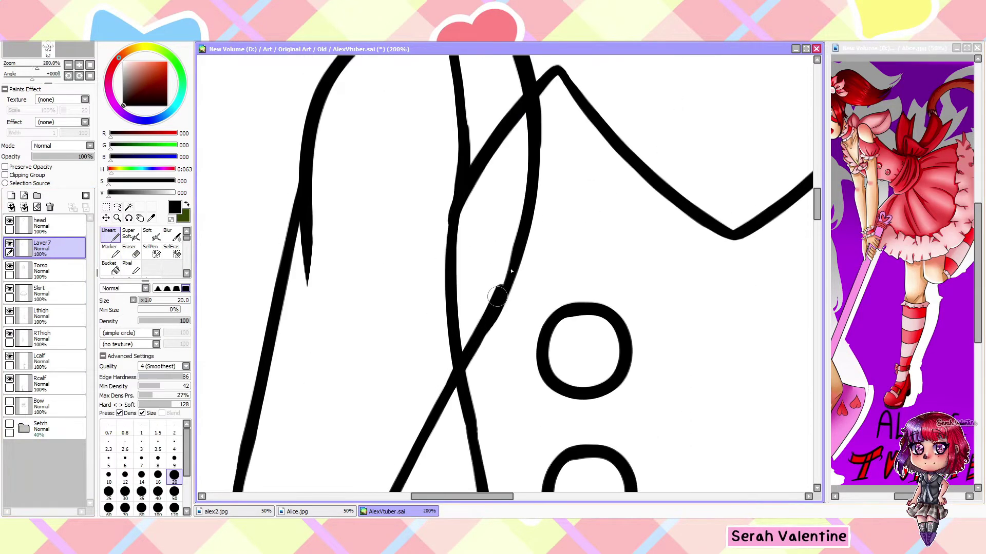
key("e")
key("n")
scroll(537, 190, "down", 5)
scroll(488, 184, "up", 2)
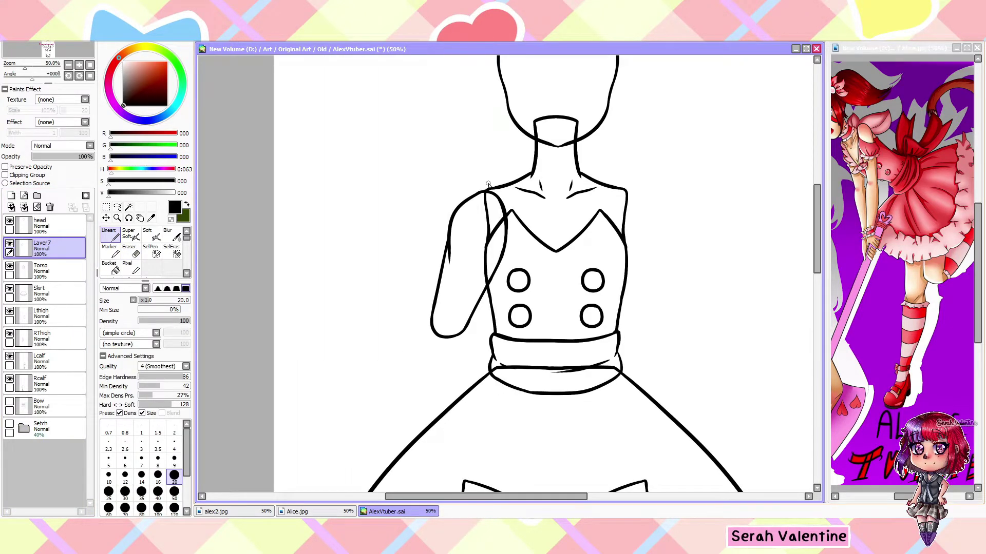
left_click(9, 266)
scroll(429, 176, "up", 3)
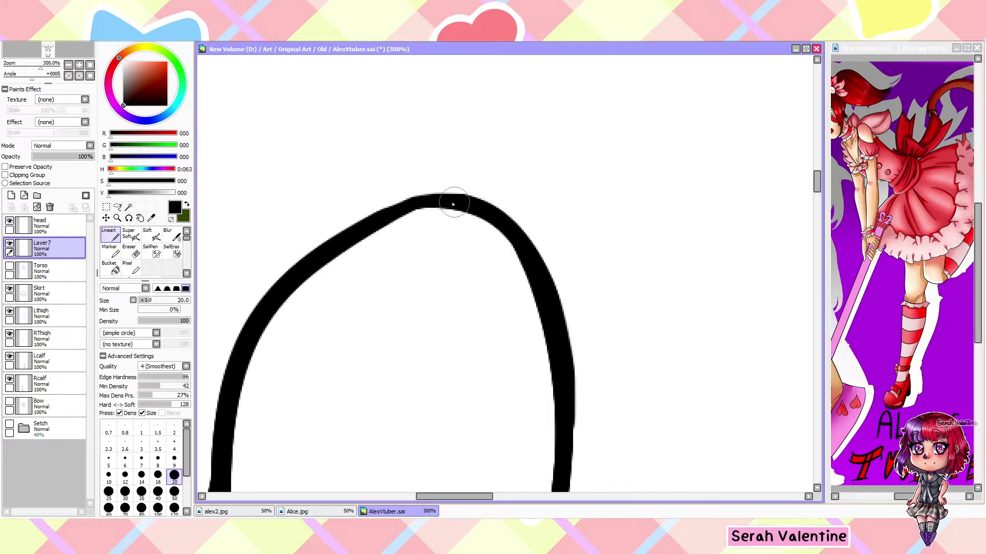
scroll(360, 247, "down", 6)
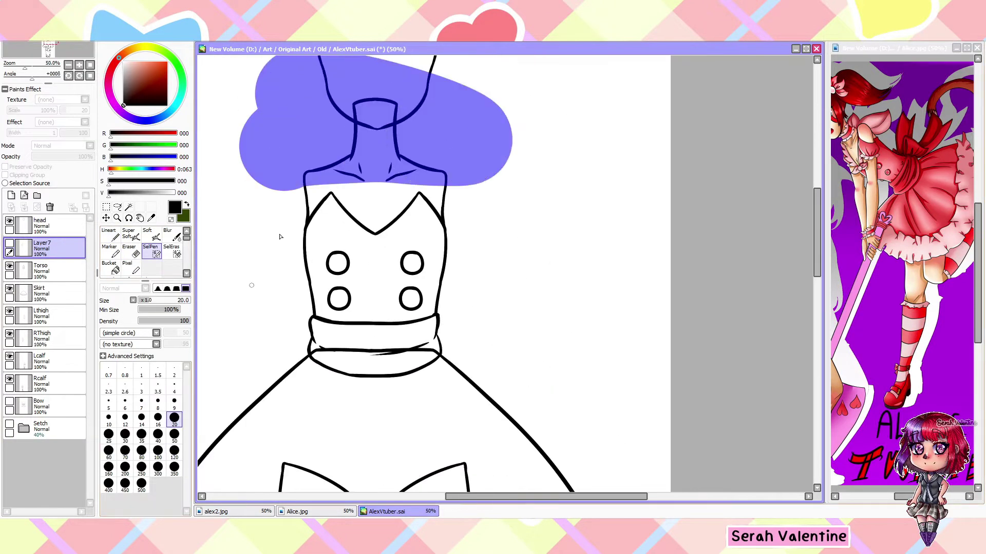
- Select the neck, shoulder and collarbone lines of the Torso with the selection pen and move them to a new layer
scroll(530, 266, "up", 5)
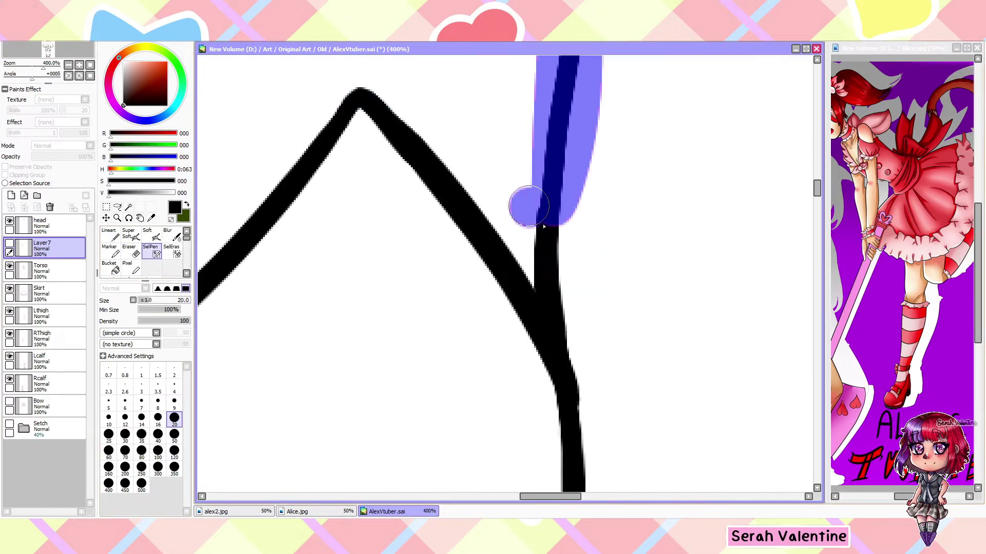
left_click_drag(610, 360, 531, 265)
scroll(530, 265, "down", 6)
scroll(531, 266, "up", 4)
scroll(530, 266, "down", 3)
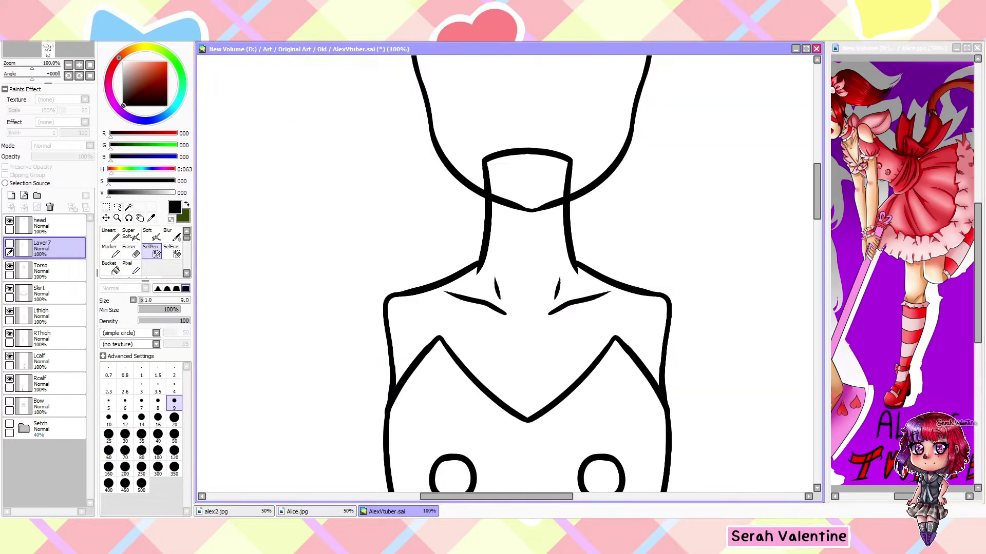
left_click(11, 195)
key("ctrl+d")
left_click(9, 289)
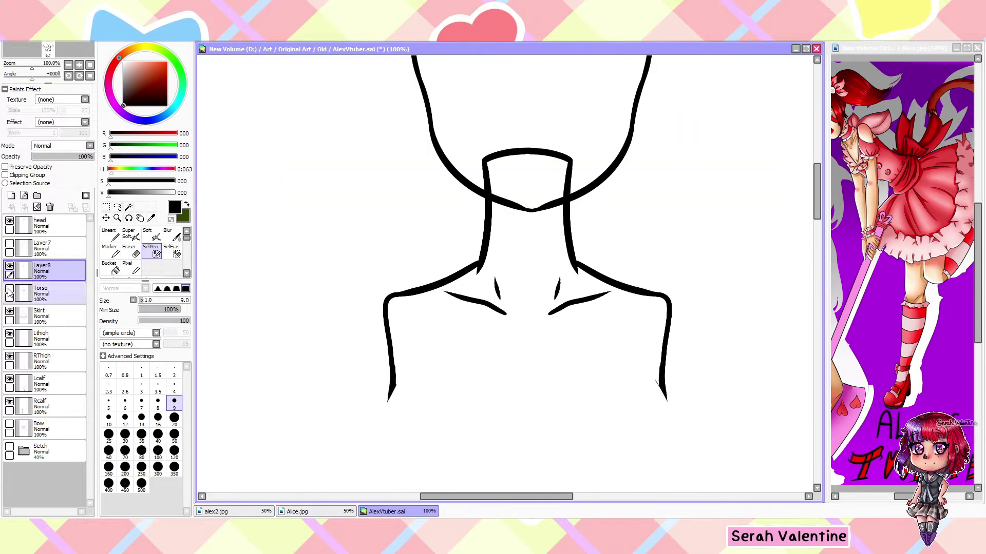
- Close the neck and shoulders shape with an inked, rounded lower edge across the chest and erase the stray line ends
left_click(129, 251)
scroll(677, 375, "up", 4)
scroll(676, 375, "down", 5)
left_click(109, 234)
scroll(394, 293, "down", 2)
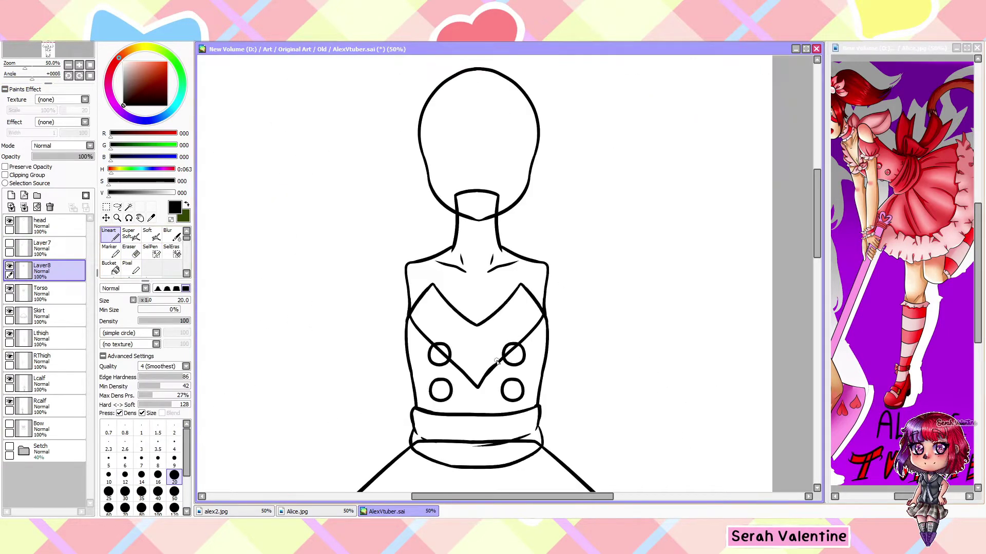
scroll(393, 293, "up", 5)
scroll(363, 199, "down", 3)
scroll(346, 286, "up", 2)
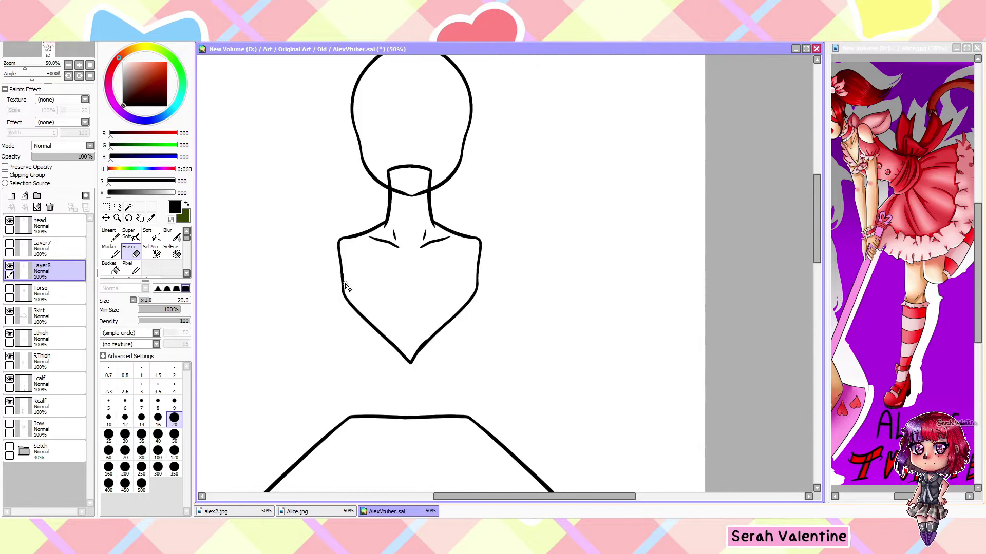
scroll(370, 277, "up", 2)
left_click_drag(505, 308, 403, 339)
- Tidy the bodice's corners below the armpits and name the body part layers Bust, Neck and Arm
left_click(9, 289)
scroll(505, 277, "down", 3)
scroll(506, 154, "up", 2)
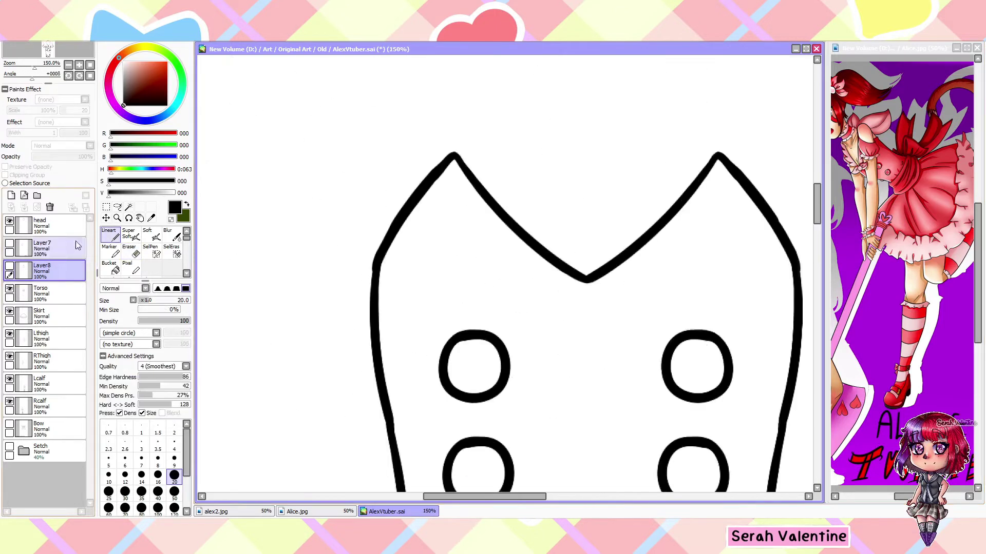
scroll(505, 277, "down", 4)
left_click(9, 289)
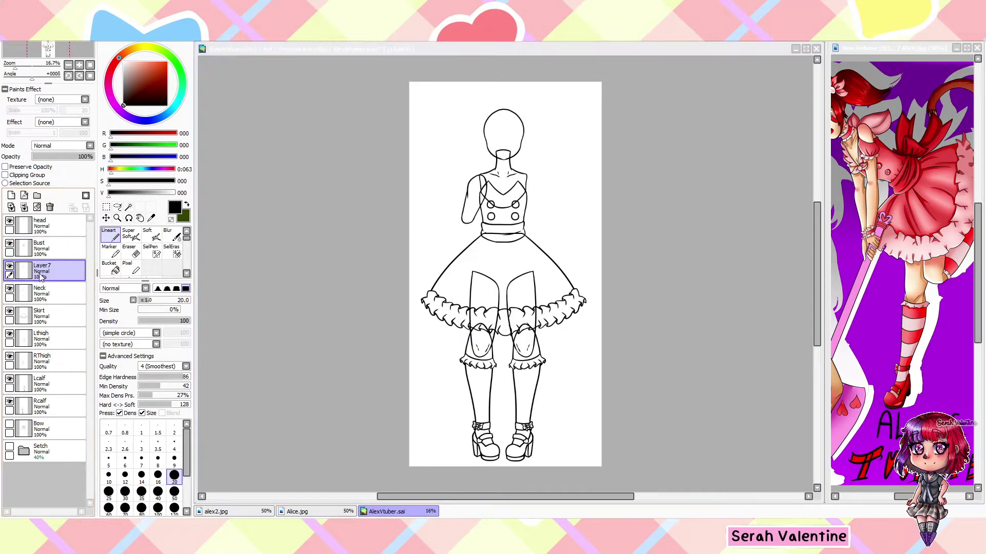
scroll(508, 226, "up", 3)
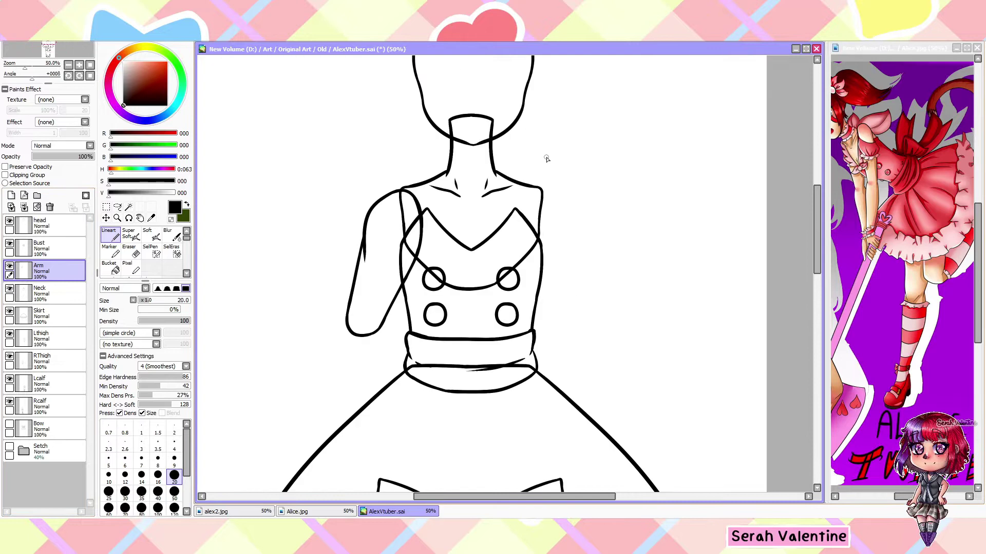
- Ink the puffed sleeve's outline over the sketch on a new layer above the Arm layer
left_click(10, 446)
left_click(10, 195)
scroll(301, 240, "up", 2)
scroll(363, 368, "up", 3)
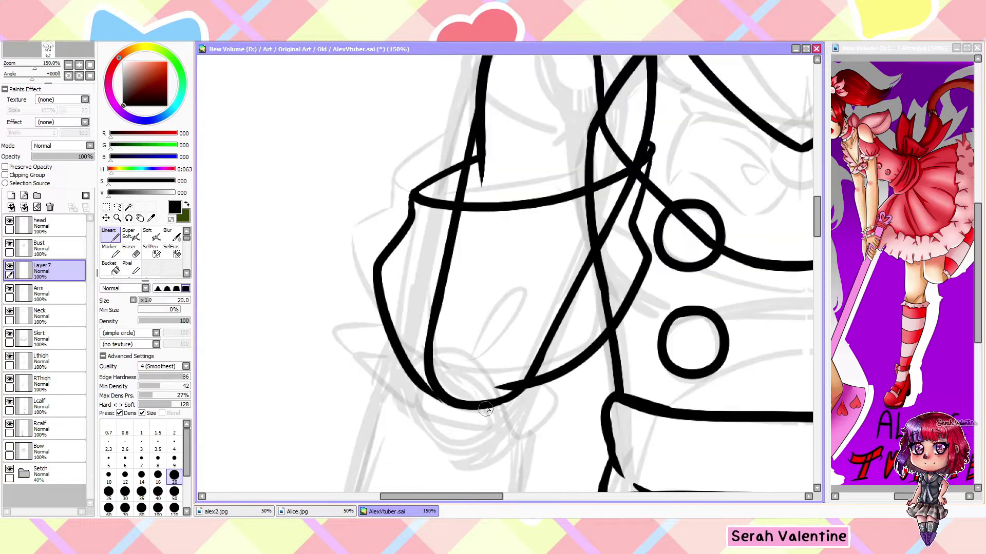
key("ctrl+z")
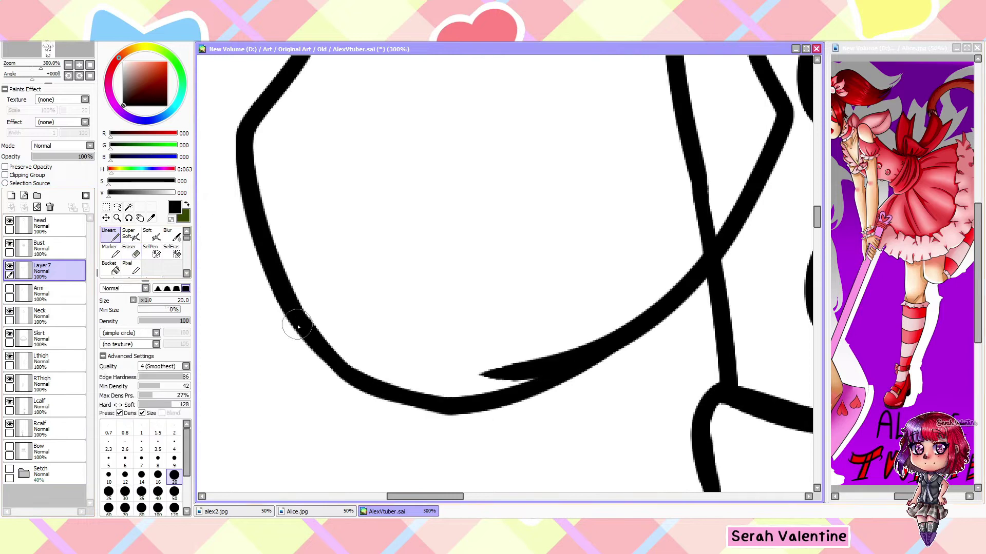
scroll(638, 220, "down", 4)
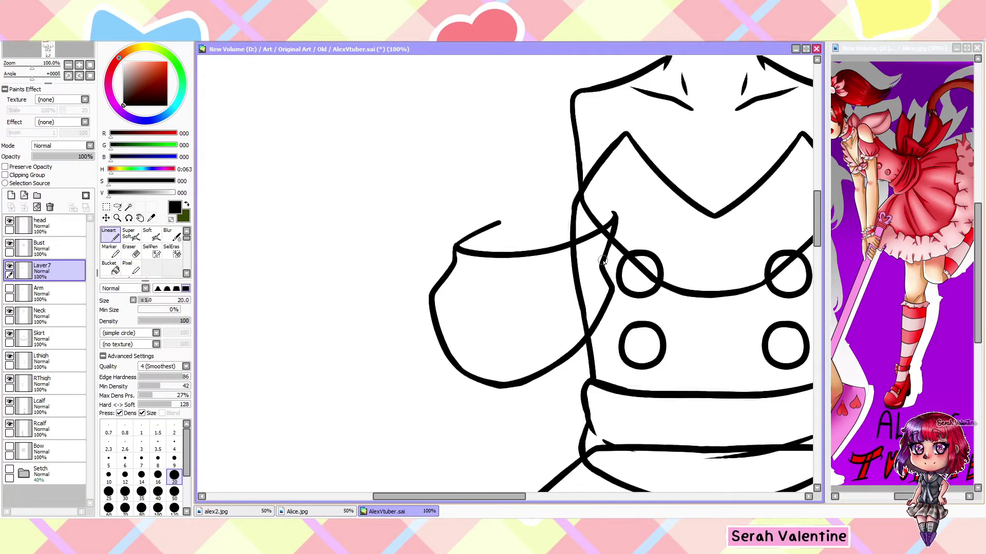
- Close the puffed sleeve's opening around the upper arm with a curved back rim line
left_click_drag(452, 496, 425, 496)
left_click(38, 292)
left_click(9, 289)
scroll(443, 220, "up", 6)
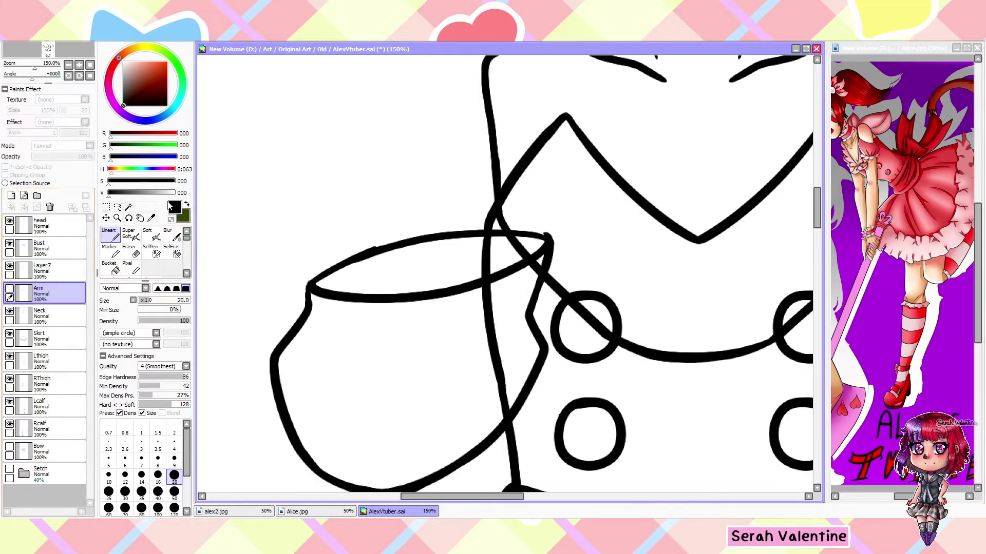
scroll(275, 258, "down", 6)
scroll(359, 308, "up", 2)
scroll(360, 308, "down", 2)
- Ink the gathered folds and the ruffled trim along the puffed sleeve's lower edge over the sketch
left_click(9, 288)
left_click(10, 469)
scroll(144, 251, "down", 1)
scroll(354, 327, "up", 2)
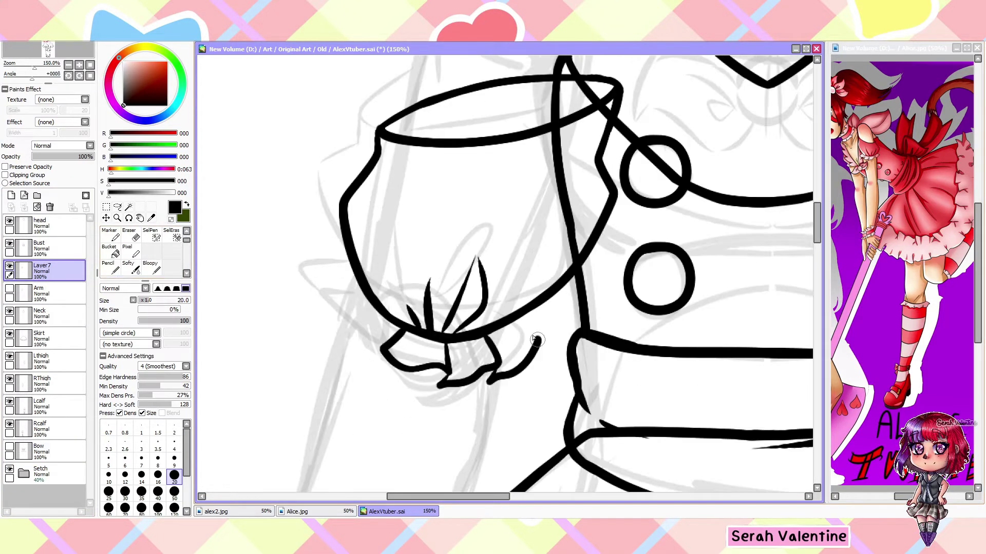
left_click_drag(380, 369, 320, 277)
scroll(319, 280, "up", 1)
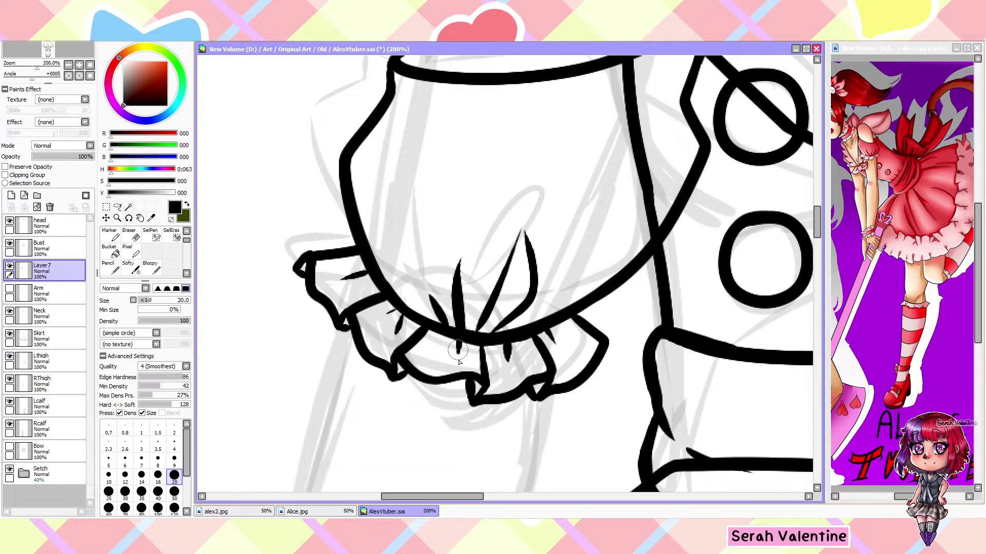
- Trim and clean the gather lines at the bottom of the sleeve with the eraser
scroll(459, 362, "down", 4)
key("e")
scroll(361, 361, "up", 5)
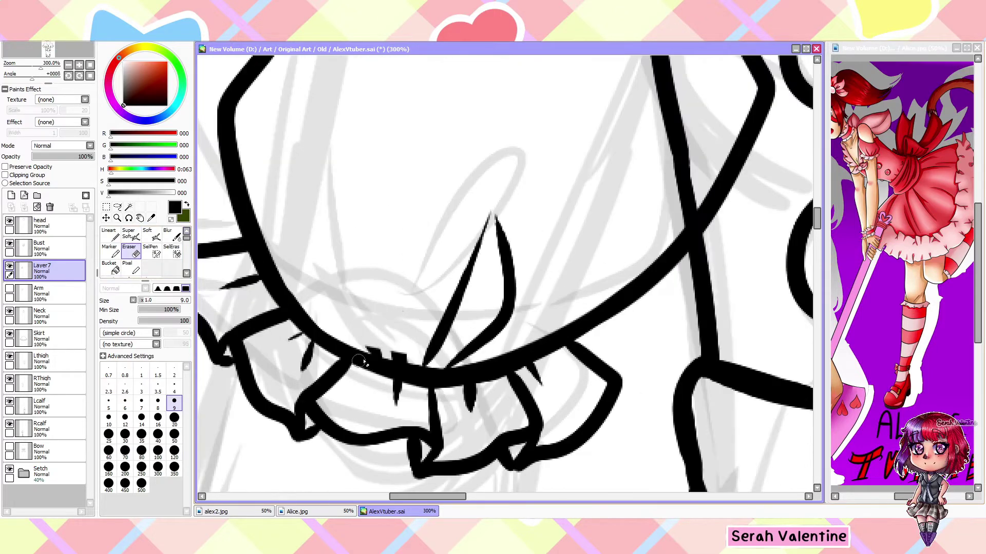
scroll(361, 360, "down", 5)
scroll(390, 334, "up", 4)
scroll(416, 304, "down", 2)
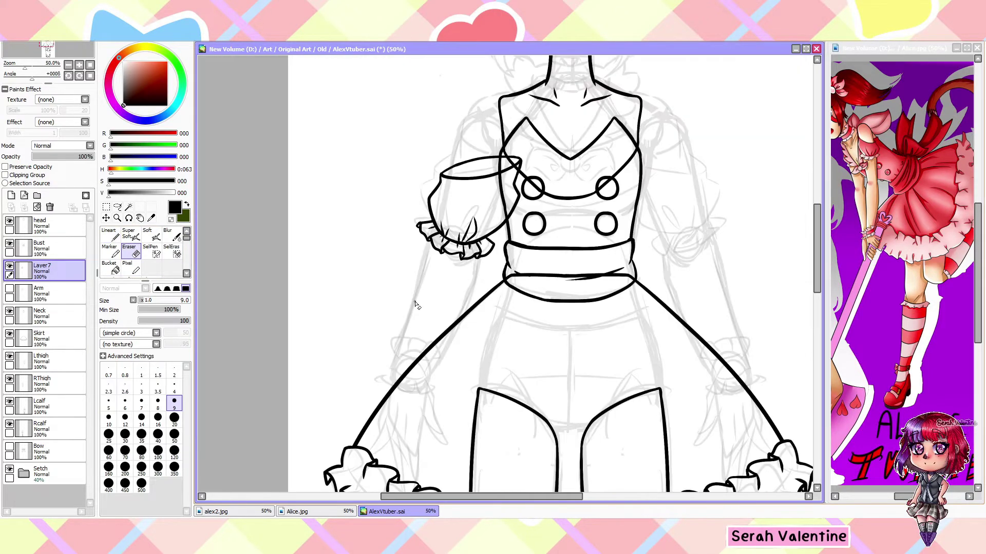
- Name the sleeve layer RSleeve, hide it and add a new layer for the forearm lines
double_click(42, 266)
type("RSleeve")
key("Return")
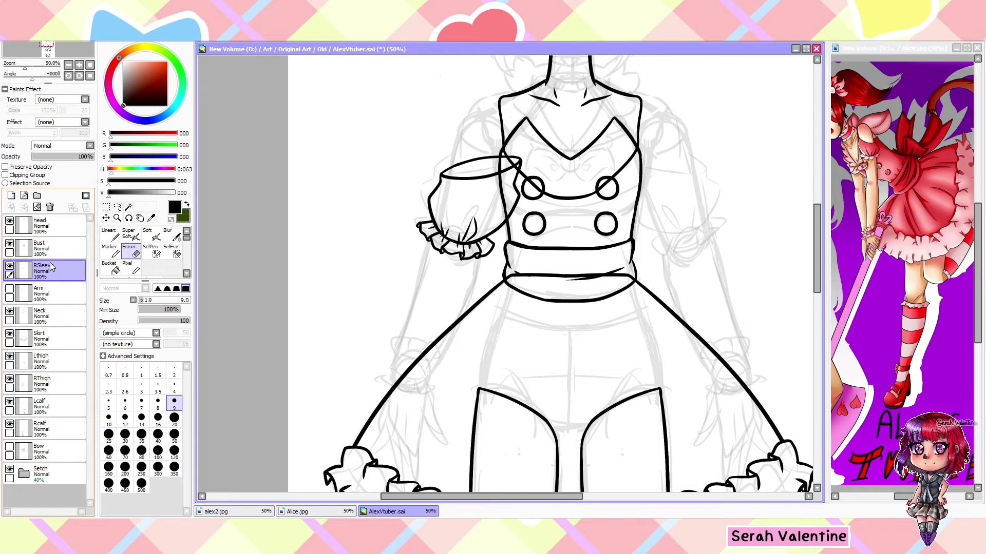
scroll(450, 191, "up", 1)
left_click(9, 266)
left_click(11, 195)
left_click(109, 234)
- Try to ink the forearm's outer and inner lines from the elbow to the wrist over the sketch
scroll(451, 191, "down", 1)
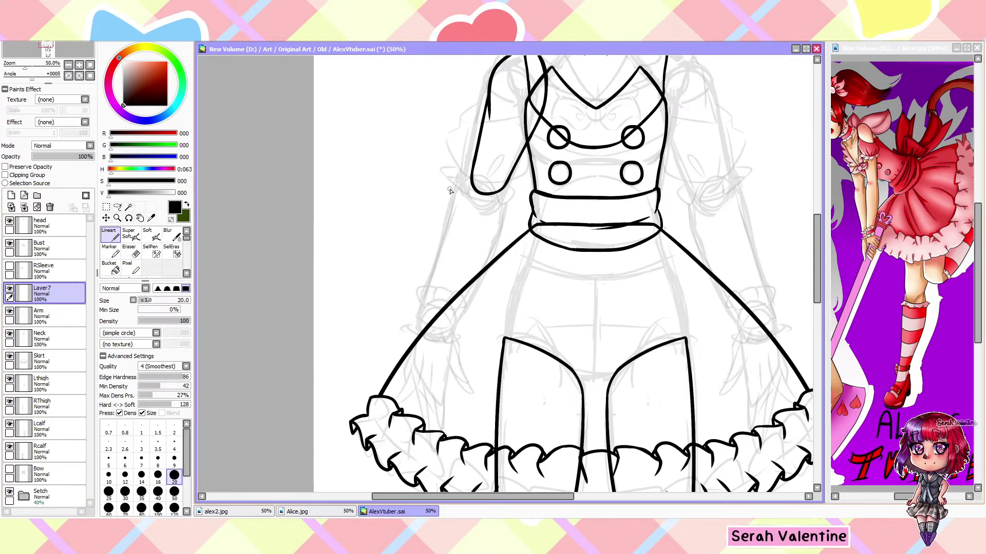
scroll(410, 333, "down", 1)
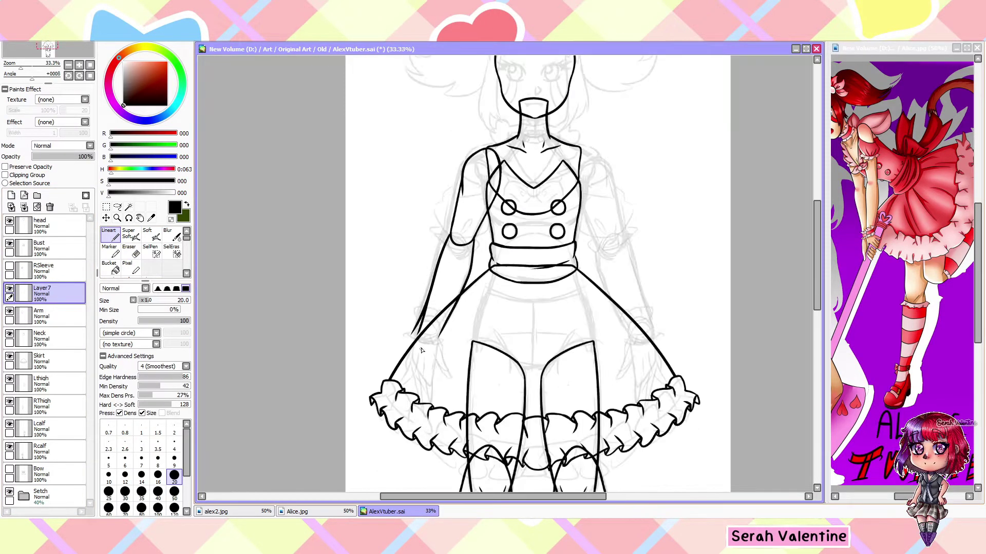
scroll(411, 332, "up", 4)
scroll(326, 432, "down", 4)
scroll(325, 431, "up", 2)
scroll(382, 306, "down", 2)
scroll(383, 307, "up", 2)
left_click_drag(496, 100, 416, 433)
left_click_drag(520, 223, 451, 449)
scroll(383, 307, "down", 2)
scroll(383, 307, "up", 1)
scroll(382, 307, "down", 3)
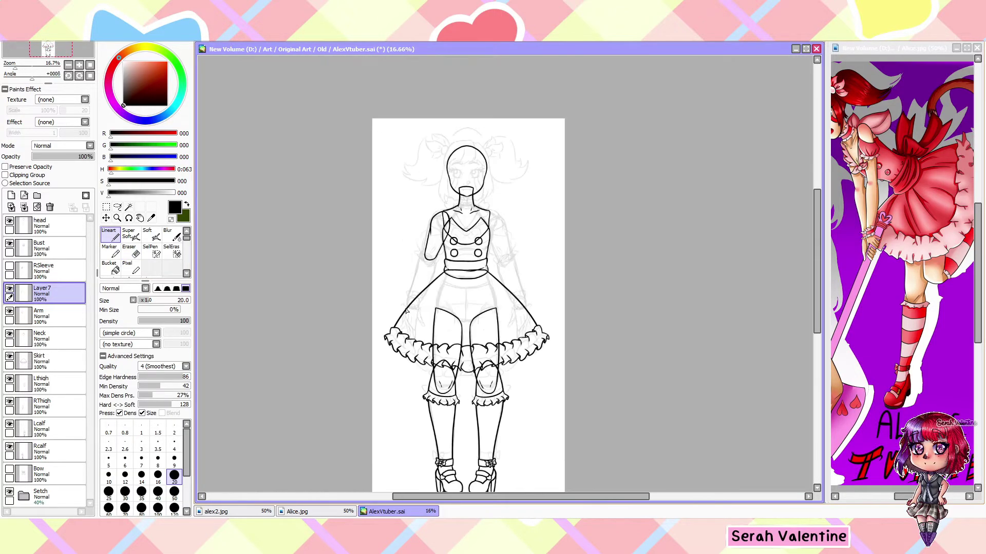
scroll(406, 310, "up", 3)
scroll(431, 328, "down", 1)
scroll(425, 345, "up", 1)
scroll(444, 371, "down", 2)
- Hide the Skirt layer and ink the forearm's two sides from elbow to wrist over the sketch
left_click(9, 356)
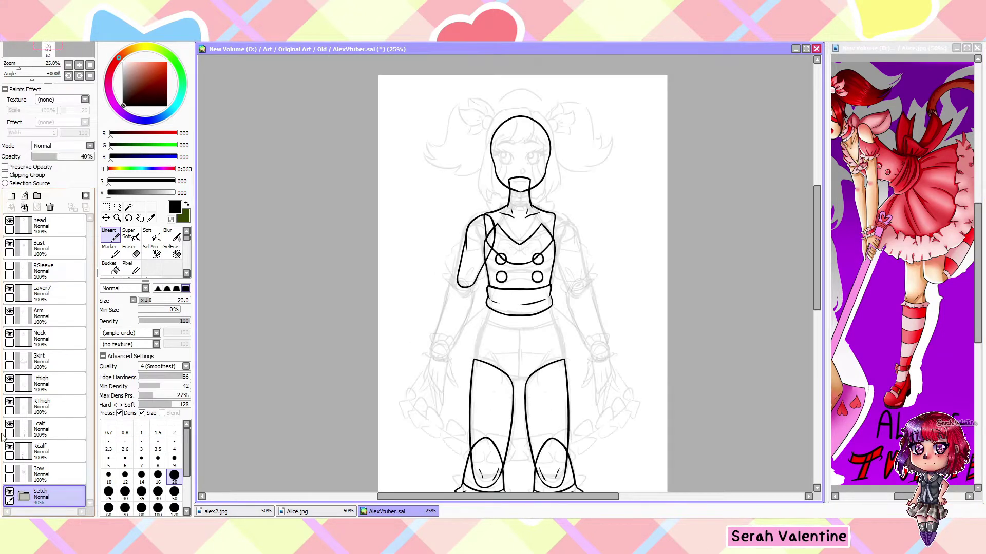
scroll(473, 244, "up", 2)
left_click_drag(510, 241, 447, 386)
scroll(447, 359, "up", 2)
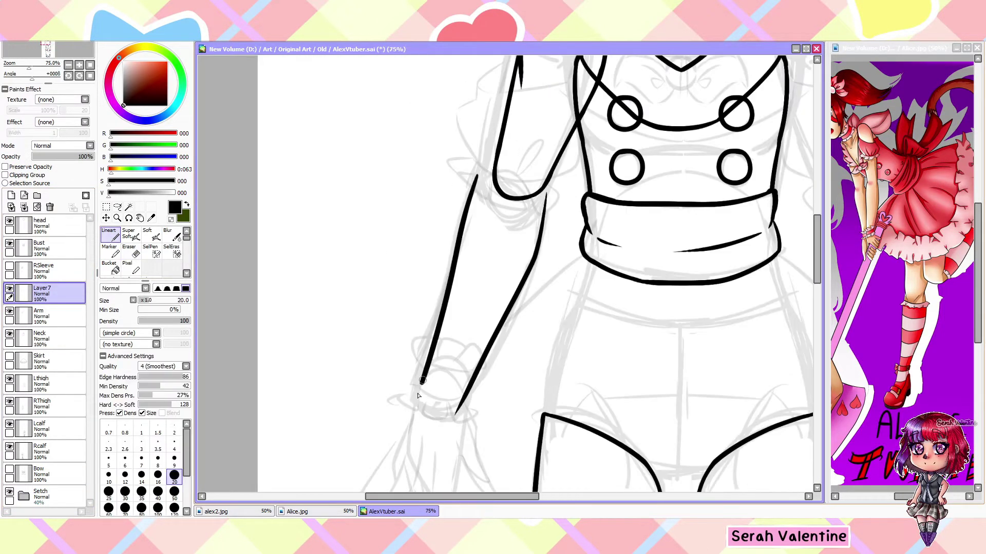
scroll(418, 403, "down", 4)
scroll(455, 295, "up", 4)
scroll(455, 295, "down", 4)
scroll(455, 295, "up", 4)
- Transform the forearm lines so they line up with the upper arm at the elbow
key("ctrl+t")
scroll(454, 296, "up", 1)
left_click_drag(379, 191, 390, 187)
scroll(392, 200, "down", 5)
key("Return")
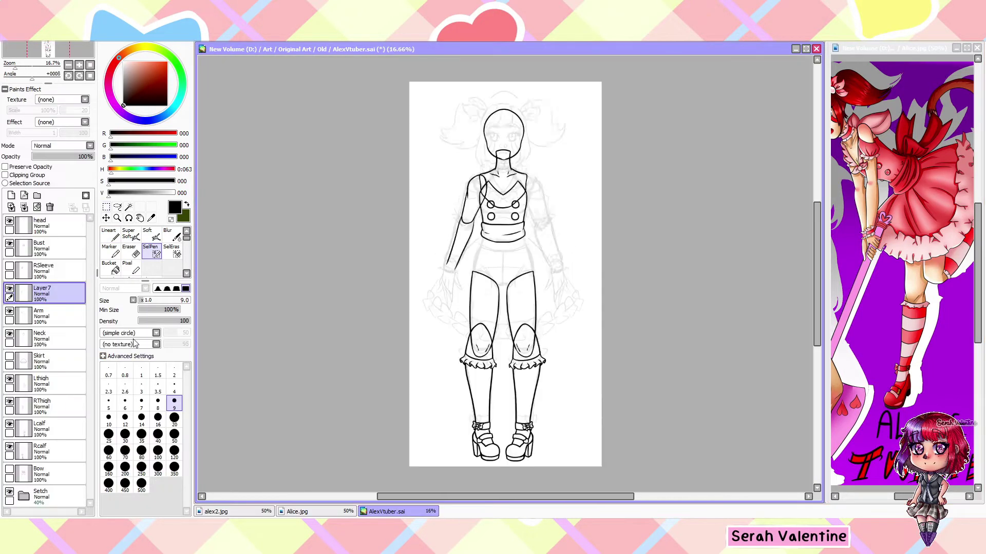
scroll(442, 187, "up", 4)
scroll(442, 187, "up", 2)
scroll(442, 187, "down", 4)
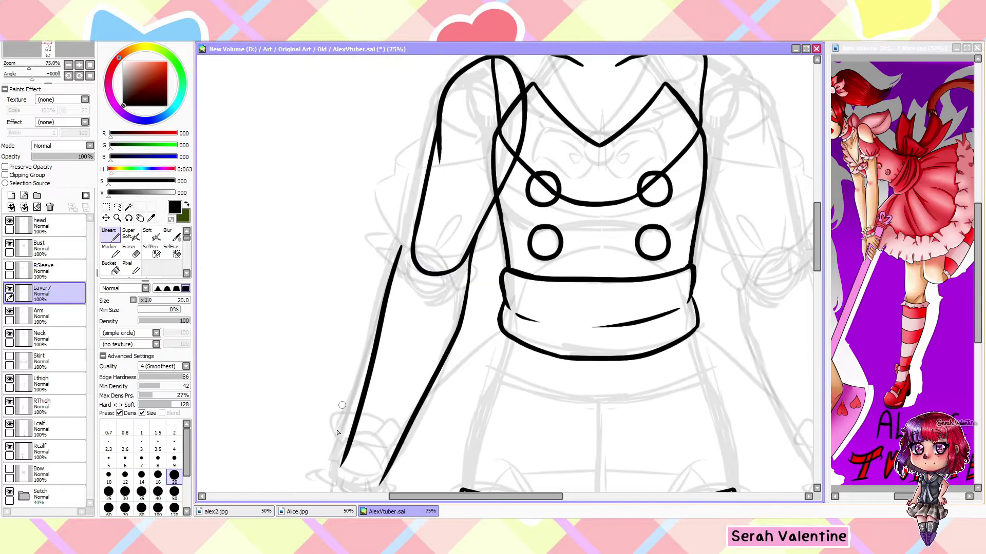
key("ctrl+t")
key("Return")
- Erase the upper arm's rounded lower end on the Arm layer and join its lines to the forearm
scroll(293, 310, "up", 2)
scroll(147, 358, "down", 3)
scroll(132, 257, "up", 5)
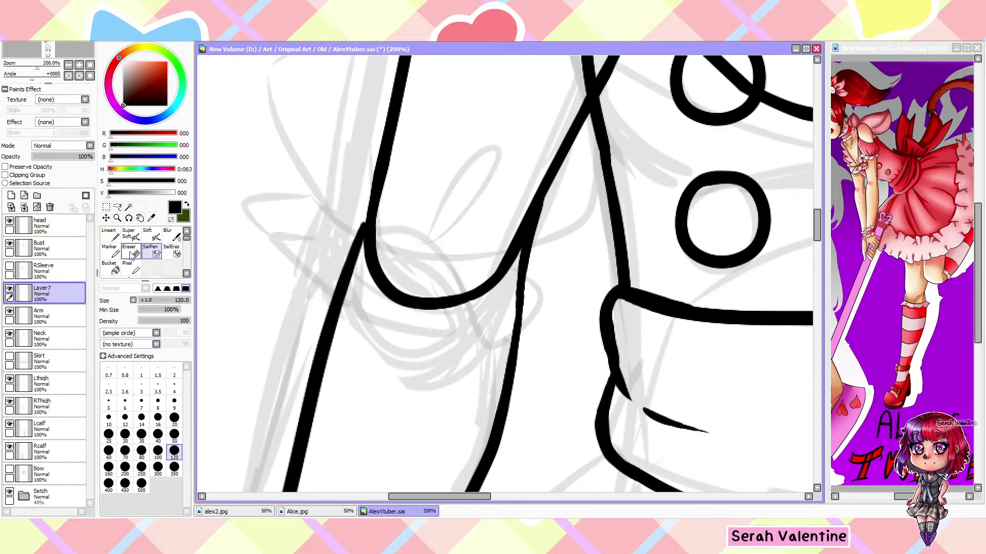
key("ctrl+z")
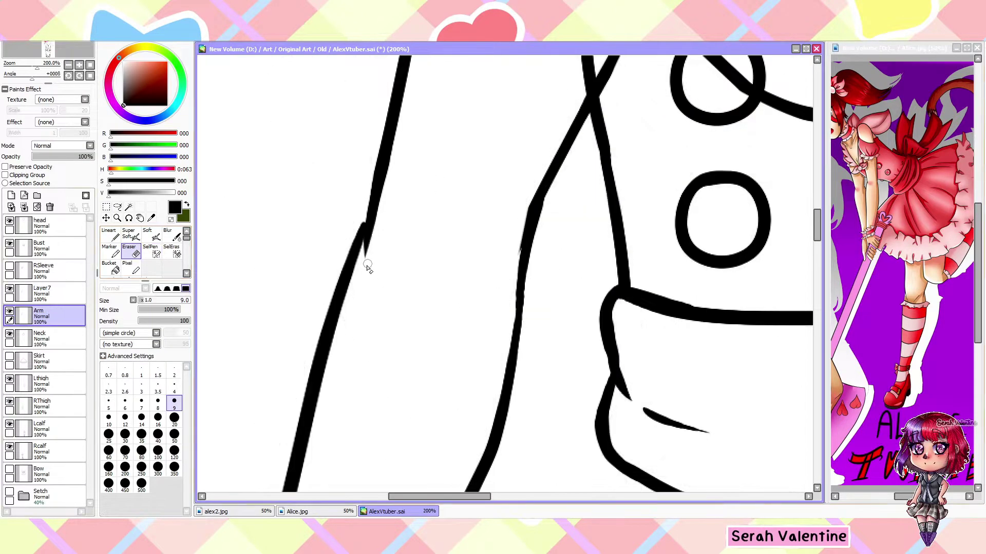
key("n")
scroll(519, 224, "down", 8)
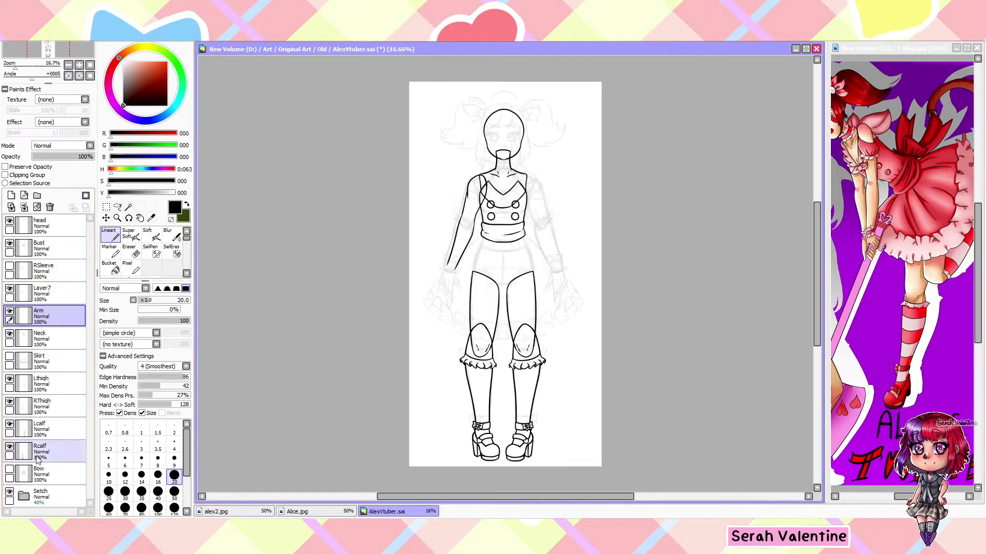
- Draw a rough hand with thumb and fingers below the wrist on its own layer and fade it to 35% opacity
left_click(42, 293)
scroll(407, 323, "up", 5)
left_click_drag(407, 323, 448, 269)
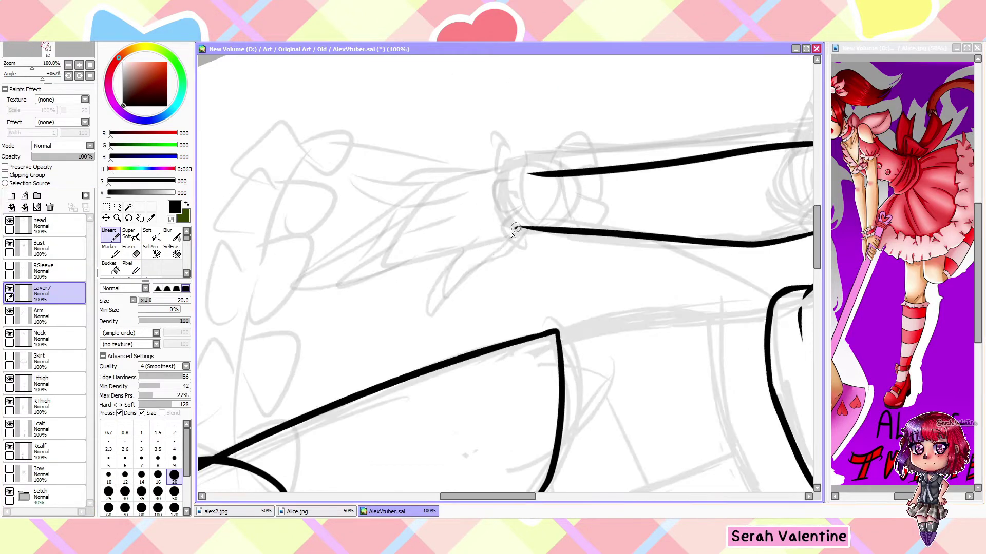
left_click_drag(385, 227, 315, 271)
left_click_drag(516, 176, 416, 192)
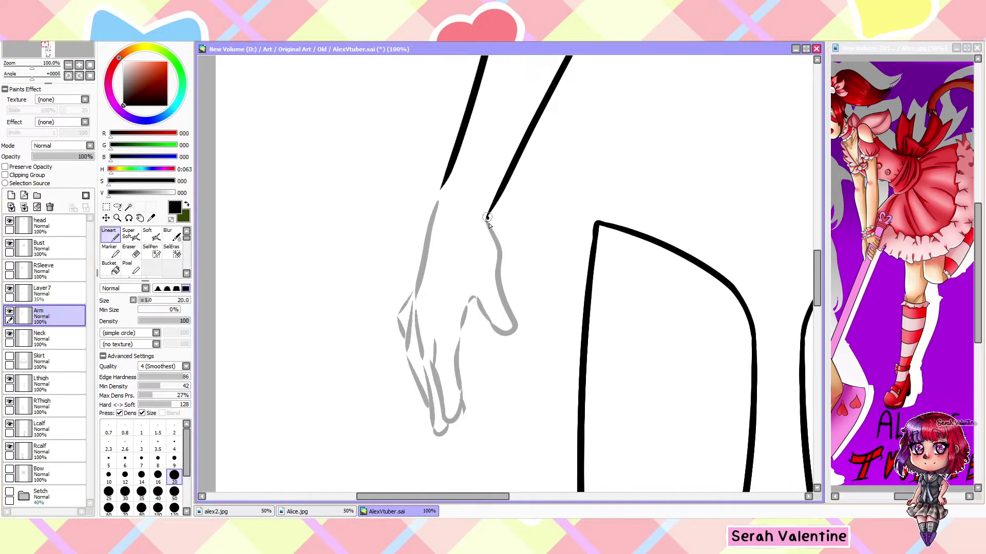
- Ink the hand's thumb, palm and fingers over the faded rough on the Arm layer
scroll(488, 218, "up", 1)
scroll(462, 287, "up", 1)
left_click_drag(482, 195, 446, 411)
left_click_drag(442, 57, 397, 274)
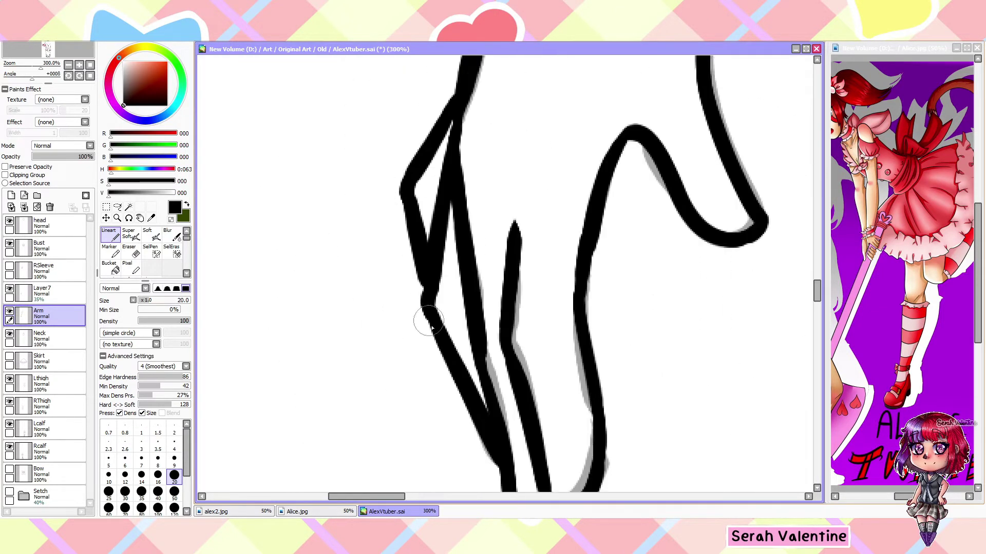
scroll(420, 80, "down", 5)
scroll(449, 257, "up", 4)
- Ink a curved cuff band around the wrist on the separate layer above the arm
left_click(42, 293)
left_click_drag(405, 254, 452, 277)
scroll(393, 268, "up", 2)
key("ctrl+e")
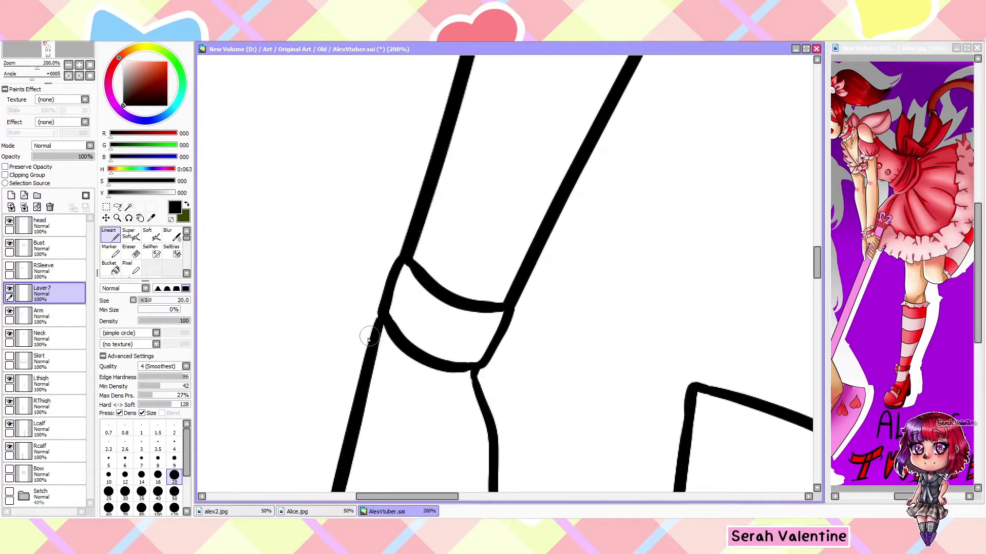
scroll(489, 291, "up", 1)
- Add ruffles along both edges of the wrist cuff and erase the arm lines running through them
left_click_drag(441, 311, 486, 337)
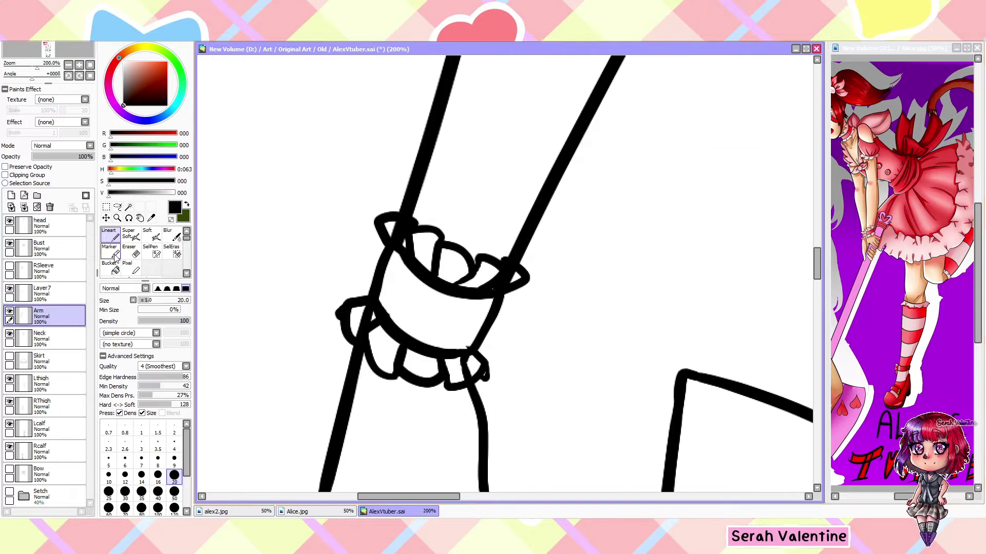
key("e")
left_click(109, 233)
scroll(393, 220, "up", 1)
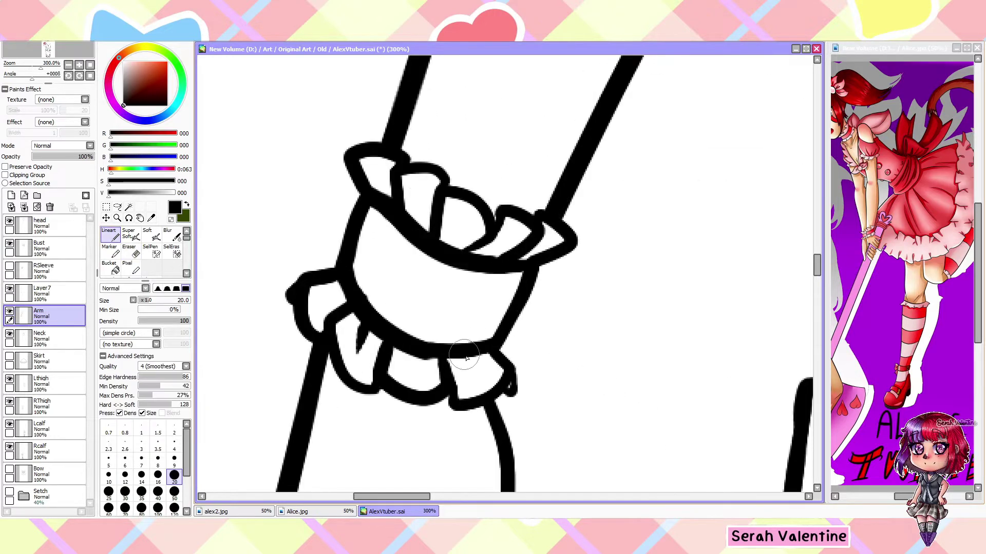
- Merge the cuff layer with the Arm layer and rename the result RArm
scroll(445, 187, "down", 8)
key("ctrl+e")
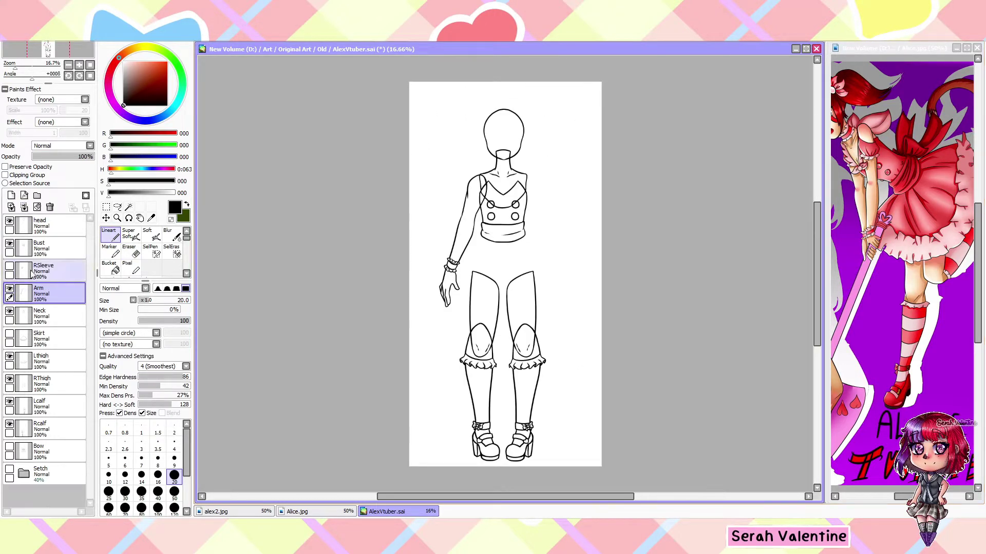
left_click(41, 289)
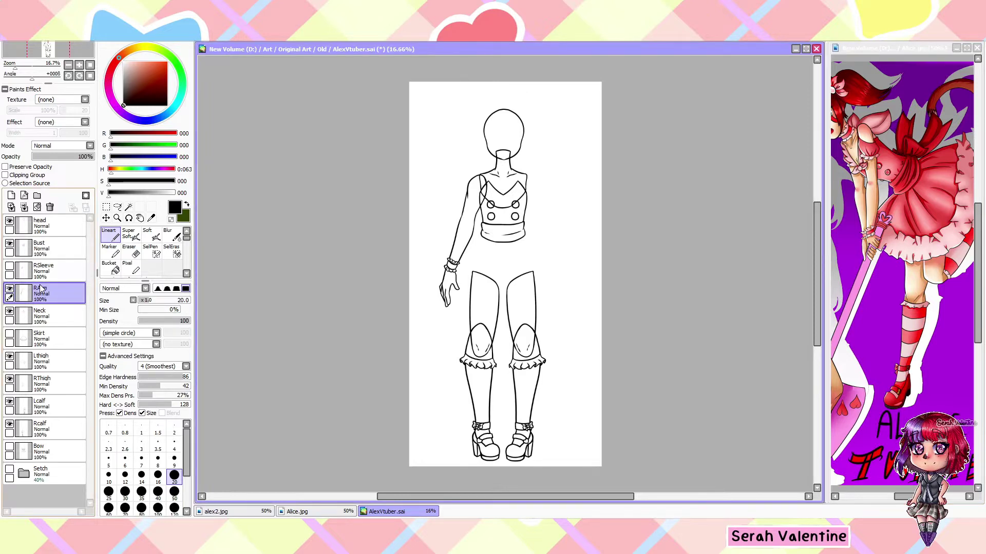
- Duplicate the RArm layer, flip the copy horizontally and place it at the opposite shoulder
scroll(507, 164, "up", 5)
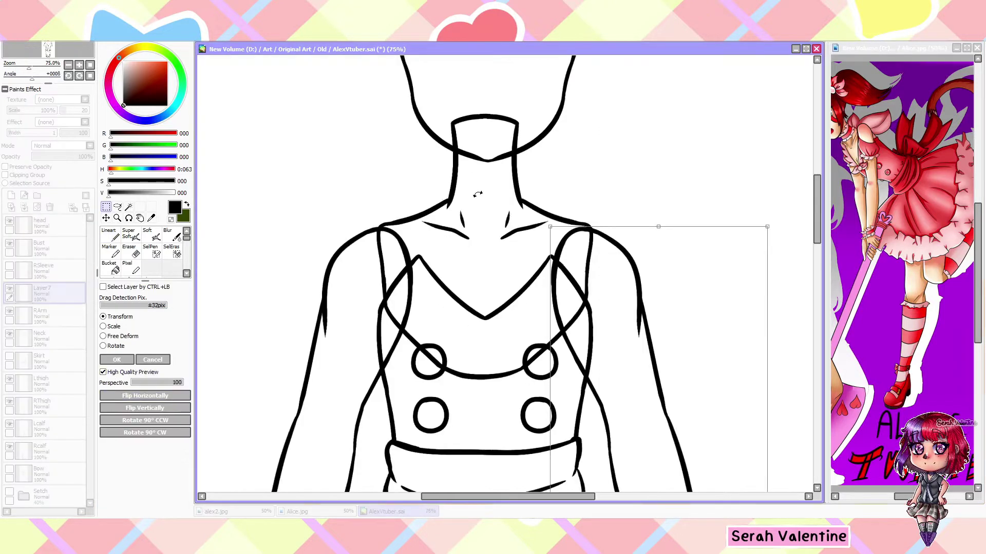
scroll(500, 201, "down", 5)
scroll(499, 200, "up", 1)
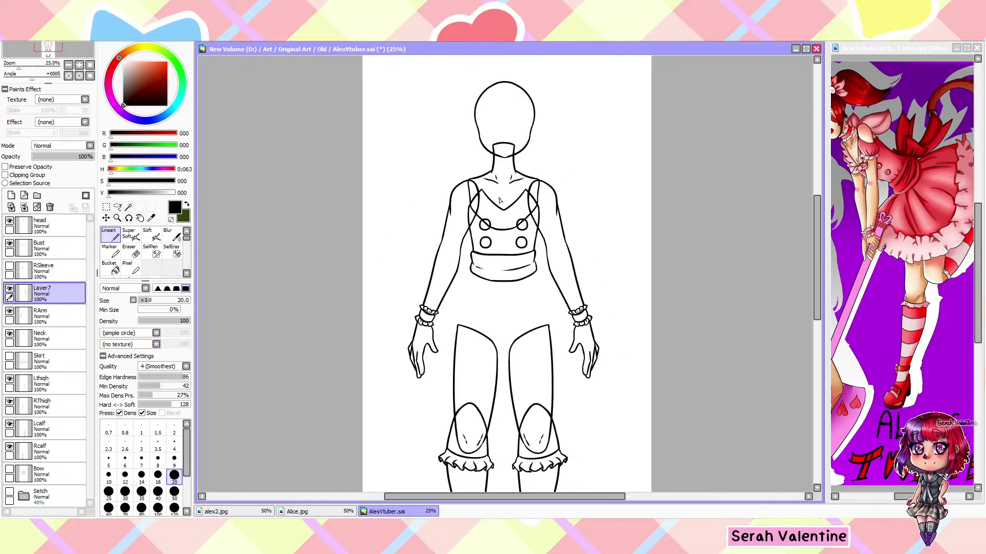
- Duplicate the RSleeve layer, flip the copy horizontally and place it on the opposite arm
key("ctrl+c")
key("ctrl+v")
key("ctrl+t")
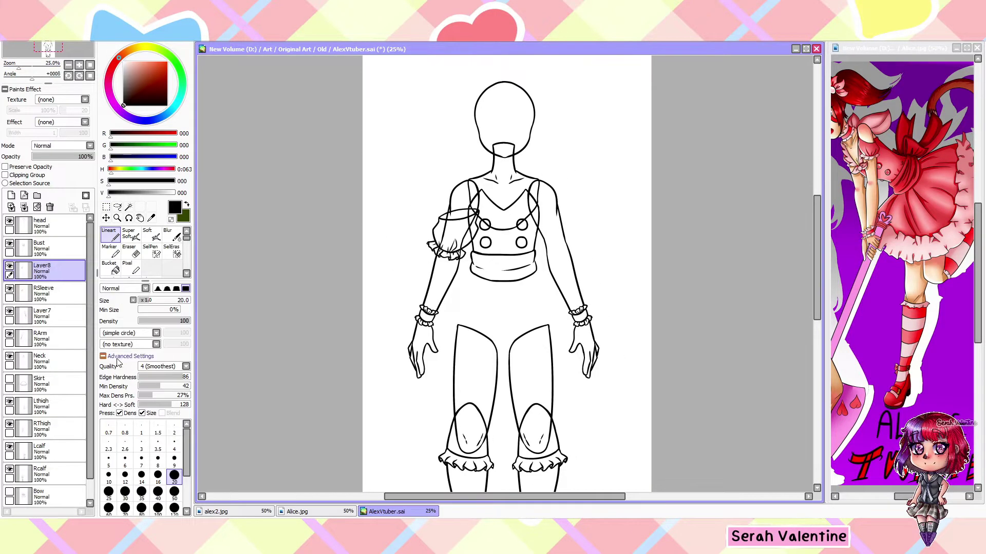
key("minus")
key("plus")
key("plus")
key("plus")
key("plus")
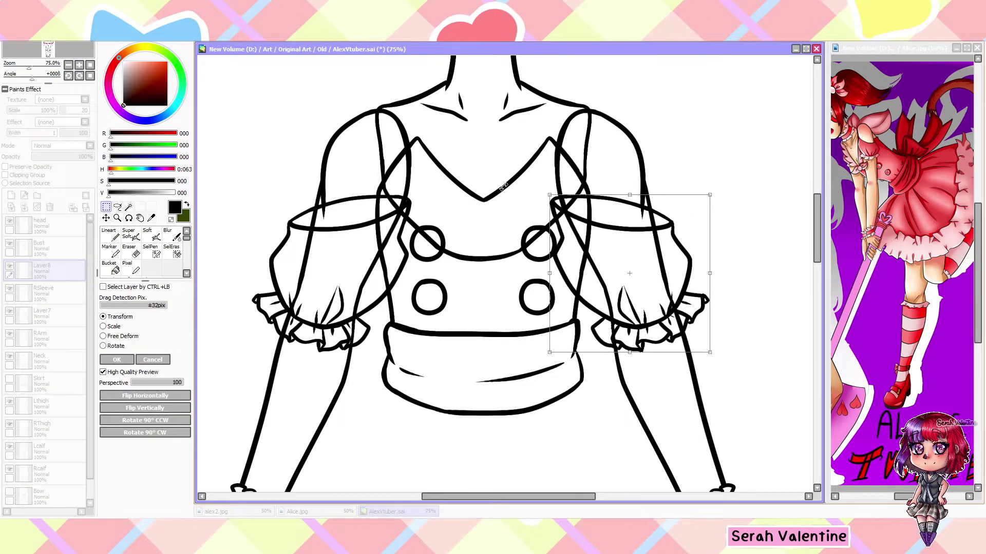
key("Return")
- Rename the mirrored arm layer Larm and the mirrored sleeve layer Lsleeve
double_click(42, 311)
type("Larm")
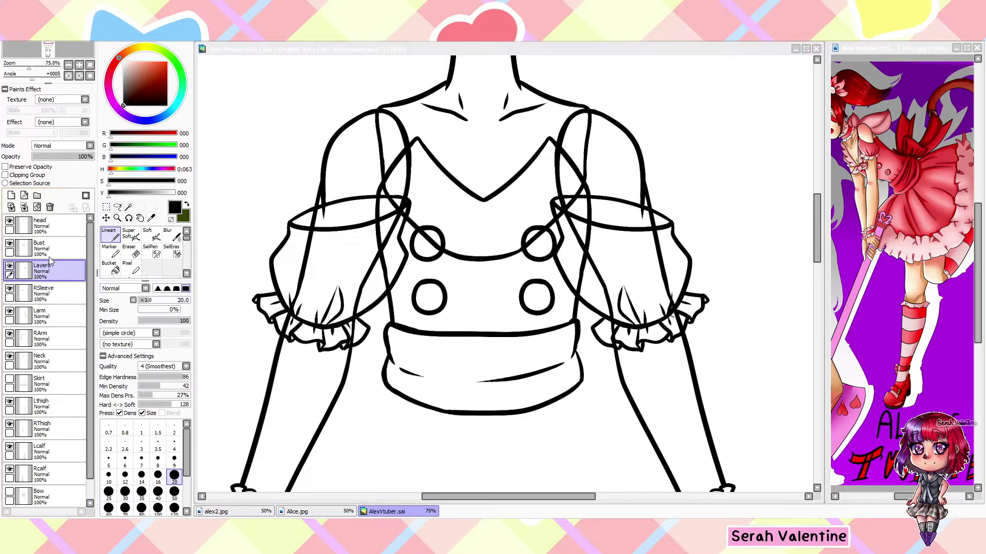
key("Return")
double_click(44, 267)
type("Lsleeve")
key("Return")
- With the Bust, Larm, RArm and Neck layers hidden, select Lsleeve's back rim with the selection pen and move it to a new layer
left_click(10, 243)
left_click(10, 311)
left_click(9, 334)
left_click(10, 357)
key("plus")
key("plus")
key("plus")
left_click(150, 250)
mouse_move(713, 218)
left_mouse_down()
mouse_move(655, 231)
mouse_move(370, 154)
left_mouse_up()
left_click(172, 250)
key("ctrl+d")
key("minus")
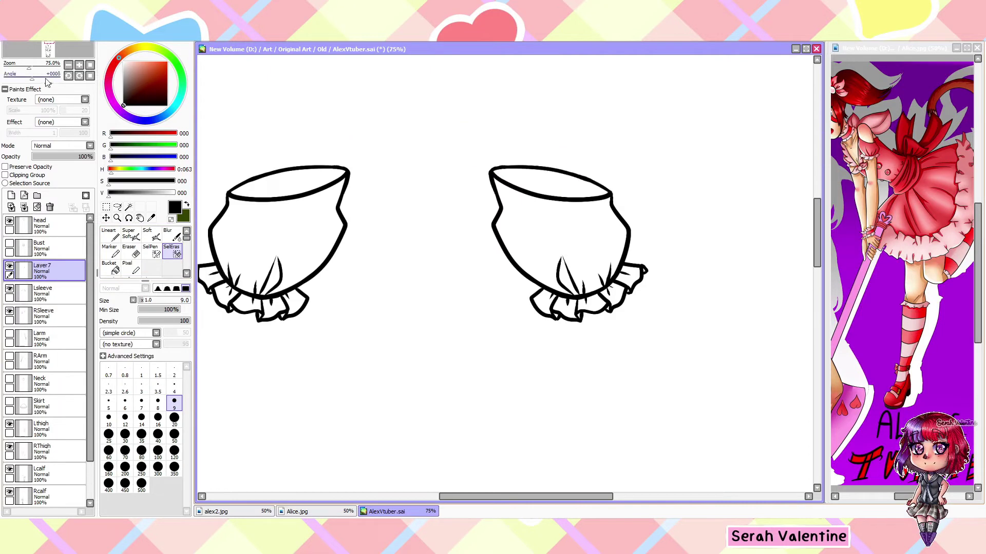
- Select the back rim line of RSleeve with the selection pen and move it to a new layer
key("plus")
left_click(11, 195)
left_click(43, 314)
left_click(150, 250)
left_click(175, 418)
mouse_move(524, 160)
left_mouse_down()
mouse_move(479, 166)
mouse_move(370, 264)
mouse_move(715, 213)
left_mouse_up()
left_click(172, 250)
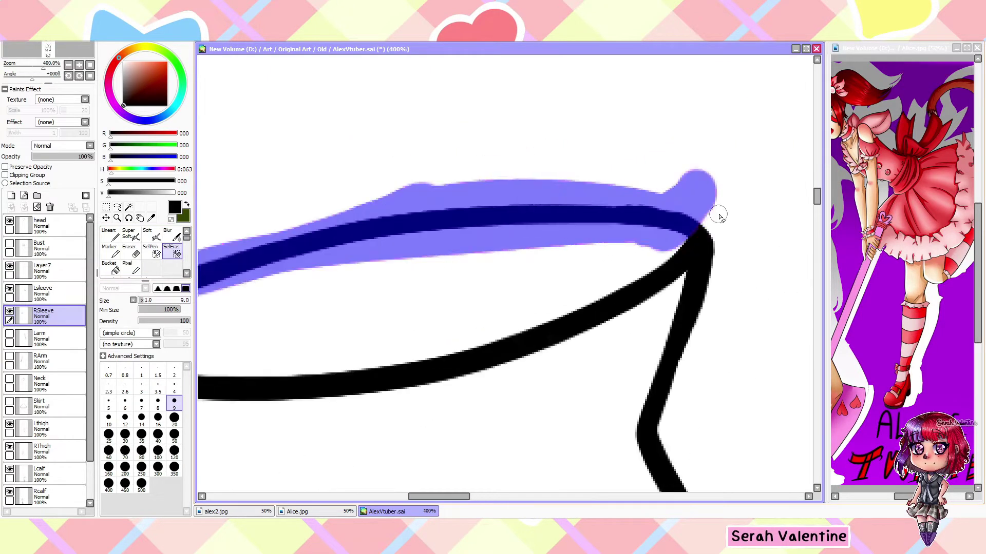
key("minus")
key("minus")
key("minus")
key("minus")
left_click(10, 195)
left_click(174, 402)
- Name the two sleeve rim layers LSleeveBB and RSleeveBB
double_click(42, 266)
type("LSleeveBB")
key("Return")
double_click(42, 311)
type("RSleeveBB")
key("Return")
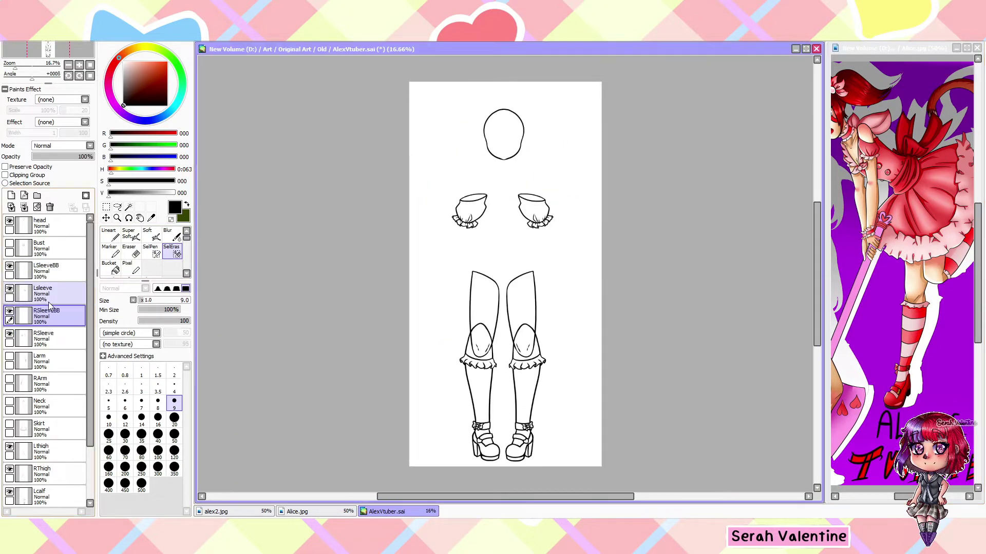
- Move the LSleeveBB and RSleeveBB layers below RArm in the layer stack
left_click_drag(54, 267, 55, 359)
left_click_drag(54, 288, 55, 383)
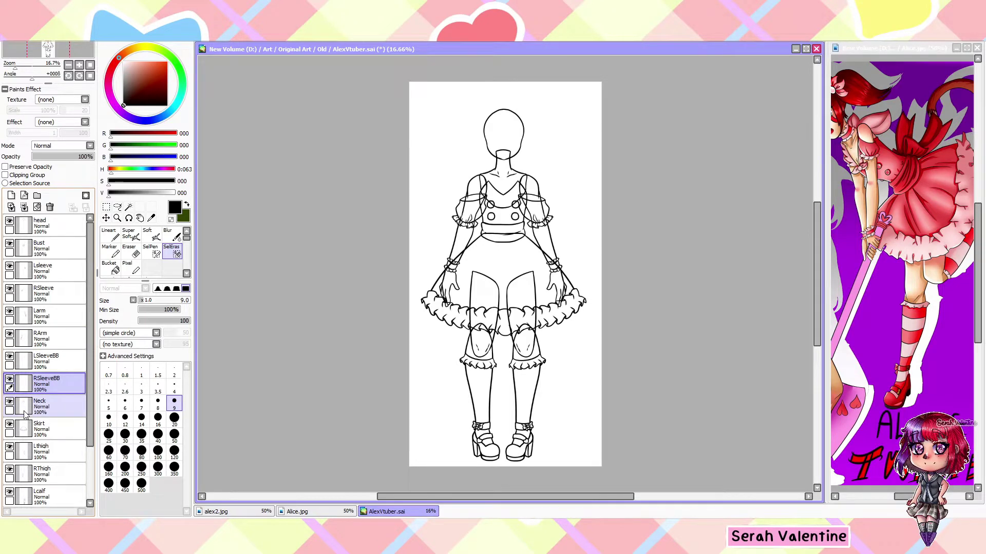
- Draw a size-20 tail guide curve beneath the skirt, fade it to 25% opacity, and ink the tail's right edge on a new layer
left_click(10, 196)
left_click(109, 233)
left_click(174, 419)
left_click_drag(571, 129, 501, 273)
key("plus")
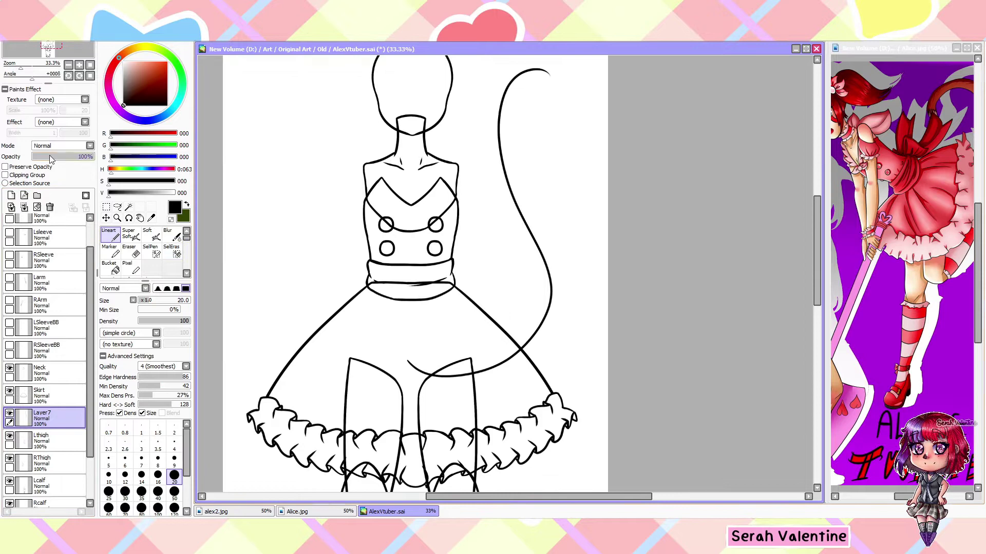
left_click(40, 157)
key("minus")
key("plus")
- Try to duplicate the inked tail edge and free-deform the copy into the opposite edge
key("ctrl+t")
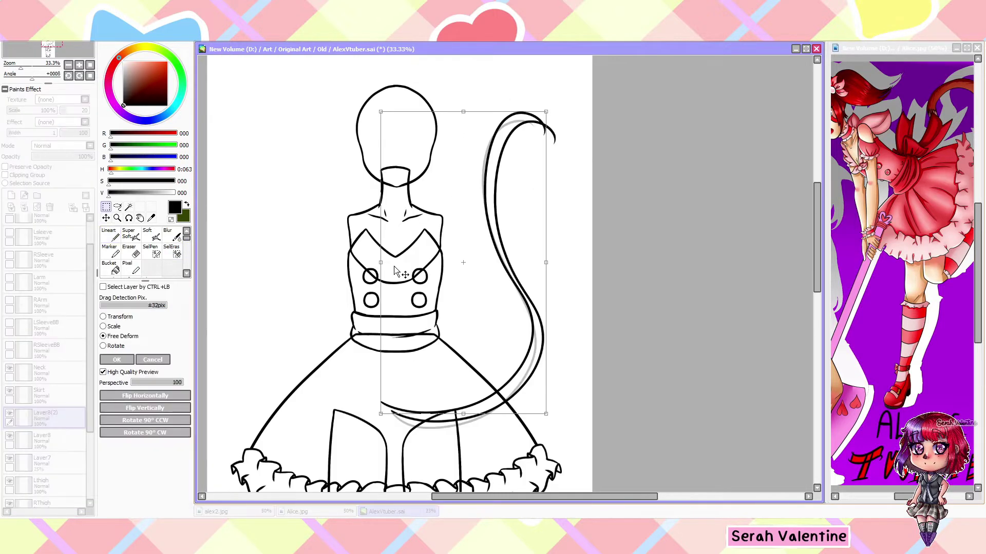
key("Return")
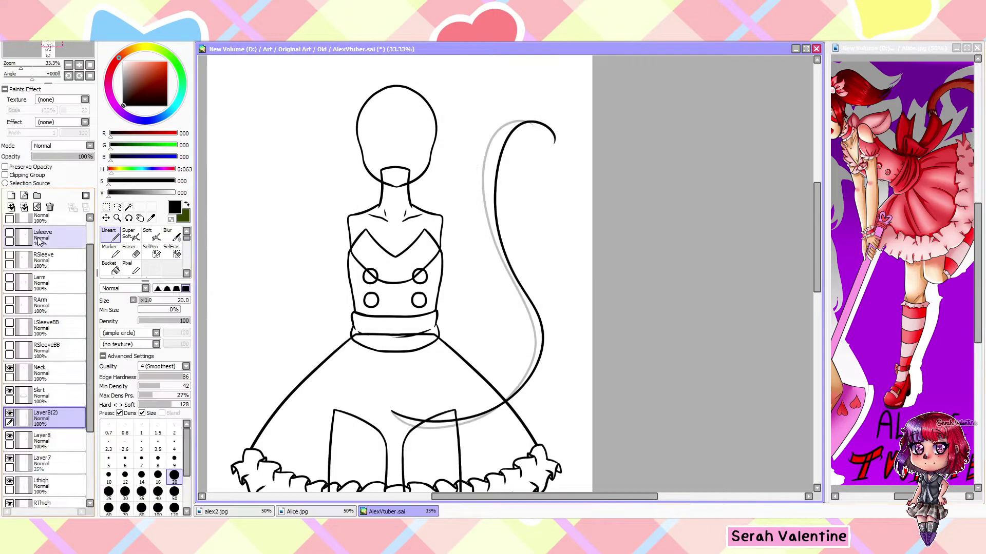
scroll(534, 148, "up", 2)
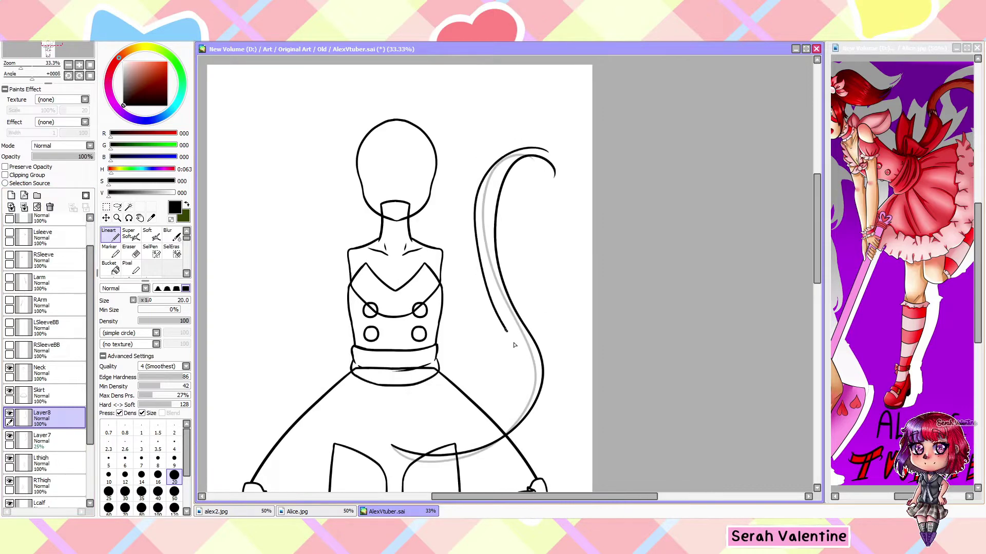
- Try to ink the tail's left edge freehand on the same layer as the right edge
scroll(514, 344, "down", 2)
mouse_move(506, 332)
left_mouse_down()
mouse_move(496, 397)
mouse_move(390, 445)
left_mouse_up()
key("plus")
key("minus")
key("minus")
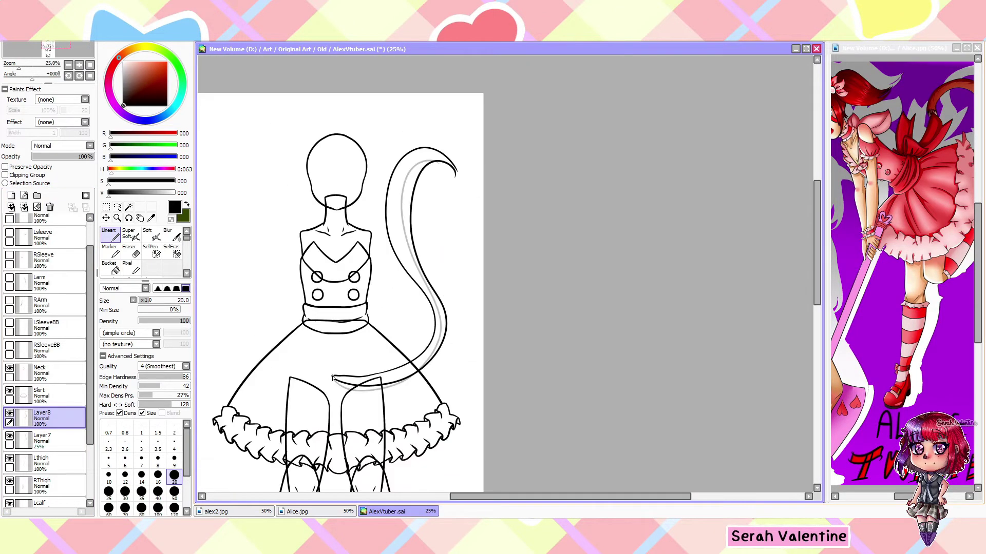
key("plus")
- Add the tail's left edge on a new layer, fit it with Free Deform, and erase its excess thickness
left_click(14, 416)
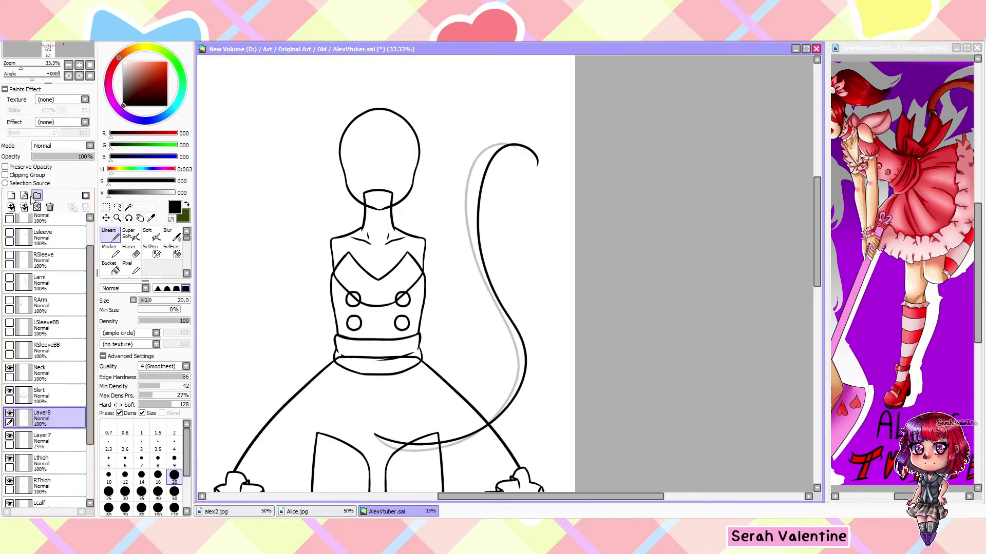
key("ctrl+t")
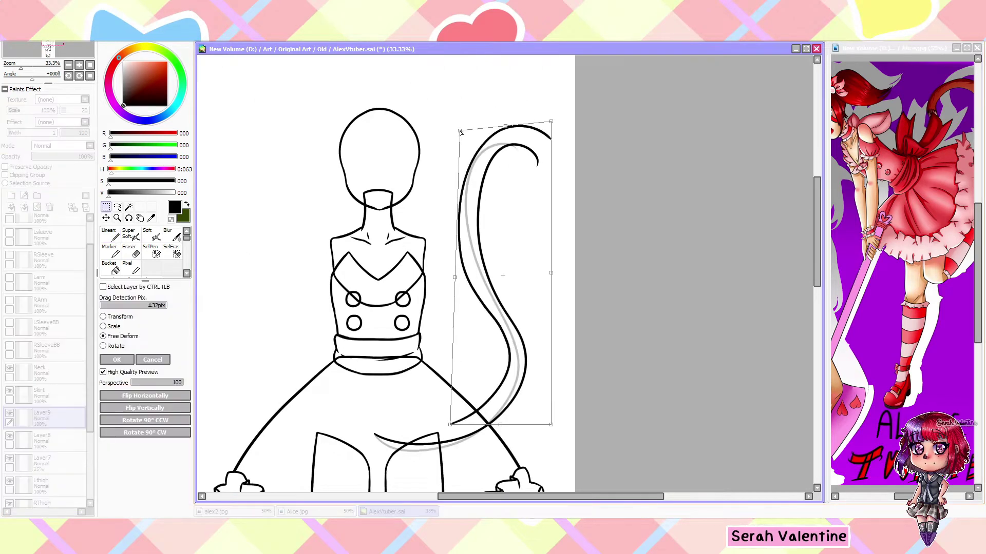
key("Return")
key("minus")
key("plus")
key("plus")
key("plus")
key("e")
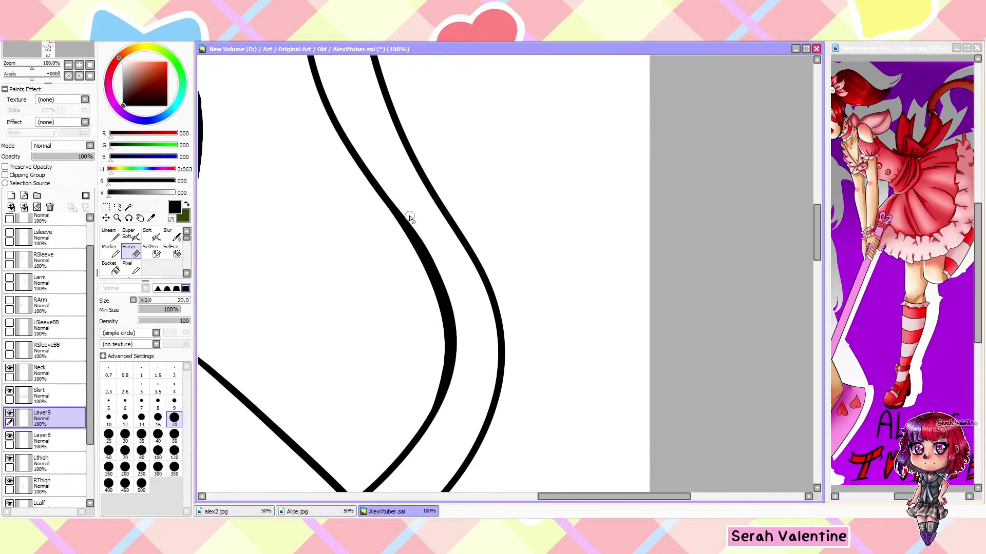
- Ink a rounded tip joining both tail edges and merge the two edge layers
key("minus")
key("minus")
key("minus")
key("plus")
key("plus")
key("plus")
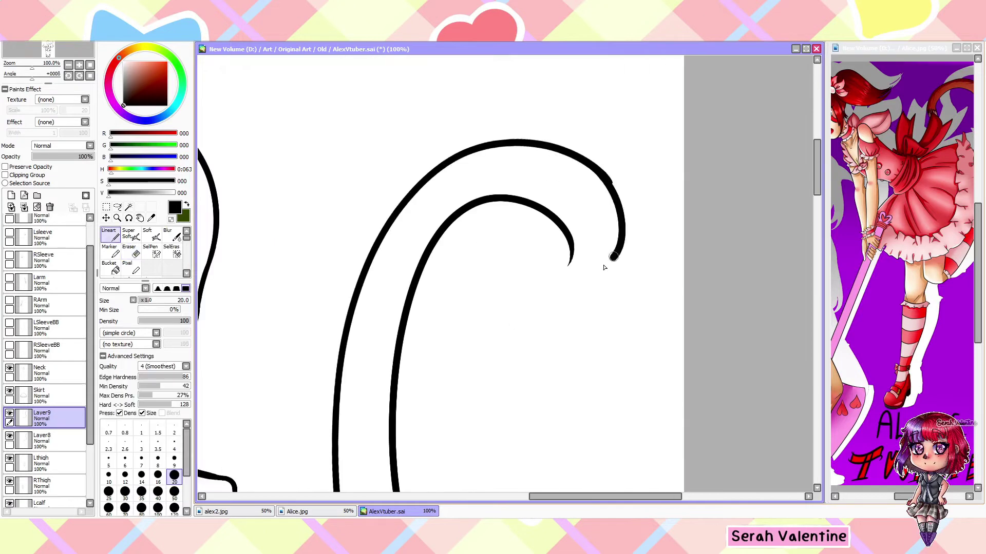
key("plus")
key("plus")
mouse_move(357, 229)
left_mouse_down()
mouse_move(348, 248)
mouse_move(418, 273)
left_mouse_up()
key("n")
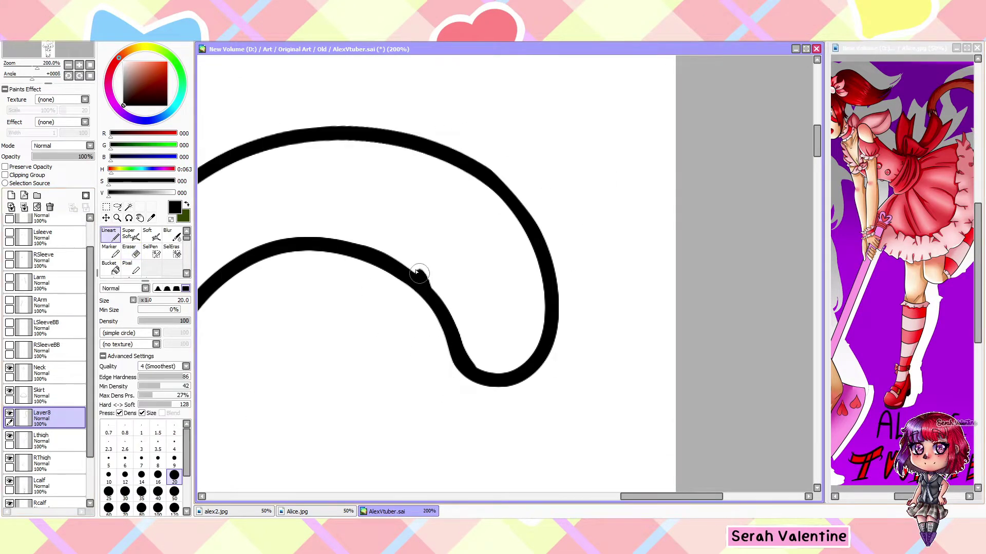
- Finish the tail with short fur strokes near the tip and a closed base, and rename the layer Tail
key("minus")
key("minus")
key("minus")
key("minus")
key("minus")
key("minus")
key("minus")
double_click(42, 413)
type("Tail")
key("Return")
key("plus")
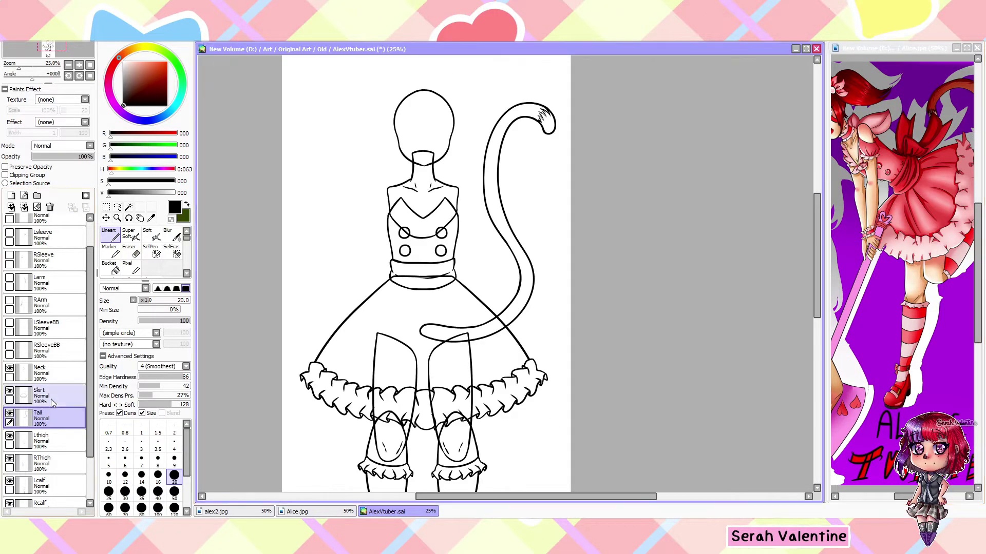
- Show the Setch sketch folder and create a new layer above Bust for the collar
key("minus")
left_click_drag(15, 67, 28, 67)
scroll(46, 360, "down", 3)
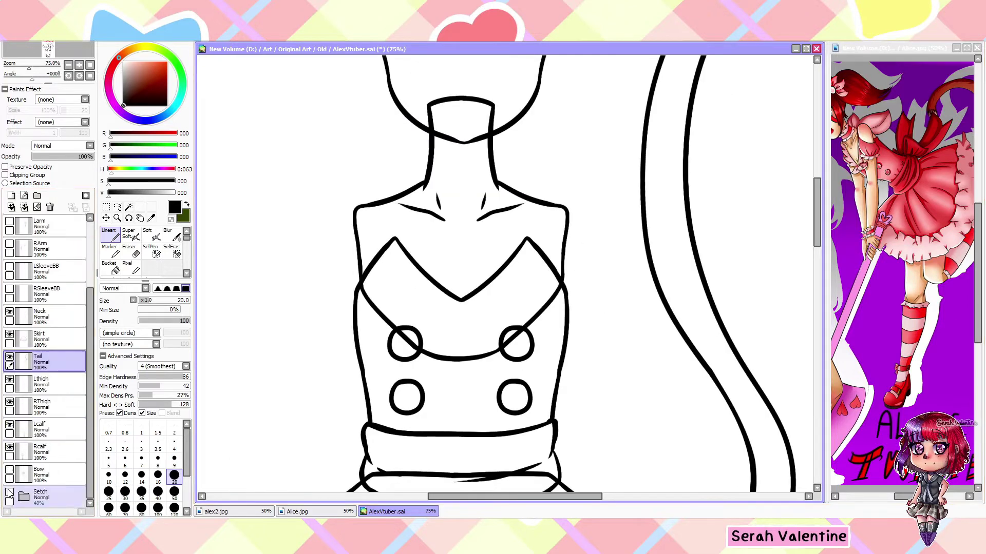
left_click(10, 449)
left_click(41, 451)
left_click_drag(85, 156, 78, 156)
scroll(46, 334, "up", 3)
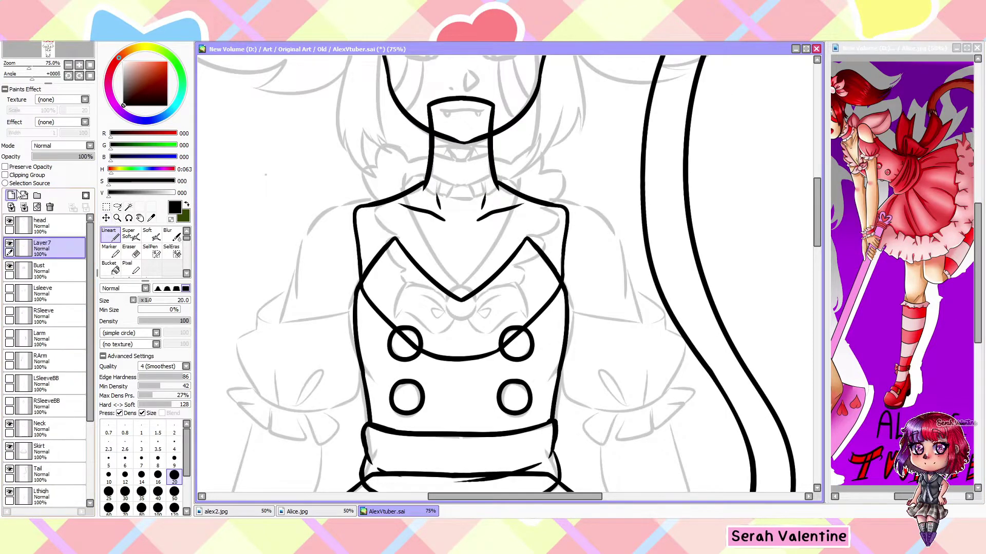
- Ink the left half of the scalloped collar over the sketch, from the neck to the chest point
scroll(493, 99, "up", 1)
left_click_drag(363, 347, 314, 236)
scroll(334, 256, "down", 2)
scroll(390, 208, "up", 5)
scroll(390, 208, "down", 4)
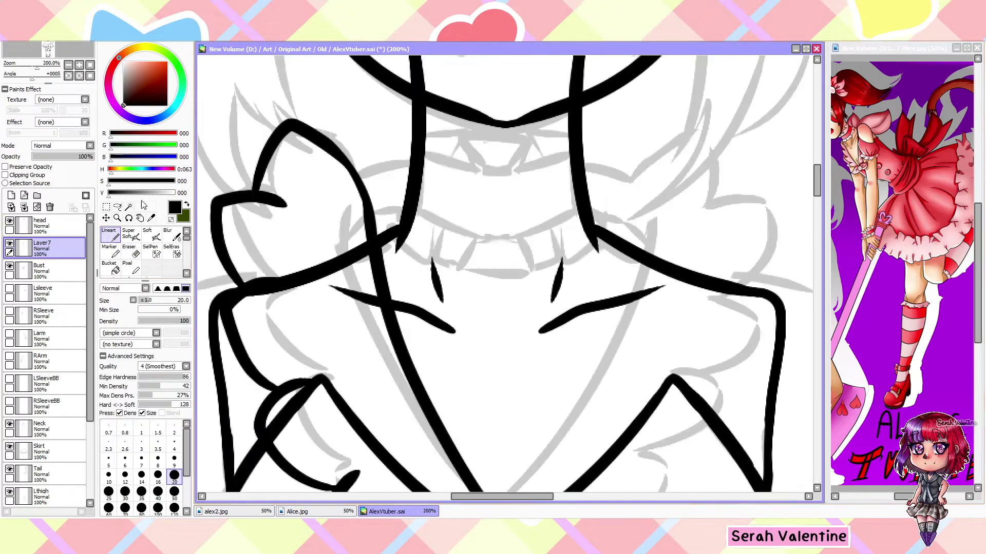
scroll(397, 78, "up", 1)
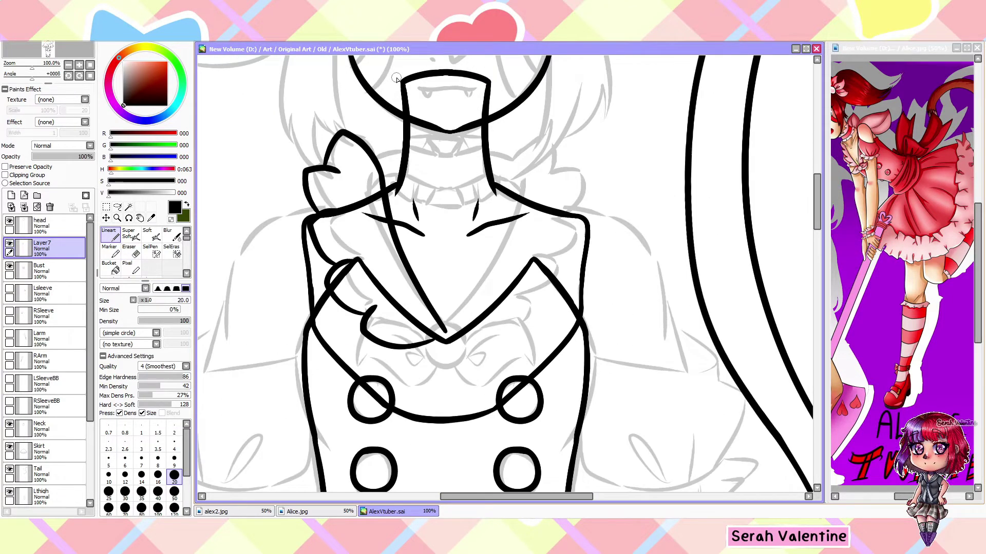
- Duplicate the collar half, flip it horizontally, and align it as the right half
key("ctrl+c")
key("ctrl+v")
key("ctrl+t")
scroll(508, 278, "down", 2)
left_click(145, 405)
scroll(509, 277, "up", 2)
key("Return")
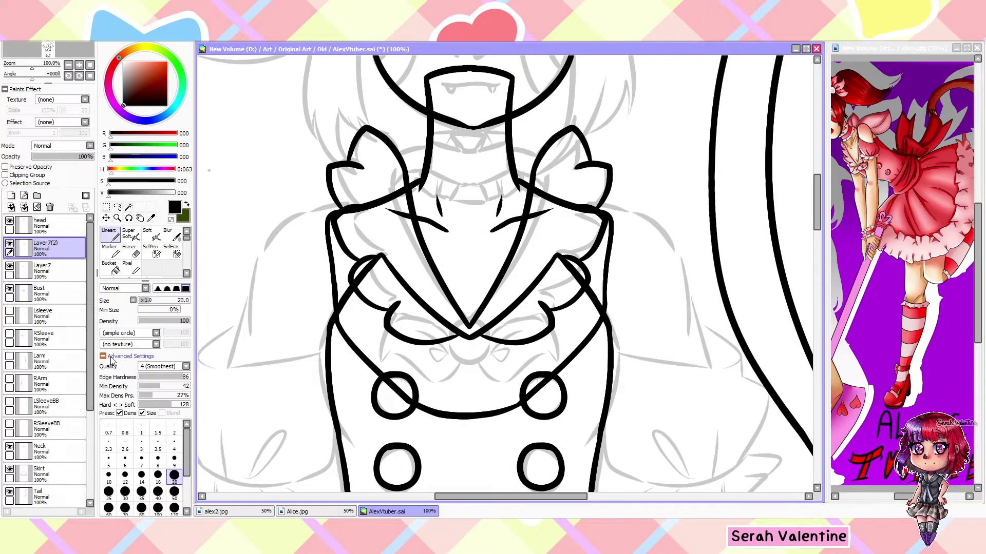
- Merge the collar halves into one layer and tidy the inner edges where they meet
key("ctrl+z")
key("ctrl+z")
key("ctrl+z")
scroll(400, 145, "up", 2)
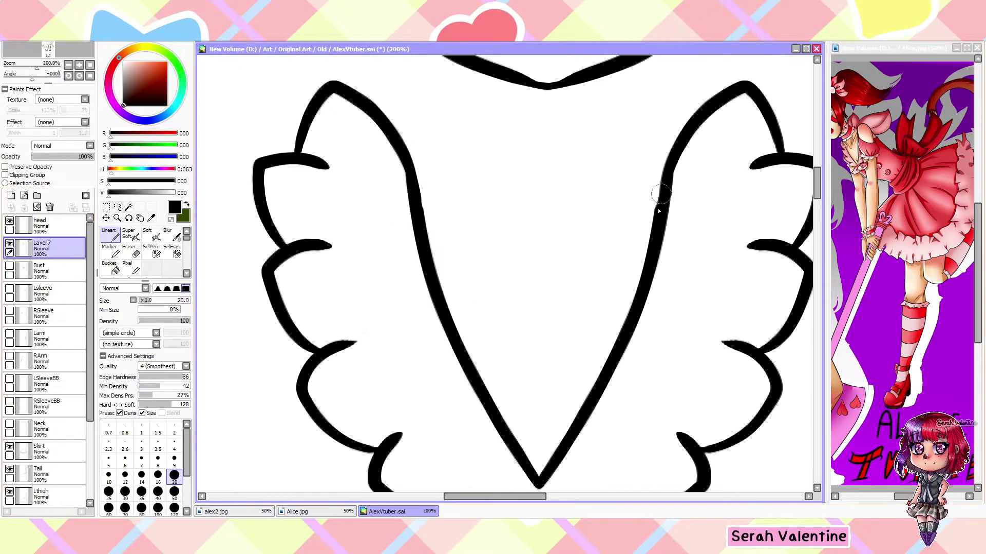
- Draw the back collar with two pointed tips on a CollarBB layer, transforming its left half and merging it back
scroll(658, 210, "down", 3)
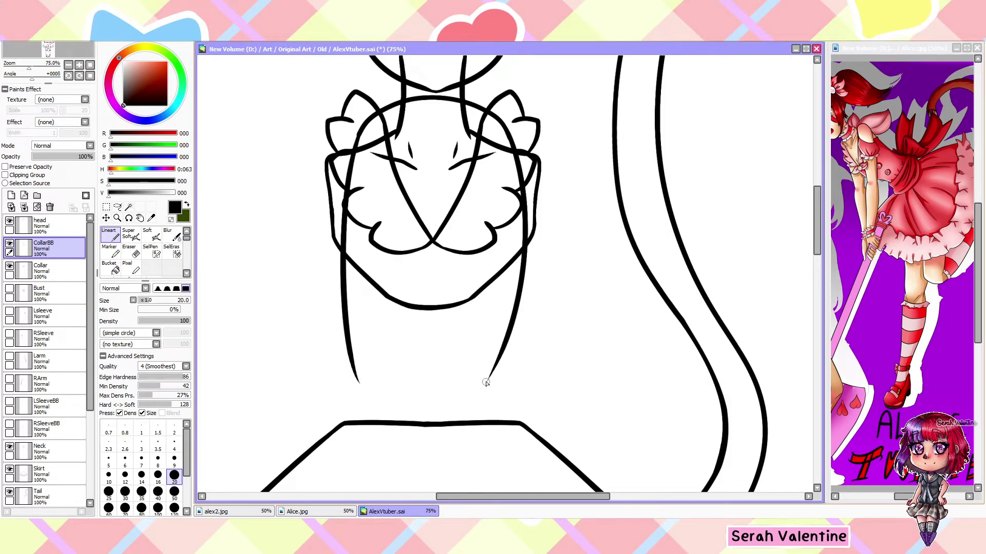
left_click_drag(334, 408, 345, 112)
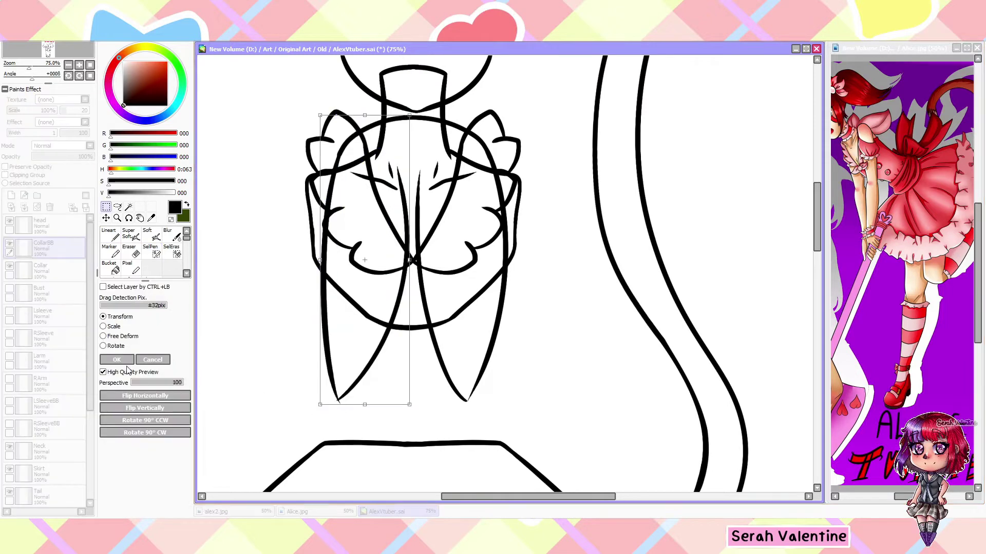
left_click(117, 359)
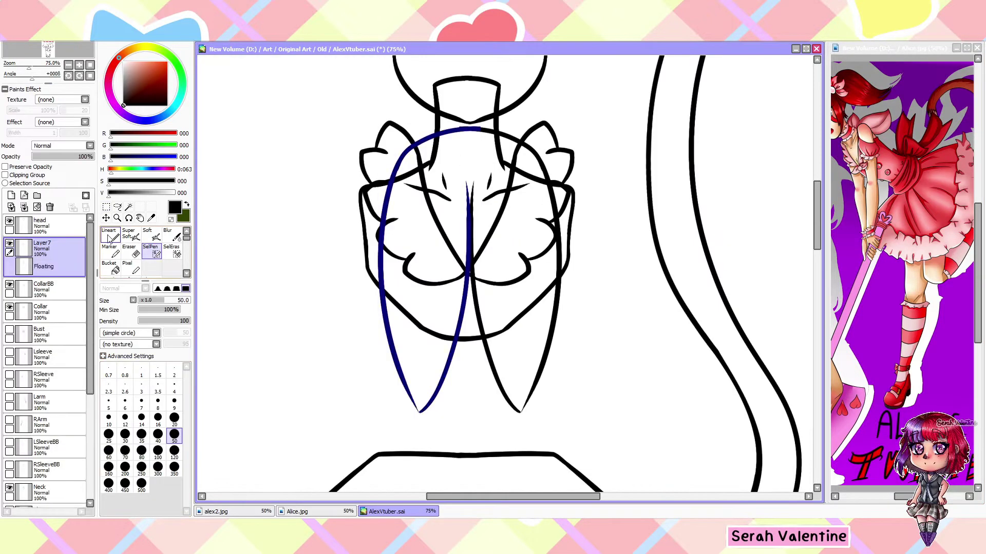
left_click(109, 238)
key("ctrl+e")
scroll(360, 298, "up", 3)
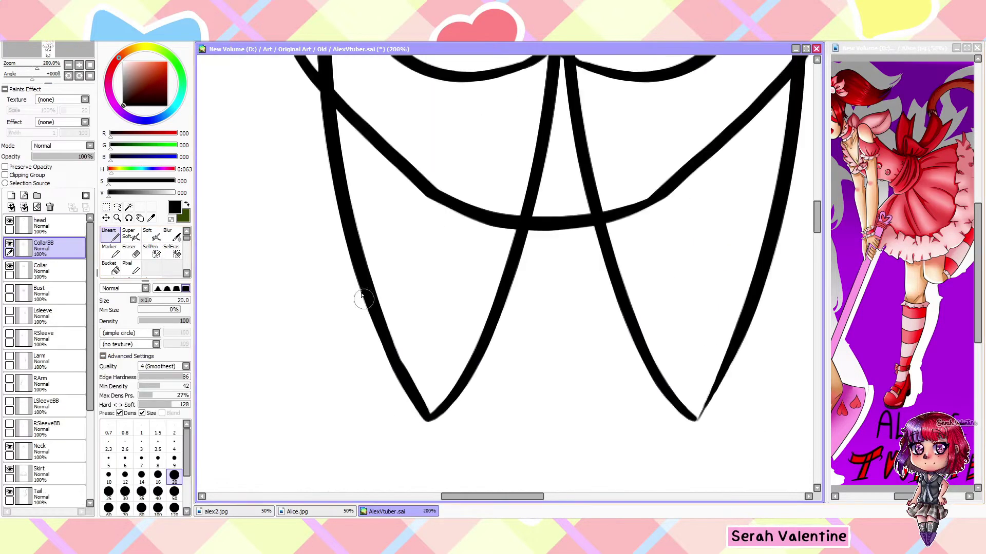
- Move CollarBB below Neck and lower the Collar layer's opacity to 32%
scroll(610, 265, "down", 6)
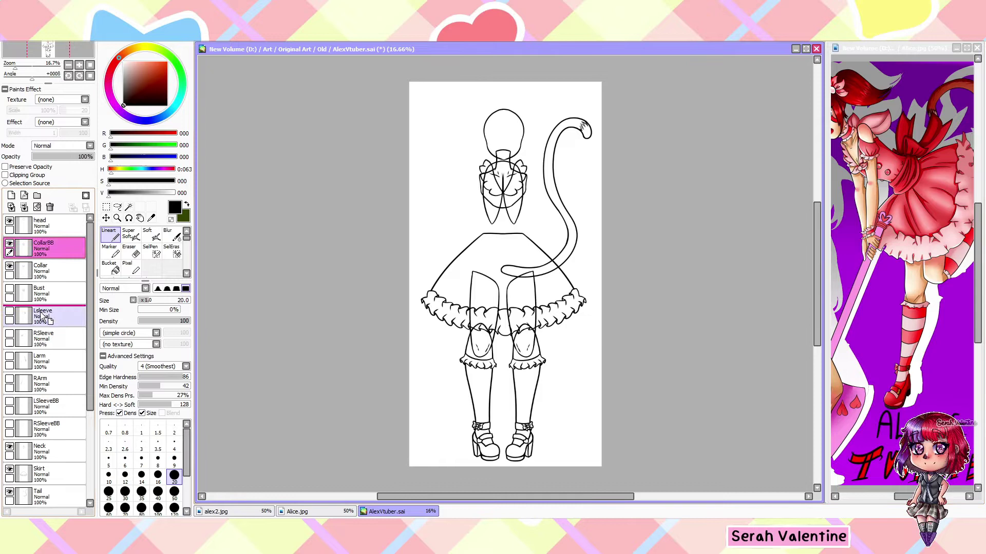
scroll(516, 169, "up", 5)
left_click(15, 271)
left_click_drag(92, 157, 42, 157)
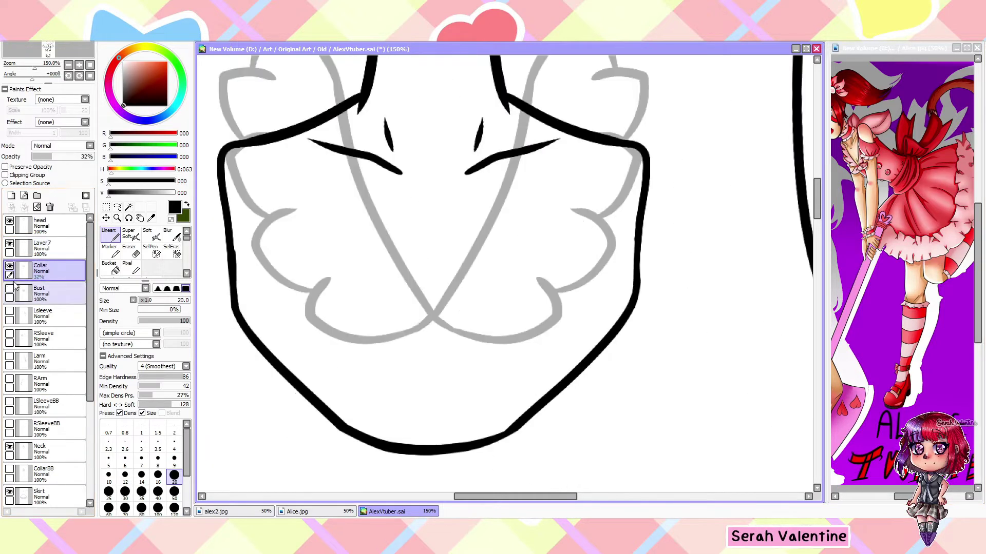
- Ink the round orb at the collar's point and the left bow loop beside it on a new layer
left_click_drag(436, 280, 313, 333)
scroll(431, 298, "up", 2)
key("e")
scroll(290, 278, "down", 2)
- Duplicate the bow loop, flip it horizontally to the orb's right side, and merge the pieces into a layer named Orb
key("ctrl+c")
key("ctrl+v")
key("ctrl+t")
left_click(123, 398)
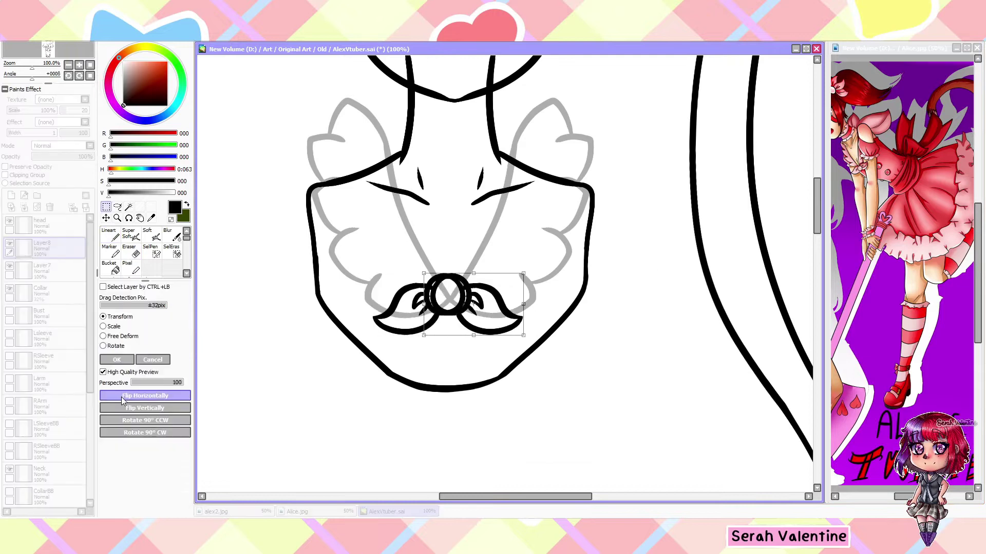
key("Return")
key("ctrl+e")
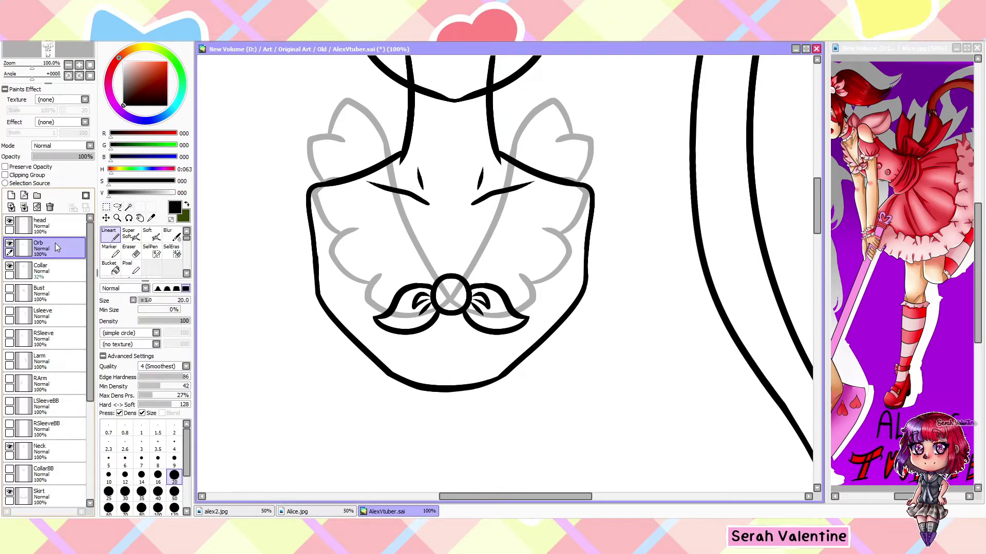
- Restore the Collar layer to 100% opacity and ink a curved choker band across the neck on a new layer
left_click_drag(73, 158, 95, 157)
scroll(442, 131, "up", 1)
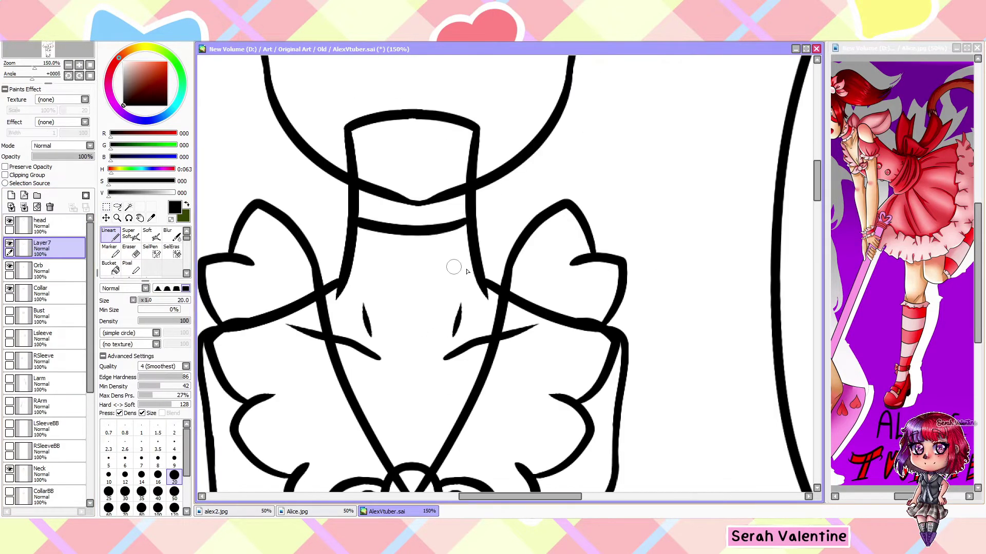
left_click_drag(344, 246, 348, 231)
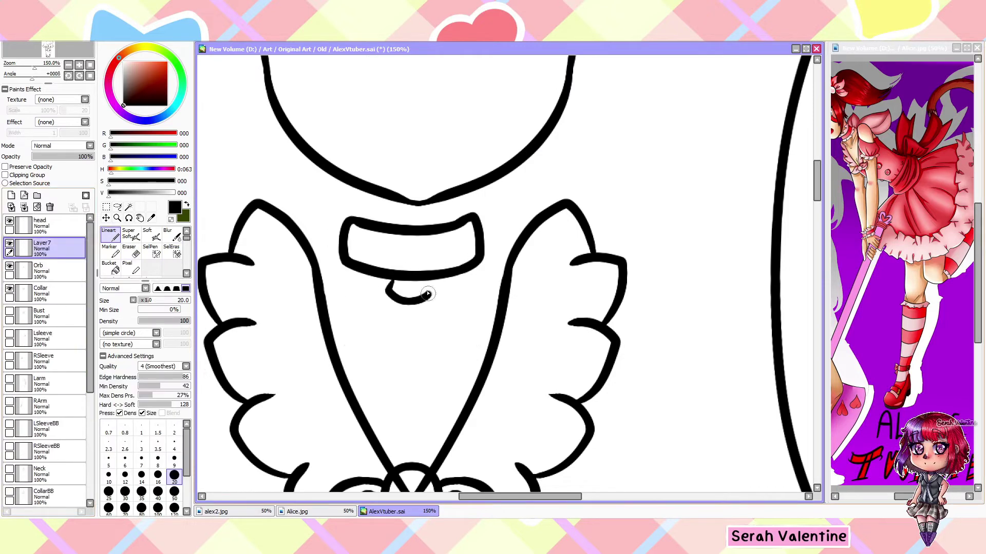
- Ink ruffles with small fold lines along the choker's upper and lower edges
scroll(384, 209, "down", 2)
scroll(384, 209, "up", 2)
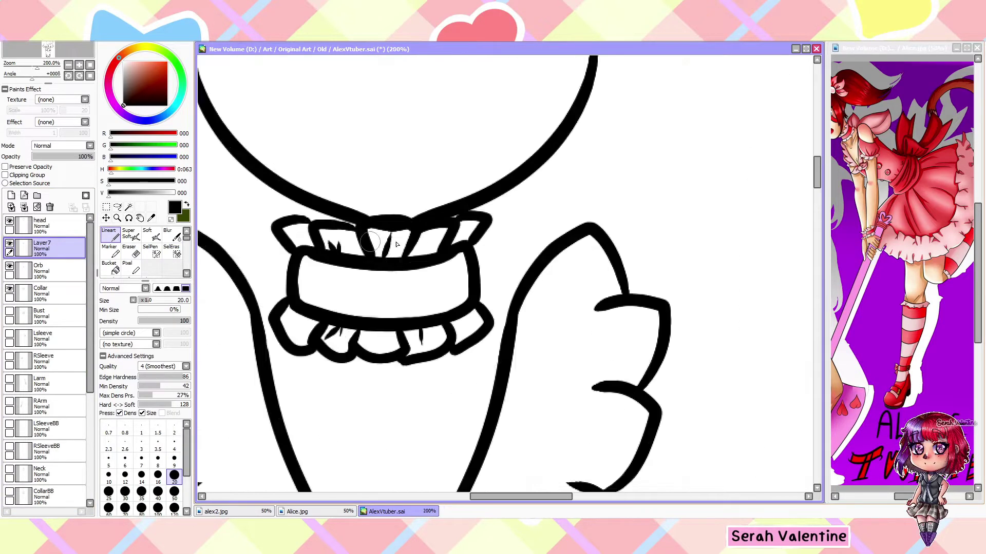
scroll(46, 359, "down", 3)
- Show the hidden line art layers to check how all the parts fit together
left_click(10, 312)
scroll(462, 277, "down", 3)
scroll(426, 154, "up", 2)
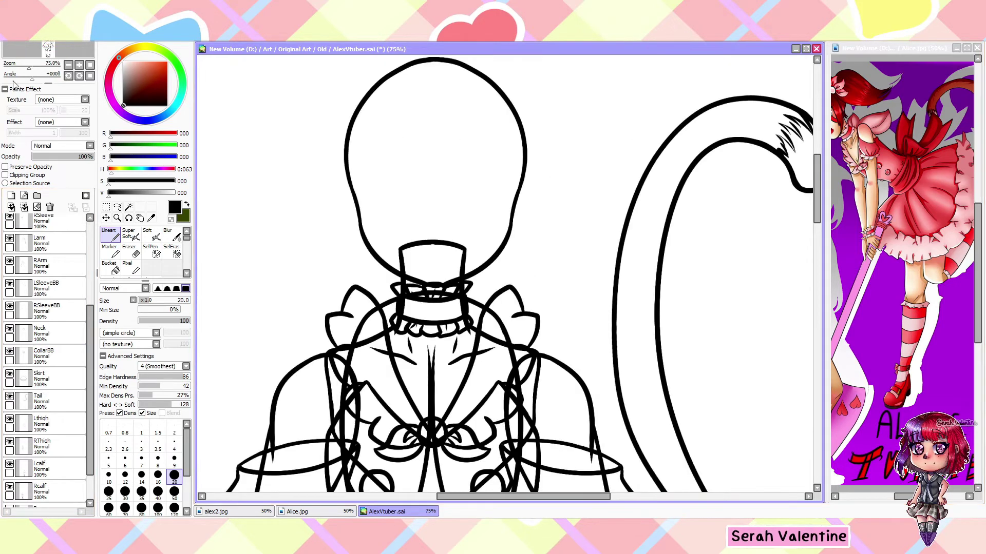
- Name the neck ruffle layer Choker, and hide the upper-body line layers in favour of the Setch sketch
scroll(46, 360, "up", 3)
left_click_drag(9, 352, 9, 488)
left_click(60, 243)
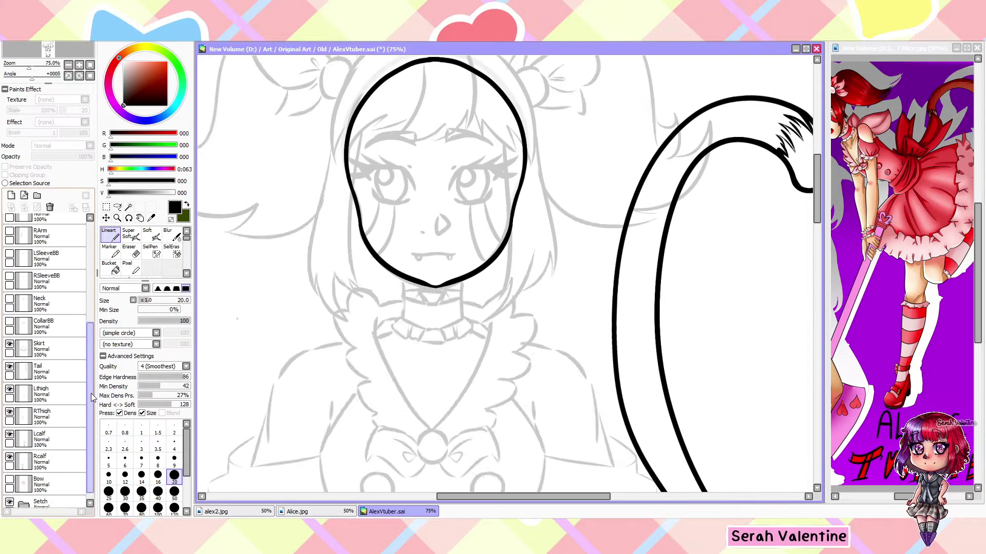
- Create a folder named Hair above head and place a new layer inside it
scroll(398, 317, "up", 1)
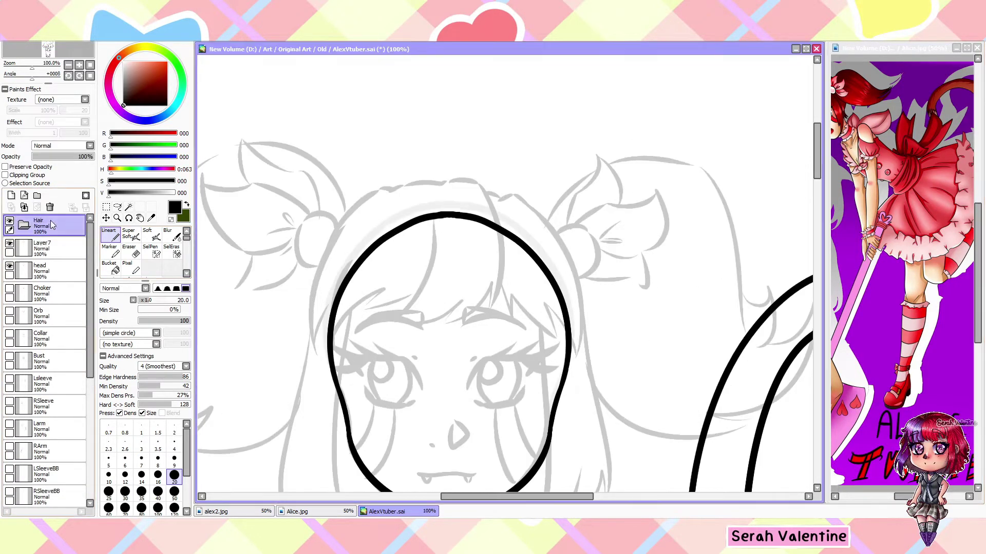
key("ctrl+z")
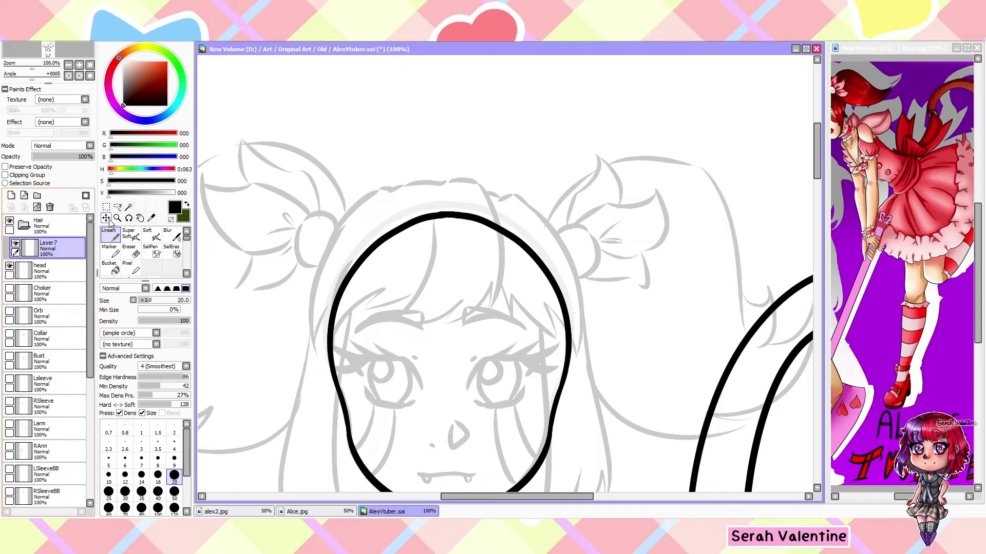
- Ink the outline of the parted fringe across the forehead, with pointed tips and a domed top edge over the crown
left_click_drag(521, 295, 557, 331)
scroll(521, 321, "down", 1)
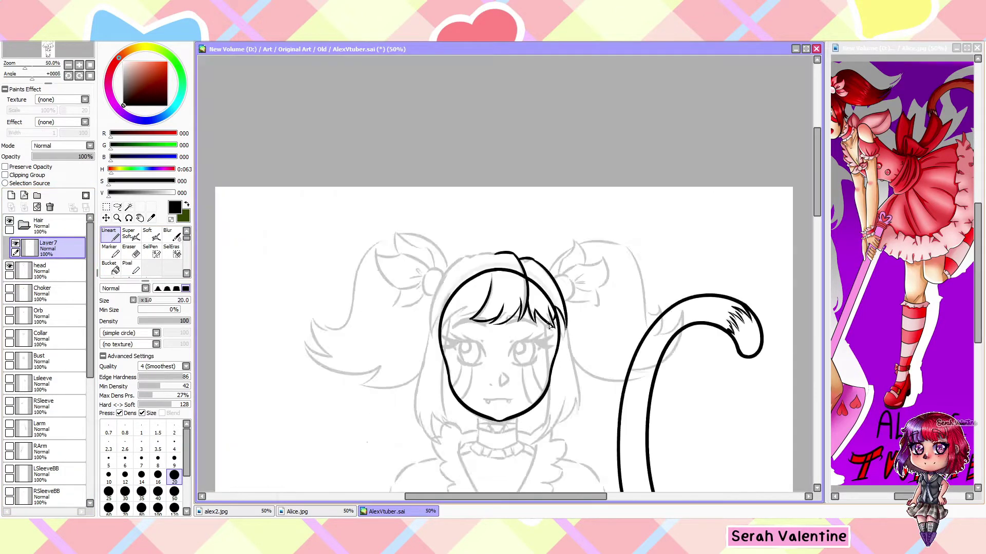
scroll(491, 197, "up", 1)
left_click_drag(437, 293, 417, 324)
scroll(422, 311, "down", 1)
scroll(451, 317, "up", 1)
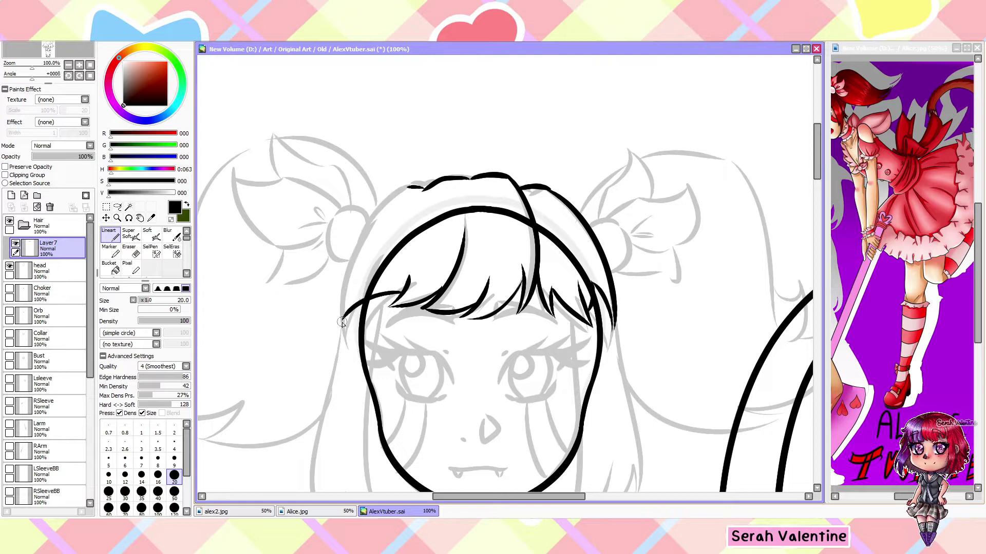
scroll(342, 323, "down", 3)
scroll(585, 159, "up", 4)
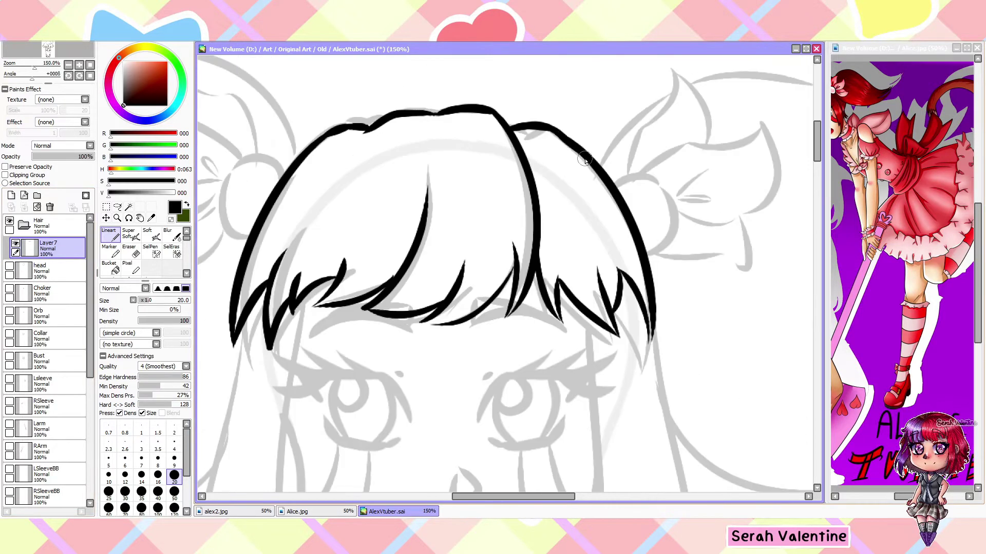
- Name the new hair layer Fringe and add short strand lines inside the bangs
scroll(586, 159, "down", 3)
scroll(483, 150, "up", 1)
scroll(482, 150, "down", 1)
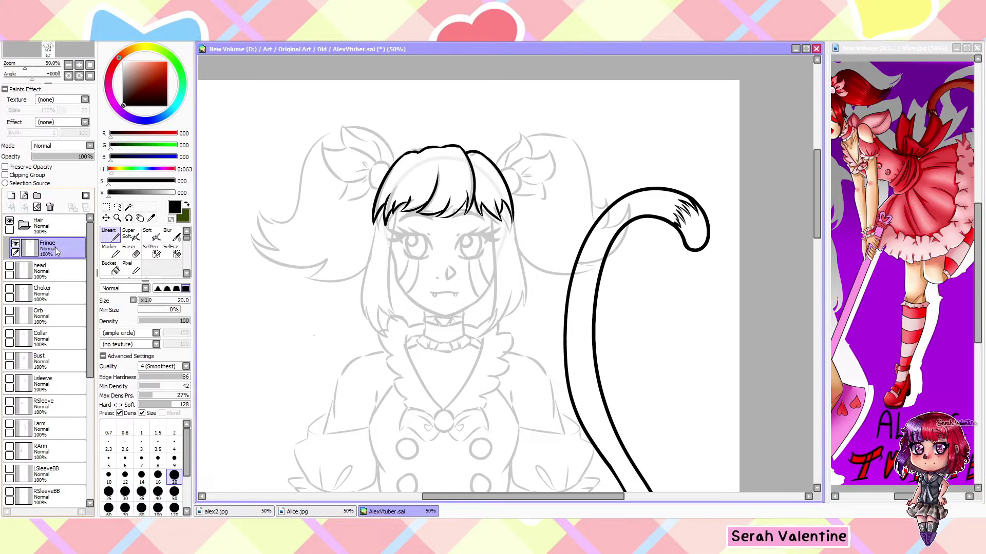
key("ctrl+shift+n")
scroll(396, 461, "up", 3)
scroll(395, 462, "down", 3)
scroll(396, 462, "up", 3)
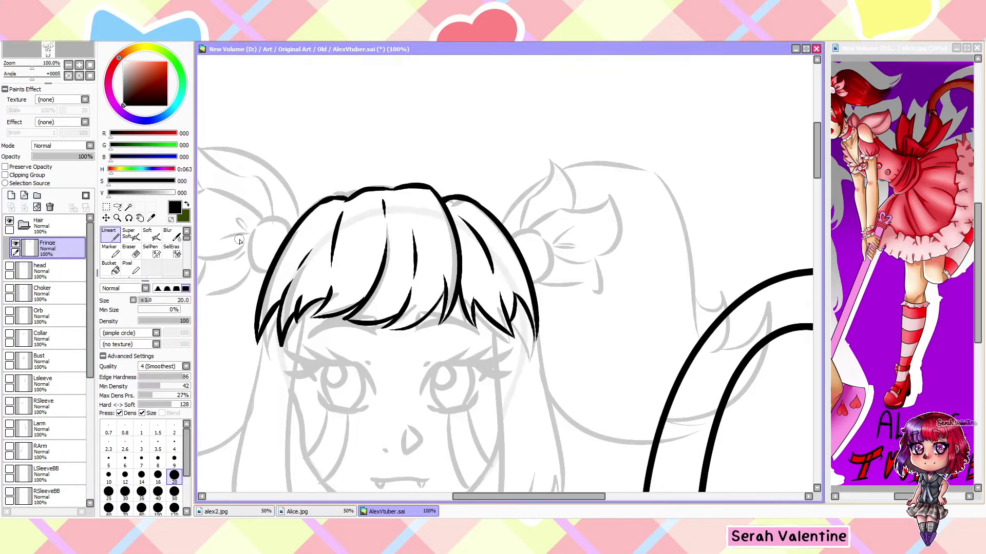
- On a new layer with Fringe hidden, ink the long side locks with pointed ends on both sides of the face
scroll(396, 461, "down", 1)
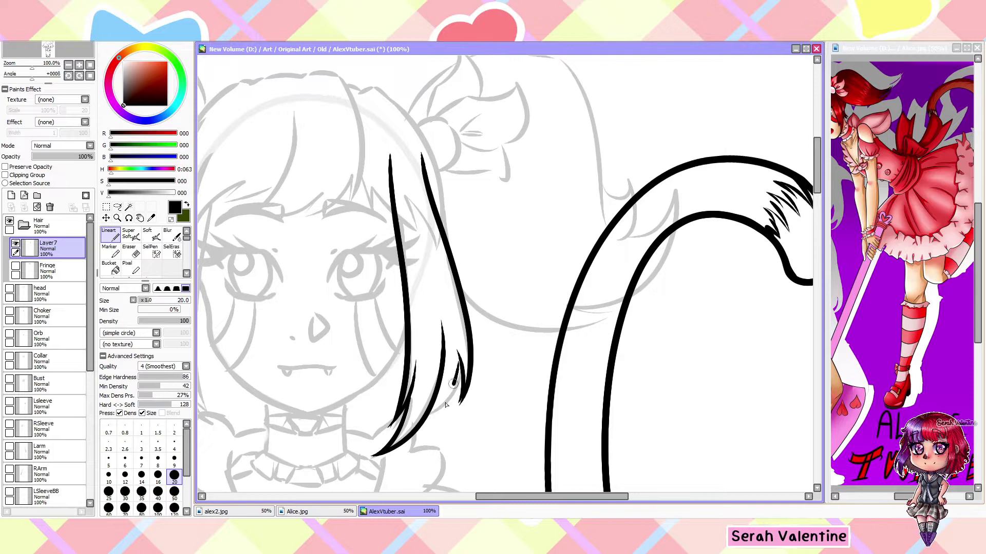
scroll(446, 405, "up", 3)
scroll(682, 247, "down", 5)
scroll(445, 151, "down", 2)
scroll(444, 151, "up", 3)
scroll(403, 205, "down", 2)
scroll(403, 205, "up", 2)
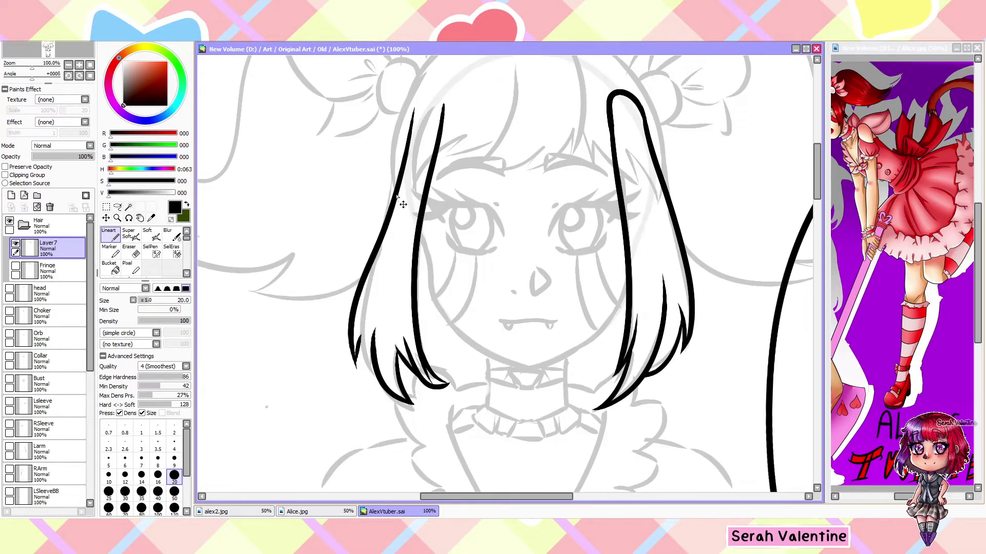
- Split the two side locks onto separate layers named Rfringe and Lfringe
scroll(403, 204, "down", 2)
left_click(150, 251)
left_click_drag(407, 226, 407, 411)
key("ctrl+x")
key("ctrl+v")
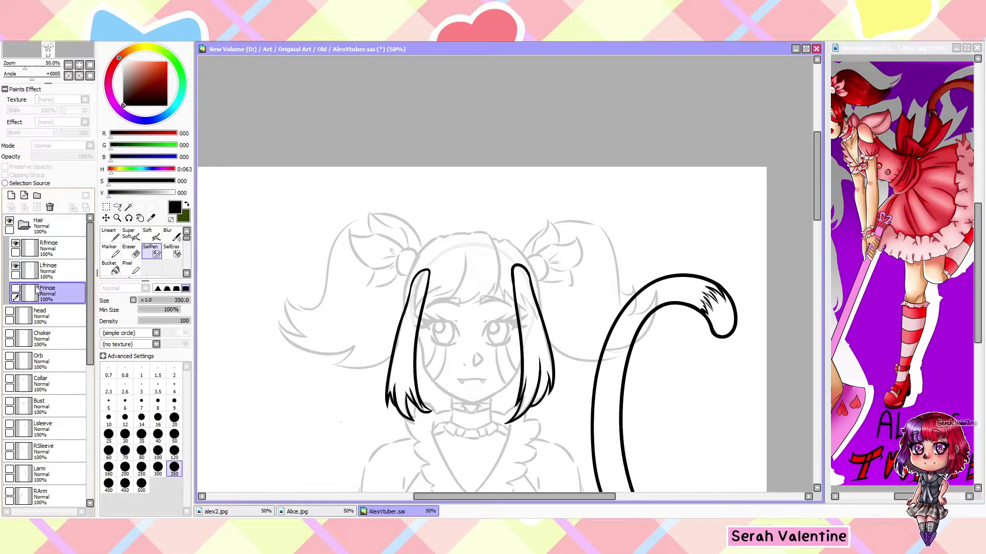
- On a new layer below Lfringe, ink the back hair's arc over the crown between the side locks
left_click(109, 234)
scroll(522, 306, "up", 1)
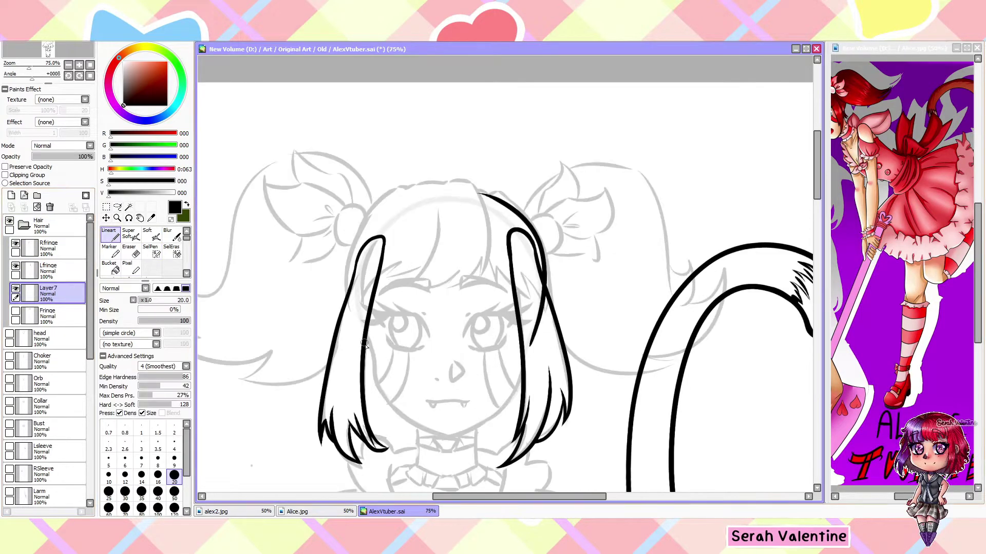
scroll(501, 203, "up", 3)
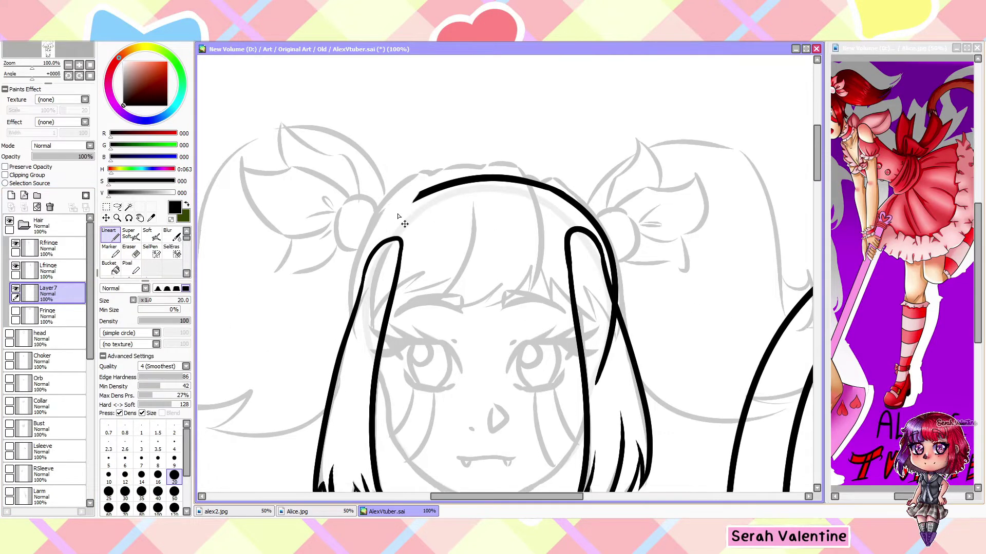
scroll(303, 277, "down", 4)
scroll(303, 278, "up", 2)
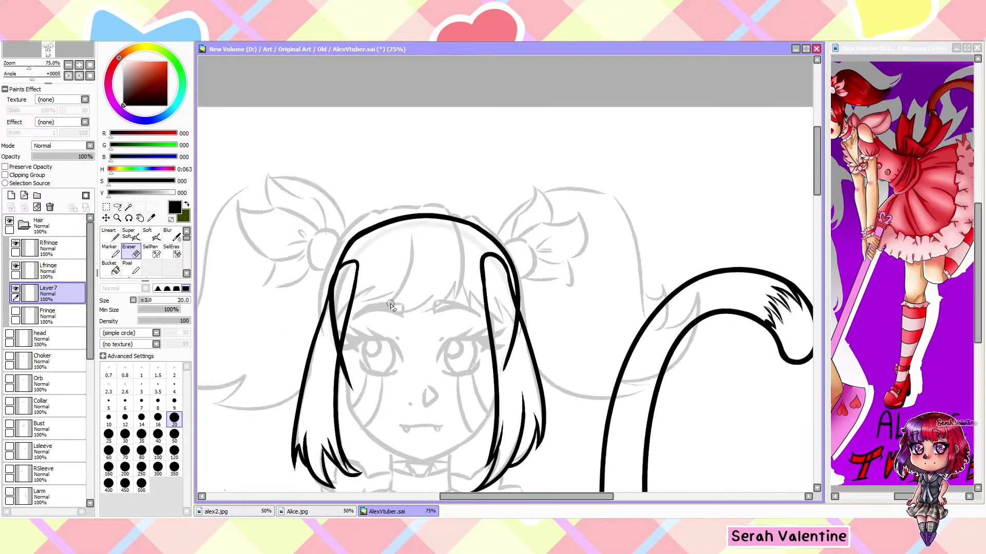
- Clean up the ends of the crown arc and extend the back hair down both sides toward the chin
left_click_drag(390, 281, 538, 345)
left_click_drag(333, 350, 448, 296)
key("e")
scroll(336, 345, "up", 1)
left_click(108, 234)
scroll(390, 308, "down", 3)
scroll(390, 333, "up", 2)
left_click_drag(317, 258, 392, 380)
- Ink curled tips where the back hair meets at the neck, and hide the Rfringe and Lfringe layers
scroll(455, 404, "up", 2)
key("e")
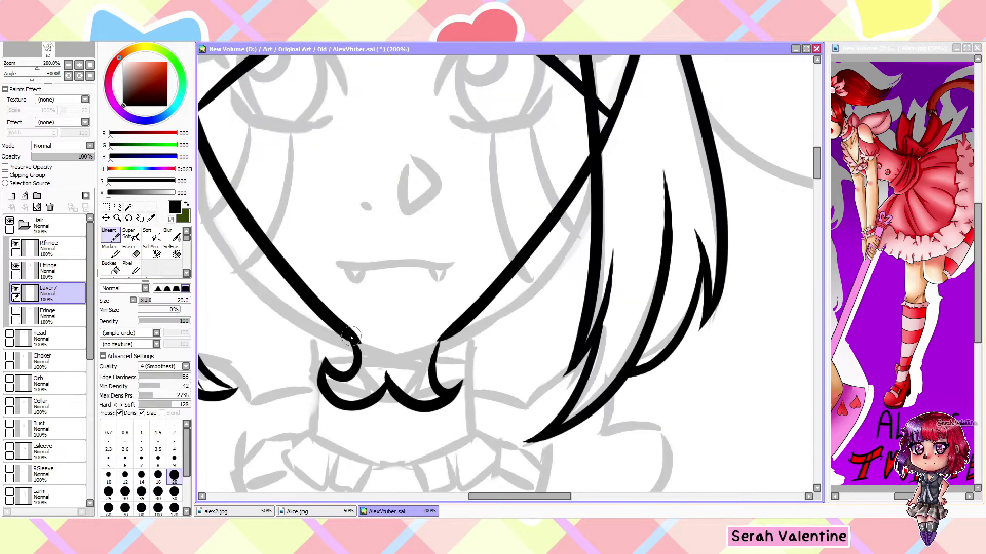
scroll(421, 308, "down", 2)
scroll(406, 192, "up", 4)
scroll(405, 192, "down", 5)
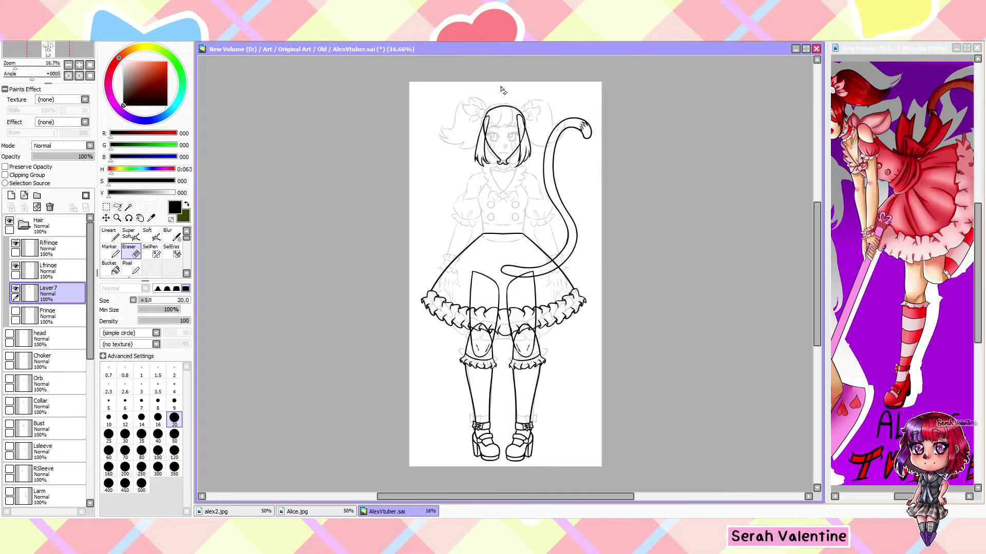
scroll(517, 443, "up", 3)
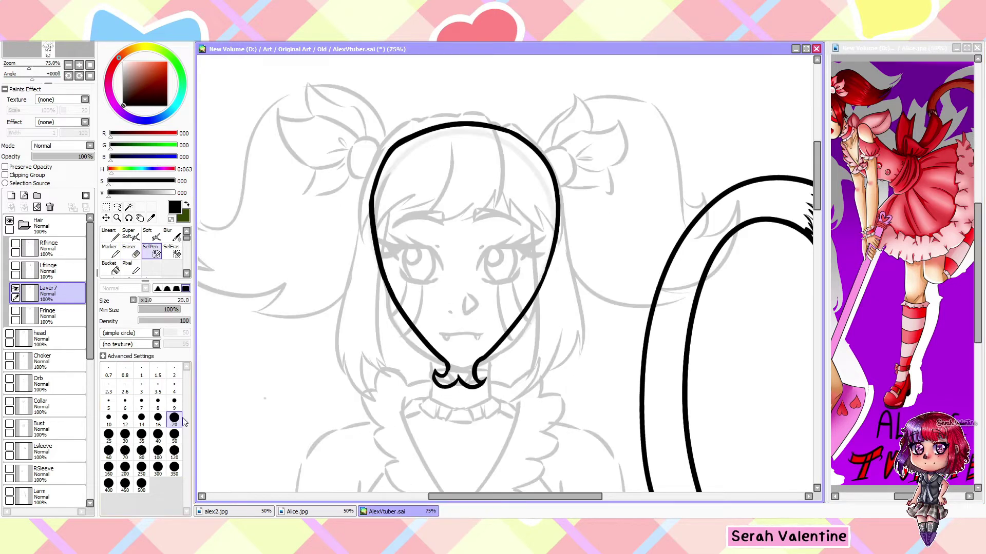
- Copy one half of the back hair outline, flip it horizontally and place it as the mirrored other half
key("ctrl+c")
key("ctrl+v")
key("ctrl+t")
left_click(145, 395)
scroll(462, 256, "down", 3)
scroll(496, 114, "up", 3)
left_click_drag(598, 114, 495, 114)
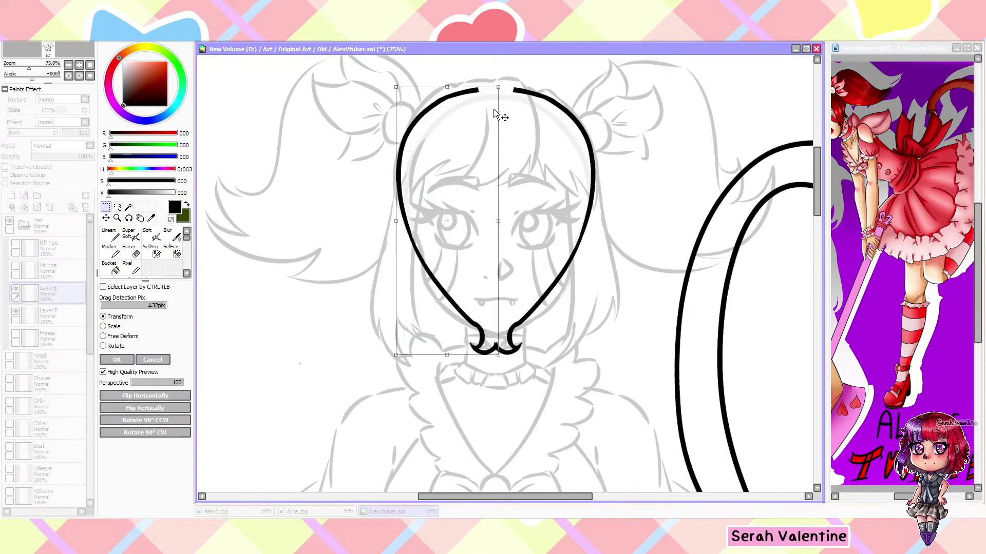
left_click(116, 360)
- Close the gap between the back hair halves at the crown, merge them and name the layer Backhair
scroll(495, 308, "up", 2)
key("ctrl+z")
left_click(109, 234)
scroll(495, 308, "down", 5)
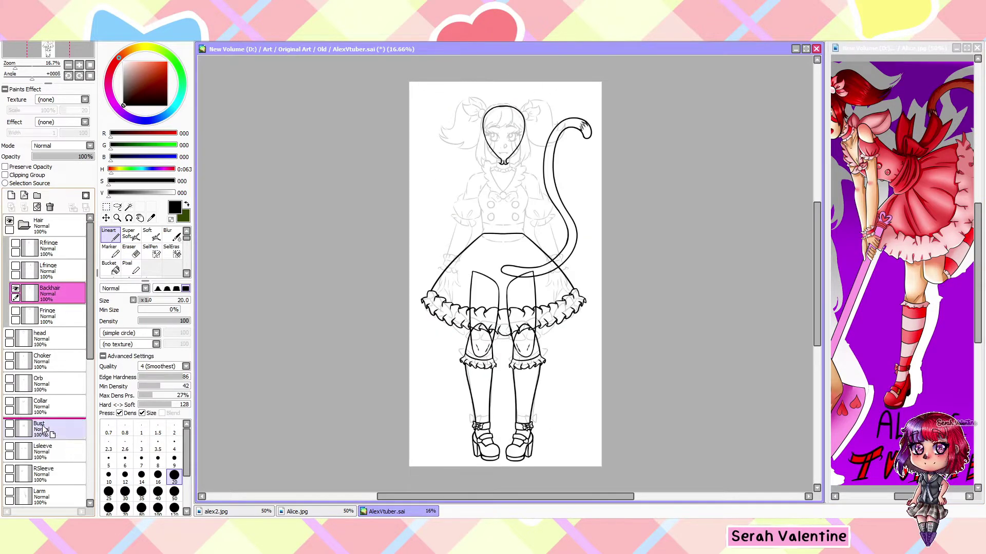
key("ctrl+e")
- Move Backhair out of the Hair folder to lower in the layer stack, and Fringe to the folder's top
left_click(15, 243)
left_click(43, 298)
left_click_drag(43, 298, 44, 243)
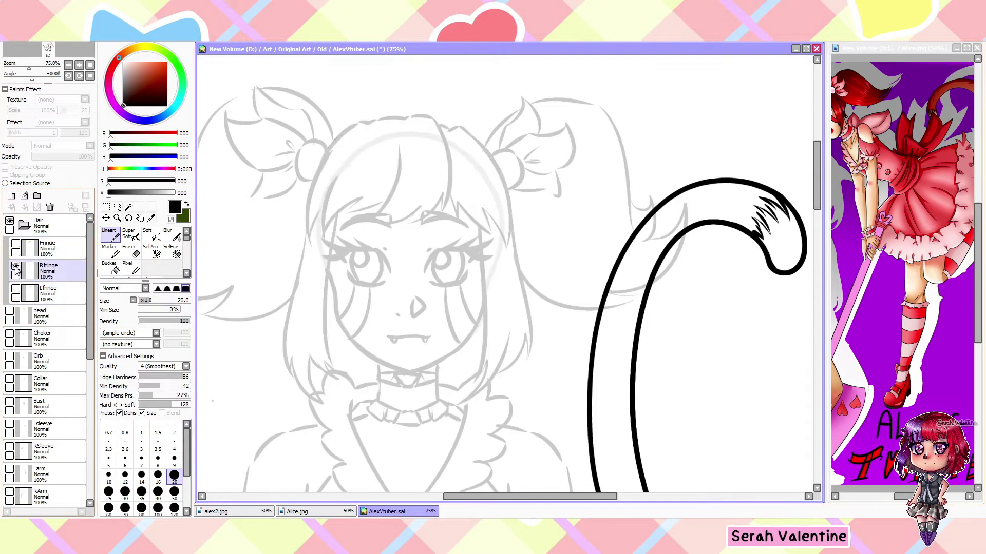
- On a new layer below the side locks, ink the left pigtail's outline with a flicked, pointed lower end
left_click_drag(270, 280, 404, 361)
left_click_drag(310, 249, 349, 231)
left_click_drag(357, 233, 277, 264)
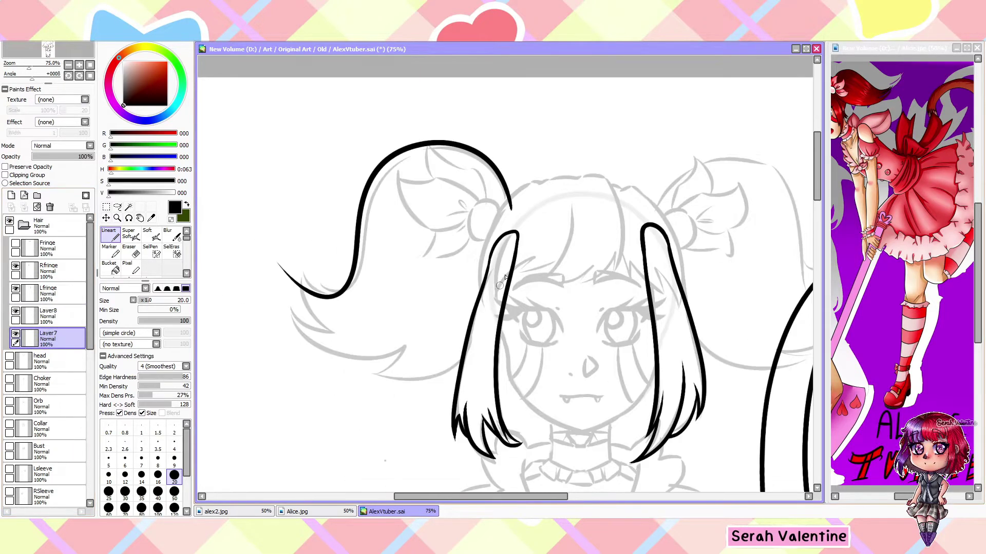
left_click_drag(439, 354, 320, 351)
scroll(380, 355, "down", 3)
scroll(466, 85, "up", 3)
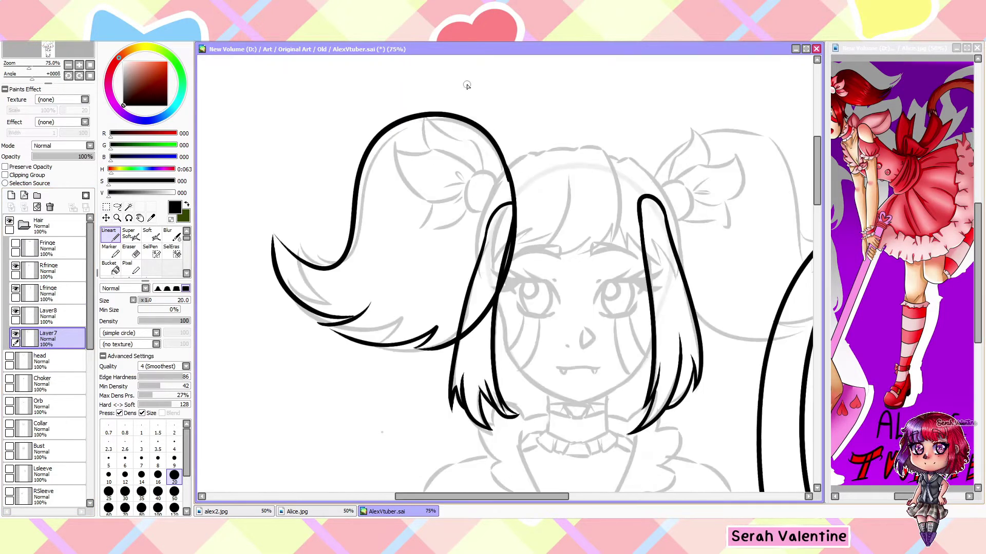
- Add a small outer curl and an inner strand line to the pigtail, and hide the Rfringe and Lfringe layers
scroll(259, 264, "up", 4)
scroll(260, 264, "down", 4)
scroll(302, 247, "up", 3)
scroll(302, 246, "down", 4)
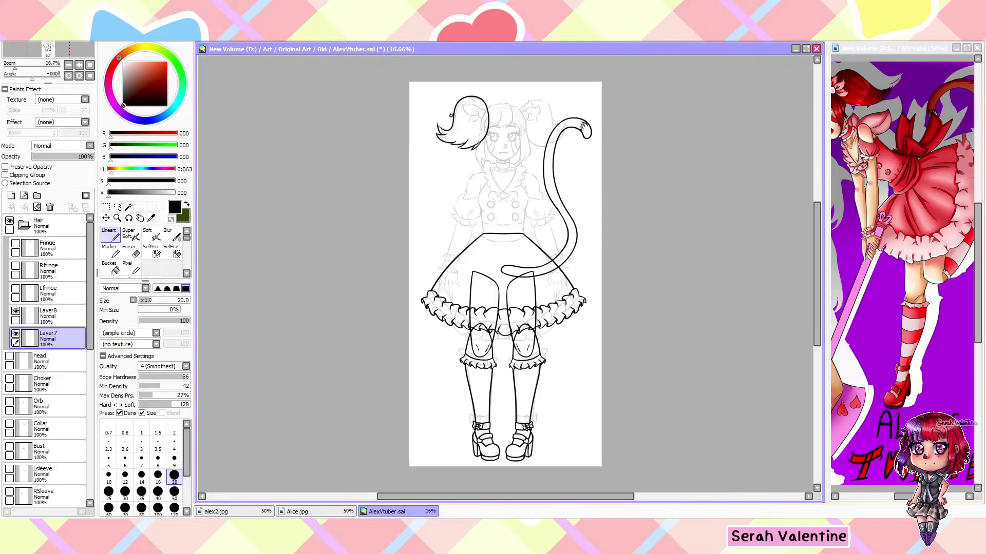
scroll(413, 173, "up", 2)
scroll(414, 172, "down", 1)
scroll(414, 172, "down", 1)
- Copy the pigtail, flip it horizontally onto the opposite side of the head, and name the layers Rhair and Lhair
key("ctrl+t")
key("Escape")
key("ctrl+c")
key("ctrl+v")
key("ctrl+t")
scroll(462, 123, "down", 2)
left_click(123, 395)
scroll(519, 103, "up", 3)
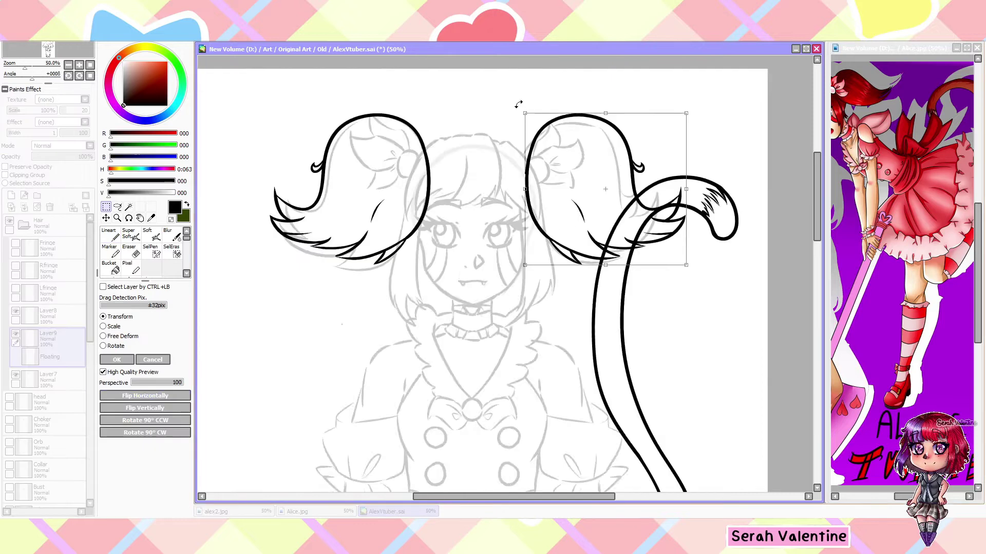
key("Return")
left_click(64, 355)
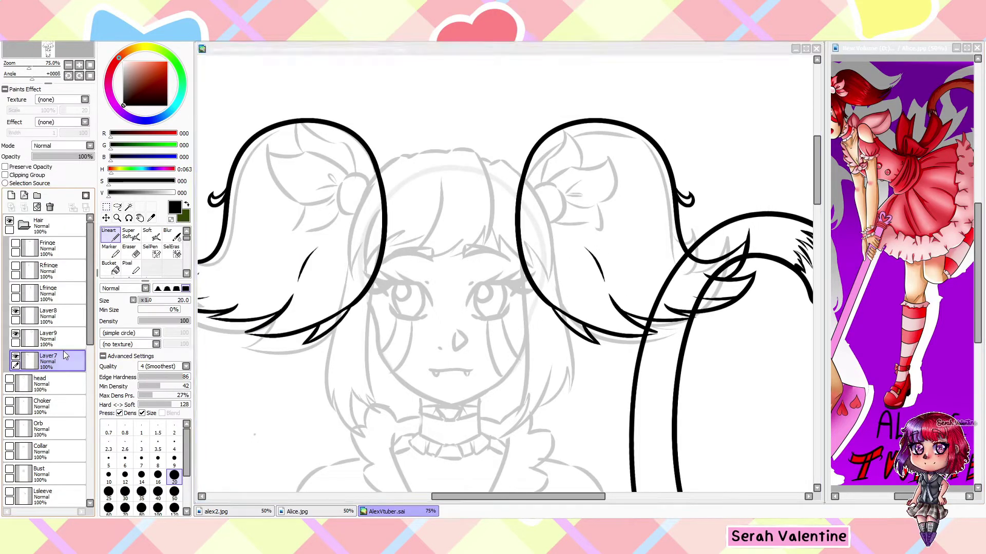
- With both pigtail layers hidden, ink the left hair clip as a round bead with three pointed ribbon loops and folds
left_click(49, 314)
scroll(390, 215, "up", 2)
left_click_drag(362, 205, 359, 208)
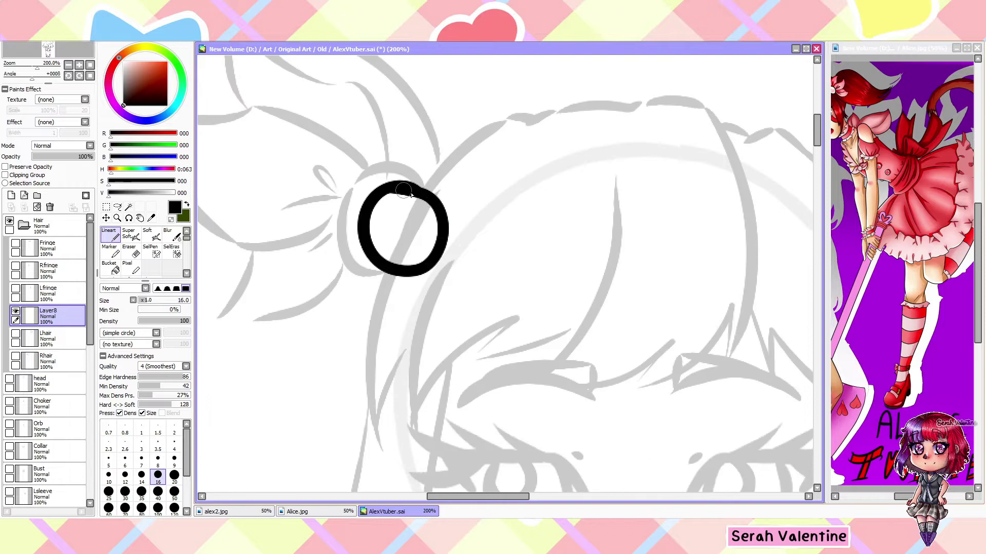
scroll(360, 215, "down", 3)
scroll(456, 236, "up", 3)
mouse_move(426, 277)
left_mouse_down()
mouse_move(458, 238)
mouse_move(353, 66)
left_mouse_up()
left_click_drag(451, 238, 353, 330)
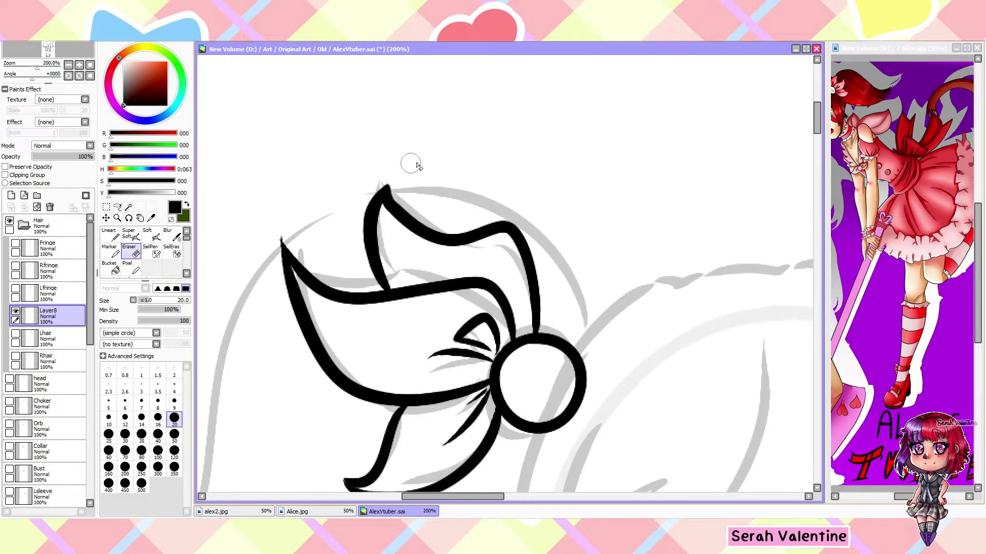
key("e")
- Copy the hair clip, flip it horizontally onto the other side, and name the layers LClip and Rclip
left_click_drag(35, 68, 24, 68)
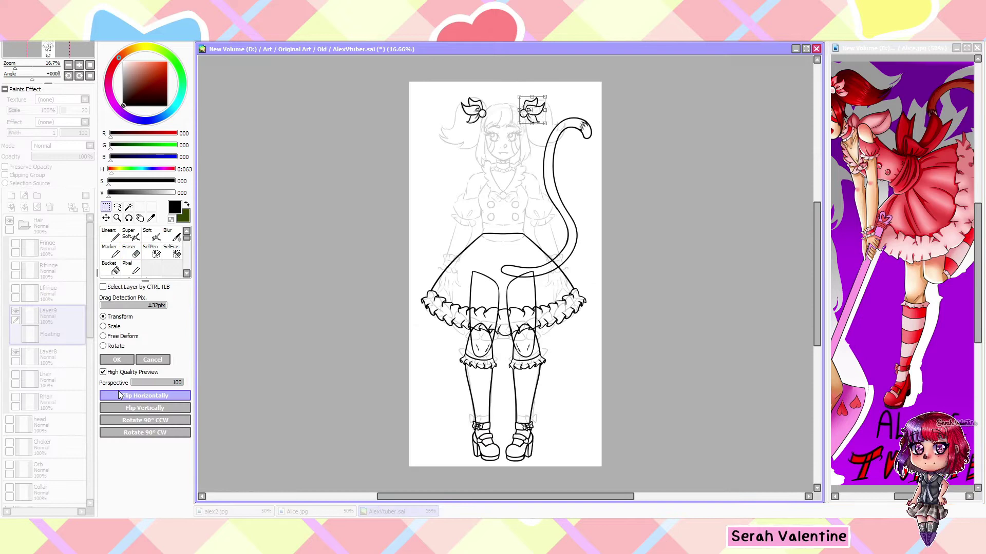
left_click(119, 394)
scroll(471, 93, "up", 4)
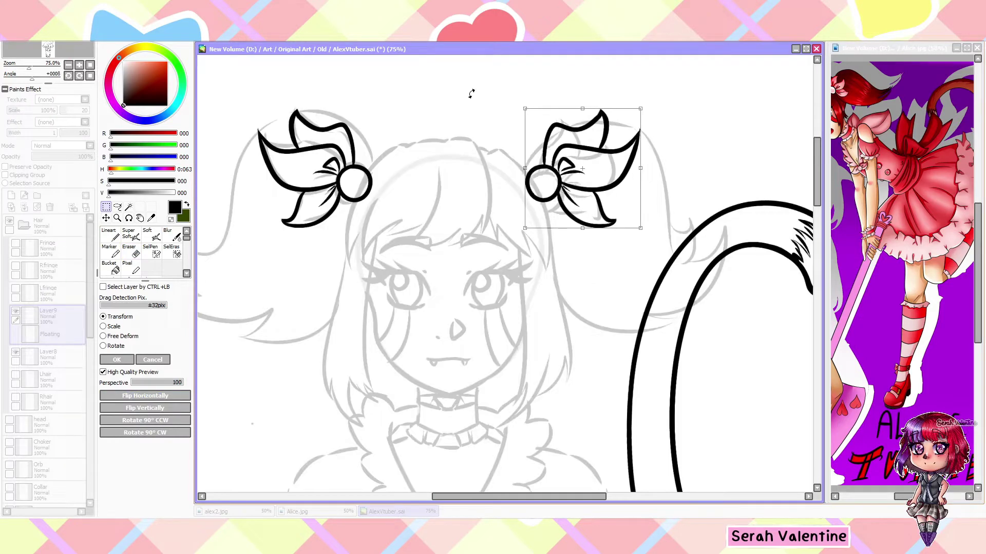
key("Return")
left_click(56, 332)
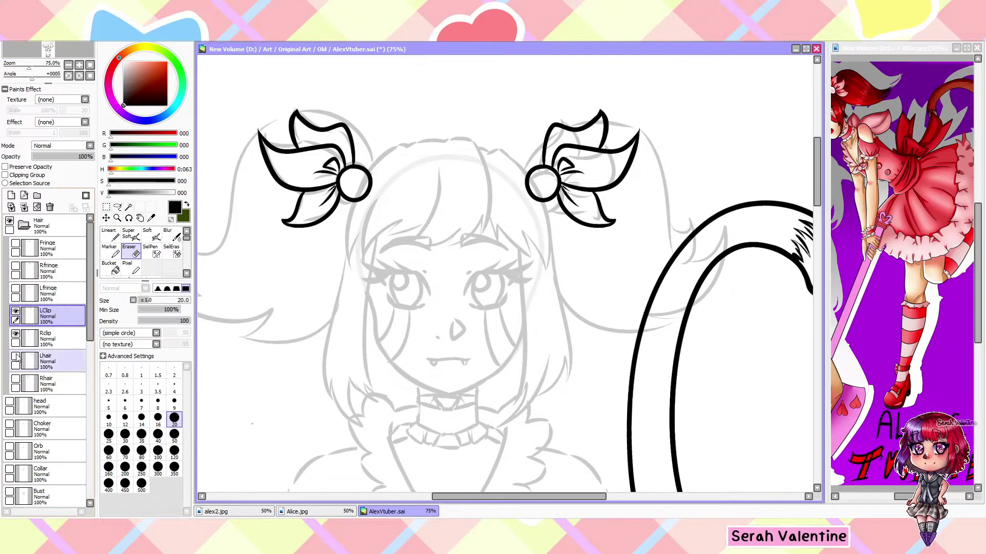
- Hide the Hair folder, and create a folder named Face above head with a new layer inside it
left_click_drag(288, 118, 205, 328)
left_click_drag(636, 134, 683, 421)
scroll(505, 277, "down", 4)
scroll(505, 278, "up", 5)
left_click(58, 239)
double_click(39, 243)
type("Face")
key("Return")
left_click(11, 195)
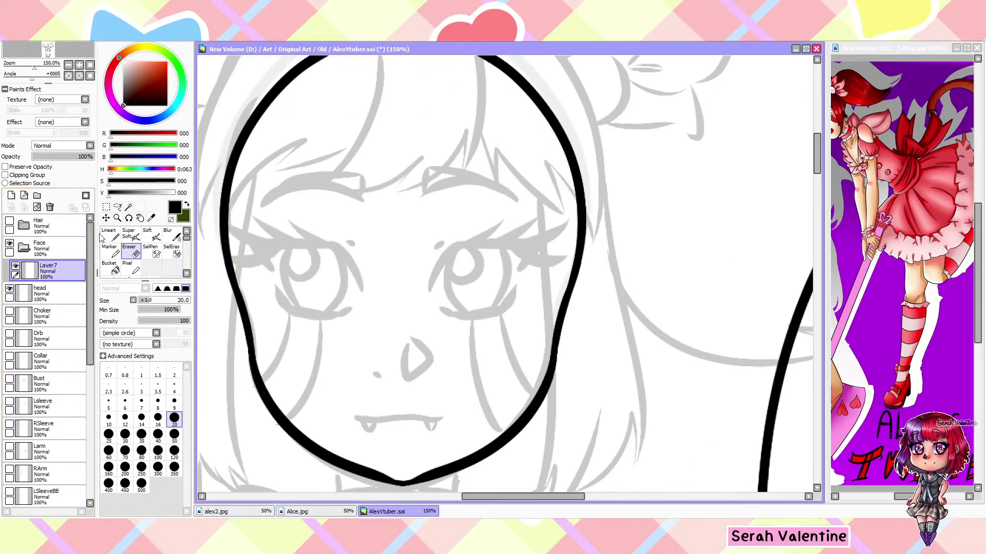
- Ink the thick upper eyelid of the left eye with pointed lashes at its outer corner
left_click(108, 233)
scroll(432, 263, "up", 2)
left_click_drag(391, 185, 411, 202)
left_click_drag(331, 213, 285, 231)
scroll(285, 228, "up", 1)
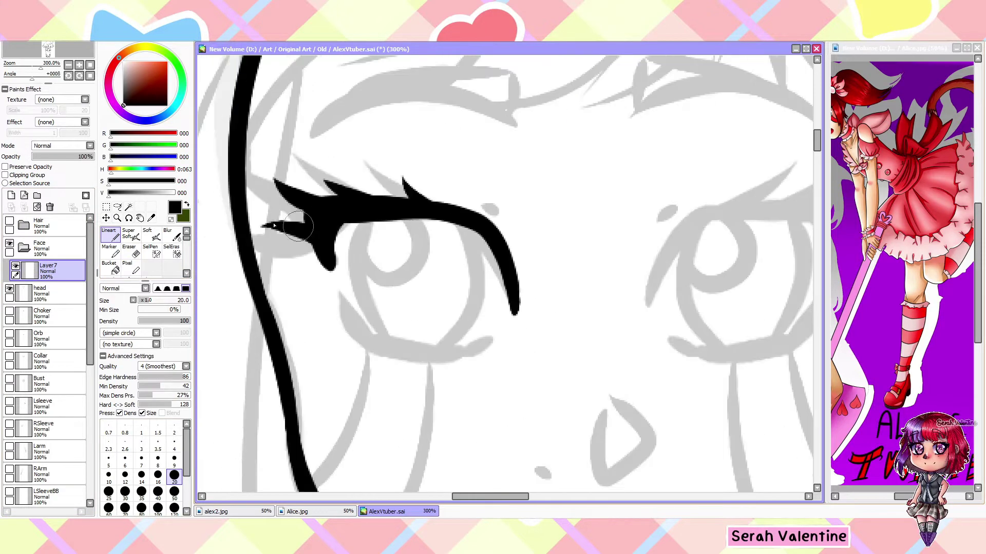
- Undo the last lash strokes and rework the lashes along the upper lid, adding one at the inner corner
key("ctrl+z")
key("ctrl+z")
scroll(274, 258, "down", 5)
scroll(402, 250, "up", 5)
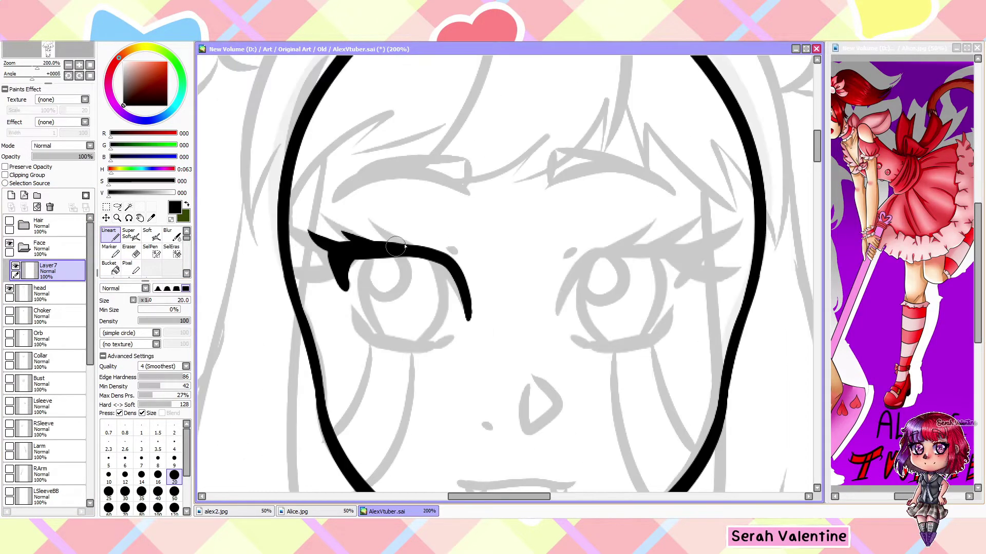
scroll(403, 250, "down", 4)
scroll(308, 247, "up", 3)
key("ctrl+y")
key("ctrl+y")
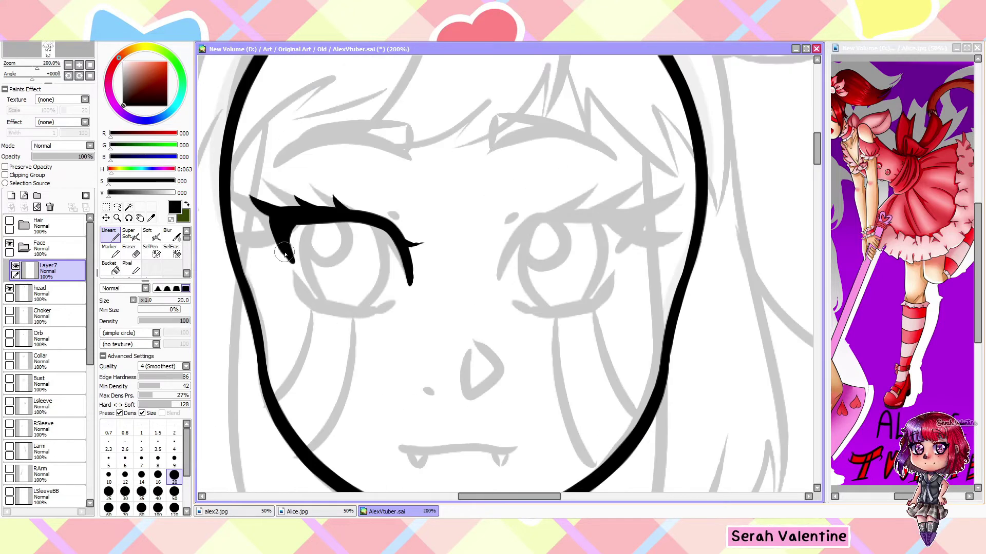
- Ink the left eye's lower lid with lashes, the small lid crease and a short eyebrow, each on its own new layer
scroll(272, 297, "down", 3)
left_click(11, 195)
left_click(11, 195)
scroll(308, 231, "up", 3)
left_click_drag(267, 200, 400, 206)
scroll(360, 206, "down", 3)
scroll(365, 191, "up", 2)
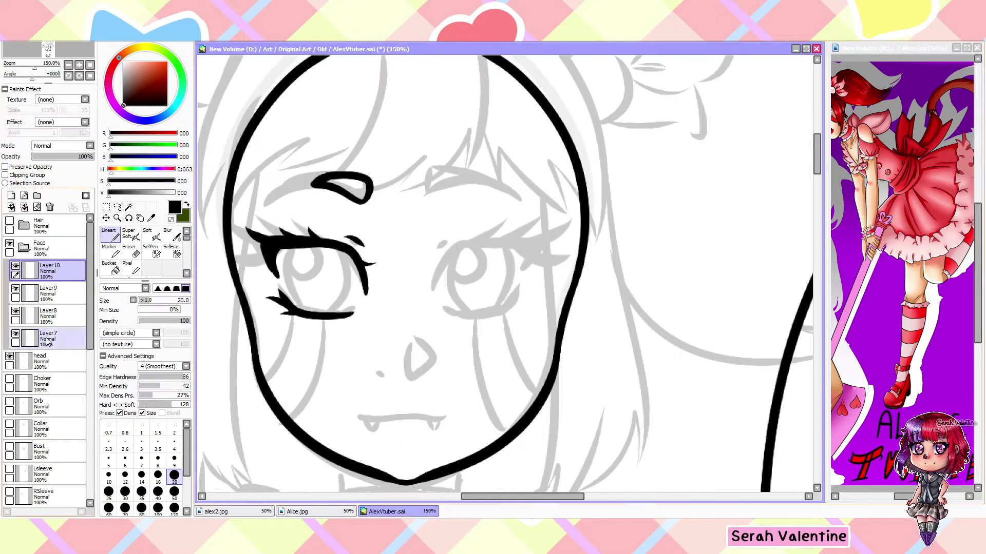
- Ink an oval iris outline for the left eye on a new layer and transform it to a narrower shape
left_click(15, 284)
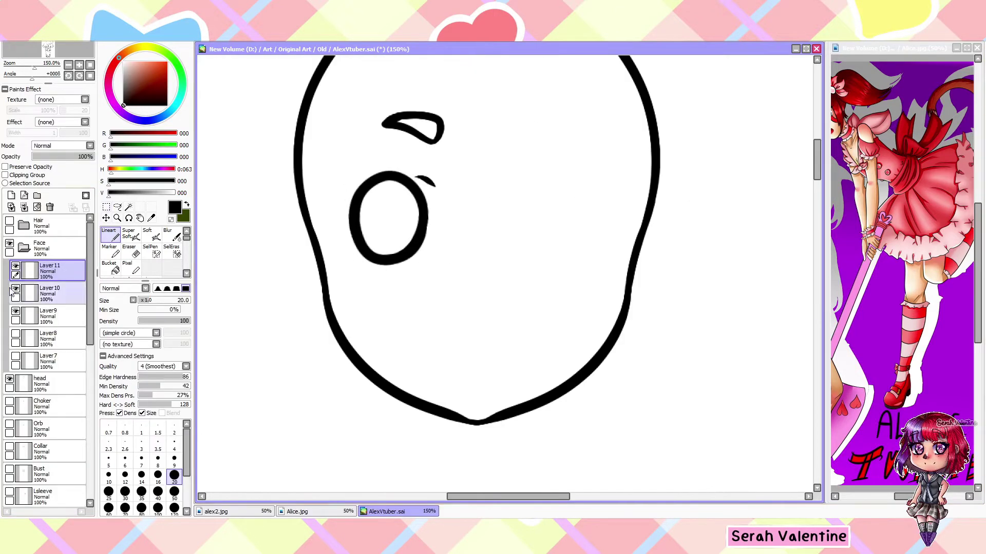
key("ctrl+t")
key("Return")
- Show the hidden eyelid layers and name the upper lid layer Ulid and the lower lid layer Blid
scroll(510, 121, "down", 2)
scroll(510, 121, "up", 1)
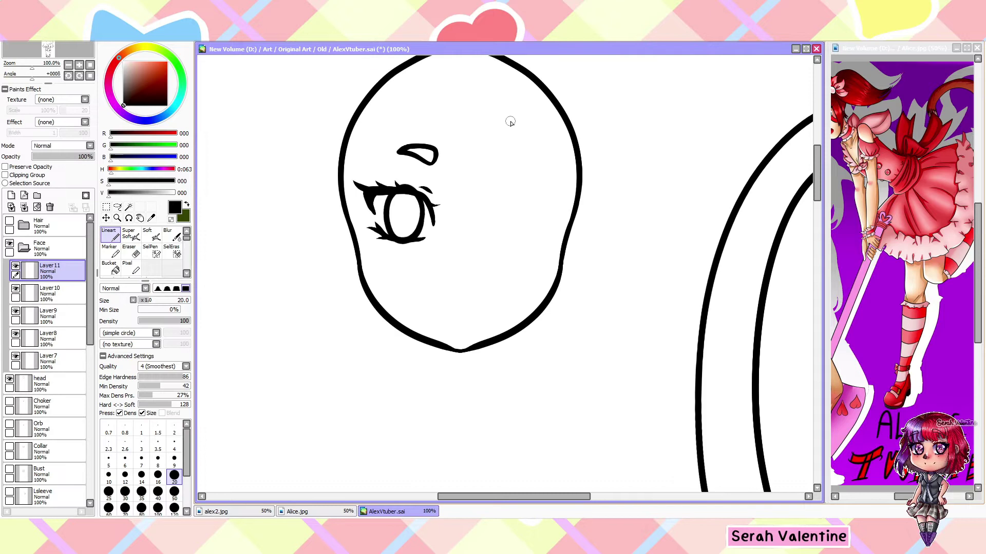
left_click(16, 359)
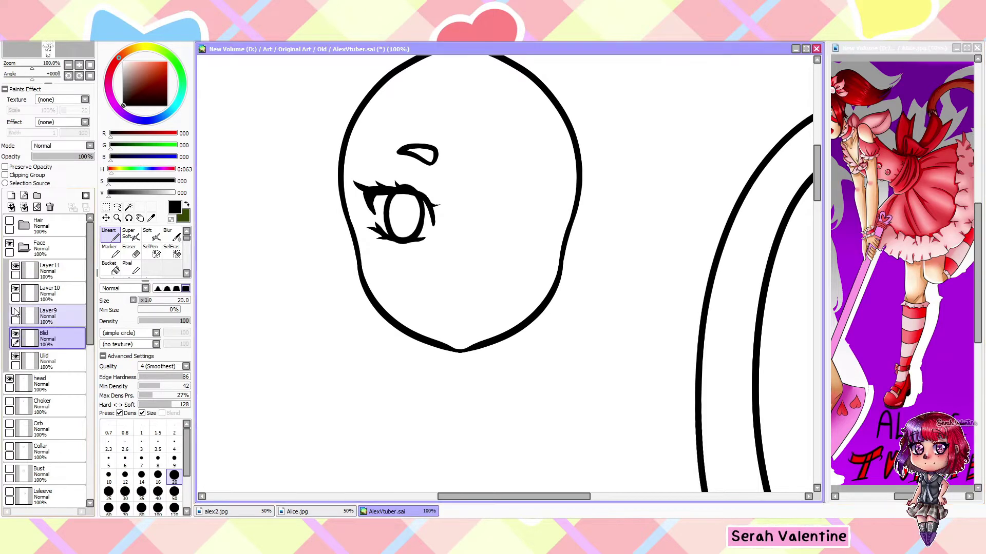
- Name the remaining eye layers Eye, Crease and Eyebrow, and duplicate the Face folder with its contents
left_click(59, 291)
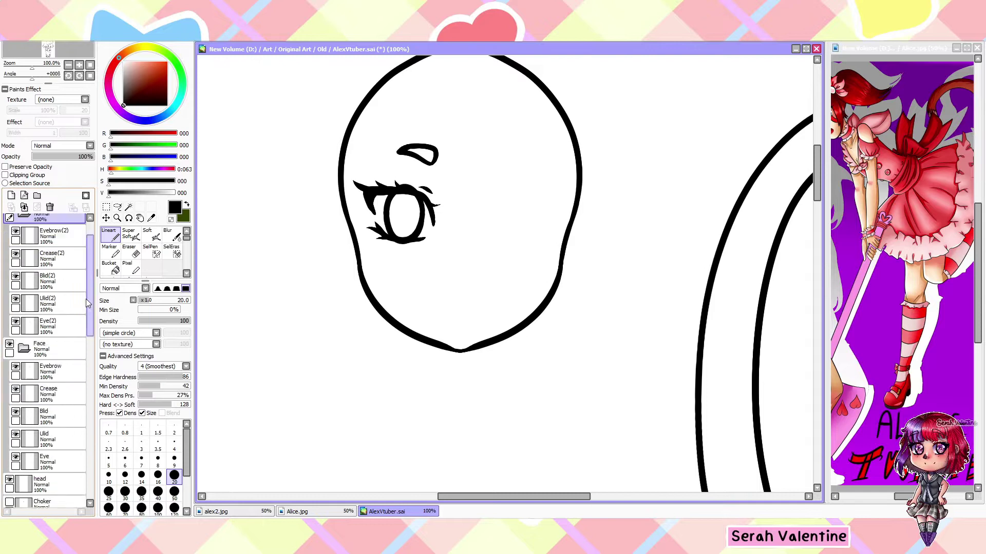
scroll(87, 303, "up", 1)
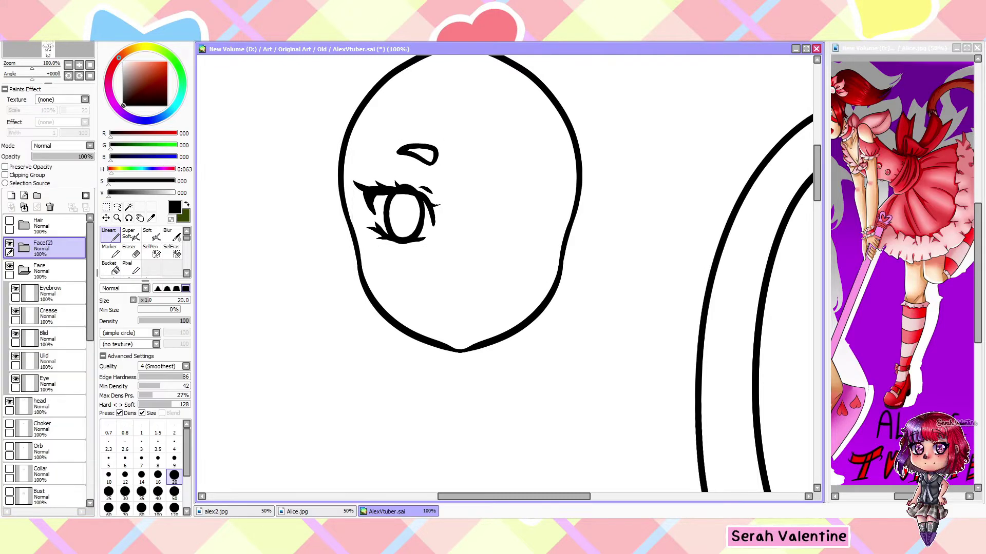
left_click(30, 248)
- Mirror the duplicated eye, lid, crease and eyebrow layers horizontally and place them on the opposite side of the face
key("h")
left_click(51, 271)
key("h")
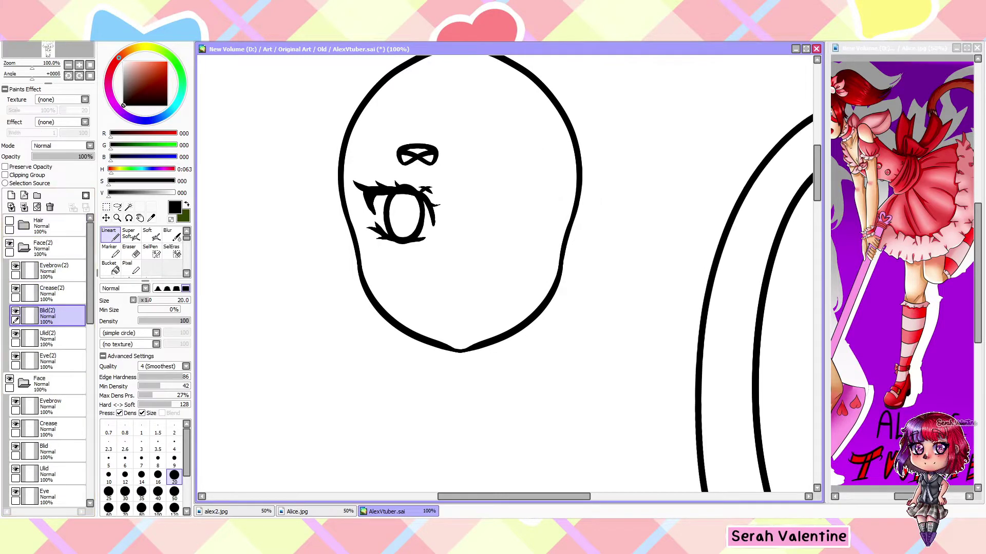
left_click(42, 255)
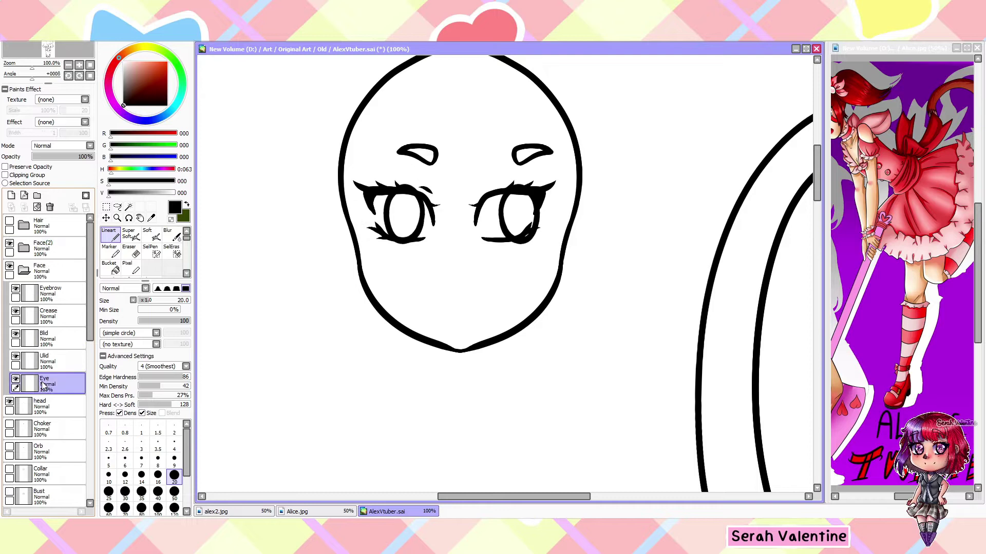
left_click(57, 361)
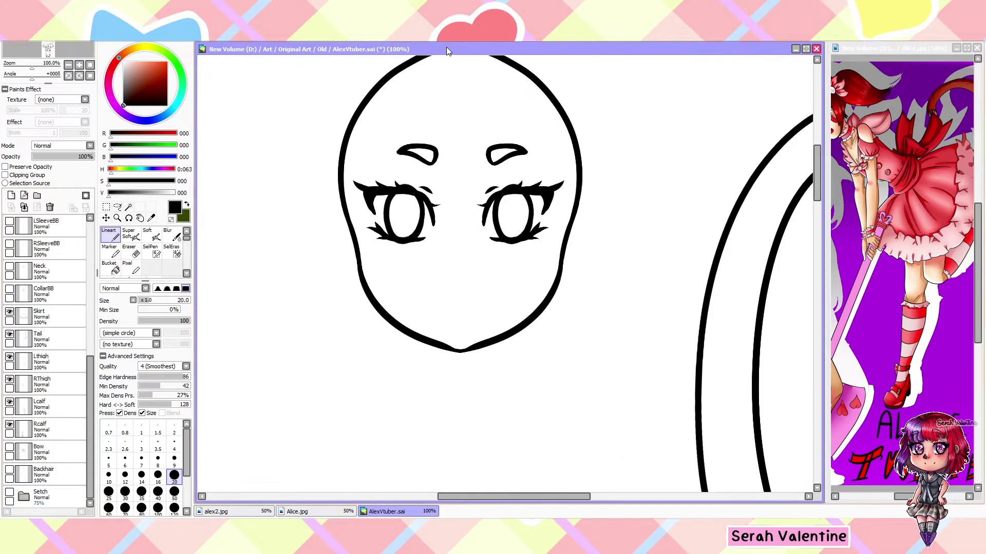
left_click_drag(490, 195, 478, 162)
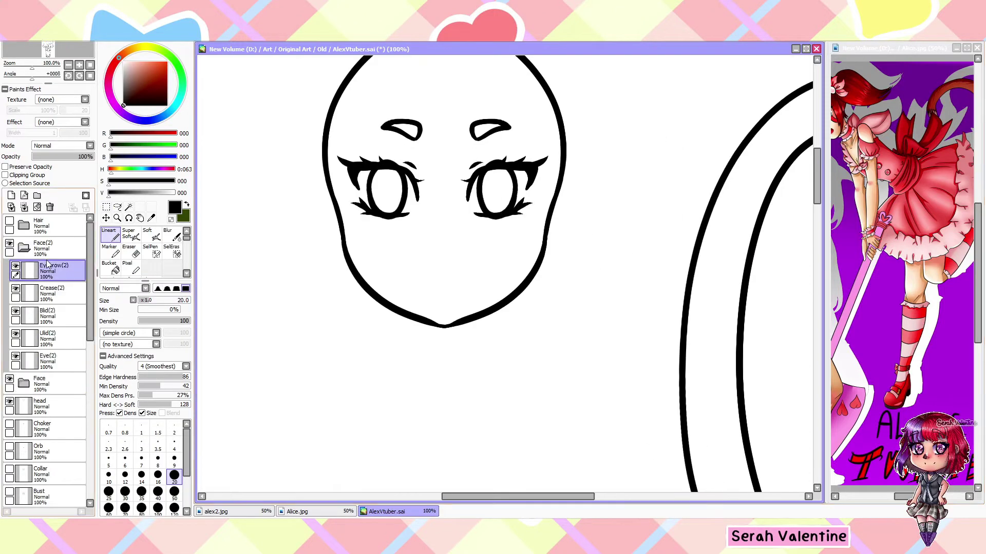
- Prefix the two eyes' layer names with R and L and place each L layer above its R counterpart in the Face folder
key("minus")
scroll(46, 334, "down", 2)
left_click(43, 407)
left_click(45, 362)
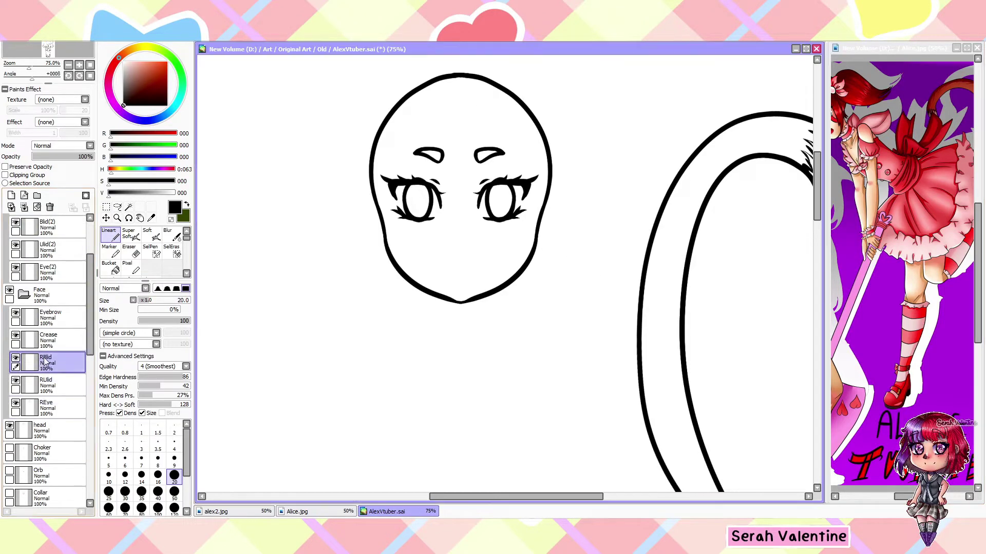
left_click_drag(46, 249, 33, 340)
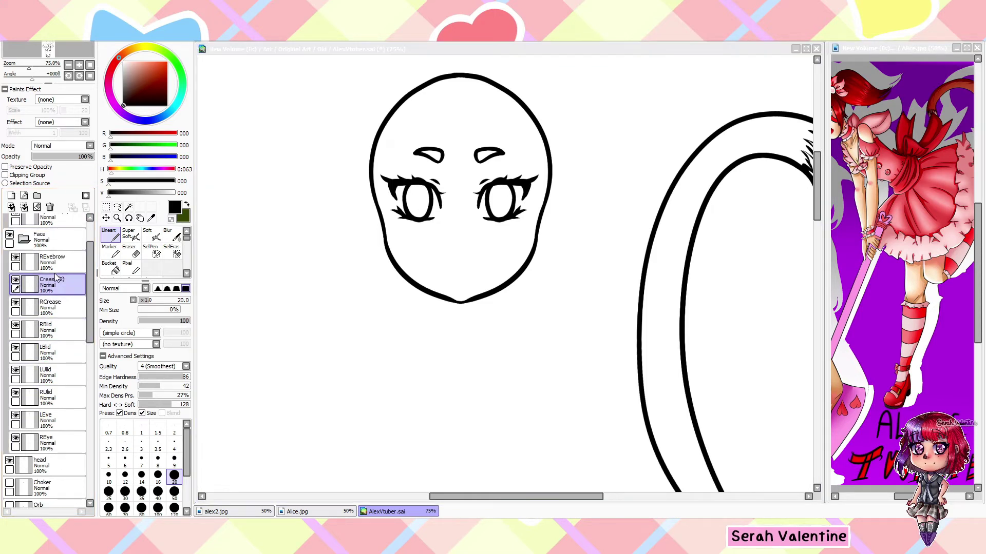
left_click(58, 267)
key("Home")
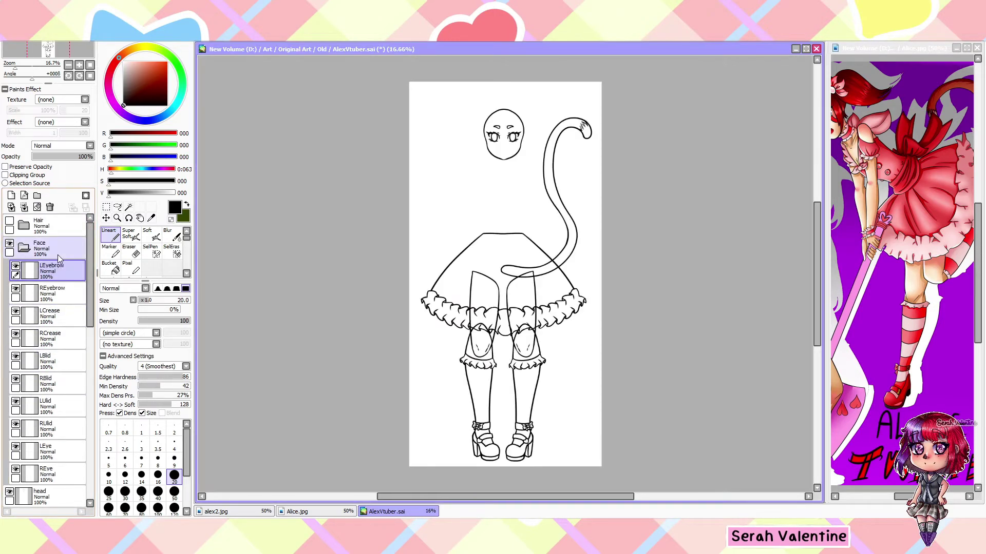
- Ink the nose and a closed mouth over the sketch on new layers named Nose and Mouth
key("Home")
left_click(11, 195)
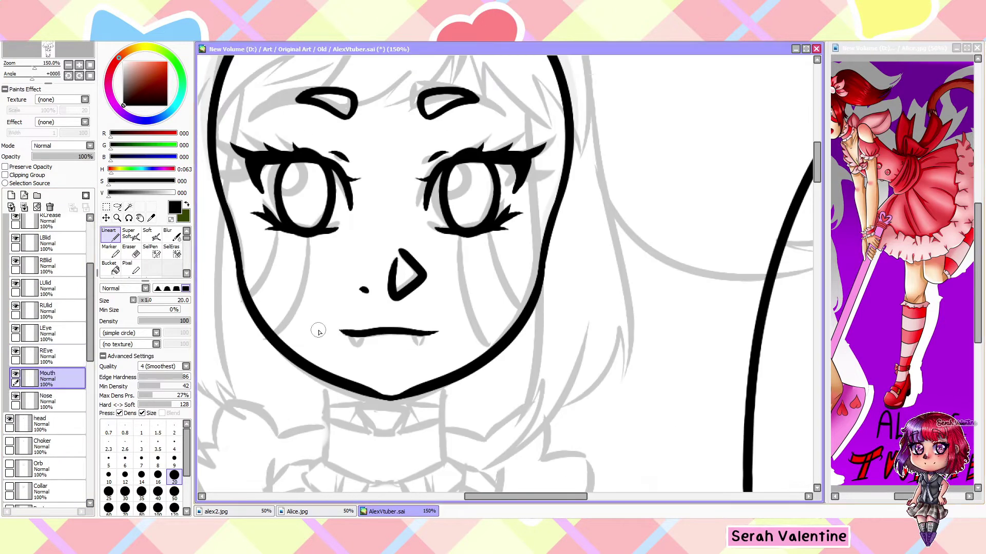
key("Home")
scroll(47, 308, "up", 5)
left_click(31, 249)
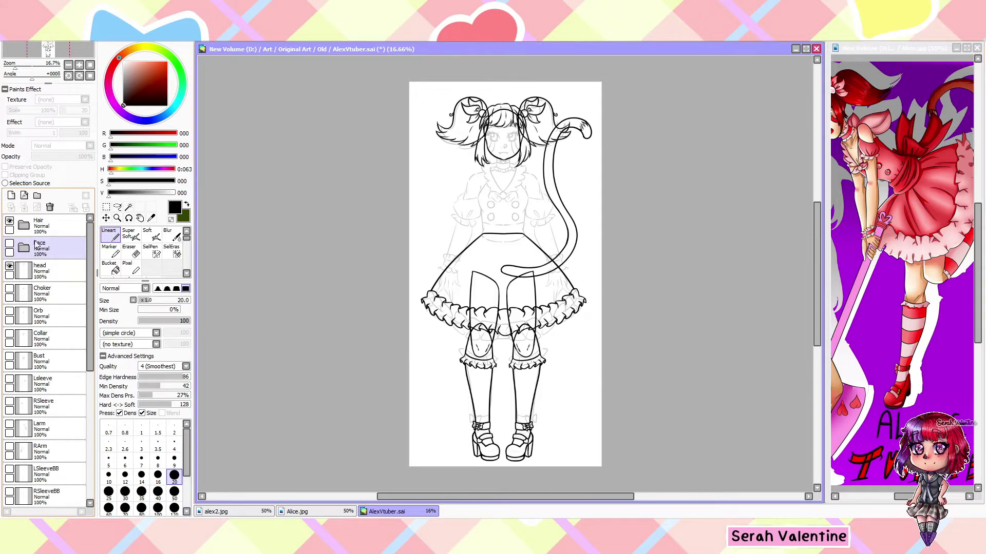
- Show the Hair folder, hide the Face folder, and add a layer above LClip with the clip and back hair layers hidden
left_click(24, 224)
left_click(37, 247)
key("Home")
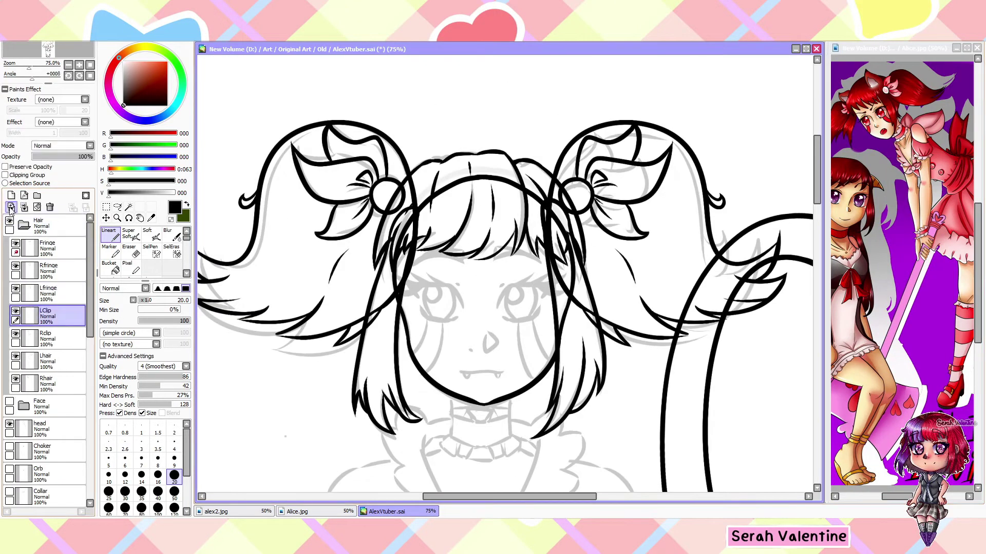
left_click(15, 244)
left_click(16, 266)
left_click(16, 289)
left_click(16, 334)
left_click(15, 356)
left_click(16, 378)
left_click(16, 402)
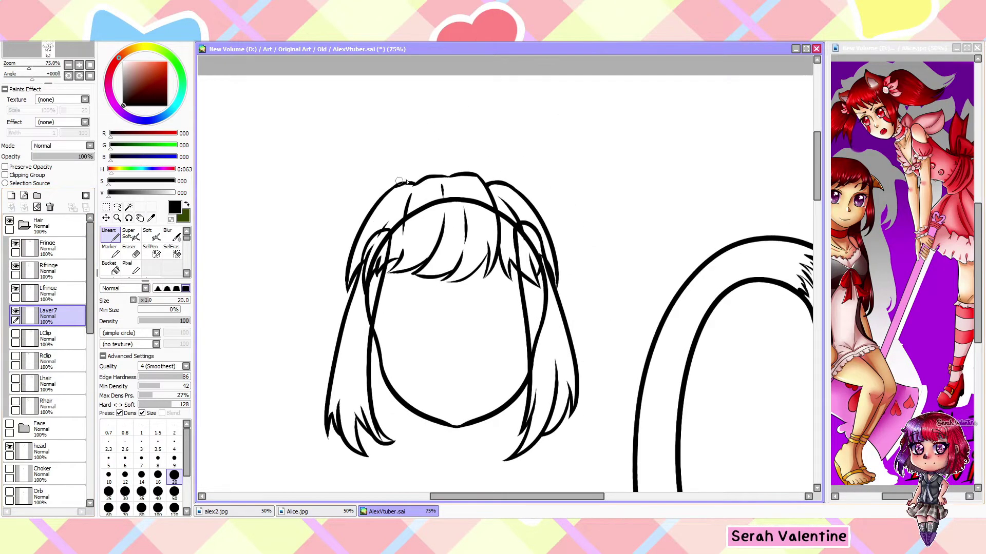
- Ink one cat ear with its outer and inner outlines on the new layer, toggling the fringe layers to check its fit
key("ctrl+plus")
key("ctrl+plus")
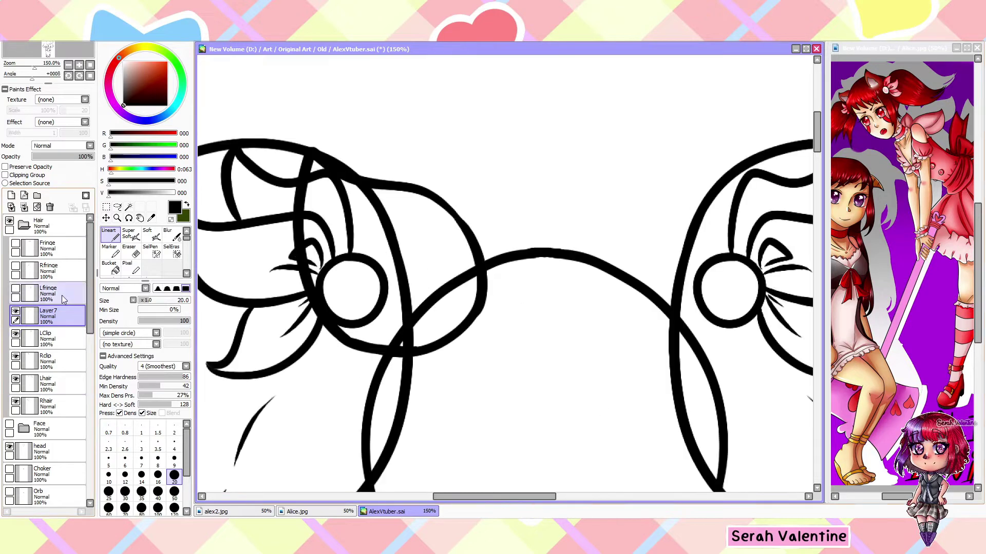
left_click(16, 243)
left_click(15, 289)
left_click(46, 405)
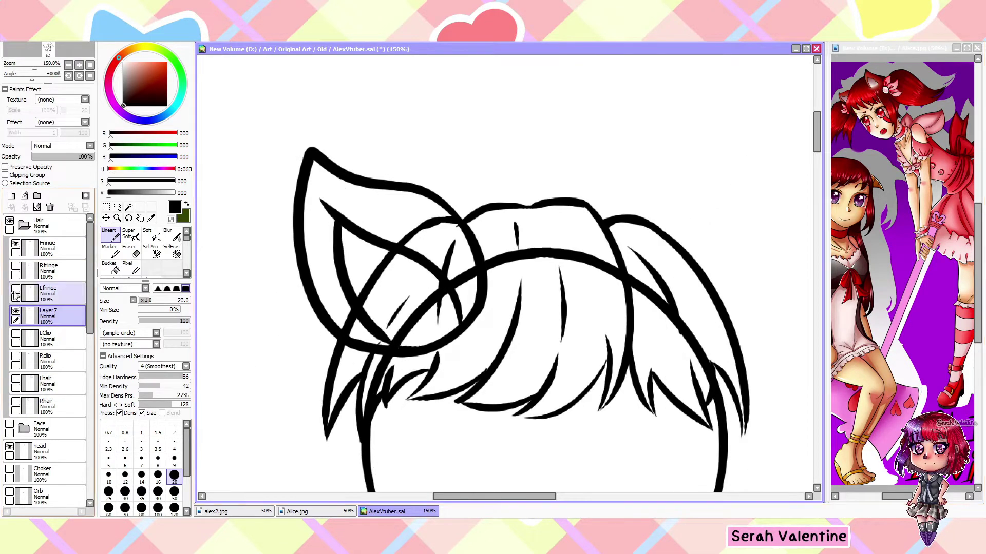
left_click(16, 288)
left_click(16, 243)
scroll(503, 272, "down", 2)
left_click_drag(316, 224, 300, 303)
key("ctrl+minus")
key("ctrl+minus")
key("ctrl+plus")
- Duplicate the cat ear, flip the copy horizontally and position it on the other side of the head
key("ctrl+c")
key("ctrl+v")
key("ctrl+t")
key("ctrl+minus")
left_click(121, 395)
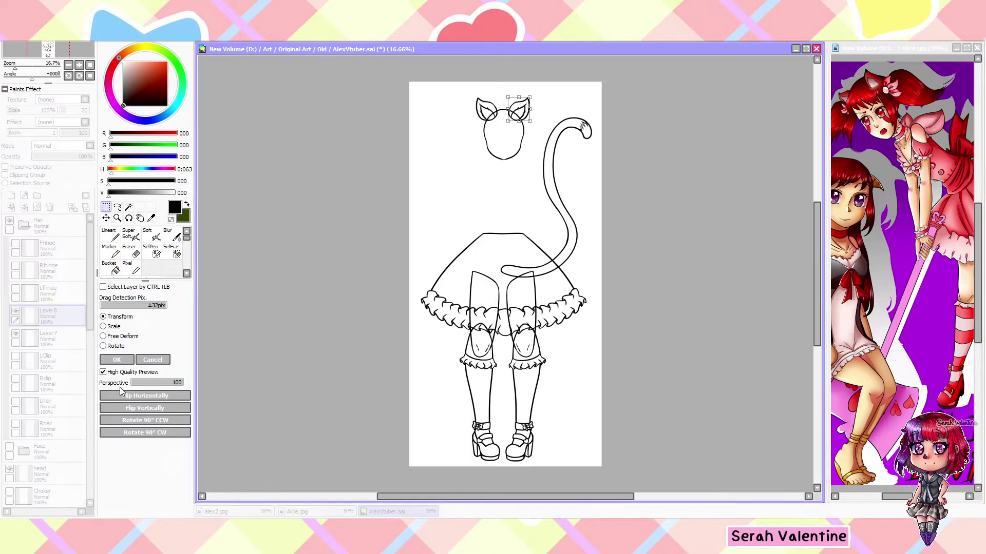
key("ctrl+plus")
key("ctrl+plus")
key("ctrl+plus")
key("ctrl+plus")
key("ctrl+plus")
key("Return")
- Show the hidden hair layers and the Face folder again
key("ctrl+minus")
key("ctrl+minus")
key("ctrl+minus")
left_click_drag(16, 244, 8, 475)
left_click(47, 430)
key("ctrl+plus")
key("ctrl+plus")
scroll(46, 359, "down", 5)
key("ctrl+minus")
key("ctrl+minus")
left_click(47, 452)
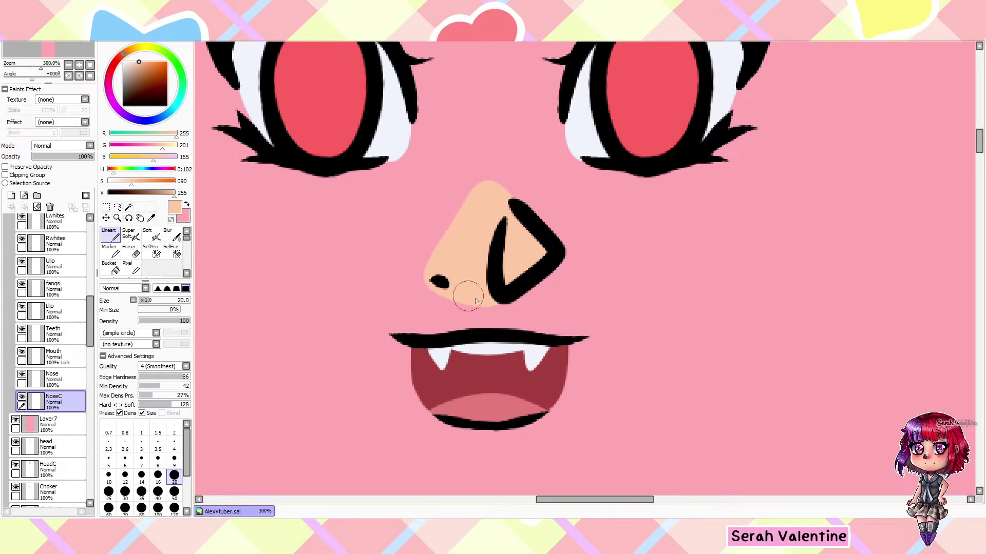
- Paint a skin-coloured fill (RGB 255, 201, 165) around the upper lip on a new layer named UlipC
scroll(458, 249, "down", 1)
left_click(50, 310)
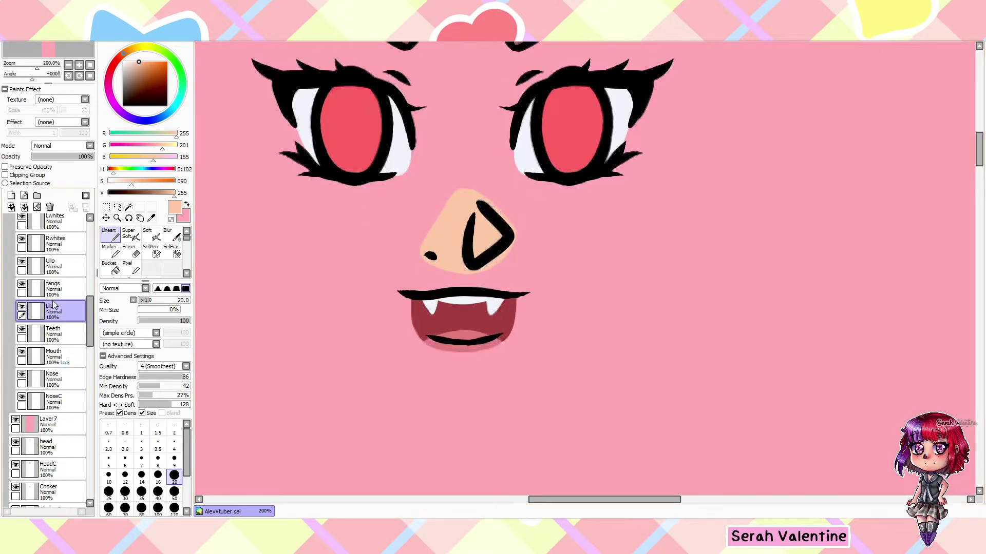
left_click(53, 262)
left_click(50, 309)
left_click(55, 259)
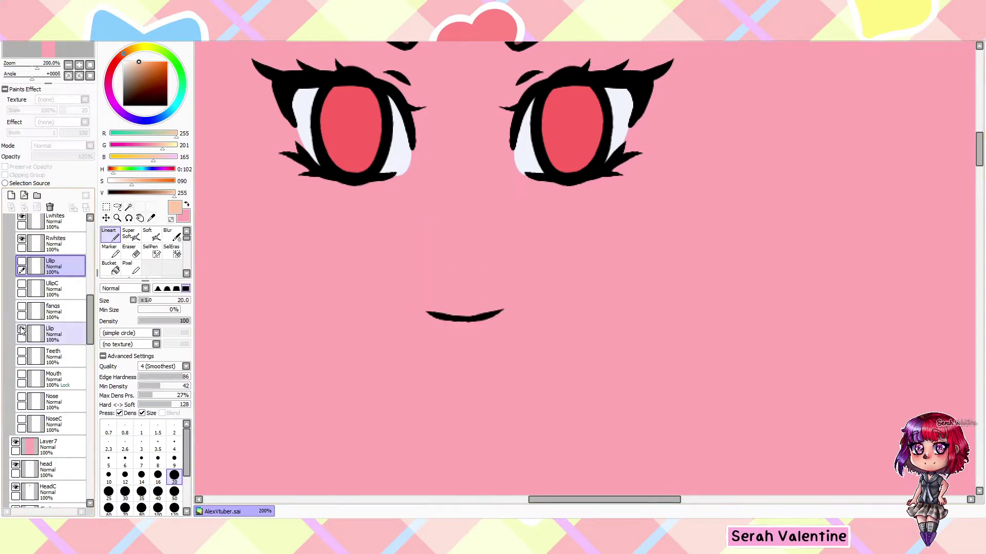
- Paint the skin-coloured fill below the lower lip on a new layer named LlipC, and show the other mouth layers
left_click(23, 194)
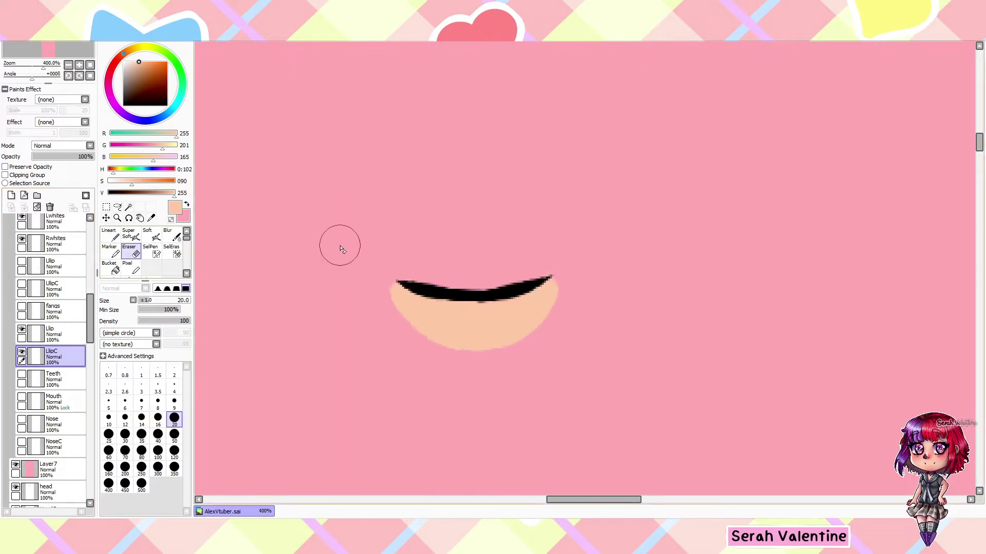
left_click(23, 261)
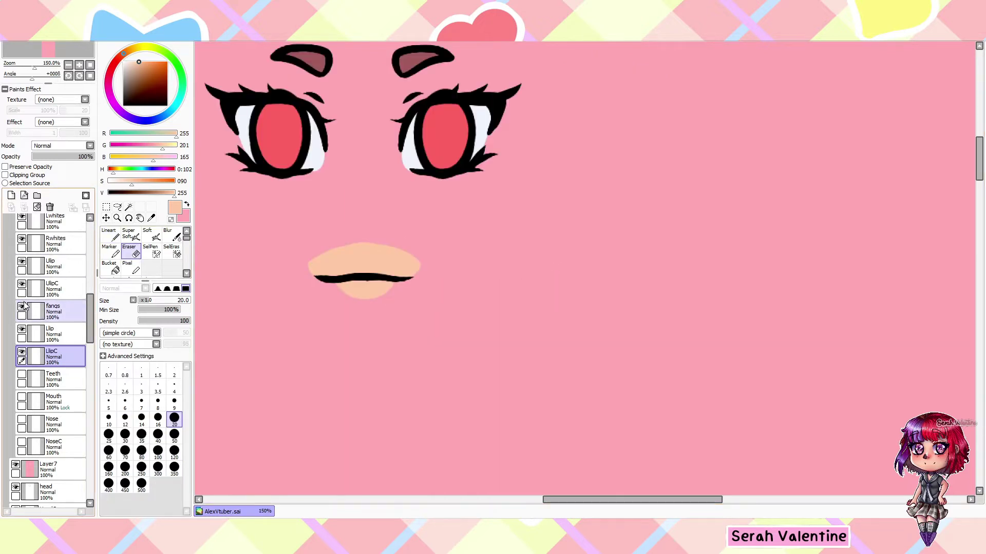
left_click(22, 375)
left_click(21, 396)
scroll(604, 281, "up", 2)
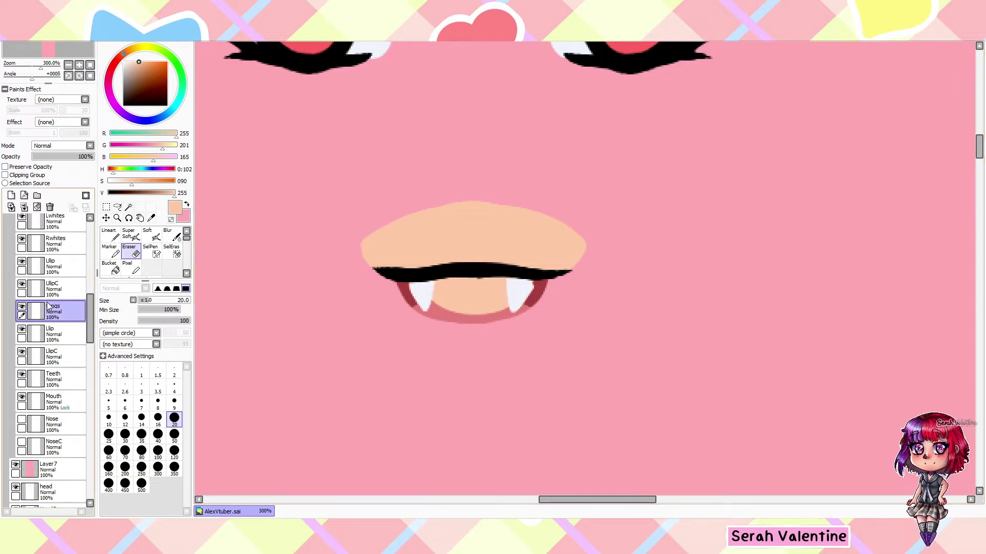
- Hide the Ulip, UlipC and fangs layers and extend the lower lip's skin fill to cover the mouth interior
left_click(22, 262)
left_click(21, 283)
left_click(22, 306)
left_click(51, 355)
left_click_drag(400, 267, 544, 288)
- Show the Ulip, UlipC and fangs layers again and delete the solid pink backdrop layer
left_click(22, 262)
left_click(22, 284)
left_click(21, 306)
scroll(329, 305, "down", 3)
left_click(48, 469)
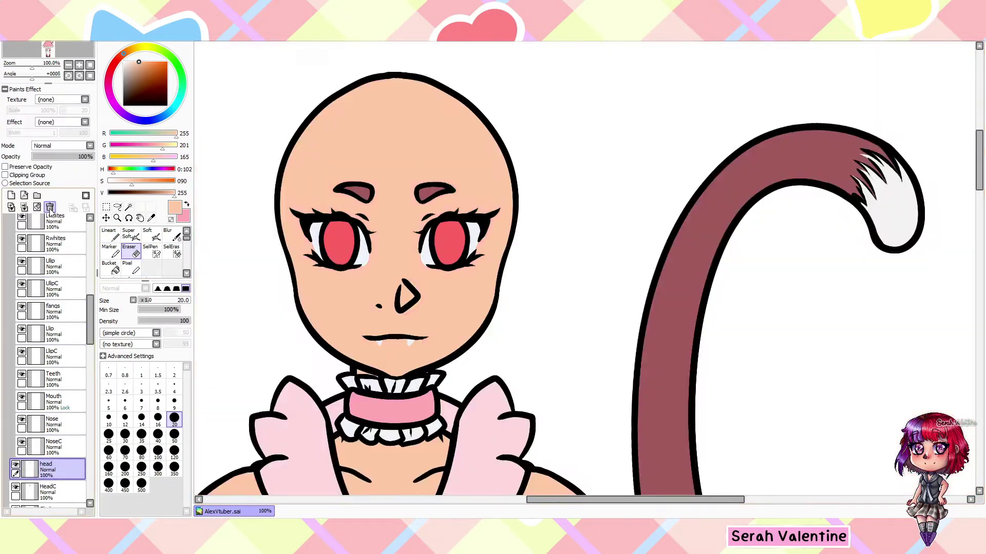
- Hide the upper and lower lip layers and outline both fangs in blue (RGB 119, 138, 204) with the Lineart brush at size 9
scroll(607, 139, "up", 5)
left_click(52, 311)
left_click(22, 261)
left_click(22, 284)
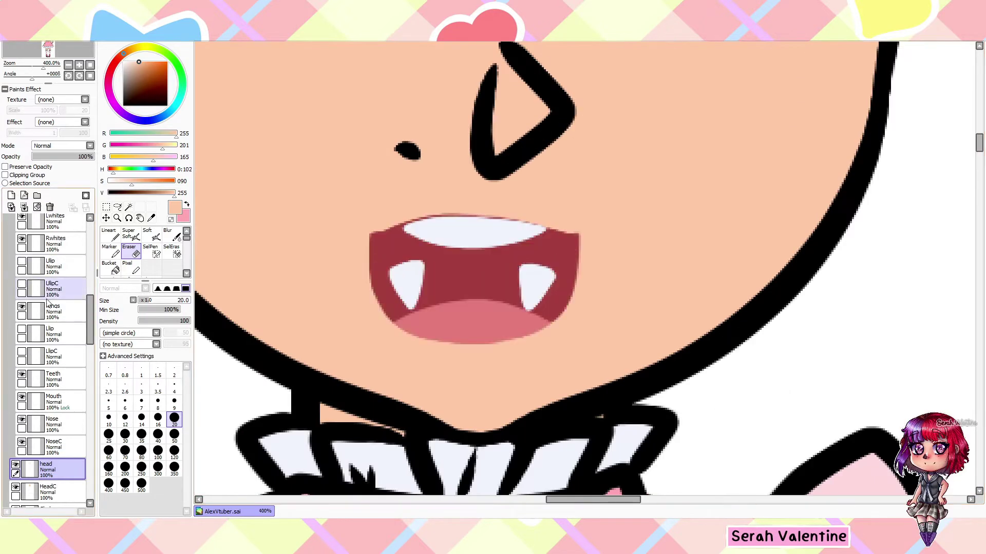
left_click(21, 329)
left_click(22, 351)
left_click(405, 276)
scroll(405, 276, "up", 2)
left_click(108, 233)
left_click_drag(367, 245, 390, 308)
left_click_drag(555, 246, 564, 310)
scroll(565, 311, "down", 3)
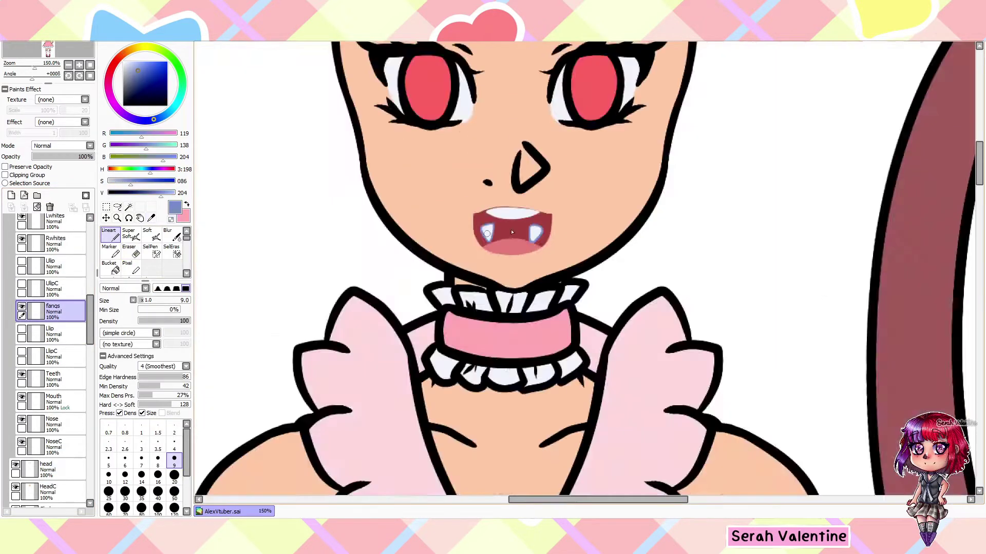
- Outline the upper teeth in the same blue on the Teeth layer and show the lip layers again
scroll(480, 282, "up", 3)
left_click(51, 378)
left_click_drag(554, 221, 524, 215)
scroll(359, 236, "down", 5)
left_click(22, 262)
left_click(22, 284)
left_click(22, 329)
left_click(21, 352)
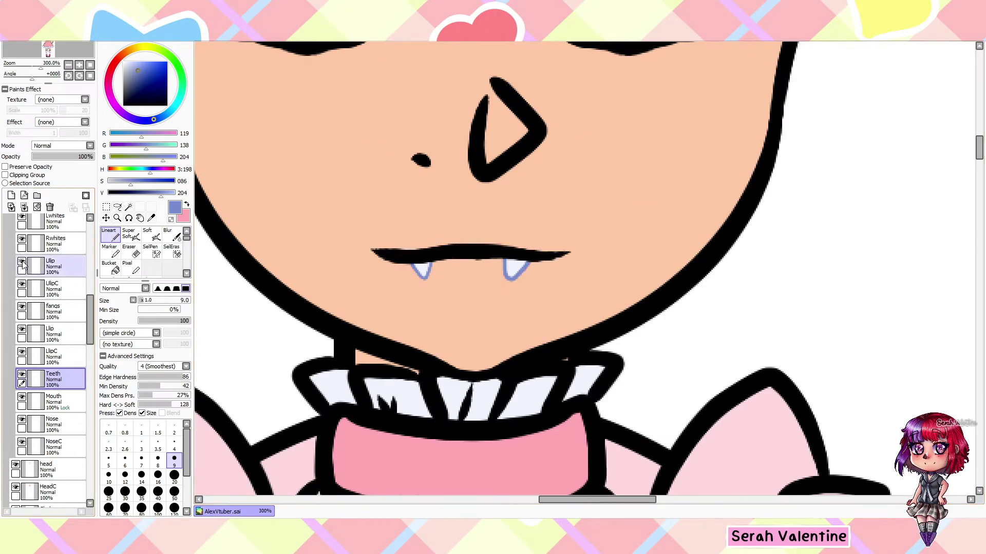
- Add a clipping layer above HeadC and paint a reddish-brown shadow (RGB 204, 113, 92) along the upper head with brush size 50
scroll(52, 308, "up", 1)
scroll(89, 287, "up", 5)
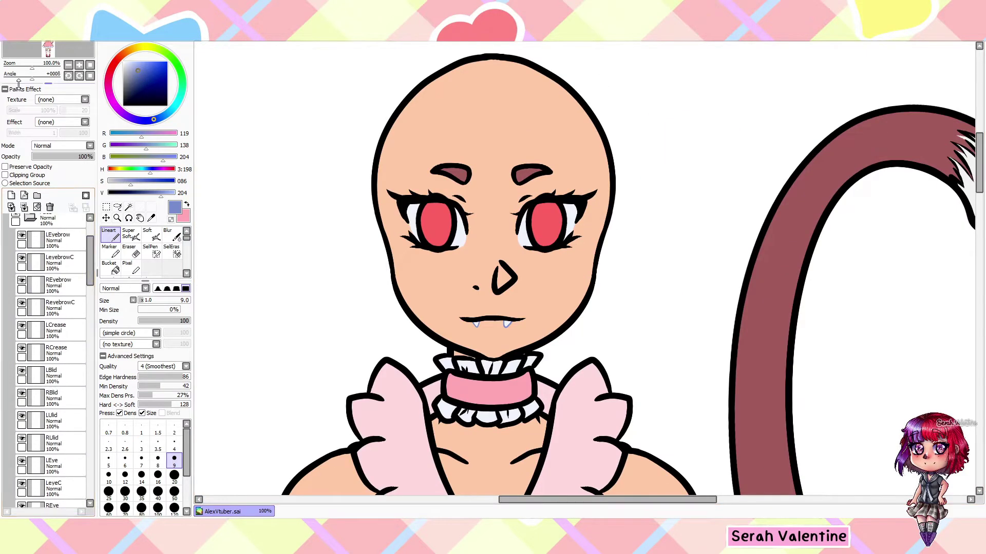
scroll(51, 308, "up", 5)
left_click(16, 266)
left_click(51, 316)
left_click(133, 181)
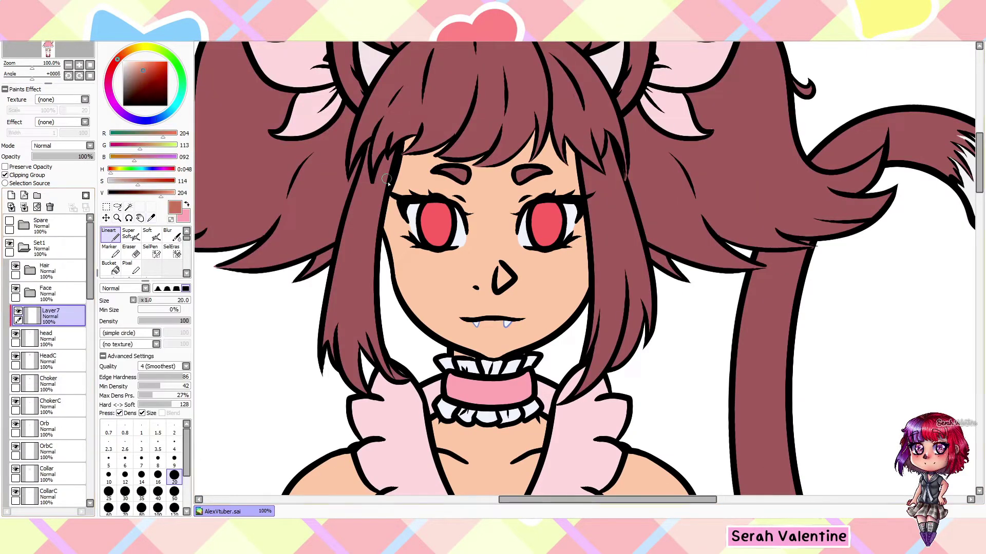
left_click_drag(32, 354, 33, 354)
left_click(16, 266)
left_click_drag(426, 87, 567, 110)
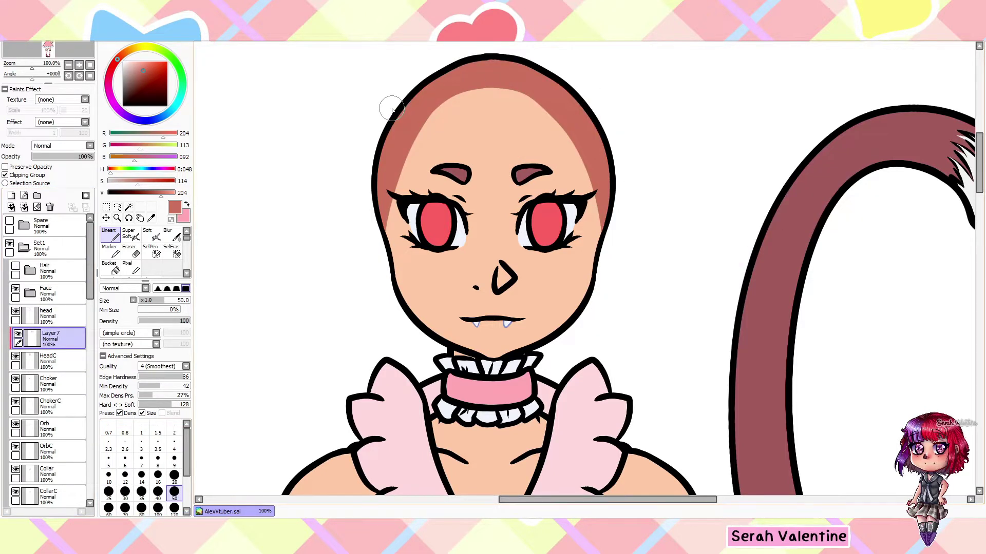
- Show the Hair folder, undo the last shadow stroke and repaint the shadow across the forehead beneath the fringe
left_click(16, 266)
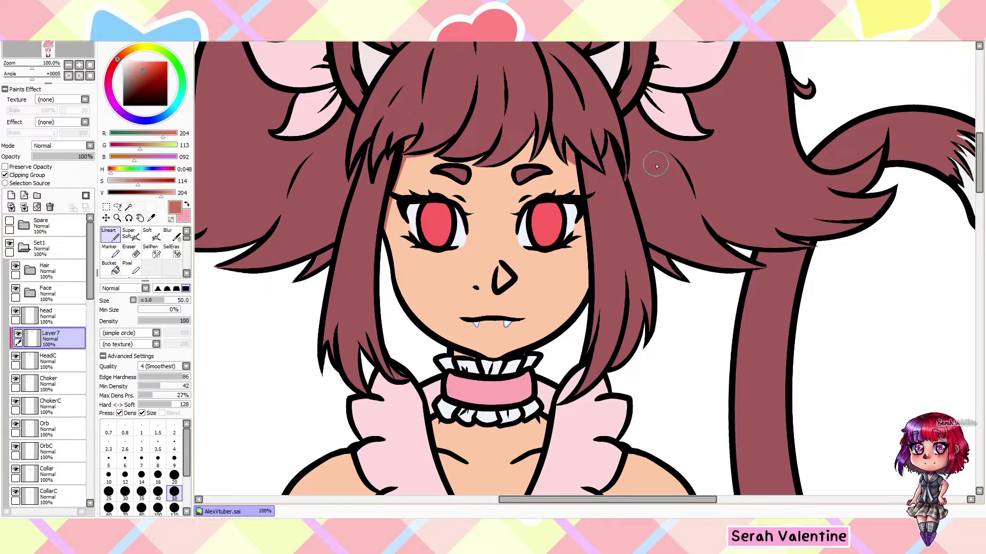
key("ctrl+z")
left_click_drag(554, 126, 432, 134)
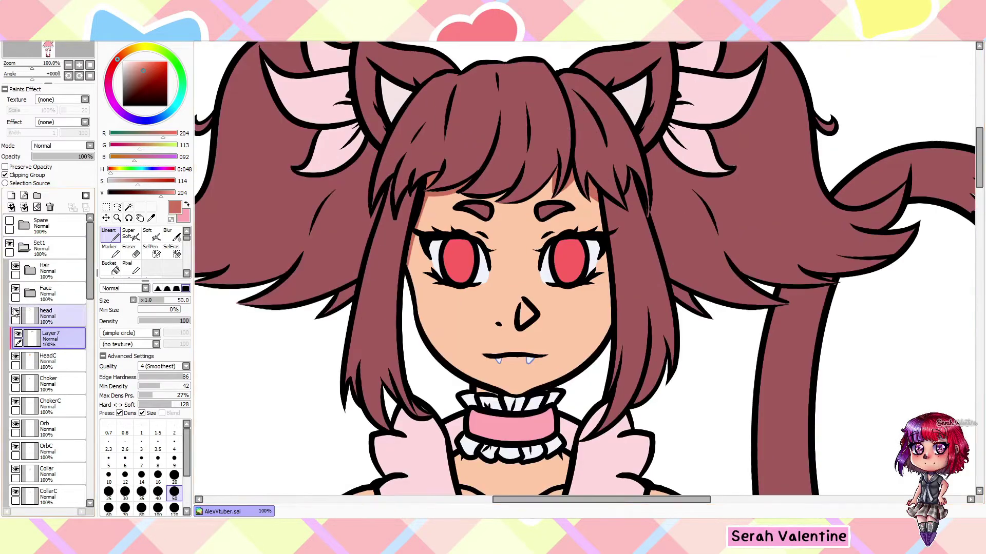
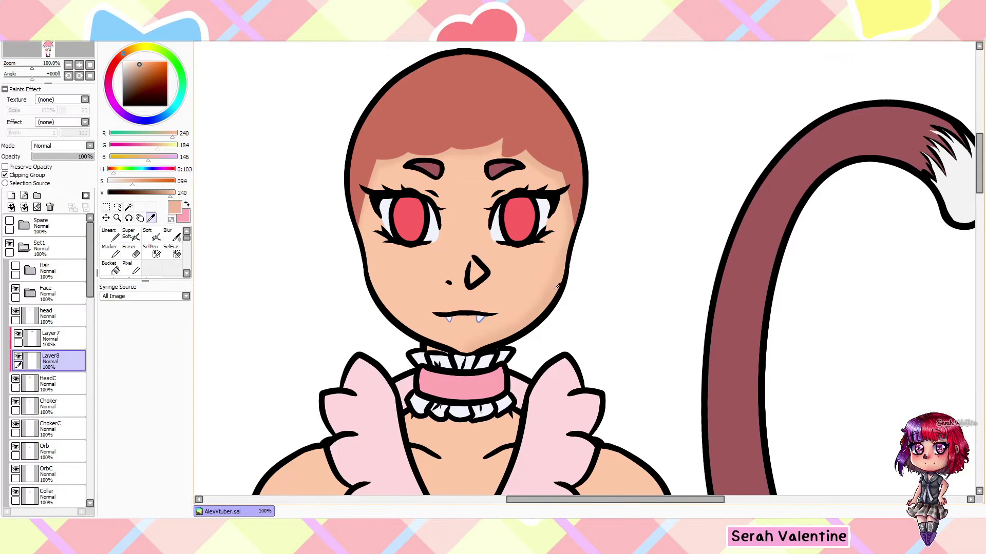
- Show the Hair folder and paint a reddish-brown shadow (RGB 204, 113, 92) over the nose and nostril on a clipping layer above NoseC
left_click(16, 267)
scroll(441, 149, "up", 1)
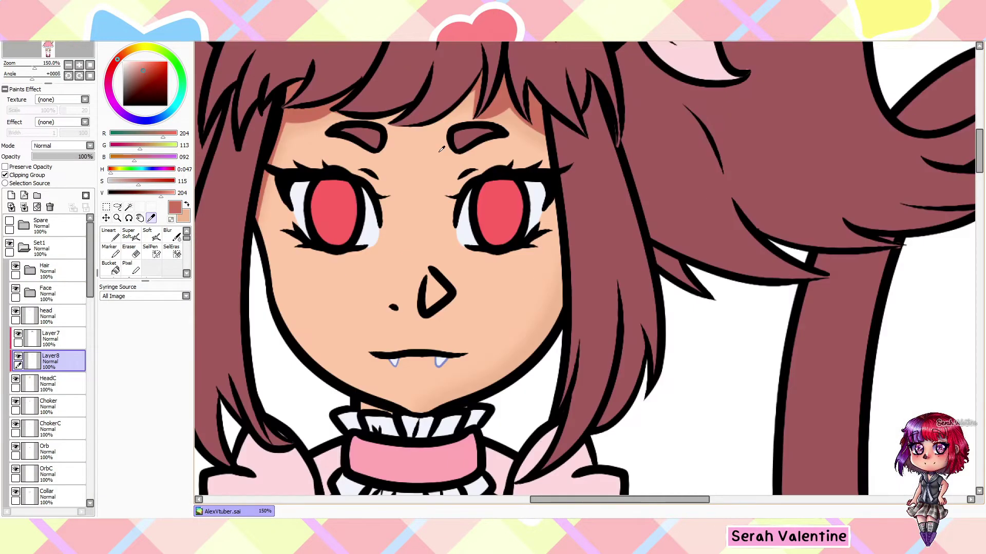
scroll(91, 426, "down", 3)
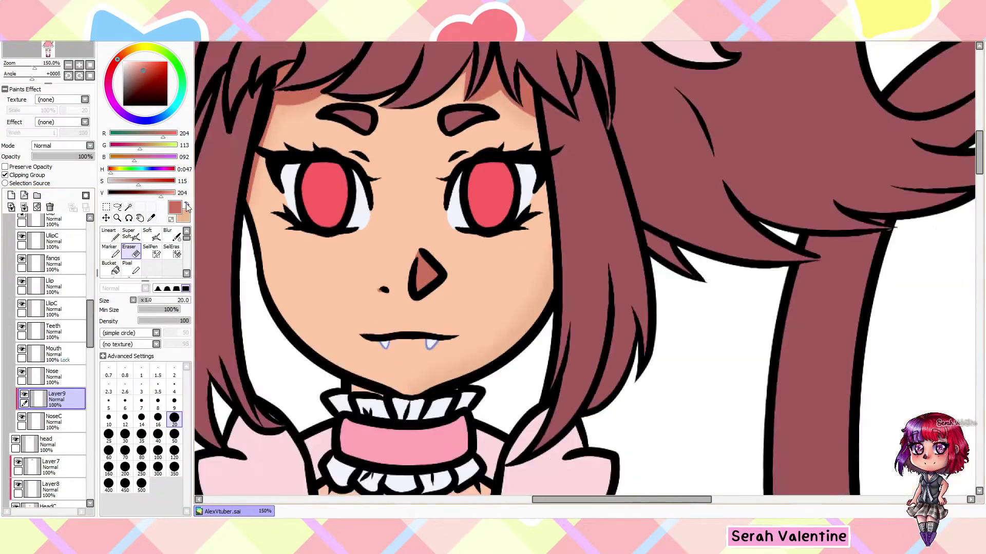
scroll(390, 257, "up", 1)
left_click_drag(377, 290, 405, 284)
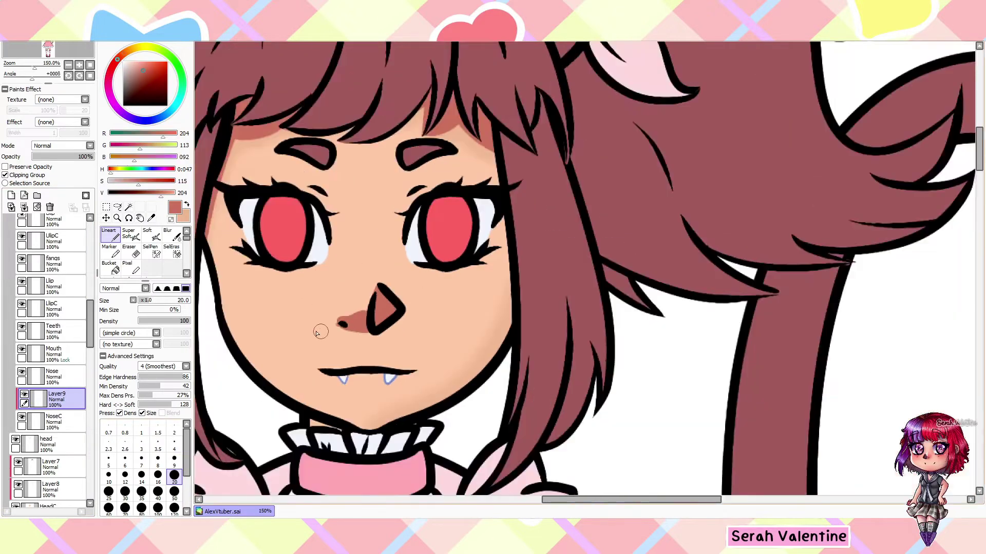
scroll(314, 373, "up", 2)
- Sample the darker skin tone (RGB 240, 184, 146), add a clipping layer directly above NoseC and blend soft shading around the nose at size 50
left_click(314, 373, "alt")
left_click(12, 195)
left_click(172, 236)
scroll(292, 293, "down", 2)
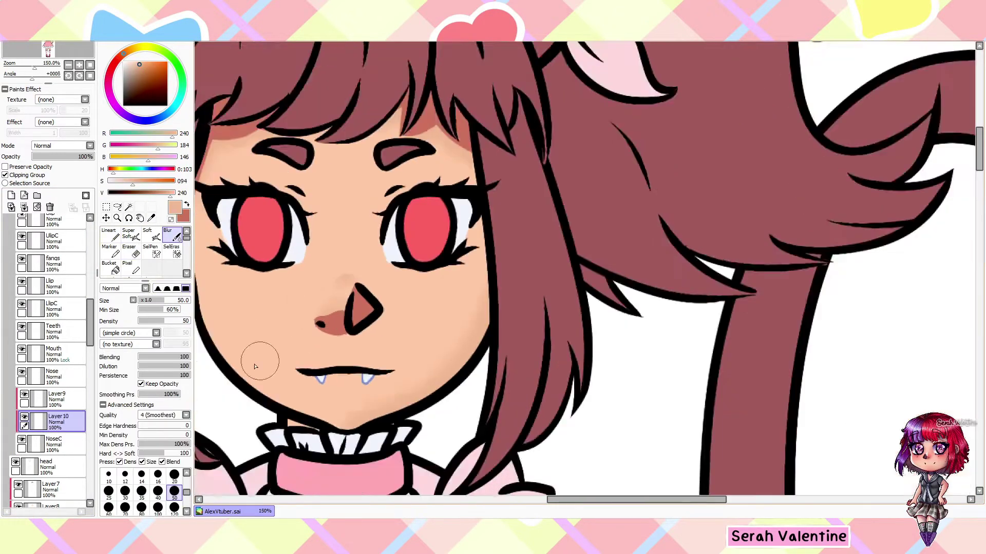
scroll(576, 196, "down", 2)
- Hide the teeth, fang and lip layers and shade the upper mouth in lavender (RGB 146, 161, 240) on a Multiply clipping layer above Mouth
left_click(128, 233)
scroll(407, 352, "up", 2)
scroll(528, 84, "down", 1)
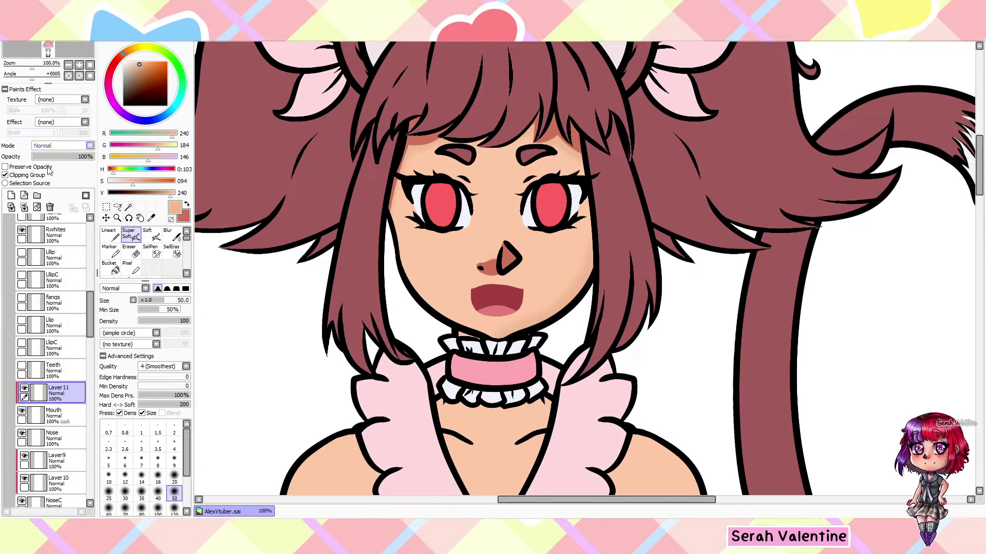
scroll(360, 283, "up", 4)
key("e")
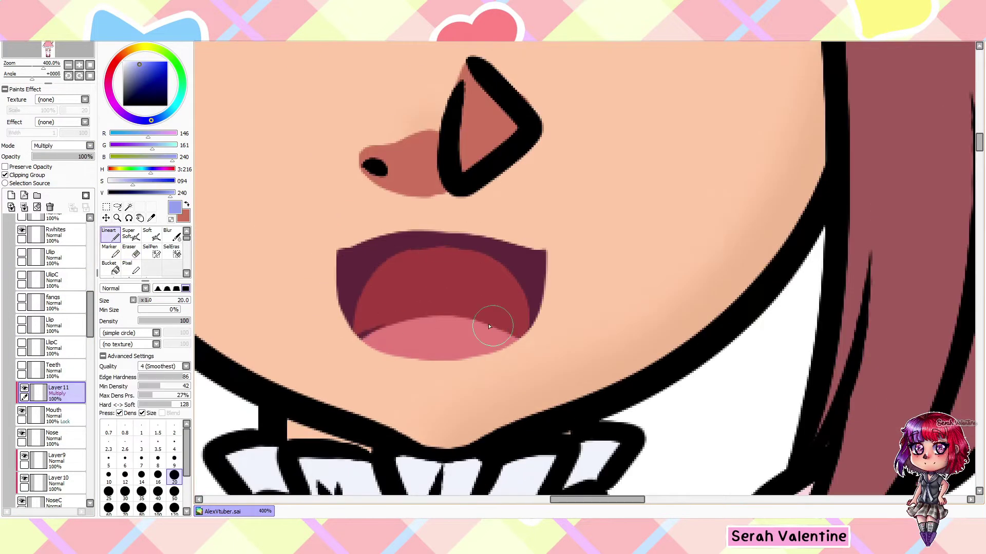
scroll(540, 187, "down", 2)
- Shade the upper edge of the teeth in lavender on a Multiply clipping layer and show the lip layers again
left_click(11, 207)
key("n")
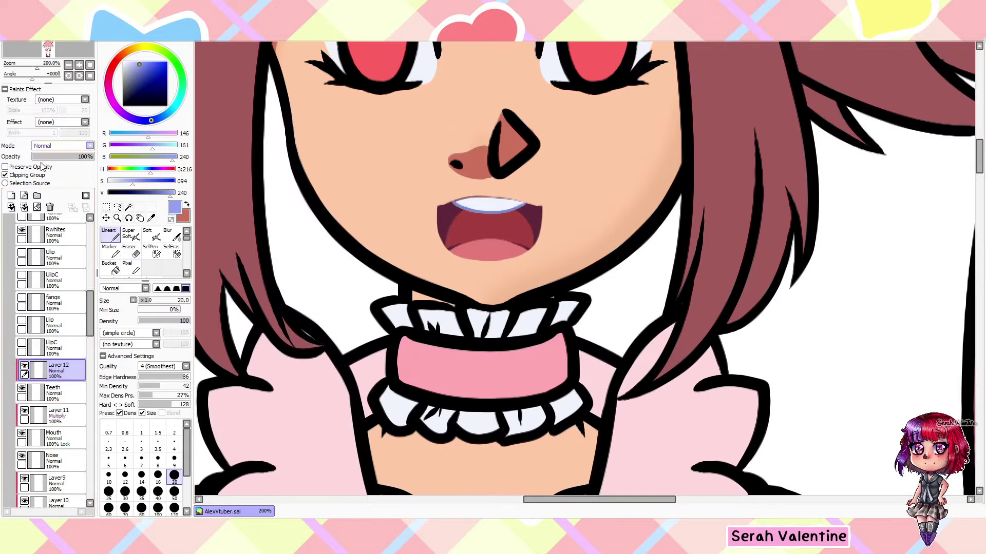
left_click(22, 319)
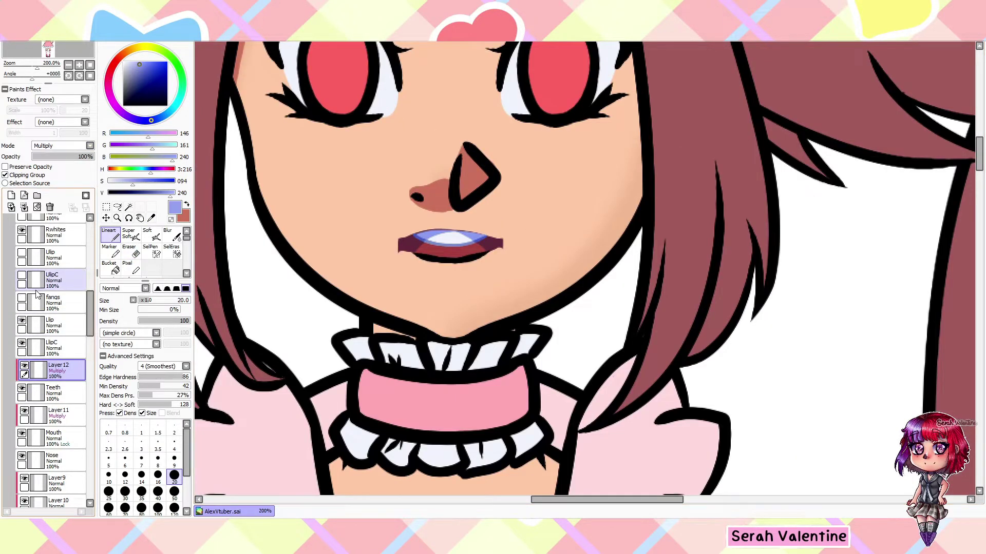
left_click(21, 275)
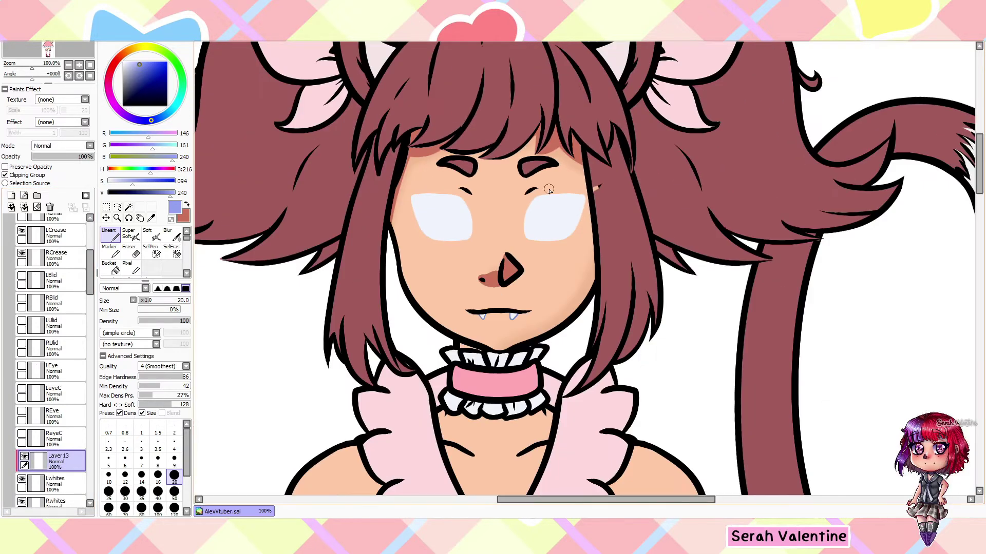
- Edge one eye white with lavender and pink (RGB 240, 146, 146) on a clipping layer above Lwhites and blur the colours
left_click_drag(521, 290, 595, 207)
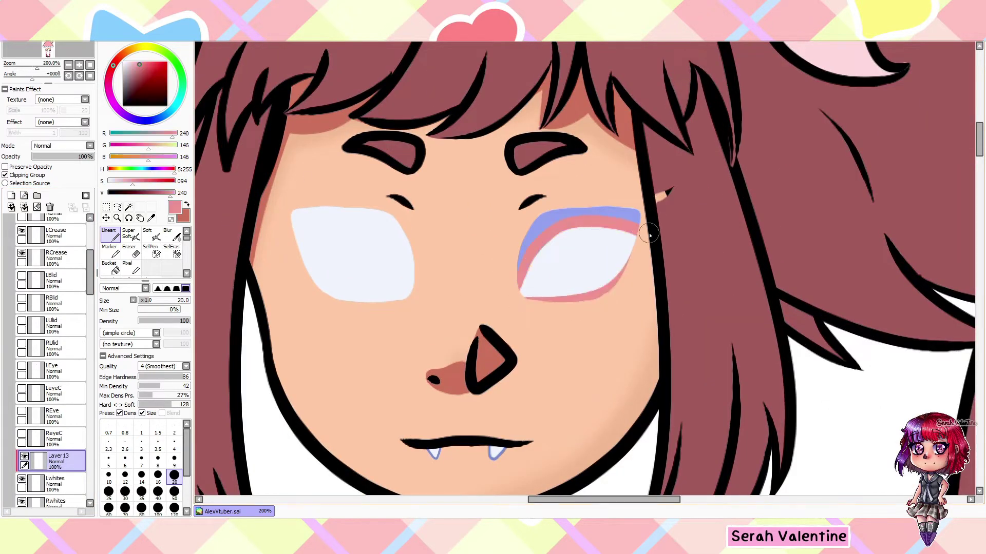
key("b")
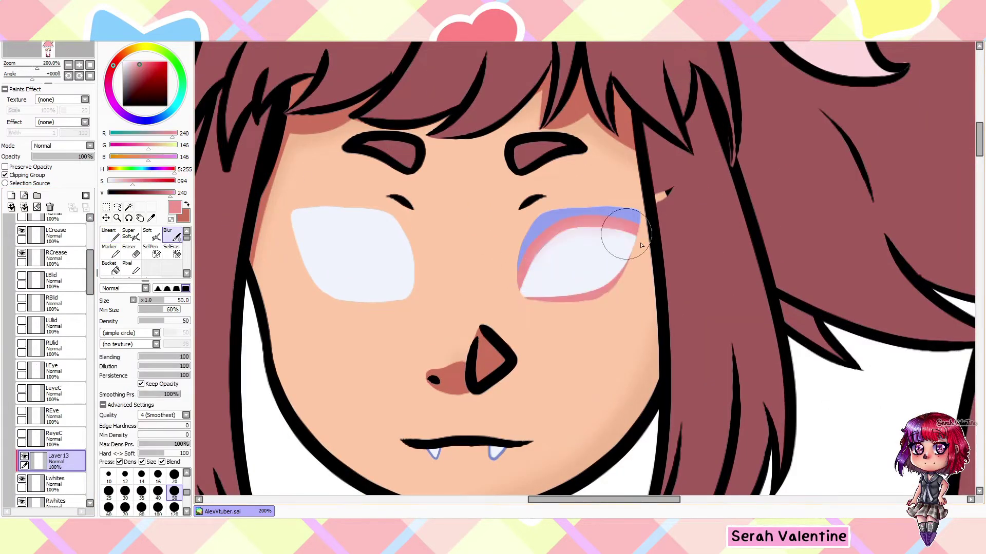
scroll(495, 298, "down", 4)
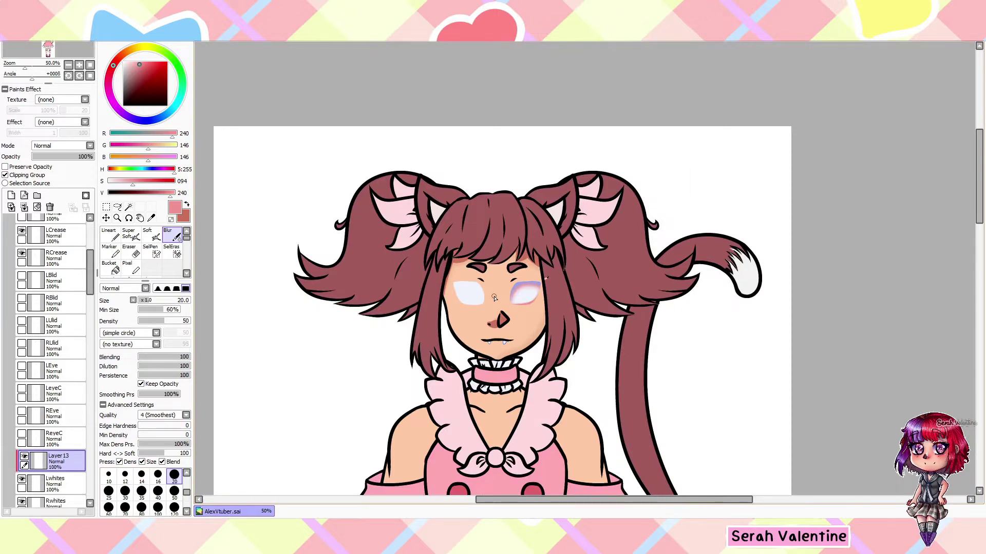
- Undo the last blur and deepen the eye white's shading with blue (RGB 103, 101, 194) and dusty red (RGB 194, 101, 101)
scroll(494, 298, "up", 3)
key("ctrl+z")
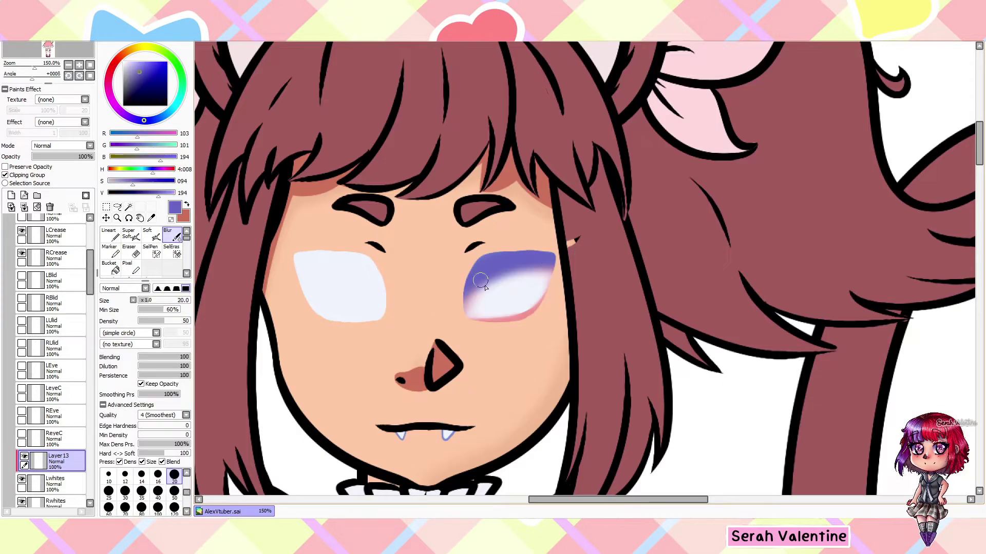
left_click_drag(398, 313, 421, 318)
scroll(513, 267, "down", 3)
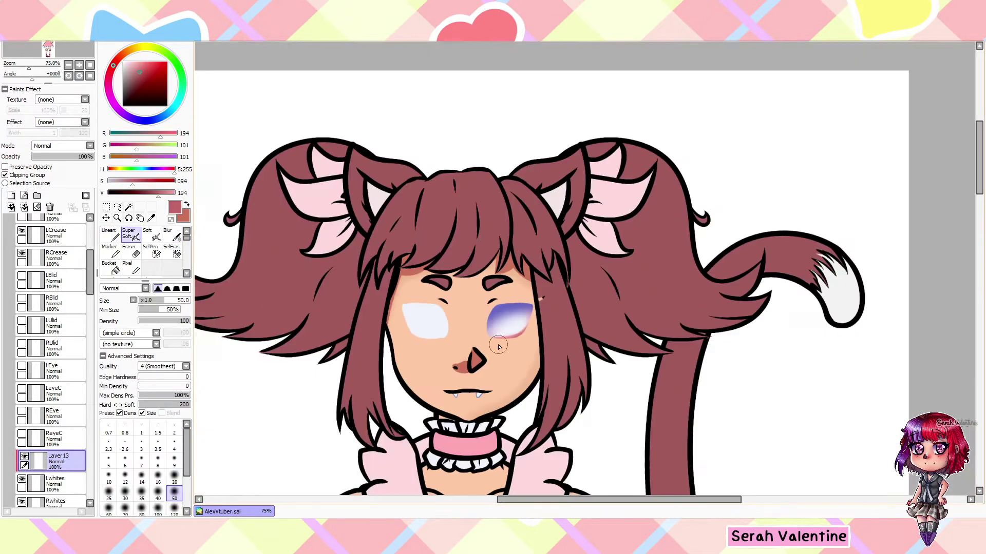
- Paste a copy of the eye shading, flip it horizontally onto the other eye and clip it to the Rwhites layer
scroll(513, 267, "up", 3)
key("ctrl+v")
key("ctrl+t")
left_click_drag(580, 241, 495, 239)
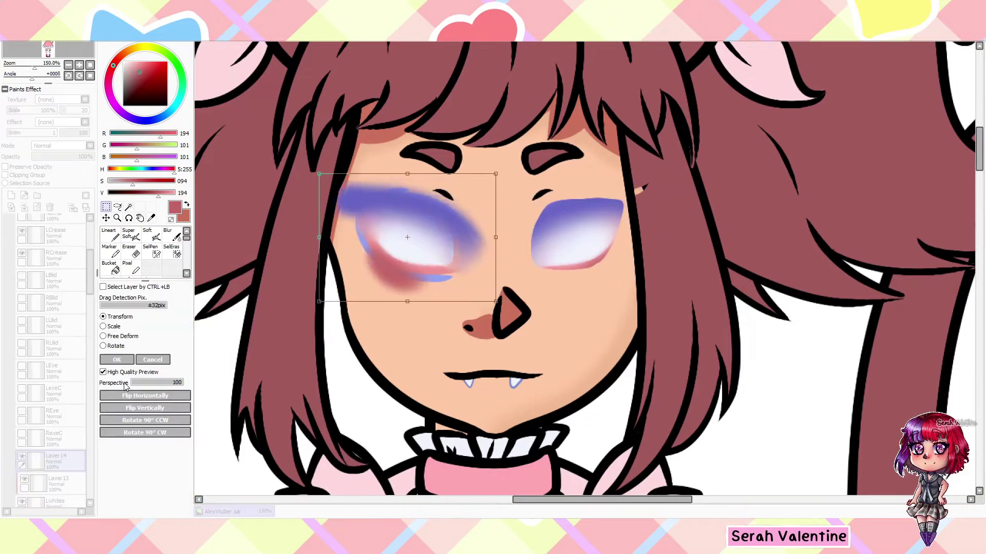
left_click(117, 360)
left_click_drag(52, 461, 51, 506)
left_click(5, 175)
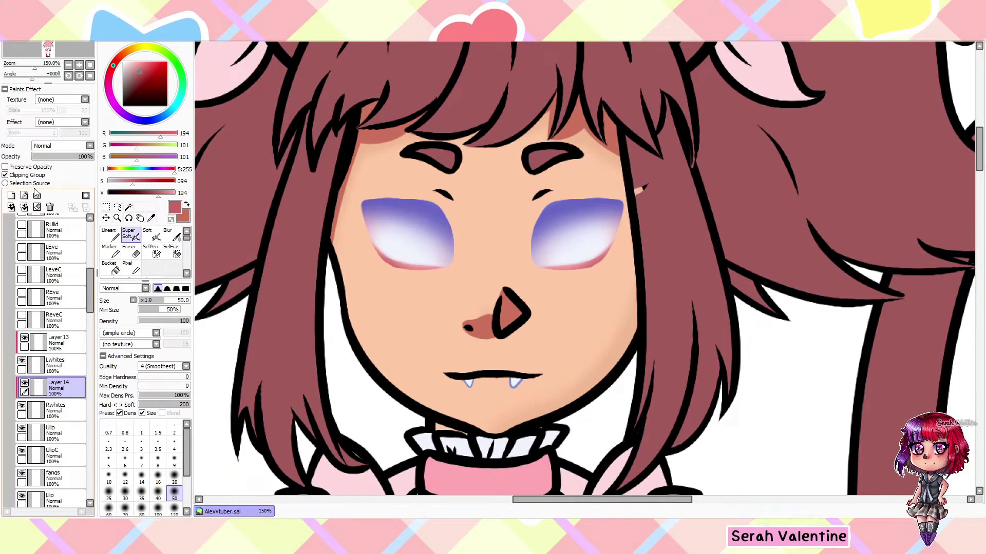
- Show the LEye, LeyeC, REye and ReyeC layers while the eyelid layers stay hidden
scroll(514, 266, "down", 3)
scroll(51, 359, "up", 3)
left_click_drag(21, 216, 22, 306)
scroll(443, 174, "up", 3)
left_click_drag(22, 397, 22, 238)
scroll(513, 267, "down", 3)
scroll(514, 267, "up", 4)
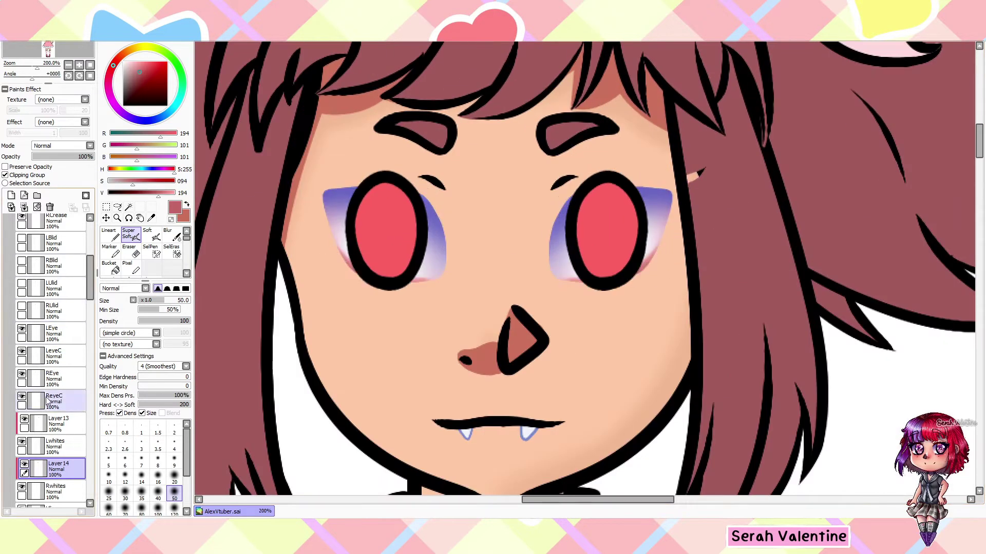
- Add a clipping layer above ReyeC and paint the upper iris and radiating marks in dark red (RGB 166, 23, 23) with Lineart size 9
left_click(48, 401)
key("ctrl+shift+n")
left_click(109, 233)
left_click(150, 76)
left_click_drag(354, 215, 413, 233)
scroll(347, 291, "up", 2)
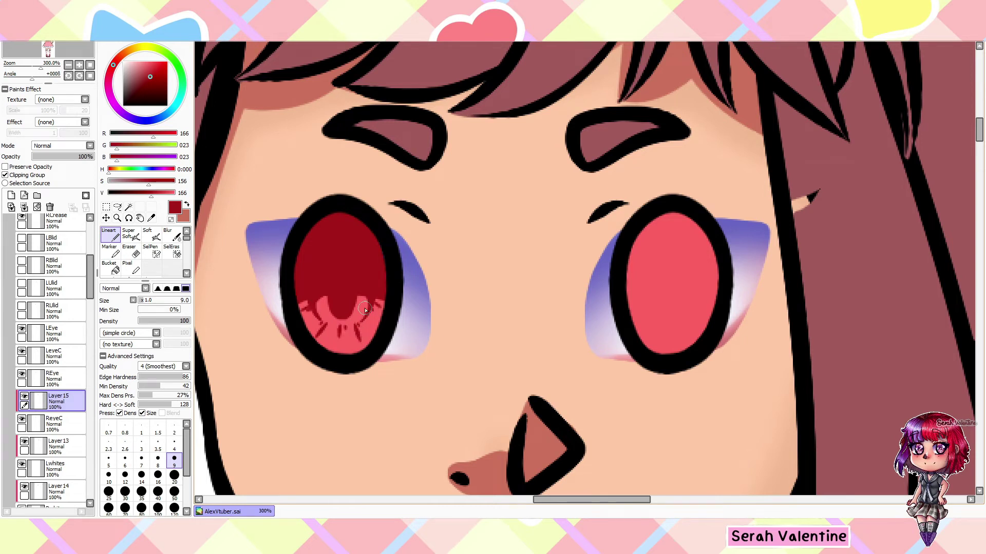
- Preserve the dark red layer's opacity, fade the upper iris to black and sample the iris colour (RGB 253, 97, 97)
left_click_drag(328, 221, 341, 231)
left_click(54, 424)
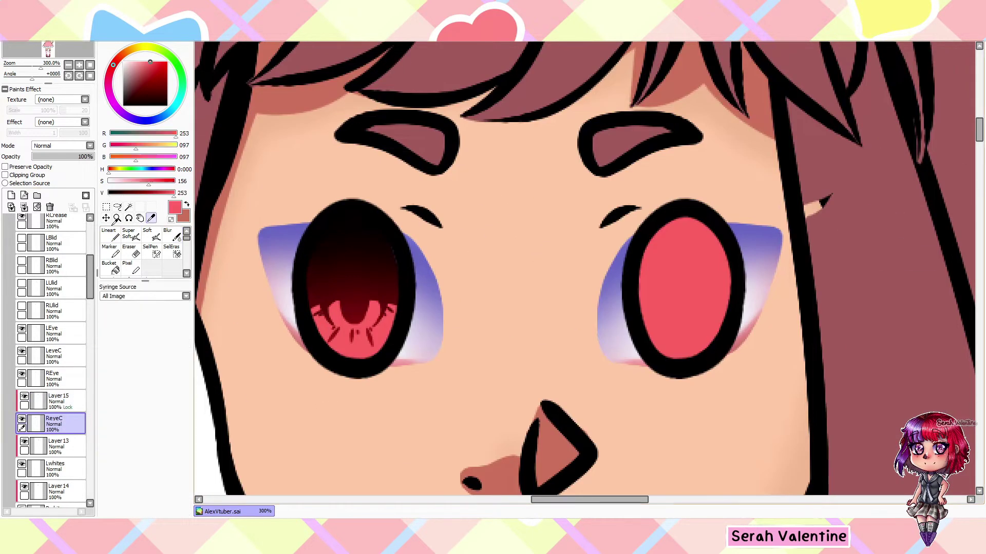
scroll(553, 123, "down", 3)
scroll(554, 123, "up", 3)
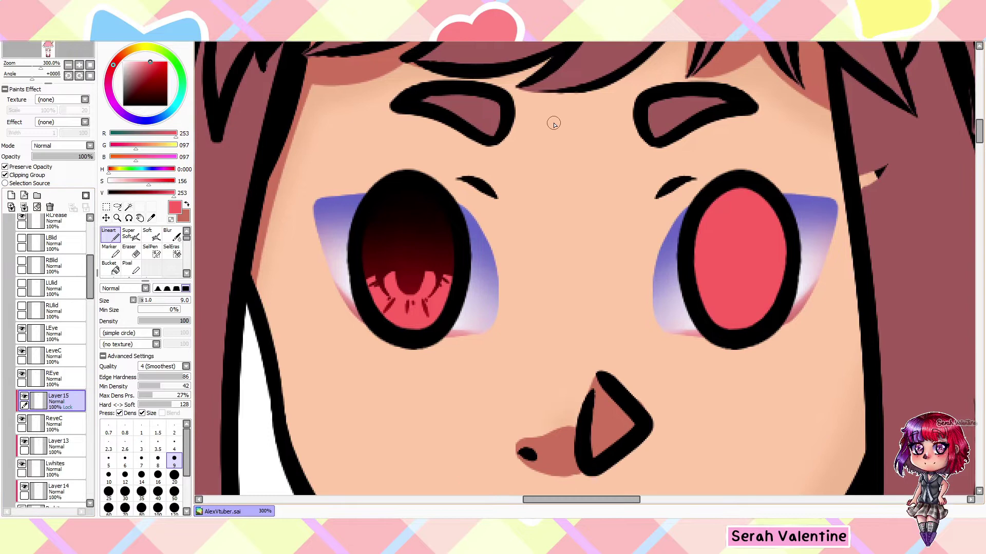
- Draw a narrow black slit pupil with a red outline on a new clipping layer above the dark iris shading
left_click_drag(409, 226, 410, 285)
scroll(595, 116, "down", 6)
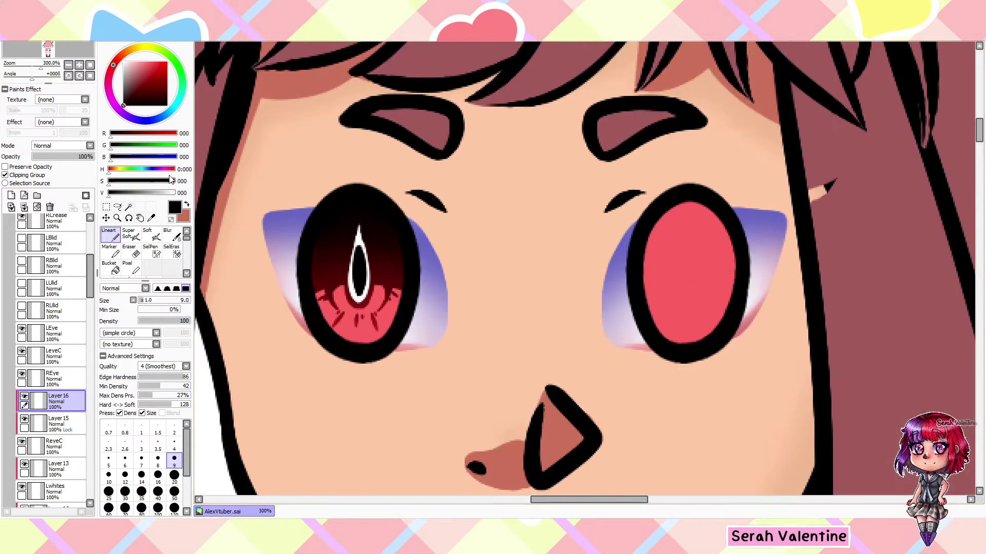
scroll(596, 117, "up", 6)
left_click(111, 195)
scroll(489, 213, "down", 6)
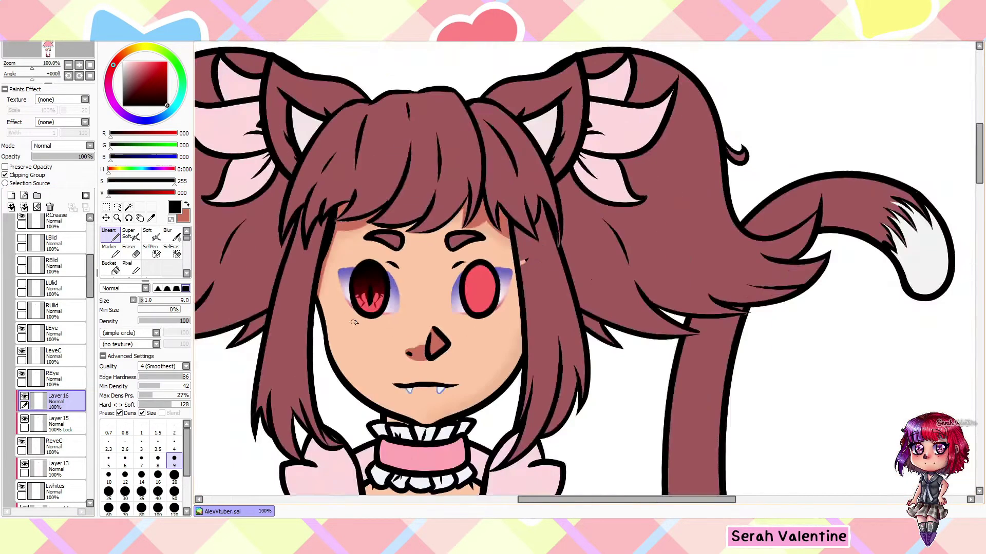
scroll(490, 214, "up", 7)
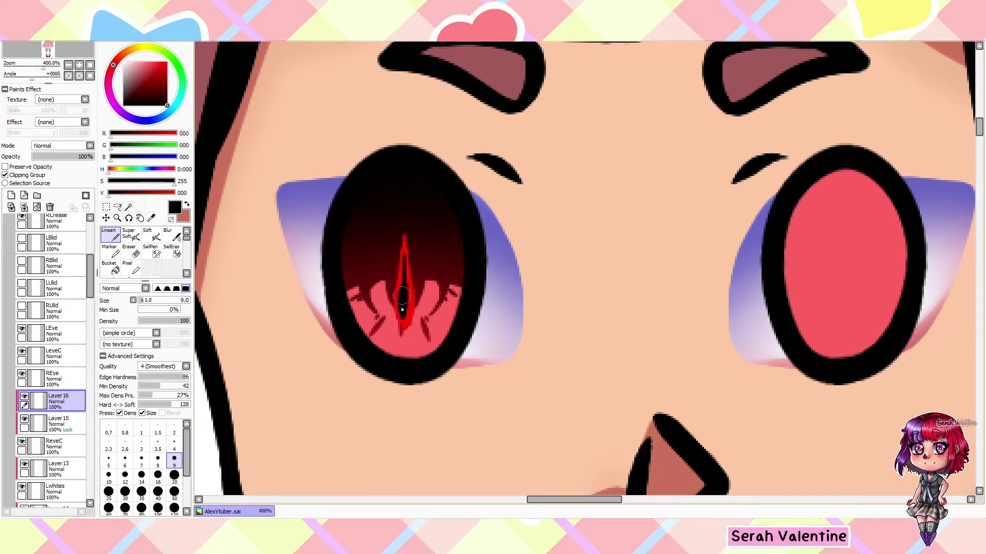
left_click_drag(401, 310, 404, 252)
scroll(368, 378, "down", 7)
- Paint white highlights on the upper and lower iris on a new Luminosity clipping layer above the pupil
scroll(393, 190, "up", 6)
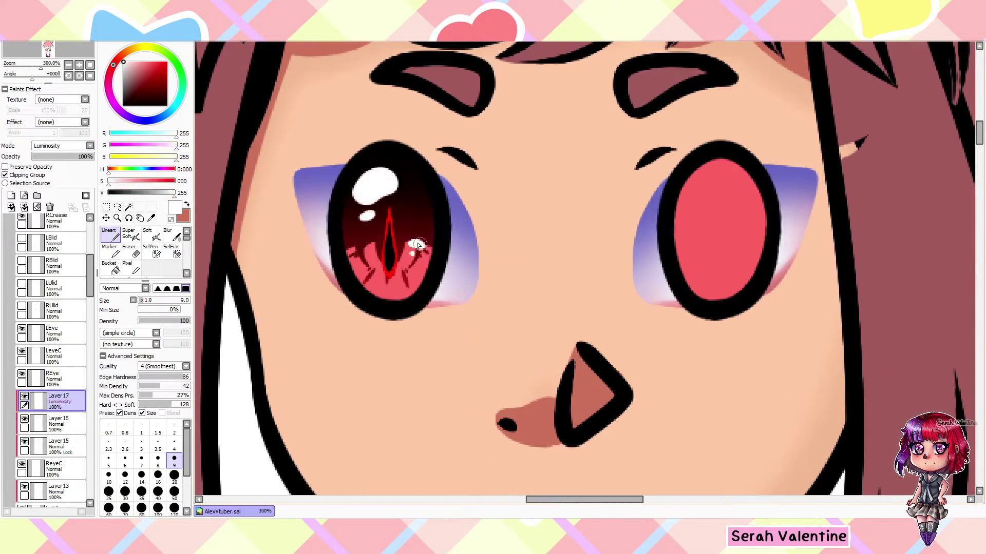
scroll(594, 81, "down", 7)
scroll(539, 248, "up", 6)
- Add purple (RGB 140, 0, 255) on a Screen layer at 69% opacity and magenta streaks (RGB 236, 0, 255) on a Luminosity layer in the iris
left_click(11, 195)
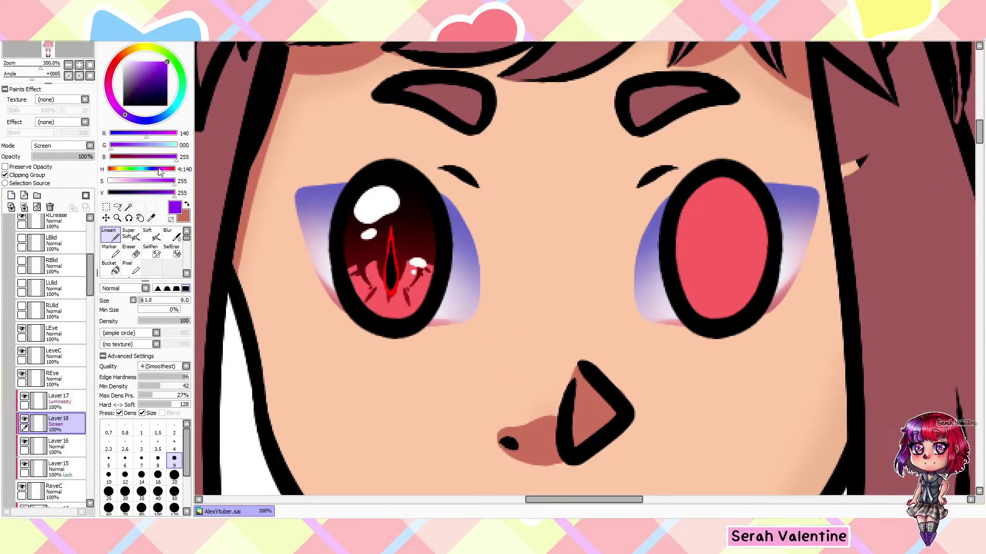
scroll(416, 249, "down", 6)
left_click_drag(93, 157, 75, 157)
left_click(11, 195)
scroll(348, 280, "up", 6)
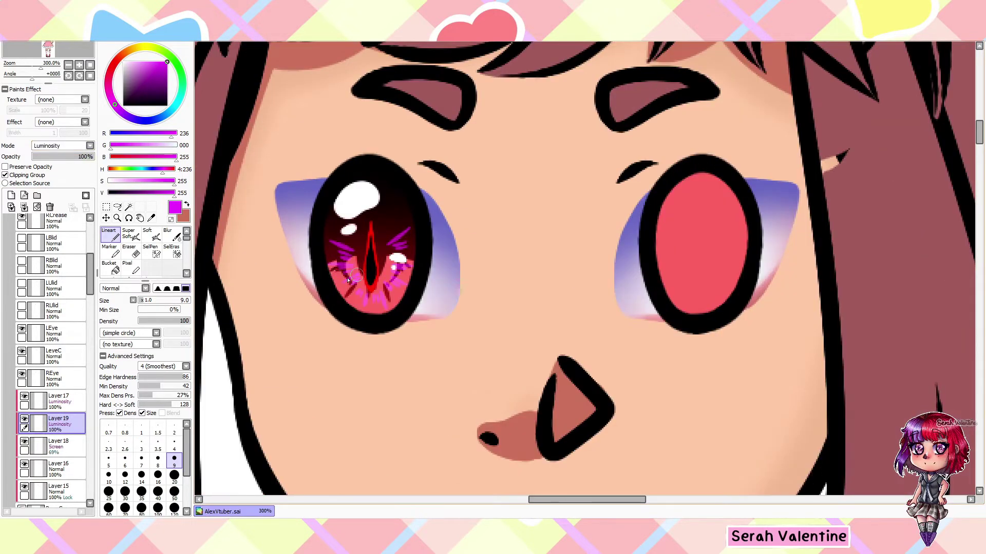
- Paint pale pink (RGB 249, 187, 255) reflections across the upper iris on a Screen clipping layer, blur them and set its opacity to 70%
scroll(367, 188, "up", 1)
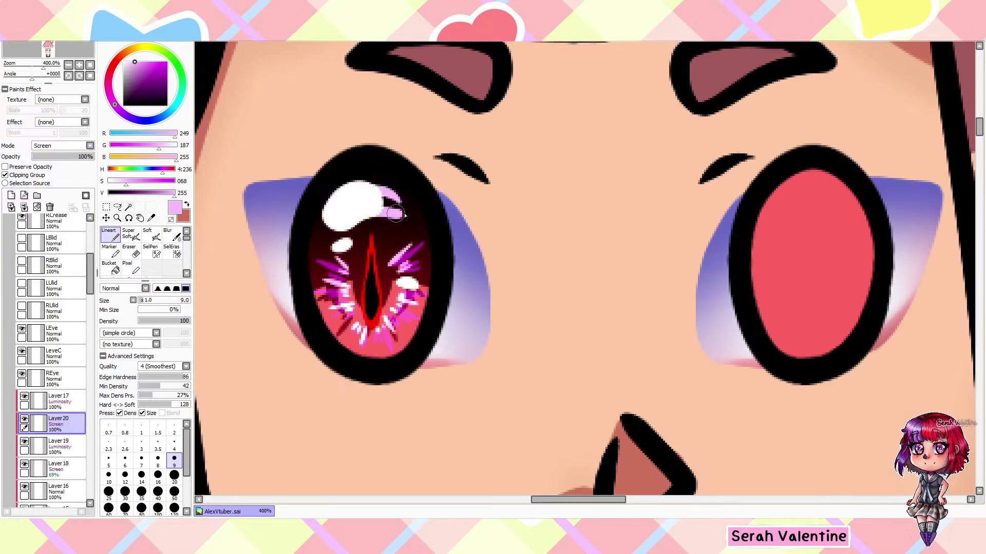
scroll(395, 215, "down", 1)
left_click_drag(329, 187, 334, 220)
key("b")
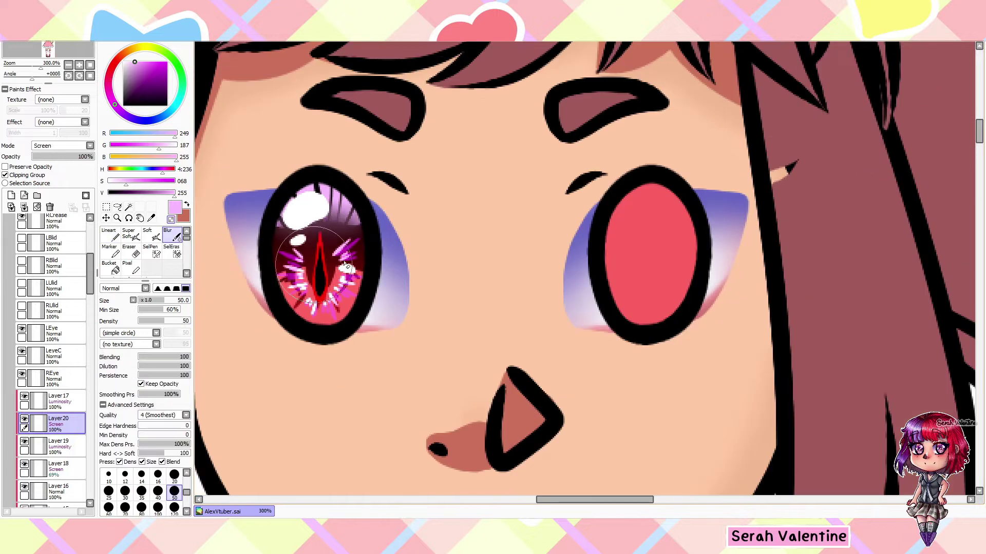
scroll(359, 256, "down", 5)
scroll(359, 256, "up", 3)
left_click_drag(92, 156, 75, 157)
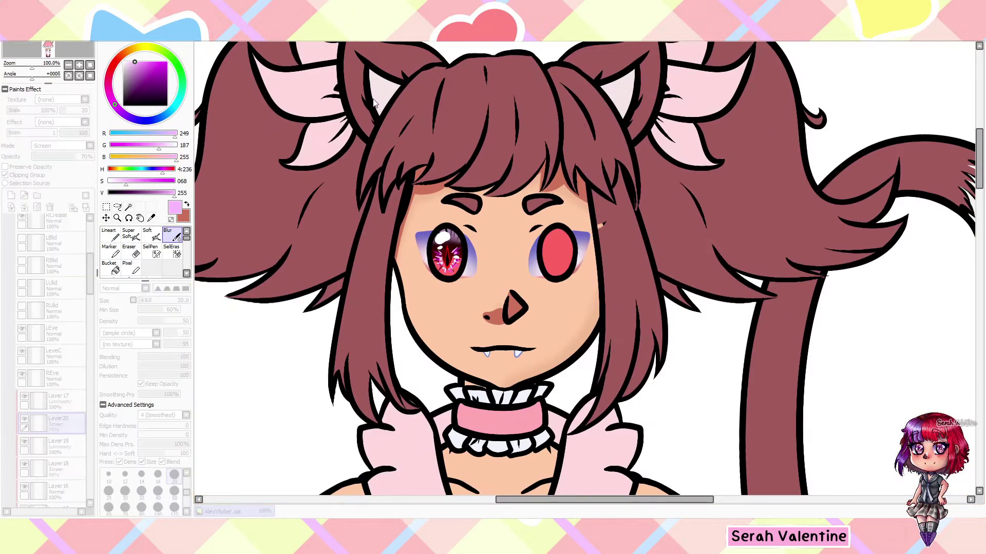
- Add a clipping layer above the pink reflections and touch up the iris with a sampled dark purple (RGB 93, 31, 98)
scroll(253, 124, "up", 2)
scroll(277, 162, "up", 1)
key("ctrl+shift+n")
left_click(377, 221, "alt")
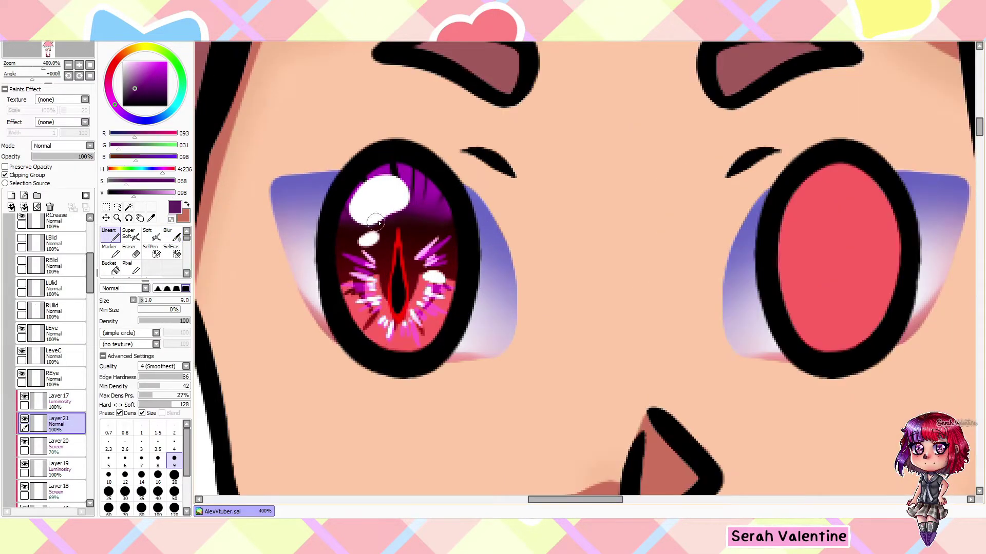
scroll(375, 194, "down", 2)
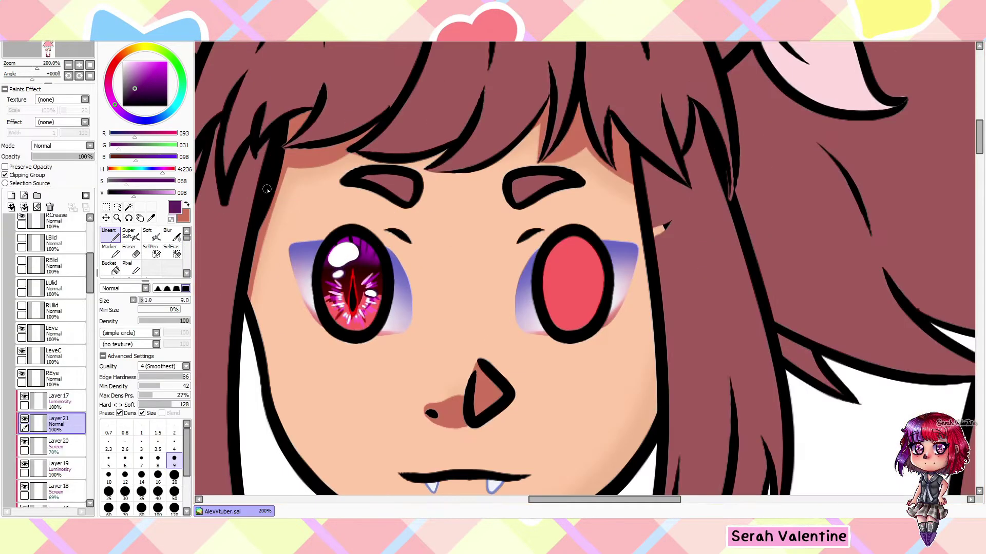
- Select the Luminosity highlight layer and touch up the large white highlight in the upper iris
scroll(376, 231, "up", 1)
left_click(64, 157)
left_click(58, 399)
scroll(359, 231, "down", 3)
scroll(359, 216, "up", 3)
left_click_drag(411, 170, 452, 206)
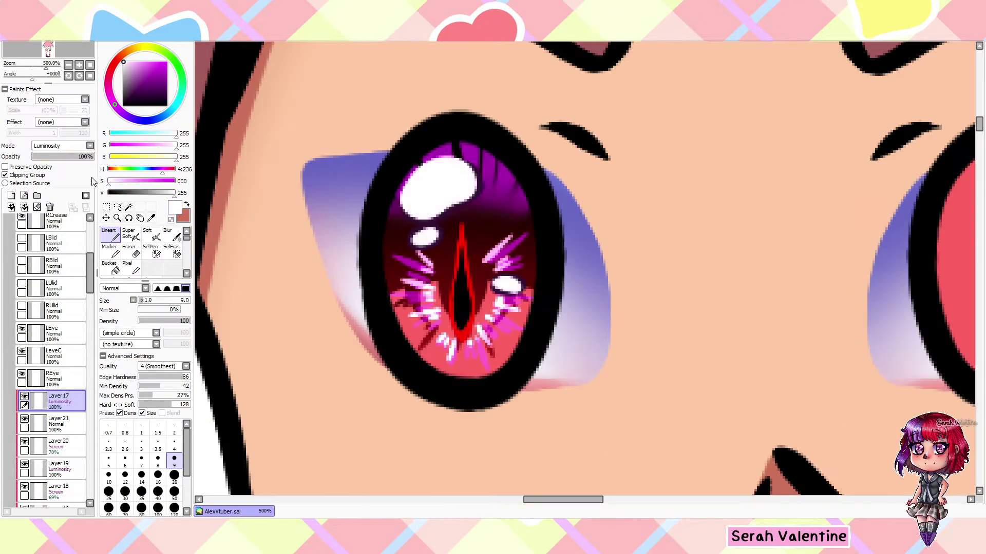
scroll(367, 200, "down", 1)
scroll(366, 199, "up", 1)
scroll(366, 200, "down", 3)
scroll(366, 199, "up", 2)
- Add a clipping layer directly above ReyeC and paint a soft white glow in the lower iris with Super Soft at size 50
key("ctrl+shift+n")
left_click(130, 234)
scroll(395, 334, "down", 3)
scroll(395, 334, "up", 1)
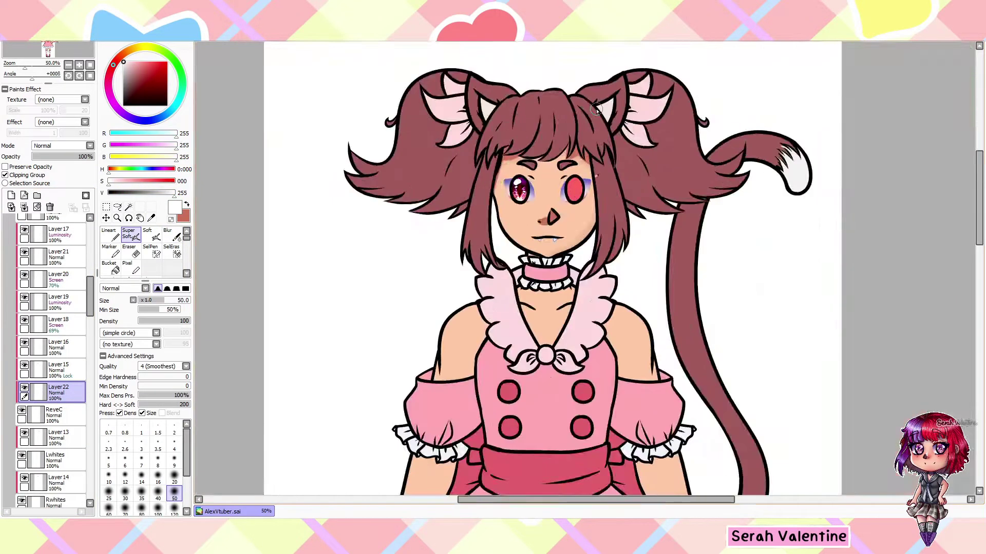
scroll(395, 334, "up", 2)
- Merge the pupil and dark iris layers down into the white glow layer, and the highlights into the dark purple touch-up layer
left_click(58, 348)
scroll(29, 226, "up", 2)
key("ctrl+z")
key("ctrl+z")
key("ctrl+z")
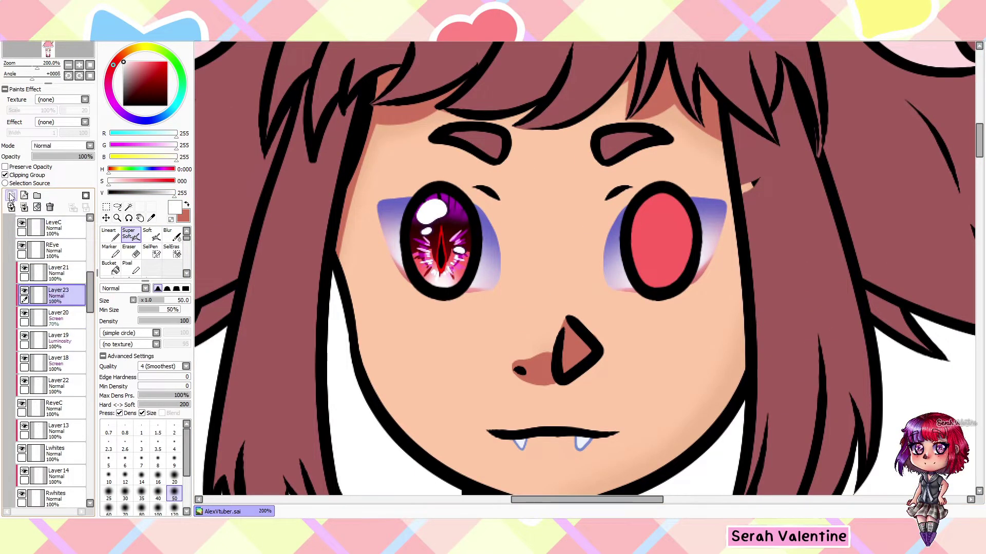
- Merge the pink reflection and magenta streak layers down into the purple Screen layer
left_click(44, 319)
key("ctrl+z")
key("ctrl+z")
key("ctrl+z")
key("ctrl+z")
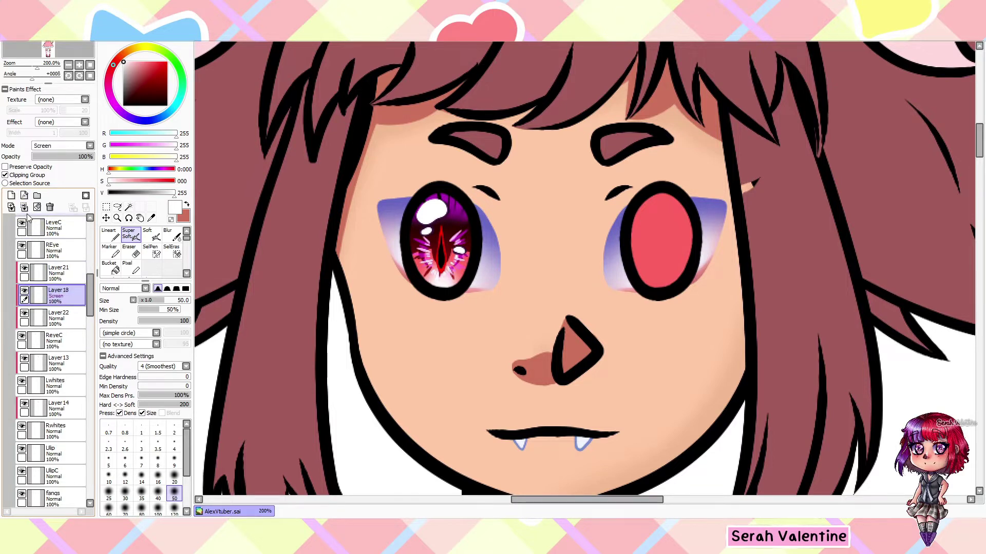
- Paste a copy of the finished iris artwork and position it as a clipping layer over the plain red LeyeC eye
scroll(550, 153, "down", 1)
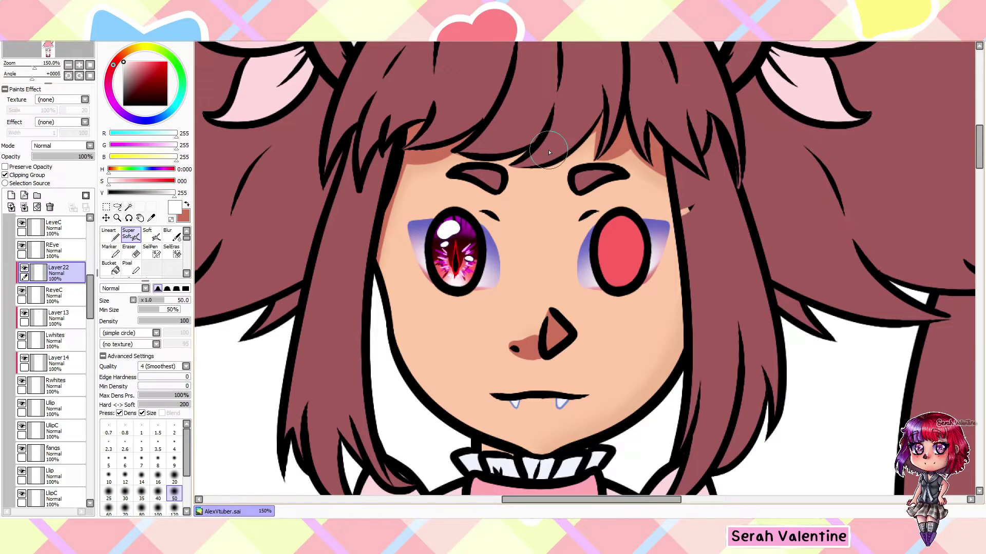
key("ctrl+v")
key("ctrl+t")
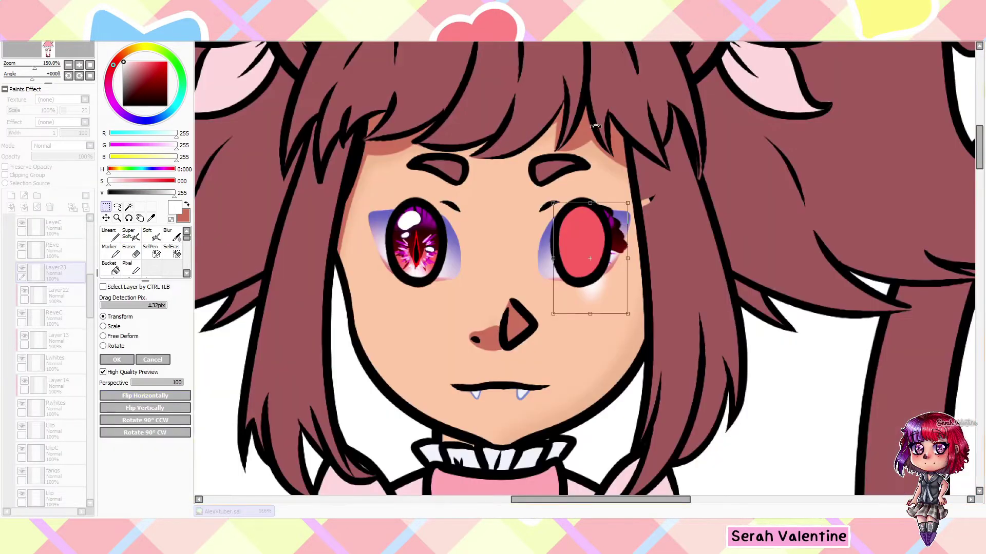
key("Return")
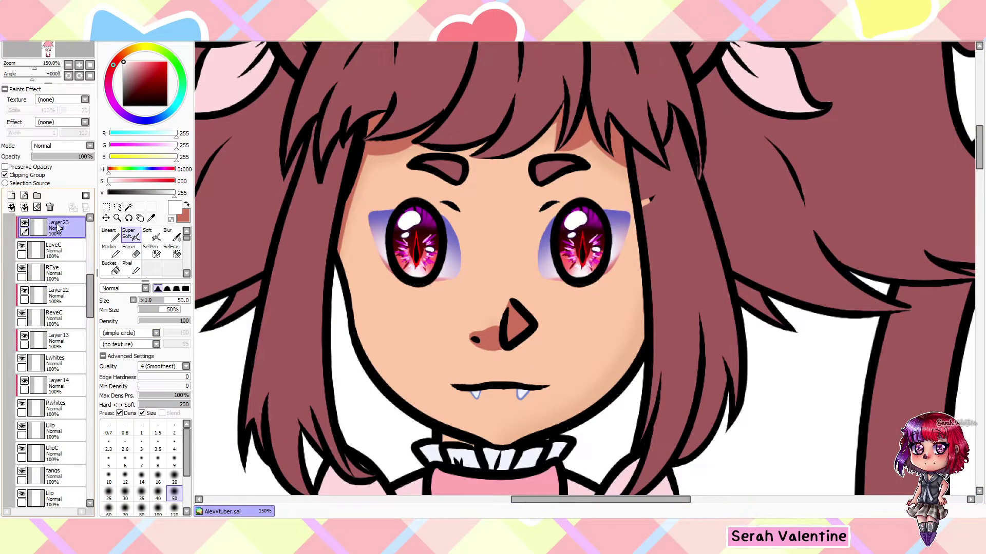
- Hide the Hair and Face folders to expose the bare head
scroll(52, 308, "up", 5)
key("Page_Down")
key("Page_Down")
key("Page_Down")
key("Page_Down")
key("Page_Down")
key("Page_Down")
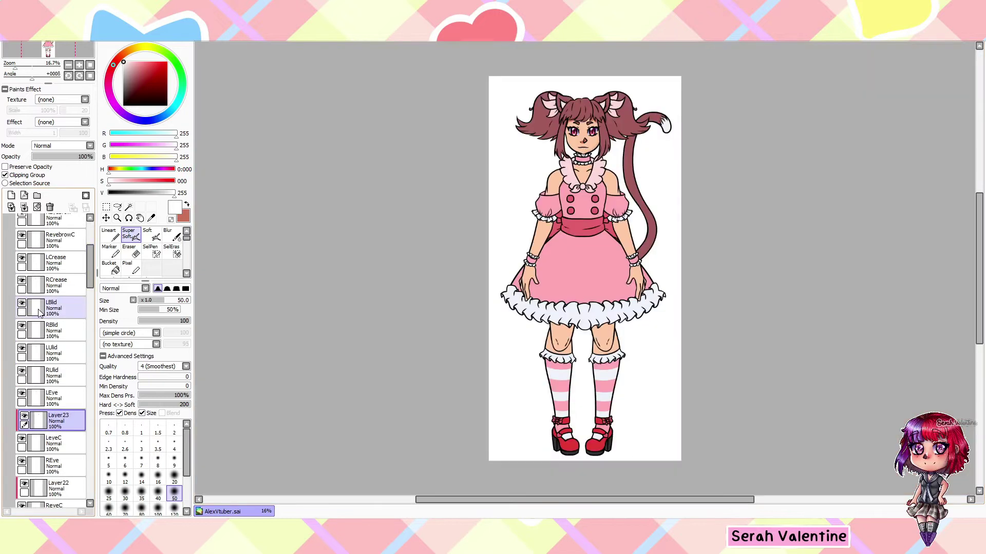
key("Home")
scroll(52, 308, "up", 5)
left_click(15, 267)
left_click(16, 290)
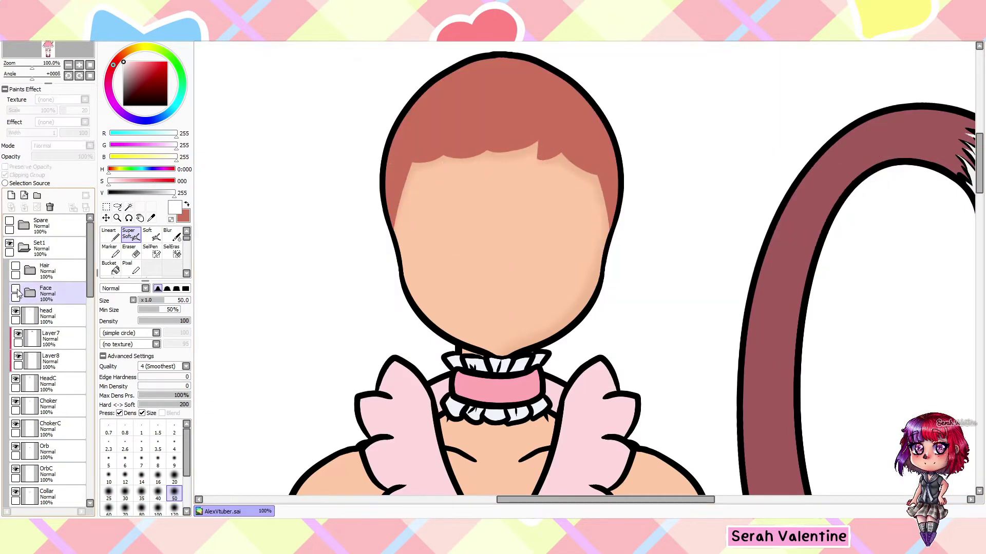
- Show the Face folder again, paint pink blush on both cheeks in a clipping layer above Layer7, and blend it with Blur at size 120
left_click(16, 291)
left_click_drag(407, 245, 422, 239)
key("b")
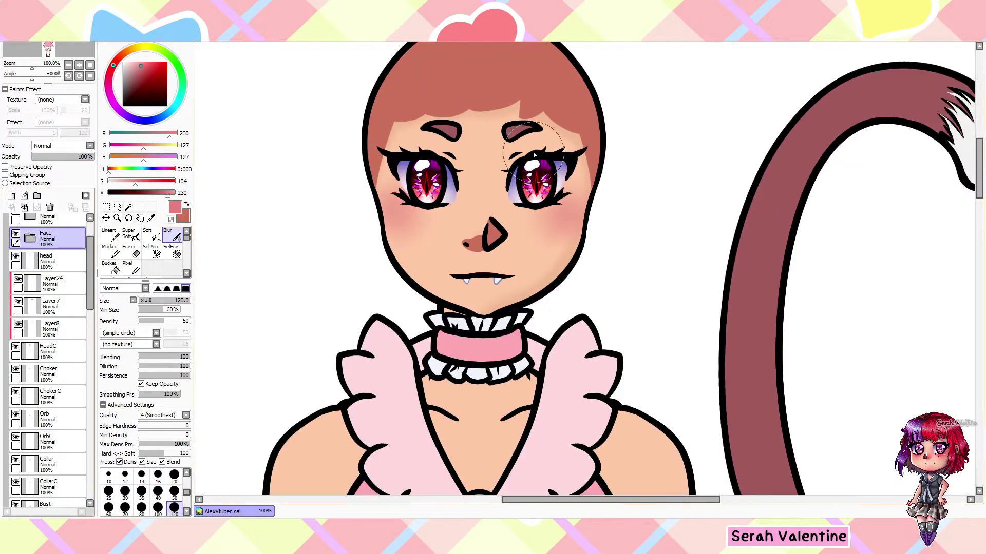
- On a new layer, draw a solid red curved stripe from the eye down the cheek and place a mirrored copy on the other cheek
left_click(11, 195)
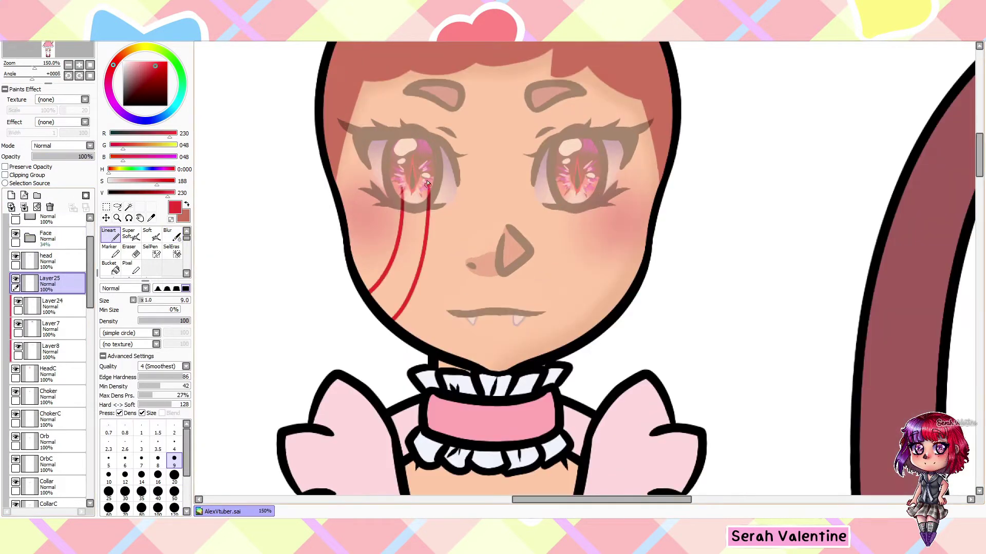
left_click(150, 251)
left_click_drag(410, 175, 359, 339)
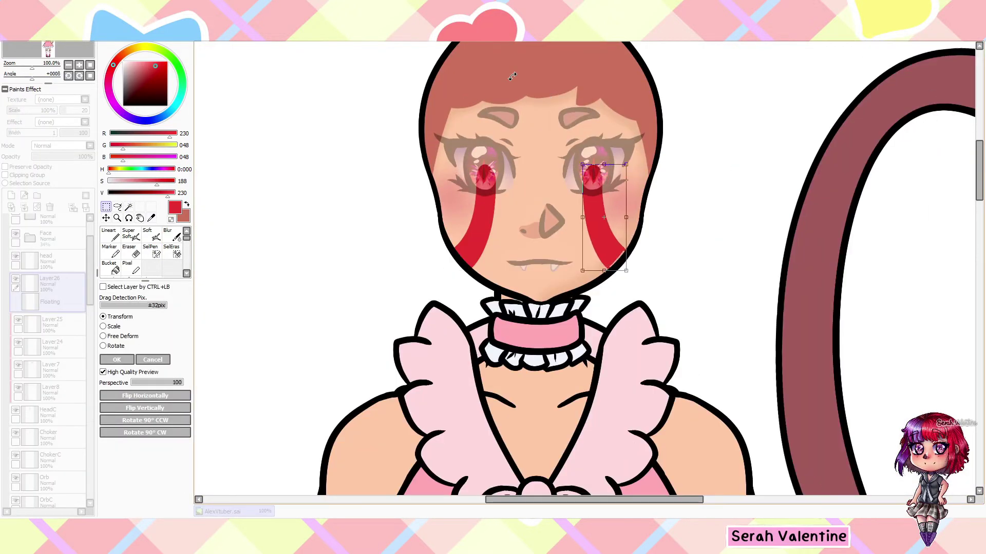
left_click(117, 359)
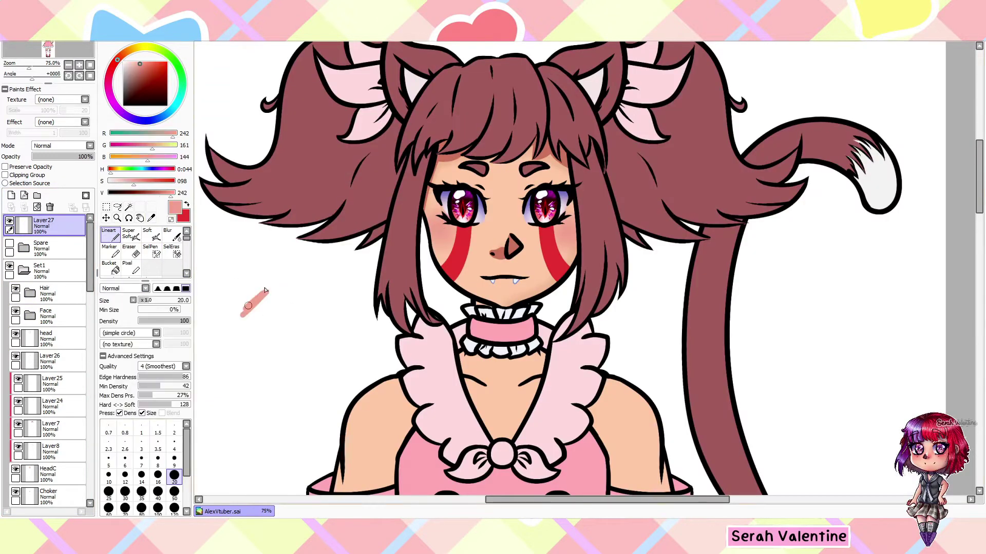
- Paint salmon pink, peach and red-brown skin-shading swatches beside the character on a new top layer
left_click_drag(265, 290, 233, 308)
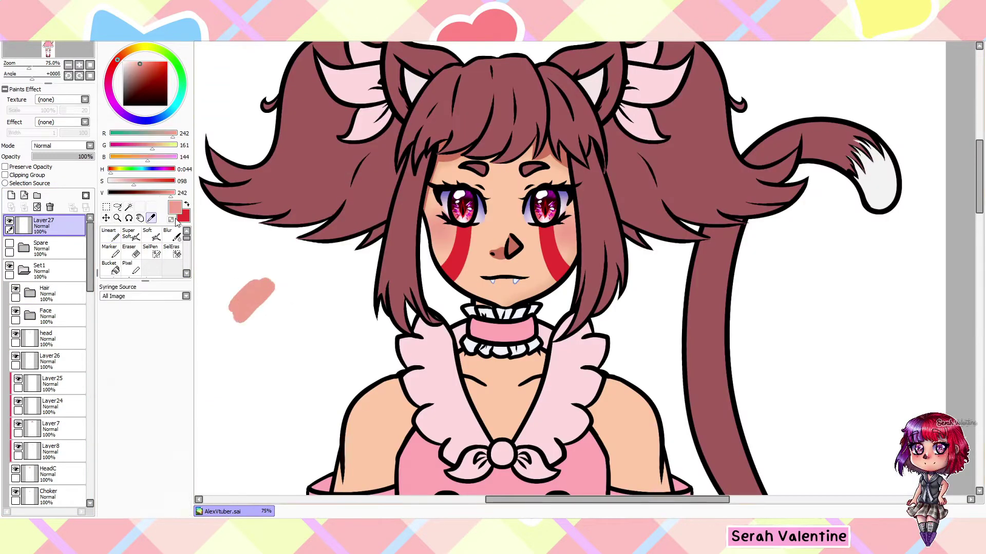
left_click_drag(256, 354, 297, 303)
- Hide the hair, face, head, choker, collar, sleeve and arm layers, and lower the bust fill to 35% opacity over the chest
left_click(15, 288)
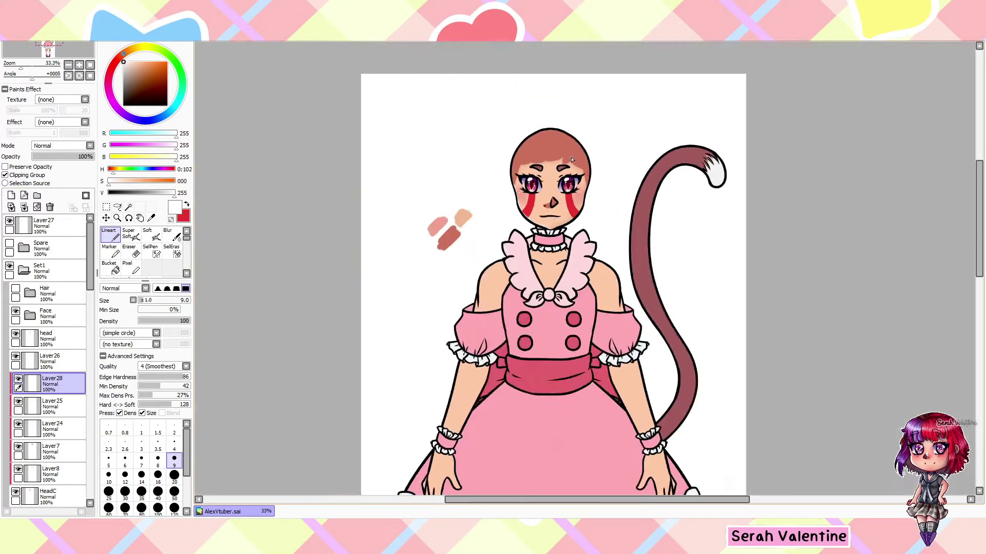
left_click_drag(23, 306, 46, 304)
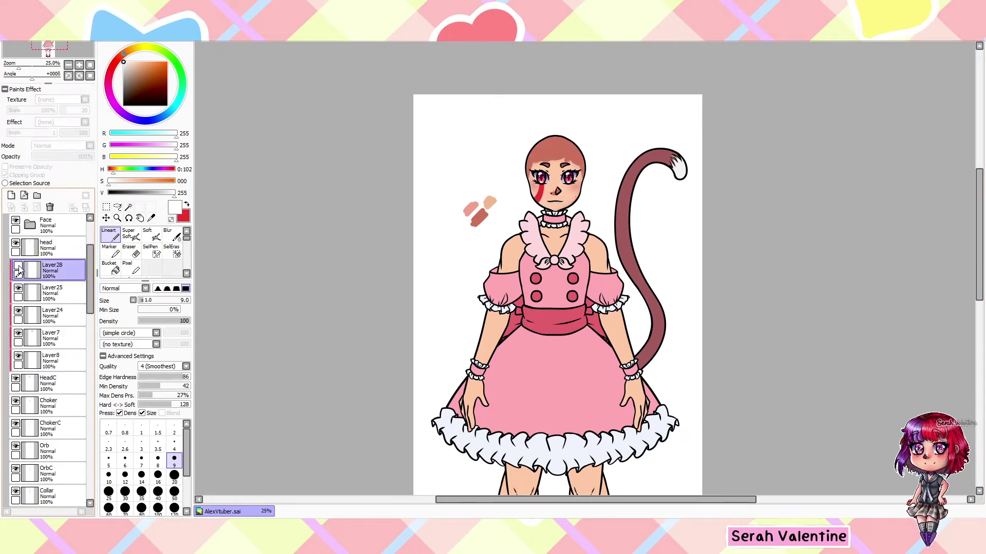
left_click(18, 246)
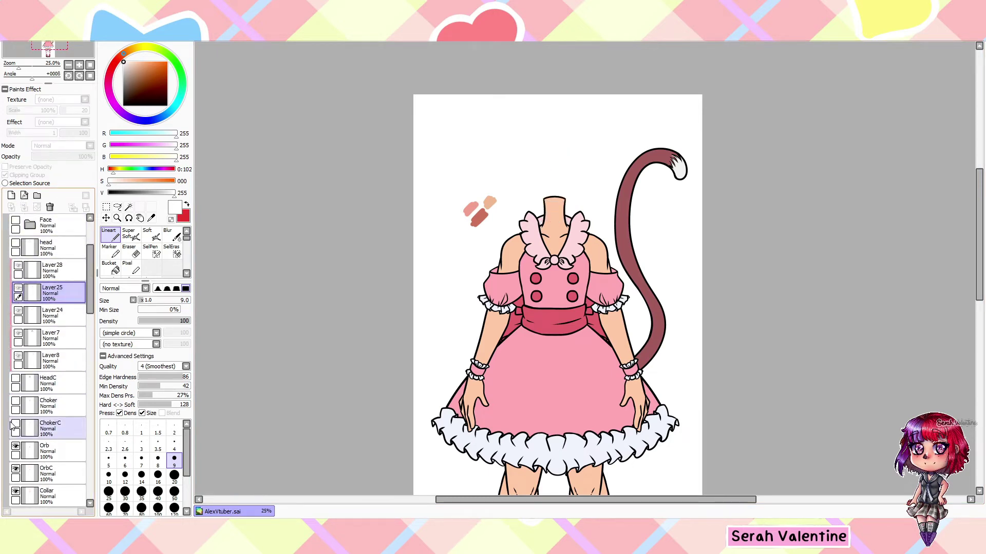
mouse_move(88, 310)
left_mouse_down()
mouse_move(87, 385)
mouse_move(87, 306)
left_mouse_up()
left_click(48, 388)
left_click_drag(82, 156, 58, 162)
left_click_drag(90, 302, 90, 375)
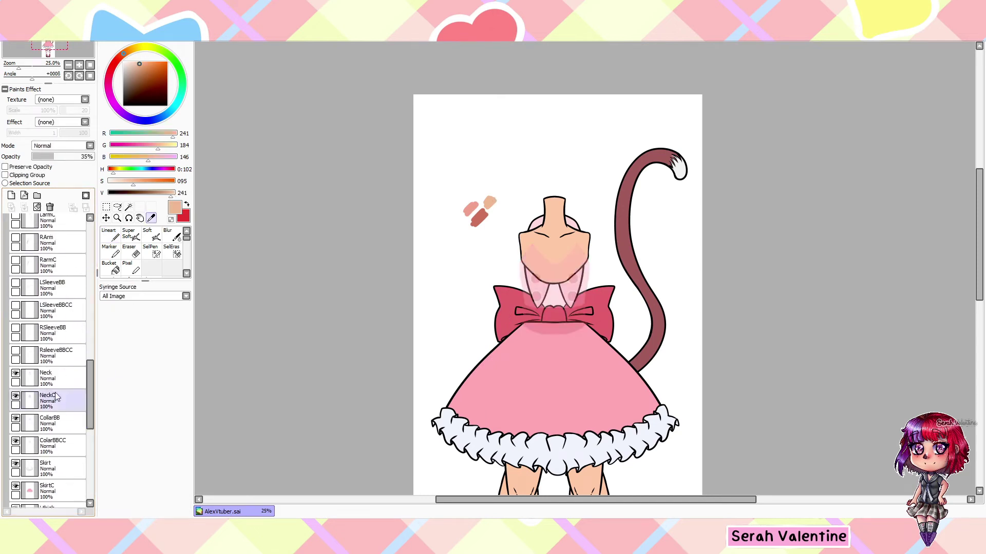
- Add a clipping layer above NeckC, paint peach shading on the neck and chest with Lineart at size 120, and blend it with Blur
left_click(11, 195)
left_click(5, 175)
left_click(109, 233)
key("ctrl+plus")
left_click(158, 465)
left_click_drag(555, 360, 350, 295)
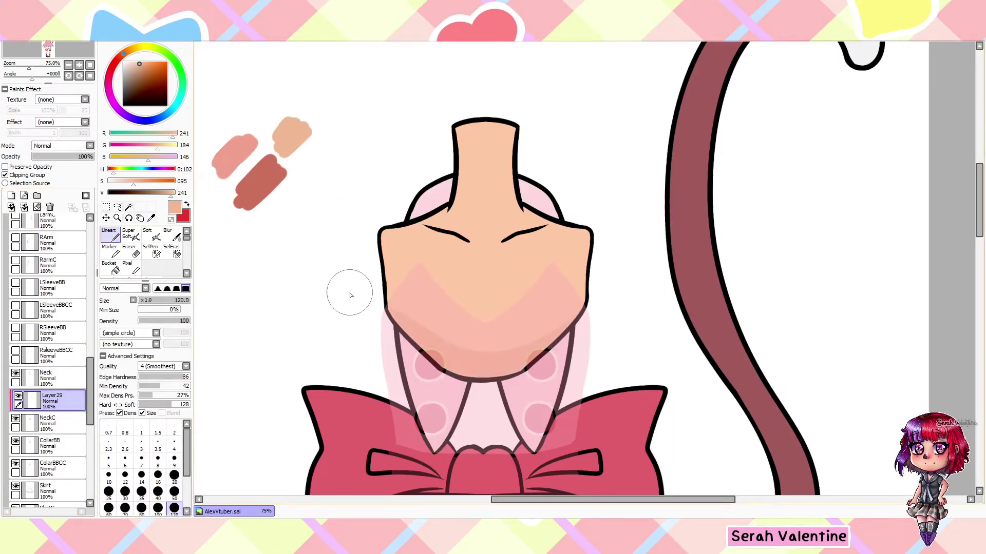
left_click_drag(424, 209, 516, 164)
key("b")
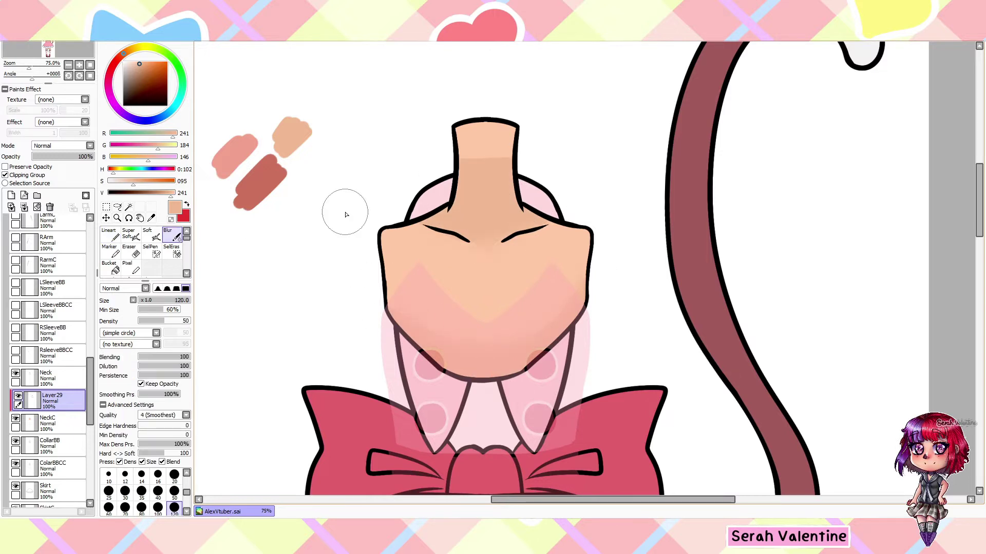
- Pick the red-brown swatch and paint a dark shadow over the neck and a small notch mark between the collarbones
left_click(260, 183, "alt")
left_click_drag(457, 134, 510, 200)
left_click(109, 234)
key("ctrl+minus")
key("ctrl+plus")
key("ctrl+plus")
key("ctrl+plus")
left_click_drag(476, 247, 496, 246)
- Darken the lower edge of the chest with red-brown and blend it into the peach shading with Blur at size 120
key("ctrl+minus")
key("ctrl+minus")
key("ctrl+minus")
key("ctrl+plus")
key("b")
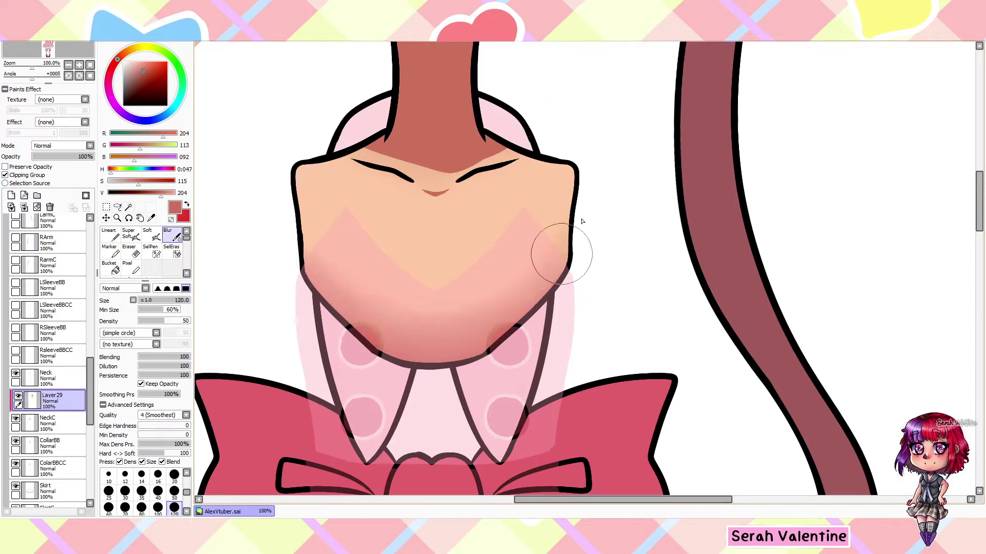
key("ctrl+minus")
key("ctrl+minus")
key("ctrl+minus")
key("ctrl+plus")
key("ctrl+plus")
key("ctrl+plus")
left_click(576, 180, "alt")
key("ctrl+minus")
key("ctrl+minus")
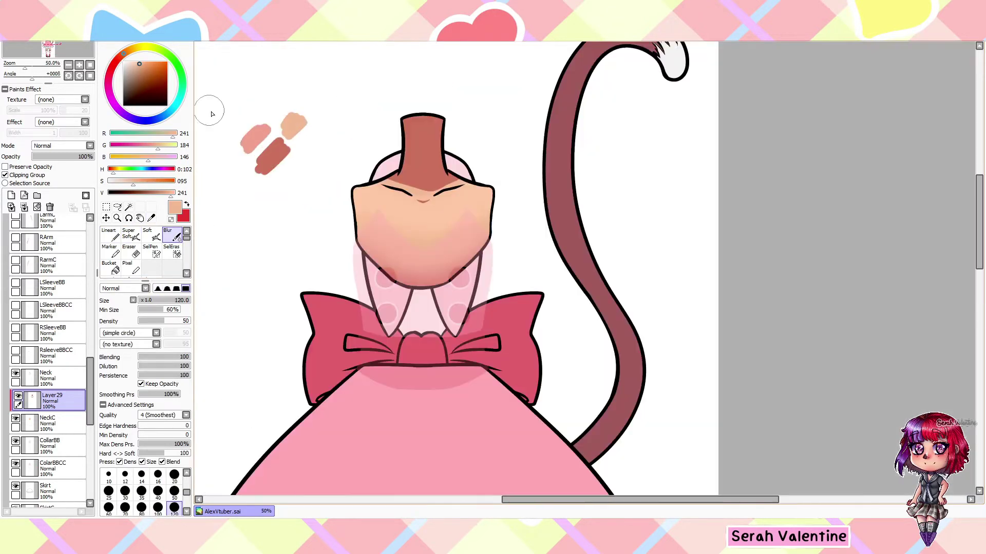
- Hide the bust fill and show the collar layers at 37% opacity over the chest
left_click(18, 396)
scroll(49, 359, "up", 10)
left_click(52, 372)
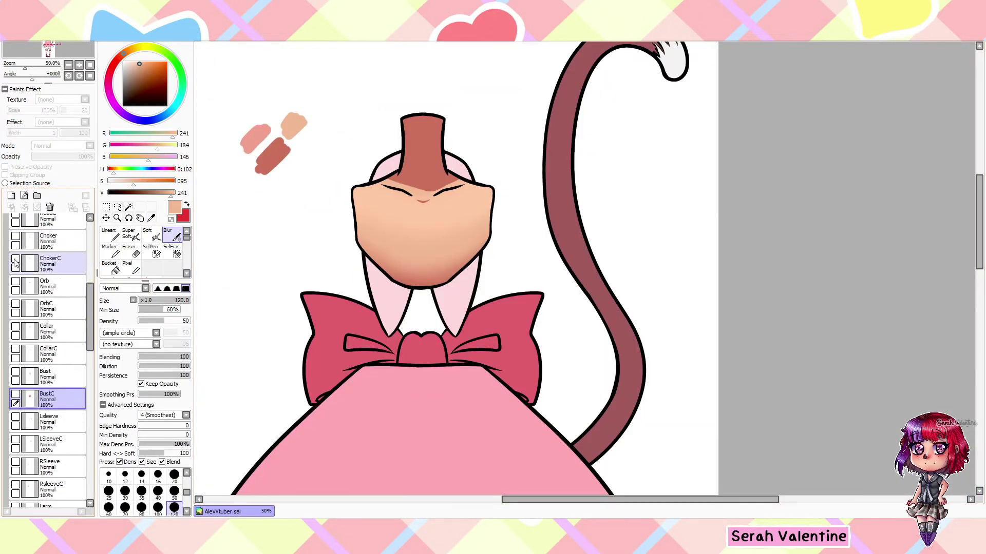
left_click(16, 326)
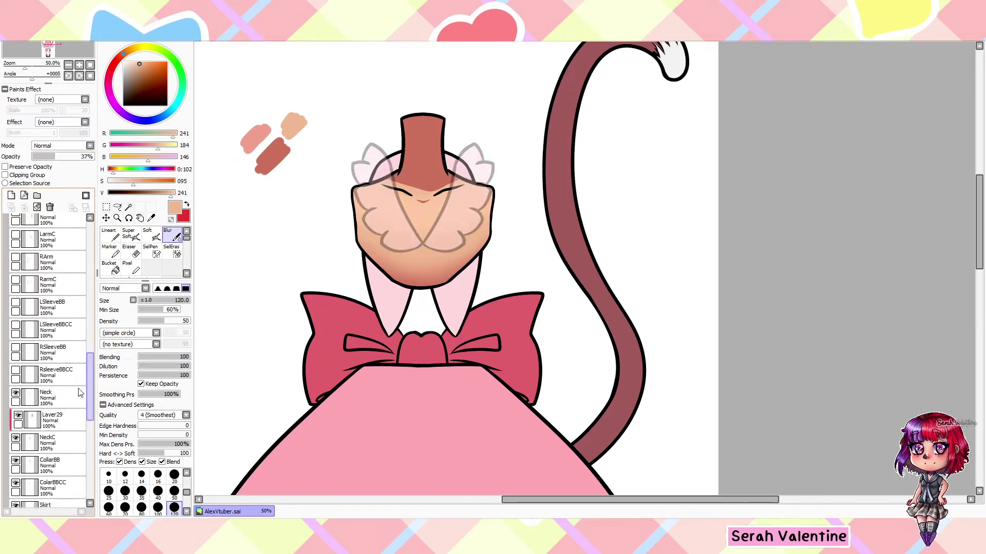
- Add a clipping layer above Layer29 and paint the collar's red-brown cast shadow on the chest with Lineart at size 50
scroll(49, 360, "down", 5)
left_click(52, 399)
left_click(131, 234)
key("ctrl+plus")
key("n")
left_click(405, 169, "alt")
scroll(390, 246, "right", 1)
mouse_move(416, 300)
left_mouse_down()
mouse_move(355, 194)
mouse_move(385, 319)
mouse_move(416, 337)
left_mouse_up()
key("b")
key("n")
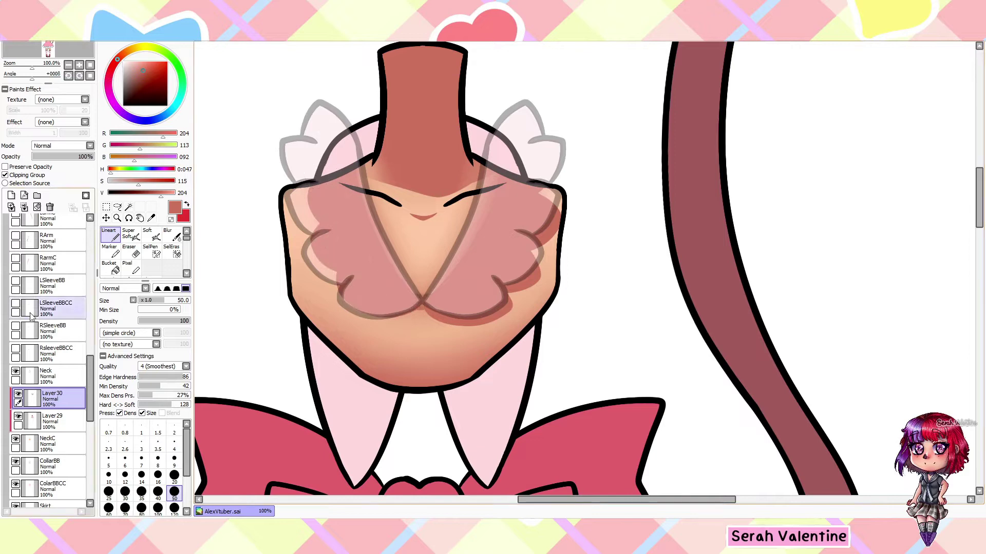
- Return the collar line art and fill layers to full opacity
scroll(49, 318, "up", 5)
left_click(16, 342)
left_click(51, 366)
key("ctrl+z")
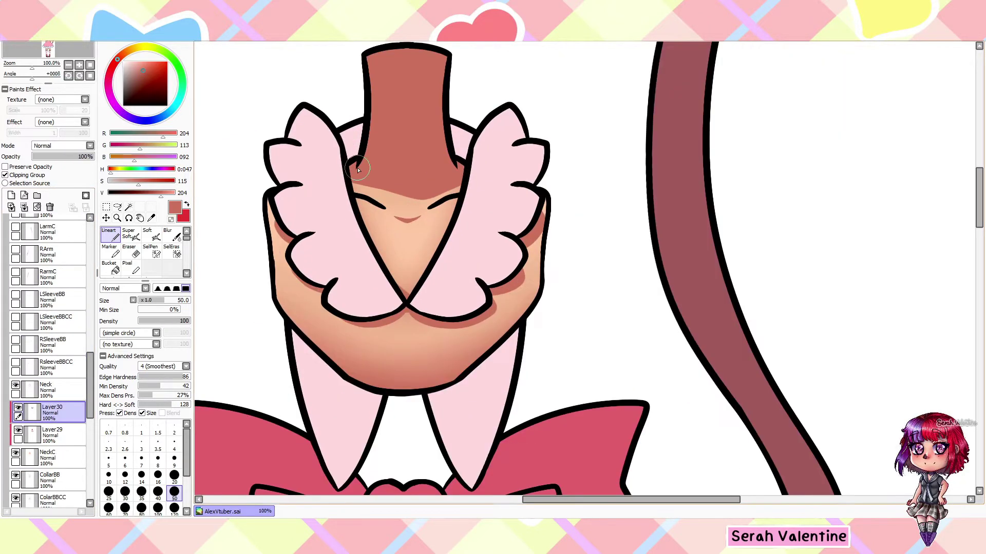
- Hide the collar and soften the neckline edge of its cast shadow with the Blur tool at size 50
scroll(49, 319, "up", 5)
left_click(14, 341)
left_click(169, 234)
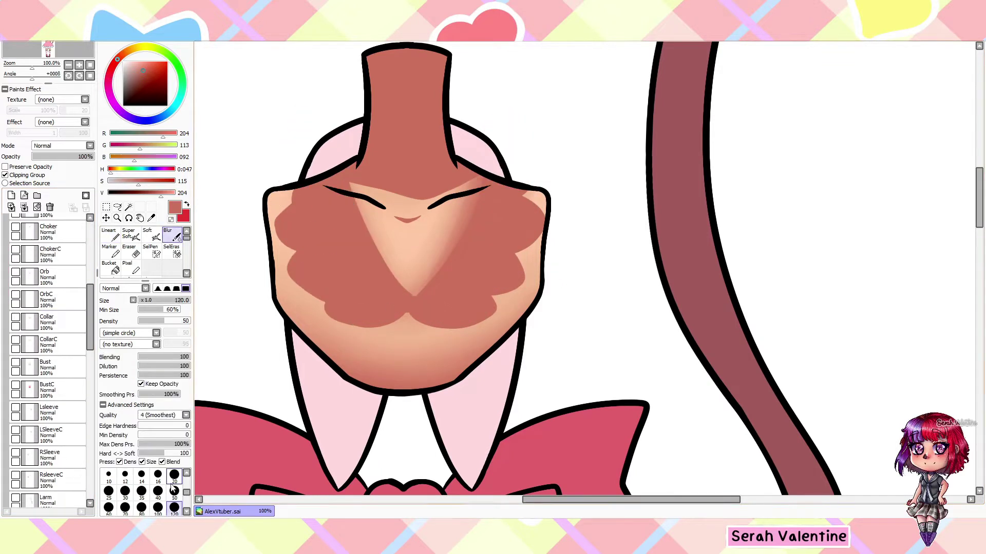
- Turn the collar, bust and arm layers back on
scroll(354, 287, "down", 1)
left_click(15, 319)
left_click(15, 342)
scroll(46, 308, "down", 3)
left_click(15, 296)
left_click(15, 319)
left_click(43, 259)
scroll(46, 308, "down", 3)
left_click_drag(15, 369, 15, 437)
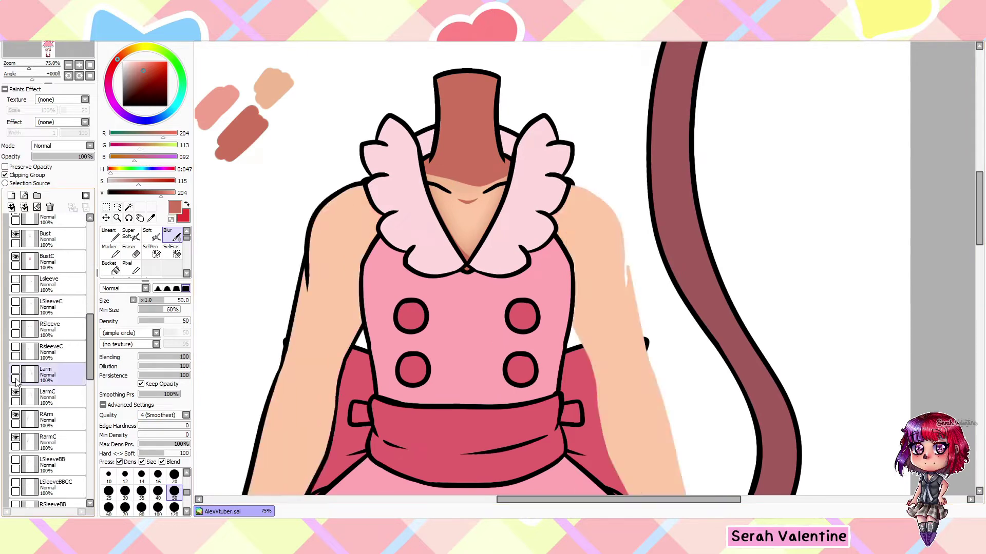
- Hide the collar and bust layers again, keeping the line art and fill of both arms visible
left_click(31, 353)
key("ctrl+minus")
key("ctrl+plus")
key("ctrl+plus")
scroll(46, 334, "up", 2)
left_click_drag(15, 319, 15, 342)
left_click(35, 274)
- Add a clipping layer above LarmC, paint peach shading along the arm with Lineart, and blend it with Blur at size 120
scroll(47, 360, "down", 3)
left_click(46, 377)
left_click(12, 195)
left_click(109, 233)
key("ctrl+minus")
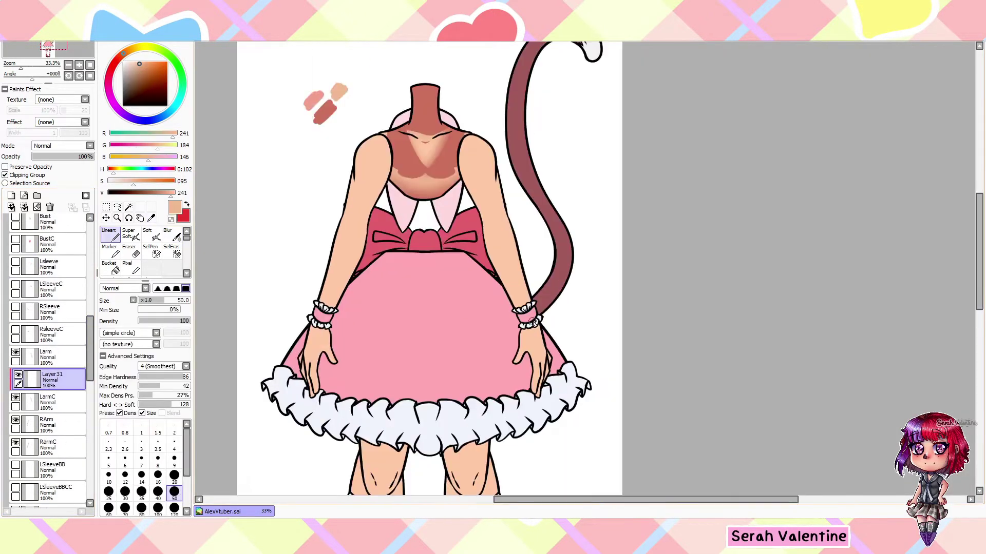
key("b")
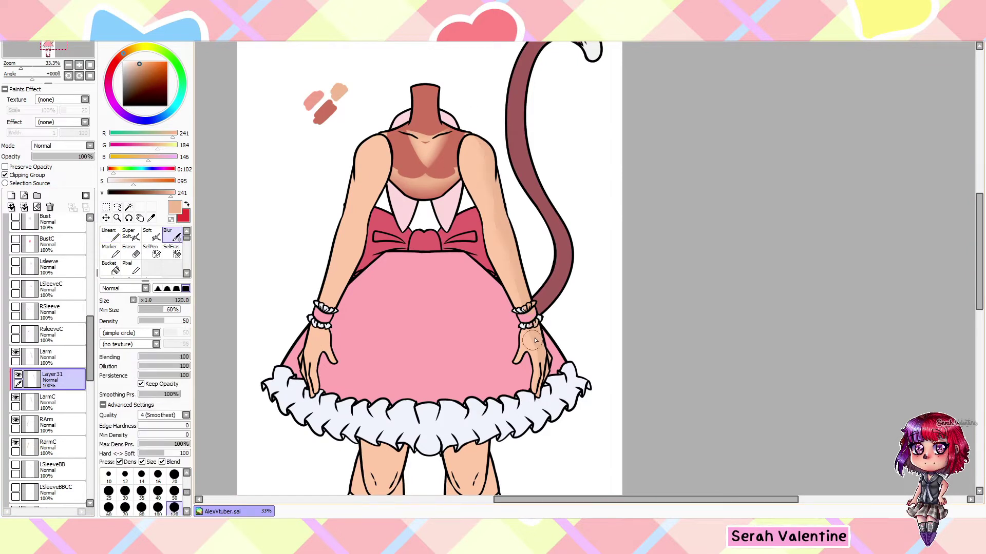
- Add a clipping layer above RarmC and shade that arm in peach, using Super Soft at size 120
scroll(339, 294, "left", 1)
left_click(5, 175)
left_click(131, 233)
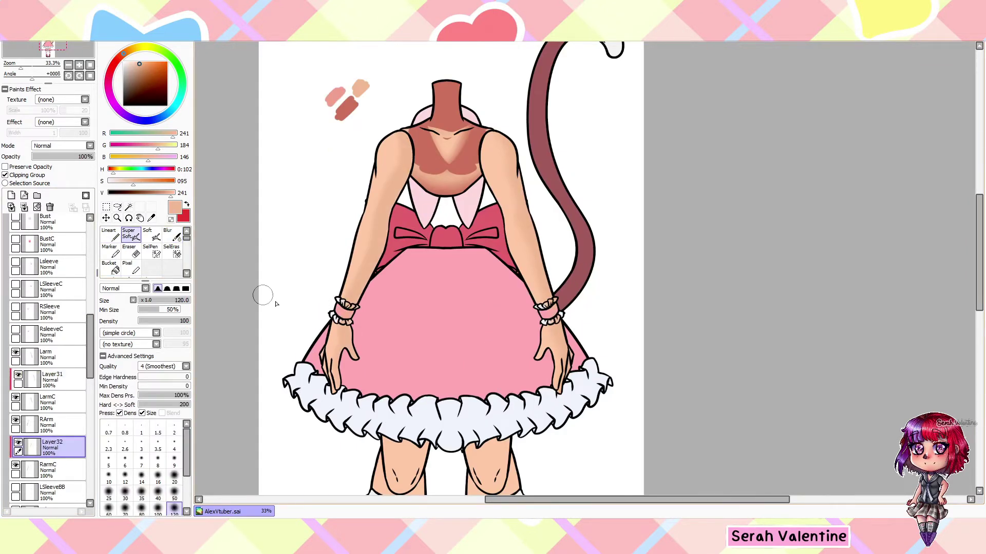
- Erase the peach shading that covers the ruffled wristbands on both arm shading layers, using the Eraser at size 20
scroll(391, 110, "down", 4)
key("e")
scroll(249, 275, "up", 10)
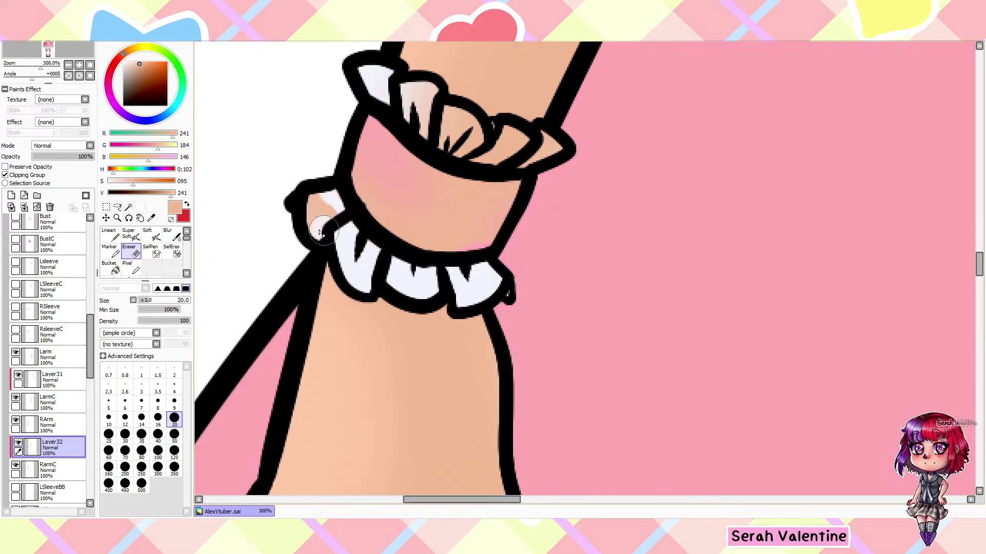
scroll(320, 232, "down", 2)
scroll(418, 84, "up", 3)
scroll(418, 154, "down", 5)
left_click(51, 380)
scroll(354, 329, "up", 6)
left_click_drag(467, 323, 590, 241)
scroll(375, 198, "down", 8)
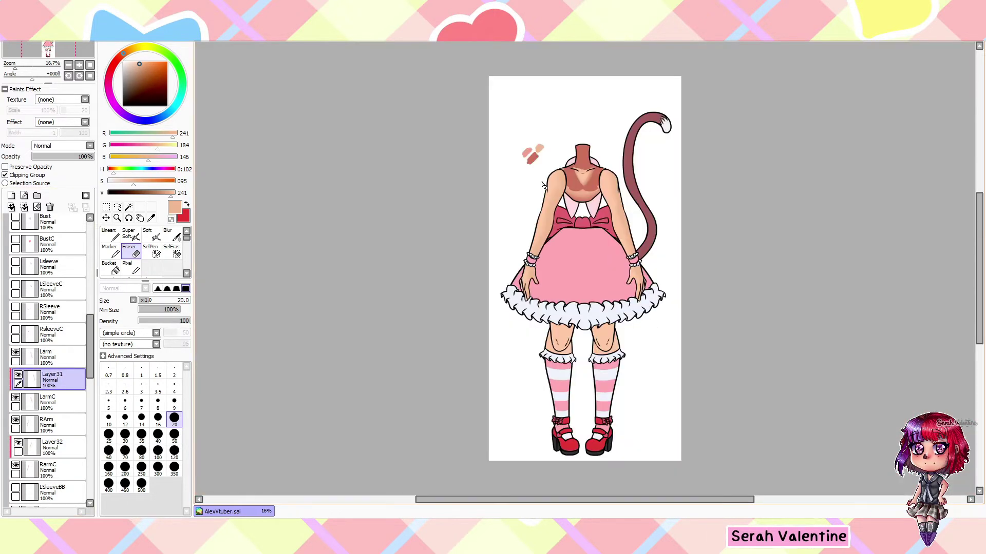
- Add a clipping layer above Layer31 and paint red-brown shadows between the fingers and around the wristband with Lineart at size 20
key("ctrl+shift+n")
key("n")
left_click(532, 157, "alt")
scroll(631, 257, "up", 7)
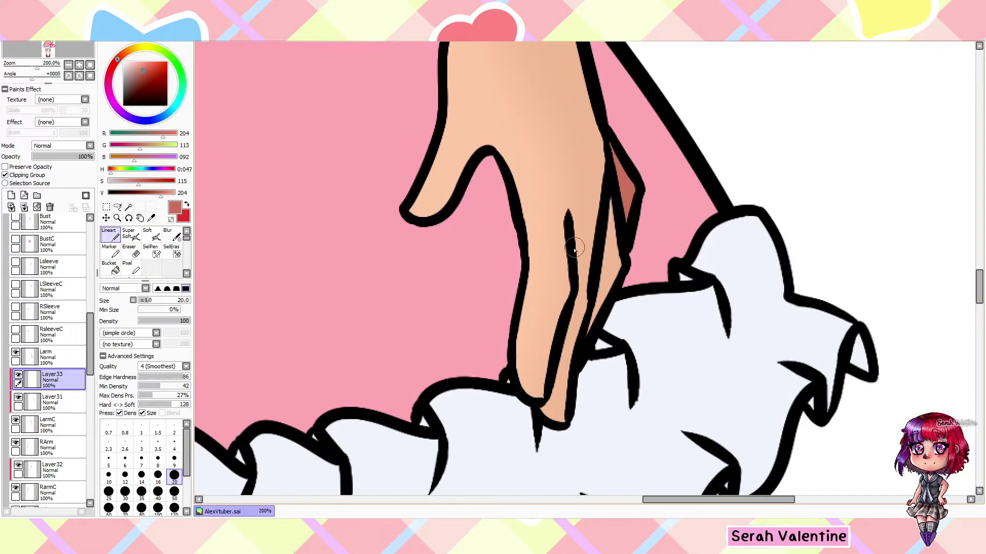
left_click_drag(616, 203, 591, 331)
scroll(452, 213, "down", 2)
scroll(452, 213, "up", 3)
left_click_drag(542, 225, 444, 257)
left_click(114, 237)
scroll(462, 257, "down", 7)
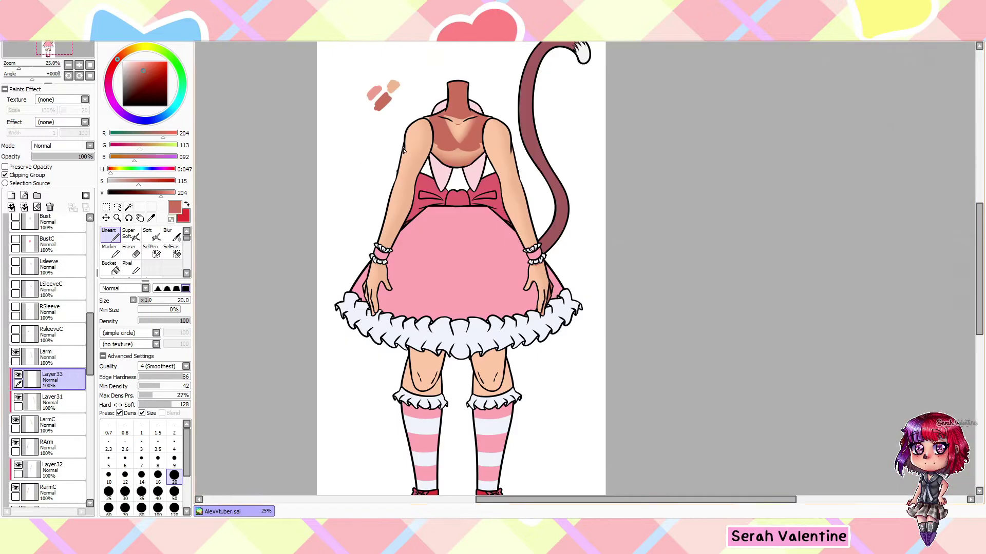
- Add a clipping layer above Layer32 and paint red-brown shadows along the RArm wristband ruffles and hand
left_click(51, 470)
key("ctrl+shift+n")
scroll(431, 247, "up", 8)
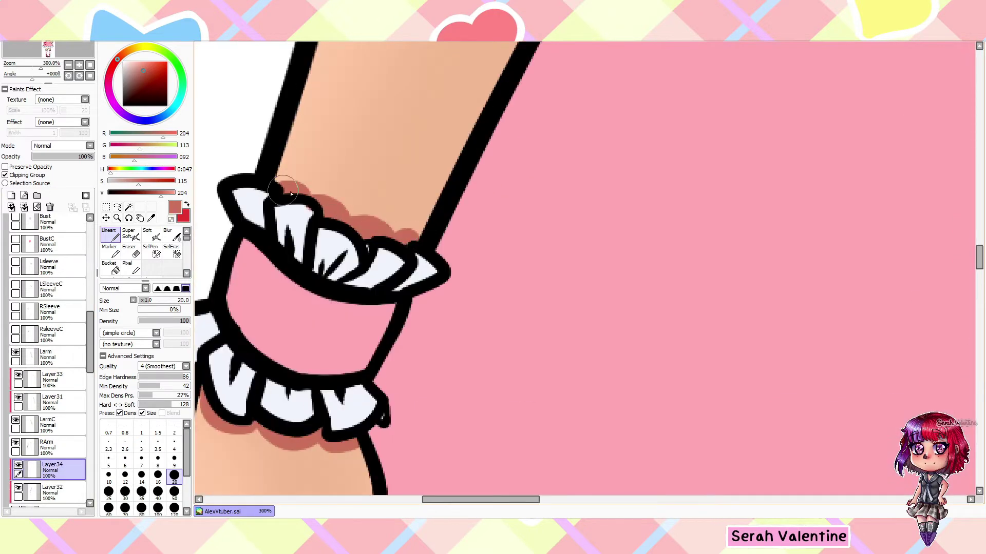
scroll(432, 199, "down", 4)
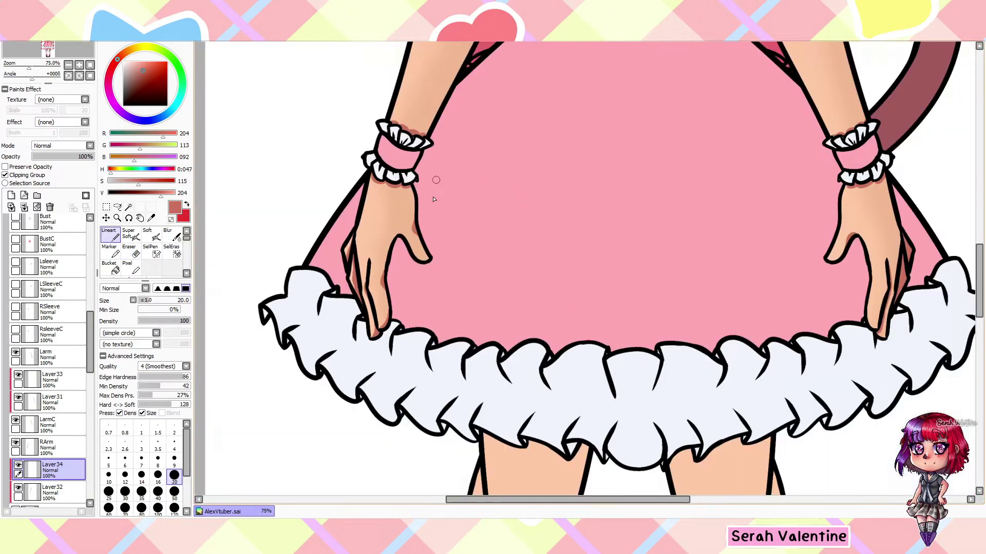
- Touch up the red-brown finger shadows on both hands on Layer33 and Layer34, using Lineart at size 20
scroll(433, 198, "down", 3)
key("b")
scroll(370, 183, "up", 1)
key("b")
scroll(341, 187, "up", 1)
scroll(237, 299, "down", 1)
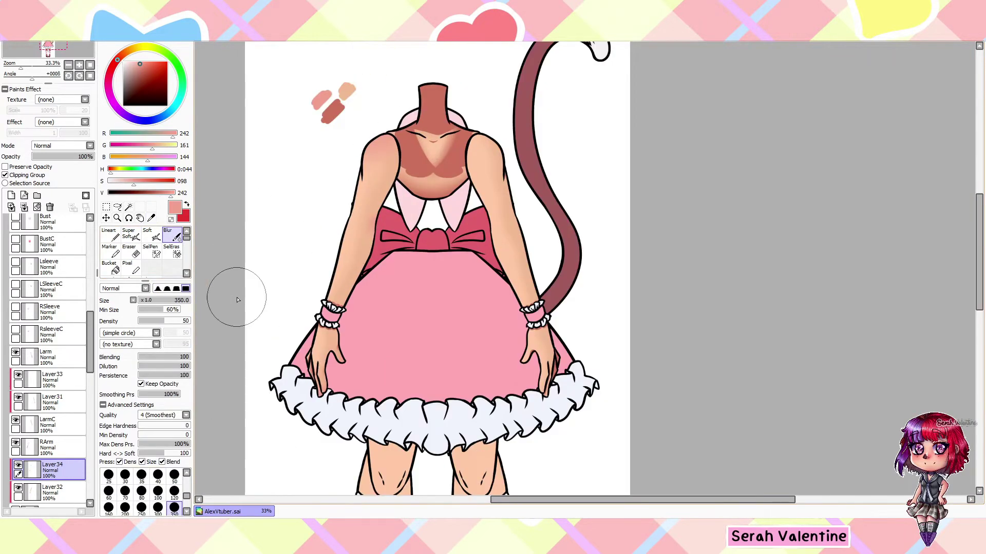
key("Up")
key("b")
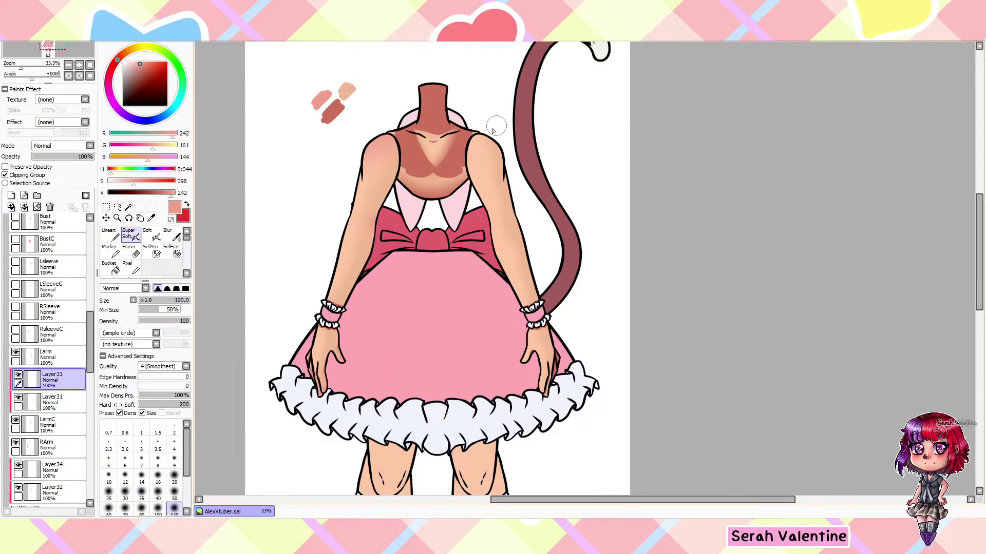
key("n")
scroll(493, 352, "up", 5)
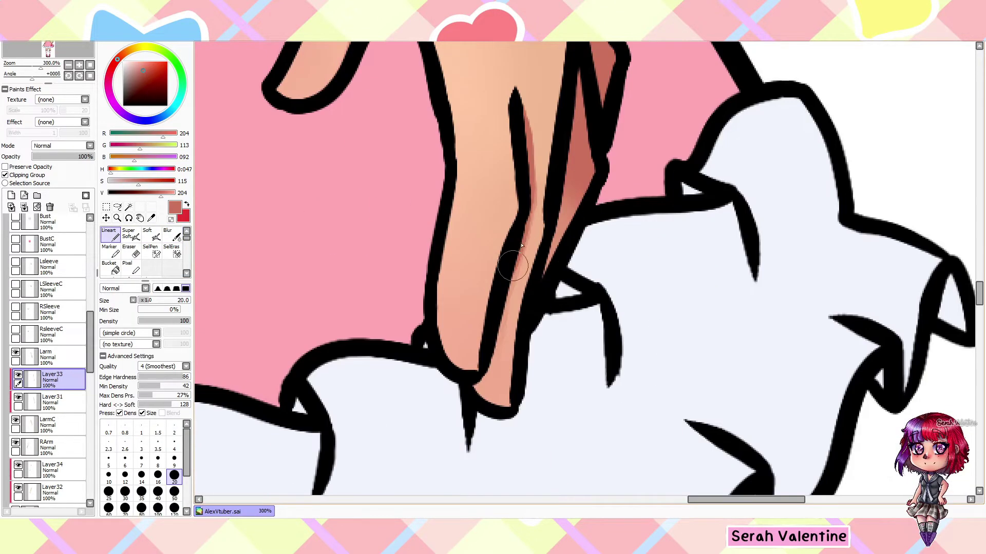
scroll(485, 376, "down", 4)
key("Down")
scroll(308, 432, "up", 4)
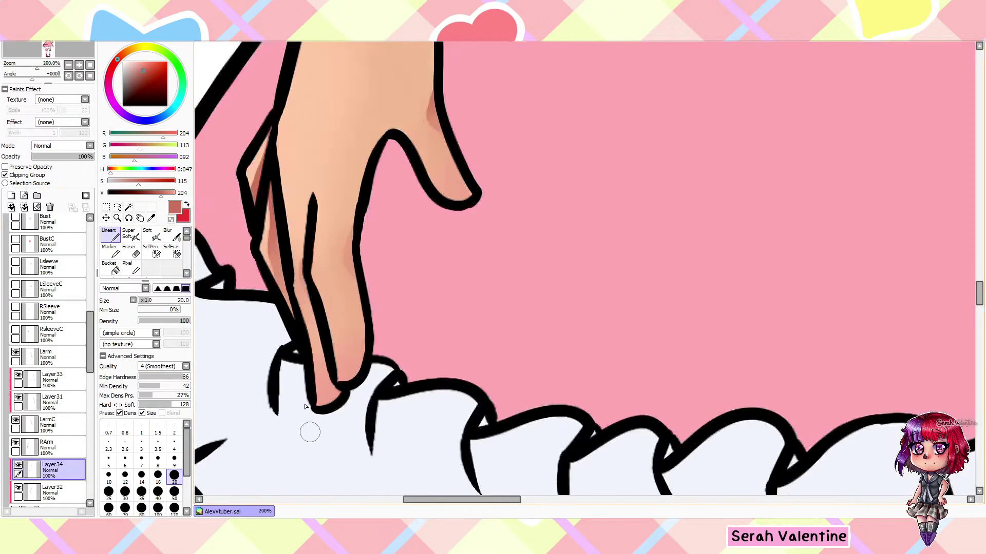
scroll(234, 100, "down", 7)
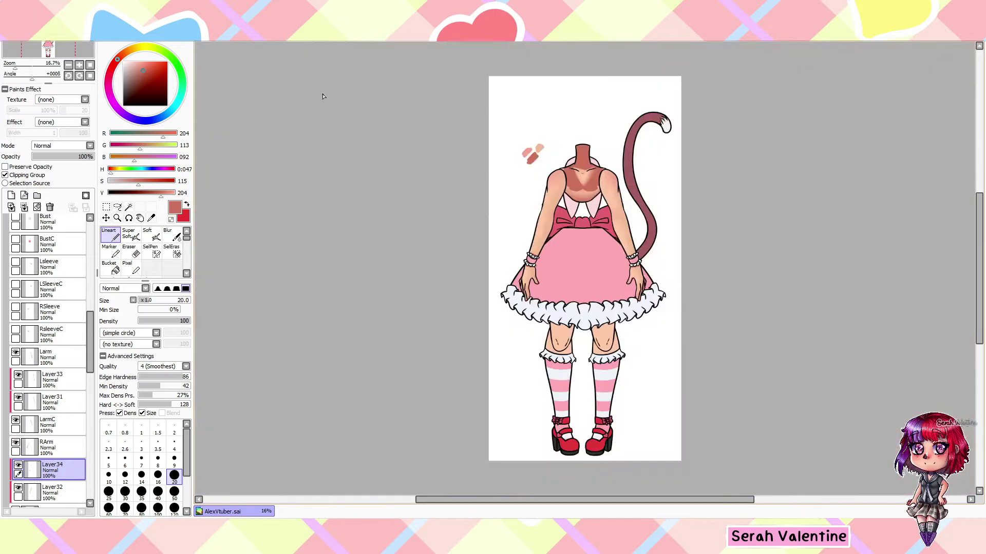
- Hide the orb, collar, bust and sleeve colour layers, and lower the opacity of Lsleeve to 30% and RSleeve to 34%
left_click_drag(15, 331, 15, 215)
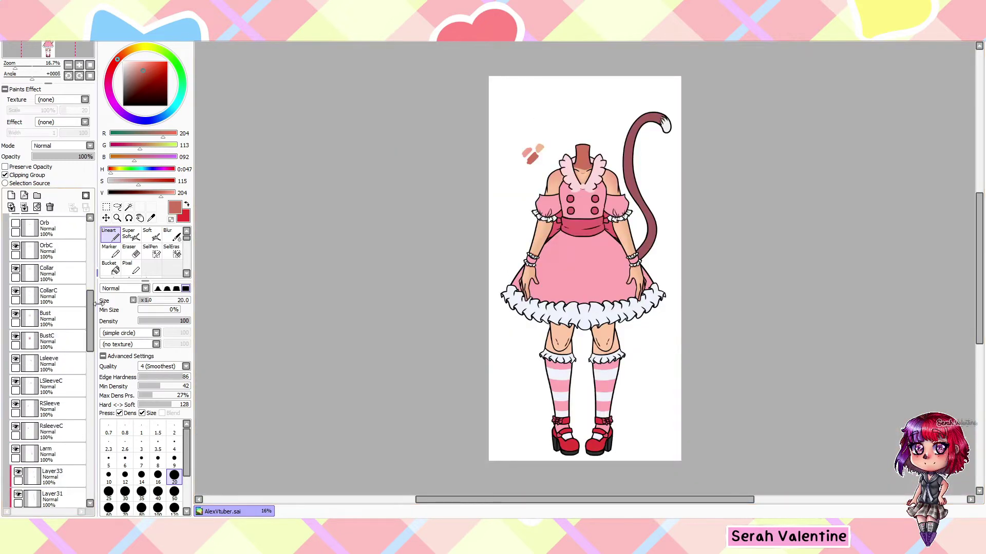
left_click_drag(15, 338, 17, 393)
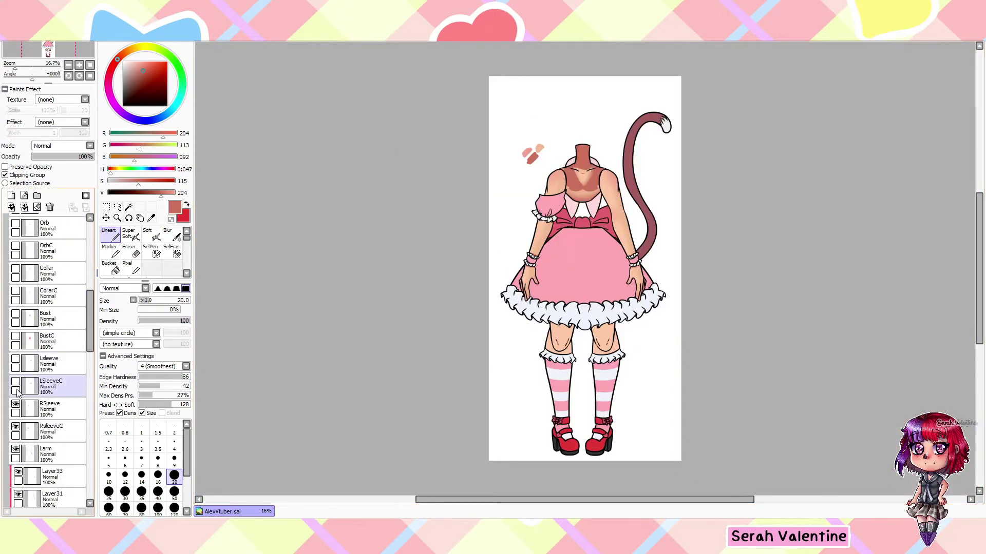
left_click(49, 362)
scroll(537, 266, "up", 5)
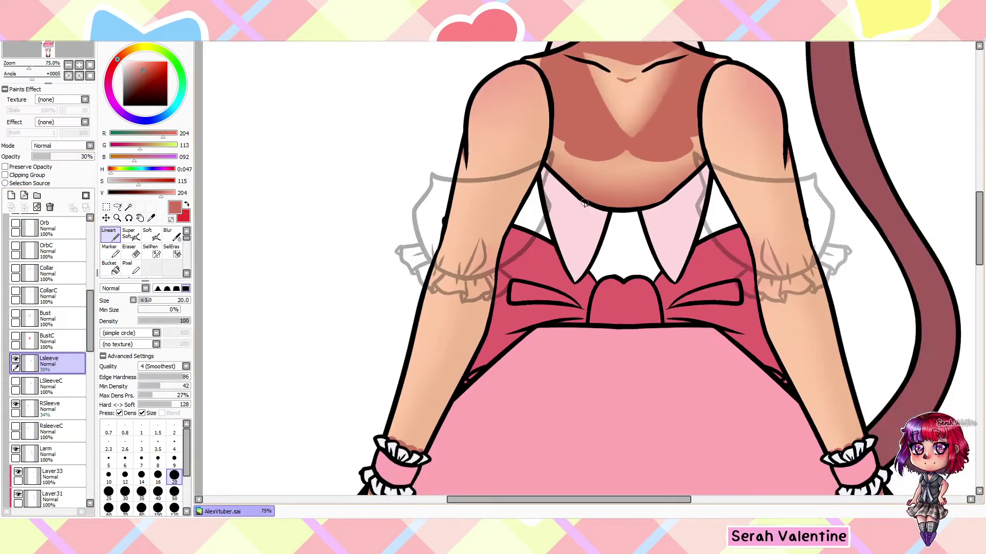
- Paint a red-brown shadow under the Lsleeve ruffle on Layer33, using Lineart at size 20
scroll(793, 304, "up", 2)
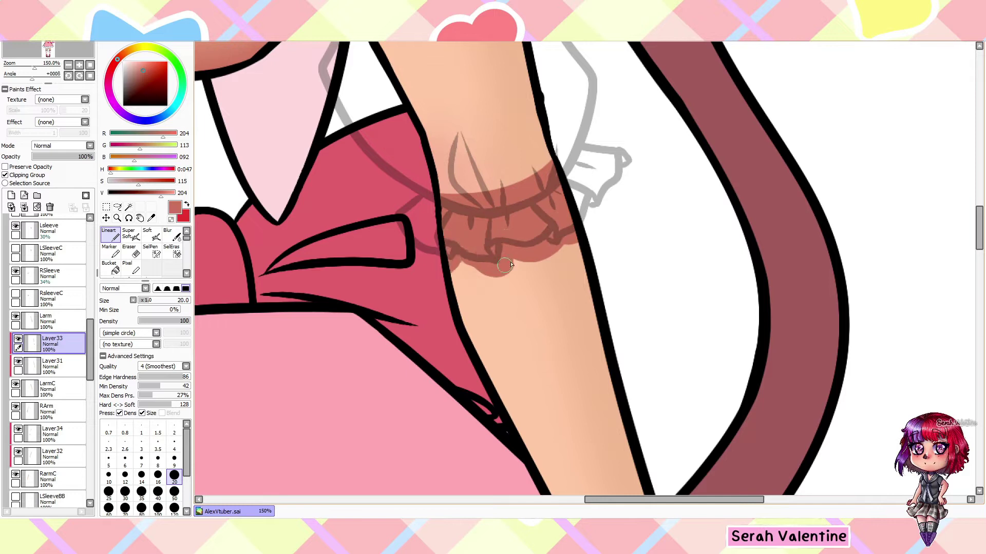
scroll(504, 265, "down", 4)
scroll(513, 256, "up", 3)
- Paint a matching red-brown shadow under the RSleeve ruffle on Layer34, using Lineart at sizes 20 and 50
left_click(51, 433)
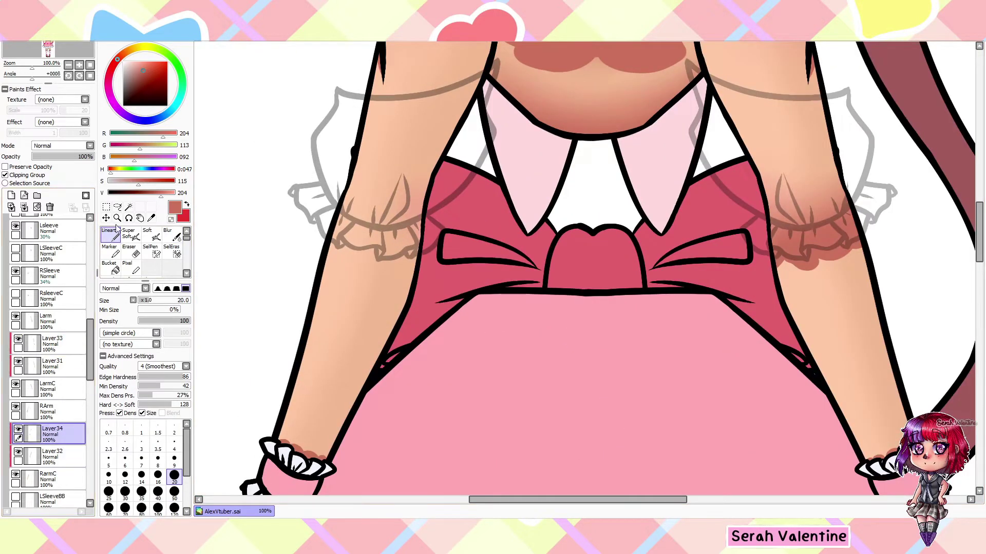
scroll(372, 242, "up", 1)
left_click_drag(354, 244, 310, 264)
scroll(293, 228, "down", 2)
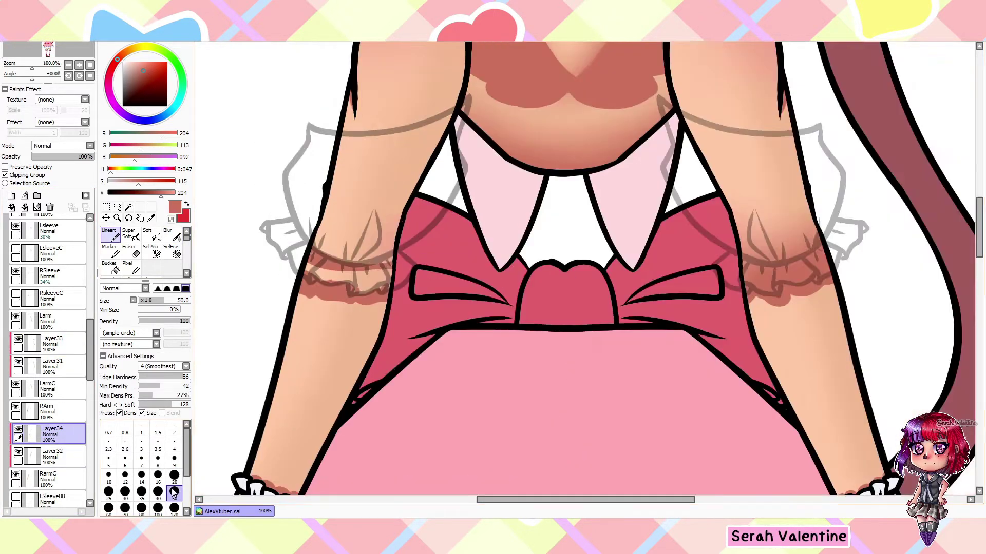
scroll(462, 205, "up", 2)
key("b")
scroll(565, 179, "down", 3)
scroll(649, 147, "up", 2)
- Hide the arm layers and extend the red-brown chest shading toward the shoulders on Layer30, using Lineart at size 50
left_click(16, 316)
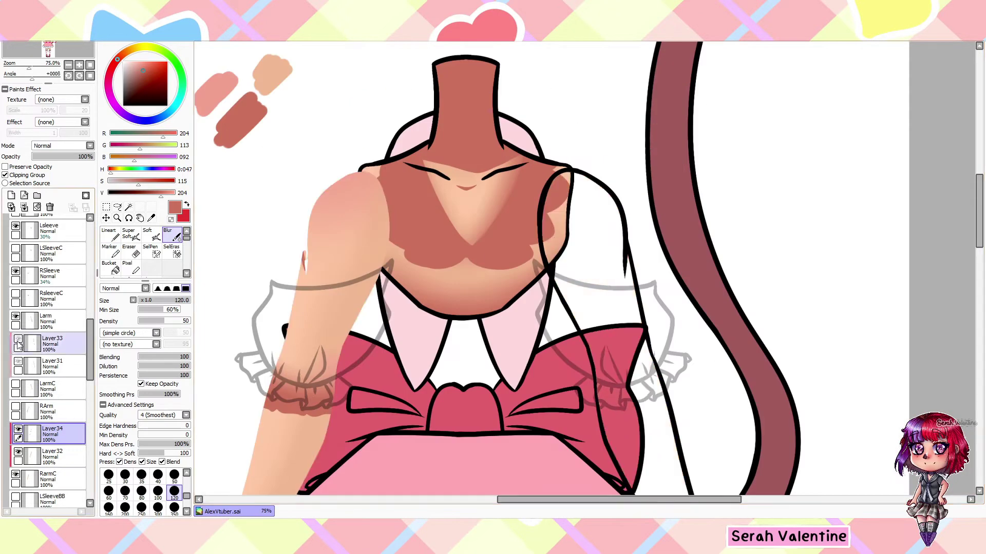
left_click(16, 408)
scroll(49, 359, "down", 5)
left_click(51, 392)
left_click(109, 234)
scroll(648, 146, "down", 2)
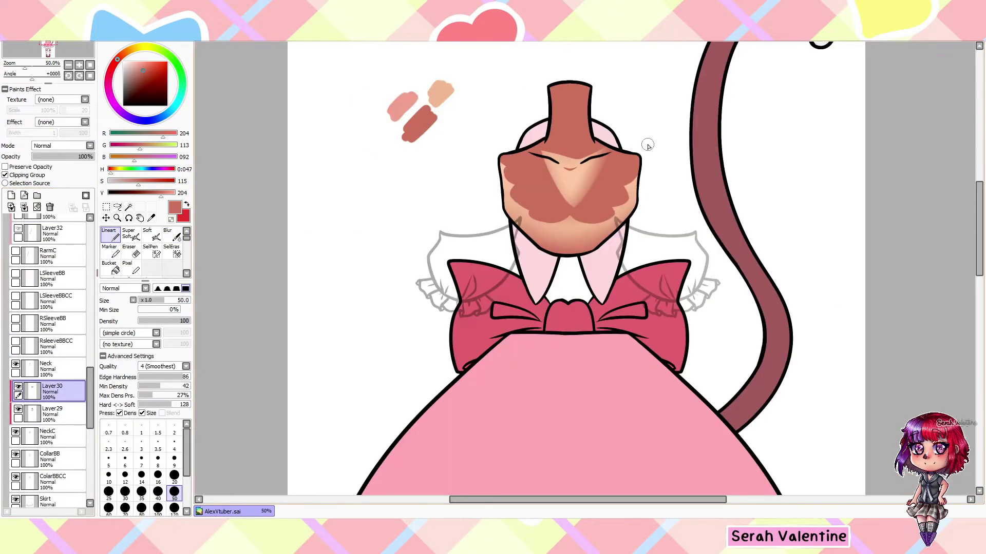
- Show the arm, sleeve, bust, collar, choker and head layers again, and restore Lsleeve and RSleeve to 100% opacity
key("ctrl+z")
key("ctrl+z")
key("ctrl+z")
key("ctrl+z")
key("ctrl+z")
key("ctrl+z")
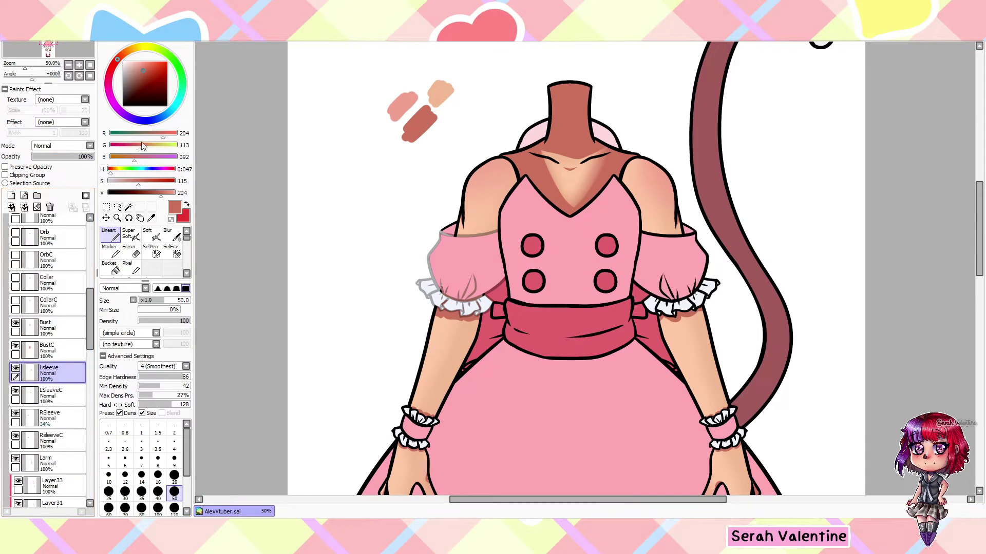
key("ctrl+z")
key("ctrl+minus")
key("ctrl+minus")
key("ctrl+minus")
key("ctrl+z")
key("ctrl+z")
key("ctrl+z")
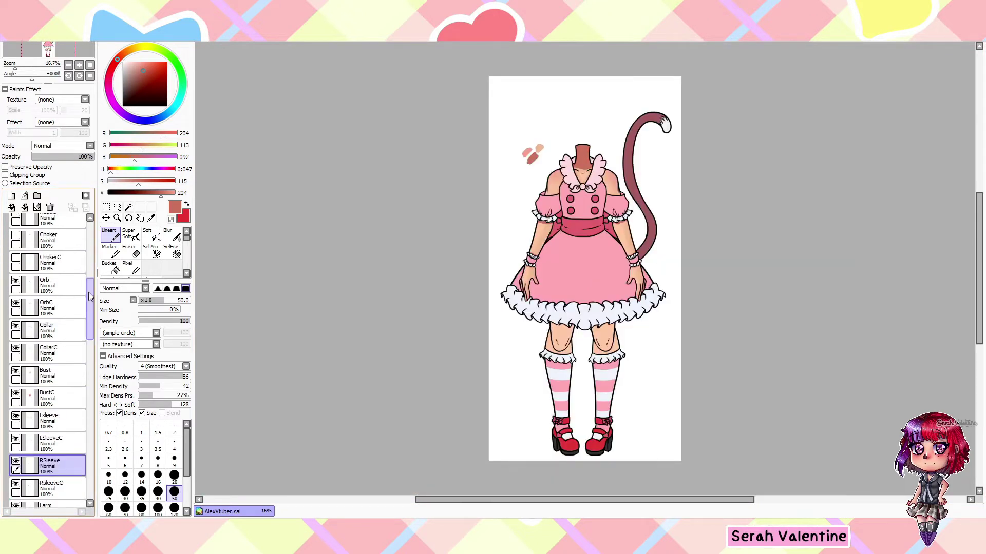
key("ctrl+z")
key("ctrl+z")
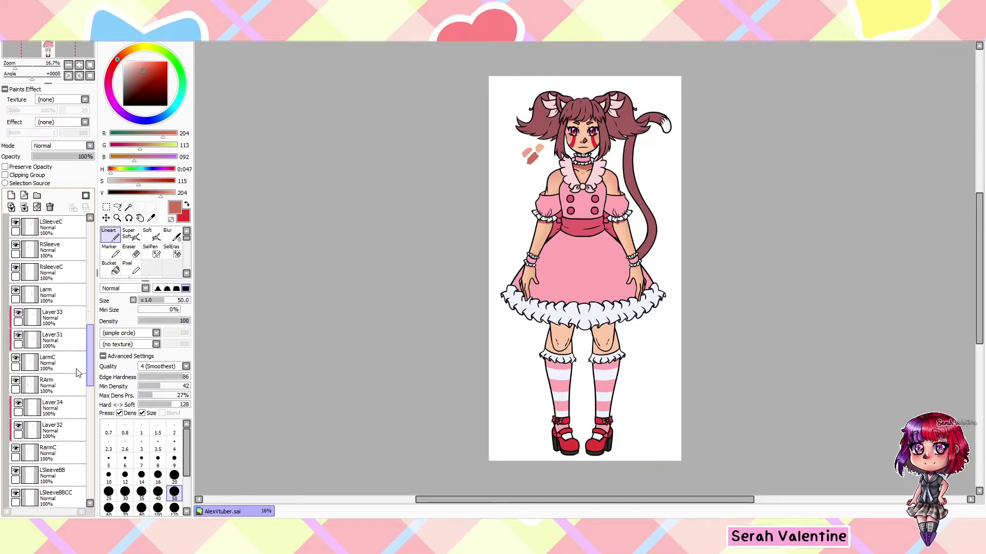
- Hide the Skirt outline, add clipping layers above LthighC and RthighC, and paint red-brown shadows below the skirt hem on both legs
scroll(654, 352, "up", 1)
key("ctrl+z")
key("n")
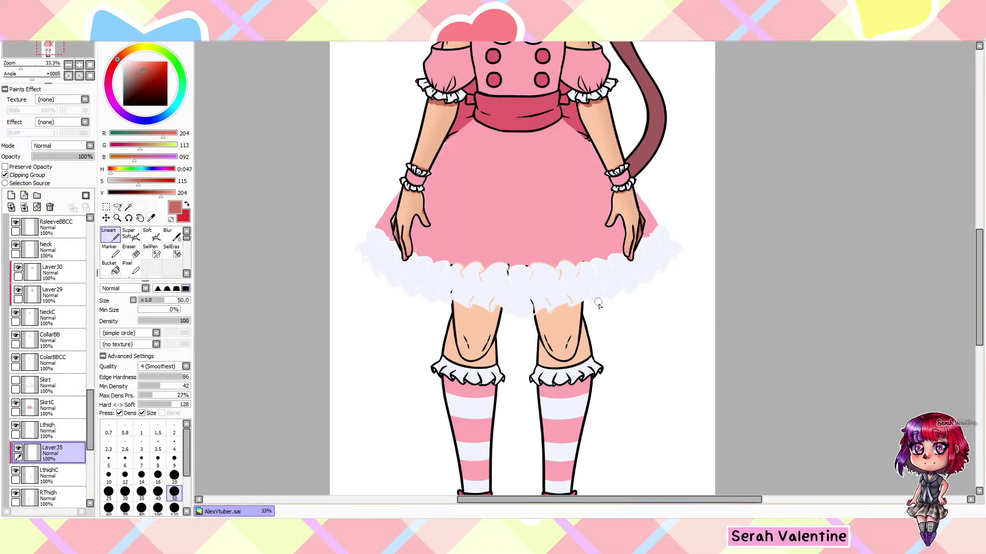
scroll(308, 315, "up", 2)
key("ctrl+z")
scroll(308, 315, "down", 1)
key("ctrl+z")
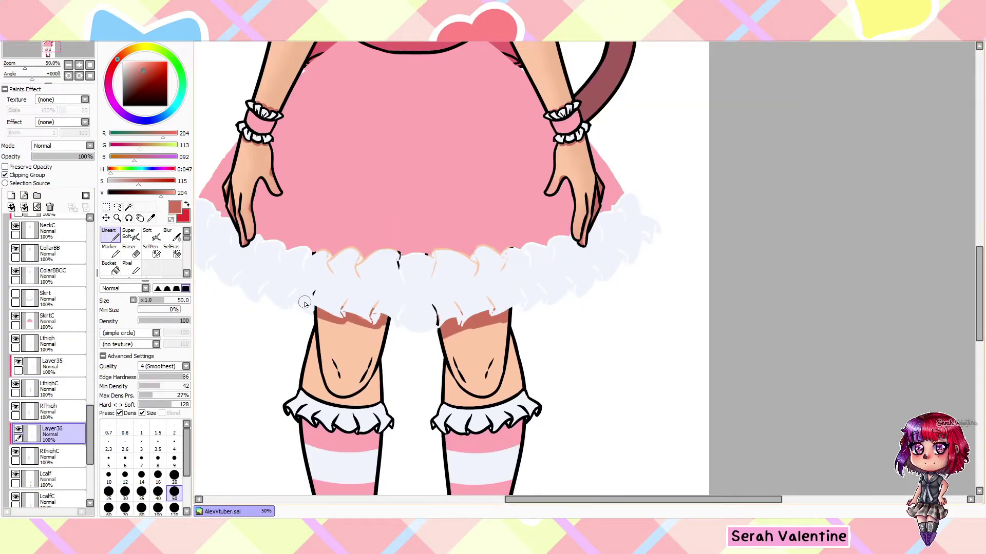
- Hide SkirtC and fill both upper thighs with red-brown on Layer35 and Layer36, selecting the areas with the Magic Wand
left_click(15, 316)
left_click(128, 206)
left_click(354, 231)
left_click(454, 252)
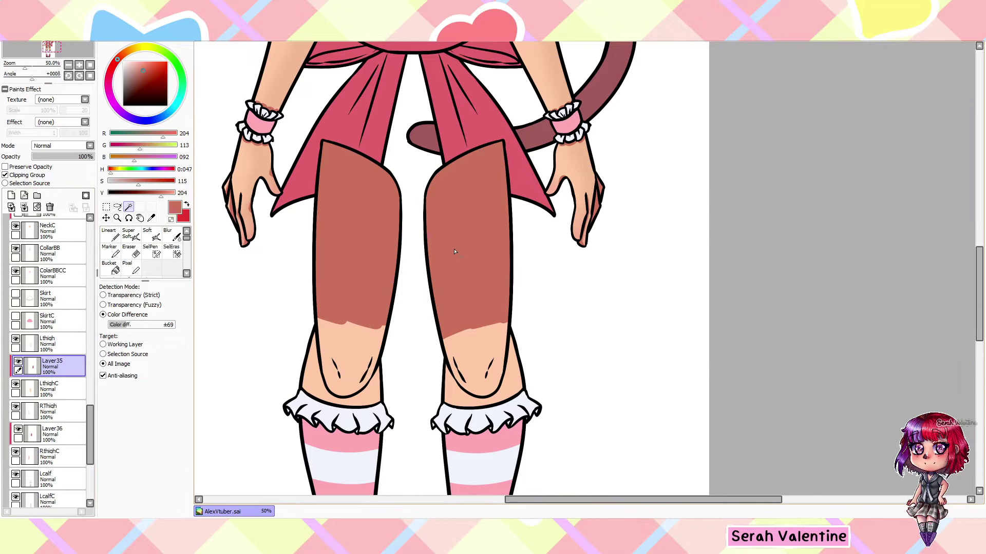
- Add a clipping layer between Layer35 and LthighC and shade that thigh and knee in peach, using Super Soft at size 120
left_click(11, 195)
left_click(167, 233)
scroll(359, 308, "up", 1)
left_click_drag(421, 313, 452, 303)
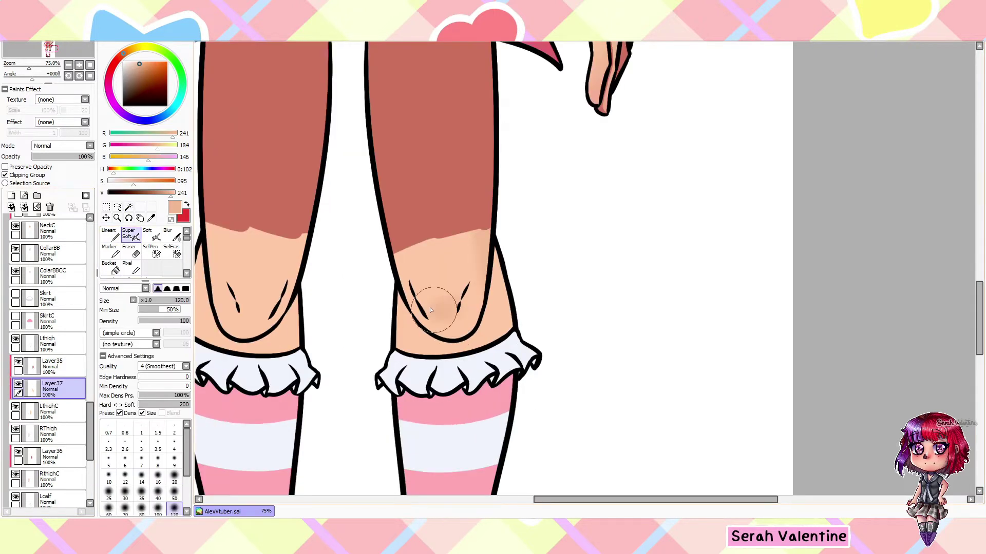
- Paint a red-brown kneecap shadow on Layer37 and blend it with Blur at sizes 120 and 50
key("x")
left_click_drag(513, 316, 529, 334)
key("n")
scroll(513, 318, "up", 2)
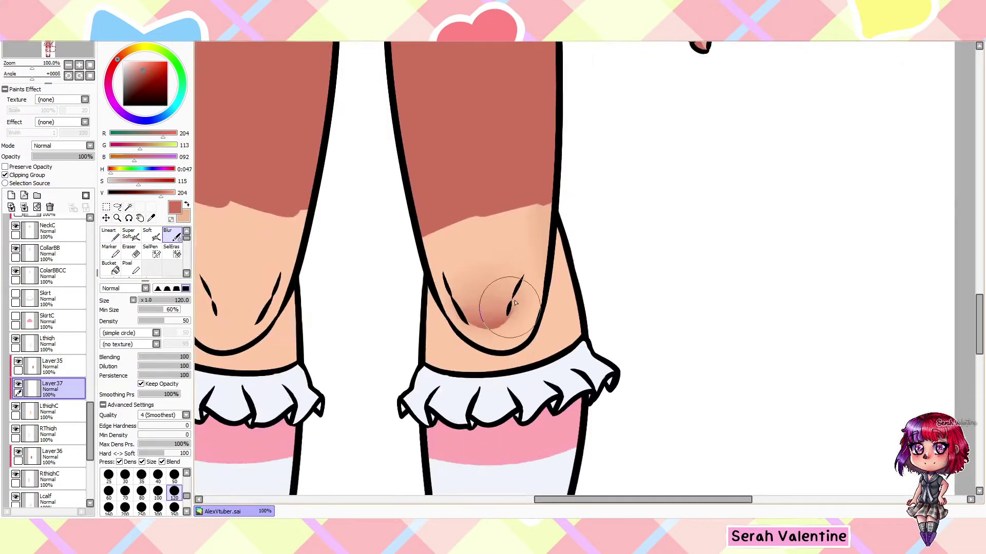
left_click_drag(529, 262, 512, 305)
key("b")
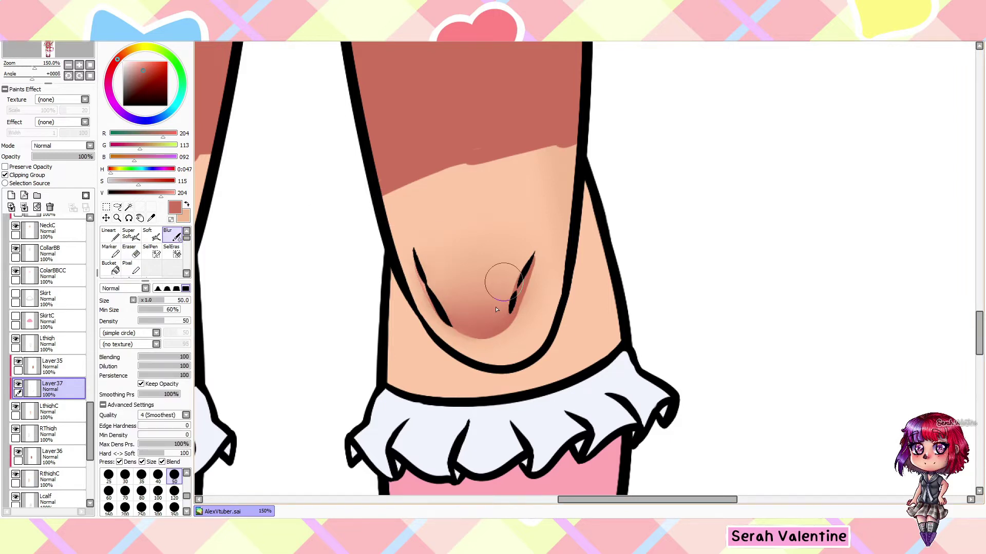
scroll(496, 309, "down", 2)
scroll(339, 201, "up", 1)
- Add a clipping layer between Layer36 and RthighC and shade that thigh and knee in soft peach
key("x")
key("v")
key("ctrl+shift+n")
key("n")
key("v")
key("n")
left_click_drag(370, 277, 411, 298)
scroll(390, 288, "up", 1)
key("ctrl+z")
- Paint a red-brown kneecap shadow on Layer38 with Lineart at size 20 and blend it with Blur at size 50
key("x")
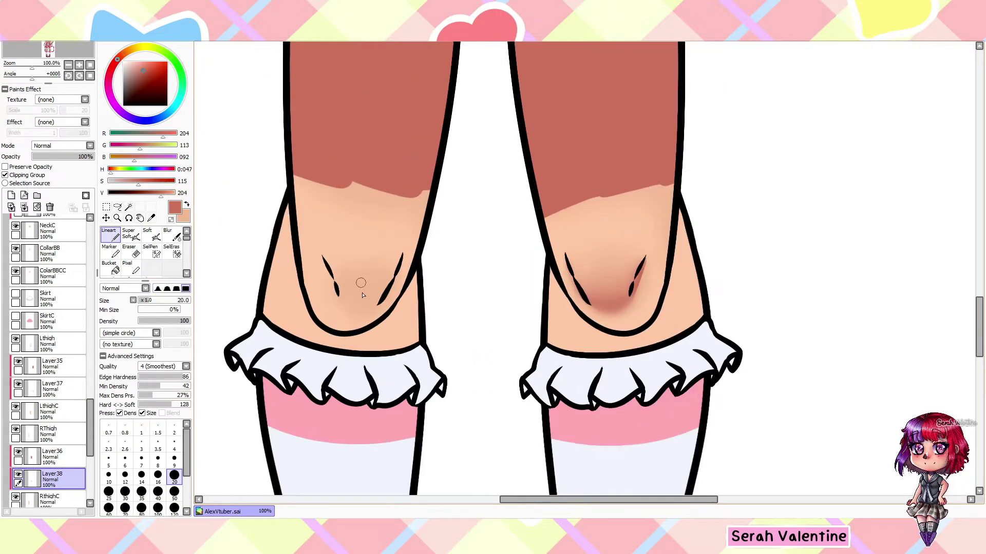
key("b")
scroll(414, 252, "up", 1)
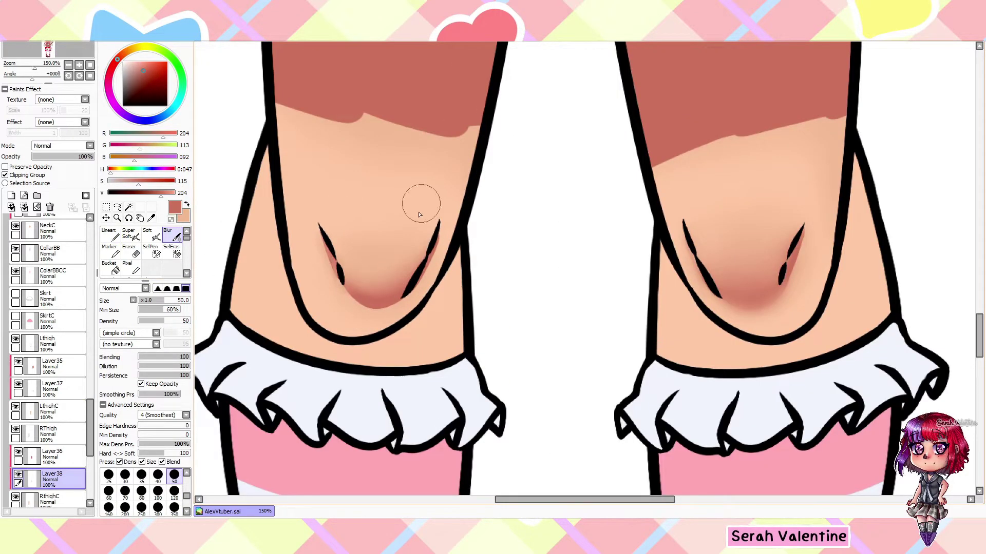
scroll(420, 214, "down", 3)
scroll(218, 290, "up", 2)
scroll(315, 303, "down", 3)
scroll(295, 169, "up", 2)
- Preserve the opacity of RThigh and recolour its lower knee outline with the sampled skin colour, using Lineart at size 20
key("alt")
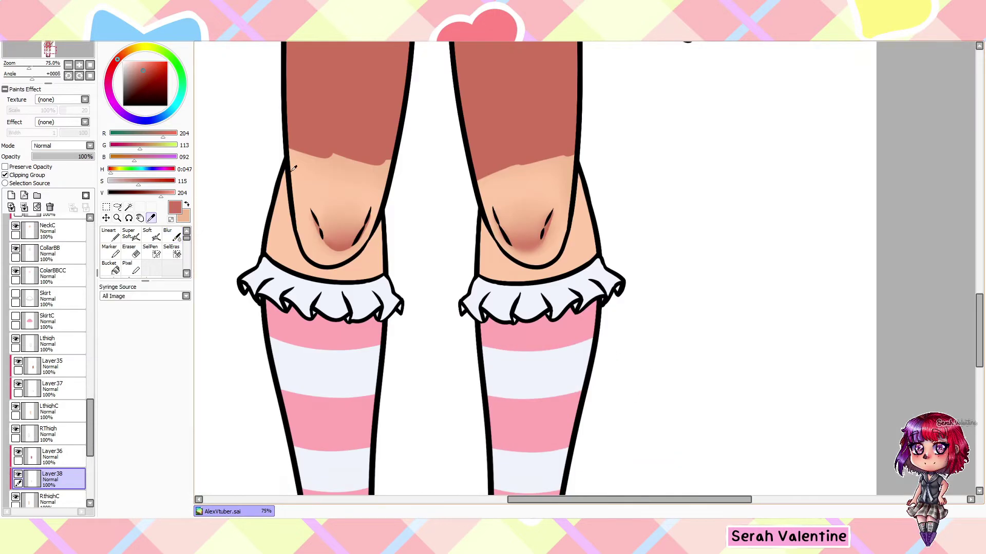
left_click(294, 168)
left_click(11, 195)
left_click(109, 234)
scroll(328, 246, "up", 1)
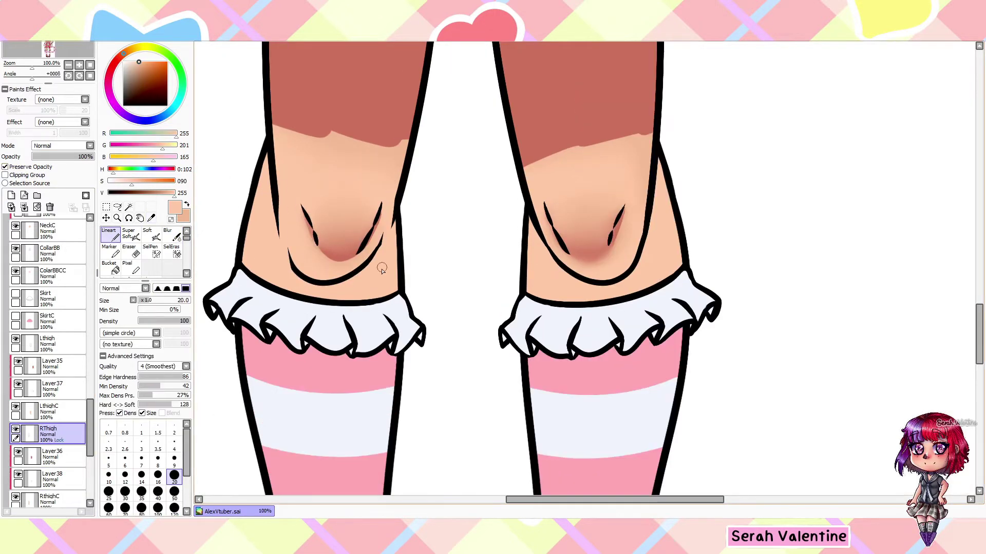
scroll(308, 256, "down", 2)
scroll(290, 278, "up", 2)
key("h")
- Preserve the opacity of Lthigh and recolour its lower knee outline in the same skin colour
left_click(47, 341)
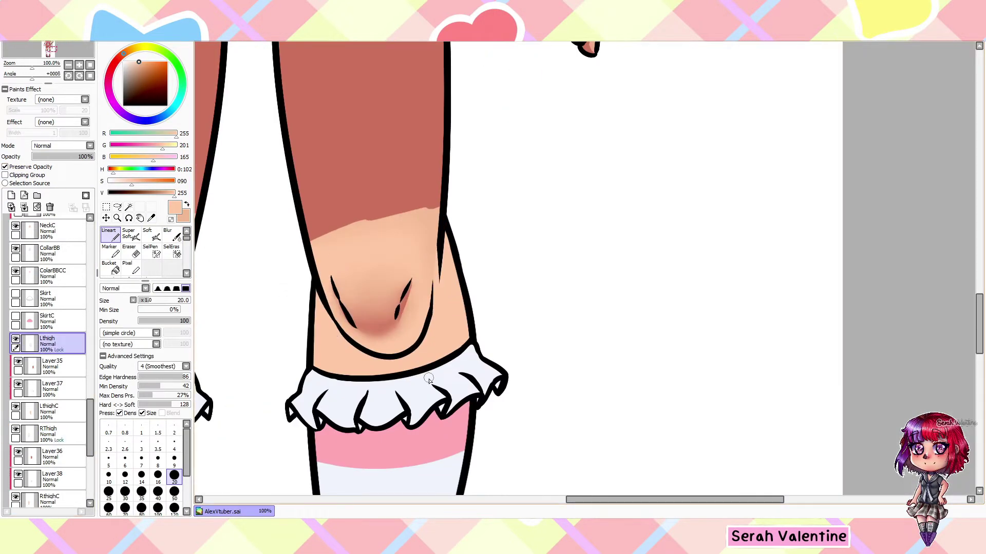
scroll(359, 318, "up", 1)
left_click_drag(328, 298, 359, 343)
scroll(317, 303, "down", 4)
scroll(359, 334, "up", 3)
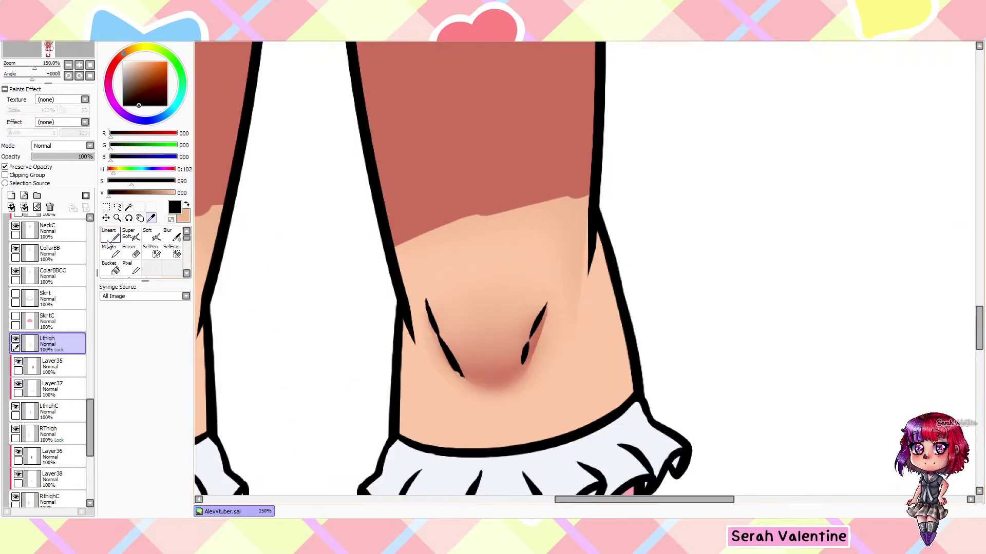
- Taper the ends of the thigh outlines in black and soften the knee shading on Layer37 with Blur at size 120
scroll(453, 407, "down", 4)
scroll(453, 407, "up", 4)
left_click(172, 234)
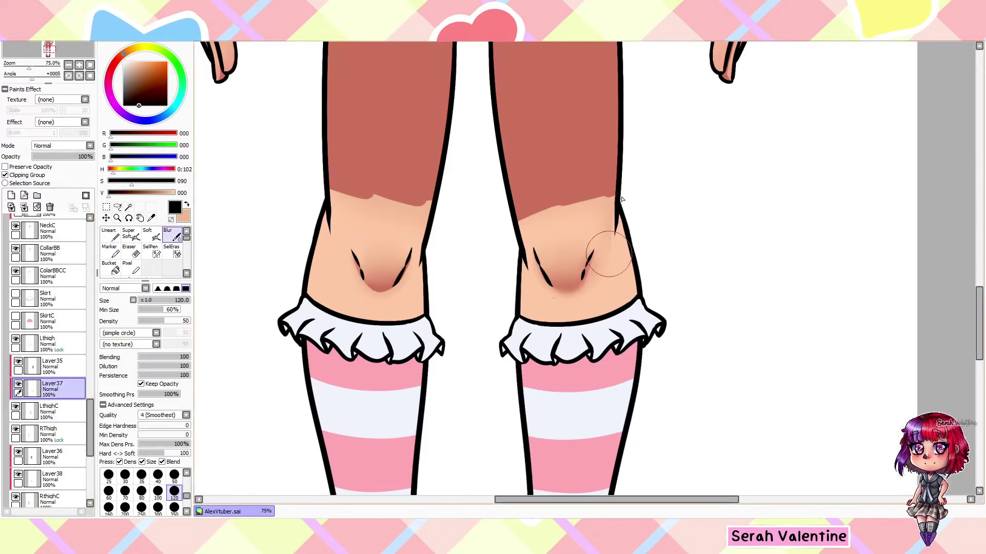
scroll(47, 411, "down", 3)
- Add clipping layers above LcalfC and RcalfC and try shading both calves in peach with Super Soft at size 120
left_click(46, 430)
left_click(43, 410)
left_click(11, 196)
left_click(4, 175)
left_click(128, 234)
key("x")
scroll(462, 257, "down", 3)
scroll(462, 256, "up", 2)
left_click(43, 477)
left_click(11, 195)
left_click(4, 175)
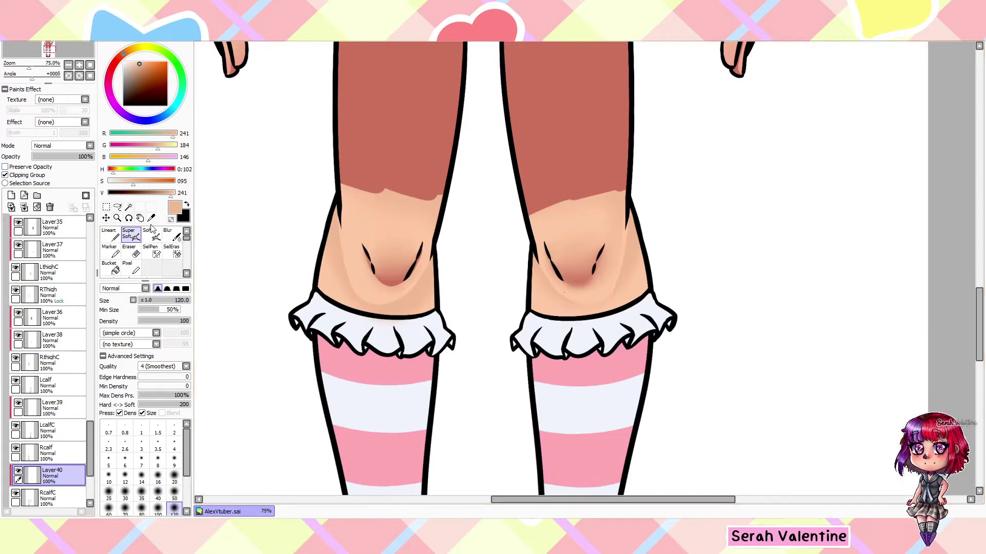
key("ctrl+alt+0")
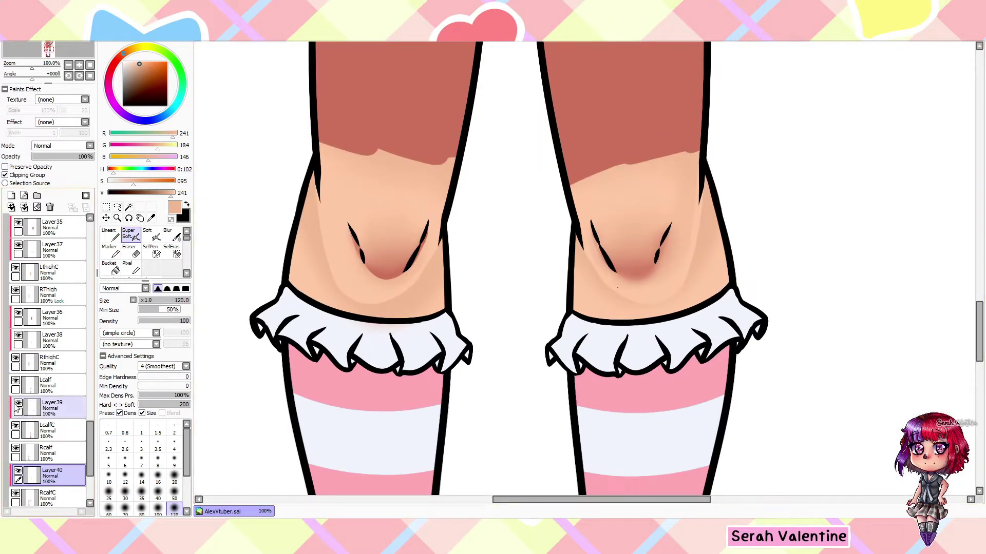
- Hide the thigh layers and paint a red-brown shadow above the sock ruffle on a clipping layer over LcalfC, using Lineart at size 20
left_click(48, 300)
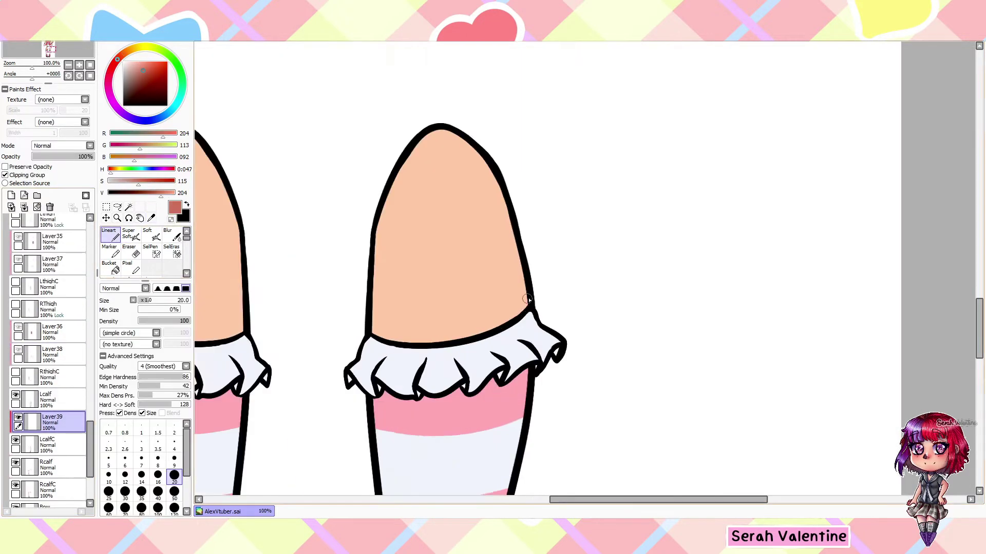
scroll(448, 342, "up", 2)
scroll(409, 340, "down", 4)
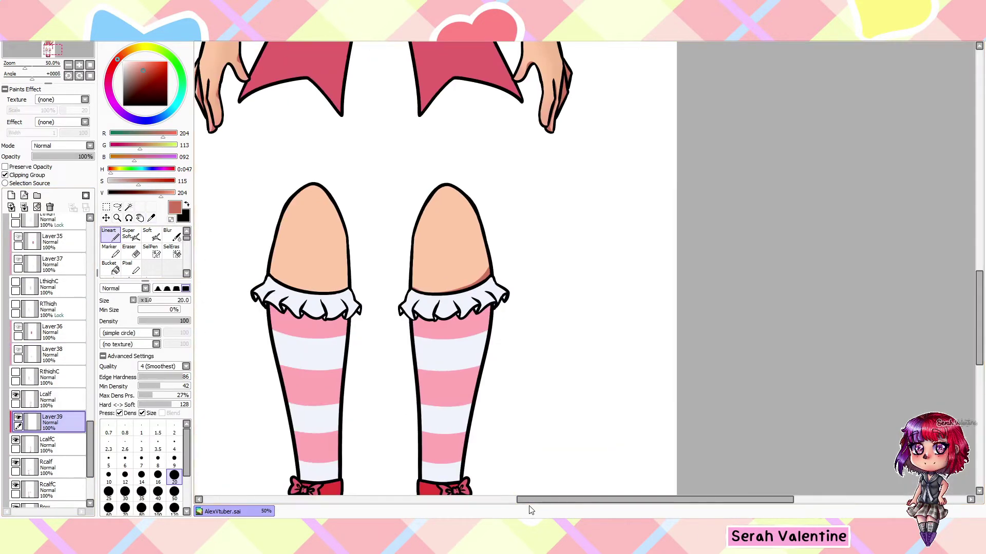
- Add a clipping layer above RcalfC and paint a red-brown shadow along the top of that sock's ruffle
left_click(52, 468)
left_click(11, 196)
scroll(280, 238, "up", 3)
left_click(16, 373)
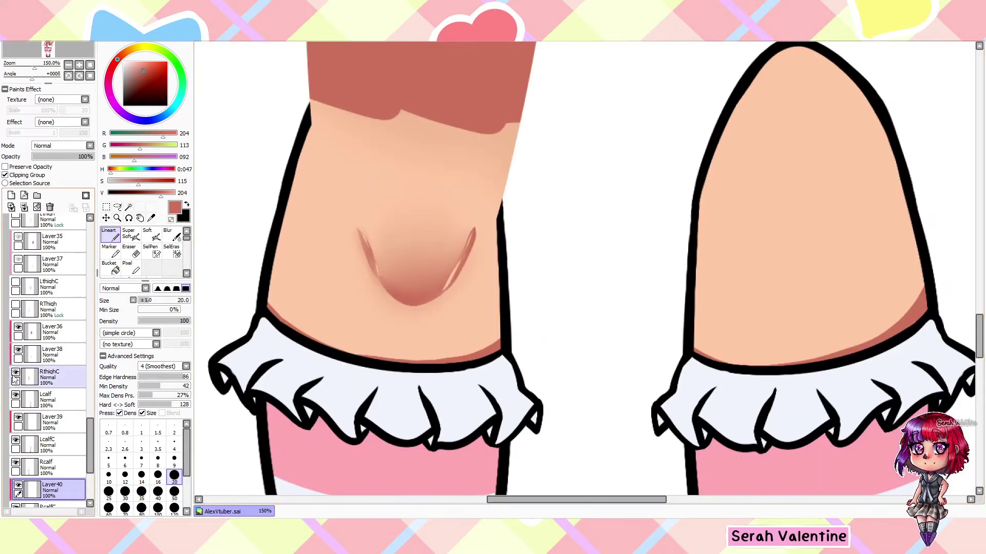
left_click(15, 373)
- Try painting peach over the outlines at the top of the calves on a new clipping layer above Lcalf, and undo it
left_click(11, 196)
left_click(393, 126, "alt")
scroll(394, 126, "down", 1)
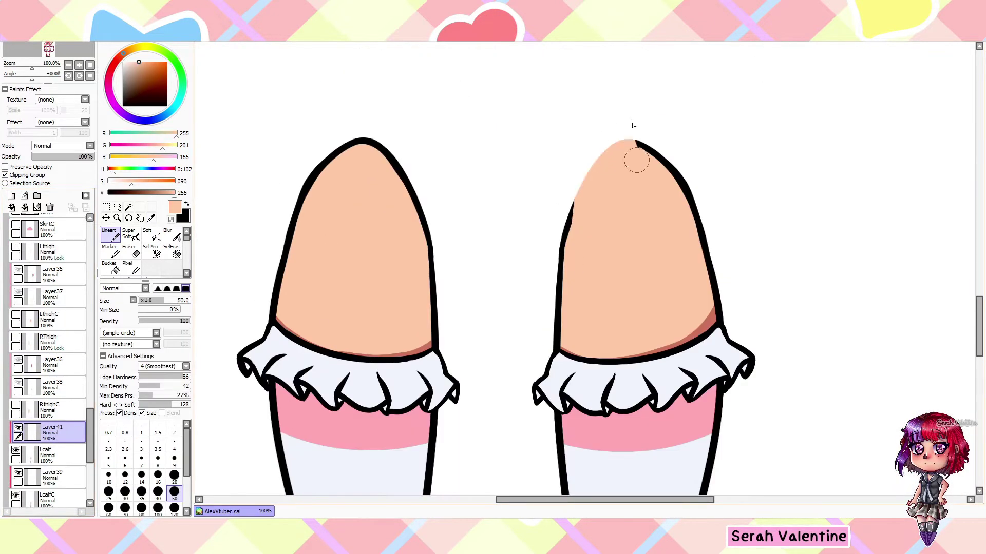
key("ctrl+z")
key("ctrl+z")
key("ctrl+z")
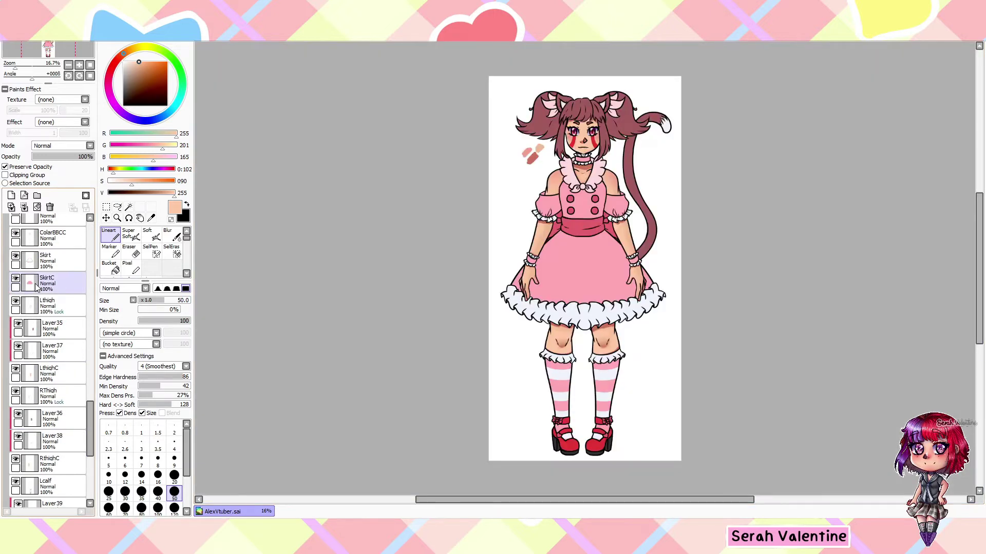
- Hide the skirt and thigh layers and paint white highlights along the left edge of both calves on their clipping layers, using Lineart at size 50
left_click_drag(15, 255, 15, 452)
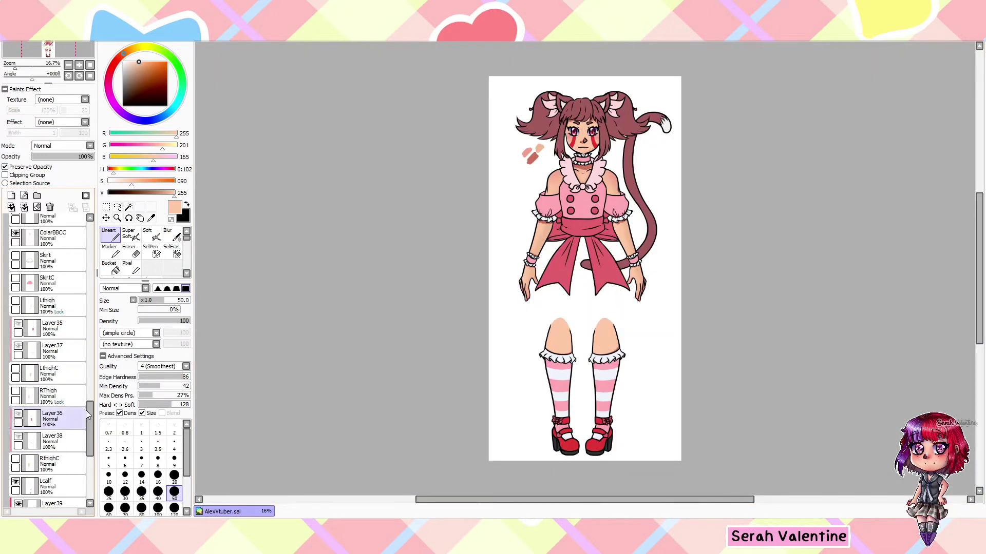
scroll(48, 360, "down", 5)
left_click(51, 414)
left_click_drag(131, 181, 107, 181)
scroll(532, 200, "up", 6)
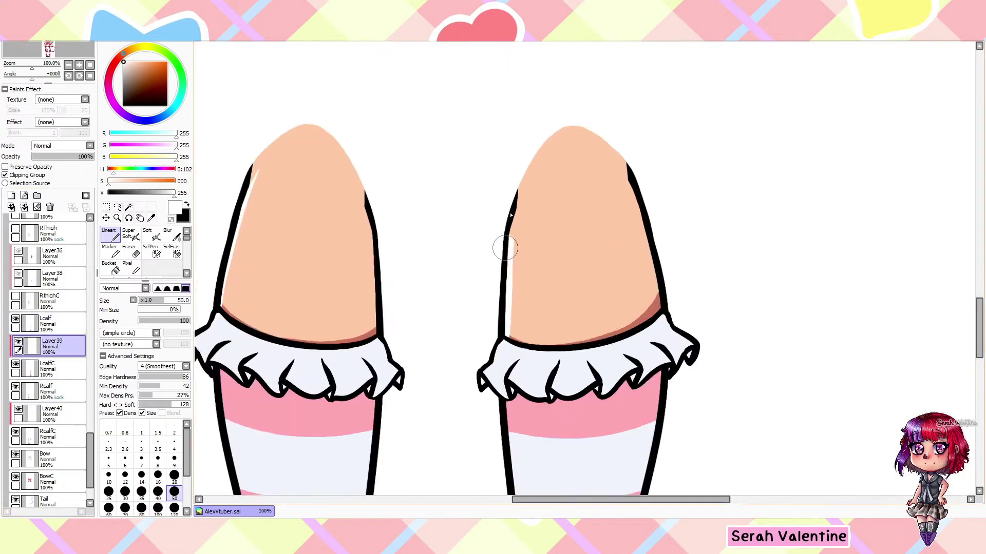
scroll(396, 255, "down", 5)
- Show the thigh layers, add white edge highlights to the thighs on their clipping layers, and make the skirt visible again
scroll(396, 255, "up", 4)
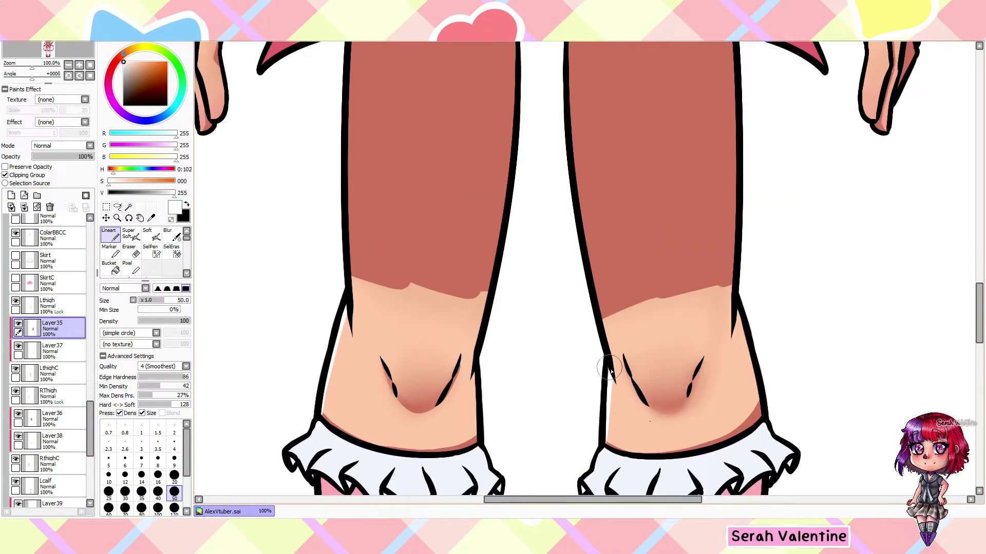
scroll(597, 210, "down", 1)
scroll(597, 210, "down", 5)
scroll(33, 358, "up", 3)
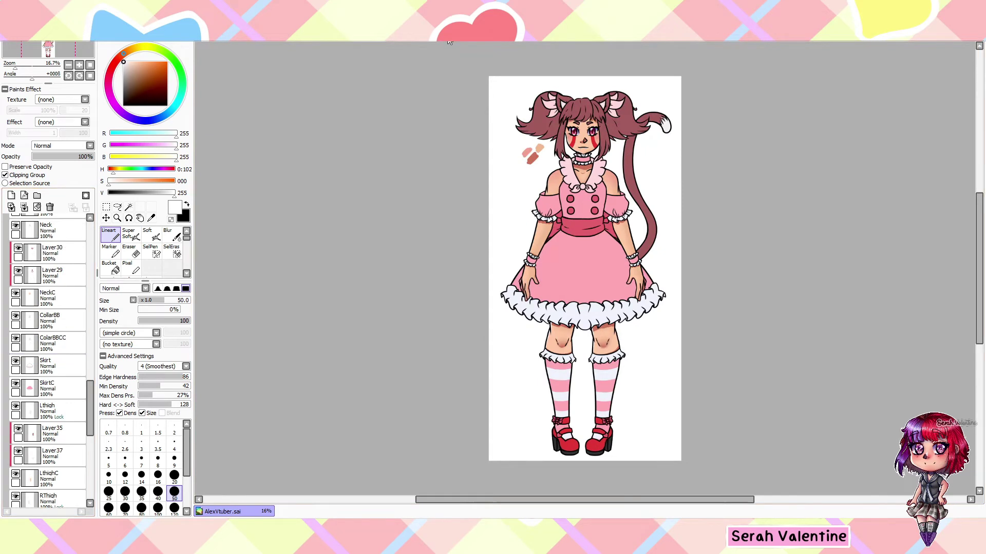
- Hide the sleeve layers and paint a white highlight along the edge of the left arm and hand on Layer33, using Lineart at size 20
scroll(48, 308, "up", 4)
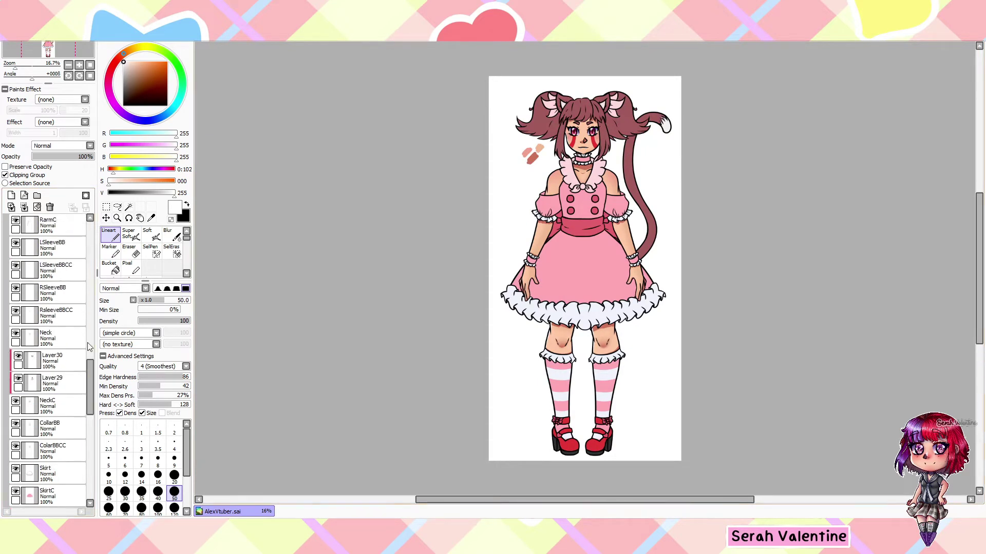
left_click(15, 303)
scroll(91, 332, "down", 3)
left_click(52, 370)
scroll(529, 272, "up", 7)
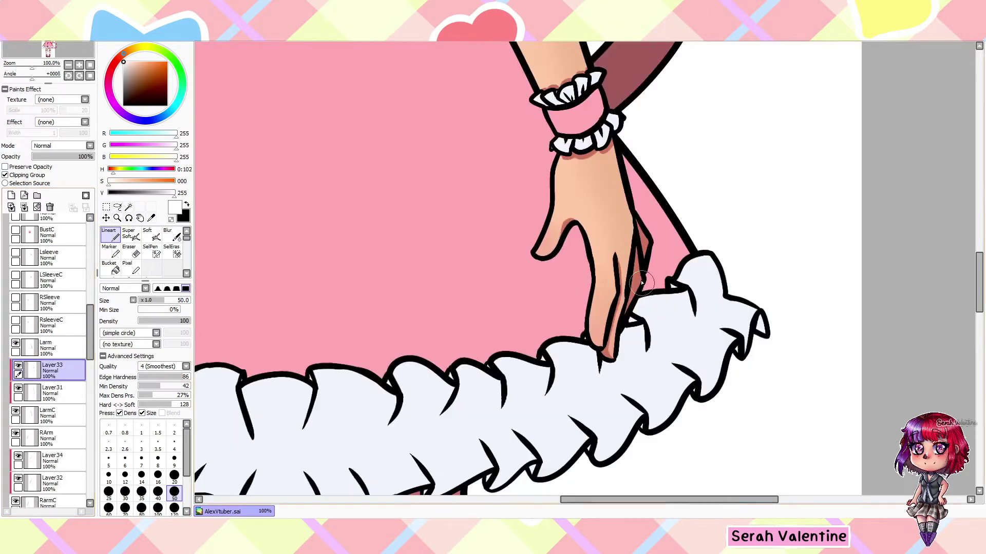
scroll(561, 327, "down", 2)
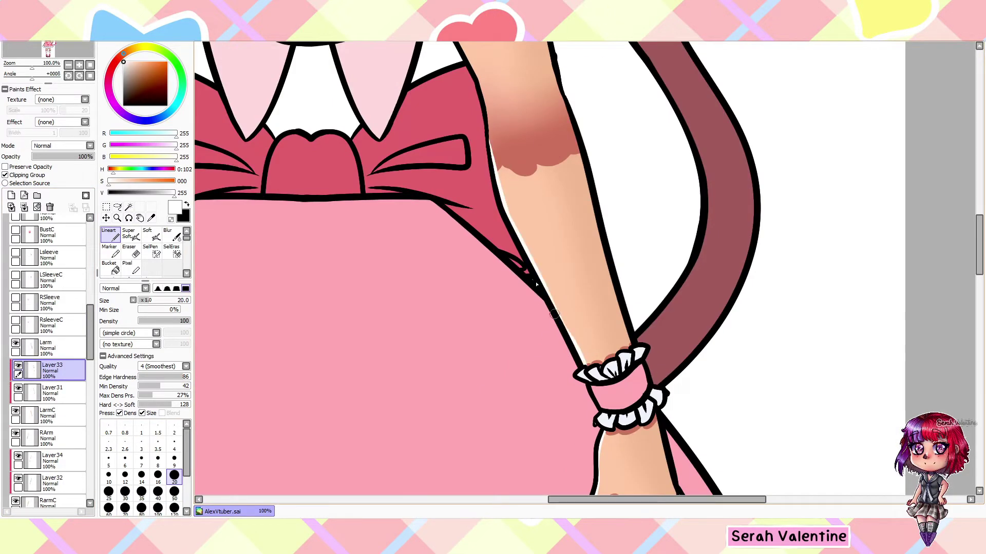
scroll(554, 314, "down", 4)
scroll(49, 411, "down", 2)
- Paint a white highlight along the right hand, arm and shoulder on Layer34, and show the sleeve layers again
left_click(52, 371)
scroll(424, 361, "up", 5)
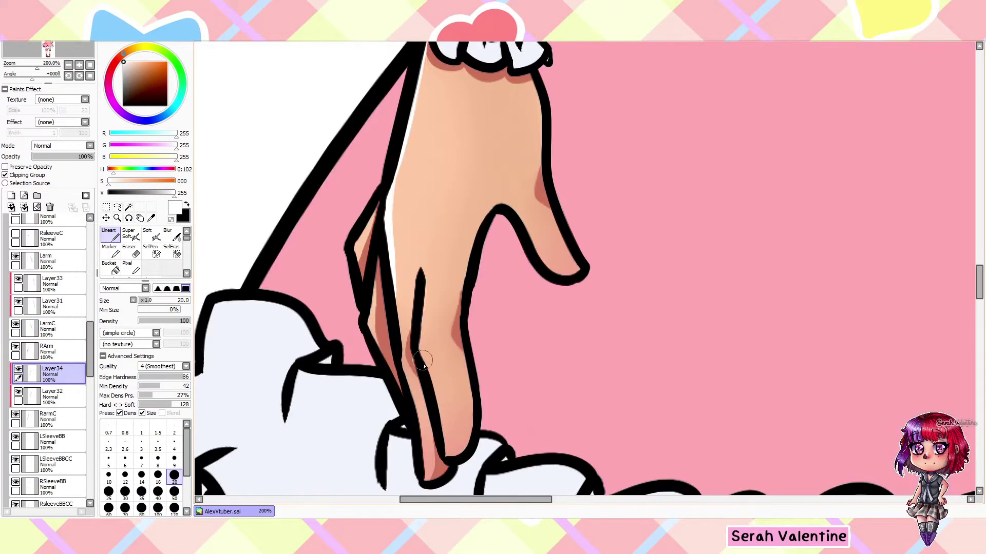
scroll(424, 361, "down", 3)
scroll(436, 231, "up", 3)
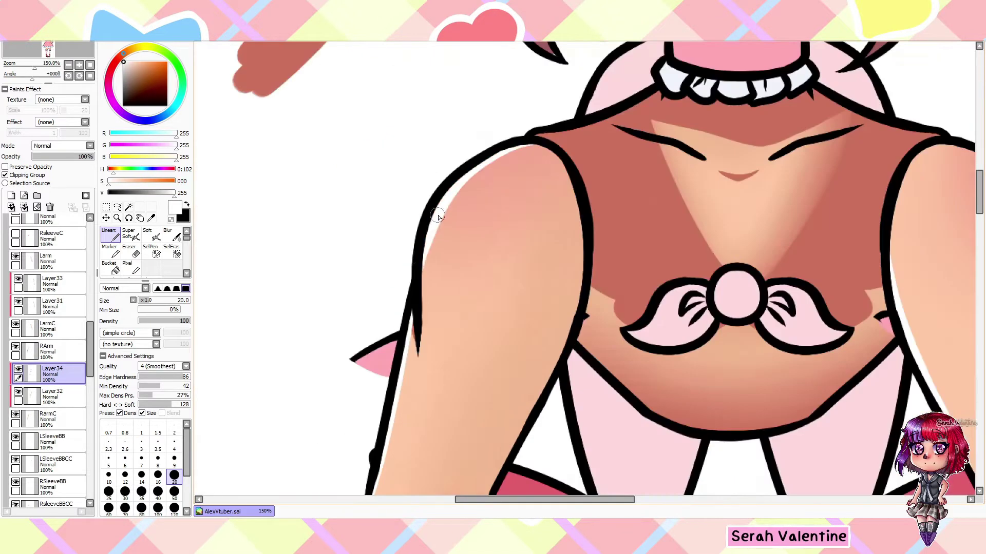
scroll(439, 217, "down", 2)
left_click(16, 416)
scroll(439, 257, "down", 4)
scroll(39, 290, "up", 4)
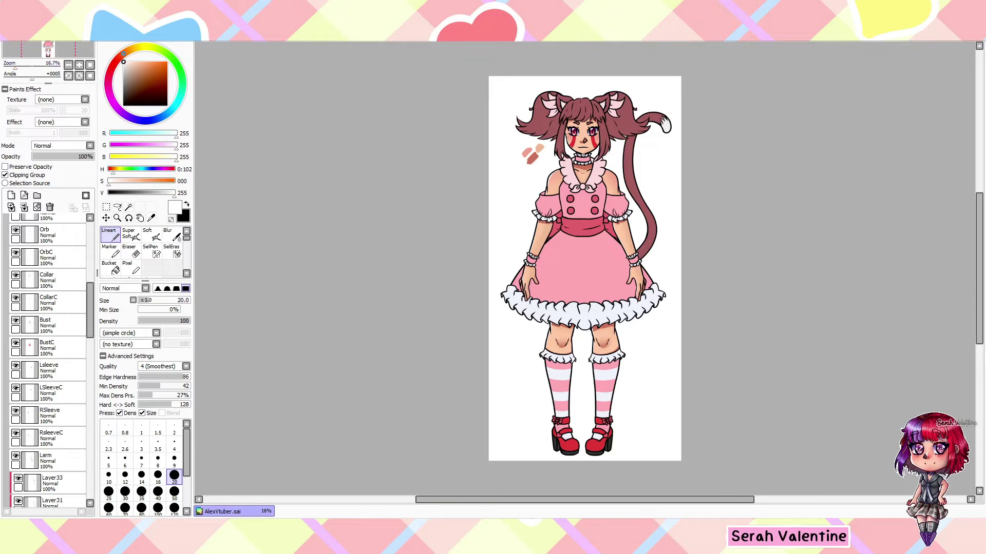
- Hide the Hair and Face folders, paint a pale peach highlight along the jaw on a clipping layer above Layer28, and blur it at size 120
scroll(583, 139, "up", 6)
left_click(216, 272, "alt")
scroll(49, 308, "up", 5)
left_click(16, 242)
left_click(15, 264)
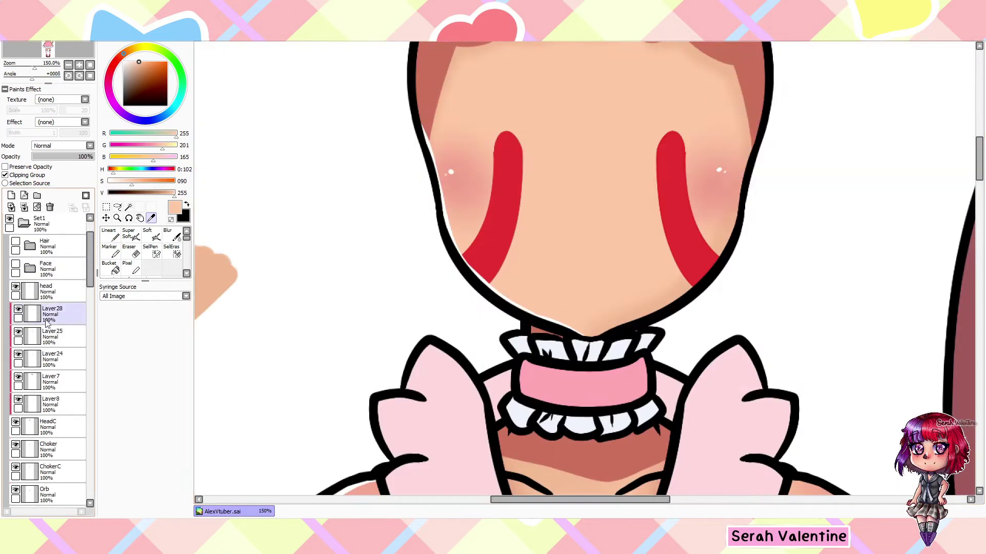
left_click(52, 311)
left_click(130, 234)
left_click(174, 236)
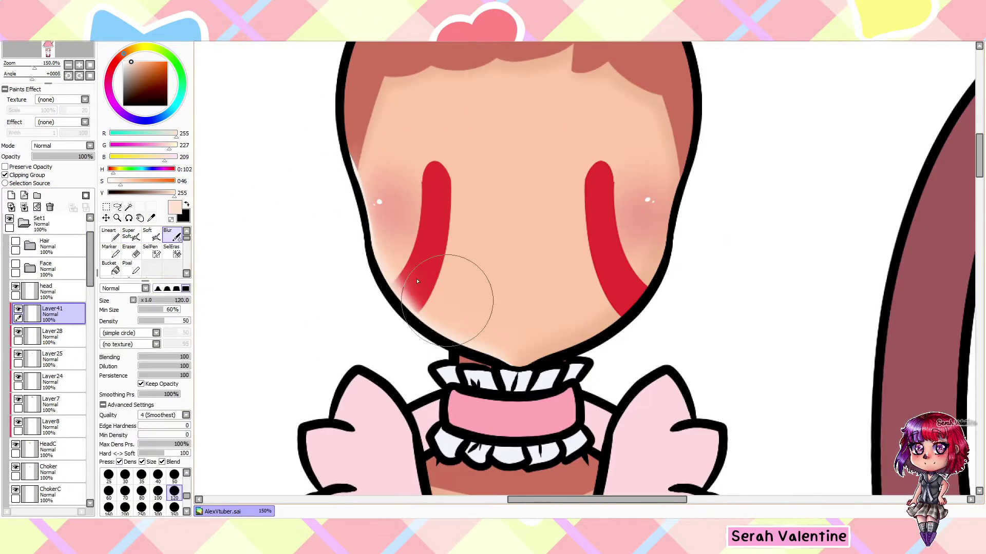
- Make the Face and Hair folders visible again
scroll(270, 340, "down", 6)
scroll(615, 145, "up", 5)
left_click(15, 264)
left_click(15, 241)
scroll(359, 257, "down", 3)
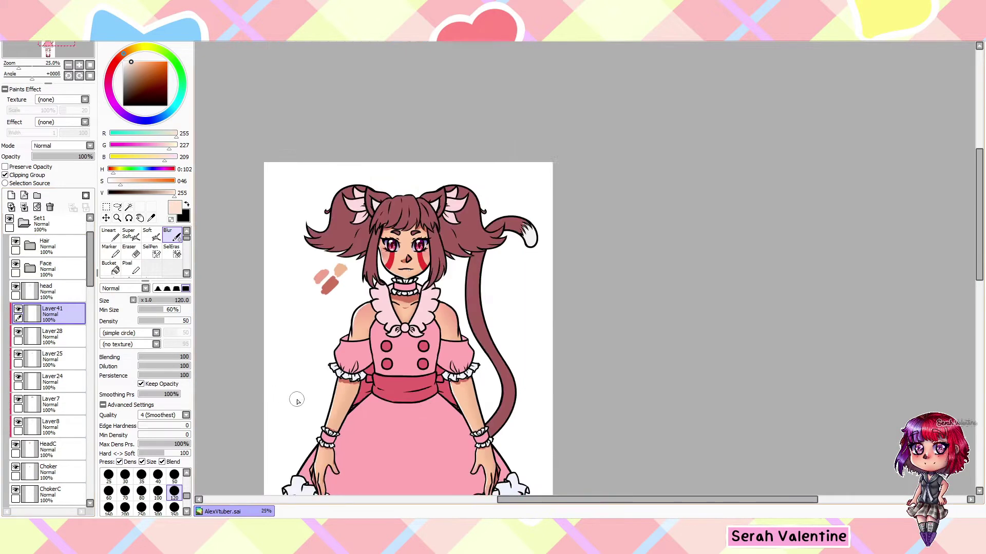
- Open the Face folder and paint a small white highlight on the nose on Layer9, using Lineart at size 20
scroll(359, 257, "up", 2)
scroll(359, 256, "up", 2)
left_click(30, 268)
scroll(51, 334, "down", 3)
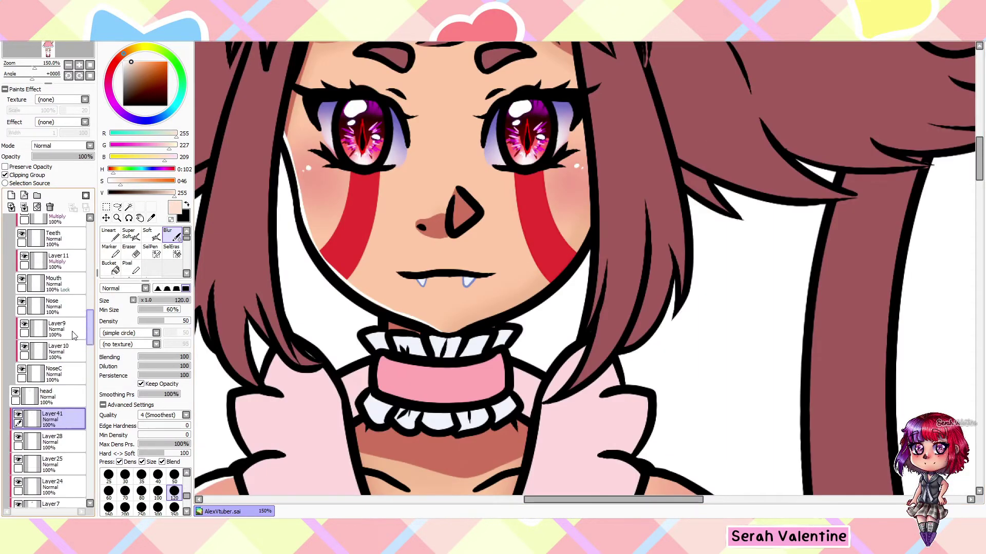
left_click(56, 372)
left_click(109, 234)
scroll(197, 105, "up", 2)
left_click_drag(454, 199, 457, 205)
scroll(425, 228, "down", 6)
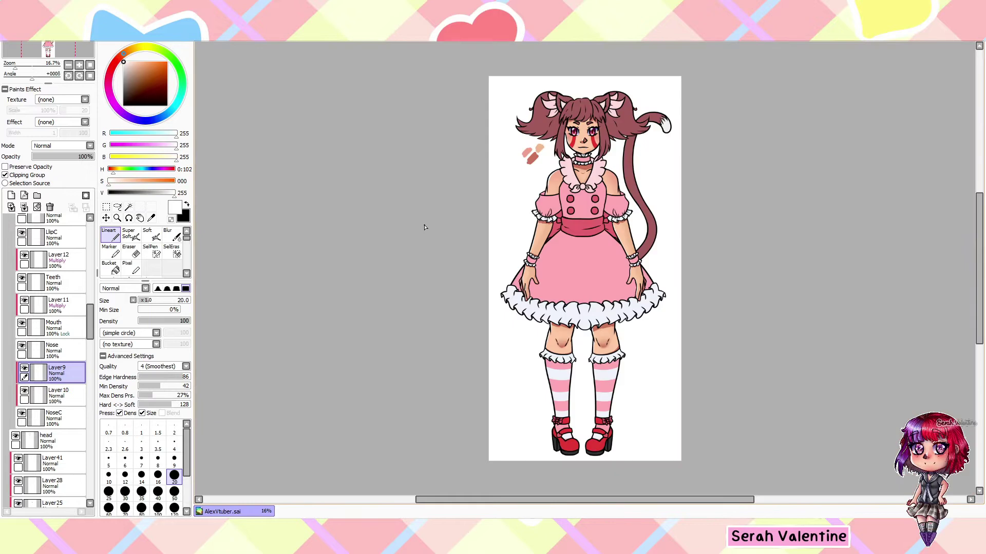
- Close the Face folder and hide the hair, face, head, sleeve and arm layers to expose the dress
scroll(51, 334, "up", 3)
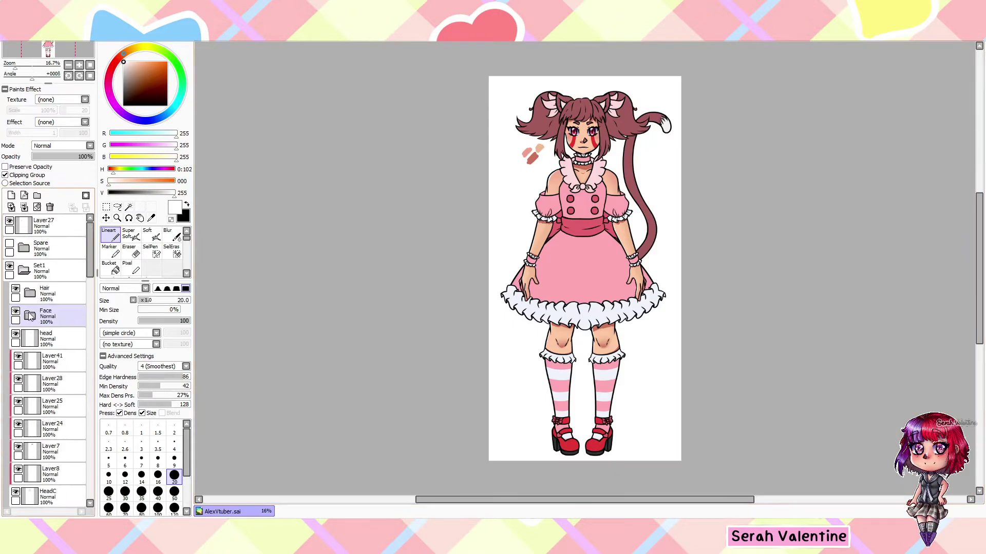
left_click(30, 273)
left_click(16, 246)
left_click(15, 269)
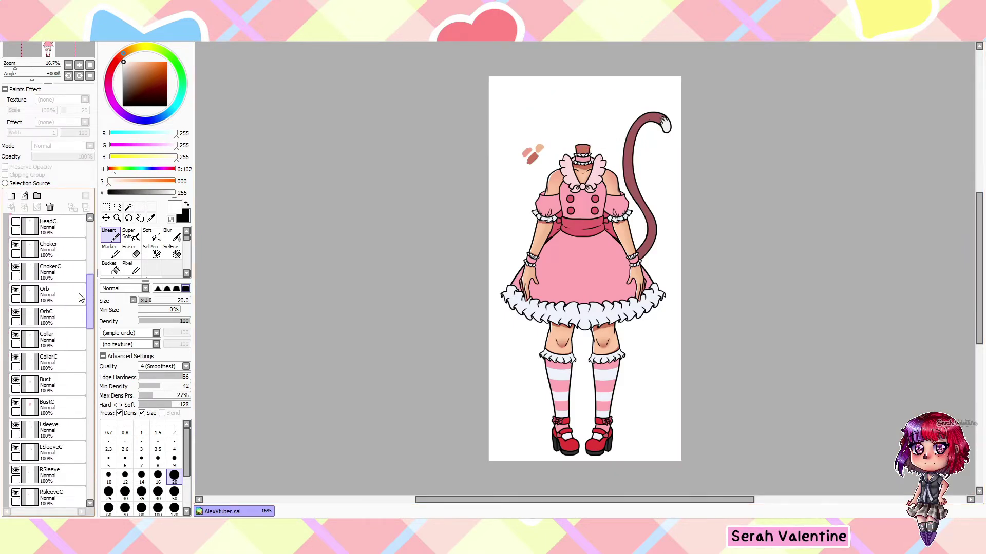
left_click_drag(90, 256, 92, 320)
left_click_drag(18, 351, 16, 485)
scroll(52, 359, "down", 5)
left_click(35, 339)
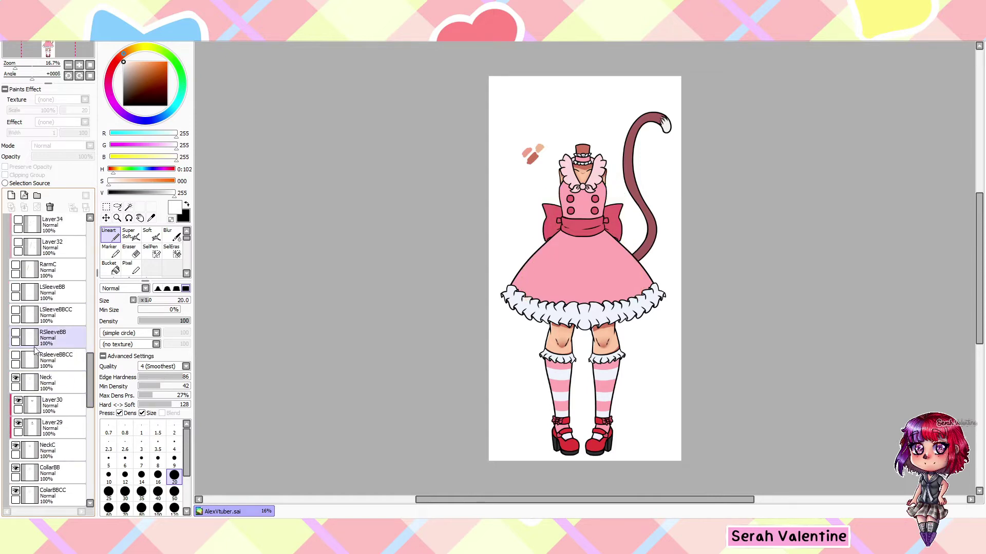
- Add a clipping layer above SkirtC and paint a dark rose shadow (RGB 190, 85, 90) under the sash, using Lineart at size 50
scroll(88, 379, "down", 5)
left_click(51, 389)
left_click(548, 283, "alt")
scroll(473, 312, "up", 3)
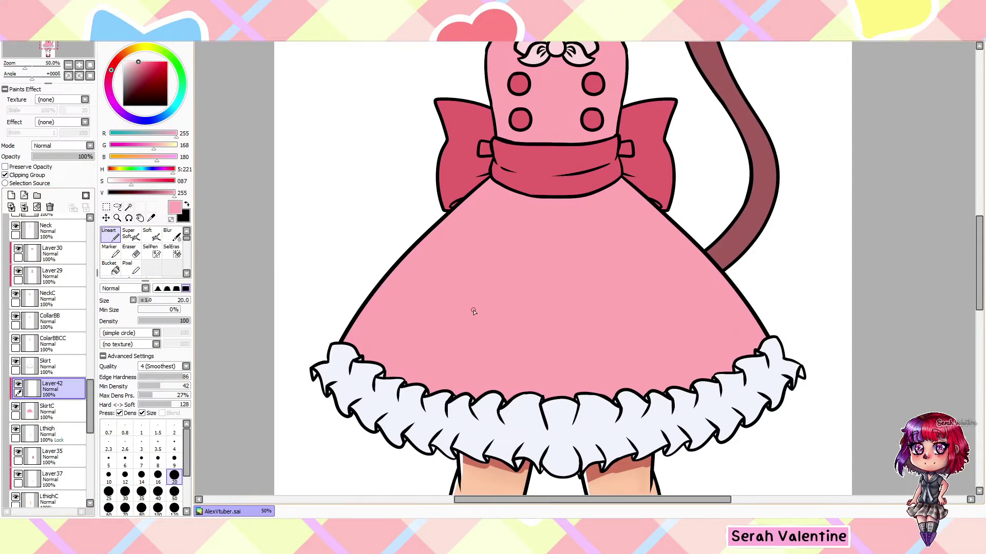
left_click(532, 213, "alt")
left_click(174, 492)
scroll(564, 221, "up", 2)
scroll(674, 124, "down", 2)
scroll(565, 205, "up", 1)
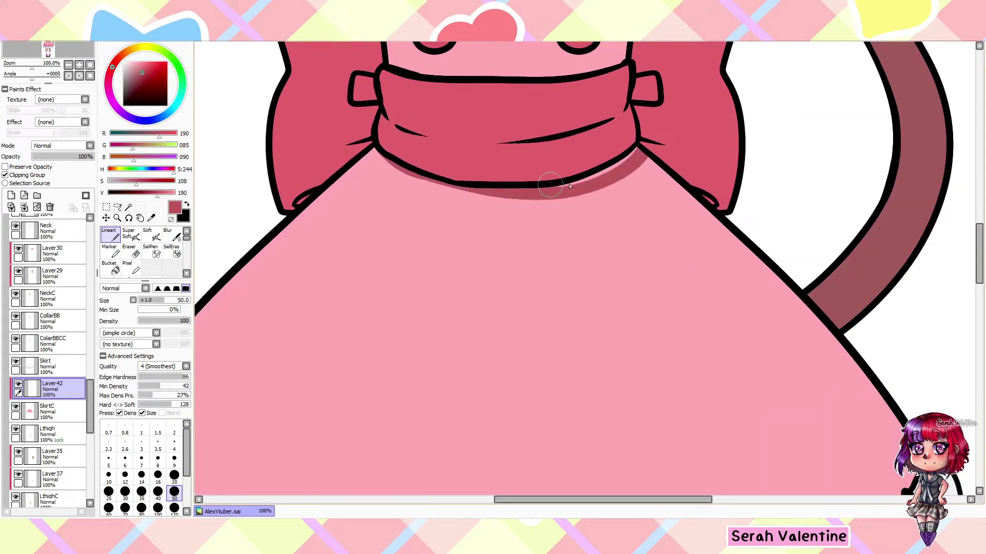
- Select the pink skirt area with the Magic Wand and paint dark rose shadows along the ruffle's upper edge on Layer42, using Lineart at size 20
scroll(513, 205, "down", 3)
scroll(411, 186, "up", 1)
key("w")
left_click(410, 186)
scroll(411, 187, "up", 5)
key("n")
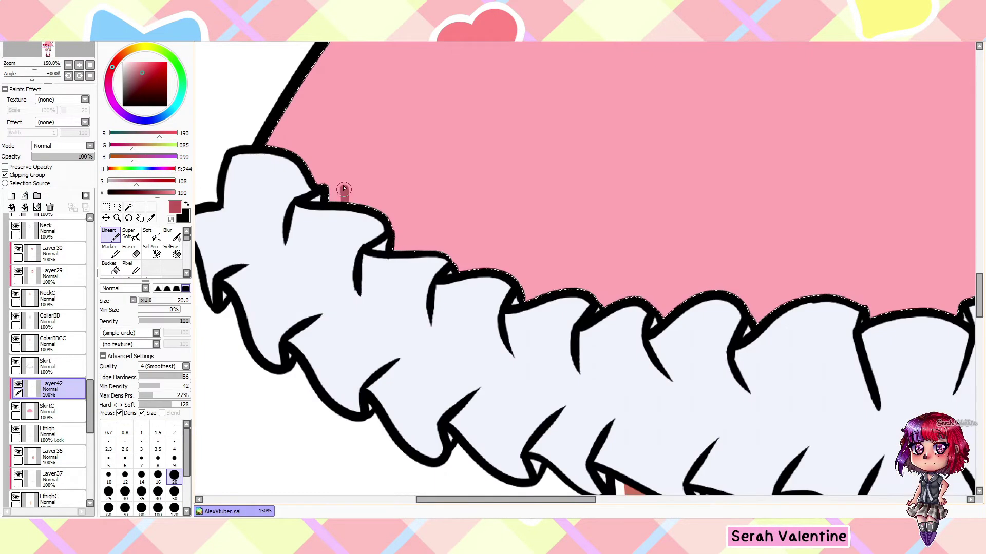
left_click_drag(530, 285, 580, 296)
scroll(514, 277, "down", 3)
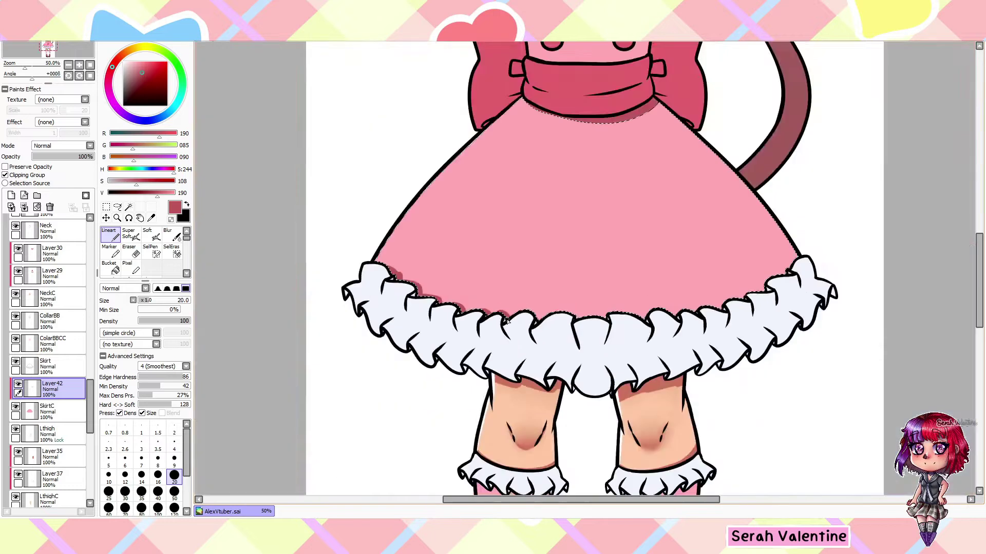
scroll(513, 278, "up", 3)
left_click_drag(488, 277, 544, 287)
scroll(476, 275, "right", 3)
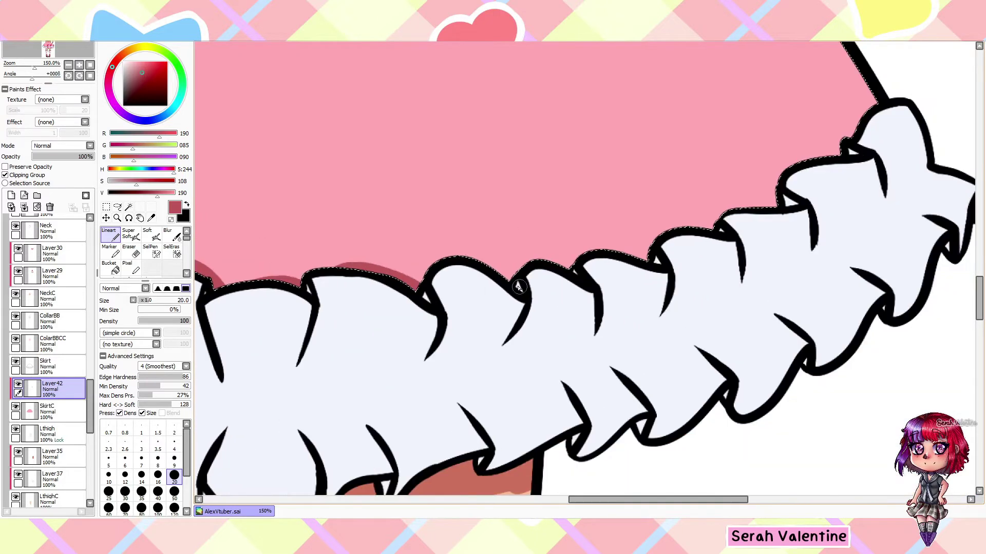
scroll(752, 185, "down", 6)
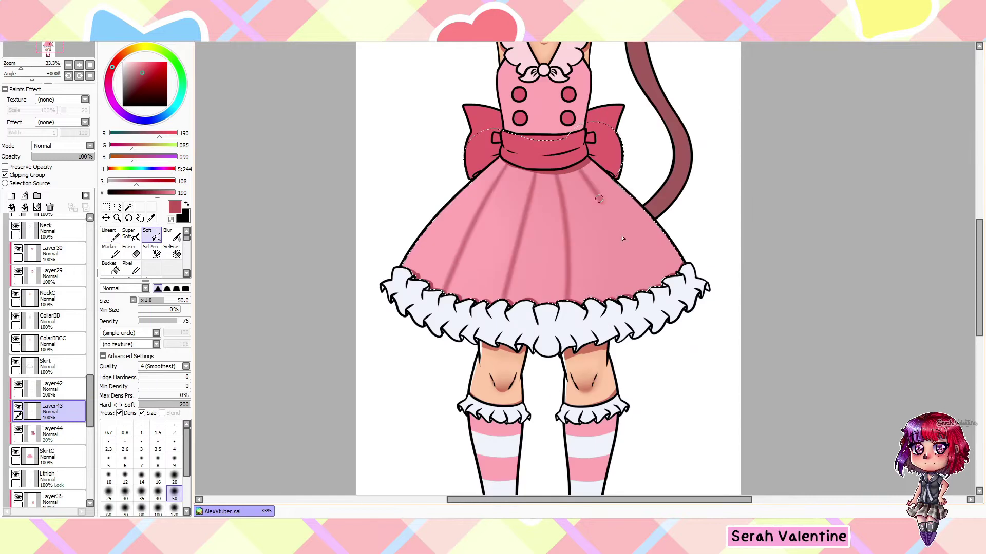
- Paint vertical fold shadows down the skirt on Layer43 with Soft at size 50, and blend them with Blur at size 120
mouse_move(493, 174)
left_mouse_down()
mouse_move(462, 349)
mouse_move(437, 354)
left_mouse_up()
left_click_drag(411, 195, 360, 349)
left_click(168, 234)
scroll(414, 289, "up", 1)
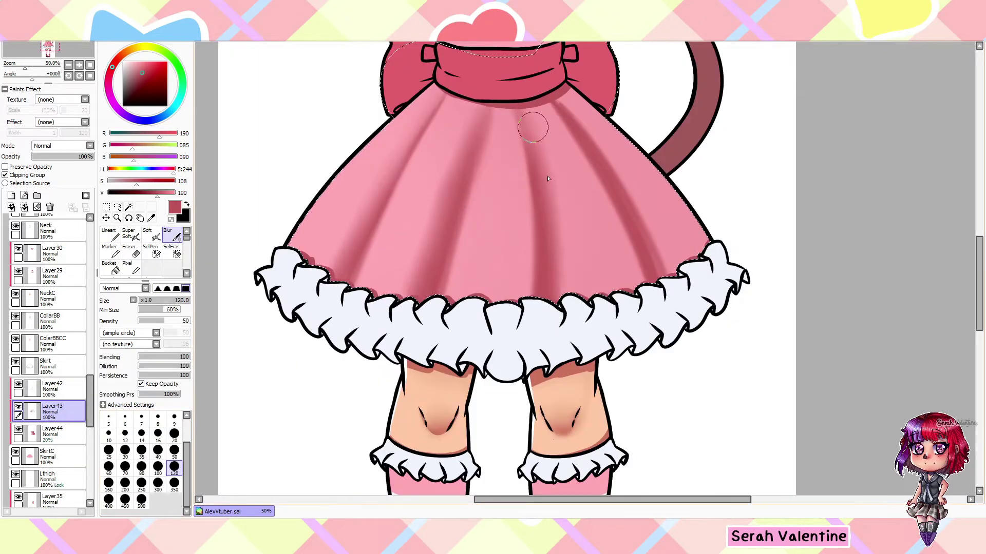
scroll(652, 352, "down", 3)
- Shade the skirt broadly in dark rose with Super Soft at size 500, and paint a swatch of that colour beside the skin-tone swatches
left_click(128, 234)
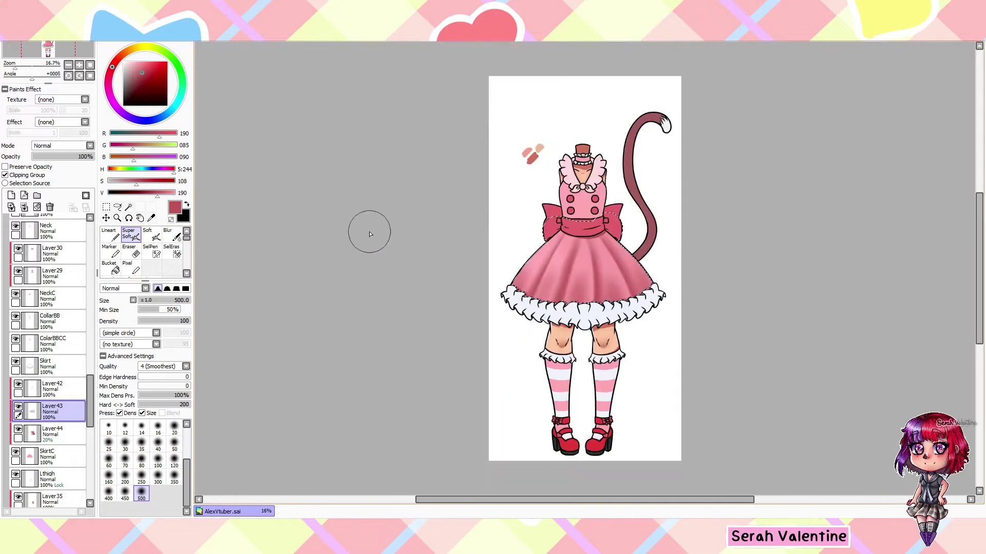
scroll(671, 205, "up", 2)
scroll(477, 60, "down", 3)
scroll(700, 81, "up", 4)
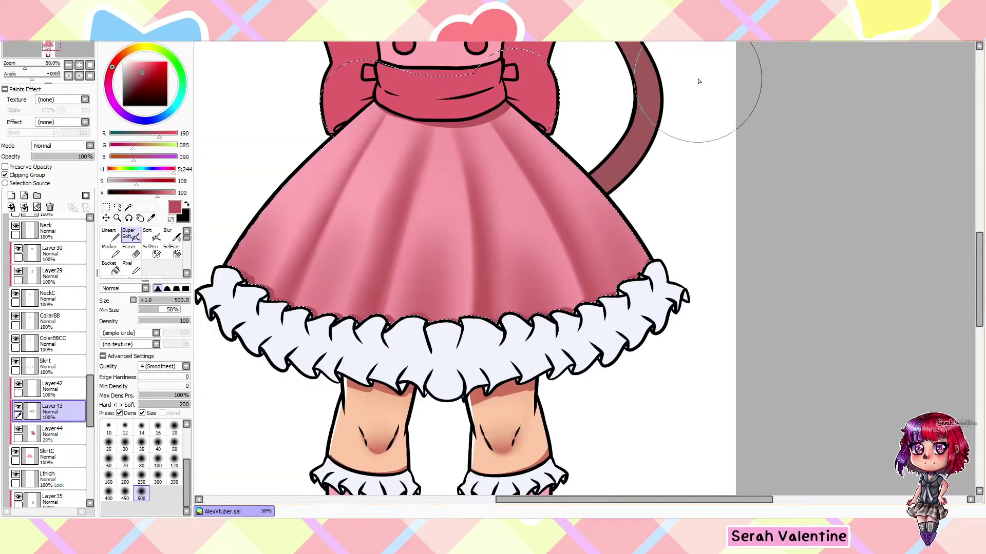
scroll(699, 82, "down", 1)
scroll(51, 358, "up", 1)
key("n")
scroll(250, 93, "down", 2)
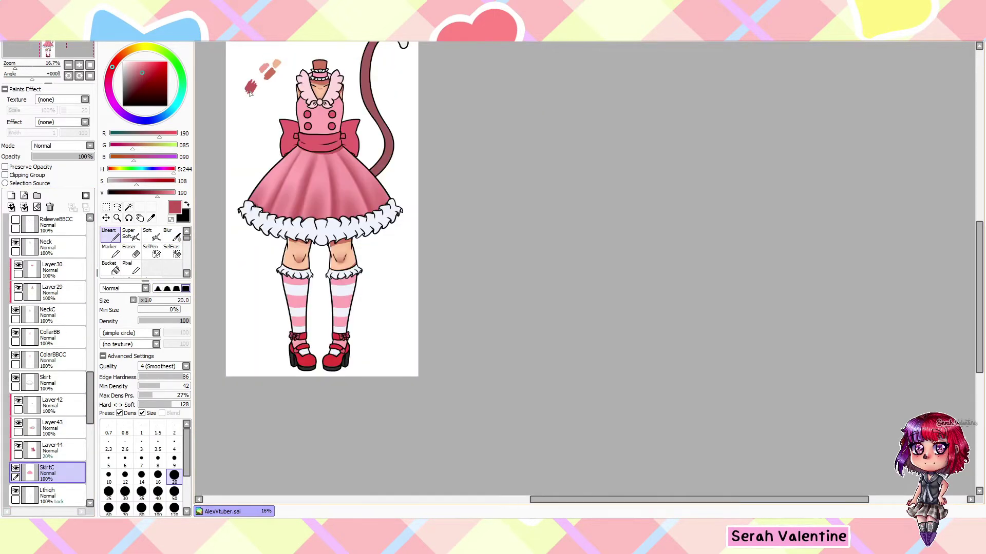
- Add a clipping layer above BustC and paint dark rose shadows beside the buttons and under the collar bow, using Lineart at size 20
scroll(51, 360, "up", 3)
left_click(11, 195)
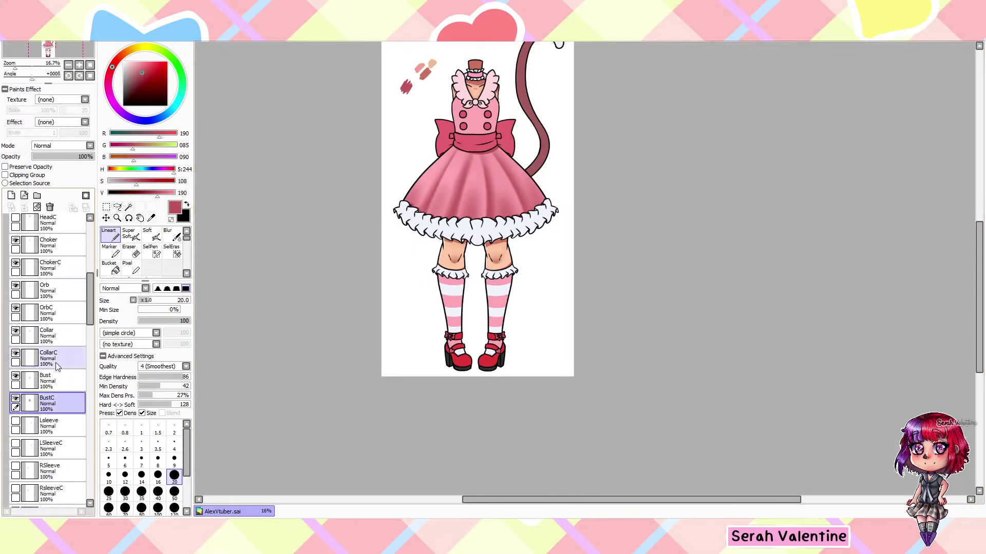
left_click(5, 175)
scroll(421, 187, "up", 5)
scroll(392, 257, "up", 1)
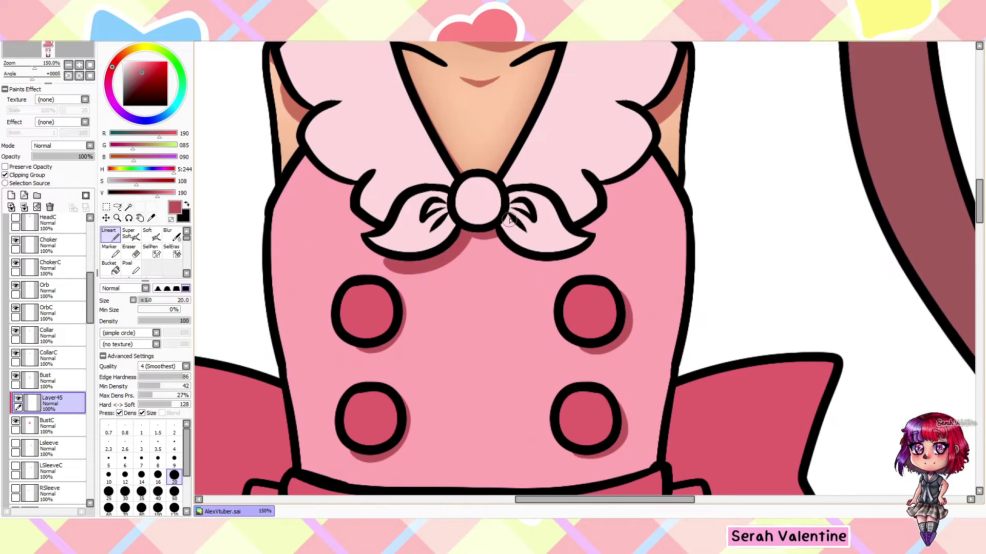
scroll(600, 192, "down", 2)
scroll(590, 201, "up", 2)
scroll(575, 205, "down", 3)
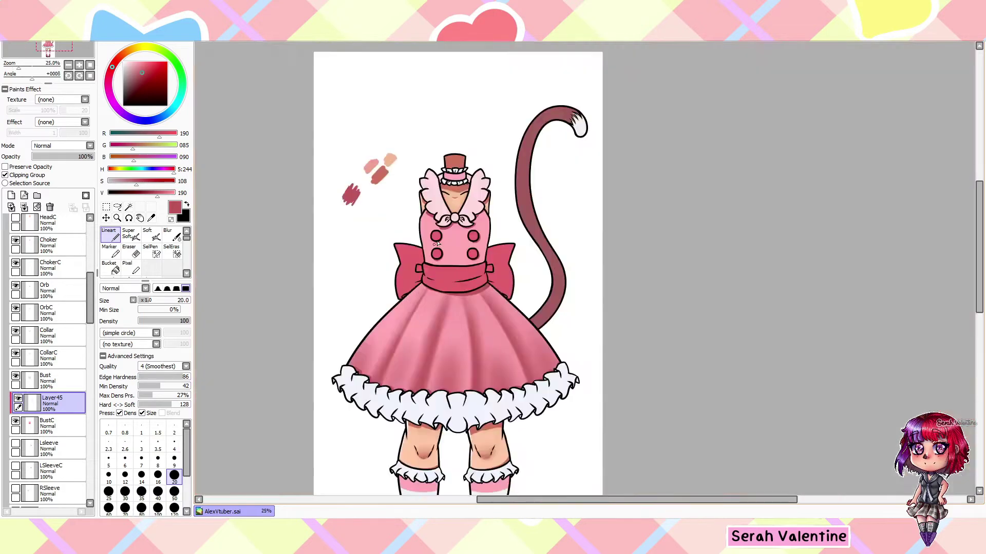
- Paint dark rose shadows and small creases along the bodice's waistline above the sash, using Lineart, and soften the creases with Blur at size 20
scroll(559, 217, "up", 4)
scroll(560, 217, "down", 3)
scroll(427, 315, "up", 3)
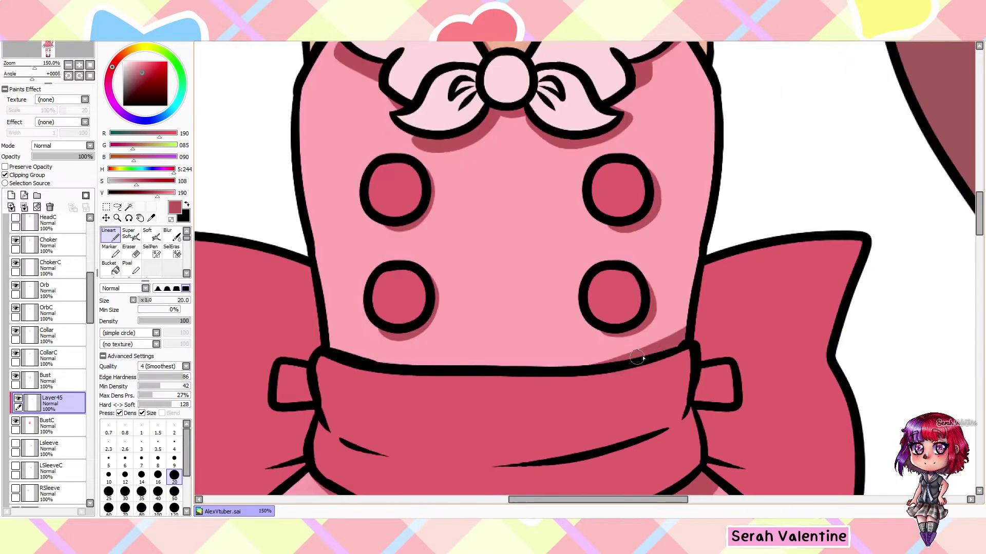
scroll(428, 315, "down", 3)
scroll(428, 360, "up", 4)
key("b")
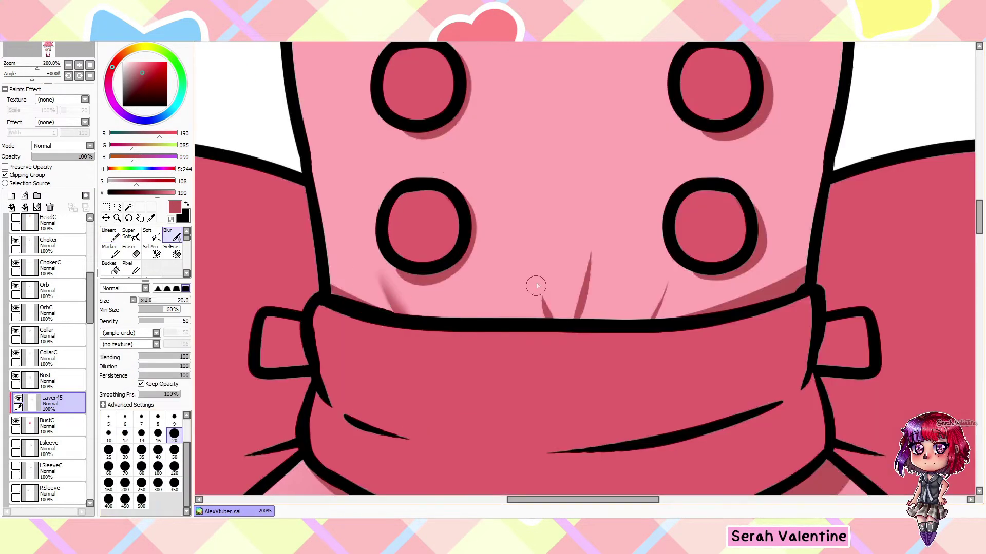
scroll(537, 285, "down", 3)
- Shade across the chest on a new clipping layer with Super Soft at size 120, blend with Blur at size 120, and lower its opacity to 77%
key("ctrl+shift+n")
key("n")
scroll(588, 199, "up", 2)
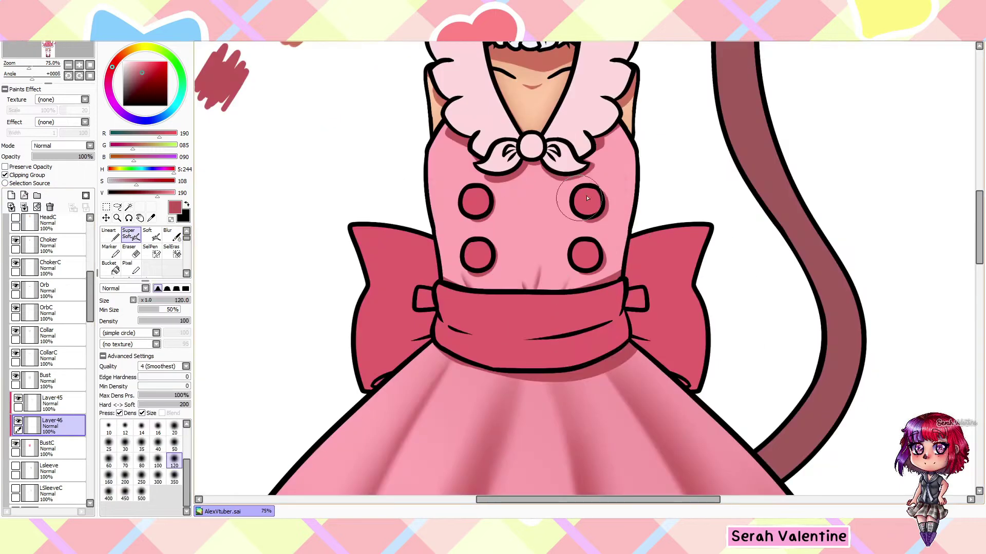
left_click_drag(588, 198, 447, 185)
scroll(513, 231, "down", 3)
scroll(514, 231, "up", 3)
key("b")
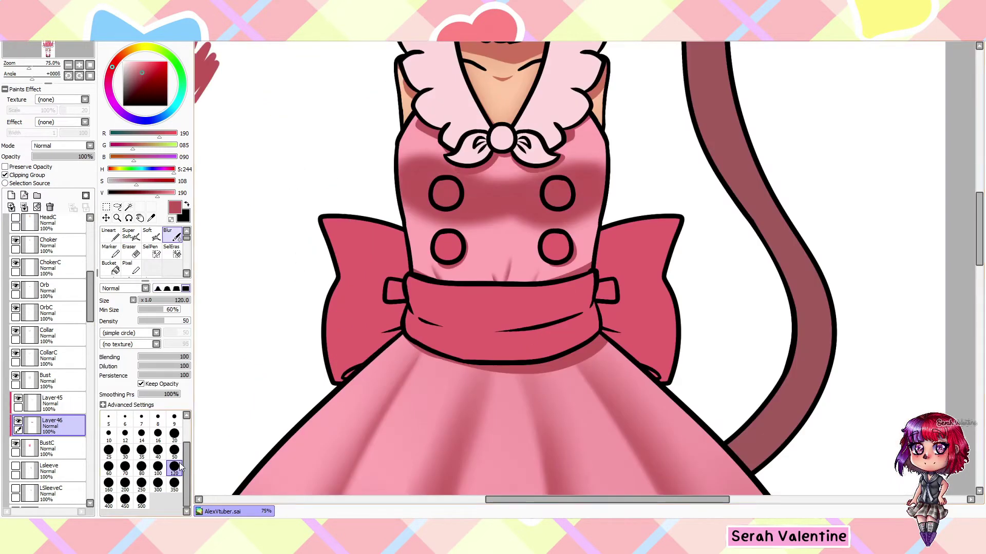
scroll(513, 256, "down", 3)
left_click_drag(93, 156, 44, 159)
scroll(514, 256, "up", 3)
- Add clipping layers Layer47 and Layer48, and shade the bodice broadly in dark rose on Layer48 with Super Soft at size 500 and 22% opacity
key("ctrl+shift+n")
key("n")
scroll(547, 242, "down", 3)
scroll(513, 246, "up", 3)
key("ctrl+shift+n")
scroll(417, 371, "down", 5)
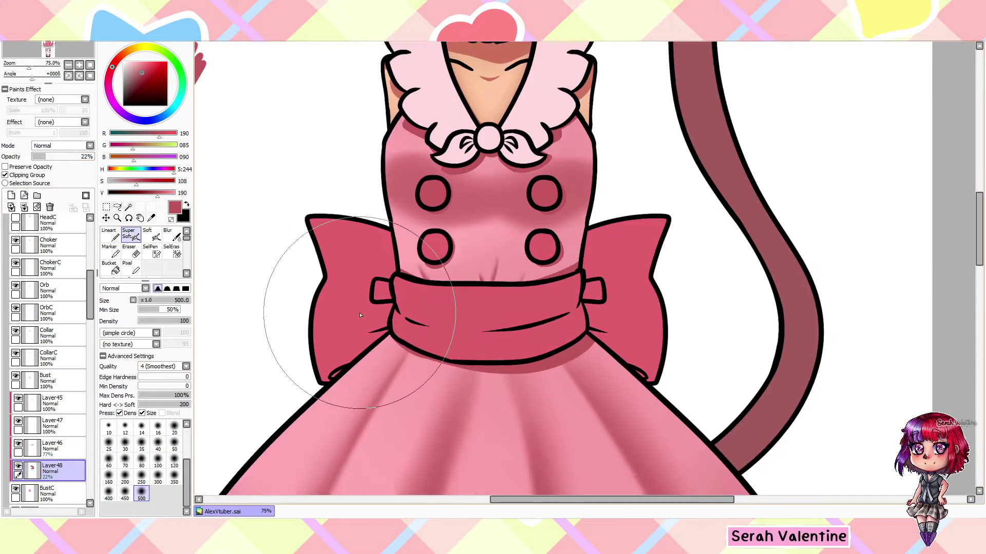
- Merge Layer47 into Layer46, and fill the shadow area beneath the hidden collar in dark rose on Layer45 with Lineart at size 20
left_click(56, 426)
left_click(25, 207)
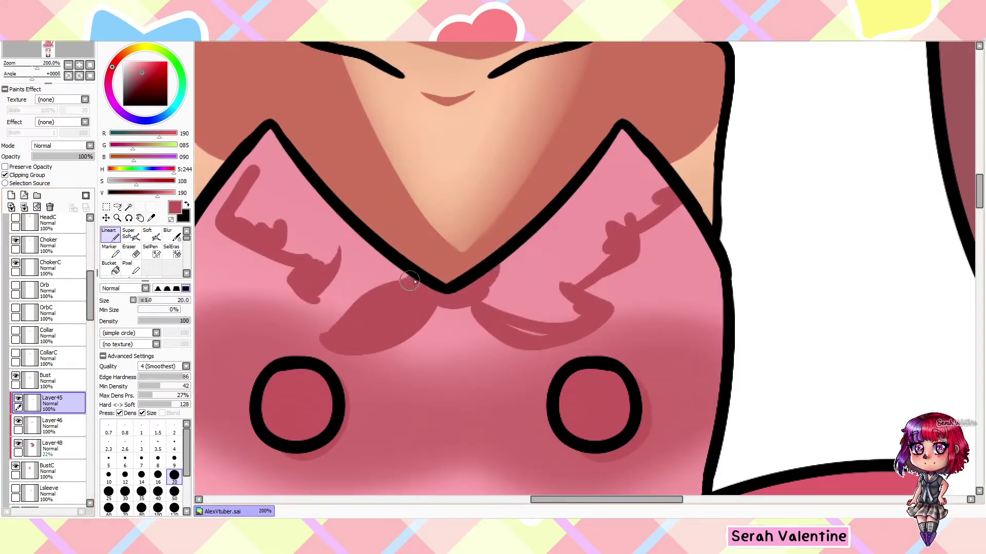
left_click_drag(581, 248, 621, 132)
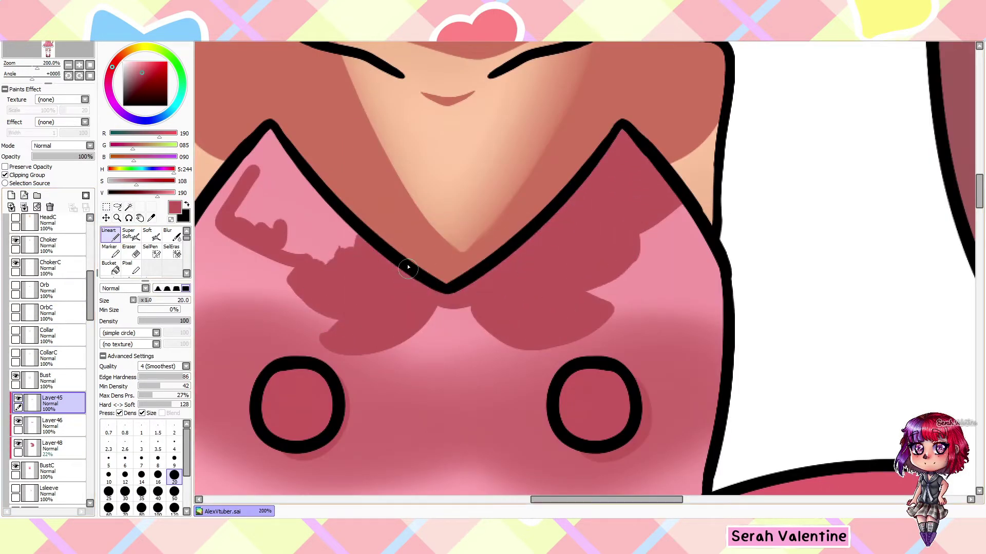
left_click_drag(225, 172, 256, 170)
- Shade the pink choker band in dark rose within a selection on a clipping layer above ChokerC, and blend it with Blur at size 120
key("minus")
key("minus")
key("minus")
key("minus")
key("minus")
key("minus")
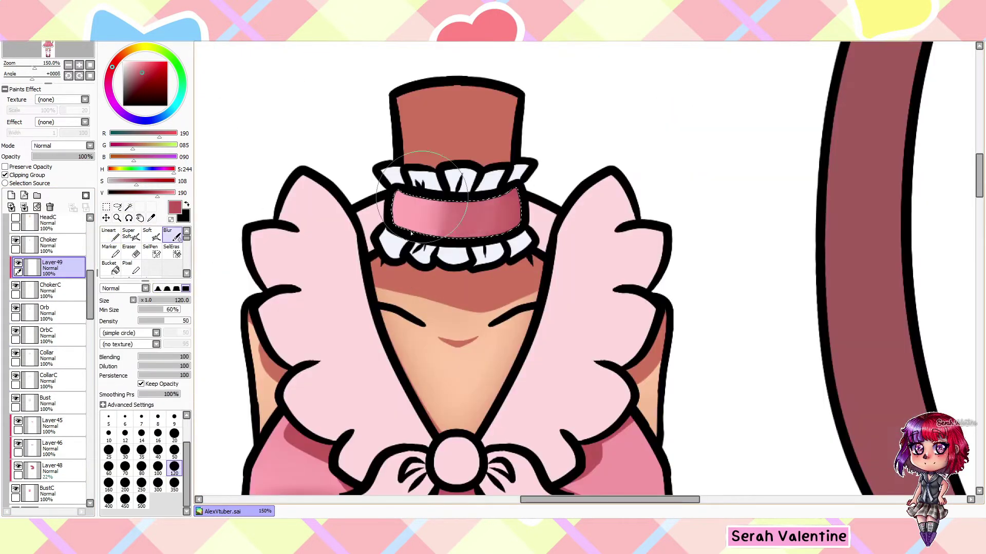
key("minus")
key("minus")
key("minus")
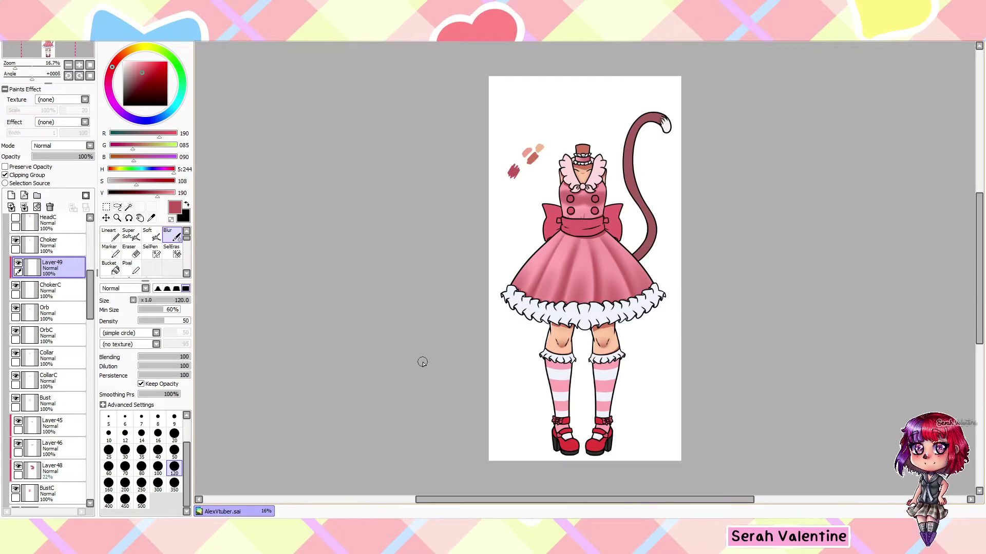
- Hide the bust and collar layers and show the puff sleeve and arm layers
scroll(49, 359, "down", 5)
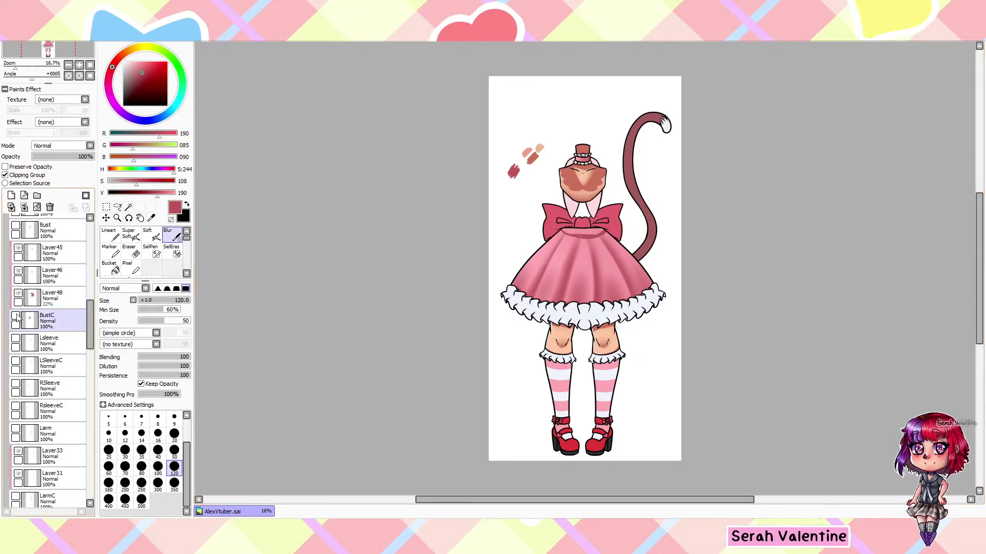
left_click(15, 391)
left_click(15, 393)
- Select the RSleeve's pink area with the Magic Wand and paint dark rose crease shadows above the cuff on a new clipping layer, using Lineart at size 20
left_click(508, 231)
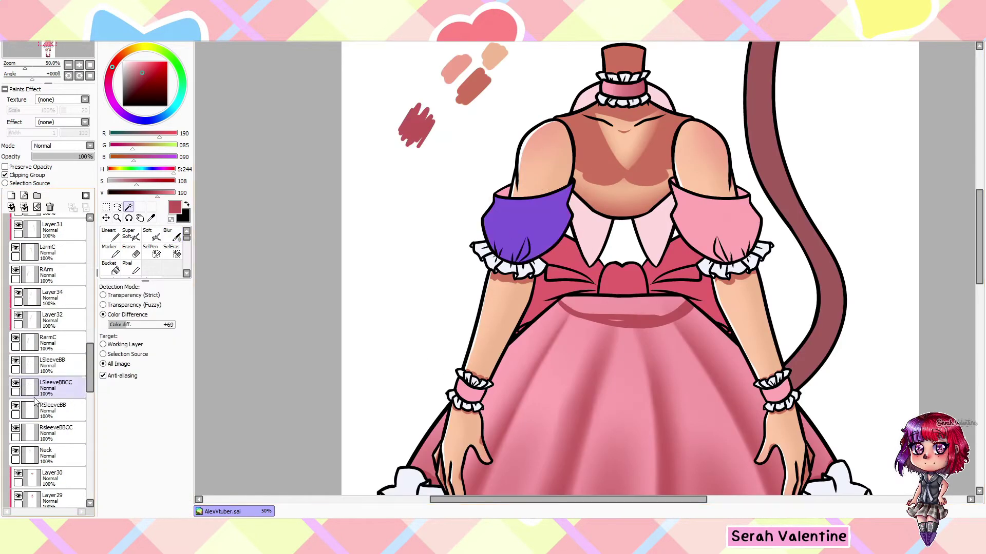
scroll(49, 365, "up", 3)
scroll(49, 333, "up", 3)
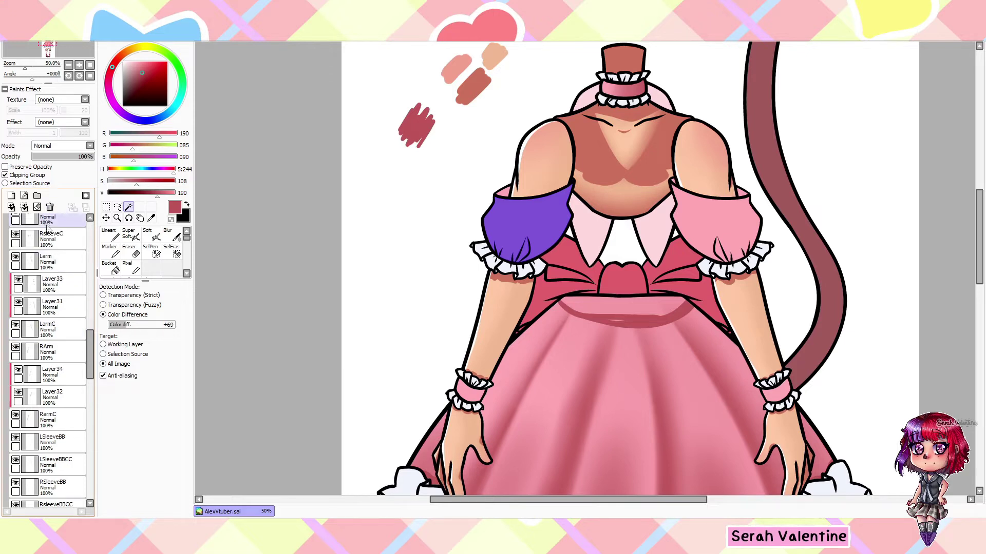
left_click(51, 381)
left_click(108, 234)
scroll(400, 262, "up", 5)
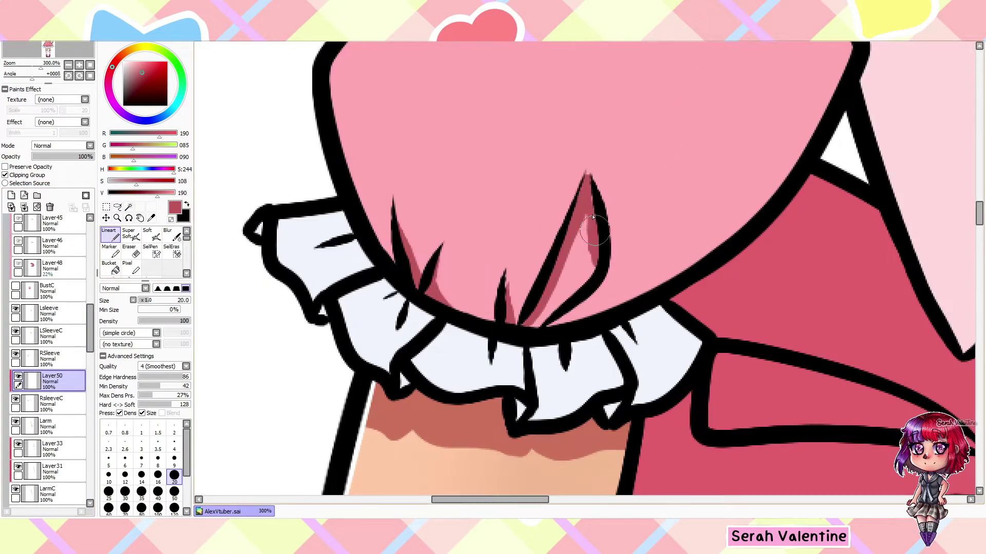
- Paint dark rose fold shadows on the same sleeve on new clipping layer Layer51 with Soft at size 50, and blend them with Blur at size 50
scroll(593, 217, "down", 5)
left_click(12, 196)
left_click(147, 234)
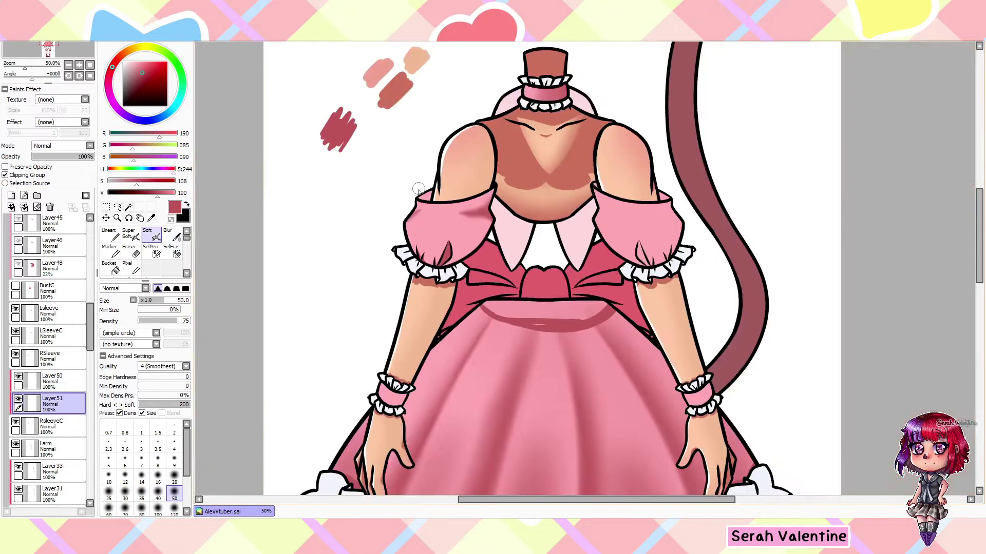
scroll(426, 236, "up", 2)
key("b")
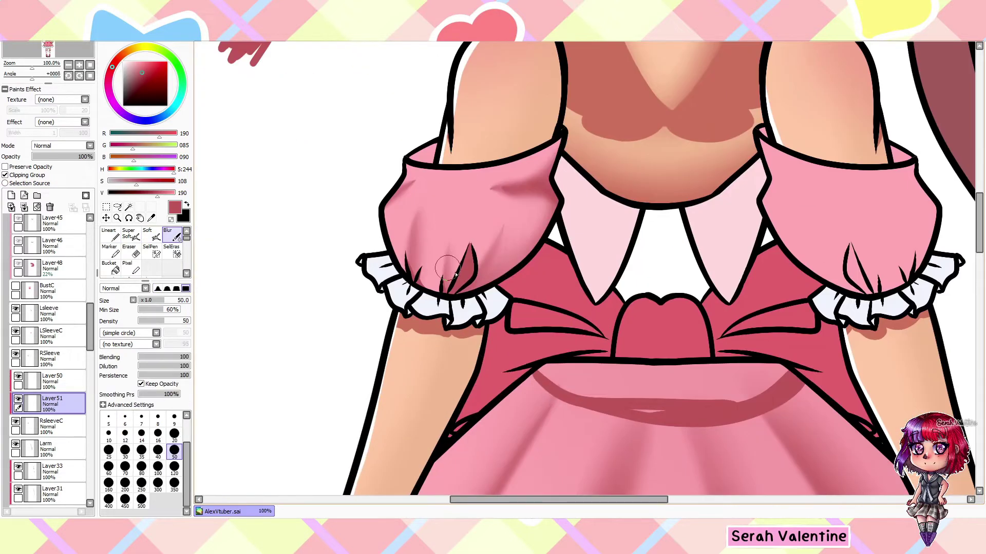
- Rework the sleeve's upper and lower fold shadows on Layer51 with Soft, and blend them with Blur at size 50
scroll(455, 275, "down", 3)
scroll(452, 257, "up", 3)
key("s")
left_click_drag(446, 251, 406, 313)
scroll(450, 232, "up", 1)
scroll(419, 224, "down", 1)
key("b")
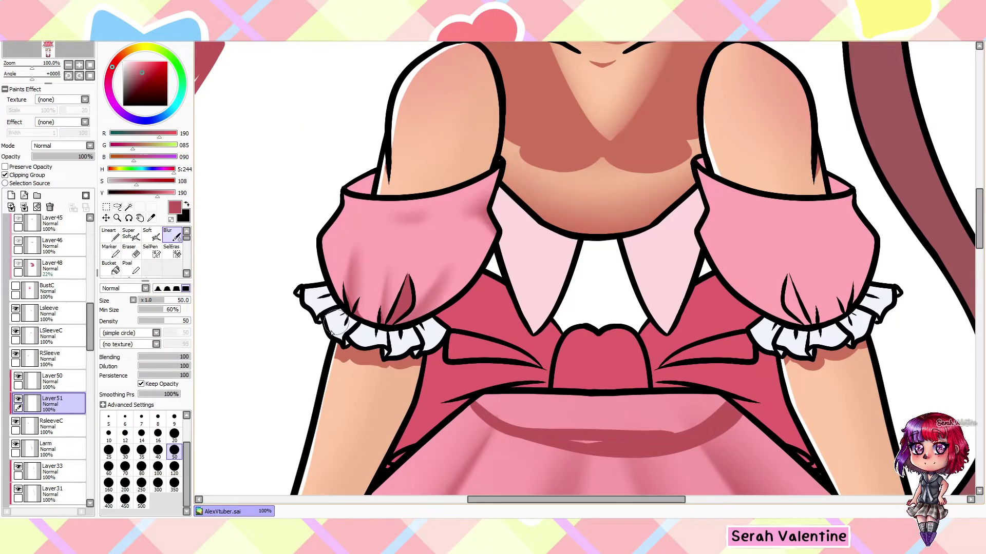
- Add a clipped layer at 17% opacity over the character's right sleeve and airbrush a soft shadow onto it with a size 120 brush
scroll(293, 411, "down", 8)
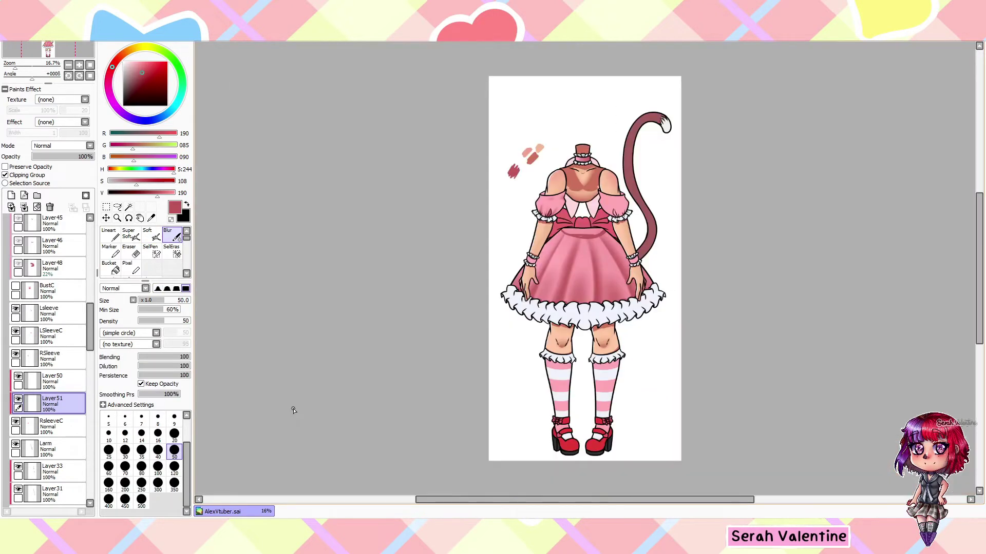
scroll(294, 411, "up", 4)
key("ctrl+shift+n")
key("s")
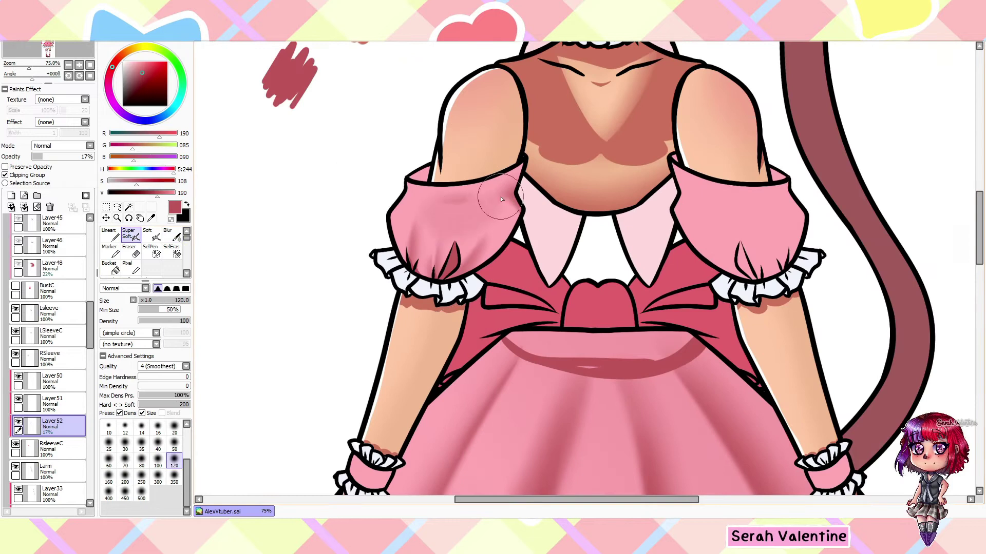
scroll(409, 311, "down", 3)
scroll(409, 312, "up", 1)
key("b")
scroll(439, 169, "down", 2)
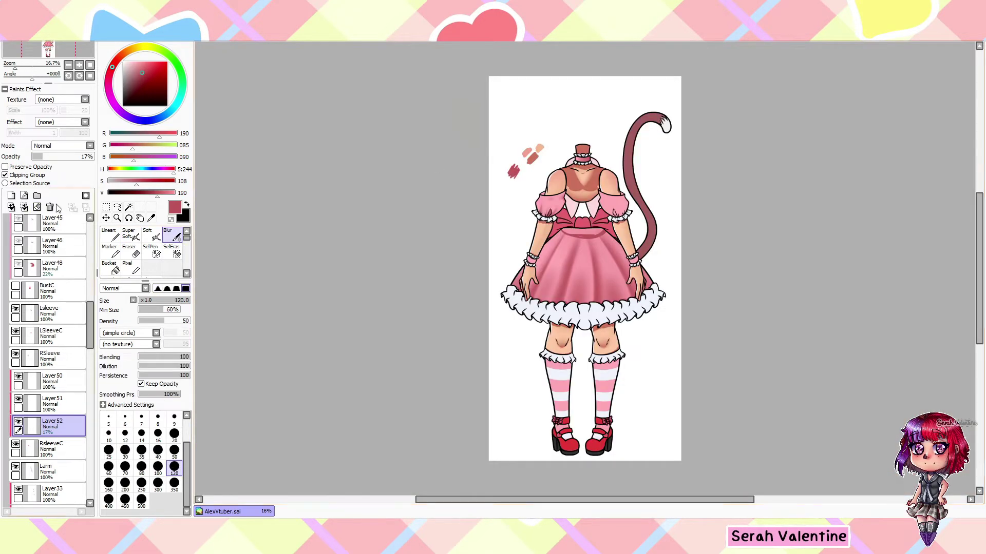
scroll(568, 179, "up", 5)
key("s")
scroll(555, 187, "down", 2)
scroll(448, 300, "down", 1)
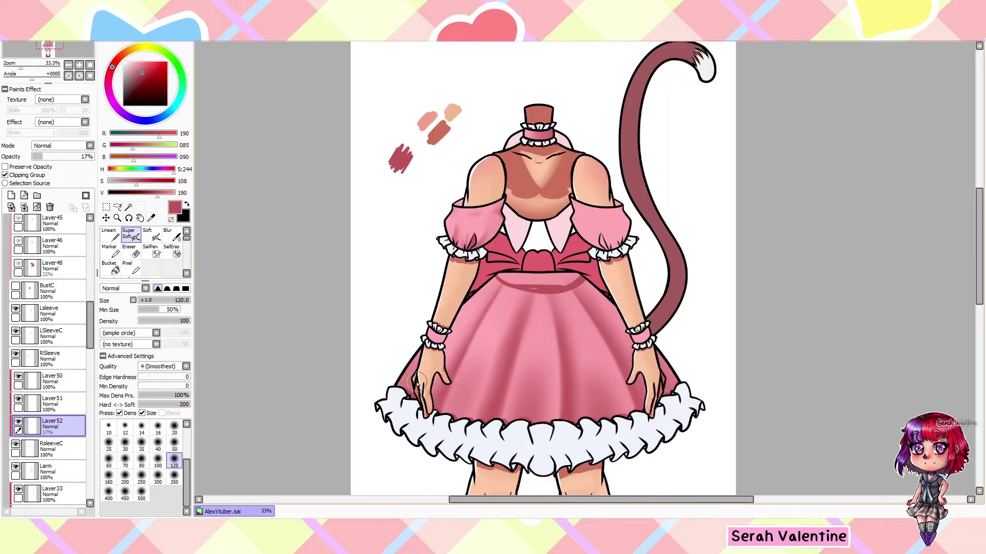
- Turn on Preserve Opacity for the LSleeveBBCC and RsleeveBBCC layers
scroll(52, 360, "down", 8)
left_click(57, 394)
left_click(5, 167)
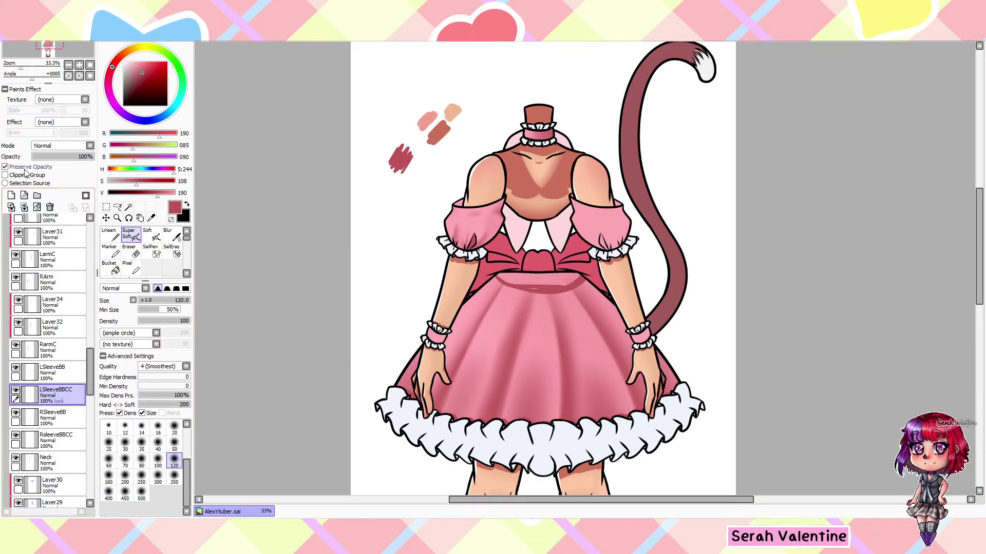
left_click(56, 440)
left_click(6, 167)
left_click(57, 394)
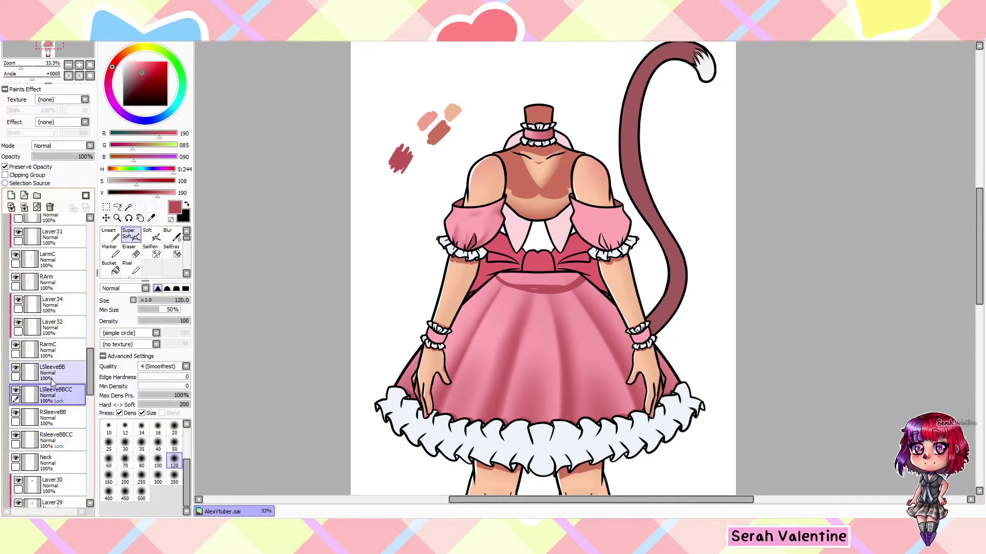
key("minus")
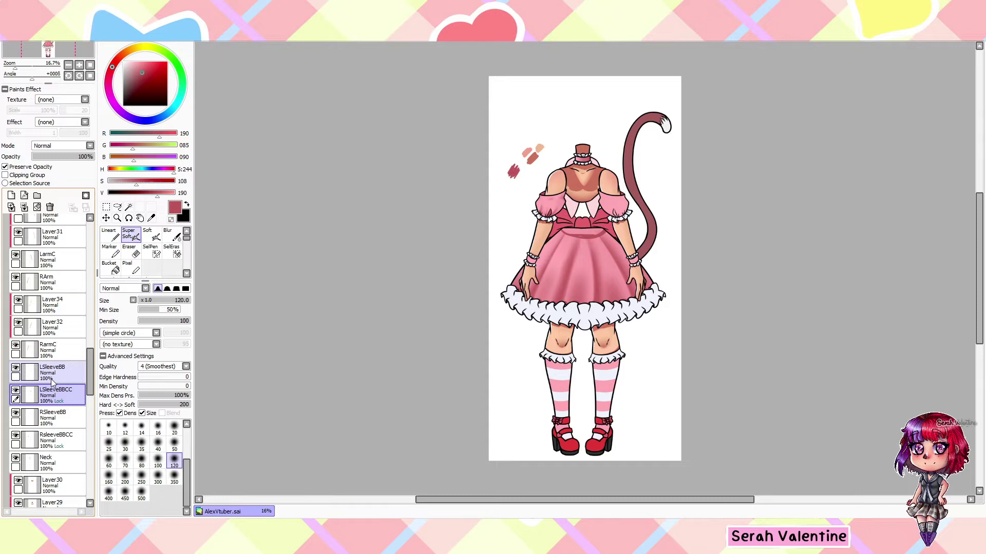
- Select the pink band of the character's right wrist cuff, shade it on Layer34, deselect, and blend the shading
scroll(51, 379, "up", 4)
left_click(51, 404)
left_click(128, 206)
scroll(545, 250, "up", 6)
left_click(234, 239)
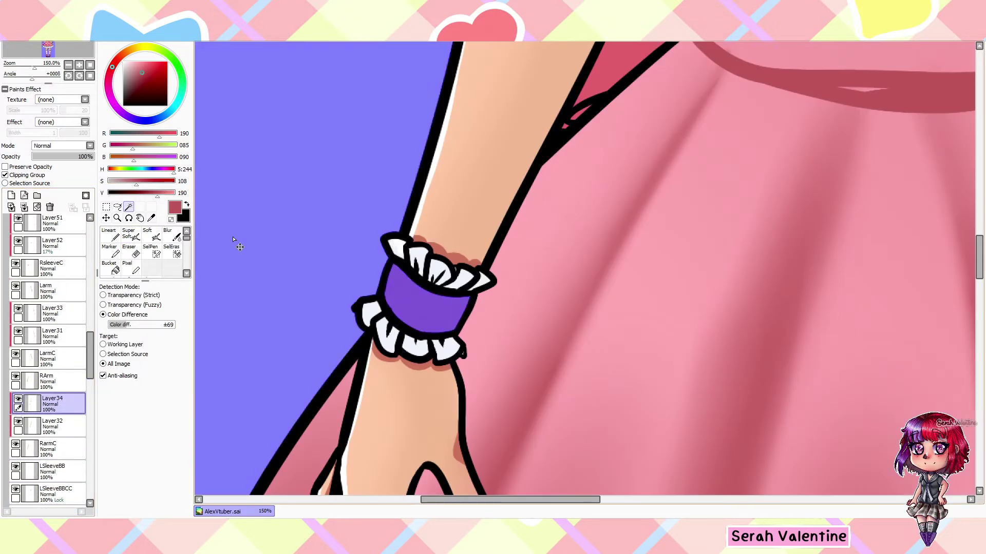
key("ctrl+d")
left_click(172, 236)
scroll(358, 372, "down", 6)
scroll(459, 316, "up", 3)
scroll(460, 316, "down", 3)
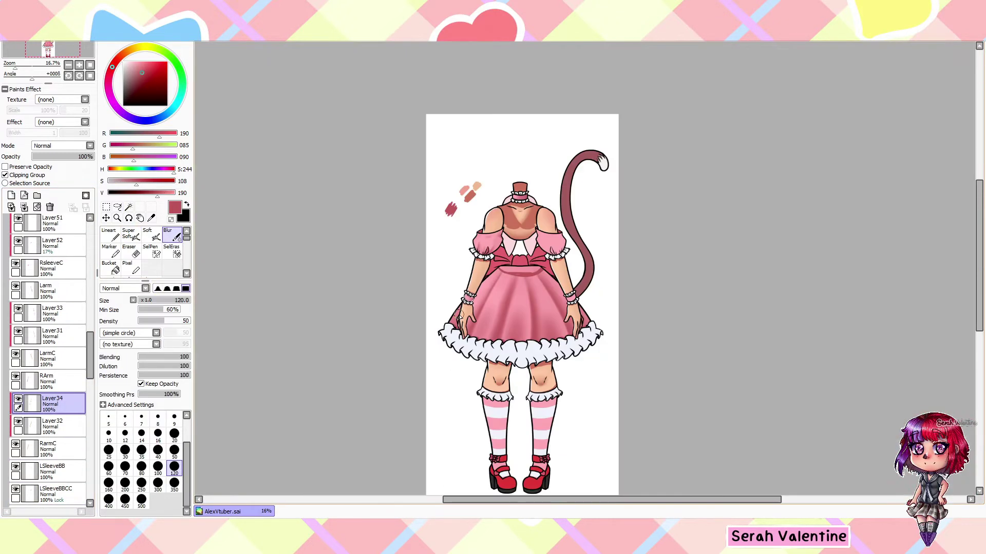
- Shade the pink band of the character's left wrist cuff on Layer33 and blend the shading
left_click(51, 313)
scroll(513, 308, "up", 4)
scroll(602, 204, "down", 1)
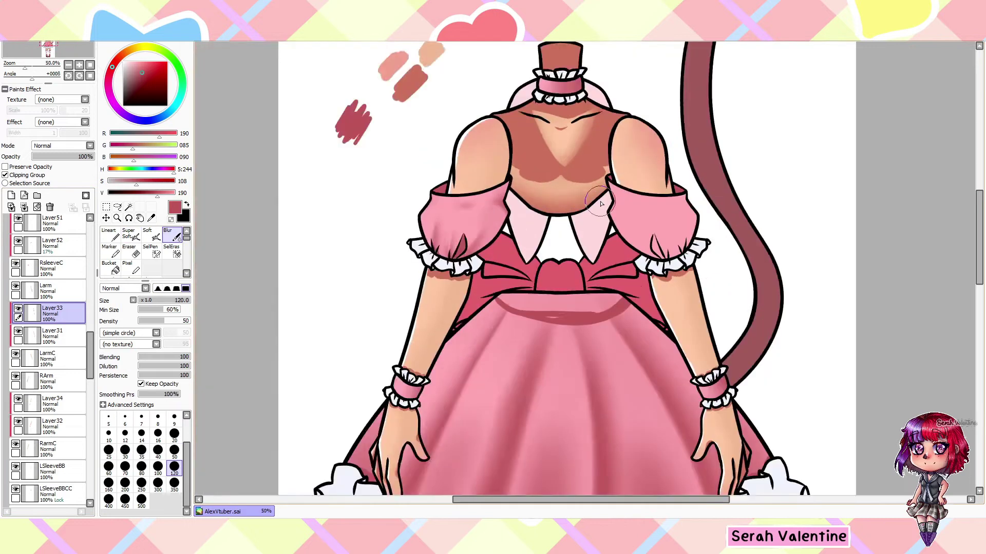
- Add a clipped layer above LSleeveC and fill the left sleeve's fold opening with dark pink using the Lineart brush at size 20
scroll(601, 204, "up", 1)
scroll(51, 308, "up", 4)
left_click(52, 303)
left_click(108, 234)
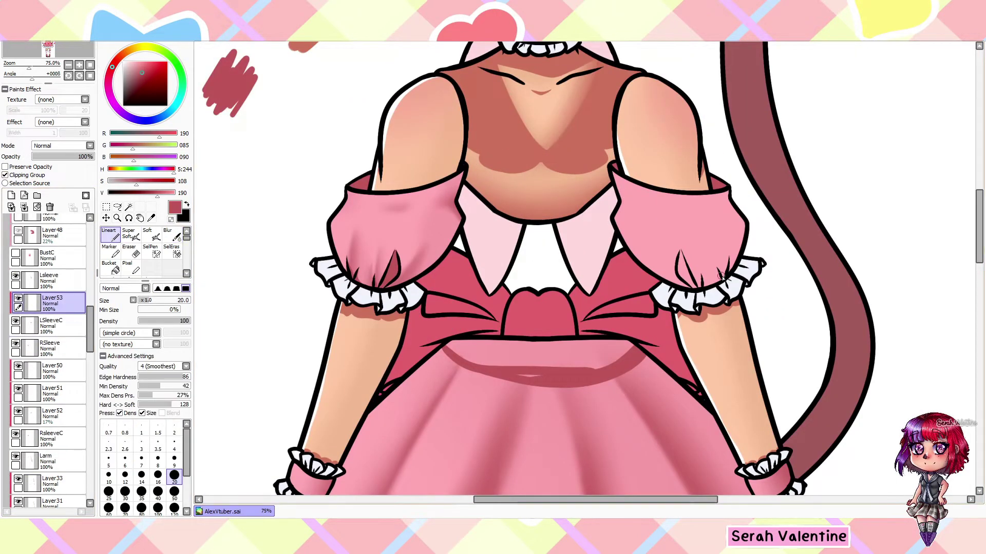
scroll(721, 276, "up", 4)
scroll(565, 264, "down", 3)
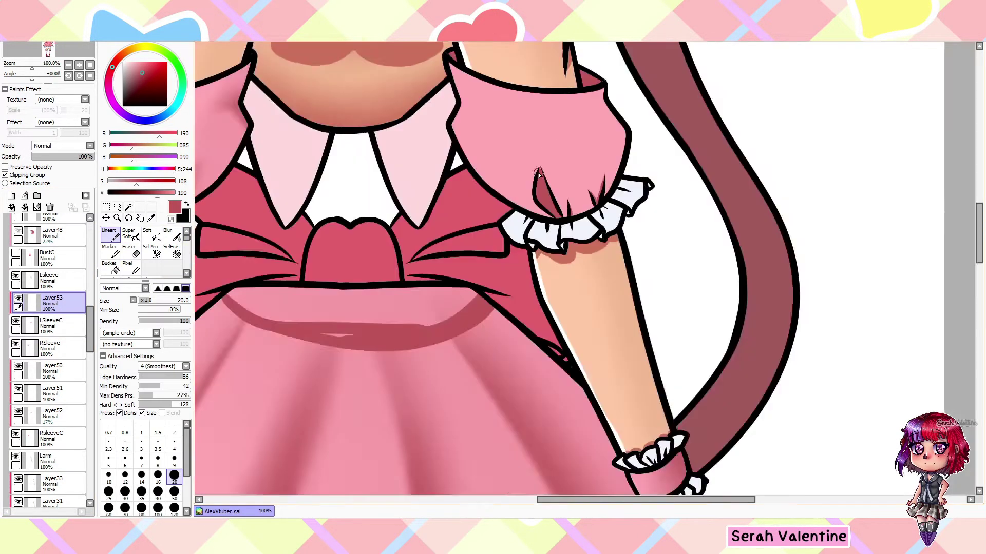
- Add another clipped layer, select the left sleeve's pink area, and paint soft, blended fold shadows inside it
left_click(11, 195)
left_click(150, 251)
scroll(411, 205, "up", 2)
scroll(521, 226, "down", 2)
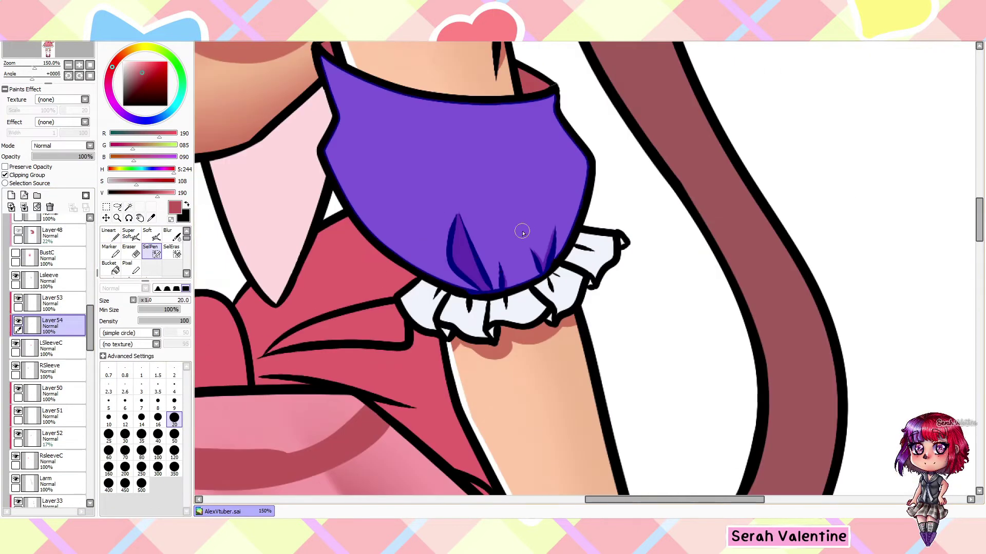
key("b")
scroll(531, 377, "up", 1)
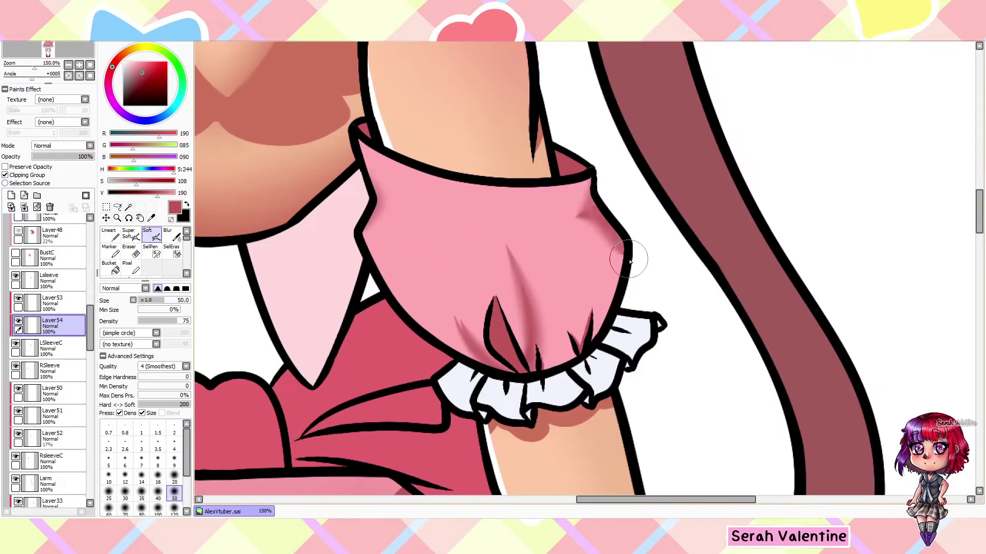
left_click_drag(631, 262, 564, 215)
scroll(564, 365, "down", 2)
scroll(529, 276, "up", 2)
key("n")
scroll(499, 327, "down", 3)
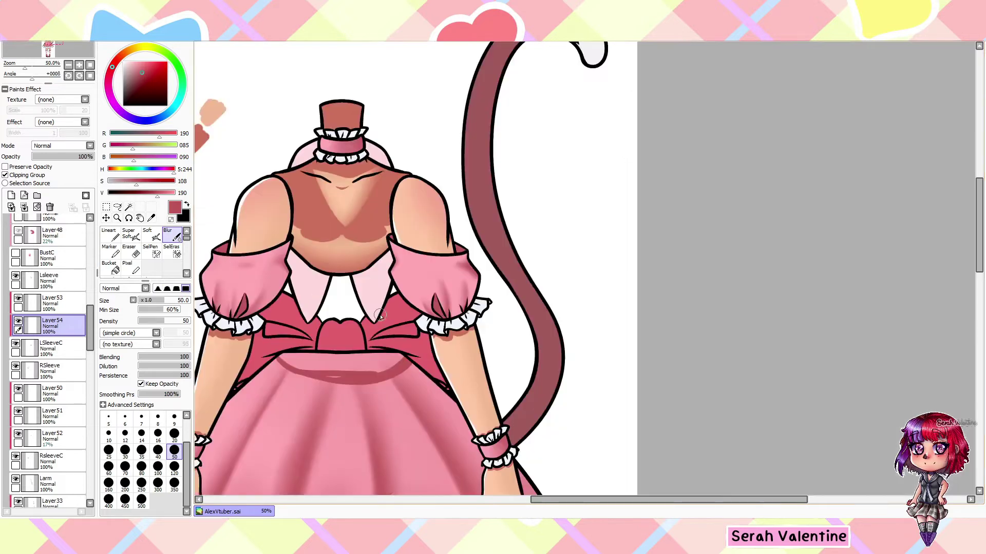
- Add a clipped layer at 25% opacity for the left sleeve, then airbrush and blend a broad soft shadow
scroll(308, 216, "up", 2)
scroll(286, 202, "down", 2)
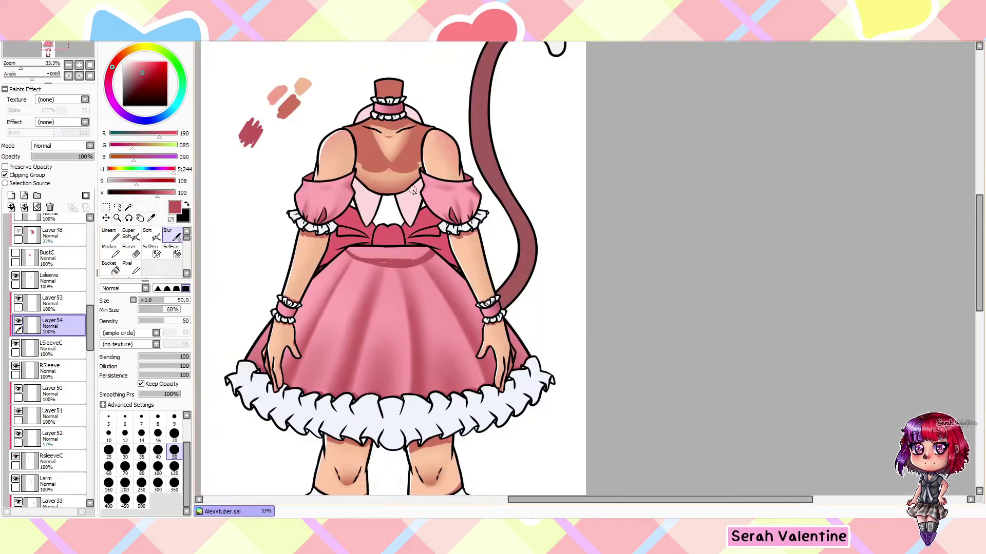
left_click(11, 195)
left_click(47, 156)
left_click(128, 233)
scroll(373, 246, "up", 2)
key("n")
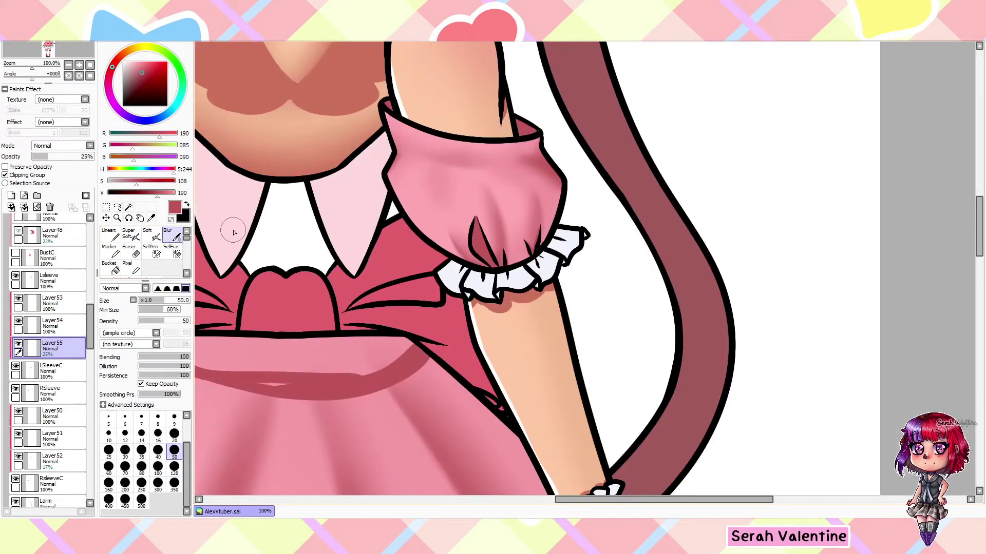
scroll(440, 235, "down", 3)
scroll(561, 286, "up", 3)
scroll(449, 338, "down", 3)
scroll(449, 338, "up", 3)
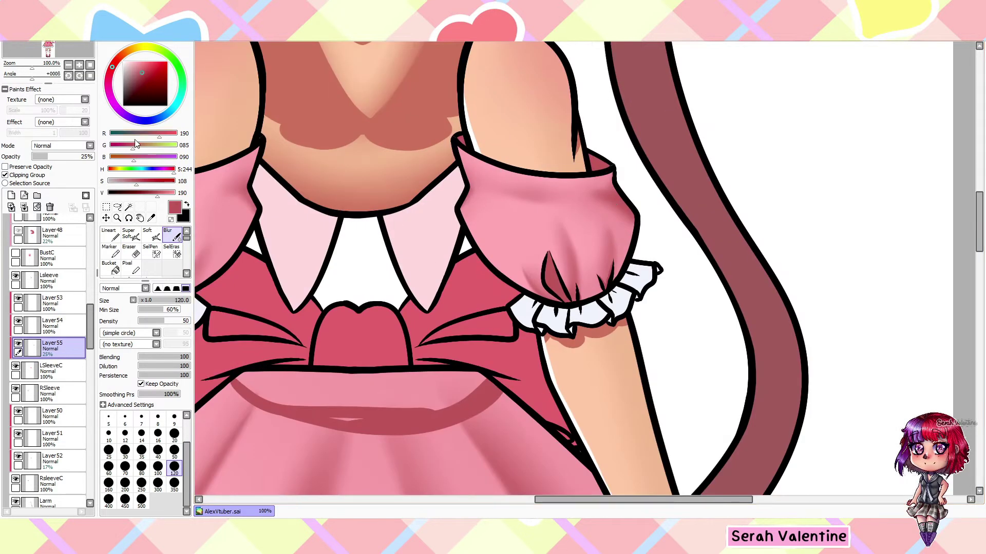
key("Page_Up")
scroll(443, 295, "down", 3)
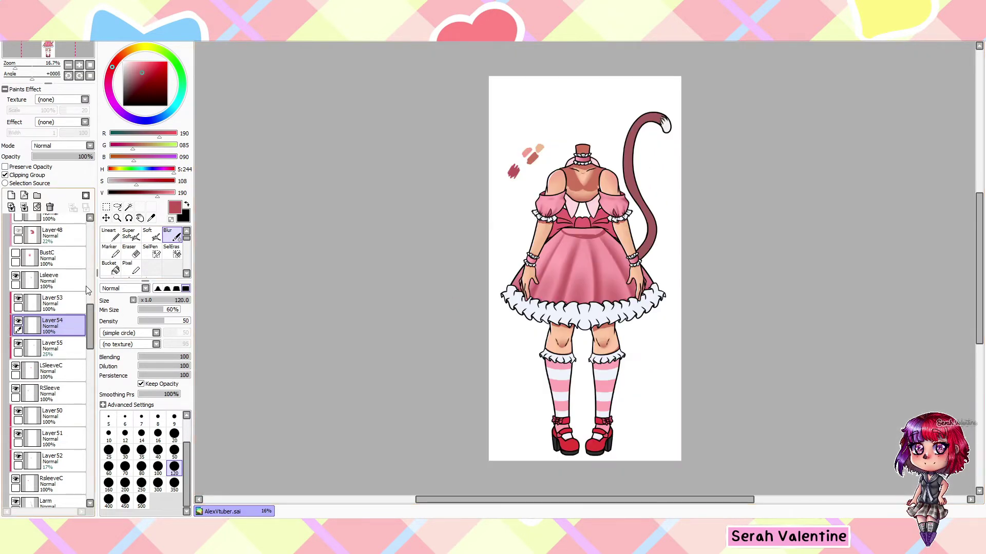
- Fill in the dark pink shadow along the skirt's waistband on Layer42 using the Lineart brush at size 50
scroll(86, 290, "down", 5)
left_click(51, 386)
left_click(109, 234)
scroll(536, 241, "up", 3)
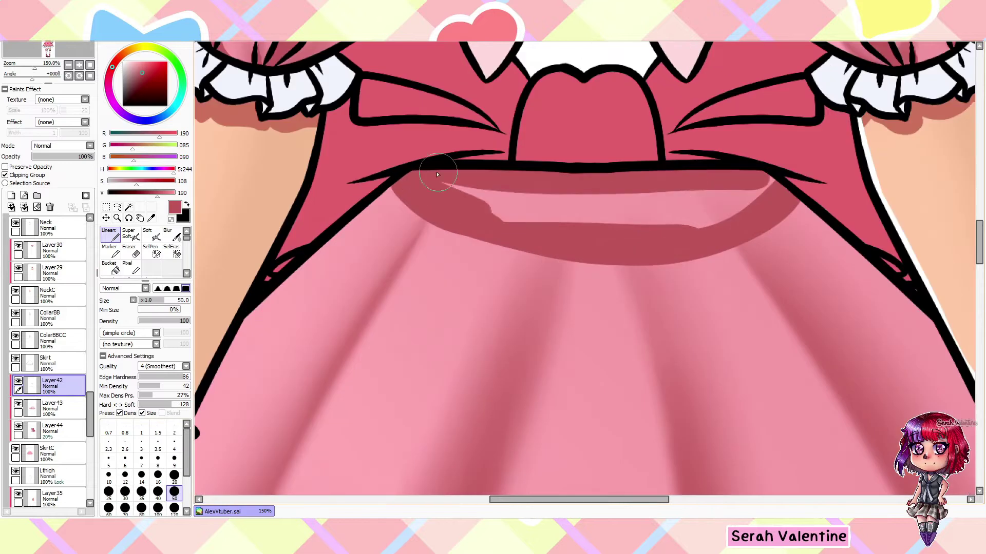
left_click_drag(591, 227, 625, 211)
scroll(624, 211, "down", 3)
- Show the hidden bust, collar, head and face layers again
scroll(52, 308, "up", 5)
left_click(15, 281)
scroll(41, 246, "up", 5)
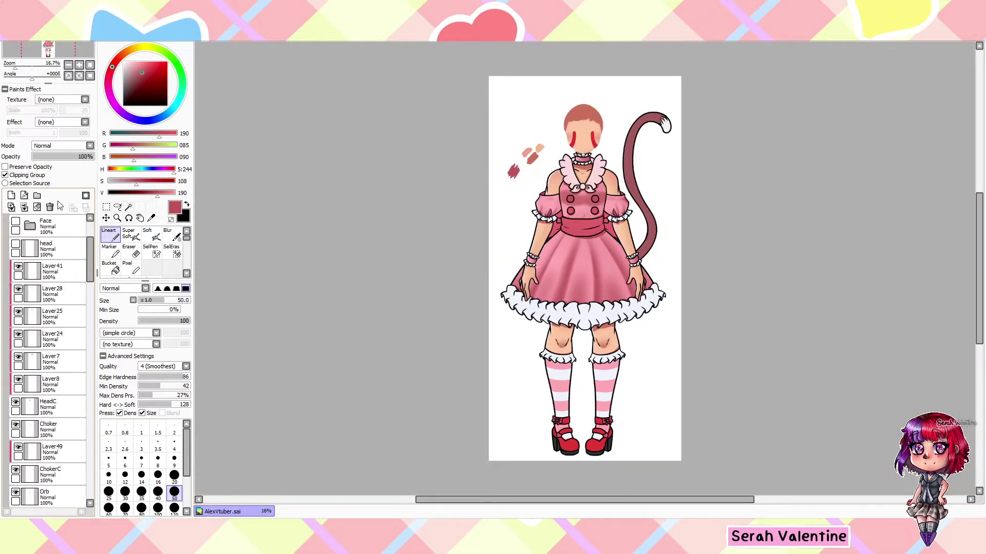
scroll(91, 467, "down", 10)
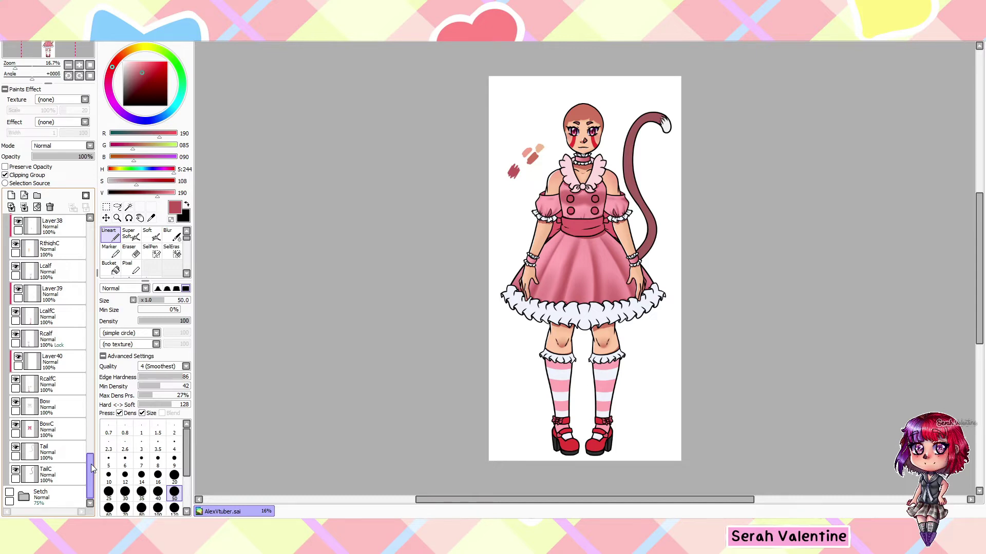
- Add a clipped layer above Layer40, select the right sock's pink stripes, and shade them with soft, blended dark pink
left_click(56, 362)
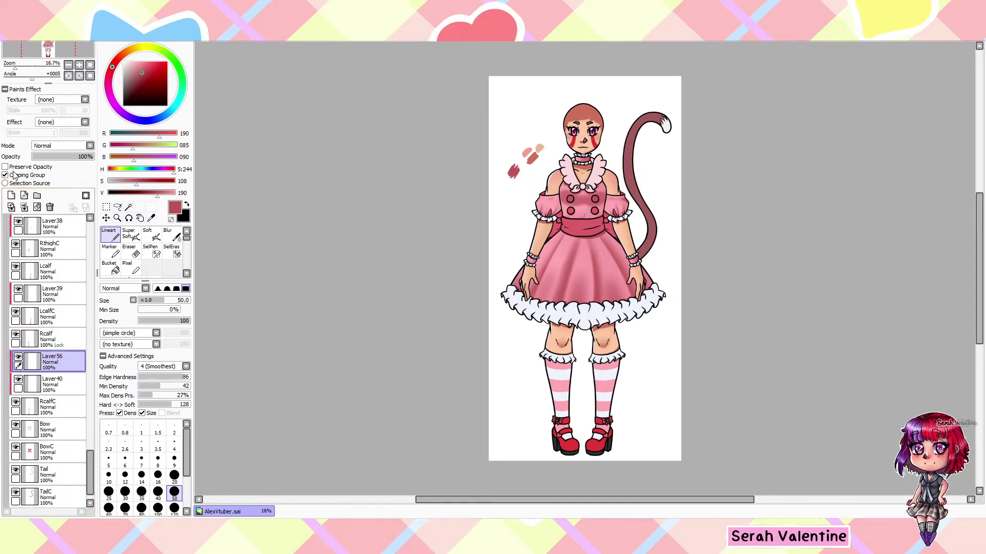
scroll(572, 369, "up", 3)
left_click(508, 256)
mouse_move(554, 400)
left_mouse_down()
mouse_move(523, 336)
mouse_move(502, 189)
left_mouse_up()
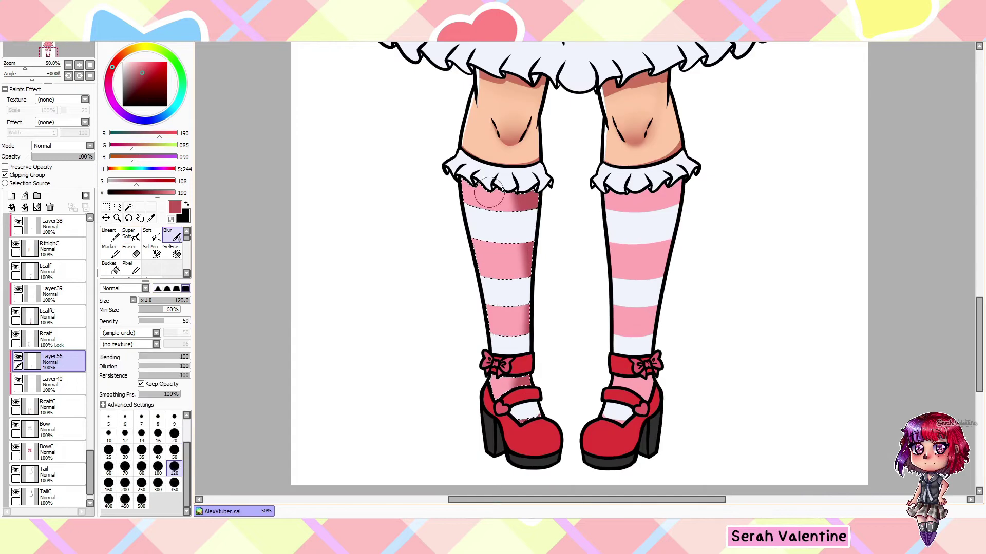
left_click(130, 235)
key("ctrl+minus")
key("ctrl+plus")
key("ctrl+plus")
key("ctrl+plus")
key("ctrl+plus")
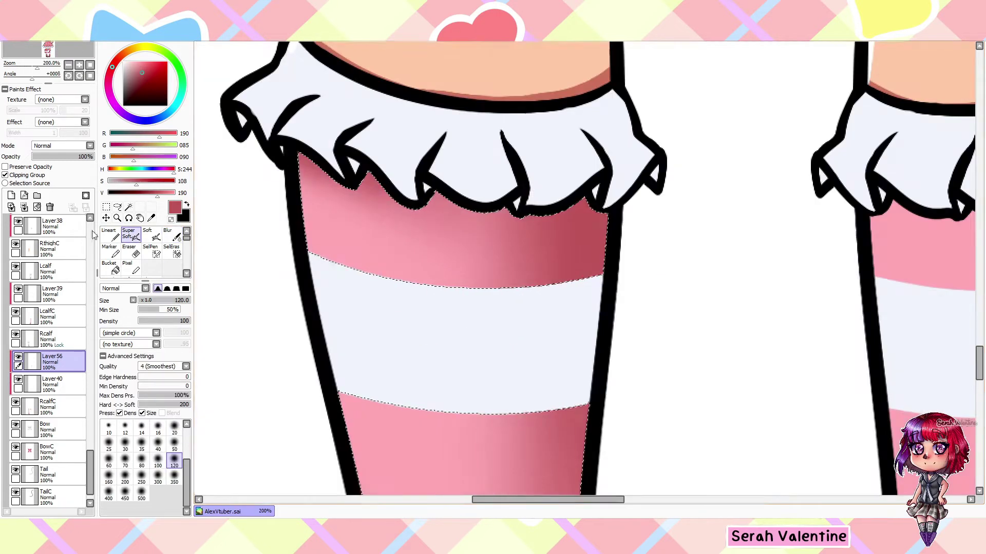
- Paint hard-edged shadows on the right sock's stripes beneath the ruffle and the shoe's ankle strap using the Lineart brush
left_click(108, 233)
left_click_drag(373, 203, 297, 144)
scroll(604, 219, "down", 5)
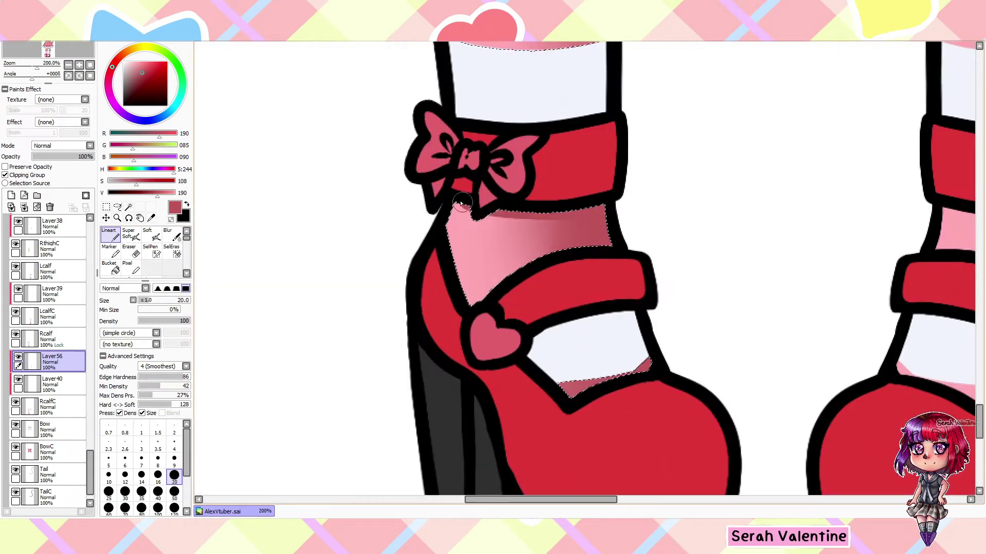
key("ctrl+minus")
- Add a clipped layer for the left sock, select its pink stripes, and airbrush dark pink shading along them
left_click(11, 195)
key("ctrl+plus")
left_click(171, 250)
left_click(171, 236)
key("ctrl+minus")
key("ctrl+plus")
scroll(550, 203, "up", 2)
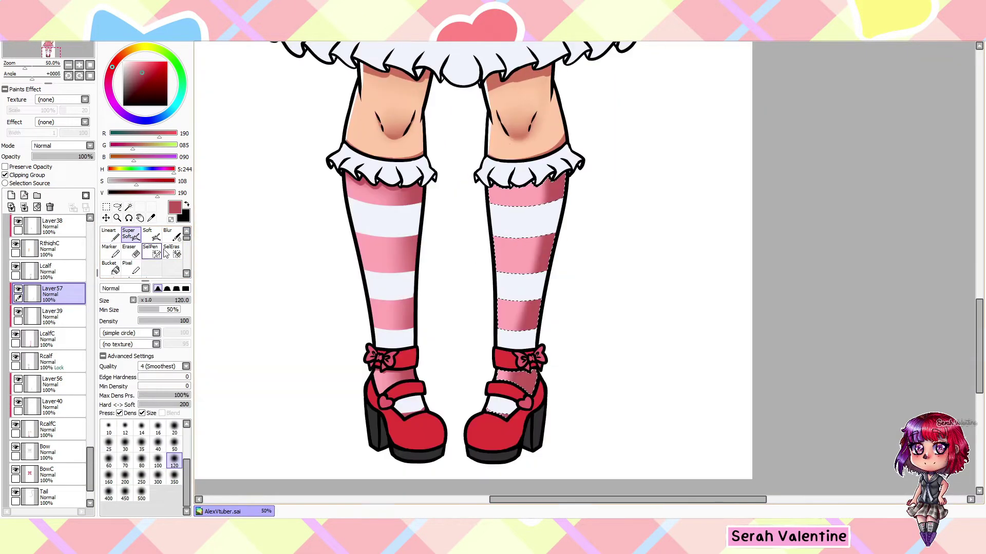
- Blend the left sock's shading and finish it with Lineart brush shadows at size 20, then clear the selection
key("ctrl+plus")
key("ctrl+plus")
key("n")
key("ctrl+minus")
key("ctrl+minus")
key("ctrl+minus")
key("ctrl+minus")
key("ctrl+plus")
key("ctrl+plus")
key("ctrl+plus")
key("ctrl+minus")
key("ctrl+minus")
key("ctrl+minus")
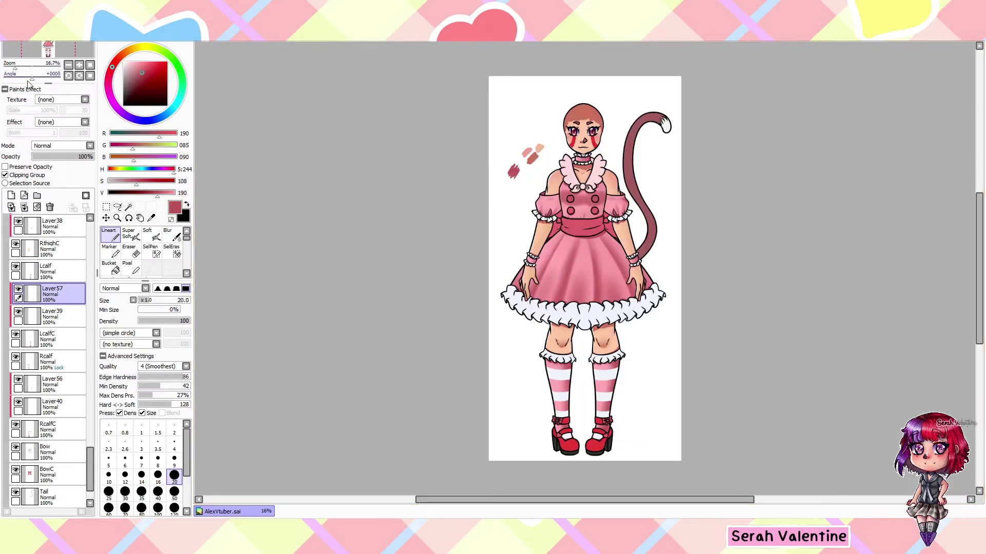
- Hide the collar and add a clipped Multiply layer above Layer45 for shading the bust with the Super Soft brush
left_click_drag(91, 468, 90, 303)
left_click(44, 315)
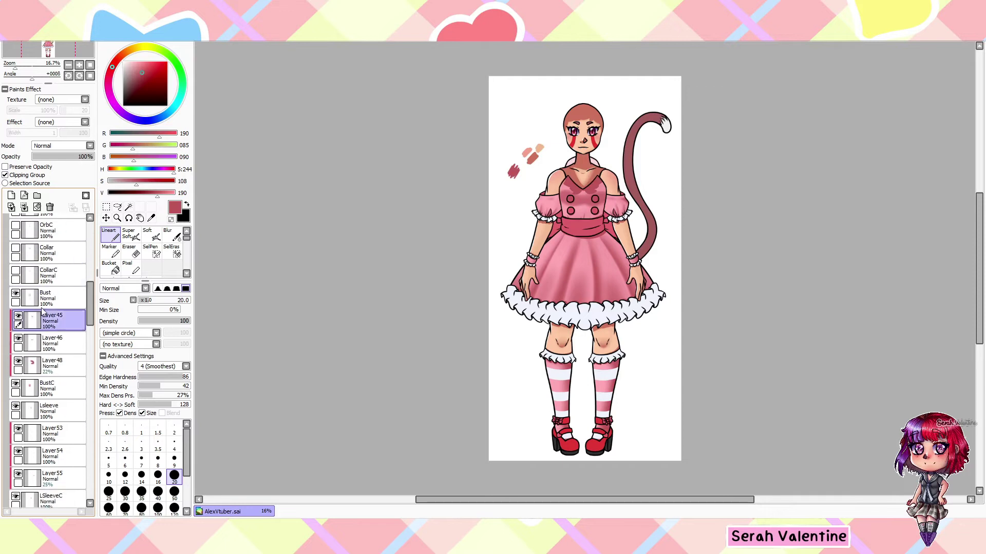
left_click(11, 195)
left_click(62, 146)
left_click(129, 234)
key("ctrl+plus")
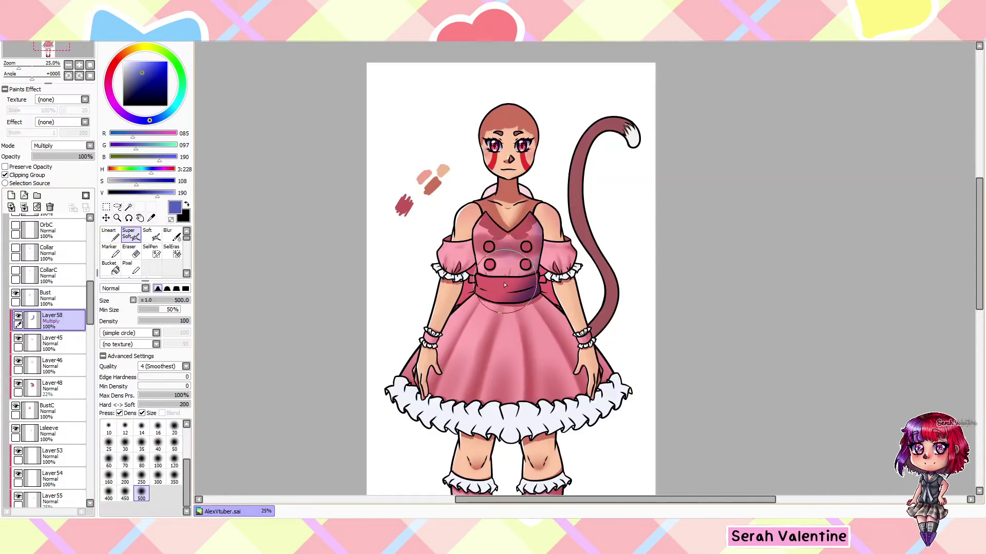
- Airbrush a blue (85, 97, 190) shadow across the bodice on the Multiply layer with a size 500 brush, then blend it
left_click_drag(508, 257, 452, 297)
key("ctrl+plus")
key("ctrl+plus")
key("ctrl+plus")
left_click(171, 235)
key("ctrl+minus")
key("ctrl+minus")
key("ctrl+minus")
key("ctrl+minus")
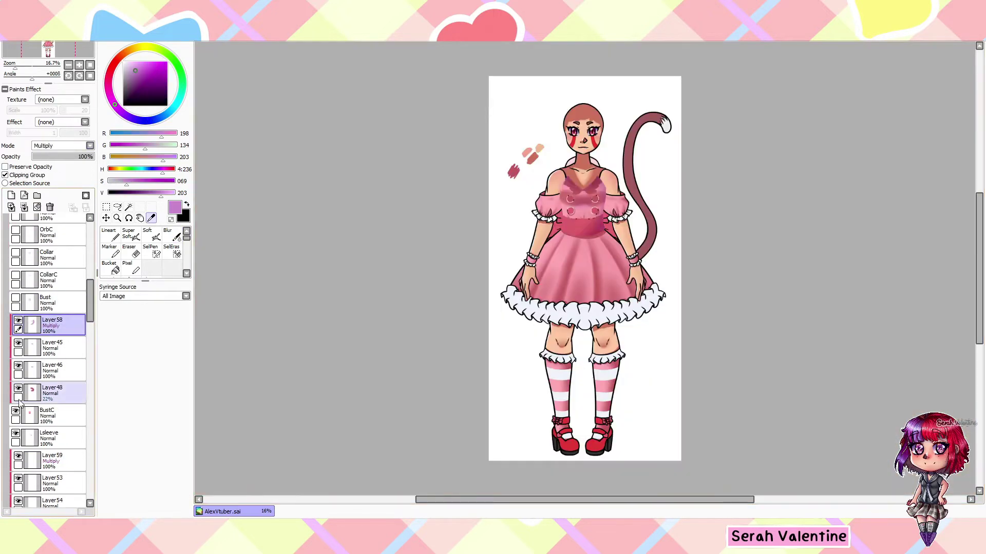
- Hide the bust, then airbrush and blend a purple (198, 134, 203) shadow on the left sleeve using Multiply Layer59
left_click(128, 233)
scroll(465, 122, "up", 2)
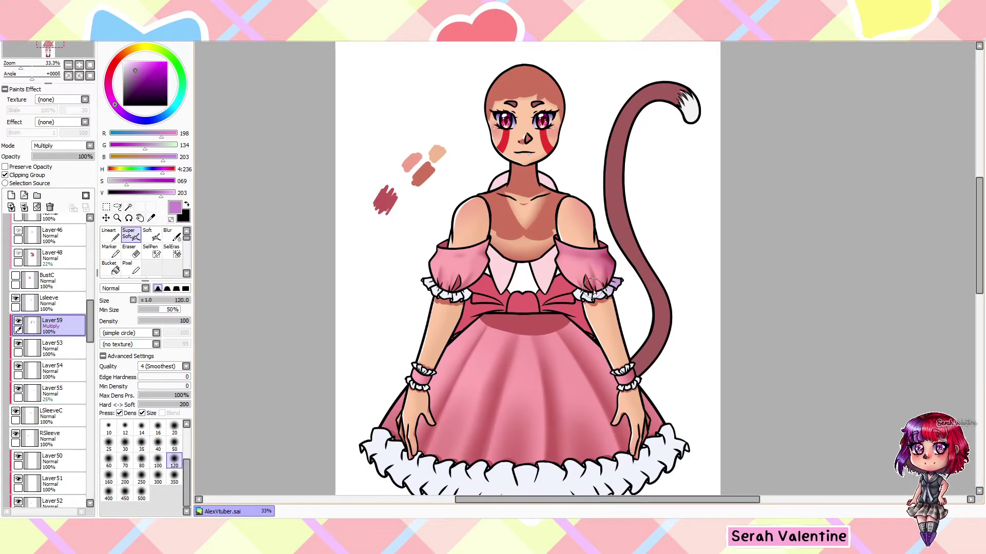
scroll(594, 293, "down", 2)
left_click(170, 233)
scroll(553, 323, "down", 2)
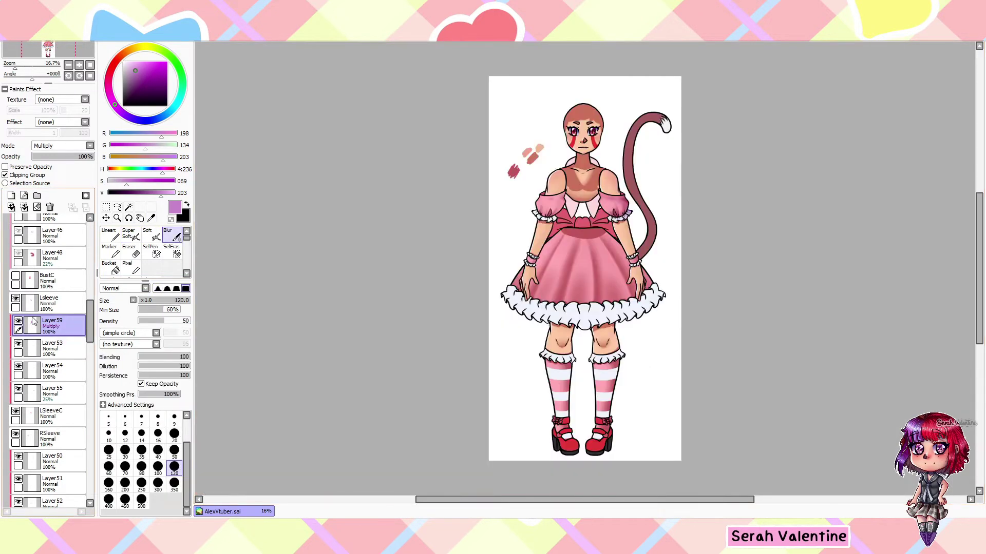
- Add a clipped Multiply layer above Layer50 and airbrush the purple shadow onto the right sleeve with a size 120 brush
left_click(10, 207)
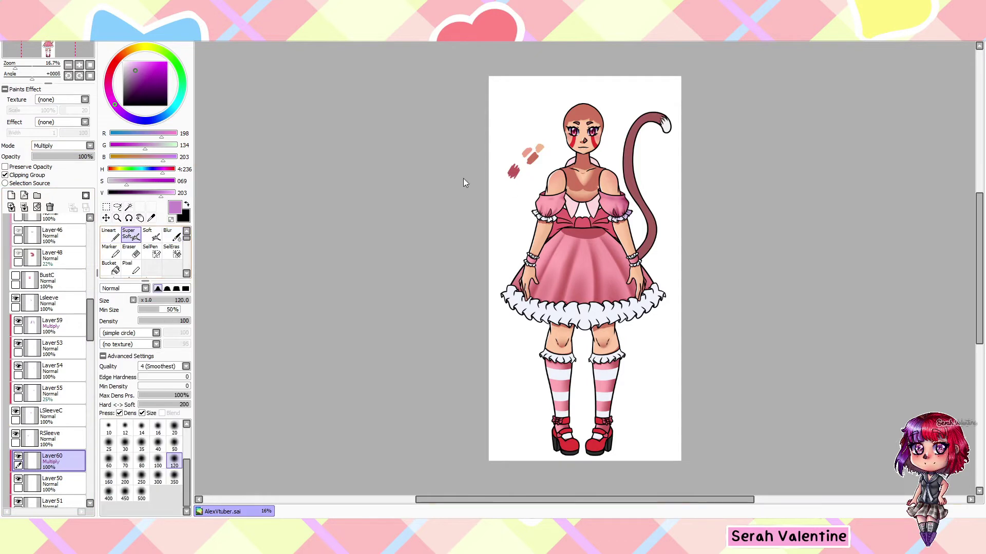
left_click(129, 234)
scroll(484, 291, "up", 4)
scroll(546, 158, "down", 5)
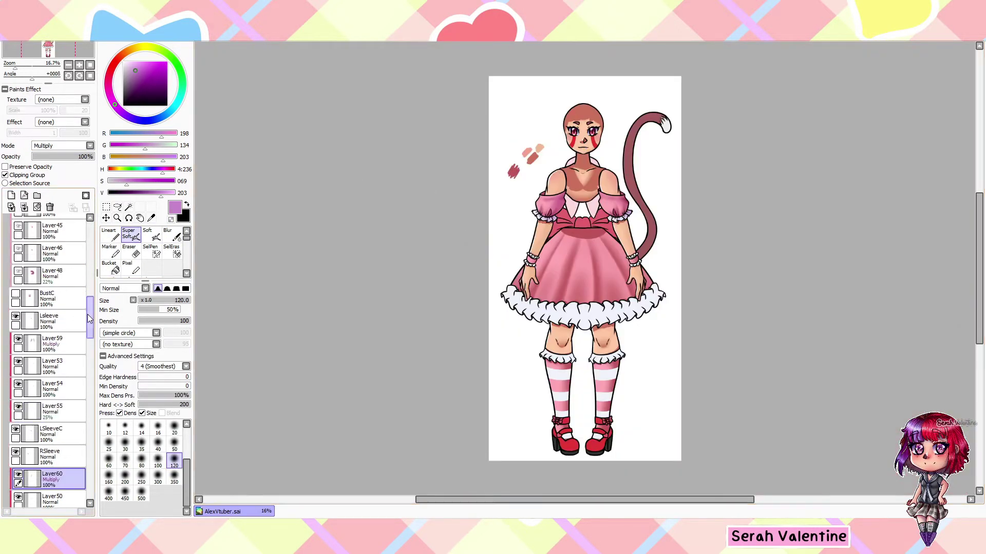
- Add a clipped Multiply layer above Layer33 in the left arm group and select a wrist cuff for purple airbrushing
scroll(49, 359, "down", 5)
left_click(10, 207)
left_click(47, 145)
left_click(46, 160)
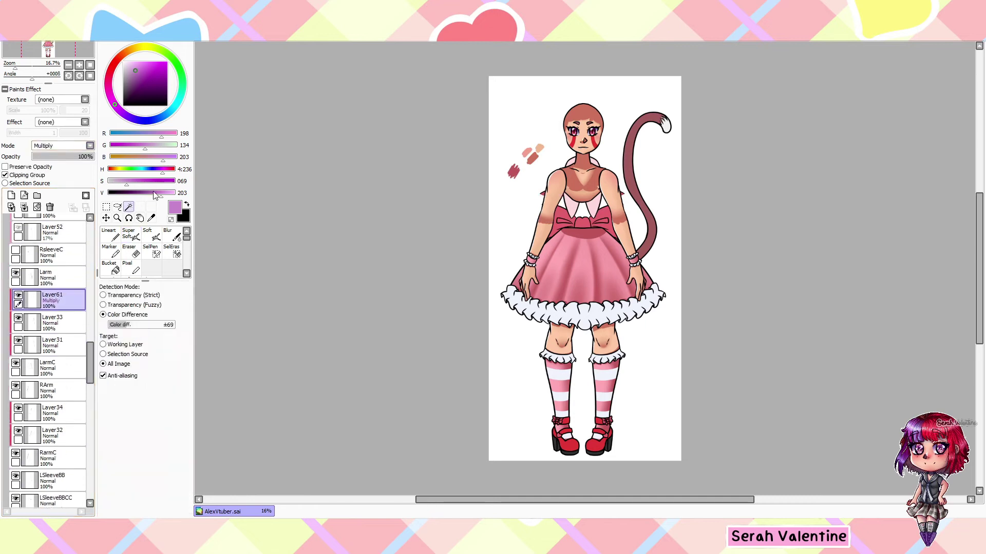
scroll(583, 246, "up", 6)
scroll(213, 266, "down", 3)
scroll(213, 267, "down", 2)
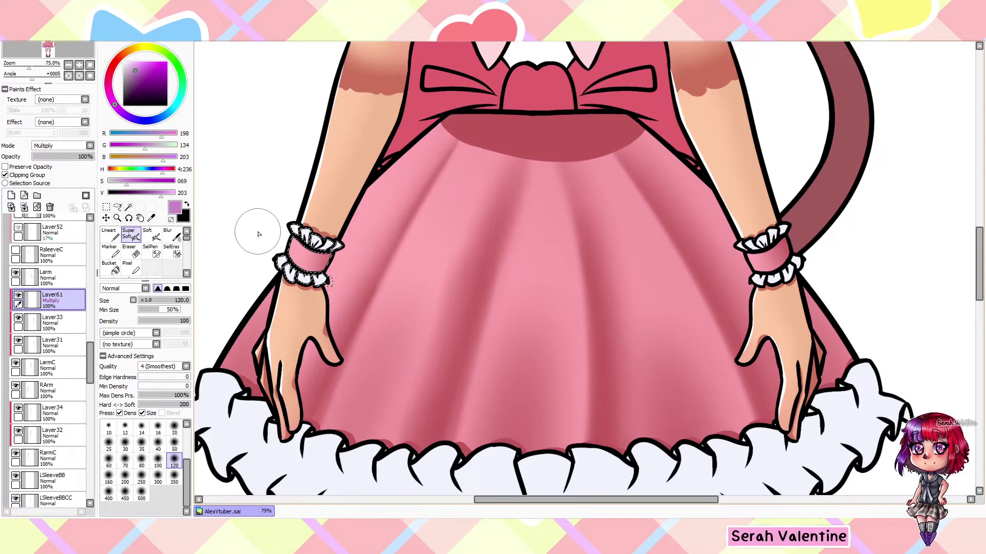
- Add a clipped Multiply layer above Layer34 and airbrush and blend a purple shadow on the right arm's cuff
left_click(52, 410)
left_click(10, 195)
left_click(170, 235)
scroll(230, 247, "down", 2)
- Select the left arm's cuff, then airbrush and blend a purple shadow on it using Multiply Layer61
left_click(52, 300)
scroll(339, 300, "up", 8)
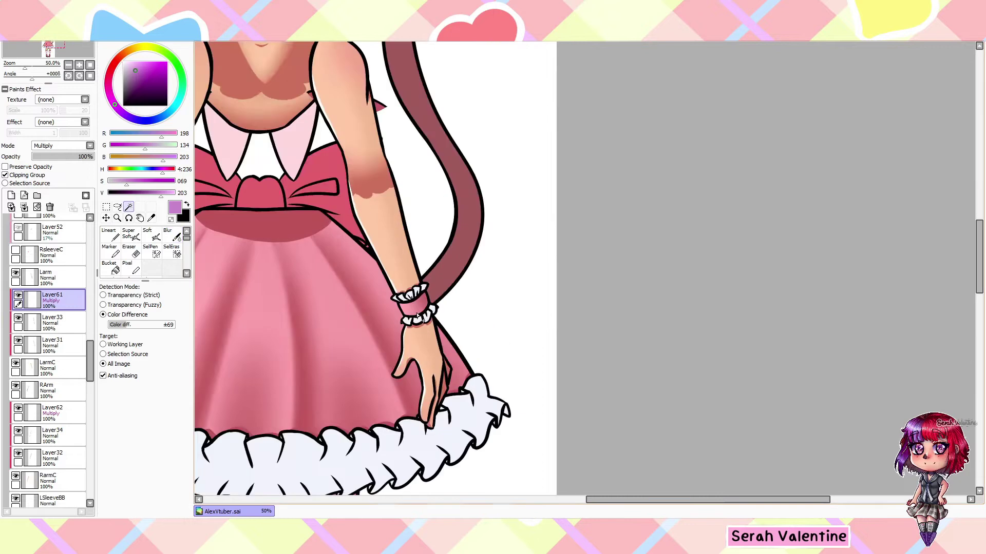
left_click(128, 234)
scroll(458, 481, "down", 3)
left_click(169, 235)
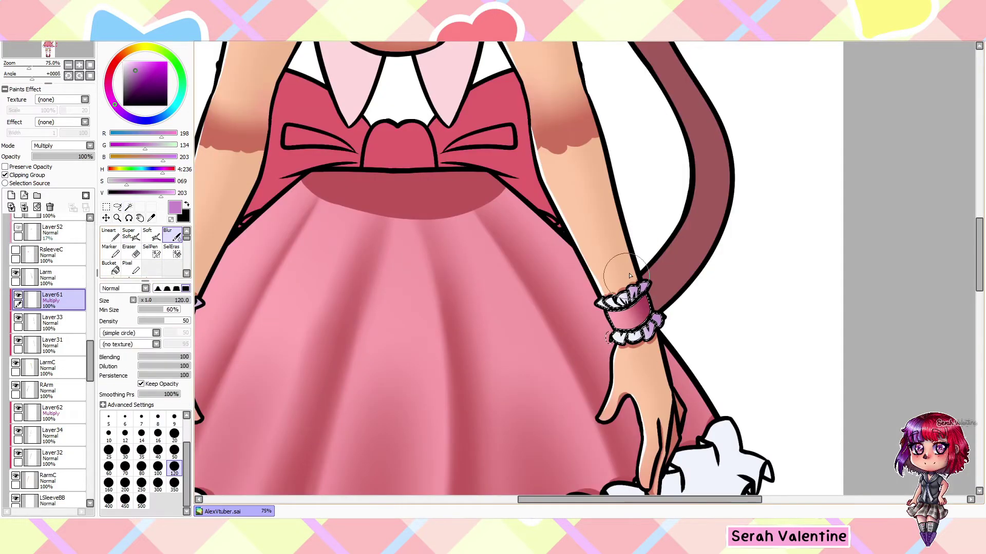
- Hide the left and right arm layers to expose the parts behind them
scroll(637, 392, "down", 3)
left_click(15, 272)
left_click(15, 385)
scroll(51, 359, "down", 5)
left_click(56, 280)
left_click(11, 195)
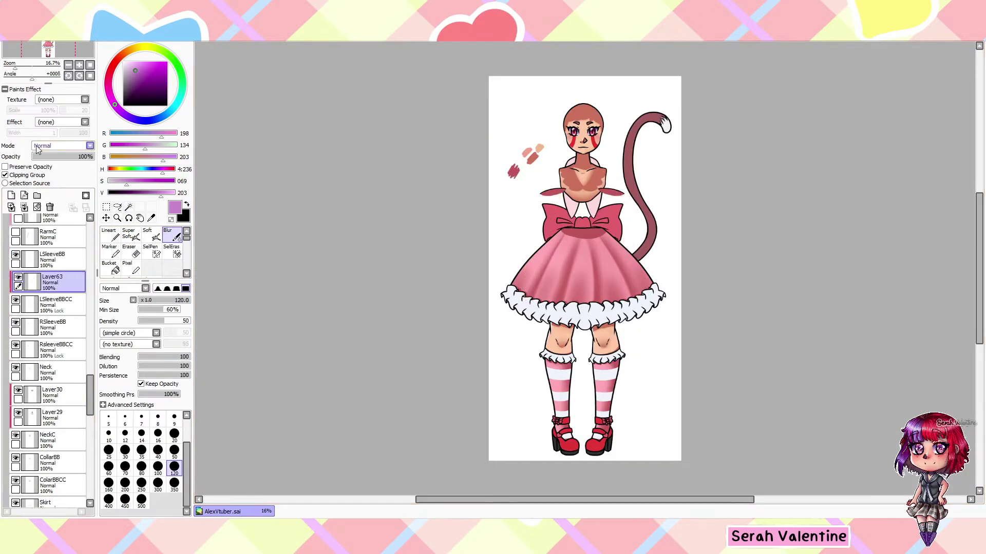
left_click(62, 146)
left_click(47, 154)
left_click_drag(51, 282, 51, 328)
left_click(5, 175)
left_click(5, 167)
left_click(49, 206)
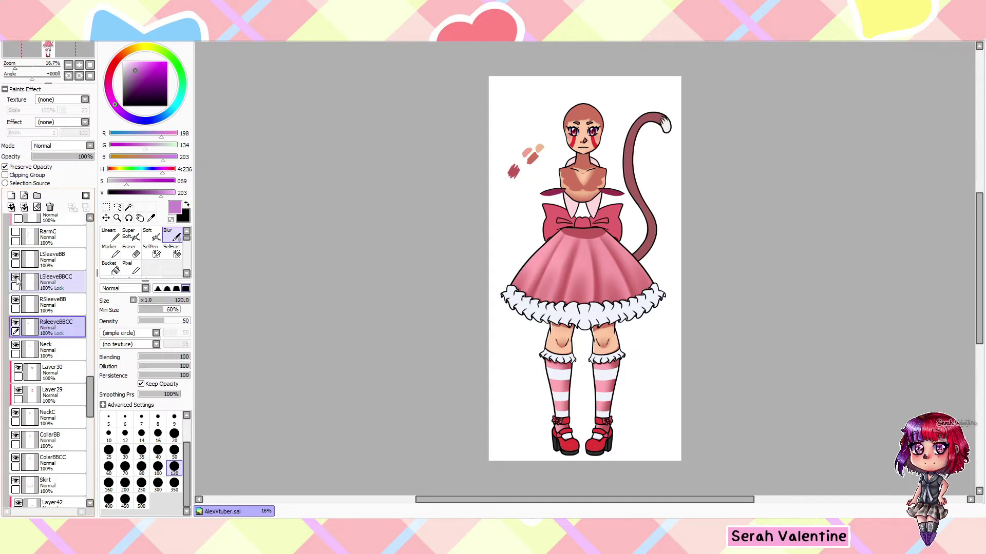
- Hide the back sleeve layers, select the Skirt layer and paint a purple swatch beside the head with the size 50 Lineart brush
scroll(57, 293, "down", 1)
left_click(45, 452)
left_click(109, 233)
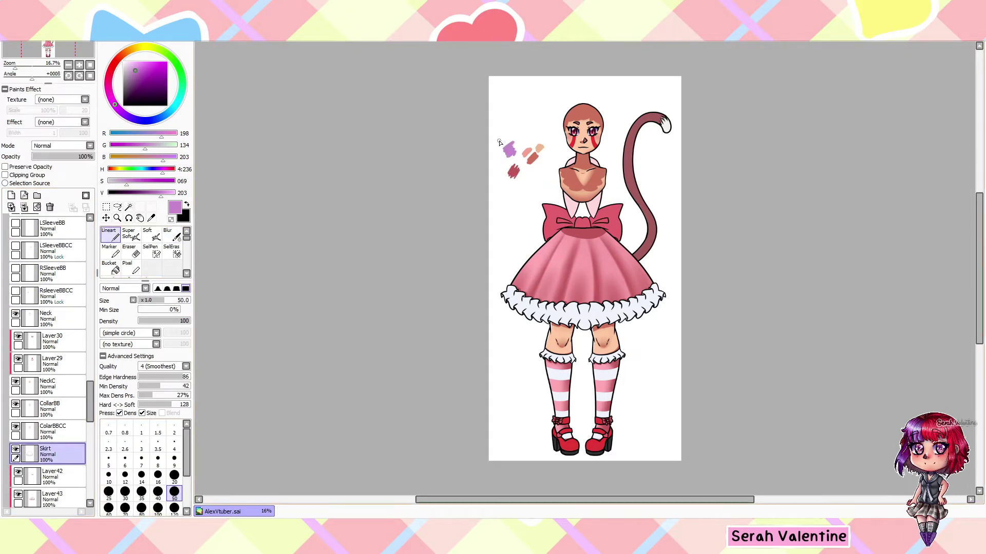
- Airbrush a purple shadow on the back collar on a clipped Multiply layer above ColarBBCC, blending it with the Blur brush
scroll(48, 359, "down", 3)
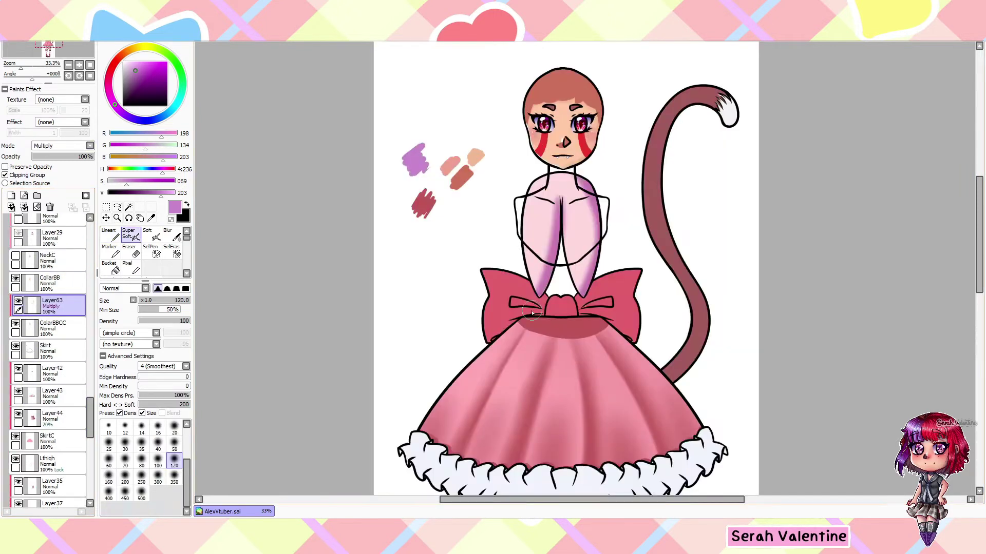
left_click_drag(532, 313, 529, 221)
left_click_drag(580, 185, 591, 288)
scroll(565, 256, "down", 2)
scroll(564, 257, "up", 3)
left_click(172, 235)
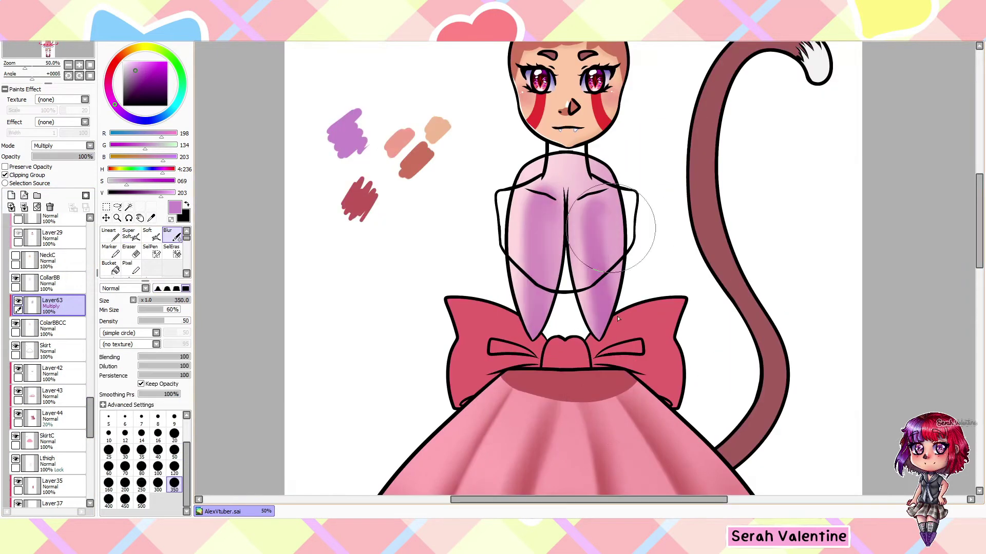
scroll(618, 319, "down", 3)
key("bracketleft")
key("bracketleft")
key("bracketleft")
key("bracketleft")
key("bracketleft")
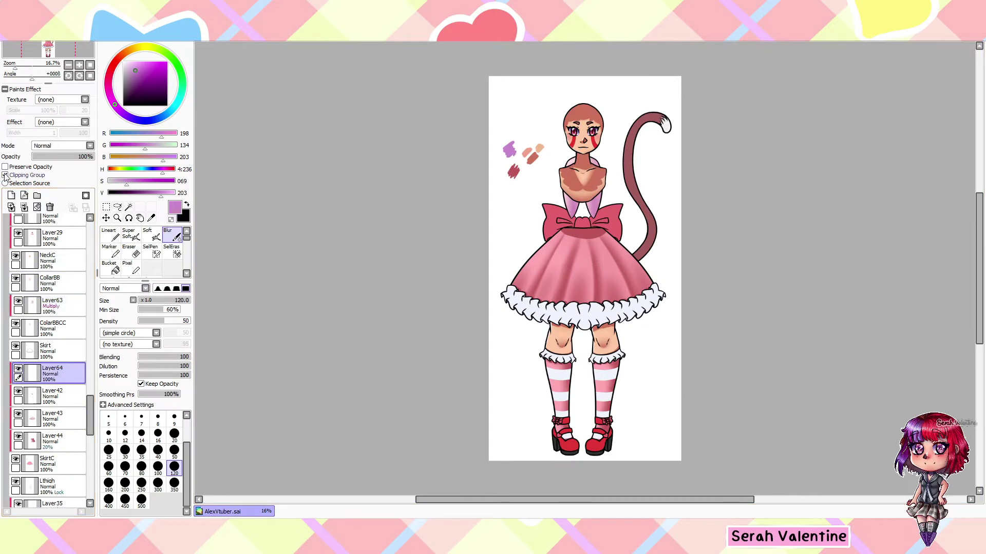
- Airbrush a purple shadow over the skirt and ruffled hem on clipped Multiply Layer64 with a size 500 brush, blending it at size 350
left_click_drag(574, 247, 616, 303)
scroll(493, 343, "down", 2)
scroll(329, 239, "up", 2)
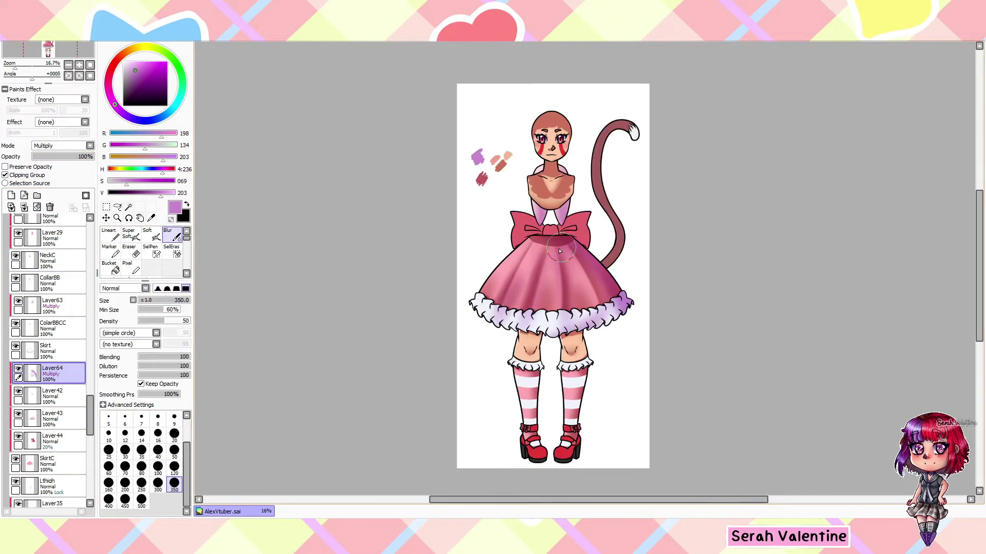
left_click_drag(560, 251, 518, 257)
key("ctrl+z")
key("b")
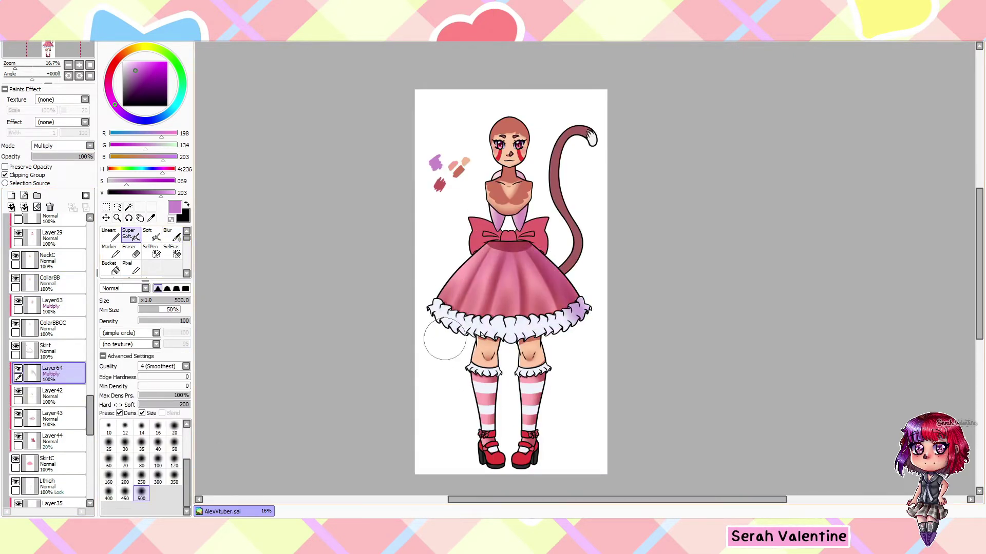
left_click_drag(445, 340, 585, 313)
key("b")
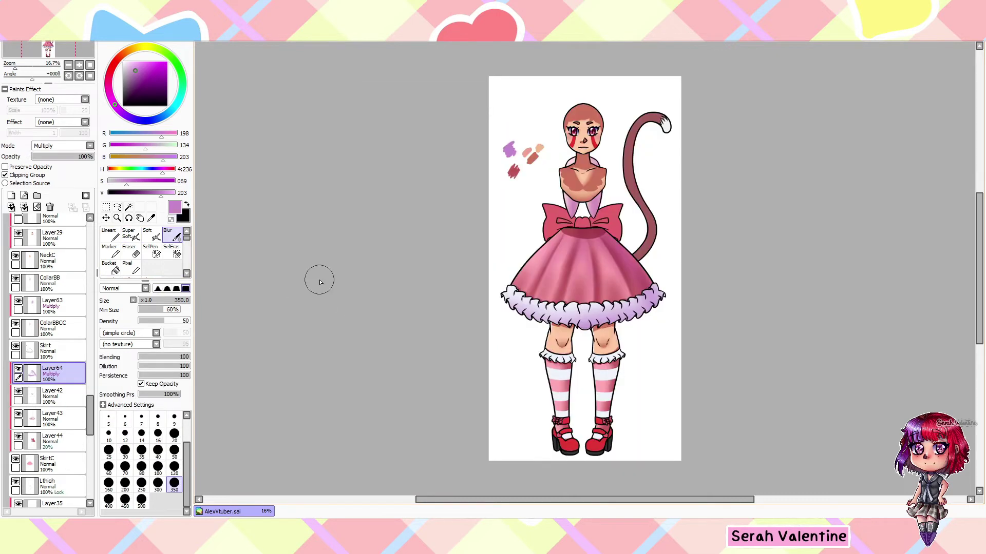
- Hide the skirt and add a clipped Multiply layer above Layer57 for shading the left calf
key("b")
left_click(51, 349, "ctrl")
scroll(90, 420, "down", 5)
scroll(90, 420, "down", 3)
left_click(52, 314)
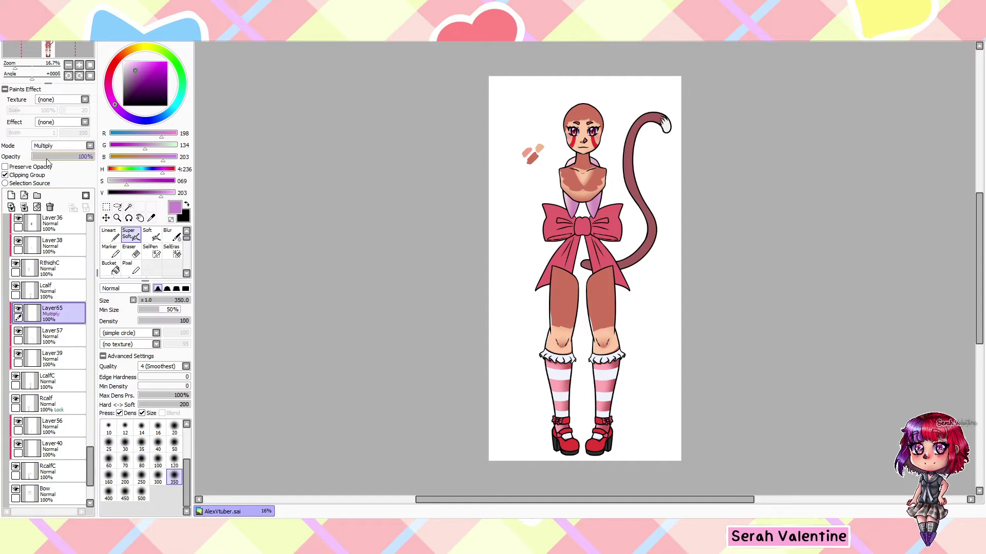
- Select the socks and shoes while excluding the knee skin, refining the selection edges with SelEras at size 50 and SelPen at size 20
key("w")
scroll(641, 457, "up", 2)
left_click(499, 327)
key("e")
scroll(499, 327, "up", 5)
left_click_drag(354, 195, 429, 235)
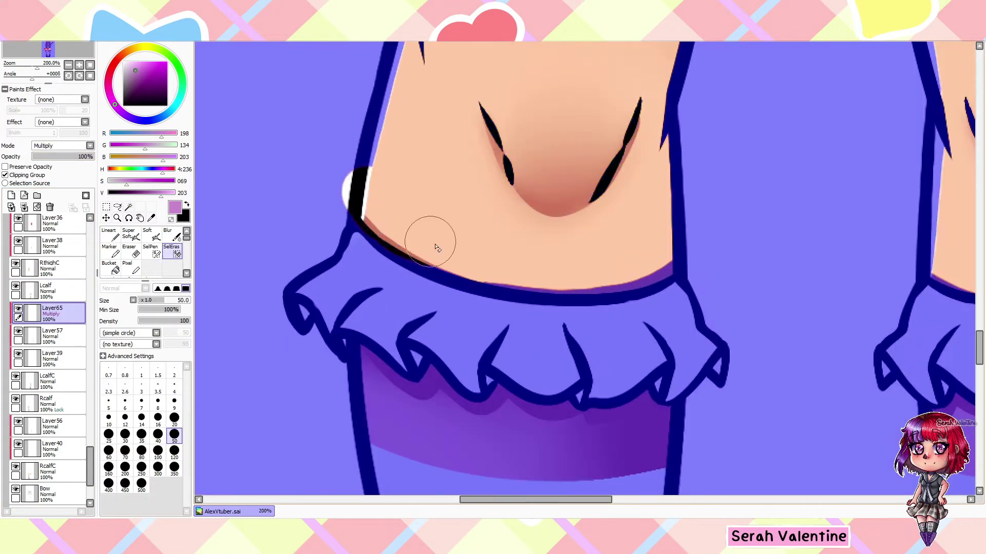
scroll(429, 235, "down", 3)
scroll(458, 277, "up", 3)
scroll(458, 277, "down", 5)
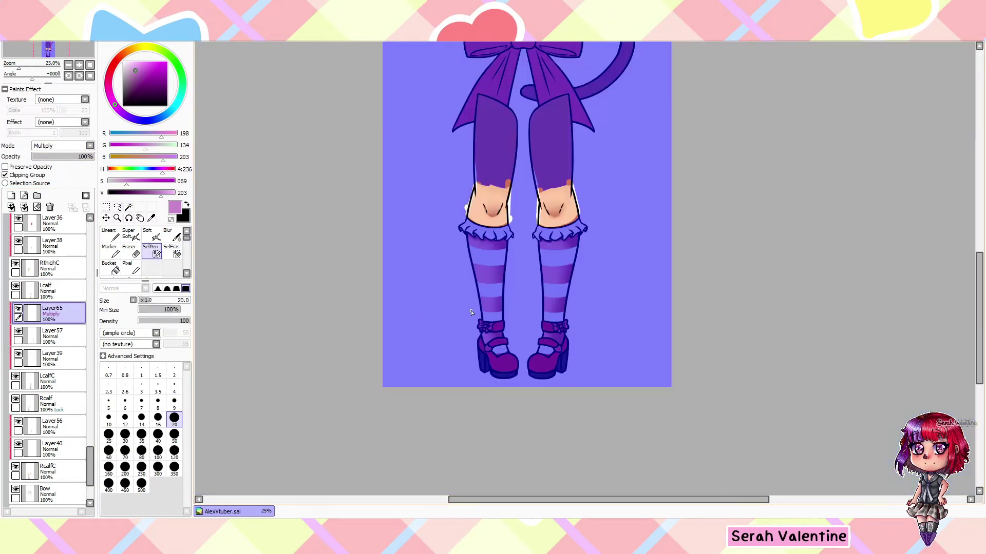
- Airbrush a purple shadow on the left calf's sock and shoe on Layer65 and blend it with the size 350 Blur brush
key("b")
scroll(514, 318, "down", 2)
scroll(535, 403, "up", 2)
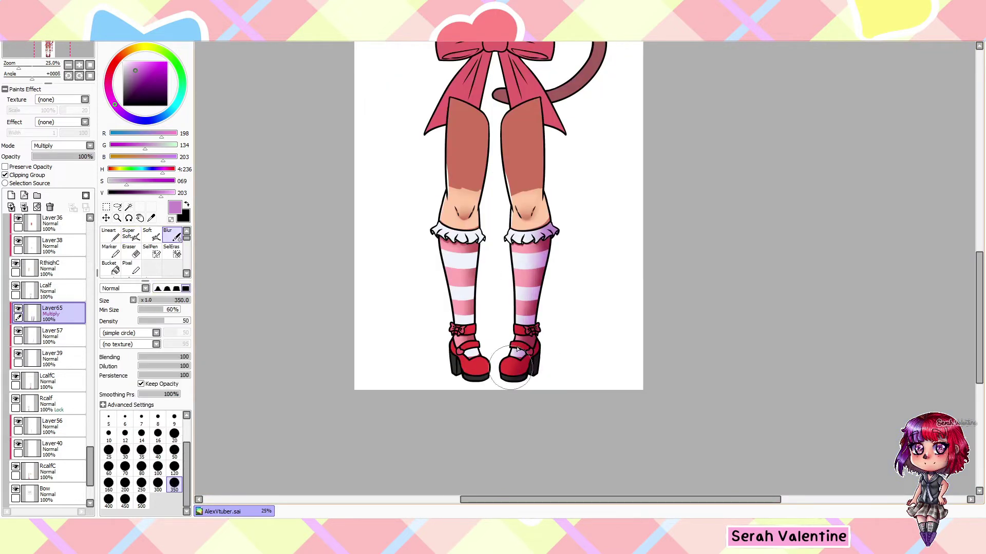
scroll(462, 308, "up", 1)
scroll(396, 270, "down", 2)
scroll(396, 270, "up", 1)
- Add a clipped Multiply layer above Layer56, then airbrush and blend the purple shadow on the right calf's sock and shoe
left_click(52, 426)
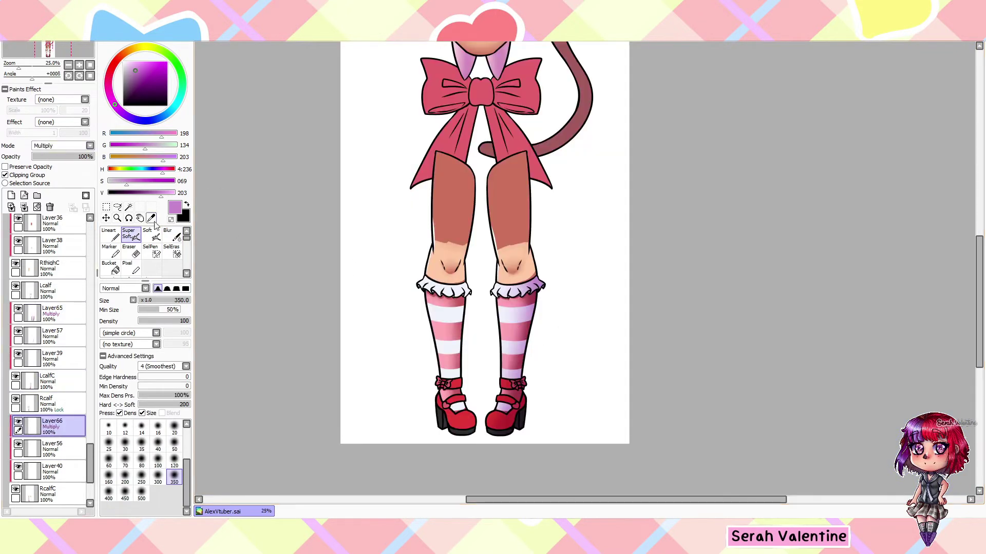
left_click(11, 195)
scroll(411, 308, "up", 1)
left_click(168, 233)
scroll(325, 376, "down", 2)
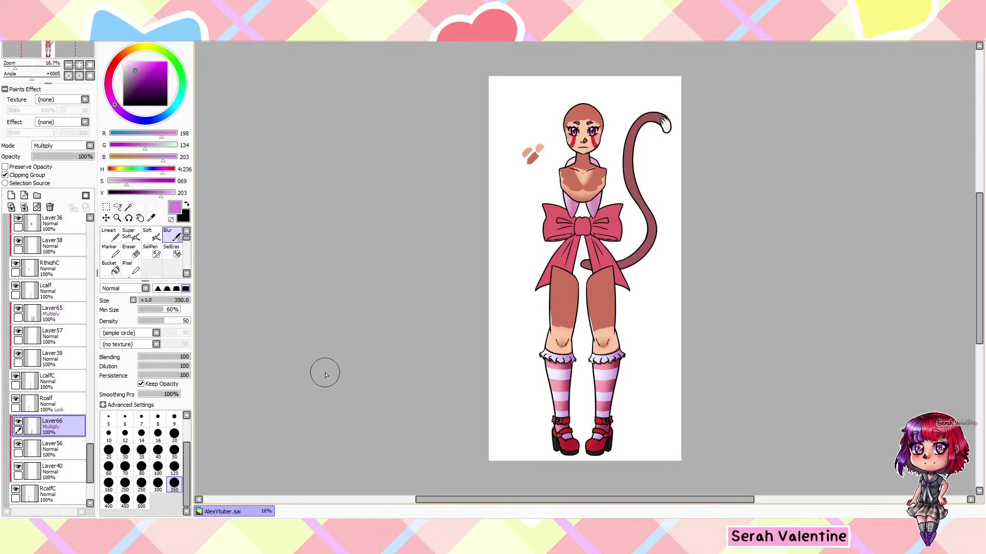
- Airbrush and blend a blue (134, 152, 203) shade on the right sock and shoe on a new clipped layer above Layer40
left_click(51, 471)
left_click(11, 195)
left_click(131, 234)
left_click(155, 119)
scroll(505, 352, "up", 3)
scroll(481, 418, "down", 1)
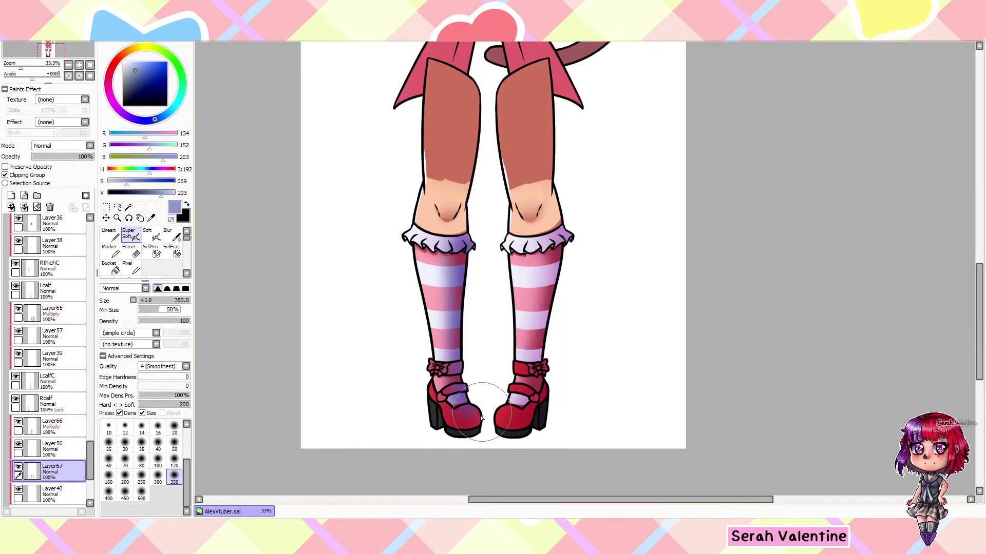
scroll(481, 418, "down", 2)
scroll(367, 451, "up", 2)
left_click(171, 235)
- Add a clipped layer between Layer57 and Layer39 and shade the left sock and shoe with blue, adjusting it to a stronger blue
left_click(52, 313)
left_click(11, 195)
left_click(5, 175)
left_click_drag(51, 336, 52, 359)
scroll(496, 392, "down", 1)
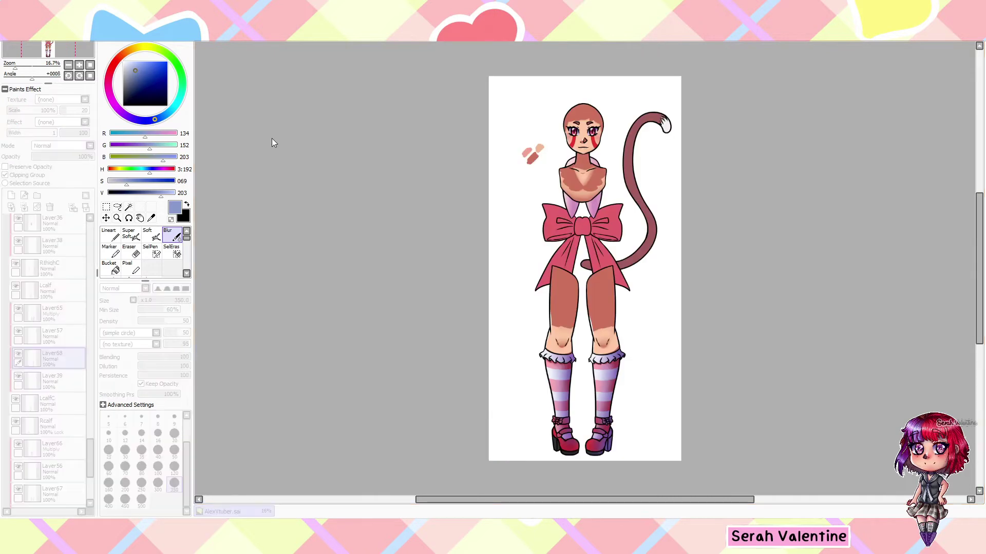
scroll(611, 457, "up", 3)
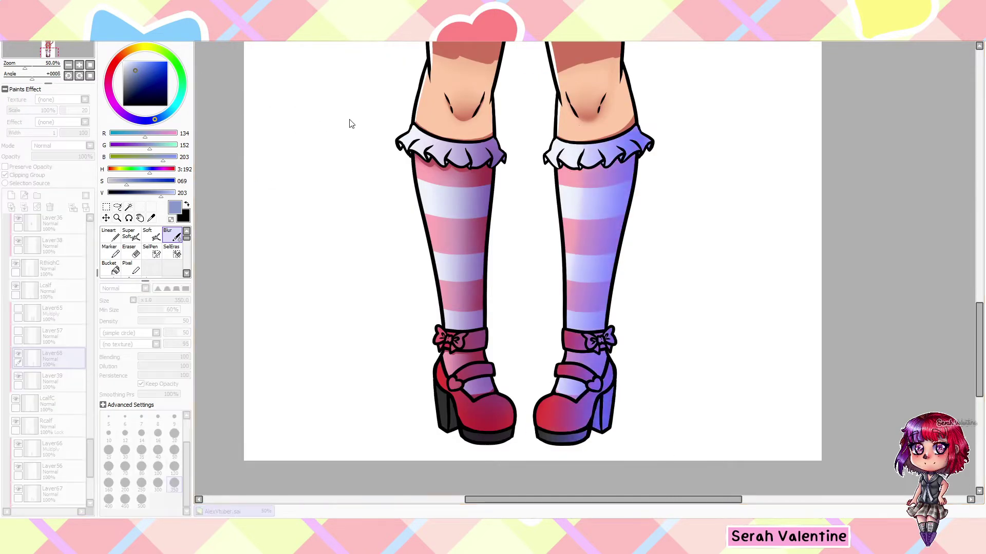
scroll(349, 124, "down", 3)
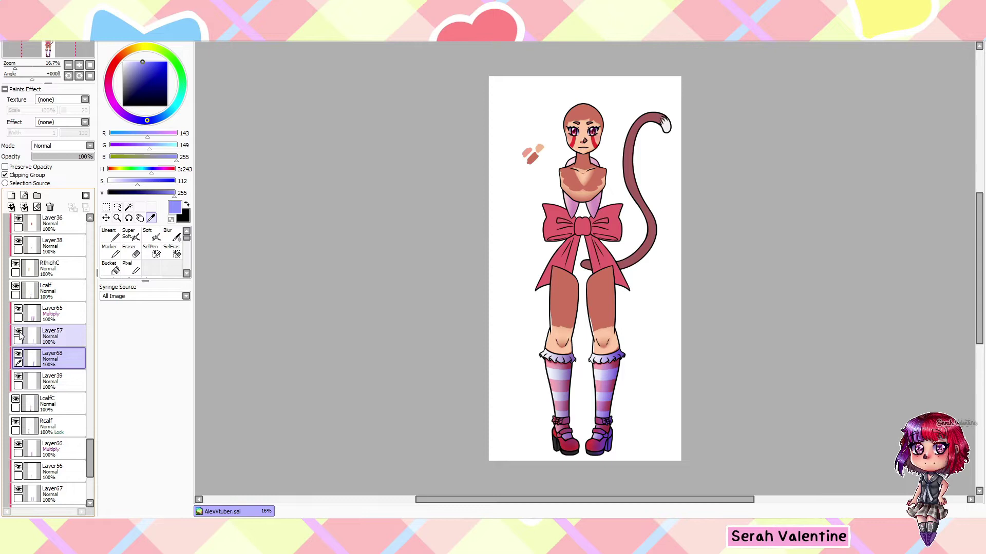
- Set Layer68's opacity to 41% and Layer67's to 40%, and preserve opacity on Layer67
scroll(37, 340, "down", 2)
left_click(51, 463)
left_click(5, 167)
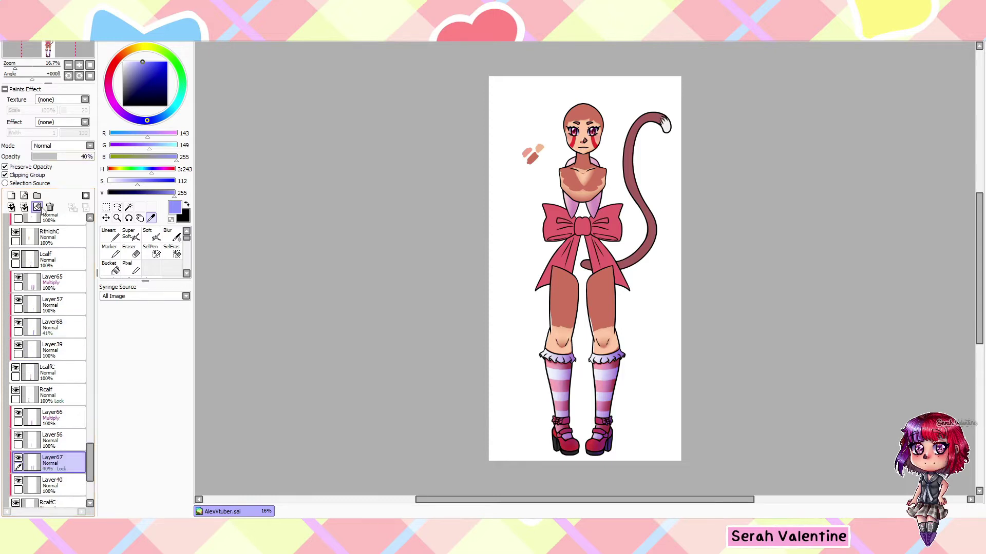
- Erase the blue tint from the right shoe and its strap on Layer67 with a size 20 eraser
scroll(580, 456, "up", 6)
key("e")
scroll(501, 285, "up", 2)
key("bracketleft")
key("bracketleft")
key("bracketleft")
key("bracketleft")
key("bracketleft")
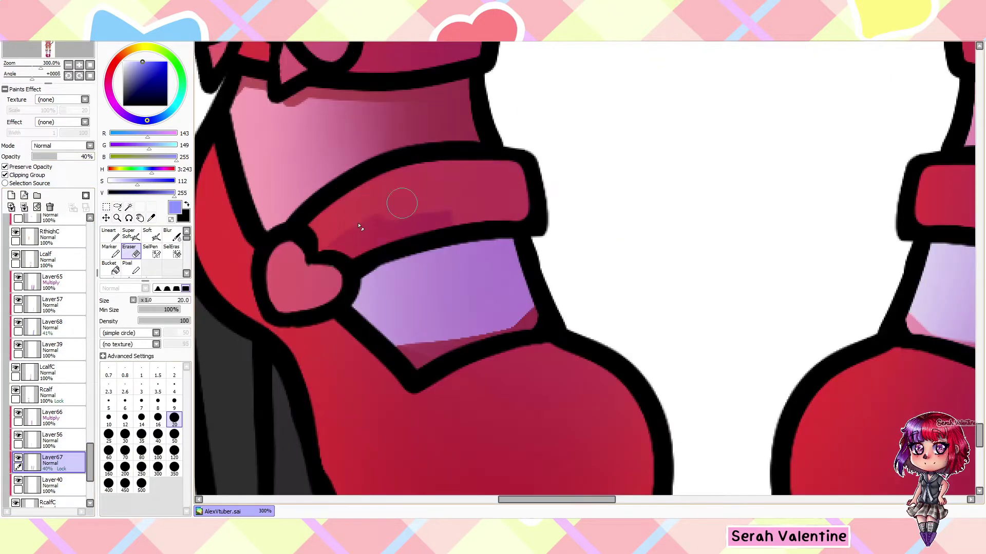
- Erase the blue tint from the left shoe's toe, heel and straps on Layer68
left_click(52, 327)
scroll(590, 299, "down", 1)
left_click_drag(591, 299, 398, 380)
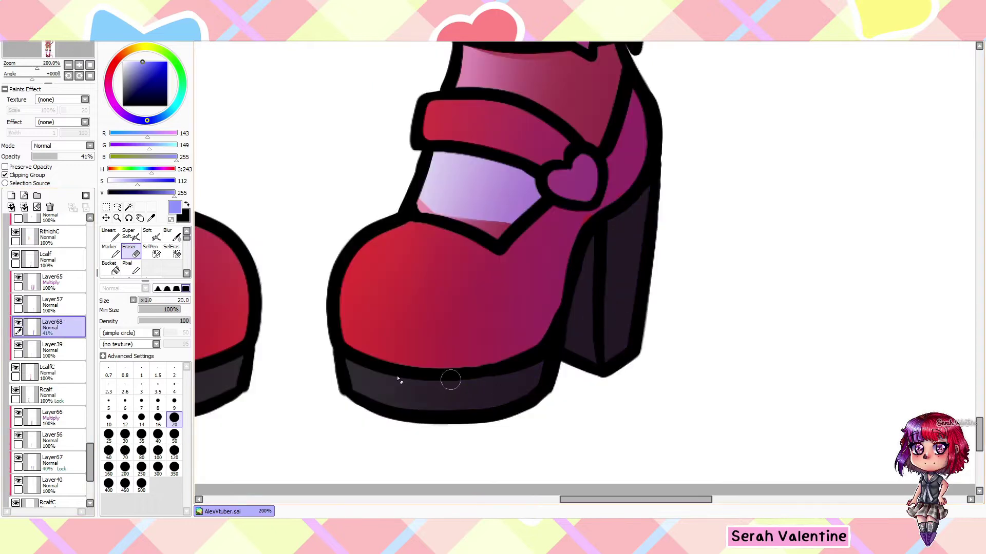
scroll(513, 246, "up", 1)
left_click_drag(624, 139, 581, 222)
scroll(513, 185, "up", 3)
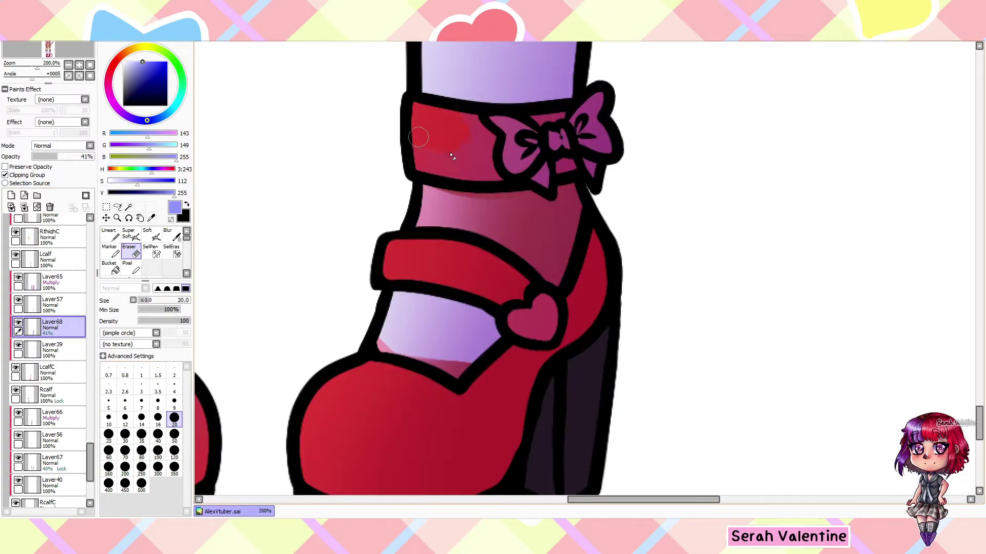
key("ctrl+0")
- Hide the thigh layers, sample the purple (198, 134, 203) and select the BowC layer
scroll(52, 360, "up", 6)
left_click(85, 429)
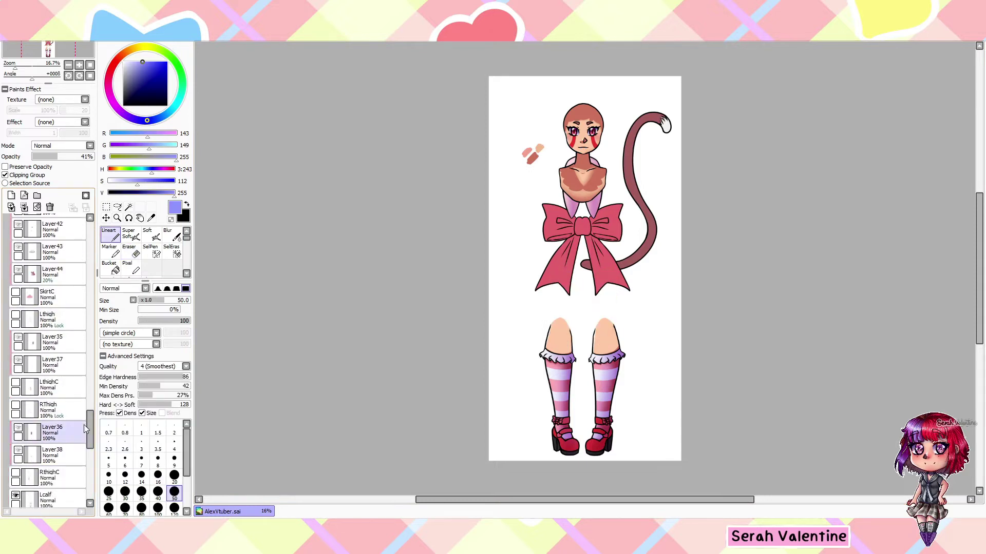
scroll(85, 429, "down", 5)
left_click(151, 218)
left_click(47, 430)
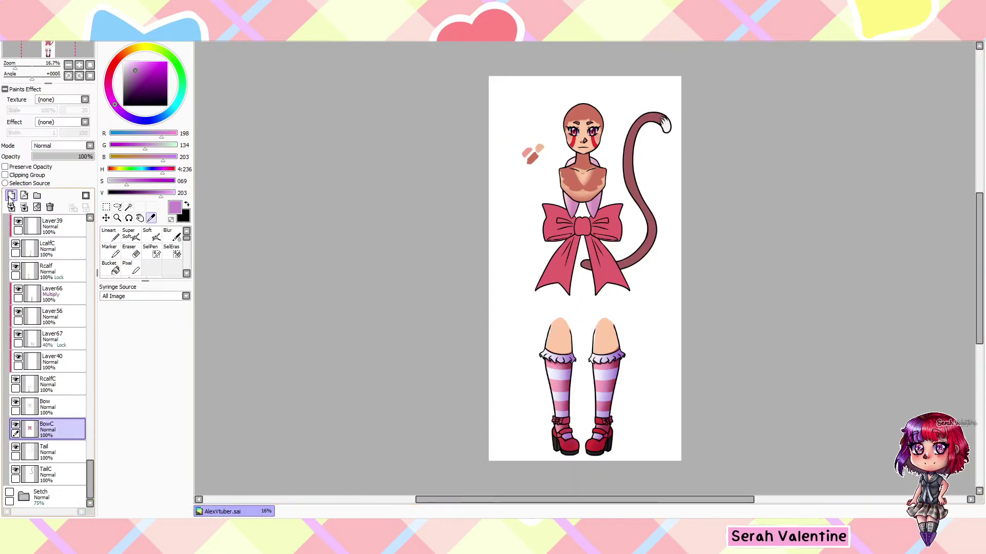
- Add a clipped Multiply layer to the bow and airbrush purple shadows on its loops and tails with the size 120 Super Soft brush
left_click(11, 196)
scroll(581, 200, "up", 1)
scroll(533, 240, "up", 2)
scroll(462, 257, "down", 2)
left_click(174, 462)
scroll(284, 270, "up", 2)
scroll(283, 270, "down", 4)
- Show the hidden thigh, skirt, sleeve, arm, bust, collar and hair layers again
scroll(51, 359, "up", 5)
left_click(18, 340)
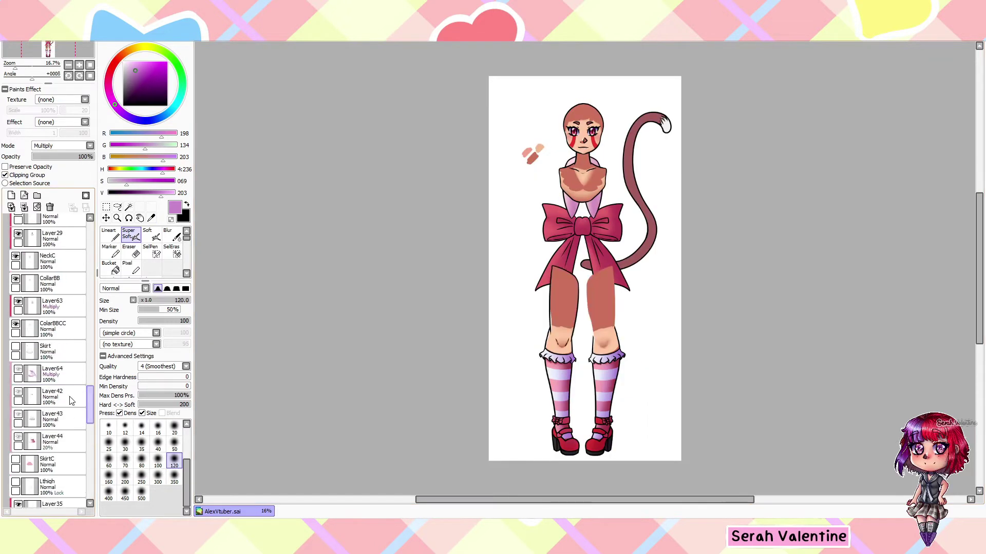
left_click(18, 295)
scroll(90, 321, "up", 3)
scroll(90, 321, "up", 5)
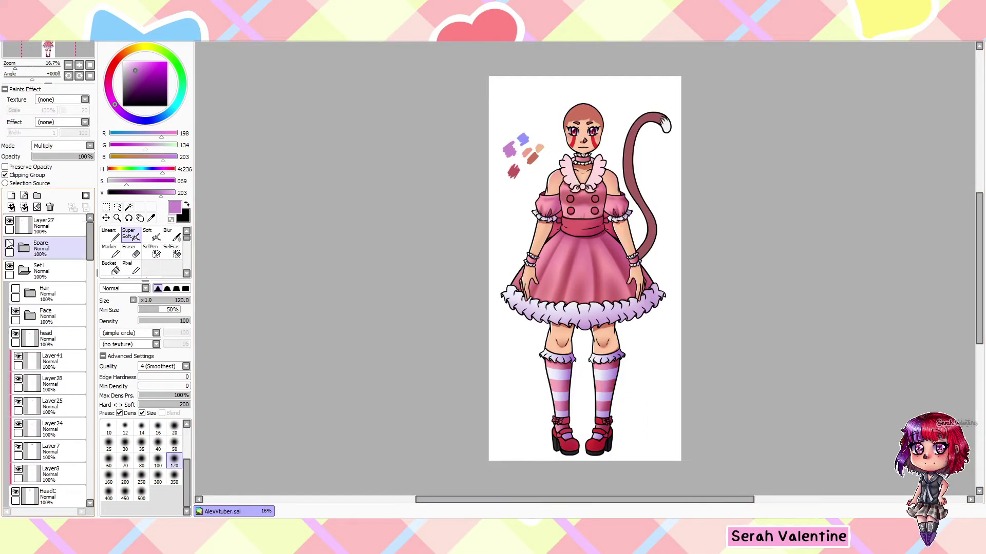
left_click(15, 291)
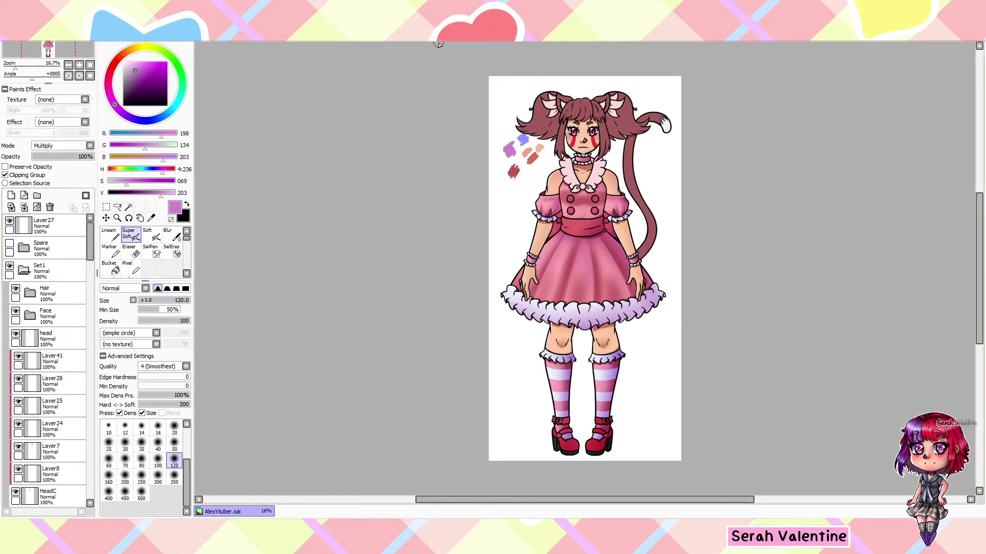
- Shade the choker with purple on clipped Multiply Layer70 and blue (143, 149, 255) on clipped Layer71 using the size 120 Super Soft brush
scroll(51, 359, "down", 5)
left_click(51, 343)
scroll(343, 143, "up", 6)
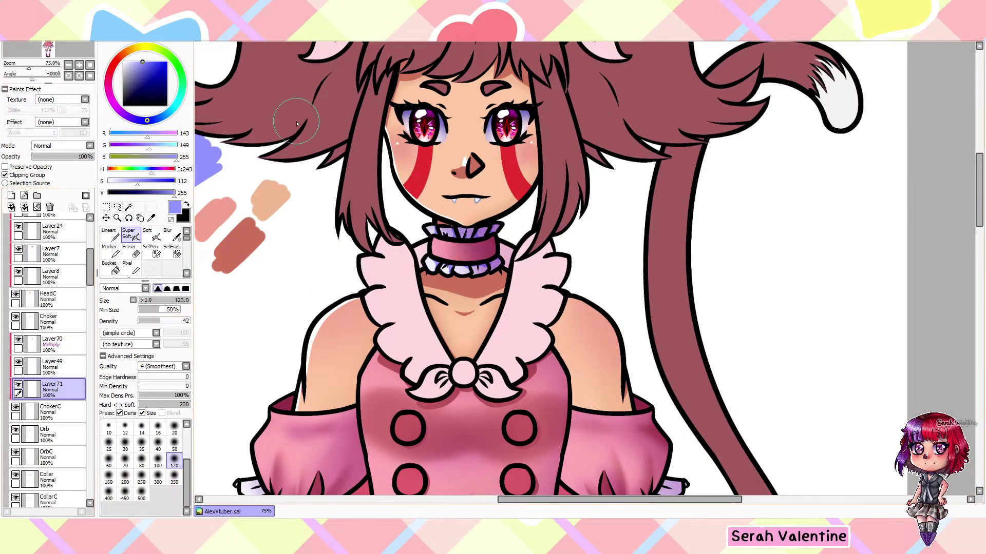
scroll(297, 123, "down", 5)
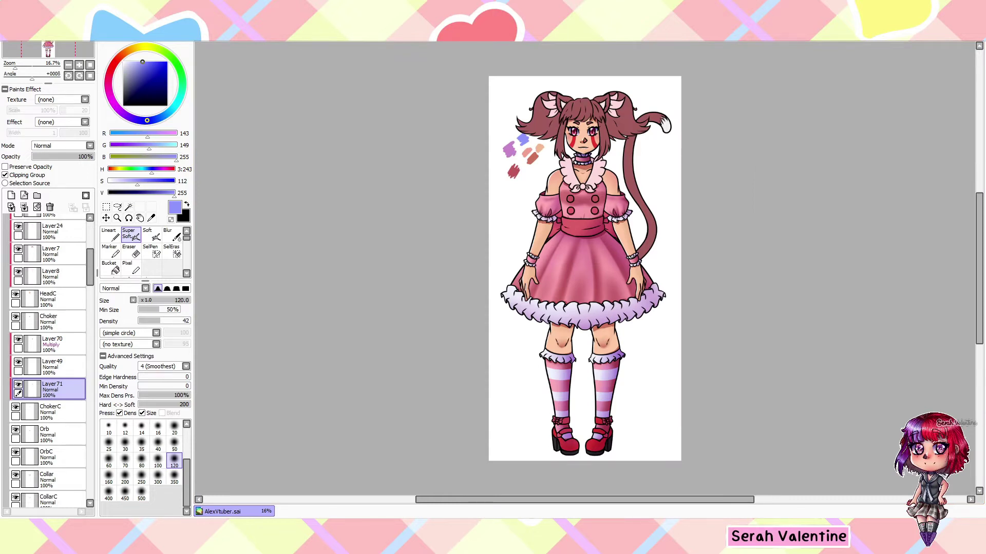
- Paint blue (143, 149, 255) fold shadows on the left sleeve's frill on Layer54 with the size 20 Lineart brush
scroll(52, 359, "down", 10)
left_click(52, 362)
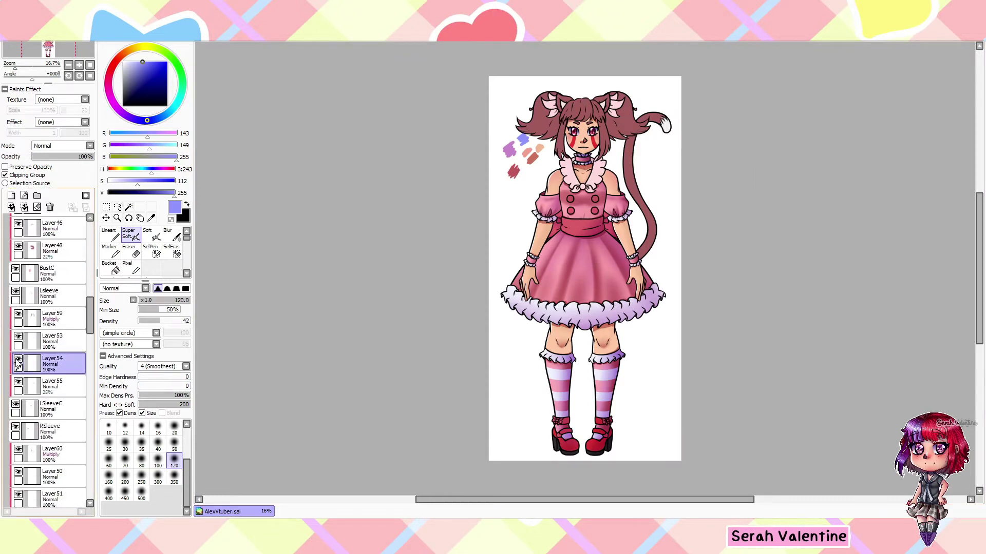
left_click(109, 233)
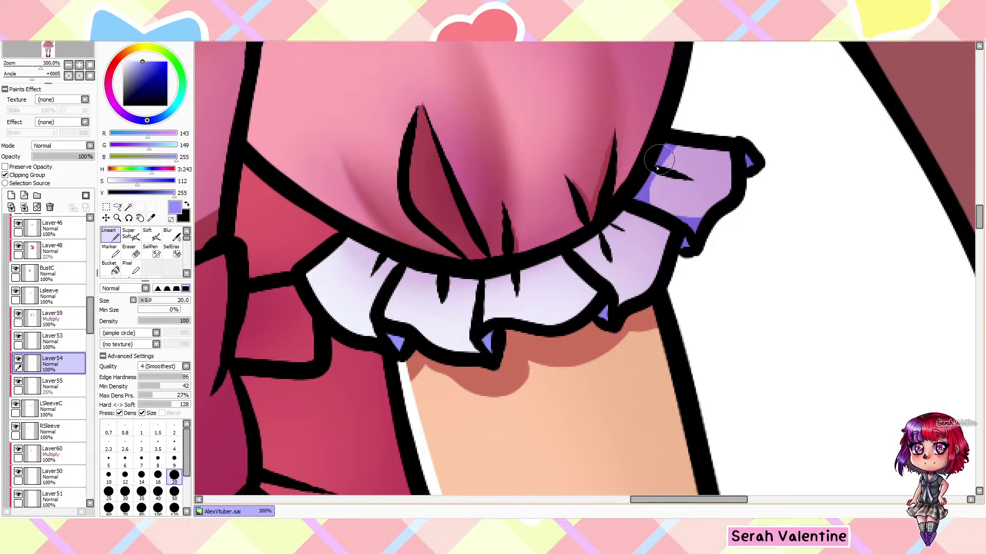
scroll(368, 329, "down", 2)
left_click(129, 233)
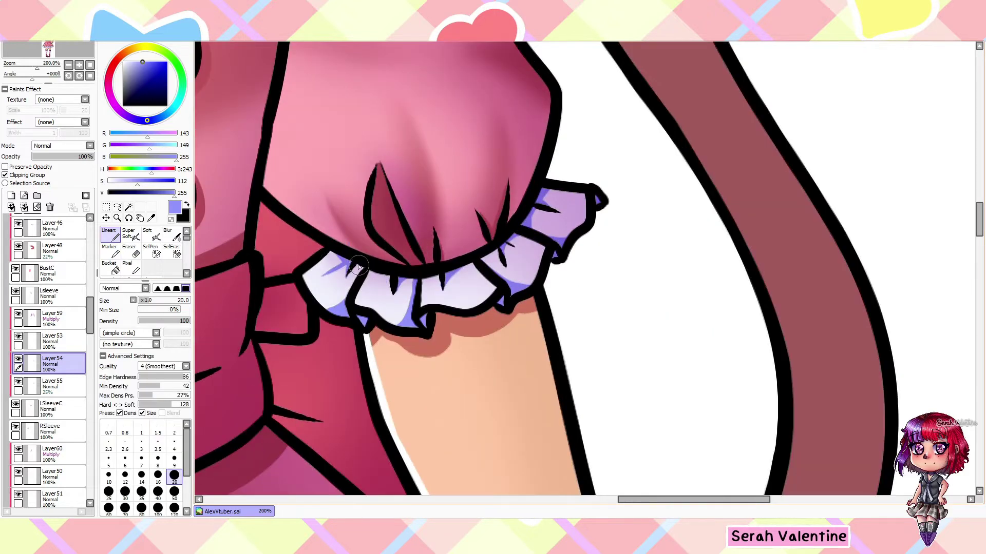
scroll(395, 205, "down", 3)
scroll(416, 236, "up", 2)
mouse_move(472, 213)
left_mouse_down()
mouse_move(422, 244)
mouse_move(359, 259)
left_mouse_up()
key("ctrl+z")
- Paint blue fold shadows on the right sleeve's frill on Layer50, then tint it on Layer51 with the size 120 Super Soft brush
scroll(359, 259, "down", 2)
scroll(257, 144, "down", 3)
scroll(437, 291, "up", 7)
key("n")
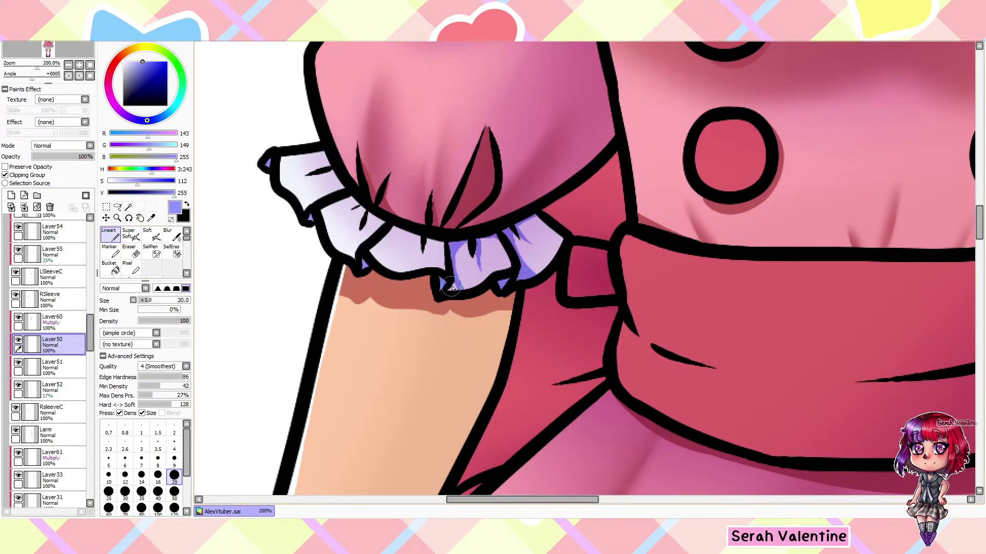
left_click_drag(357, 257, 304, 209)
scroll(362, 205, "down", 5)
scroll(496, 250, "up", 3)
key("s")
scroll(496, 250, "up", 3)
mouse_move(508, 297)
left_mouse_down()
mouse_move(355, 221)
mouse_move(308, 154)
left_mouse_up()
scroll(390, 247, "down", 6)
key("b")
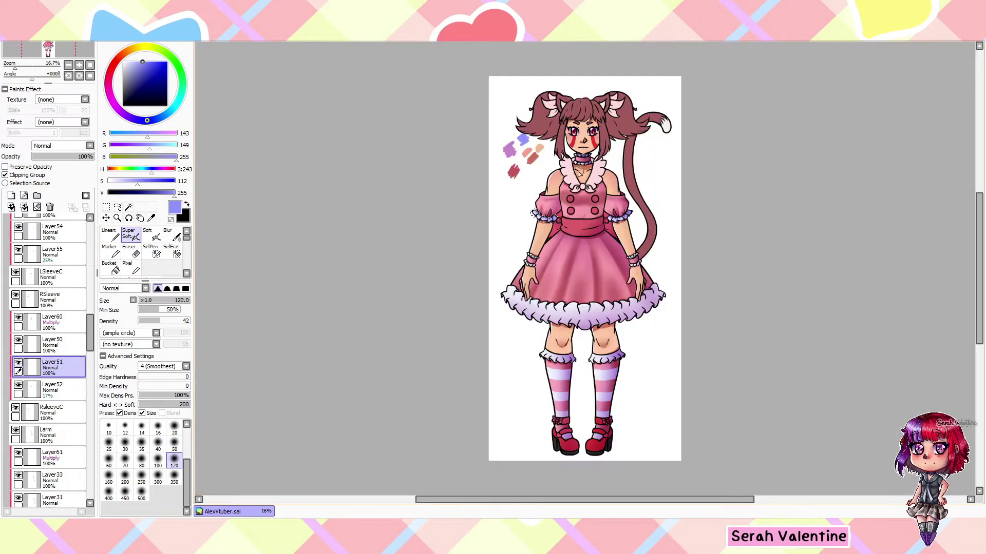
- Paint blue fold shadows on the right cuff's upper and lower frills on Layer34 with the size 20 Lineart brush
scroll(85, 283, "down", 3)
left_click(51, 316)
key("s")
scroll(536, 264, "up", 8)
mouse_move(514, 306)
left_mouse_down()
mouse_move(421, 302)
mouse_move(432, 174)
mouse_move(508, 221)
left_mouse_up()
key("n")
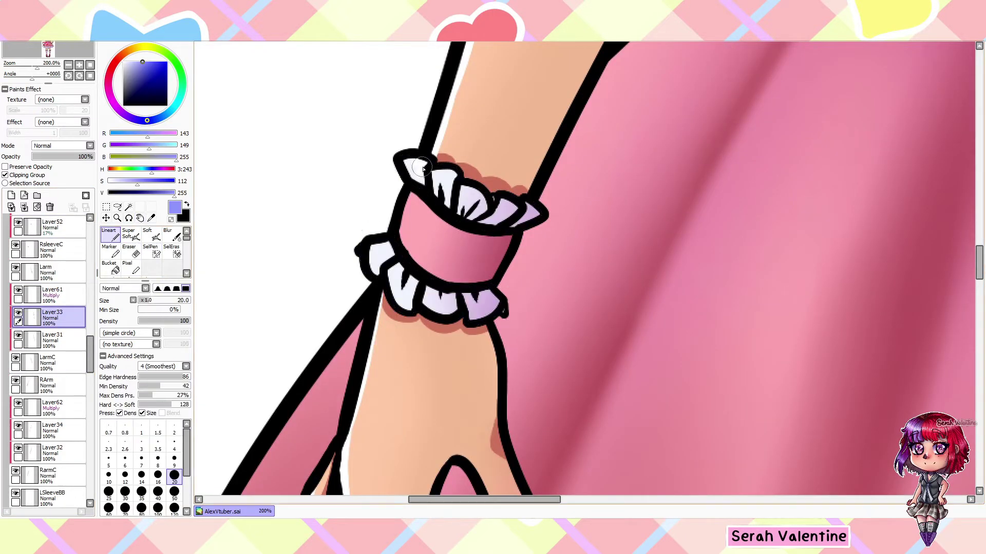
left_click(45, 435)
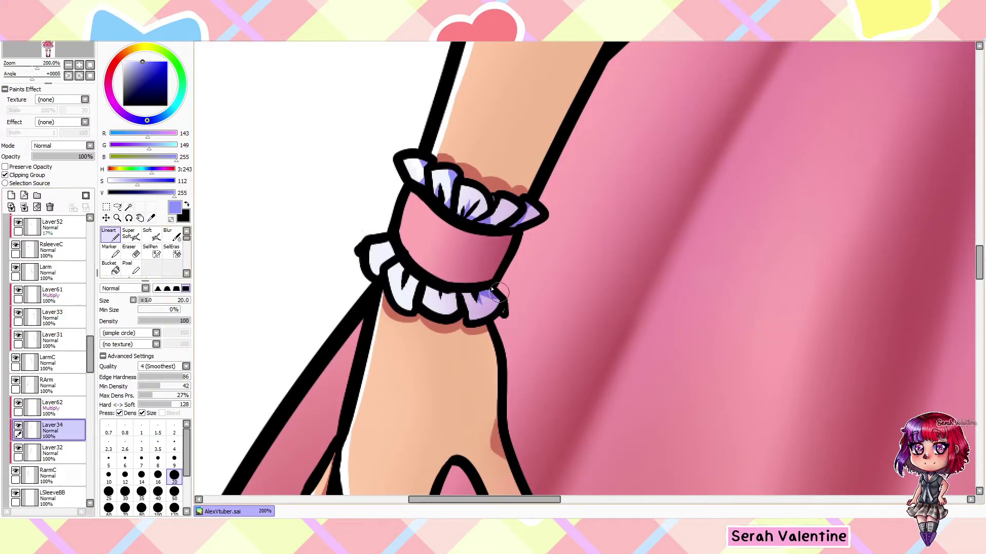
scroll(367, 258, "down", 6)
- Airbrush a blue tint onto the right cuff on Layer32 with the size 120 Super Soft brush
left_click(52, 452)
left_click(131, 236)
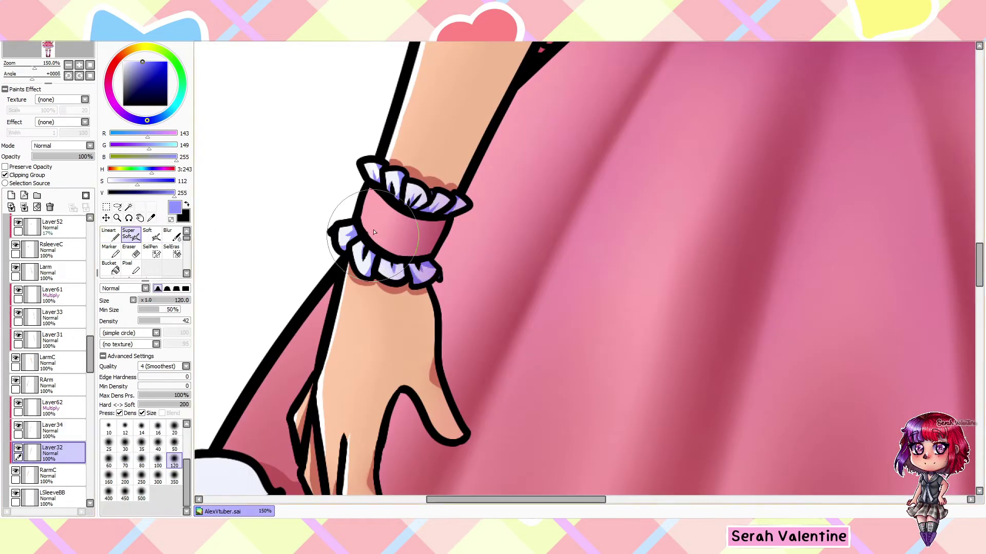
scroll(580, 99, "down", 2)
scroll(589, 231, "up", 2)
scroll(653, 266, "up", 3)
- Paint blue fold shadows on the left cuff's upper and lower frills on Layer33 with the size 20 Lineart brush
left_click(51, 316)
left_click(150, 250)
mouse_move(534, 154)
left_mouse_down()
mouse_move(421, 209)
mouse_move(339, 225)
left_mouse_up()
left_click_drag(370, 355, 453, 351)
scroll(453, 351, "down", 3)
left_click(109, 233)
scroll(562, 179, "up", 3)
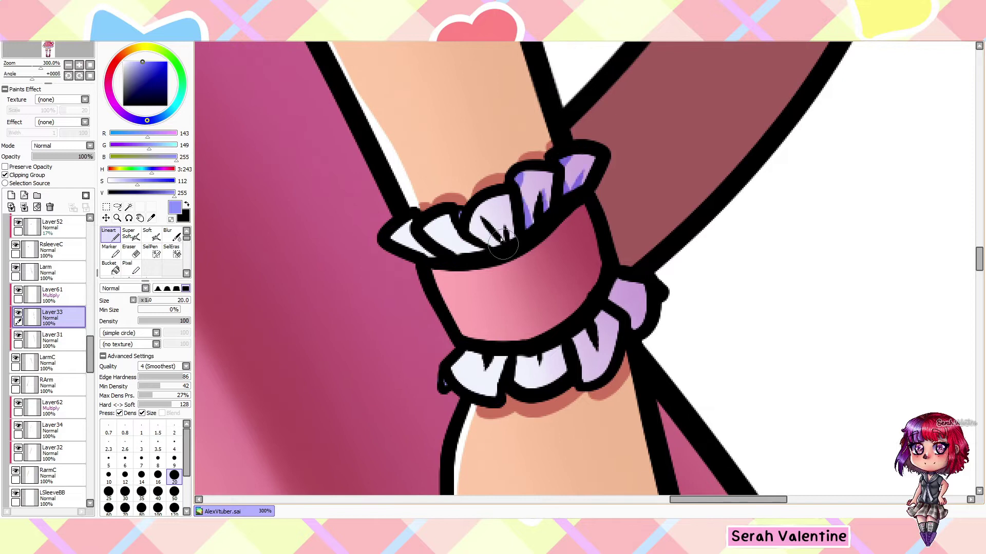
scroll(632, 290, "down", 2)
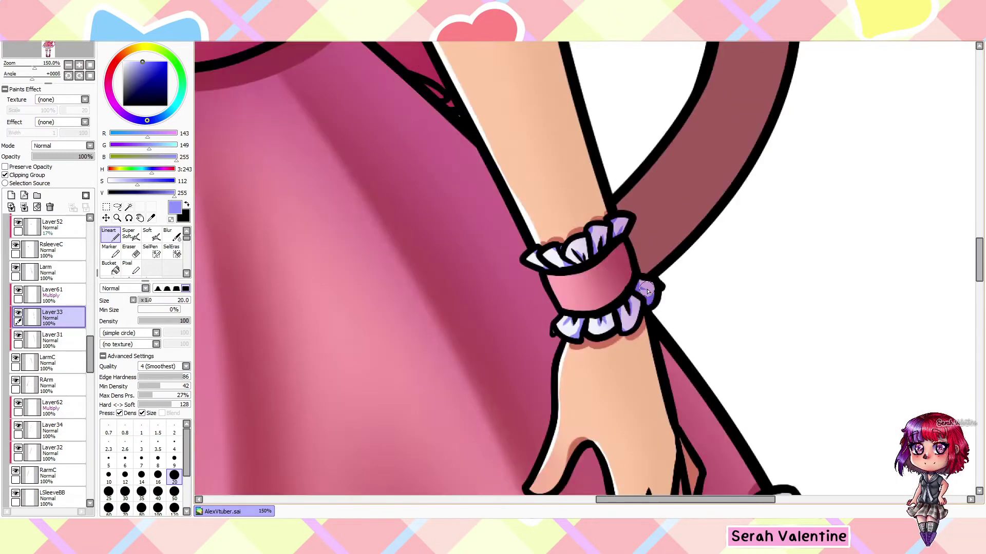
- Airbrush a blue tint onto the left cuff on Layer31 with the size 120 Super Soft brush
left_click(51, 339)
left_click(131, 235)
left_click_drag(462, 297, 492, 370)
scroll(399, 94, "down", 5)
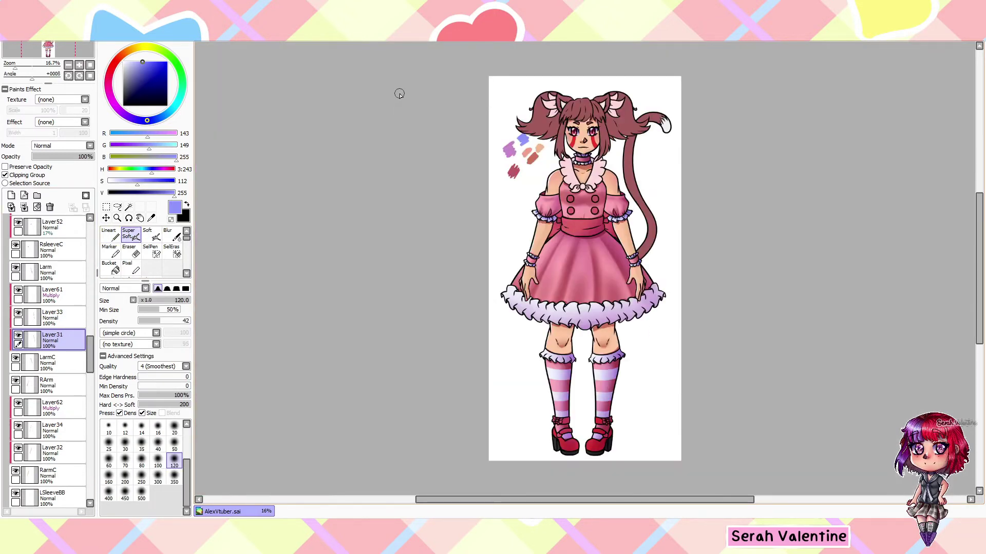
- Hide the arm layers and add a new clipped layer beneath the skirt's Multiply Layer64
left_click(16, 357)
left_click(15, 470)
scroll(52, 349, "down", 5)
left_click(56, 339)
scroll(88, 385, "down", 5)
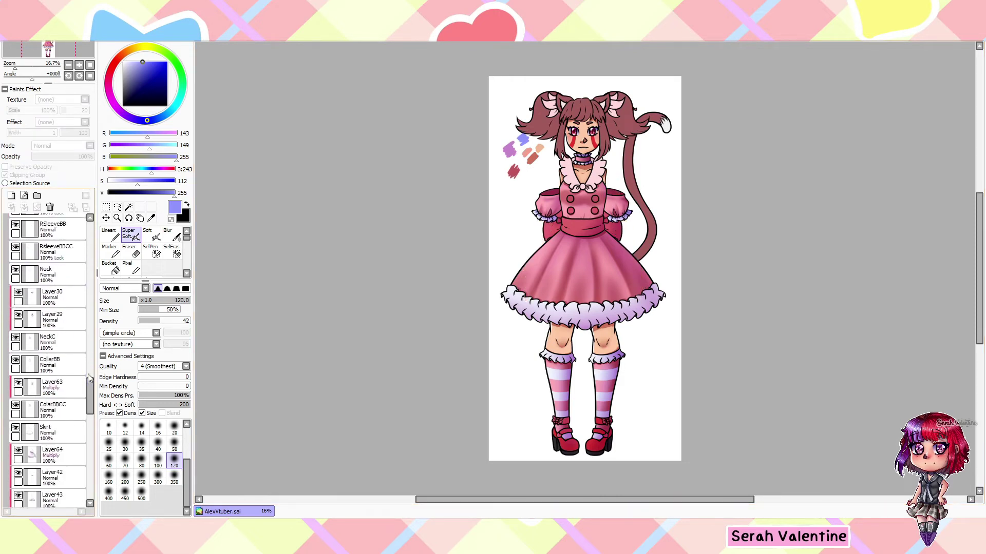
left_click(10, 196)
left_click(6, 175)
- Mask the small inner folds along the skirt's frill with the size 20 SelPen
left_click(150, 251)
scroll(585, 318, "up", 8)
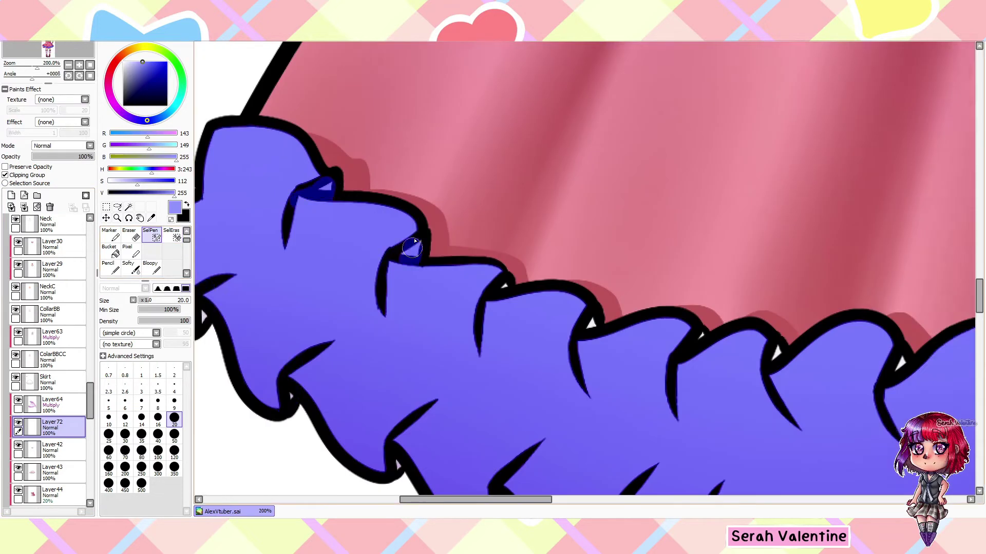
scroll(635, 441, "right", 5)
left_click_drag(565, 164, 585, 218)
scroll(616, 308, "right", 5)
left_click_drag(729, 159, 714, 190)
scroll(715, 190, "down", 3)
left_click_drag(478, 303, 465, 349)
scroll(483, 154, "down", 3)
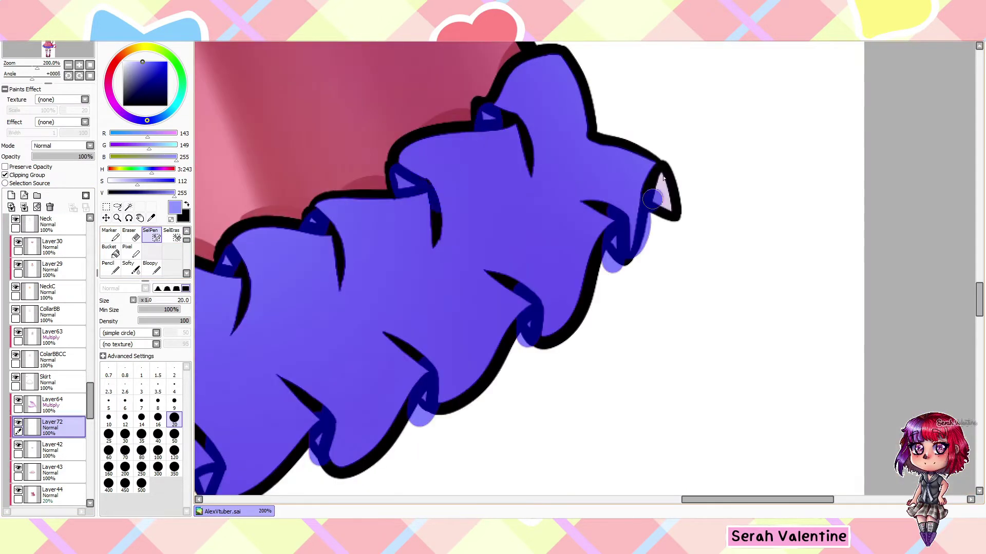
scroll(519, 87, "down", 2)
scroll(175, 241, "up", 2)
- Airbrush blue along the lower skirt frill on Layer72 with the size 500 Super Soft brush and clear the selection
left_click(130, 236)
scroll(315, 314, "down", 2)
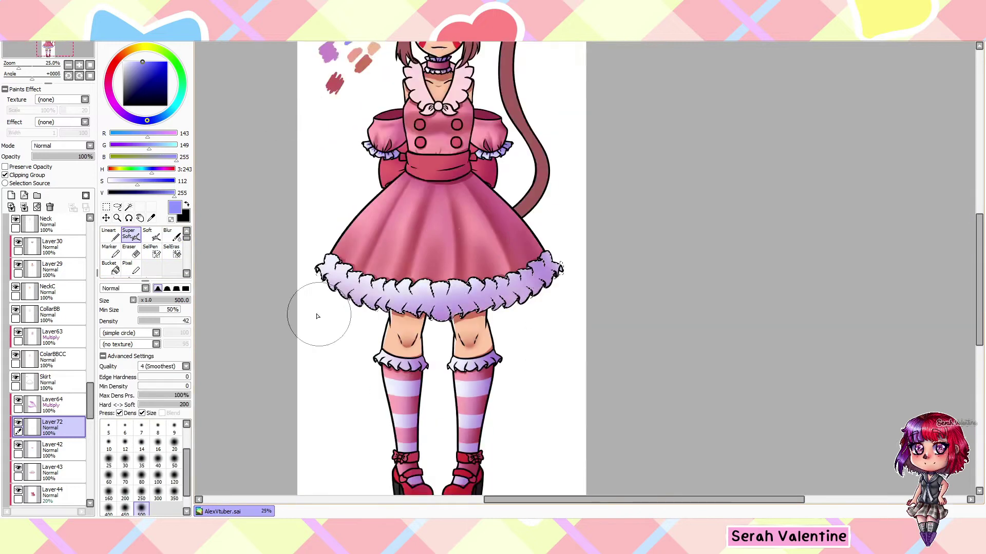
key("ctrl+d")
left_click_drag(446, 319, 594, 343)
- Add another clipped skirt layer and paint hard blue fold shadows on the frill's left part with the size 20 Lineart brush
left_click(11, 195)
left_click(109, 233)
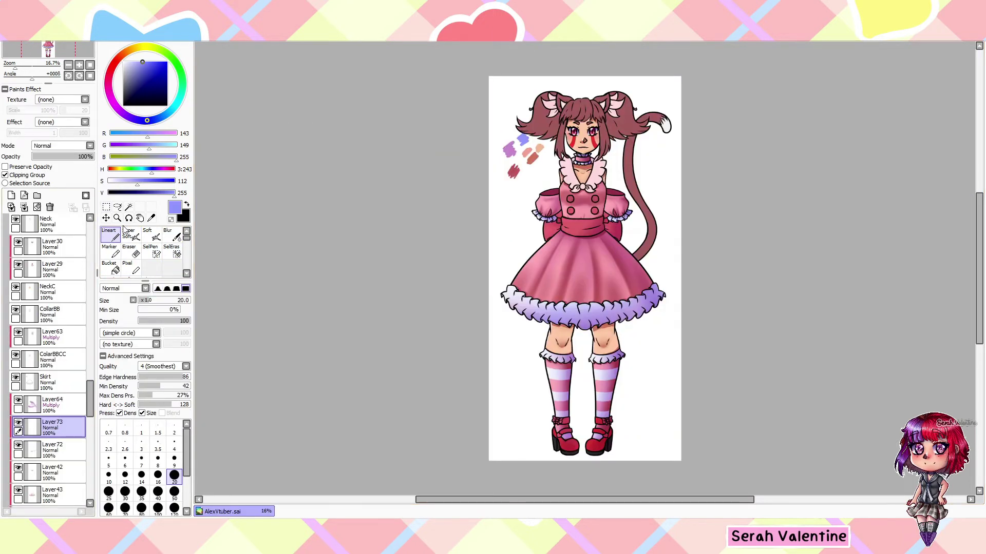
scroll(518, 298, "up", 7)
left_click_drag(372, 164, 382, 203)
left_click_drag(296, 305, 268, 266)
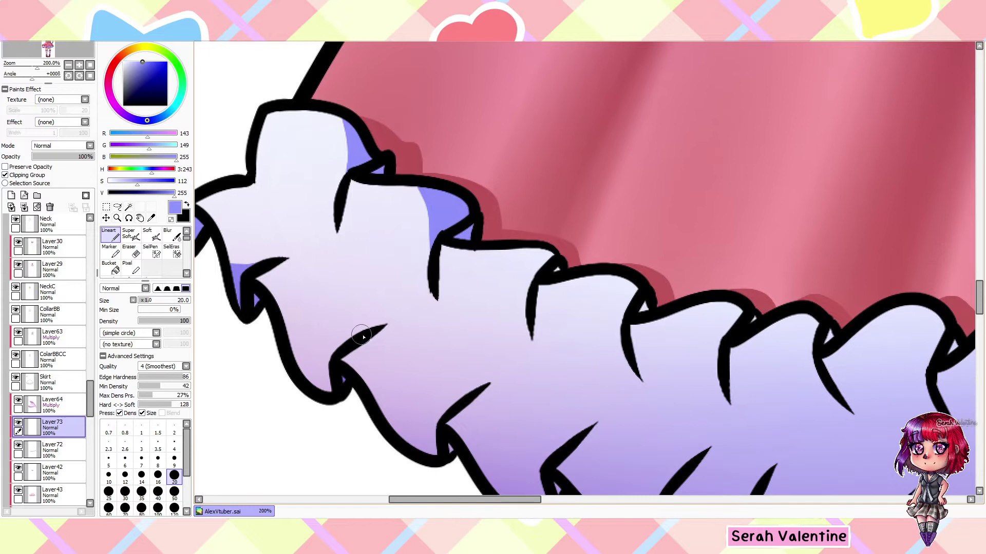
scroll(540, 249, "down", 1)
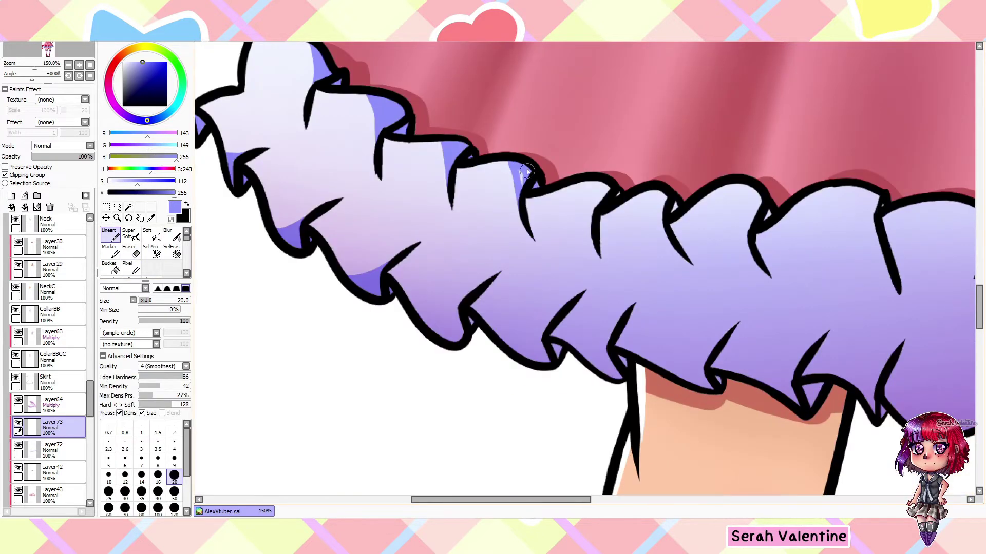
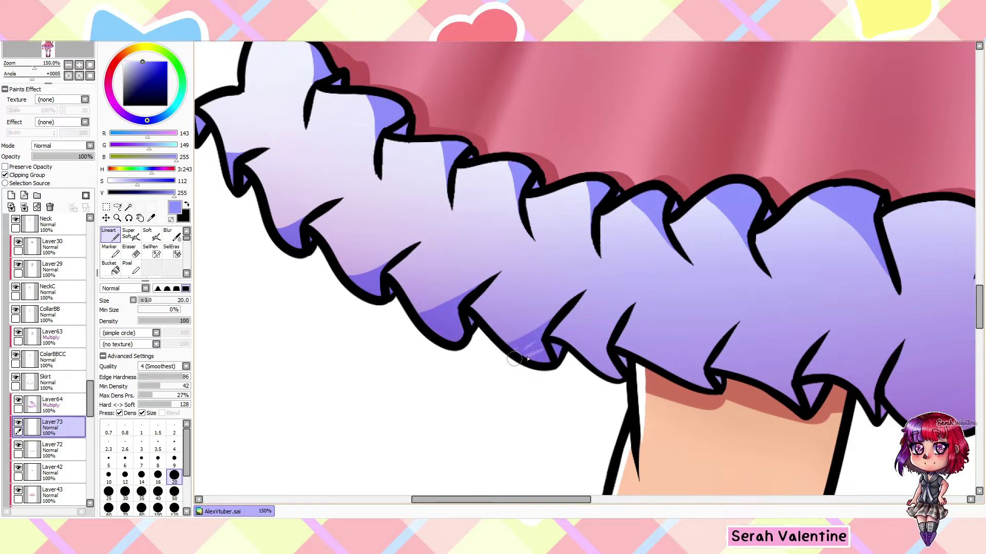
- Continue the blue fold shadows across the middle and right part of the skirt's frill on Layer73
scroll(514, 359, "right", 3)
scroll(477, 355, "right", 3)
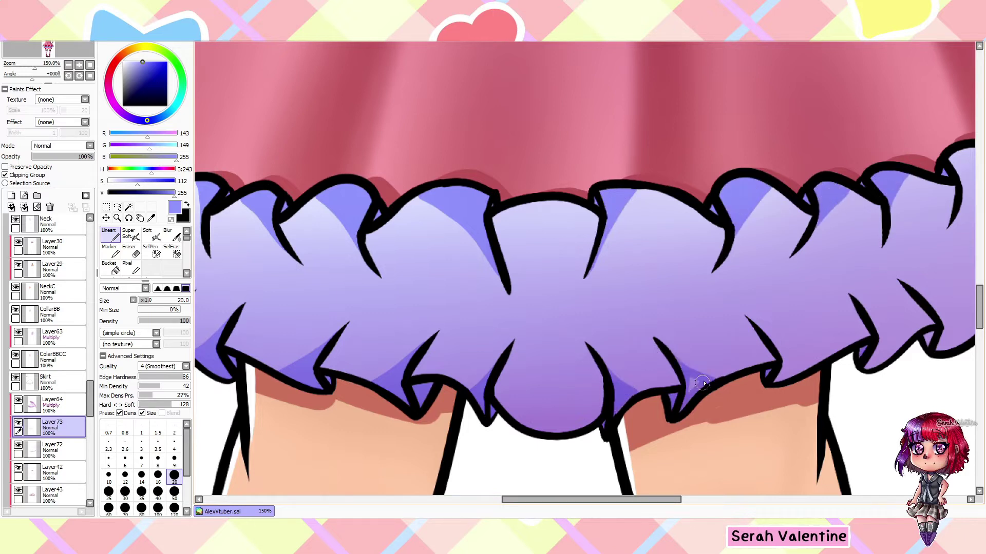
scroll(775, 380, "right", 5)
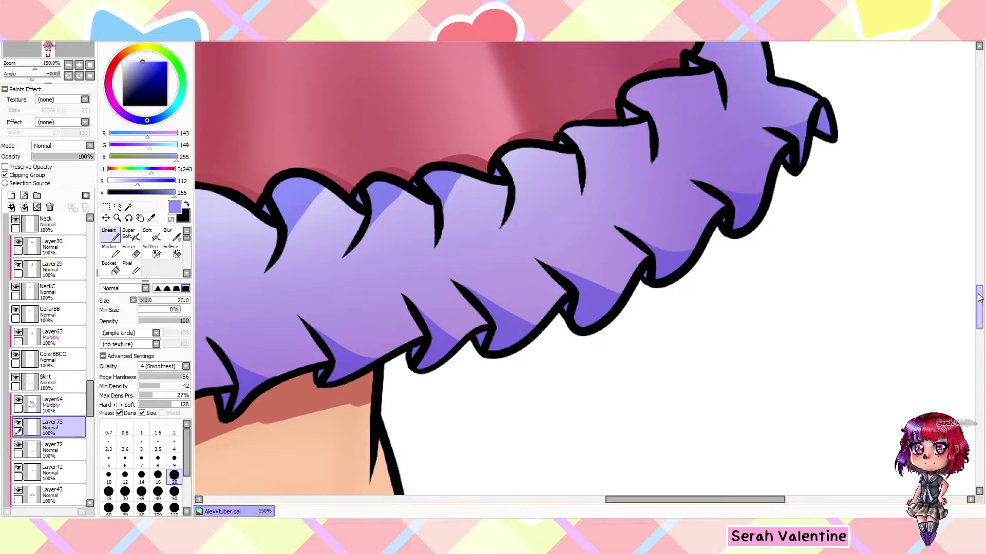
left_click_drag(979, 297, 979, 287)
scroll(709, 174, "down", 7)
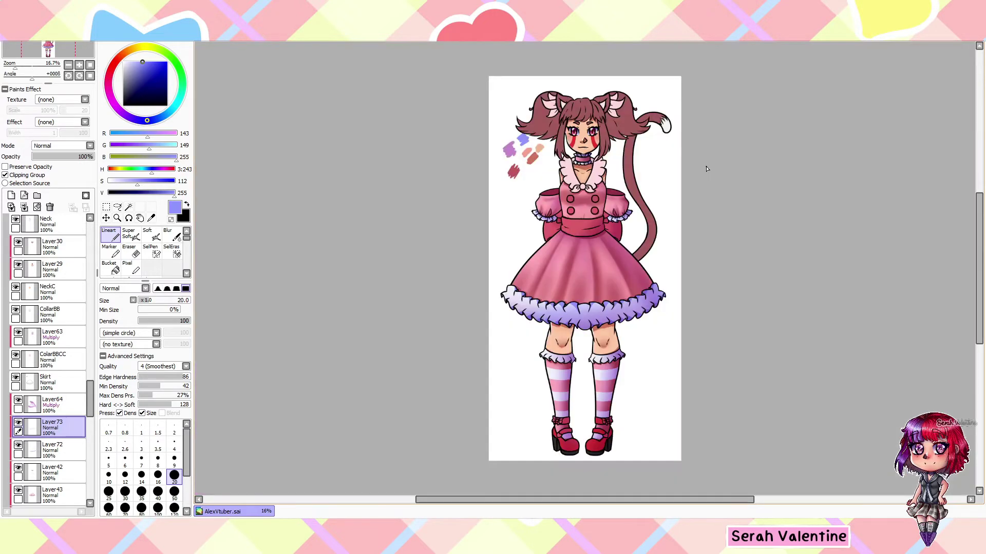
scroll(706, 168, "up", 8)
scroll(565, 231, "down", 3)
scroll(502, 149, "up", 2)
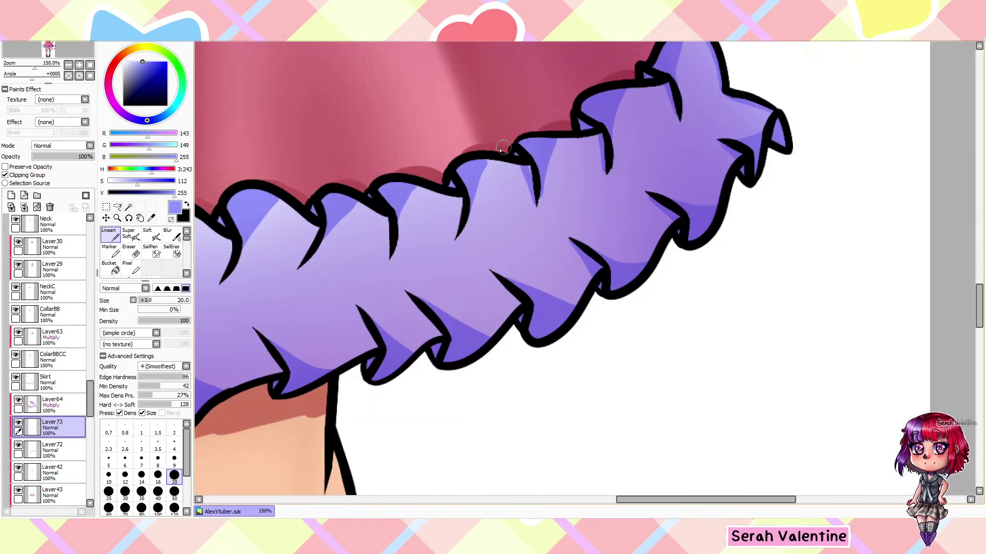
left_click_drag(385, 225, 565, 238)
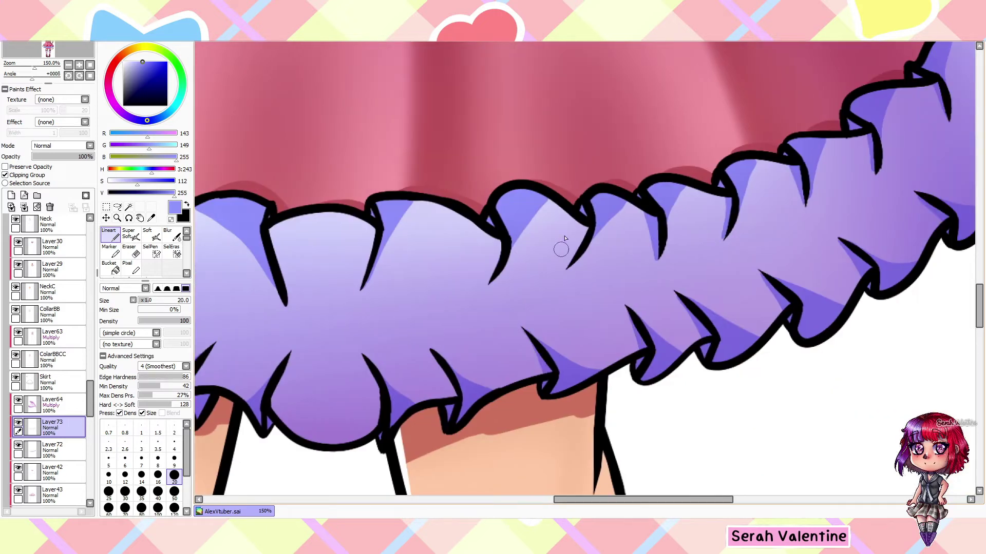
scroll(361, 253, "down", 7)
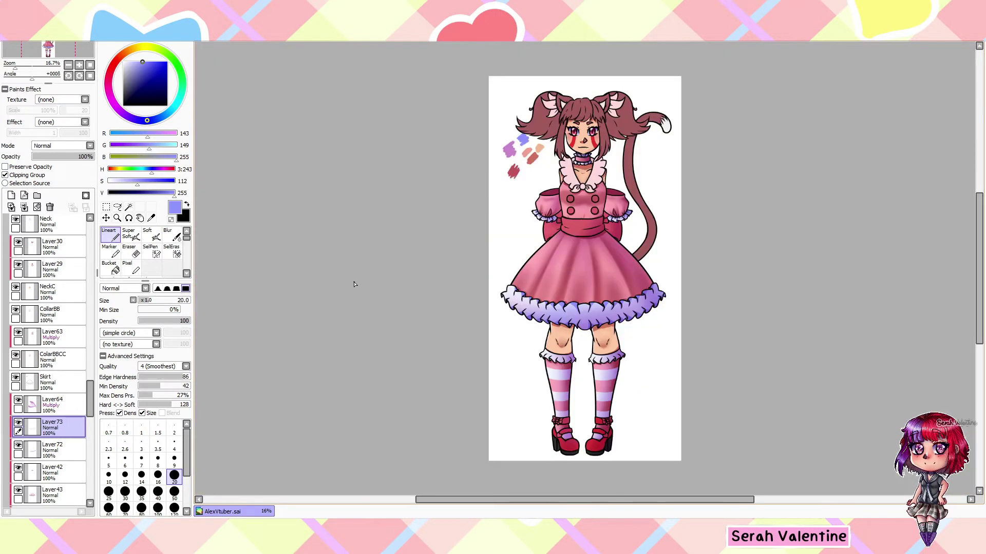
- Paint blue fold shadows on both sock frills on Layer56 and Layer57 with the size 20 Lineart brush
scroll(62, 441, "down", 5)
left_click(51, 358)
scroll(297, 211, "up", 7)
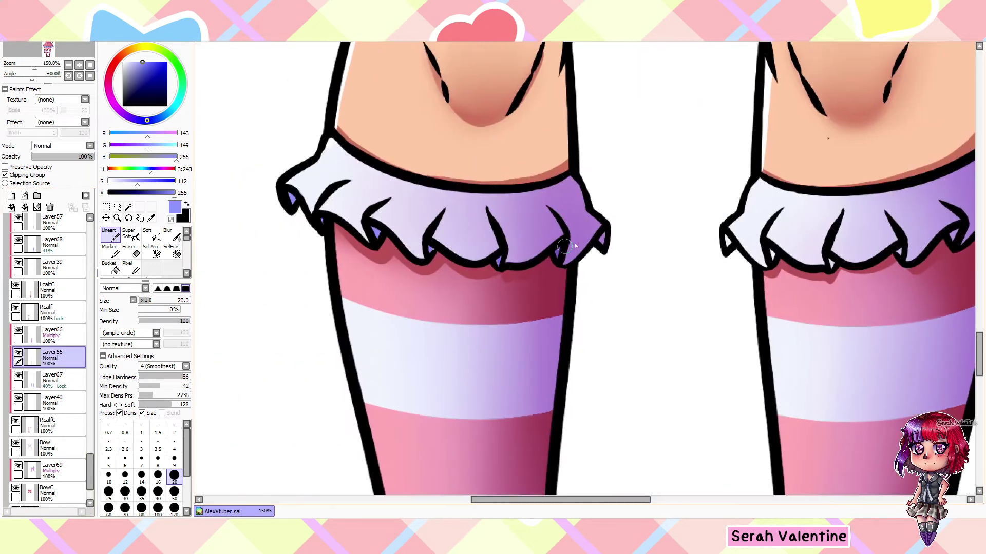
scroll(502, 263, "right", 6)
left_click(354, 226, "ctrl+shift")
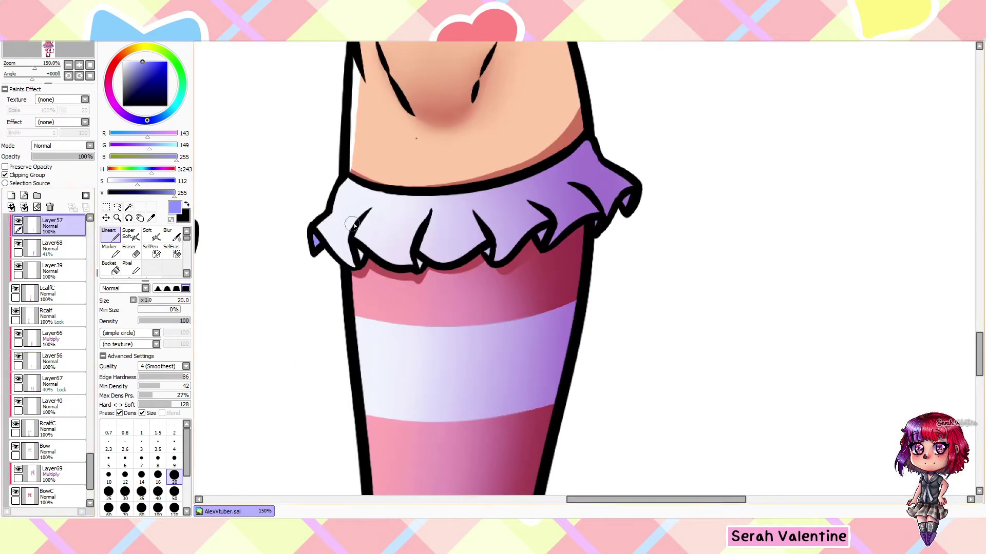
scroll(620, 161, "down", 7)
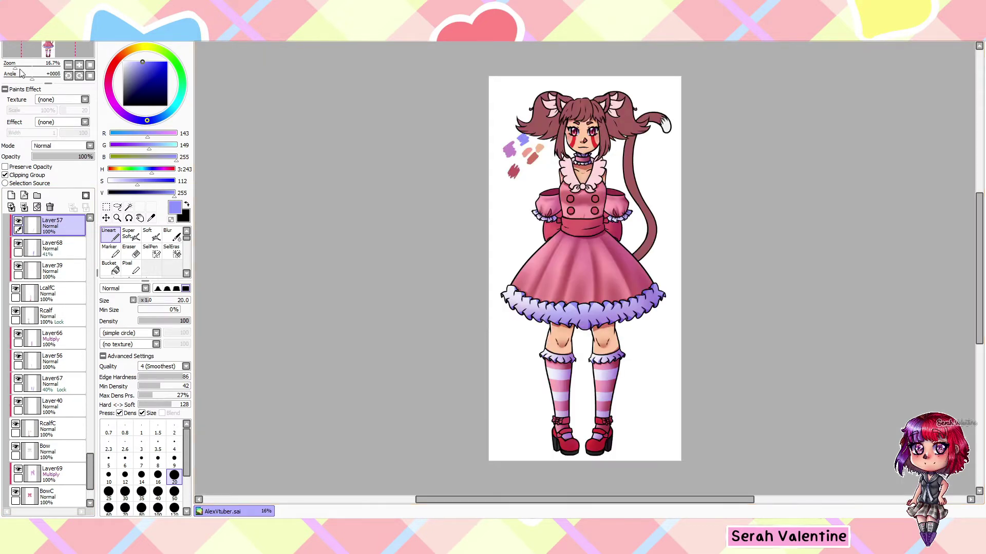
- Add clipped Screen layers to the choker and bust and airbrush light blue (143, 176, 255) with the Super Soft brush
left_click(11, 195)
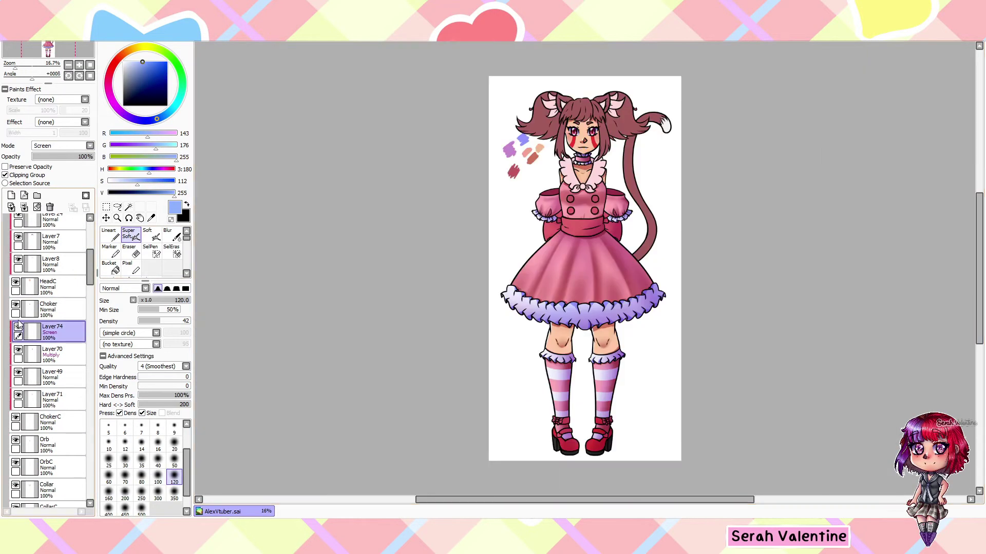
scroll(89, 290, "down", 3)
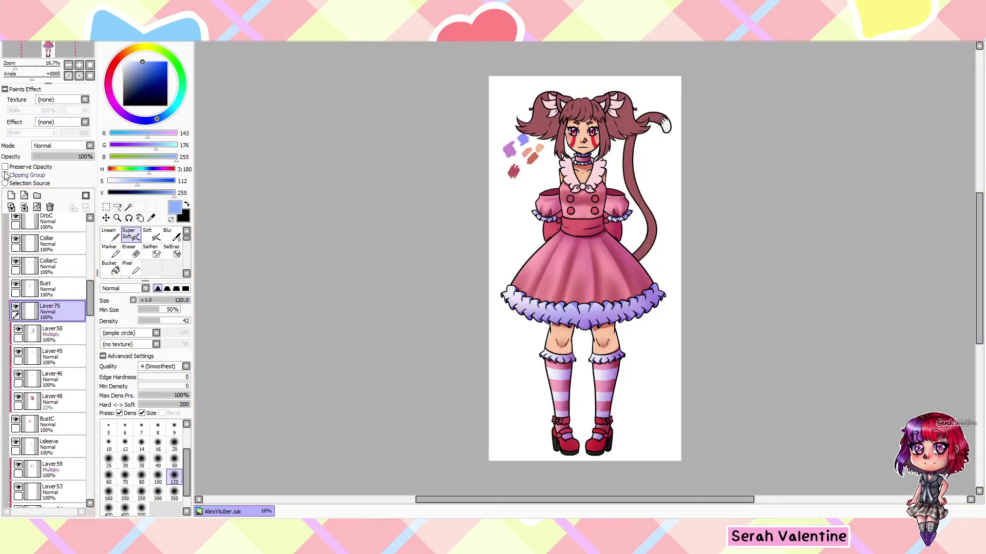
scroll(435, 146, "up", 4)
scroll(486, 258, "up", 1)
scroll(373, 263, "down", 4)
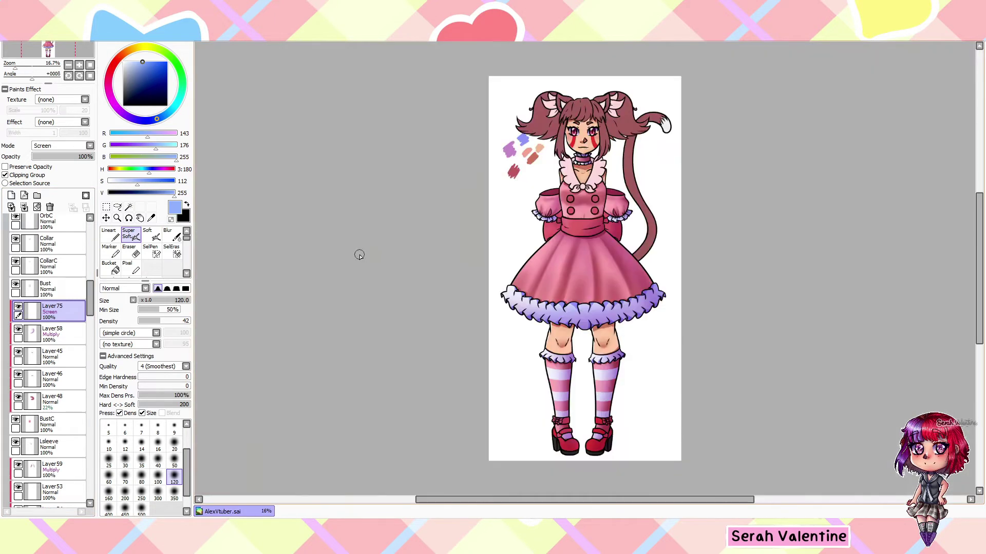
scroll(373, 263, "up", 5)
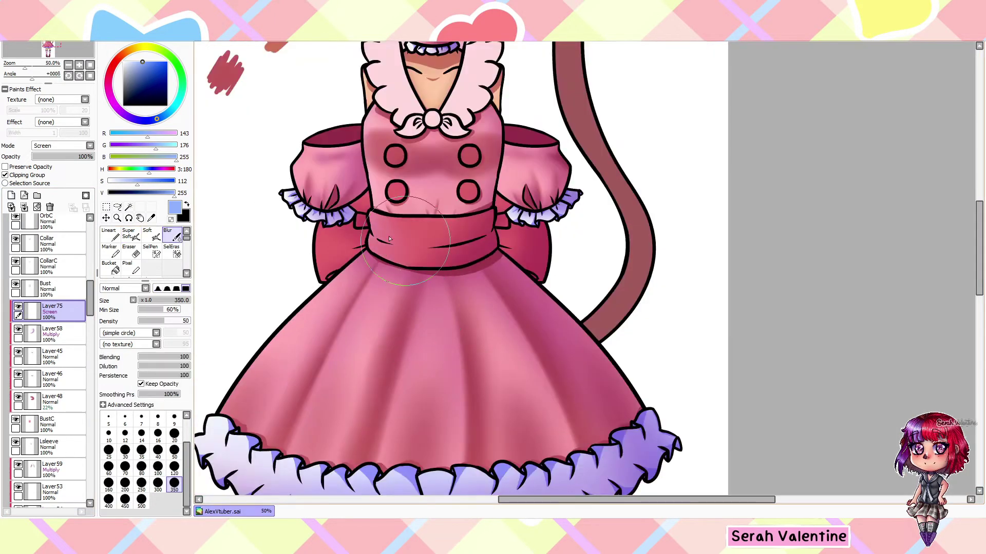
- Add clipped Screen layers to the left and right sleeves for the light blue airbrushing with the size 120 Super Soft brush
scroll(440, 323, "down", 2)
scroll(88, 311, "down", 3)
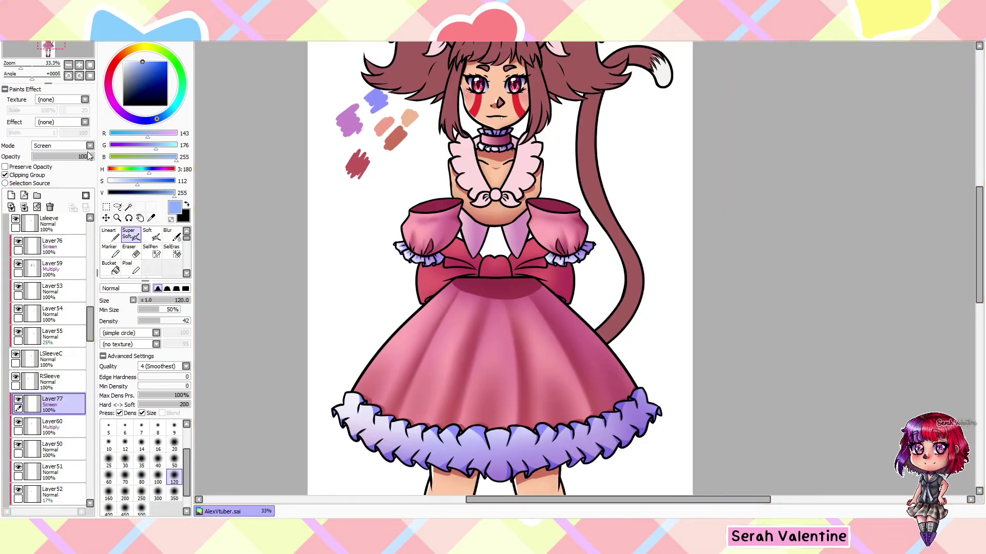
scroll(462, 256, "down", 2)
- Show the left arm, mask its cuff frills with the size 20 SelPen and airbrush light blue on clipped Screen Layer78
scroll(46, 308, "down", 5)
left_click(14, 316)
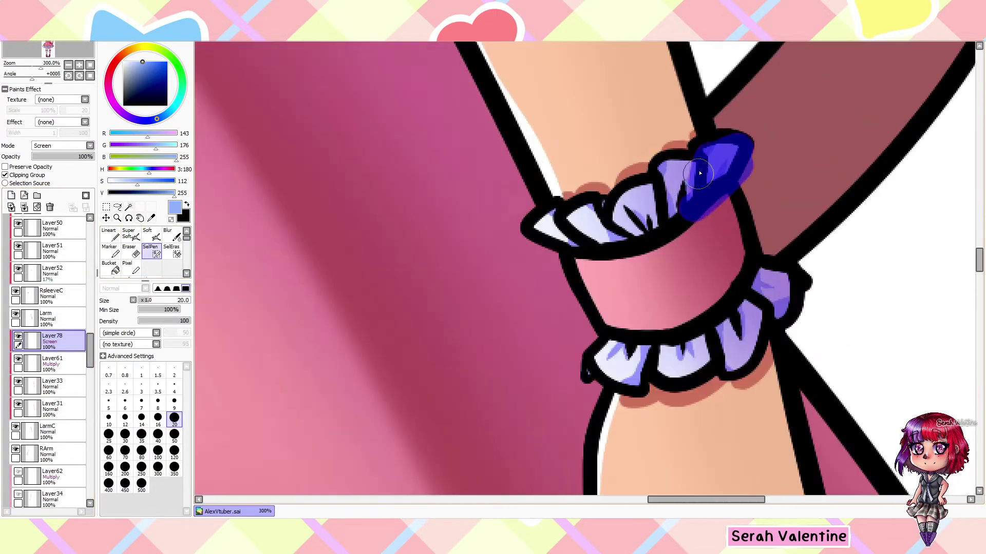
left_click_drag(539, 225, 657, 206)
left_click_drag(591, 360, 763, 297)
key("b")
scroll(469, 216, "down", 8)
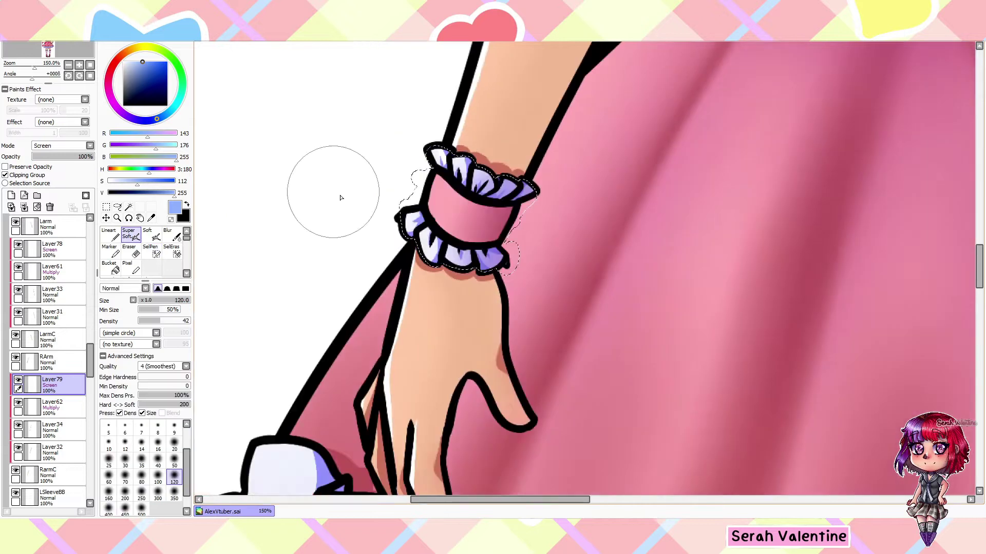
- Add clipped Screen Layer80 above the skirt's Multiply shadows and airbrush light blue (143, 176, 255) onto the skirt and its ruffle
scroll(420, 90, "down", 6)
scroll(72, 322, "up", 2)
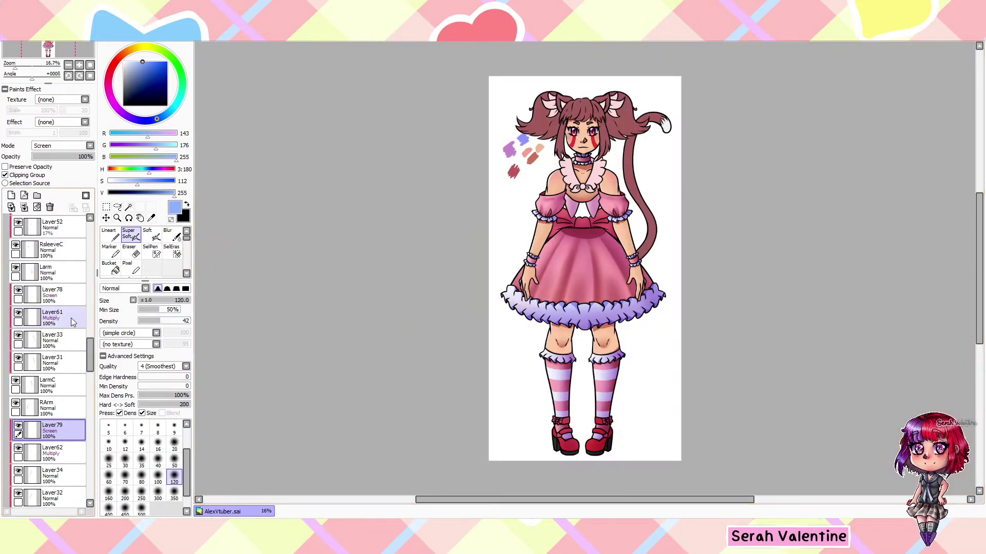
scroll(72, 322, "down", 10)
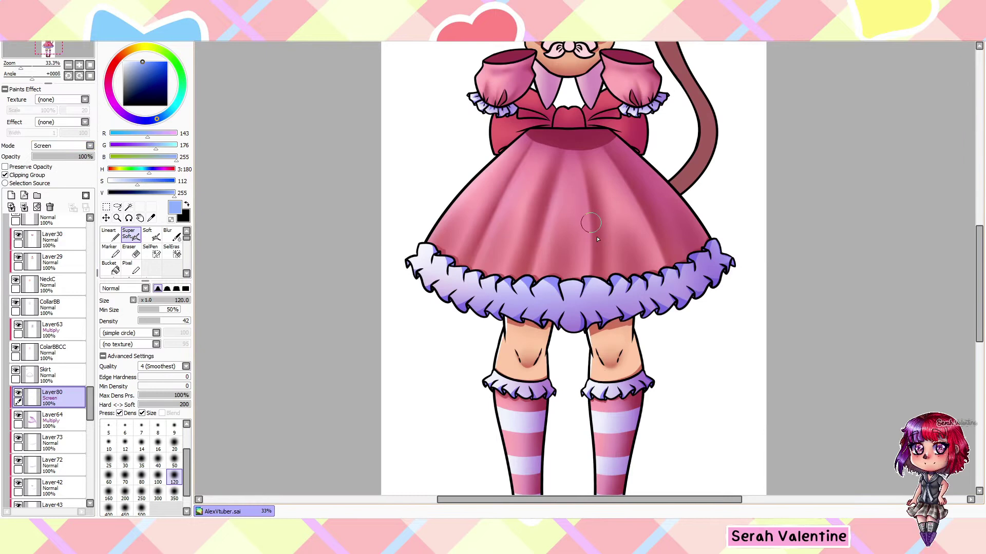
scroll(597, 239, "up", 1)
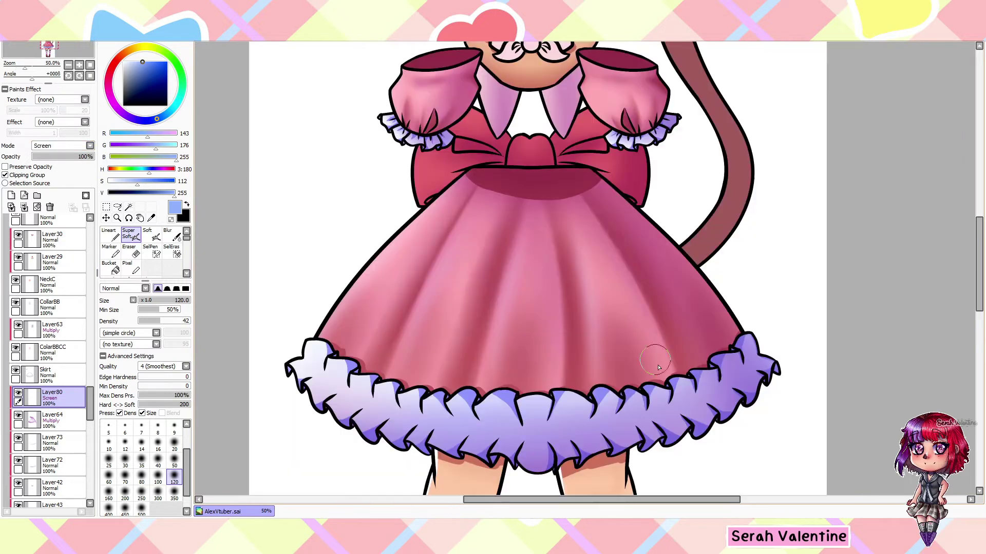
scroll(469, 174, "down", 3)
scroll(439, 291, "up", 3)
scroll(439, 291, "up", 1)
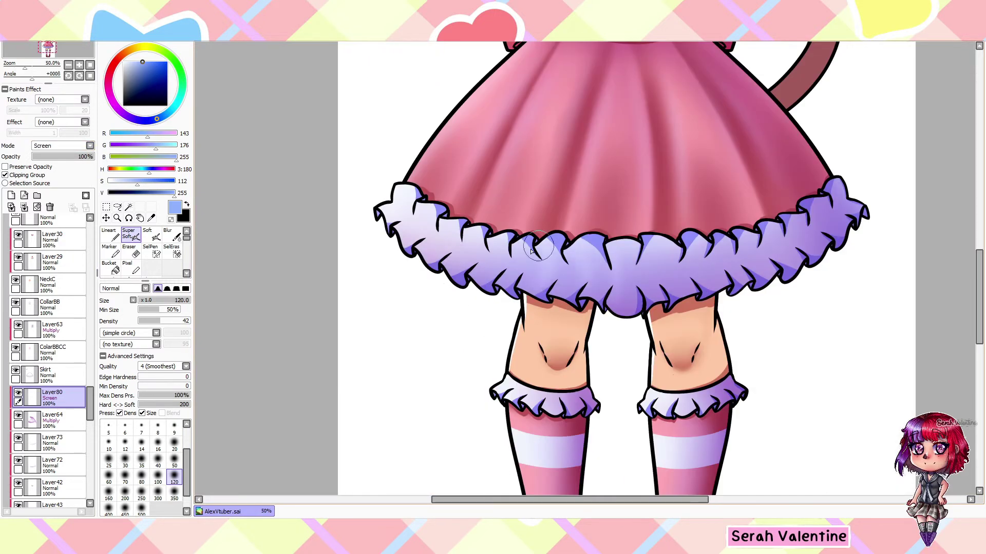
scroll(513, 359, "down", 1)
scroll(594, 425, "up", 1)
scroll(596, 428, "down", 2)
- Hide the clothing and limb layers covering the back bow and add clipped Screen Layer81 above its Multiply shadows
left_click_drag(17, 347, 32, 393)
scroll(32, 393, "up", 8)
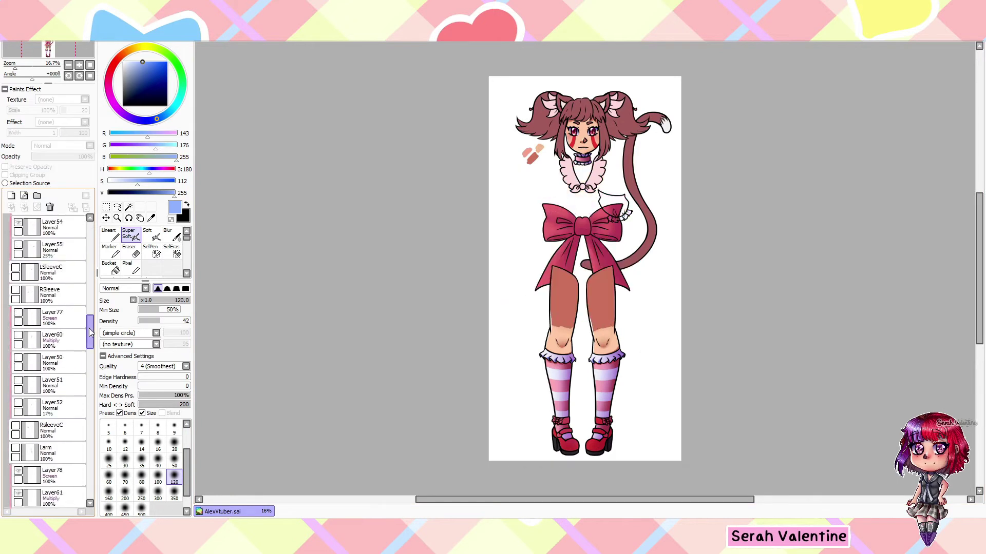
left_click(57, 335)
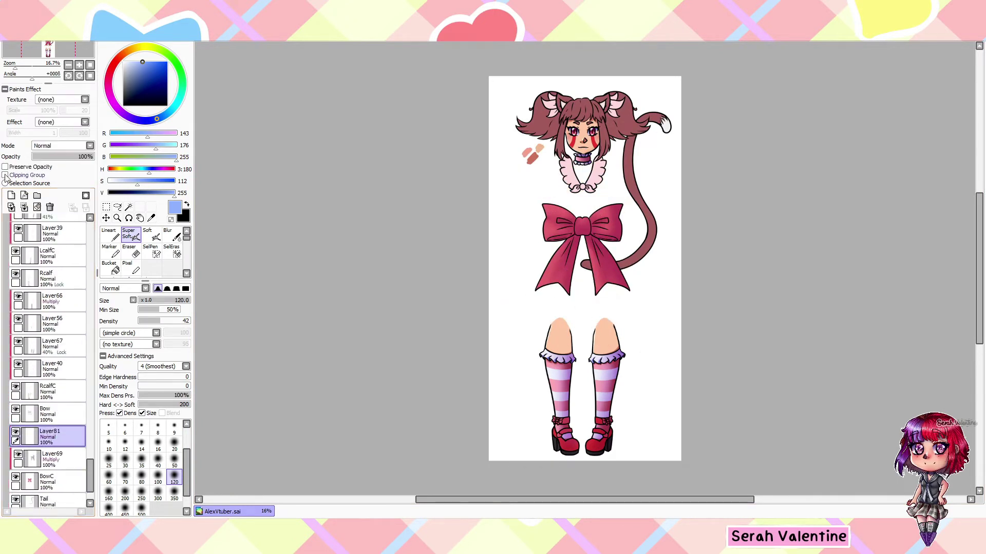
scroll(481, 253, "up", 3)
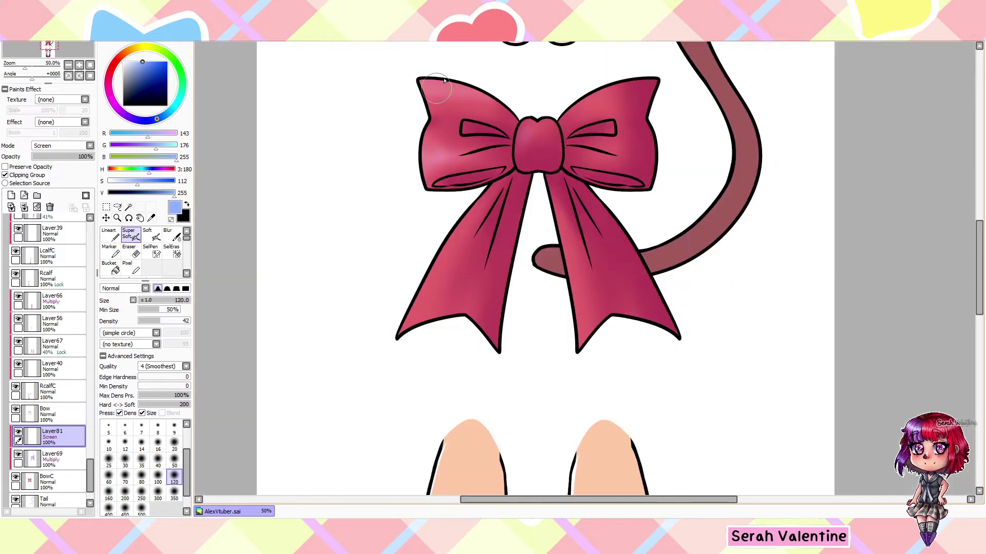
- Airbrush light blue onto the bow's loops, knot and tails with the size 120 Super Soft brush and soften it with Blur
scroll(436, 348, "down", 2)
scroll(551, 138, "up", 2)
left_click_drag(550, 137, 632, 175)
key("b")
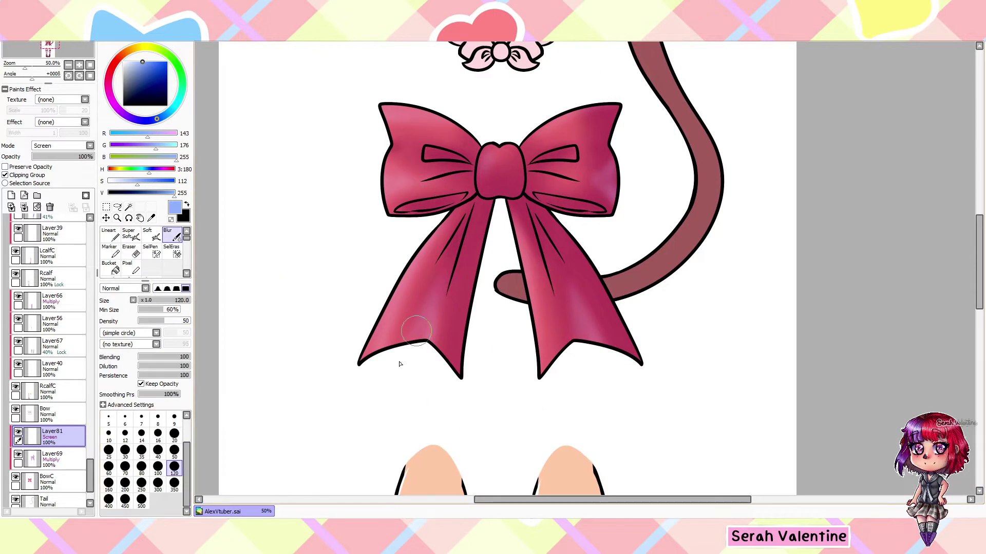
scroll(571, 199, "down", 3)
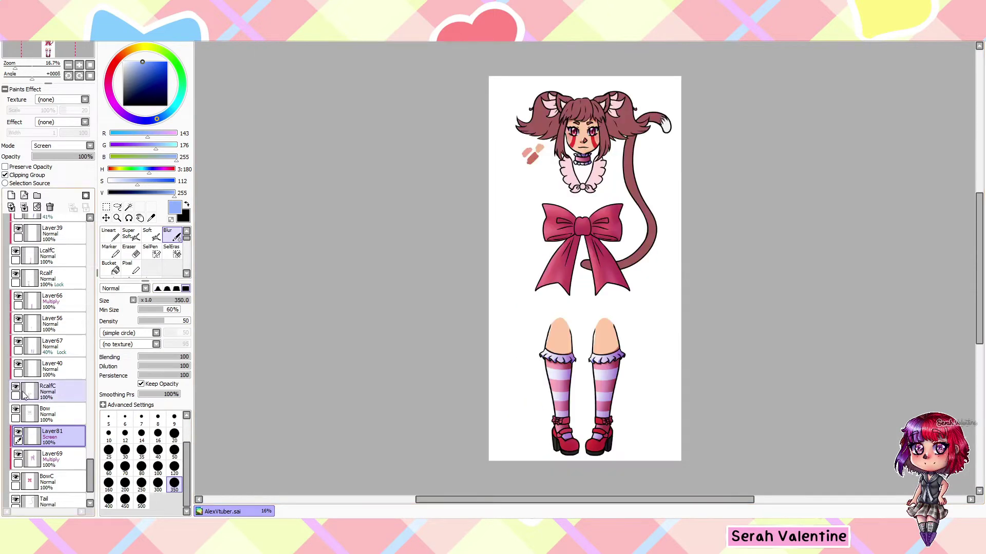
- Hide the bow's Screen and Multiply layers, add clipped Layer82 and paint dark red (160, 35, 46) shadows in the left loop's folds
left_click(11, 195)
left_click(108, 233)
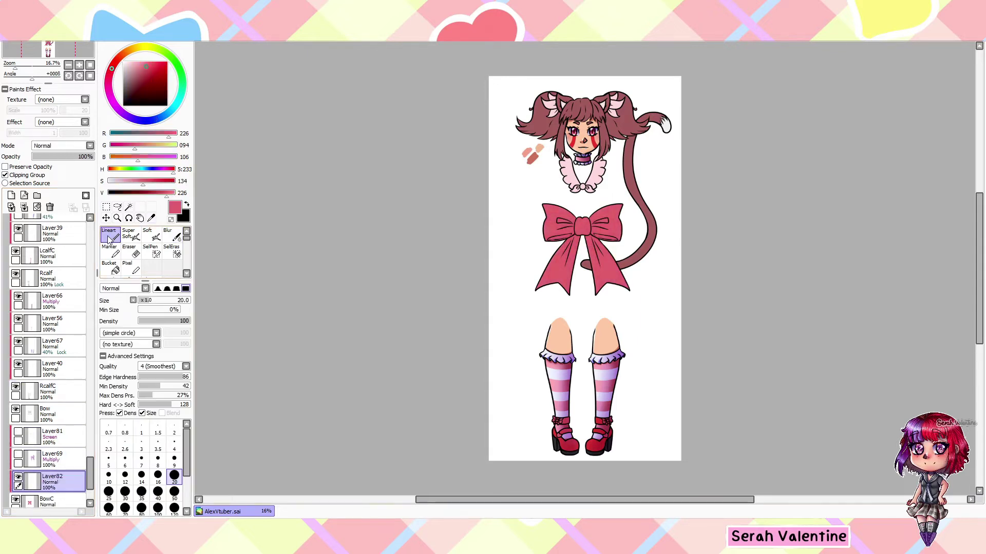
scroll(582, 231, "up", 5)
mouse_move(590, 185)
left_mouse_down()
mouse_move(523, 226)
mouse_move(369, 226)
mouse_move(328, 241)
left_mouse_up()
left_click_drag(688, 204, 663, 449)
mouse_move(508, 121)
left_mouse_down()
mouse_move(597, 150)
mouse_move(475, 163)
left_mouse_up()
scroll(667, 231, "down", 5)
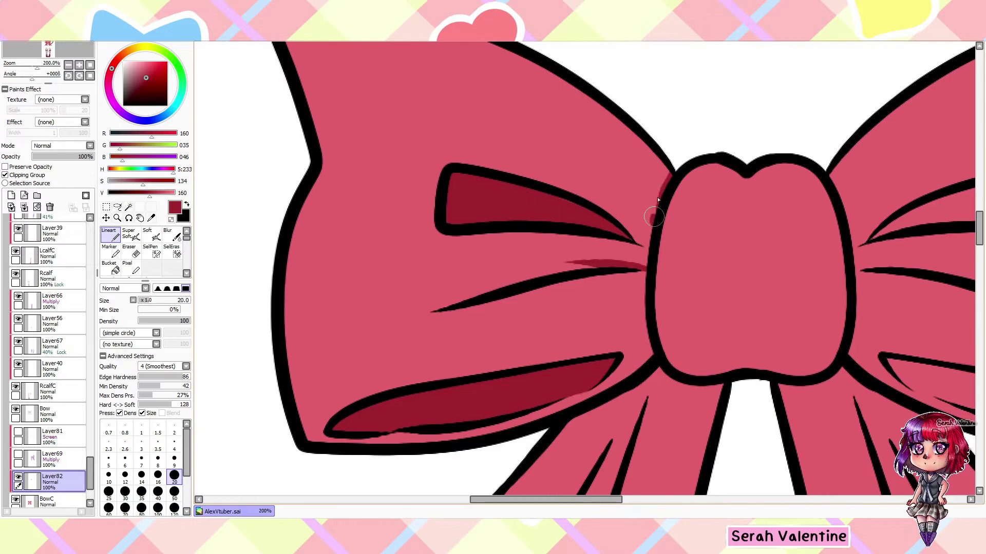
- Paint dark red shadows on the bow knot and beneath it on both tails with the size 20 Lineart brush
scroll(622, 231, "up", 5)
left_click_drag(590, 166, 620, 224)
scroll(620, 224, "down", 3)
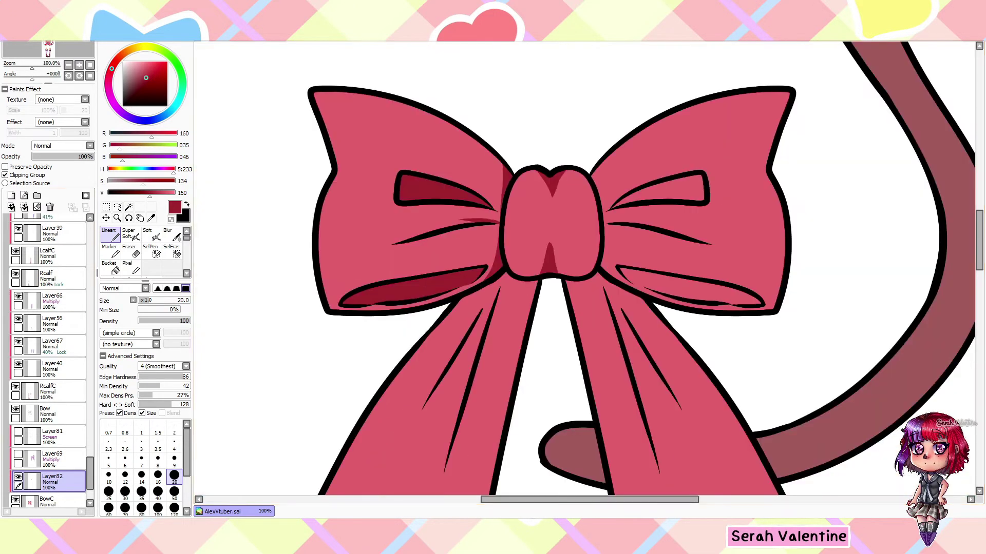
scroll(426, 281, "up", 1)
left_click_drag(470, 354, 502, 266)
scroll(459, 406, "down", 2)
scroll(513, 231, "up", 3)
left_click_drag(569, 195, 469, 256)
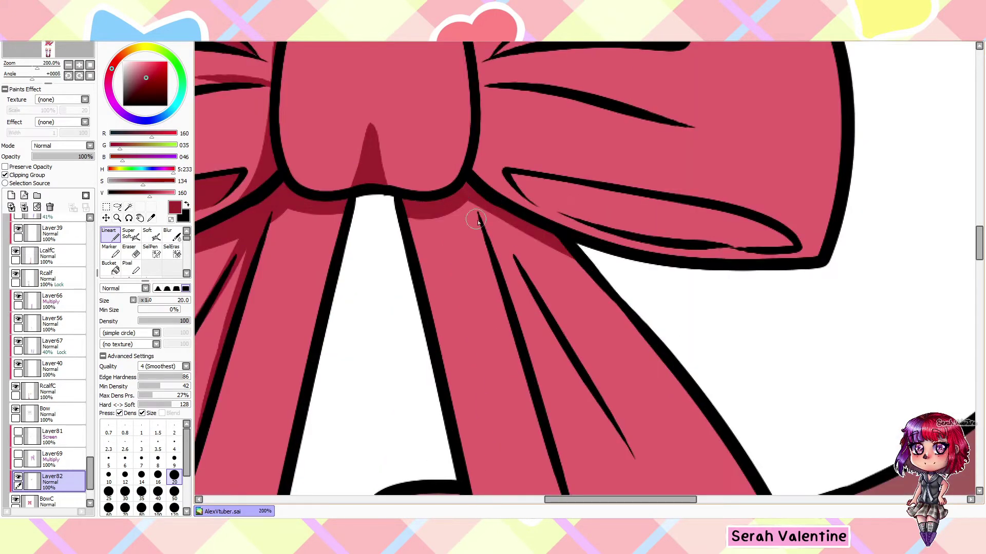
- Paint matching dark red shadows on the right tail and inside the right loop's folds on Layer82
left_click_drag(498, 200, 467, 262)
scroll(585, 198, "right", 3)
scroll(662, 278, "up", 1)
mouse_move(595, 226)
left_mouse_down()
mouse_move(665, 259)
mouse_move(409, 222)
mouse_move(329, 190)
mouse_move(484, 156)
mouse_move(539, 118)
left_mouse_up()
scroll(359, 231, "up", 3)
scroll(253, 221, "down", 8)
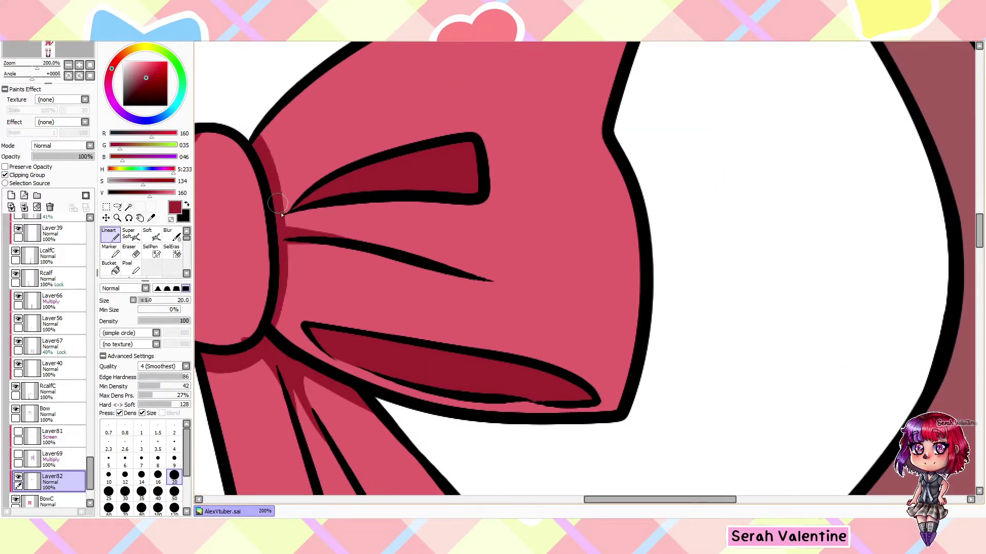
- Show the skirt, paint a dark red swatch beside the character on SkirtC and darken the brush colour to (136, 13, 24)
key("e")
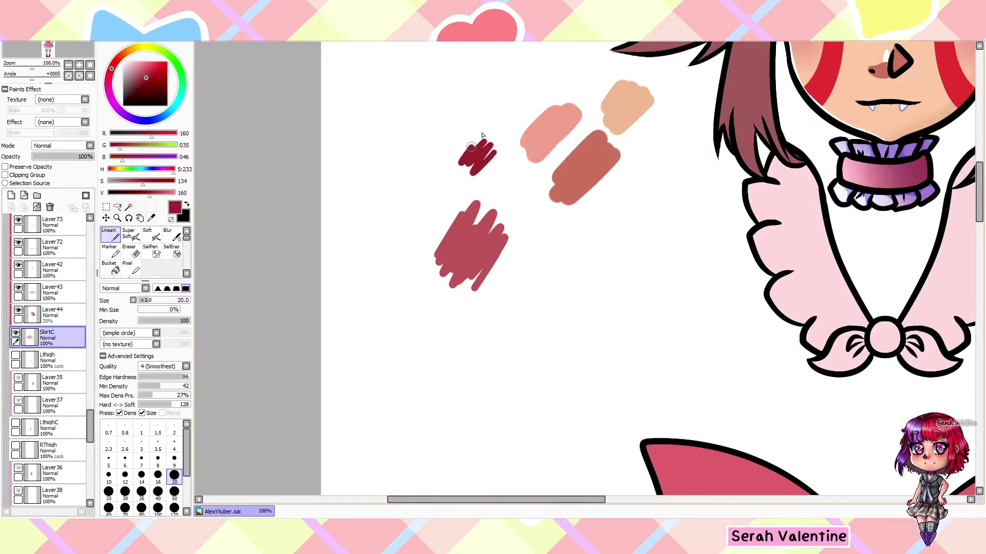
scroll(474, 164, "down", 2)
scroll(546, 257, "up", 4)
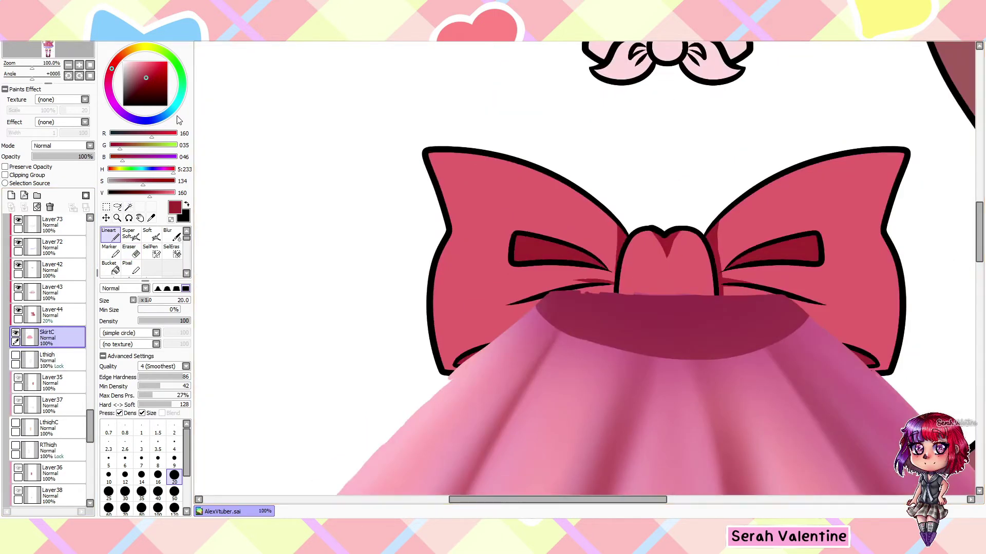
left_click_drag(469, 93, 485, 149)
left_click_drag(547, 195, 582, 403)
left_click_drag(540, 112, 610, 431)
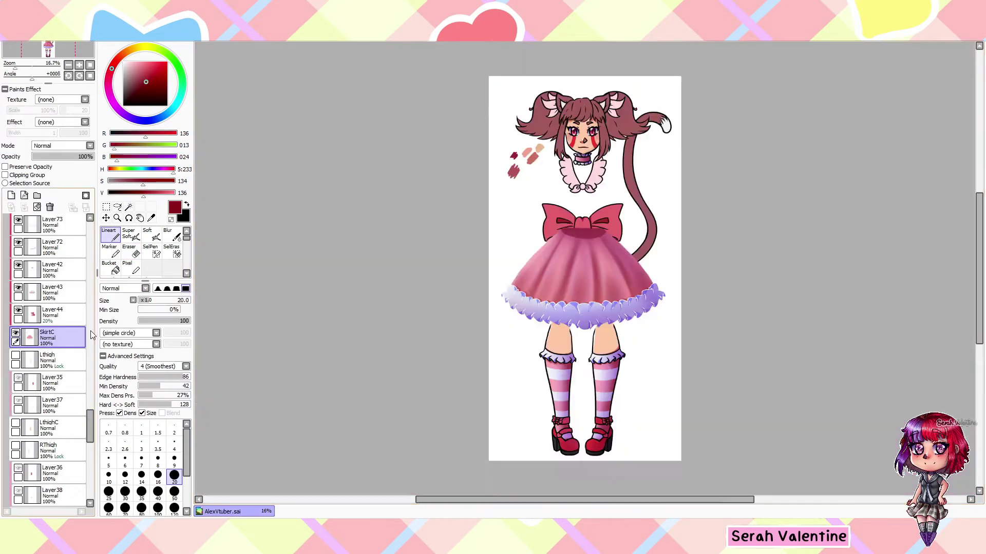
- Preserve Layer82's opacity and recolour the bow shadows dark red (136, 13, 24) with the size 50 Lineart brush
left_click_drag(90, 432, 93, 471)
left_click(51, 433)
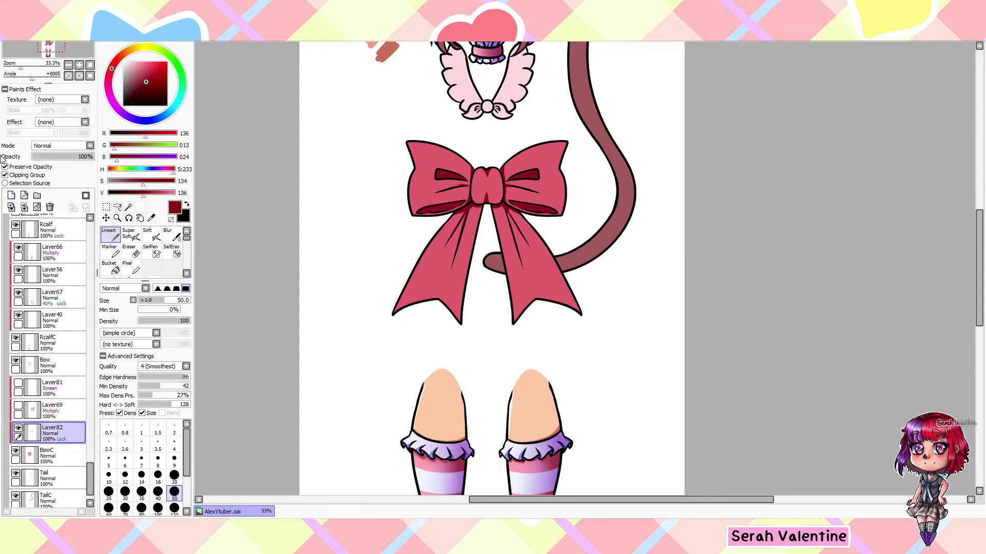
key("ctrl+minus")
- Add clipped Layer83 below Layer82 and paint dark red fold shadows on the bow tails, trimming them with the size 20 Eraser
key("ctrl+shift+n")
scroll(585, 267, "up", 6)
left_click_drag(632, 154, 662, 308)
left_click_drag(452, 144, 359, 288)
left_click_drag(421, 221, 400, 303)
key("e")
scroll(467, 164, "up", 2)
scroll(359, 308, "down", 4)
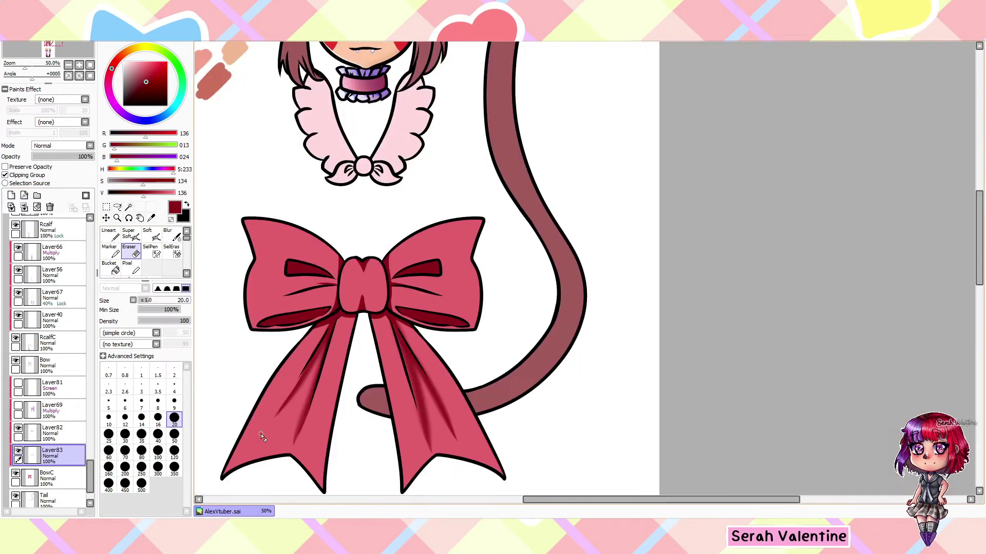
- Airbrush further dark red folds down both bow tails and blend them with the Blur brush at sizes 120 and 50
key("s")
scroll(501, 183, "up", 3)
left_click_drag(501, 183, 418, 194)
key("b")
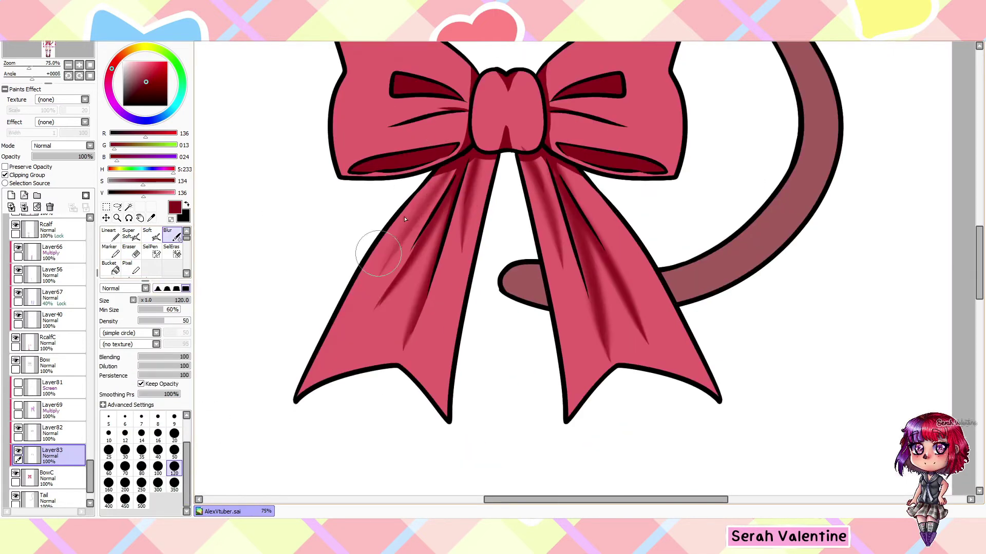
scroll(447, 241, "down", 3)
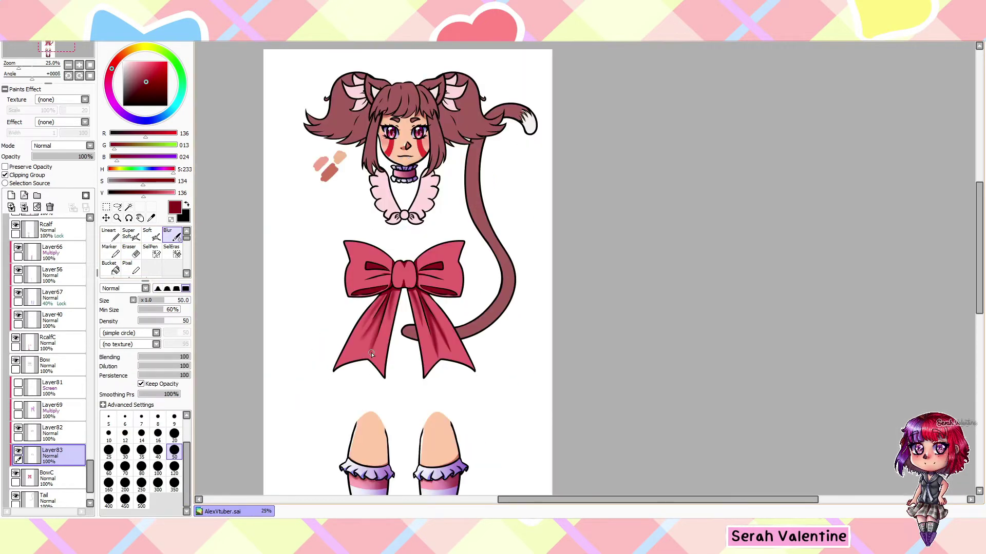
scroll(371, 354, "up", 3)
scroll(444, 320, "down", 1)
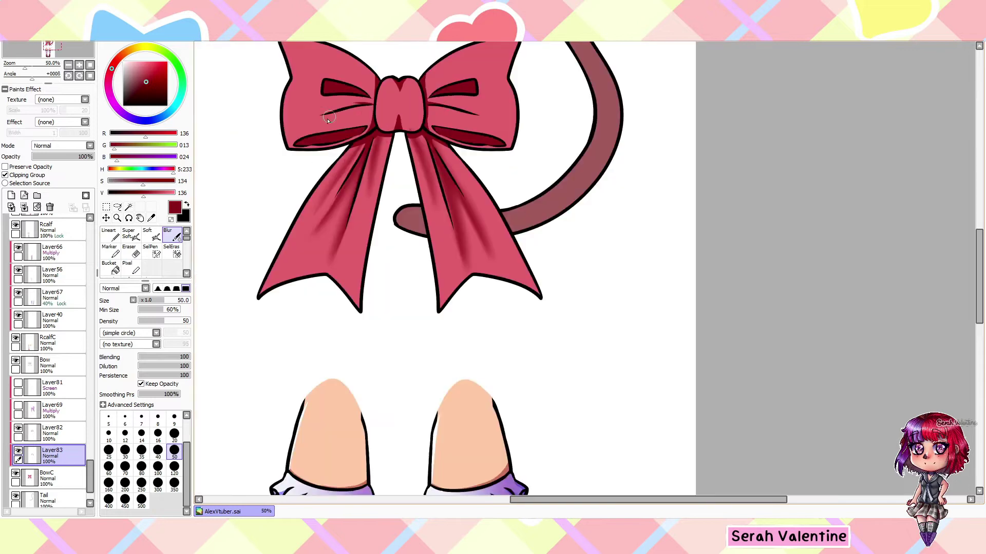
- Shade the bow's loops, knot and tail ends with the Super Soft and Soft brushes, blending the folds with size 50 Blur
key("s")
scroll(445, 321, "up", 1)
scroll(445, 287, "up", 1)
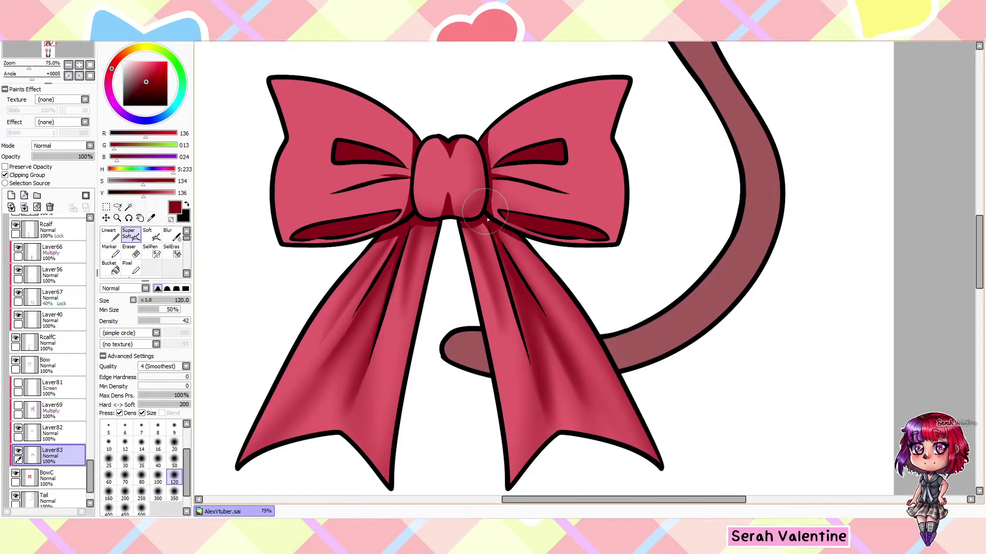
left_click(149, 235)
left_click_drag(358, 121, 410, 154)
left_click_drag(541, 117, 490, 155)
key("b")
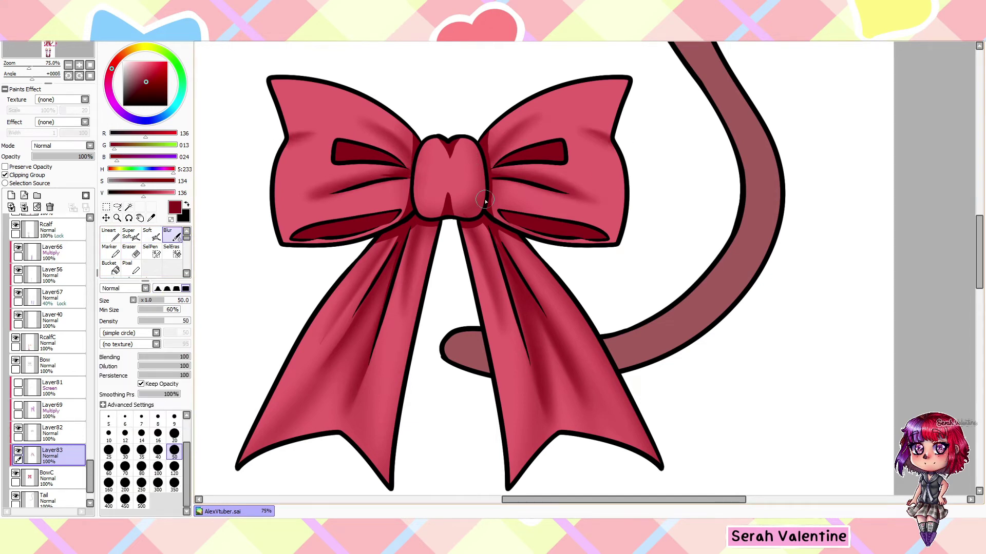
key("s")
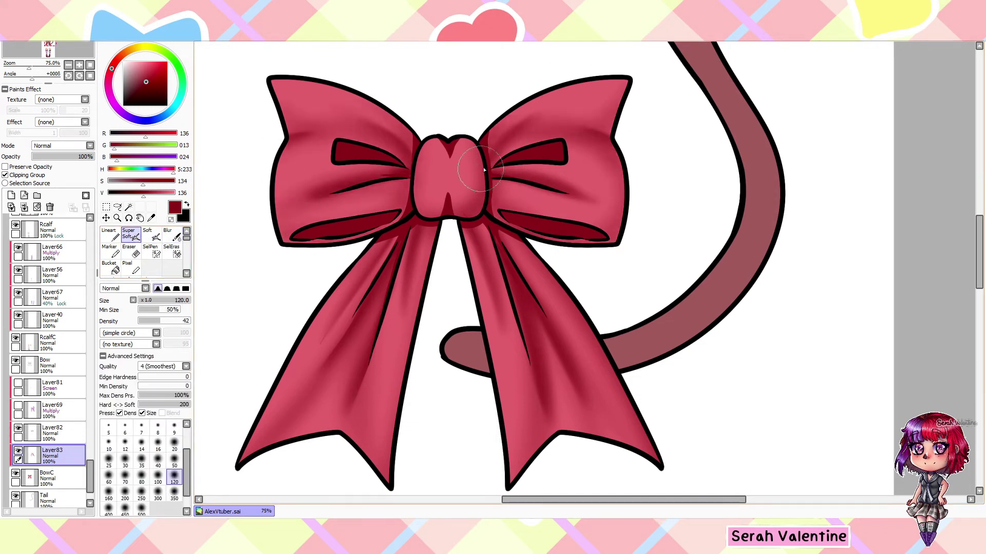
scroll(484, 169, "down", 5)
scroll(58, 411, "up", 5)
- Show the hidden clothing layers again and, on Layer45, select the bust's buttons and waist sash with the Magic Wand
scroll(58, 412, "up", 10)
left_click_drag(16, 472, 16, 299)
scroll(18, 323, "up", 10)
left_click(51, 369)
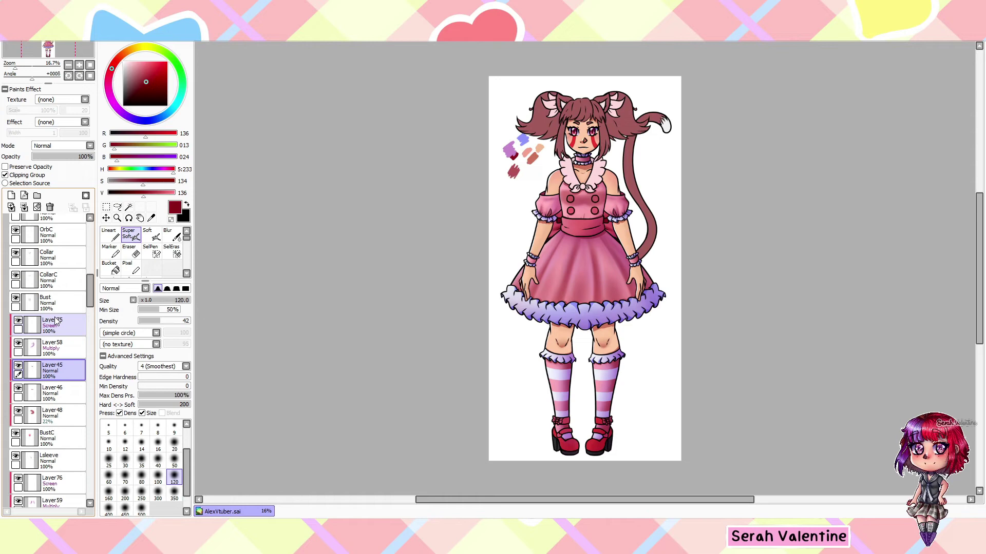
scroll(587, 202, "up", 5)
key("w")
left_click(562, 303)
left_click(508, 229)
- Paint dark red (136, 13, 24) crescent shadows on the four bust buttons with the Lineart brush
left_click(109, 234)
scroll(340, 237, "up", 5)
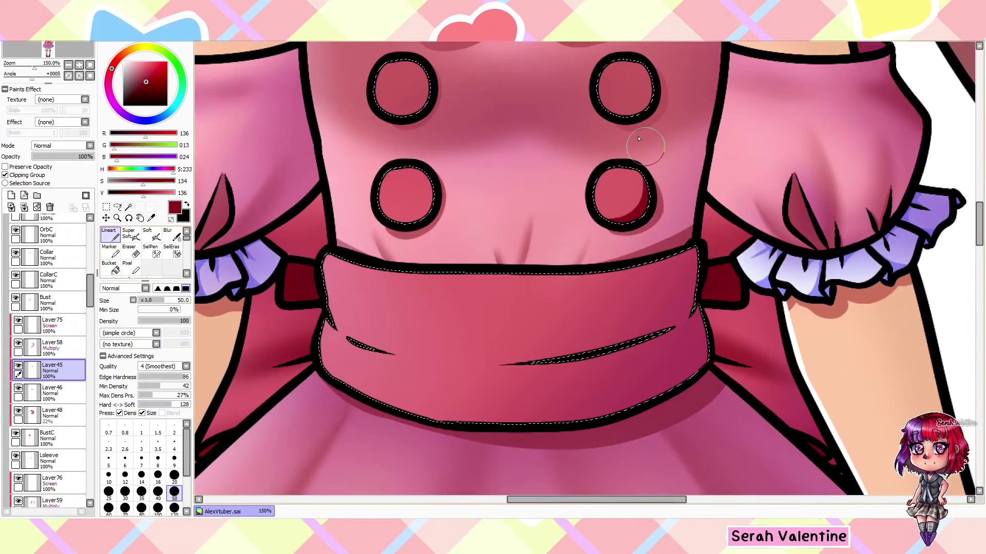
scroll(340, 237, "down", 10)
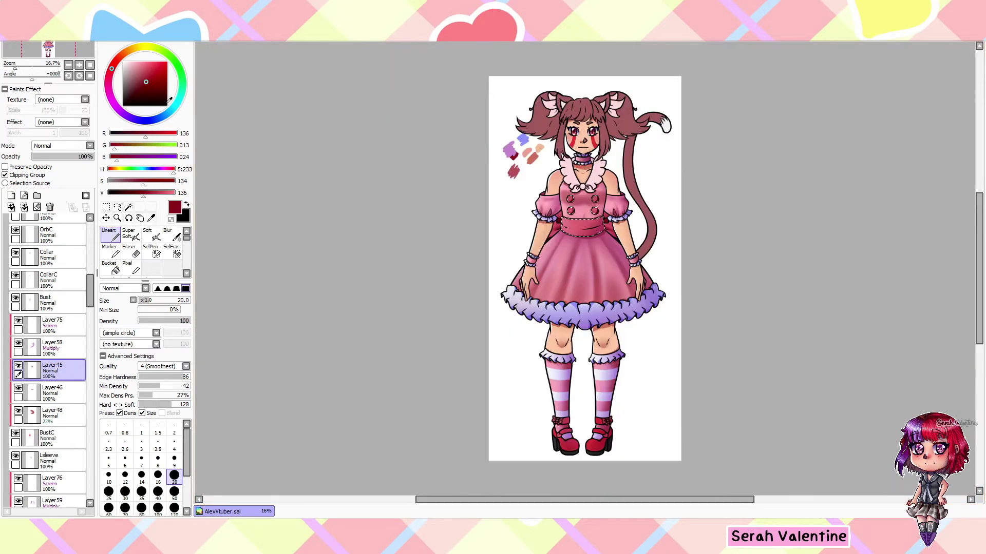
- Paint dark red folds on the waist sash with the size 50 Soft and Super Soft brushes and blend them with Blur
left_click(147, 234)
scroll(585, 268, "up", 4)
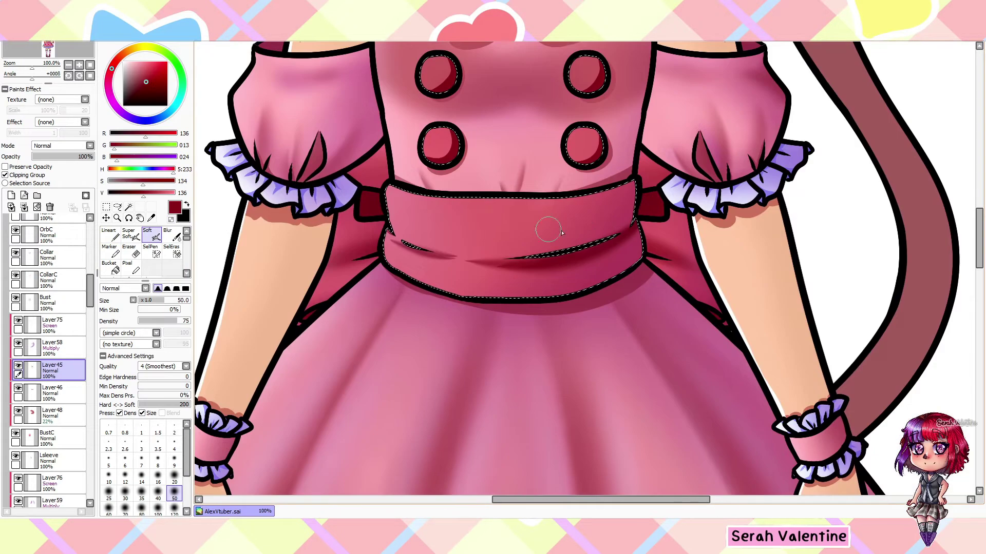
left_click(169, 234)
scroll(452, 250, "down", 5)
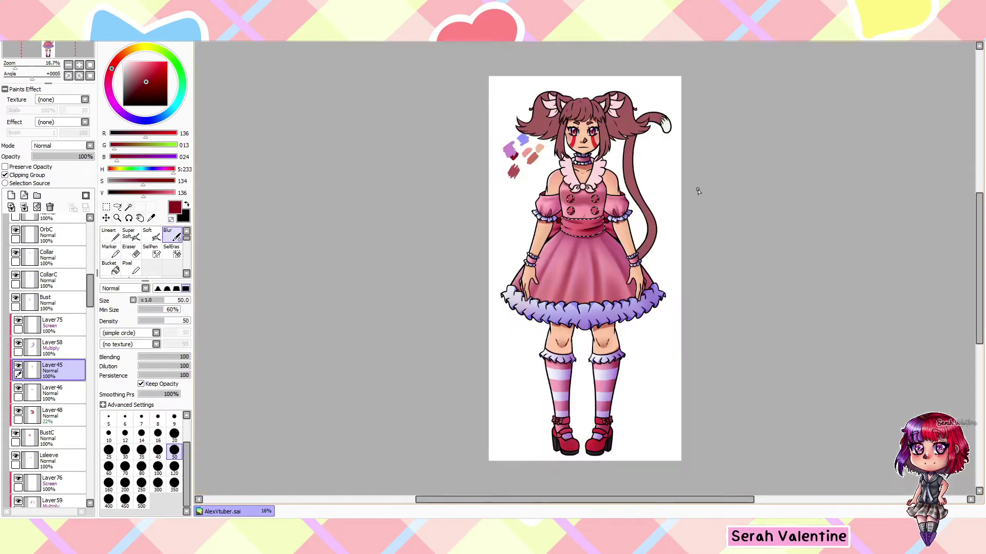
scroll(698, 192, "up", 4)
key("s")
left_click(174, 462)
scroll(538, 232, "up", 3)
scroll(462, 154, "down", 2)
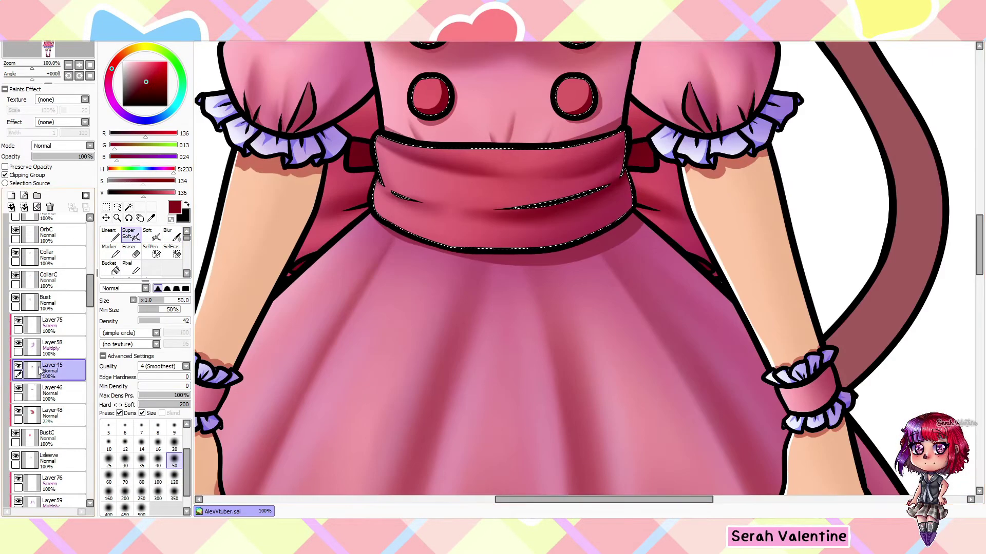
- Try highlight colours on the waist sash on Layer75, using pink (203, 109, 136) in Screen mode with the size 50 Super Soft brush
left_click(52, 324)
scroll(462, 90, "down", 3)
left_click(61, 146)
left_click(51, 154)
scroll(463, 89, "up", 4)
left_click(462, 89, "alt")
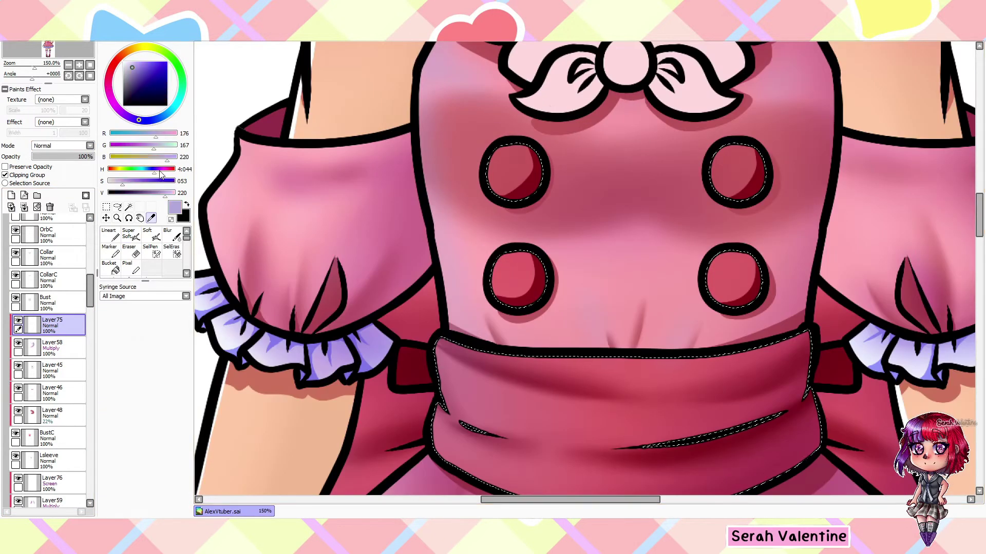
scroll(463, 89, "down", 2)
scroll(467, 220, "up", 2)
scroll(467, 221, "down", 3)
scroll(467, 221, "up", 2)
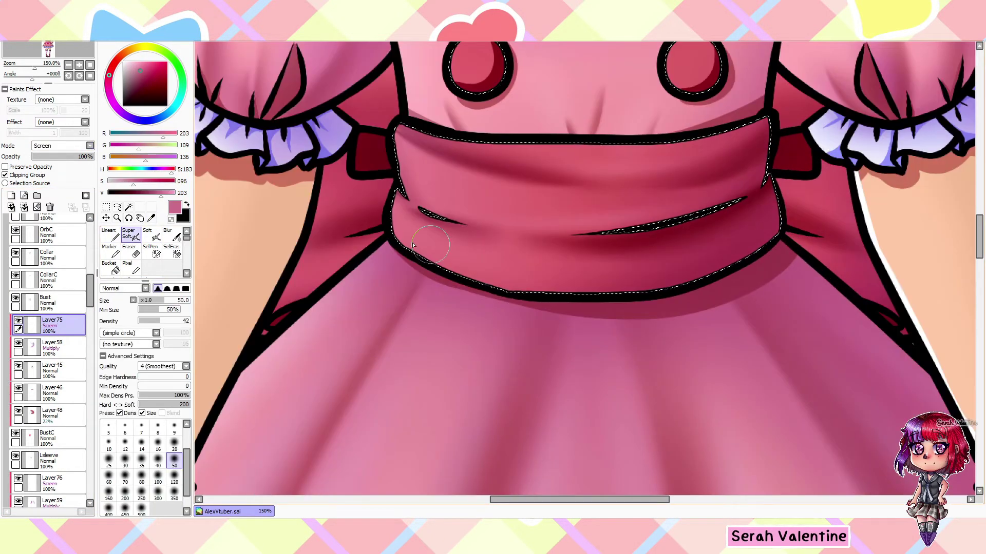
scroll(388, 93, "down", 5)
scroll(388, 93, "up", 5)
- Select the four bust buttons with the Magic Wand on Layer46 and shade them softly with red (186, 58, 71) using Super Soft
left_click(51, 392)
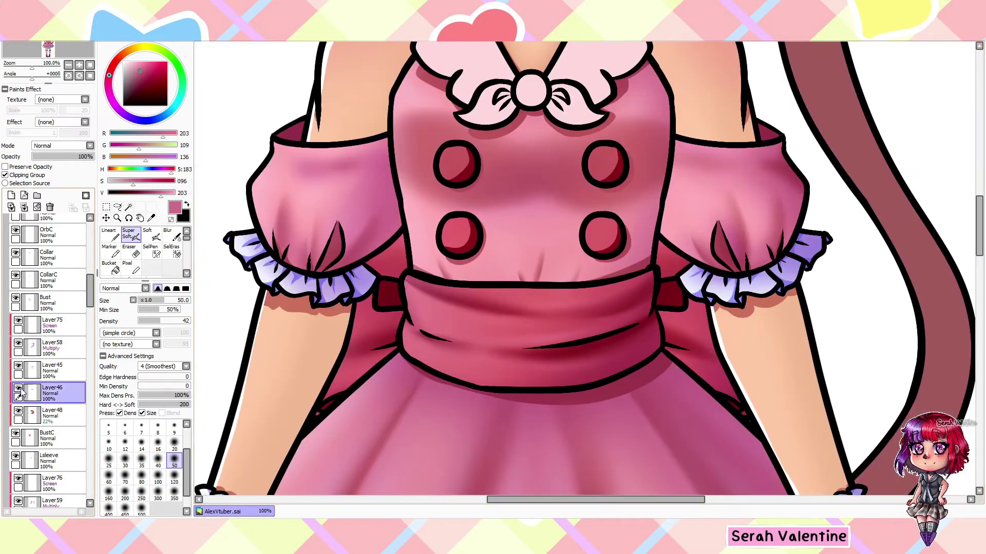
left_click(129, 207)
left_click(463, 232, "alt")
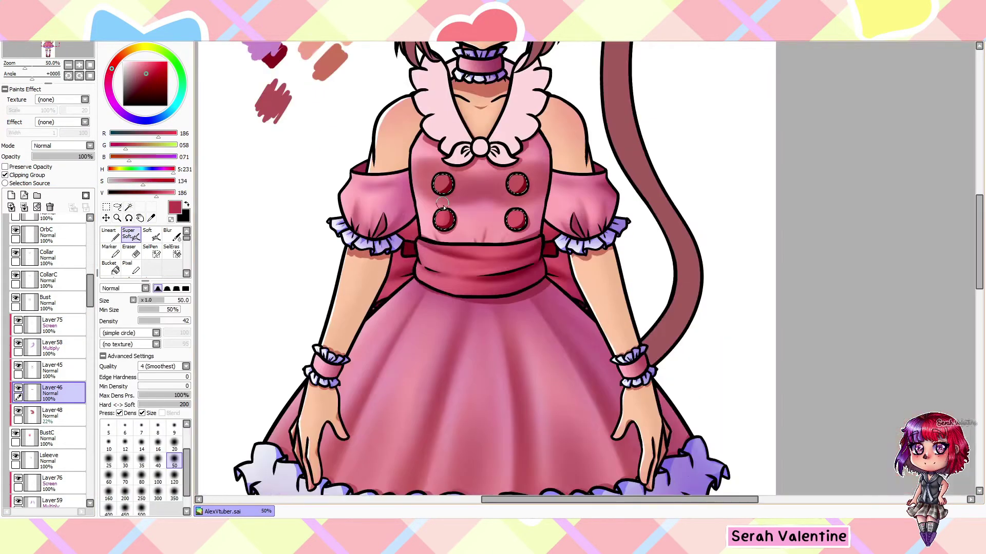
left_click_drag(575, 176, 539, 207)
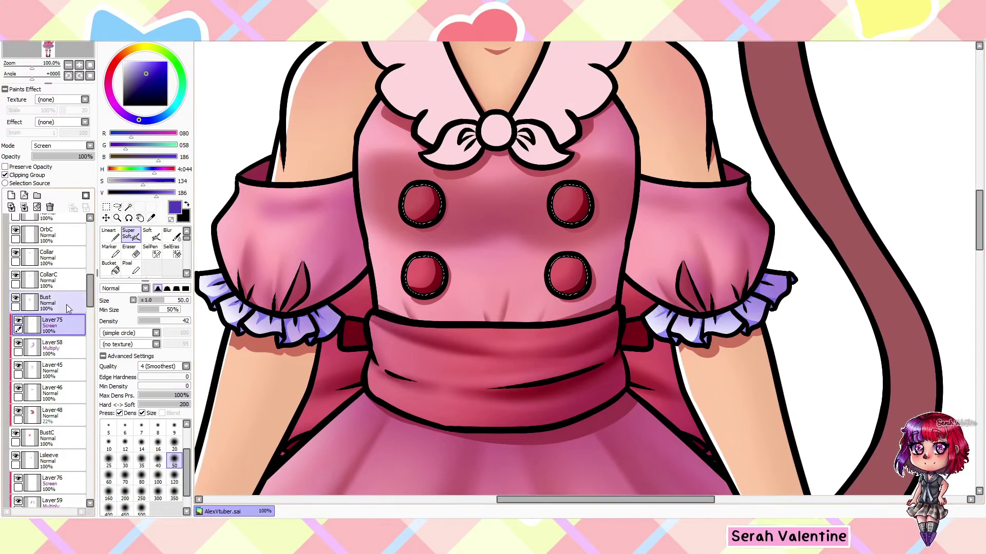
- On Layer75, add soft violet (80, 58, 186) highlights to the four buttons and white glints with the size 20 Lineart brush
scroll(388, 174, "up", 2)
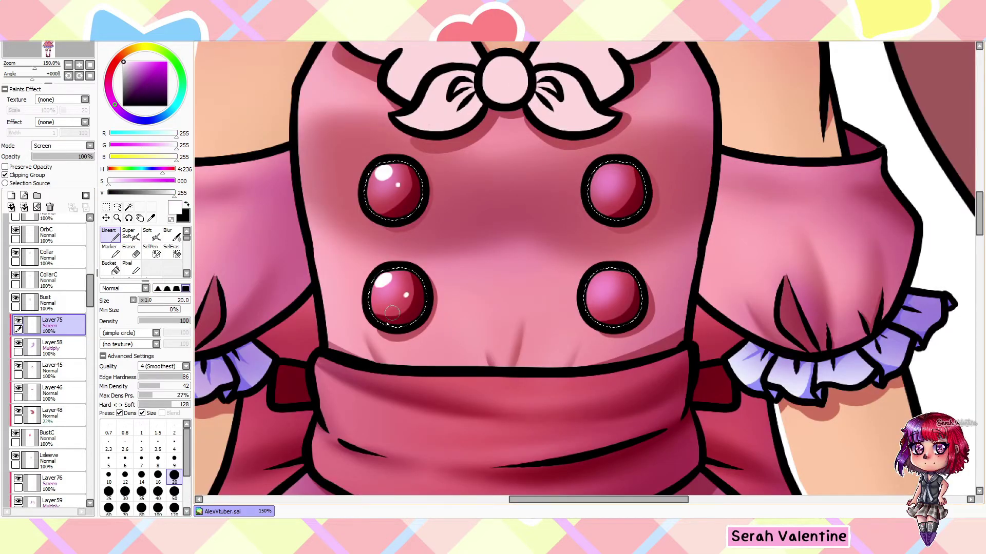
scroll(389, 323, "down", 6)
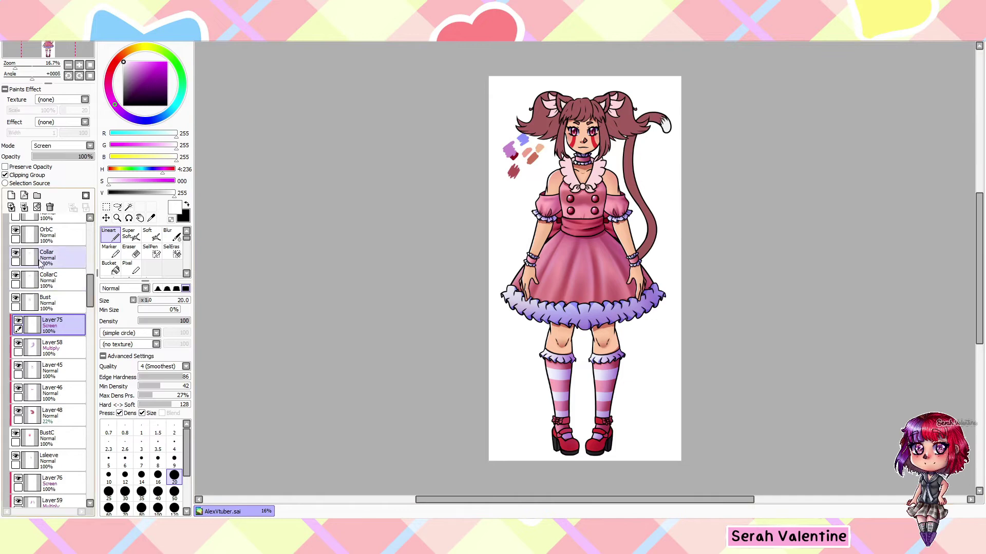
scroll(585, 269, "up", 3)
scroll(585, 269, "down", 2)
- Paint thin white edge highlights on the sleeves and choker on their Screen layers with the size 20 Lineart brush
scroll(86, 310, "down", 3)
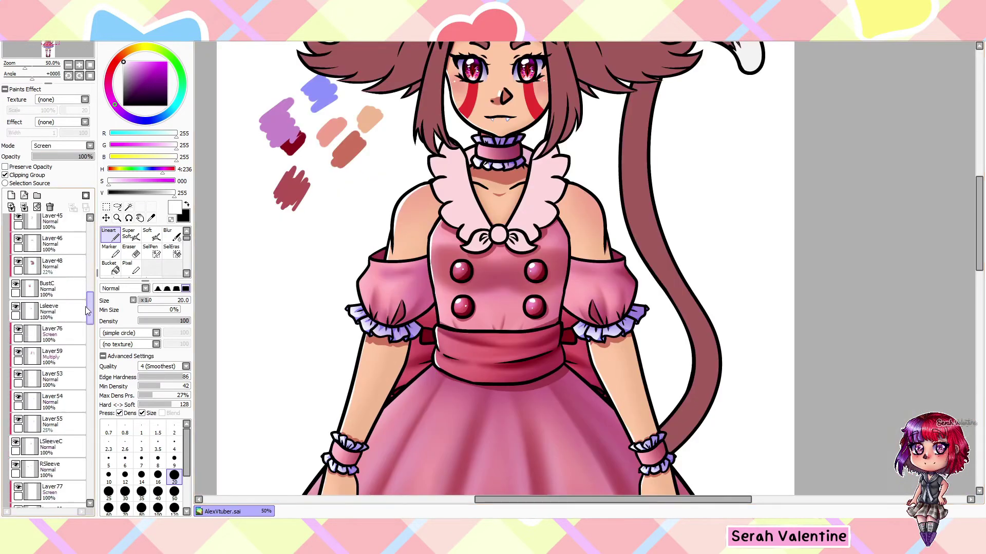
scroll(87, 310, "down", 1)
left_click(51, 488)
scroll(462, 257, "down", 1)
scroll(453, 161, "up", 3)
scroll(453, 161, "up", 1)
scroll(462, 257, "down", 4)
scroll(574, 229, "up", 4)
scroll(573, 229, "down", 4)
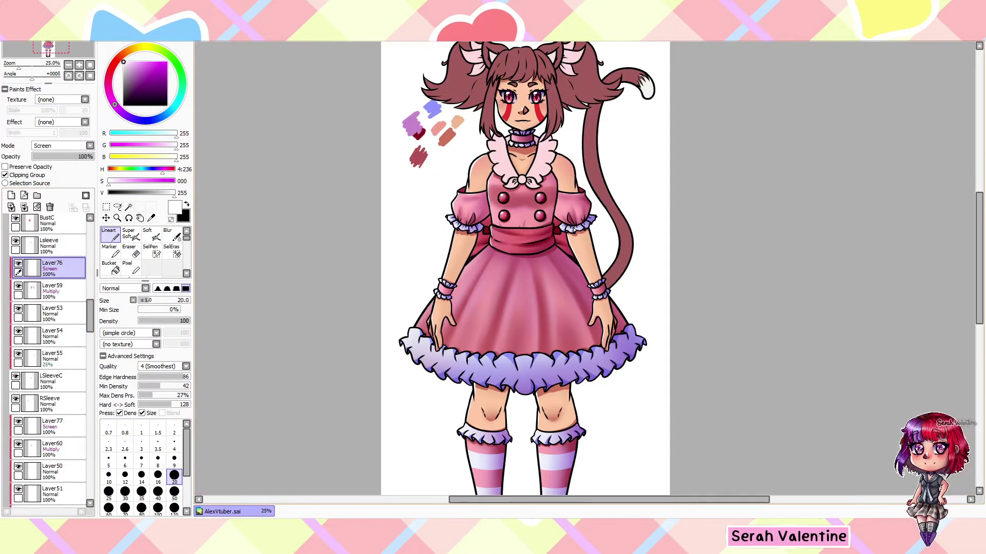
scroll(51, 308, "down", 1)
left_click(51, 295)
scroll(462, 257, "up", 6)
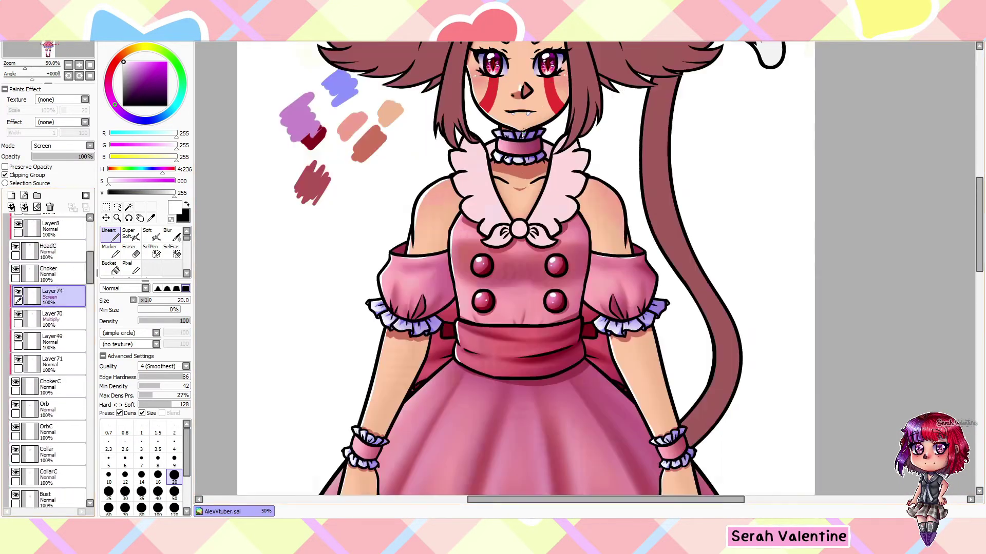
- Hide the collar, bust, sleeve and arm layers so the whole skirt is exposed
scroll(462, 257, "down", 5)
left_click(18, 291)
scroll(17, 293, "down", 2)
left_click(17, 291)
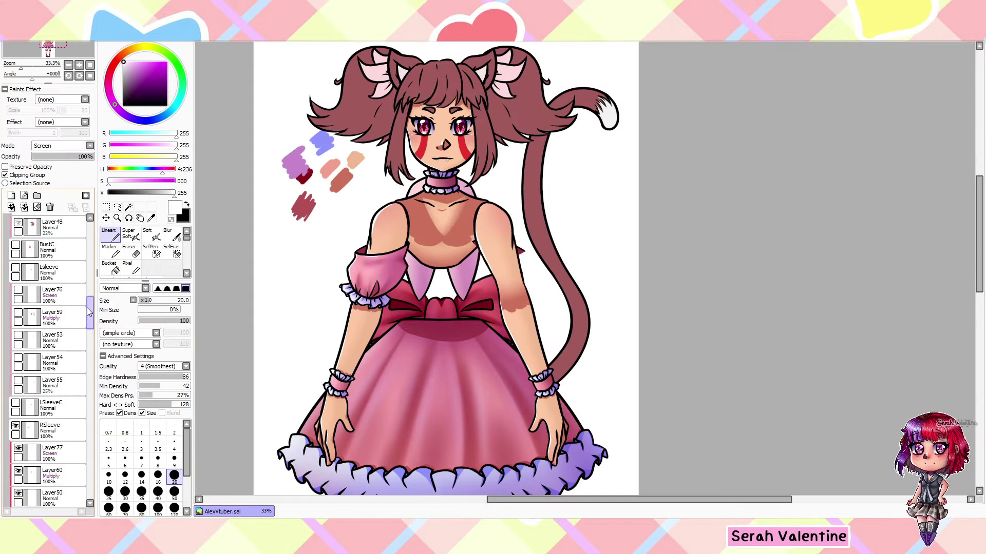
scroll(17, 291, "down", 2)
left_click(17, 290)
scroll(26, 298, "down", 6)
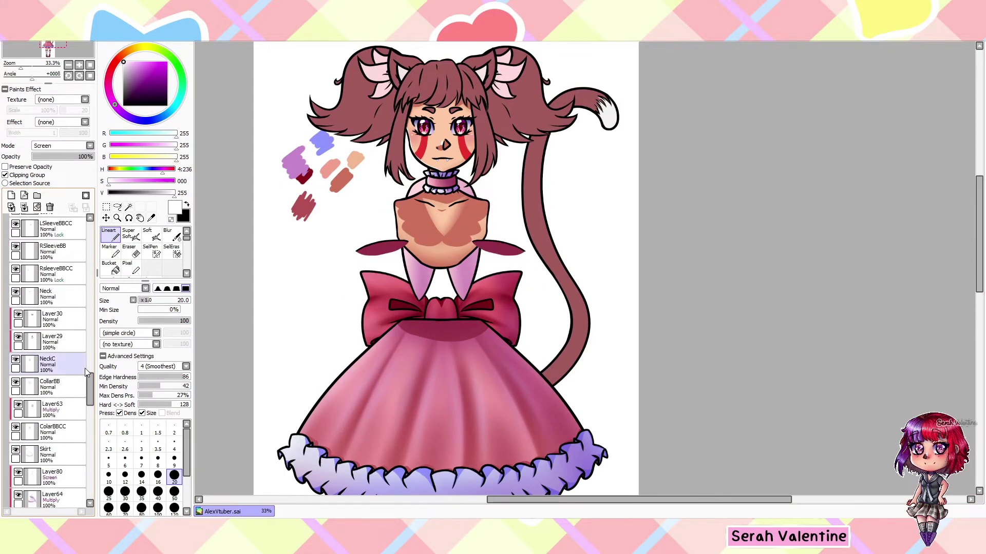
- Paint a white rim highlight along the skirt's side edge on Screen layer Layer80 and trim it with the size 20 Eraser
left_click(44, 307)
scroll(441, 308, "up", 5)
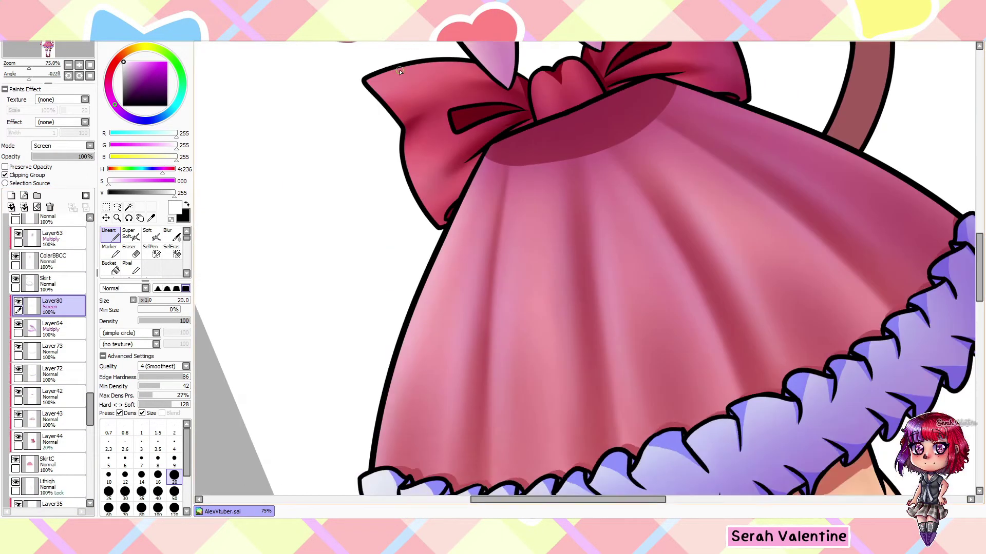
scroll(442, 308, "down", 4)
scroll(420, 314, "up", 4)
scroll(403, 364, "down", 2)
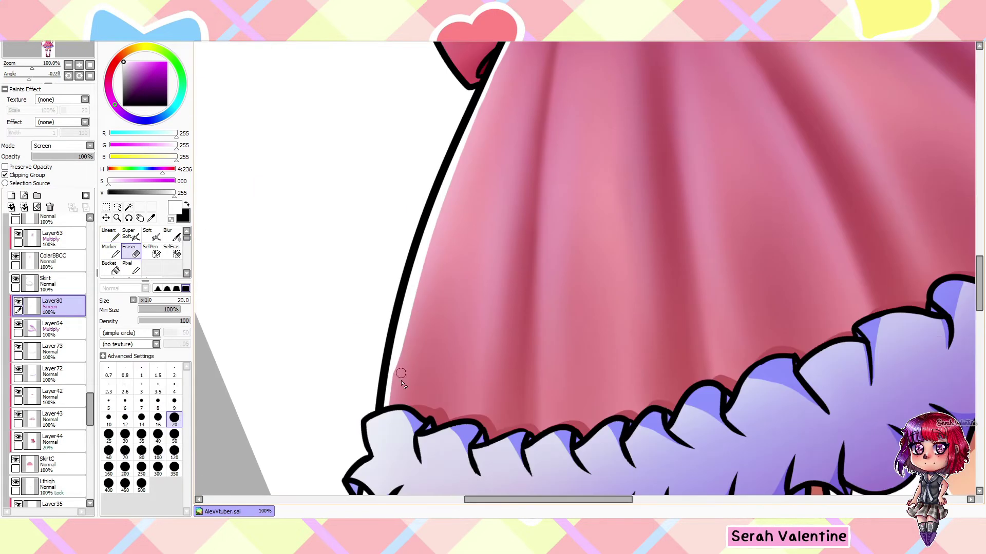
left_click_drag(403, 364, 337, 310)
- Add thin white highlights beside the fold lines of the skirt's purple ruffle with the size 20 Lineart brush
scroll(553, 171, "up", 3)
scroll(481, 250, "down", 2)
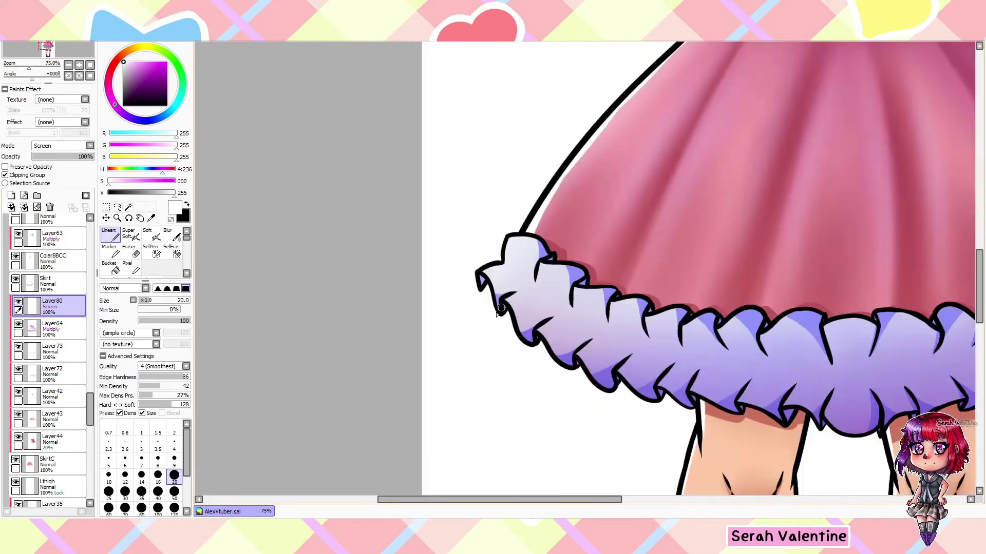
scroll(363, 317, "up", 3)
scroll(439, 396, "down", 2)
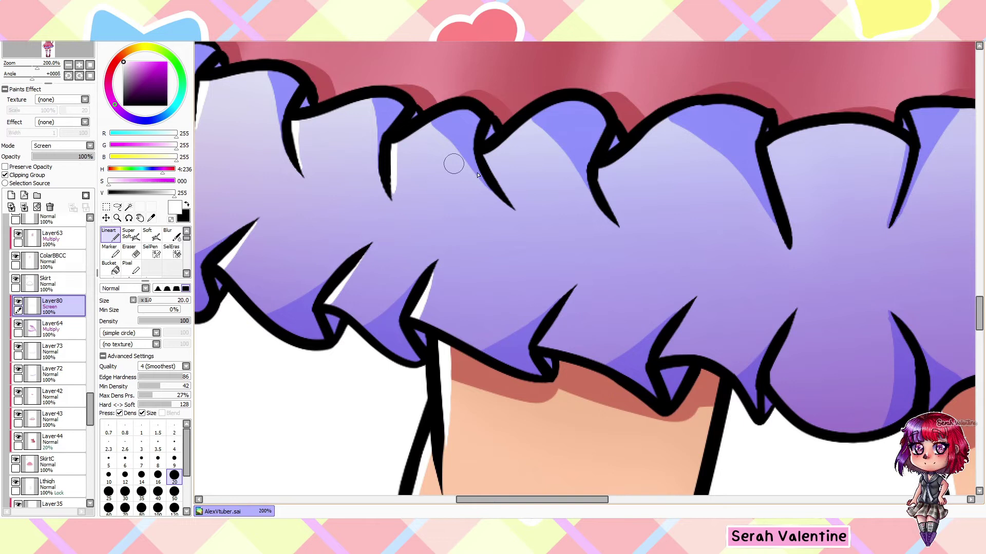
scroll(598, 112, "down", 5)
- Add a clipped layer, Layer84, below Lcalf and paint a white rim highlight along that sock, trimming it with the Eraser
scroll(48, 359, "down", 5)
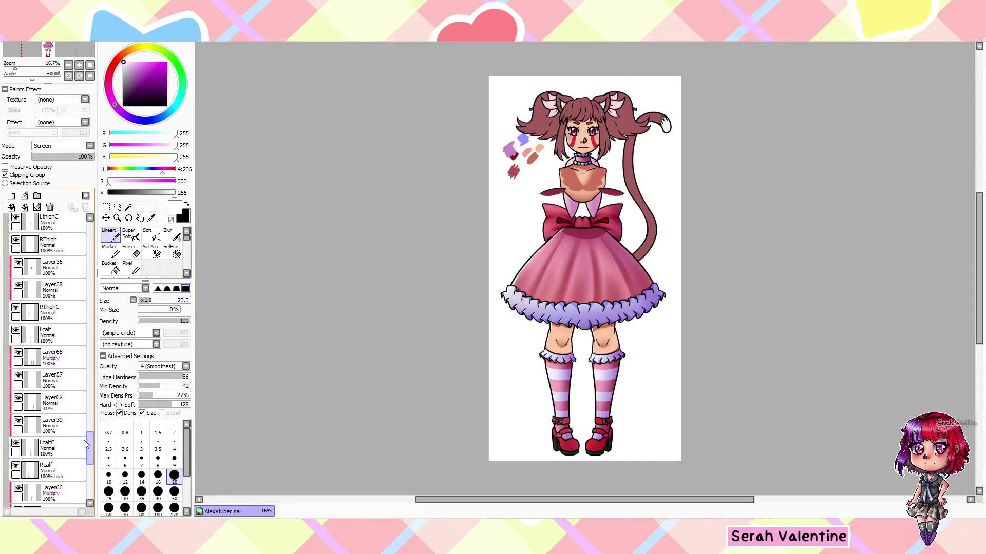
scroll(580, 410, "up", 7)
scroll(580, 411, "down", 1)
left_click(19, 307)
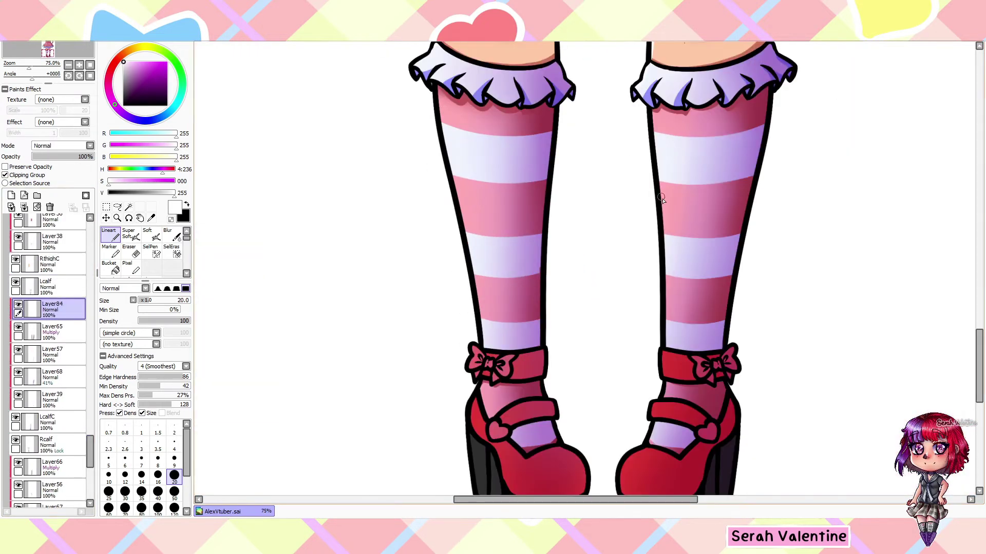
scroll(662, 200, "up", 2)
key("e")
scroll(565, 257, "up", 3)
scroll(544, 303, "down", 3)
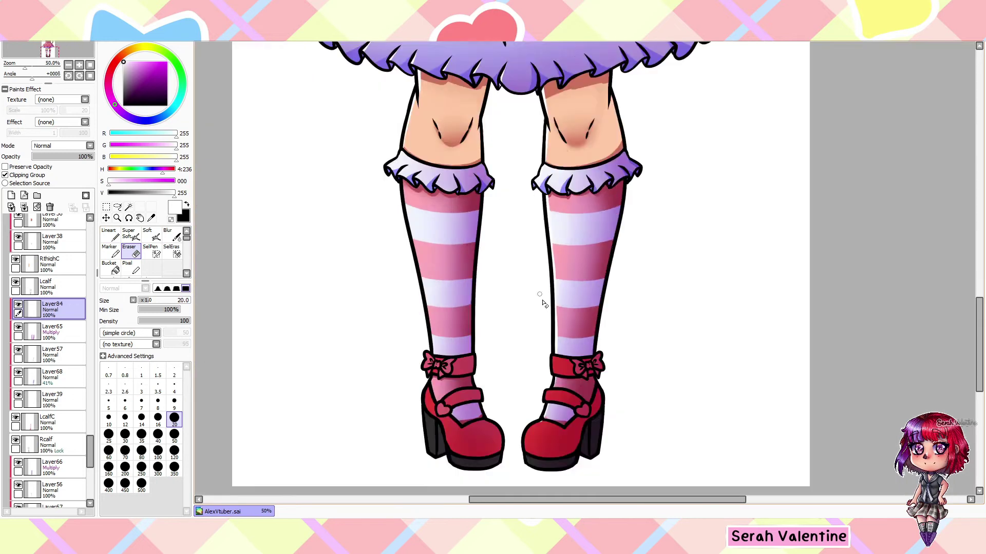
- Paint a matching white rim highlight along the other striped sock on Layer85, clipped below Rcalf, and trim it with the Eraser
scroll(544, 303, "down", 1)
scroll(557, 286, "up", 5)
key("b")
scroll(508, 217, "down", 2)
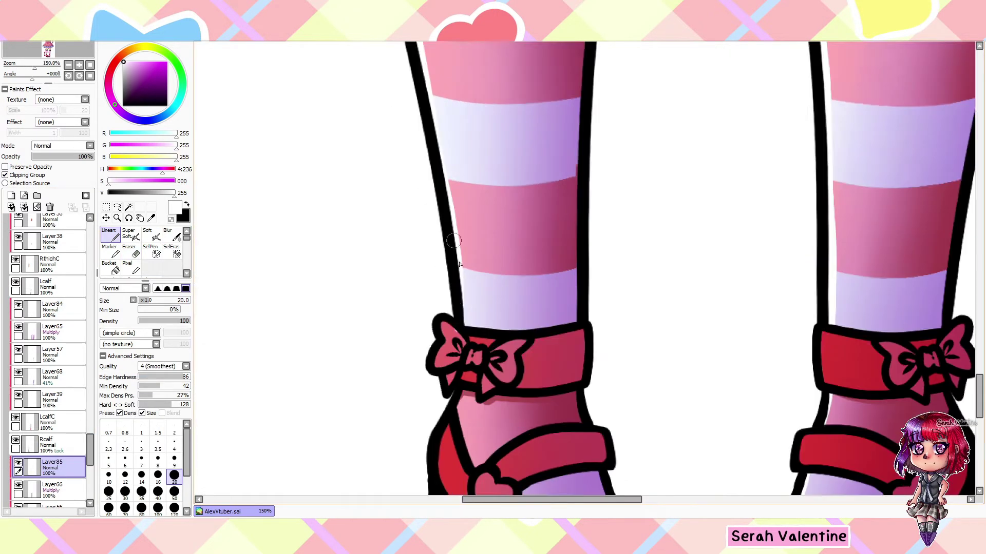
scroll(439, 287, "down", 6)
key("e")
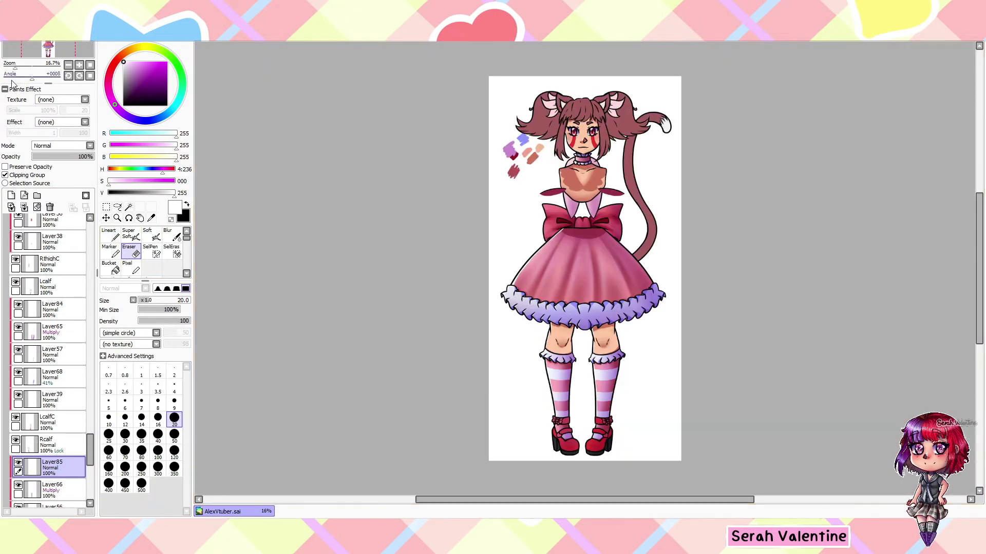
- Select both shoes with the Magic Wand, adding the heels, soles and ankle bows with the size 20 Selection Pen
scroll(616, 275, "up", 6)
key("w")
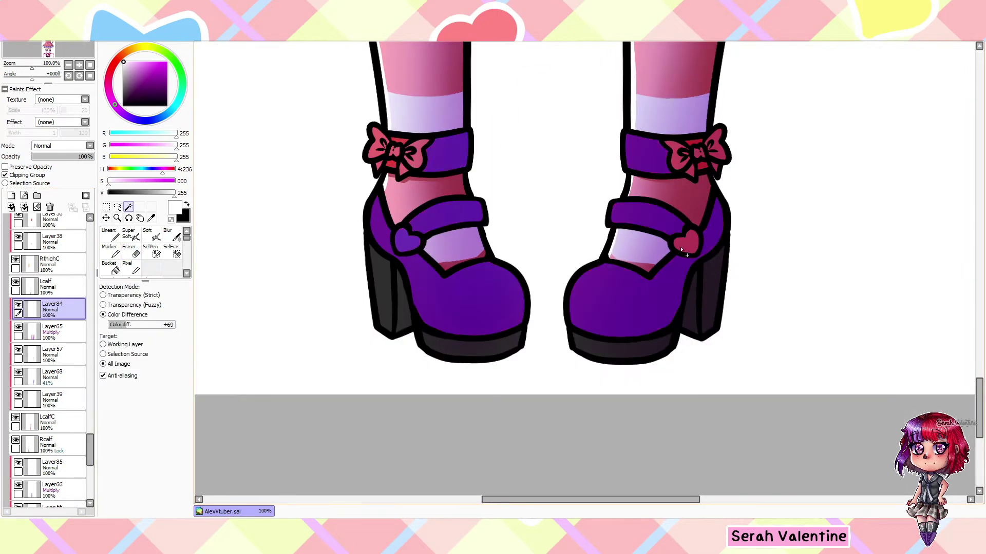
key("s")
left_click_drag(395, 263, 410, 340)
scroll(690, 165, "up", 3)
left_click_drag(687, 174, 689, 165)
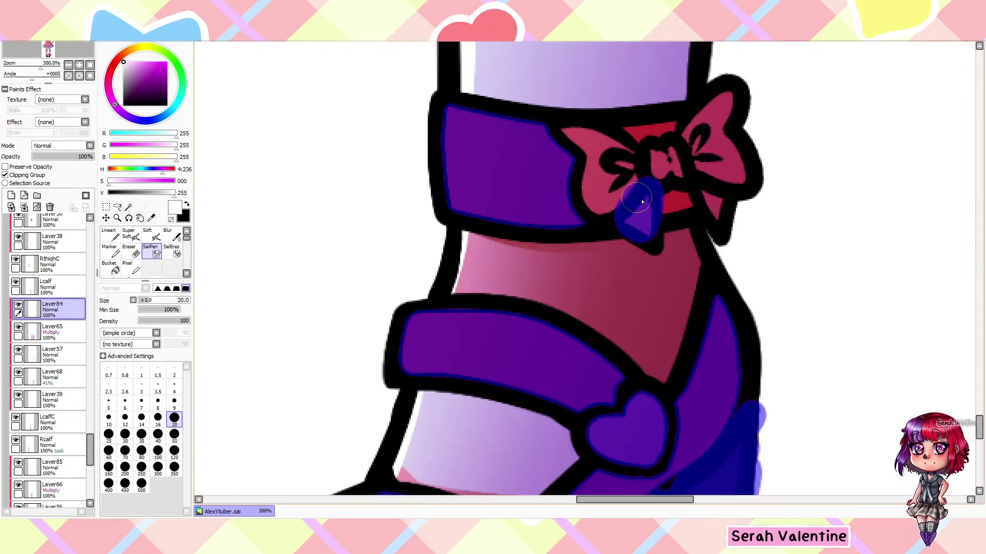
left_click_drag(535, 133, 770, 154)
scroll(565, 256, "down", 2)
scroll(564, 257, "up", 1)
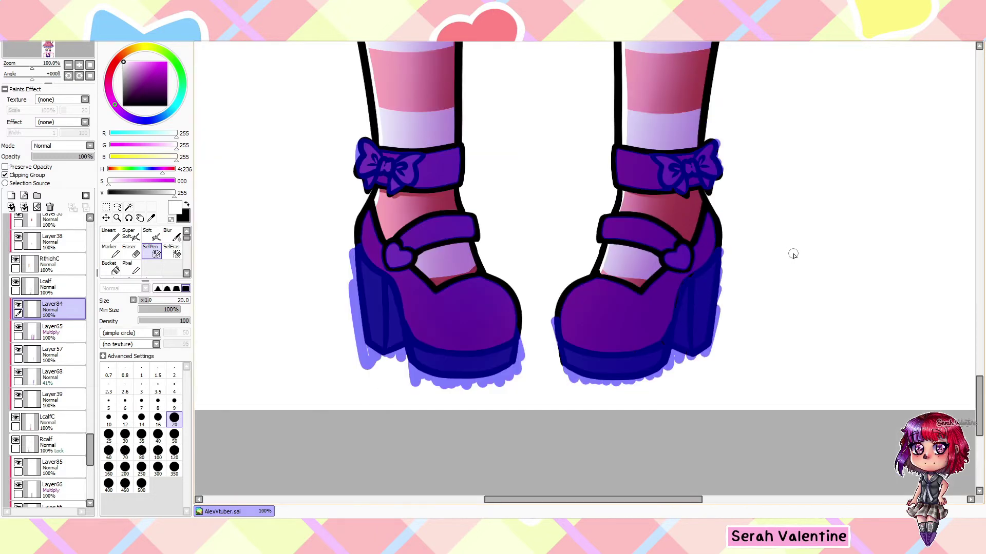
- Shade the shoes with light blue (149, 161, 255) on Multiply layers Layer65 and Layer66 using size 120 Super Soft, and blend with Blur
left_click(51, 331)
left_click(151, 218)
left_click(131, 235)
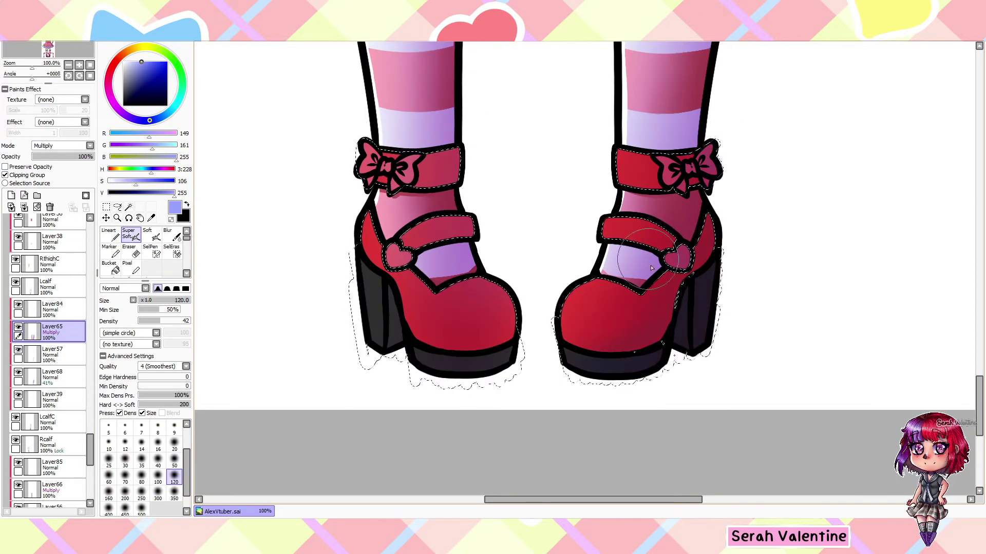
left_click(444, 154, "ctrl+shift")
key("b")
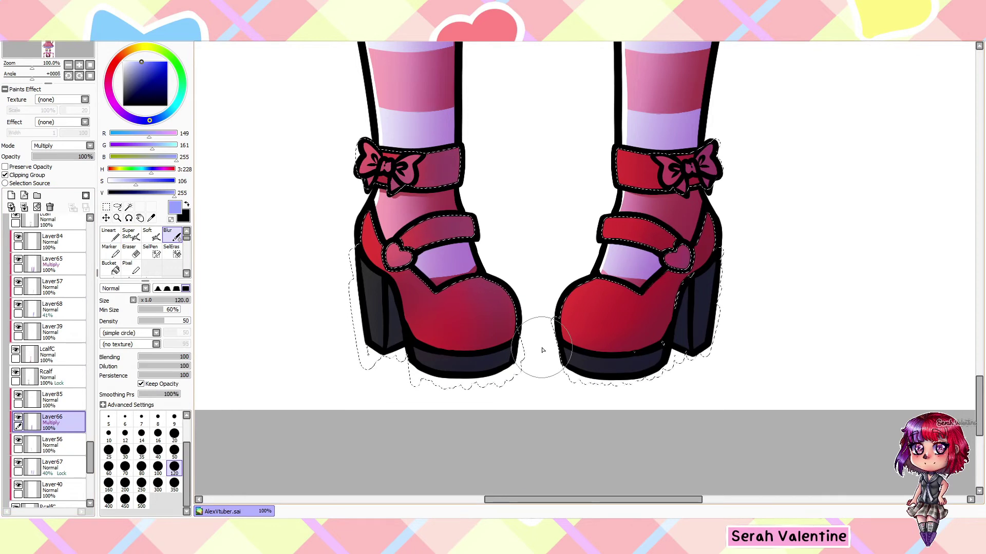
- Hide Layer85 and erase the old shading inside the shoe selection on Layer67 with the size 350 Eraser
left_click(18, 463)
key("e")
scroll(374, 117, "down", 5)
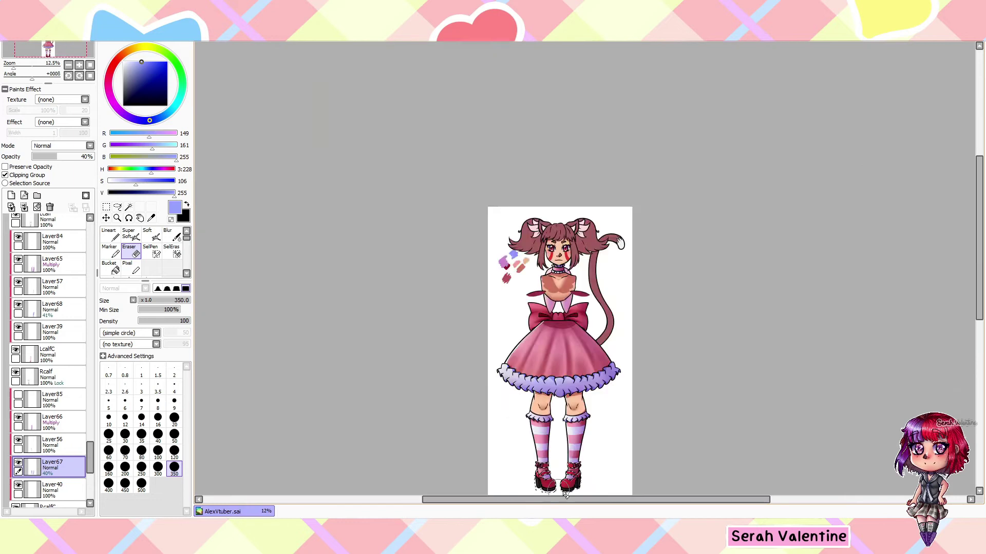
- Show Layer85 again, add soft highlights and darker red shading to the shoes, and blend them with the size 120 Blur brush
scroll(625, 460, "up", 5)
key("v")
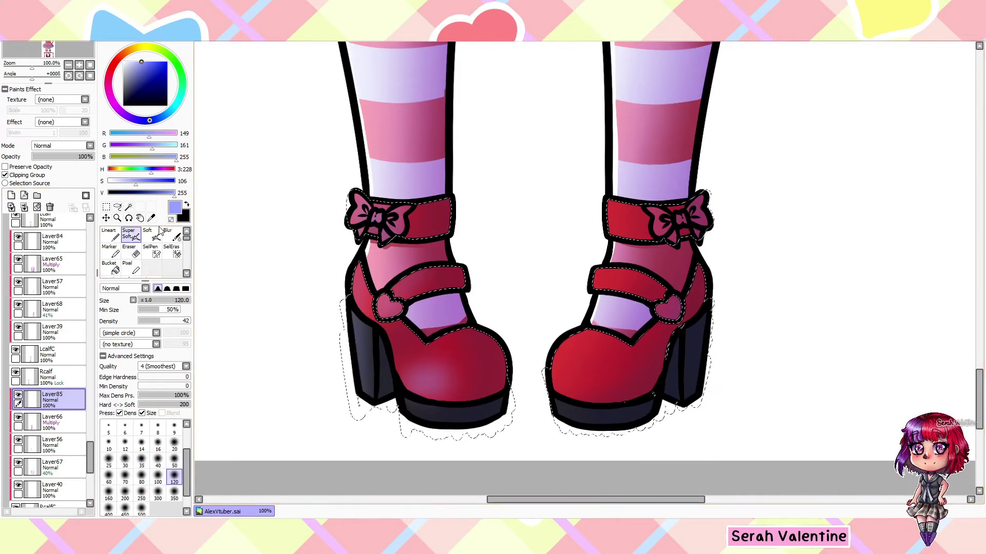
left_click(169, 234)
left_click_drag(549, 267, 580, 426)
mouse_move(565, 359)
left_mouse_down()
mouse_move(595, 411)
mouse_move(329, 147)
left_mouse_up()
mouse_move(266, 132)
left_mouse_down()
mouse_move(276, 145)
mouse_move(268, 110)
mouse_move(292, 230)
left_mouse_up()
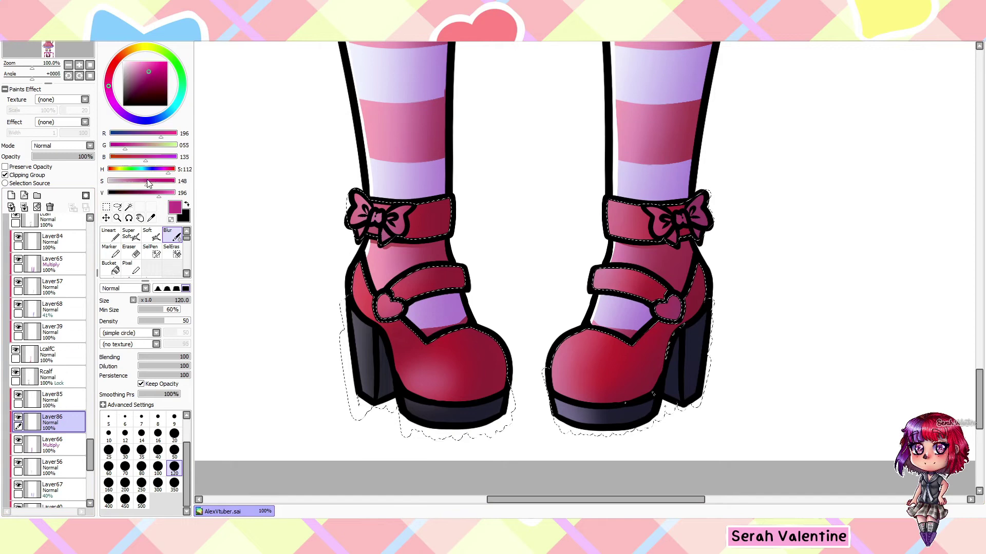
- On Layer86, paint dark plum (108, 28, 69) shadows around one shoe's bow, heart and toe with the size 20 Lineart brush
key("n")
left_click_drag(263, 145, 232, 148)
left_click_drag(245, 109, 244, 109)
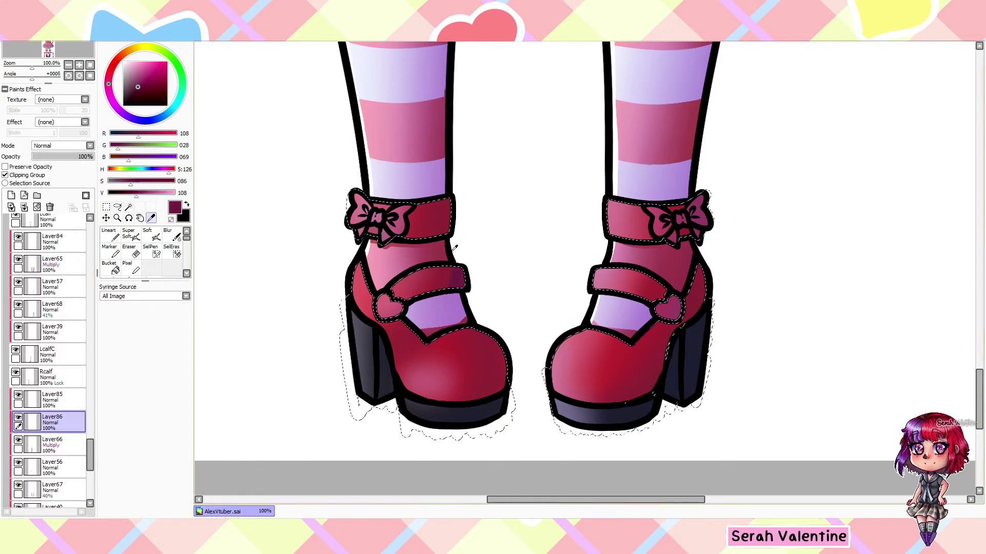
scroll(377, 231, "up", 2)
scroll(388, 228, "down", 3)
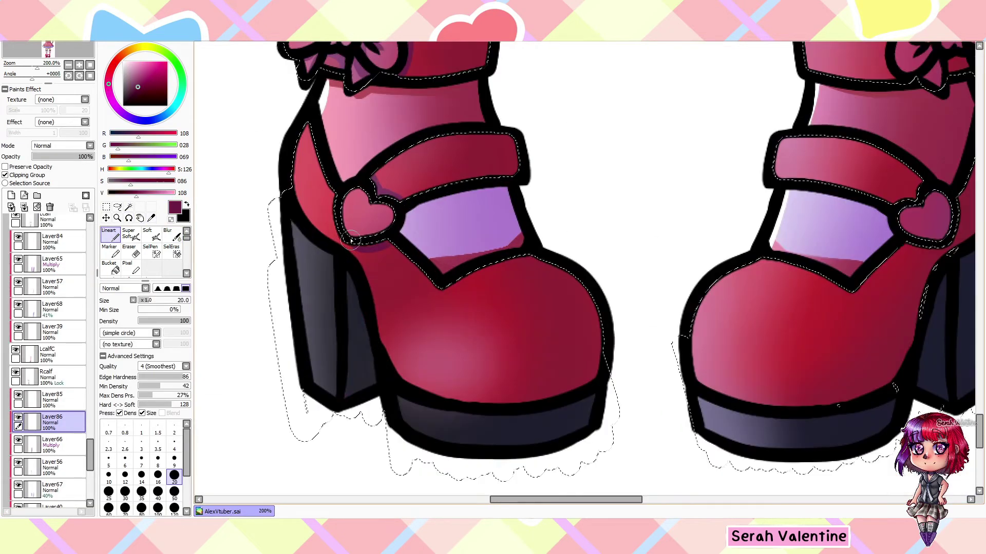
scroll(514, 318, "up", 3)
scroll(446, 400, "down", 3)
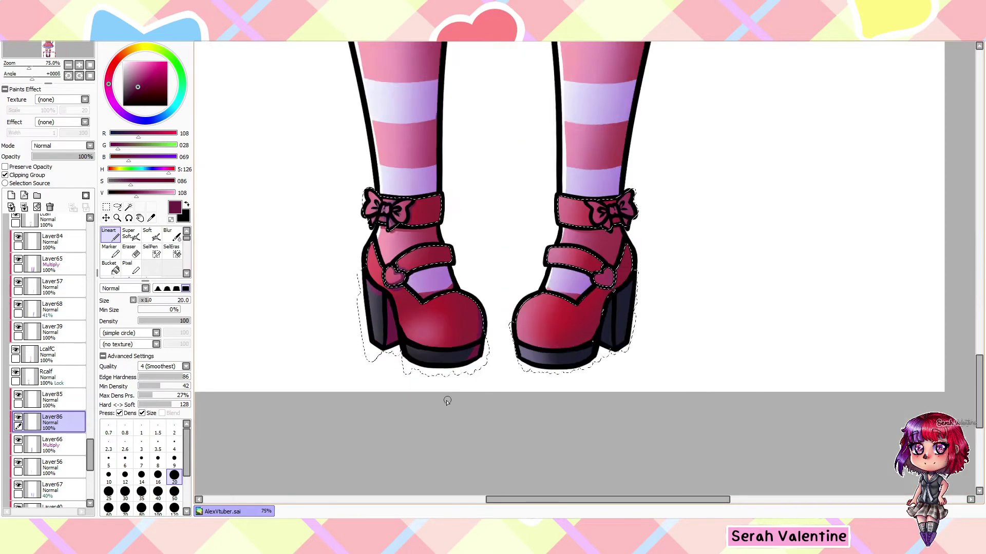
- Add Layer87 above Layer65 and paint matching dark plum shadows around the other shoe's bow and heart
scroll(422, 405, "up", 1)
left_click(45, 250)
key("ctrl+shift+n")
scroll(682, 178, "up", 4)
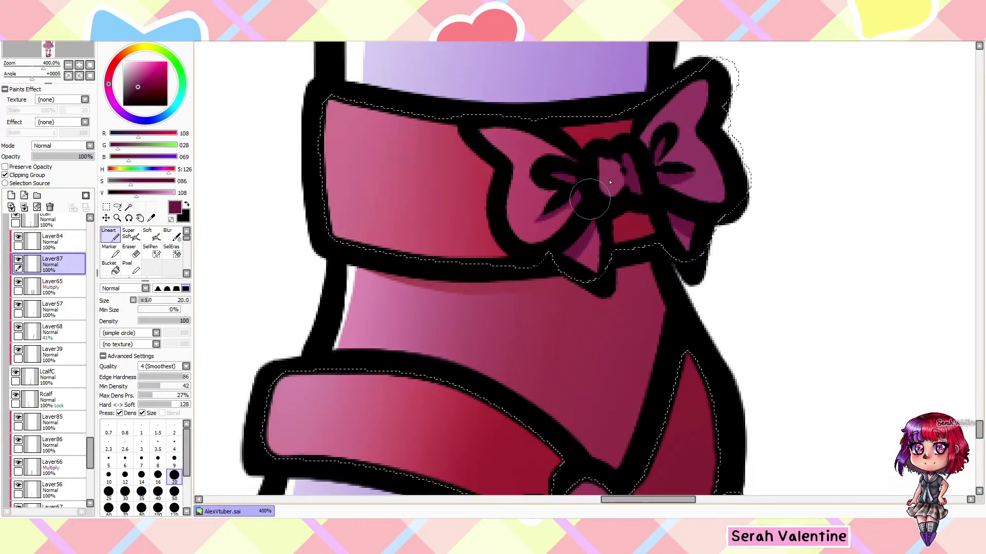
scroll(609, 182, "down", 4)
scroll(513, 308, "down", 5)
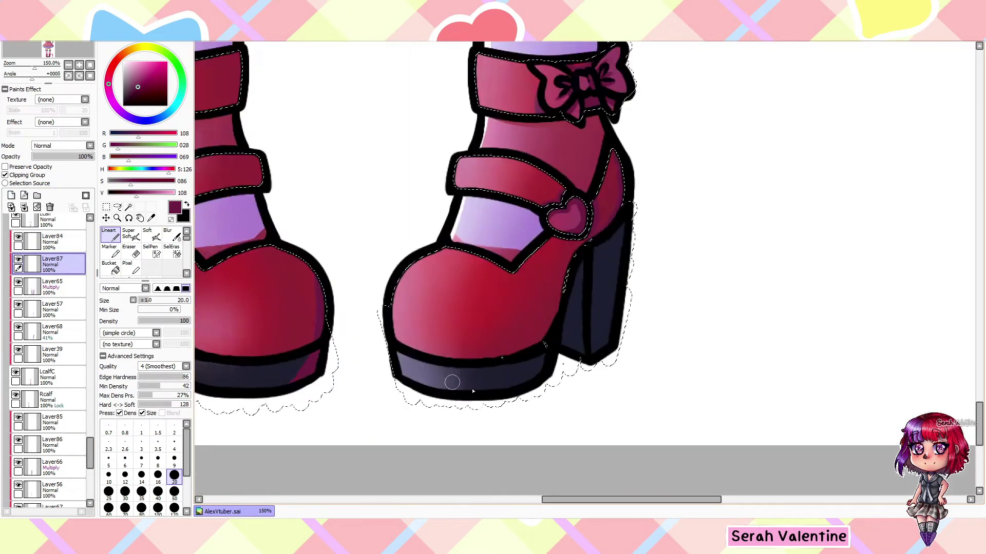
- Clear the shoe selection and clean up the stray shadow edges on the shoes with the size 9 Eraser
scroll(594, 234, "up", 1)
key("s")
scroll(235, 327, "down", 2)
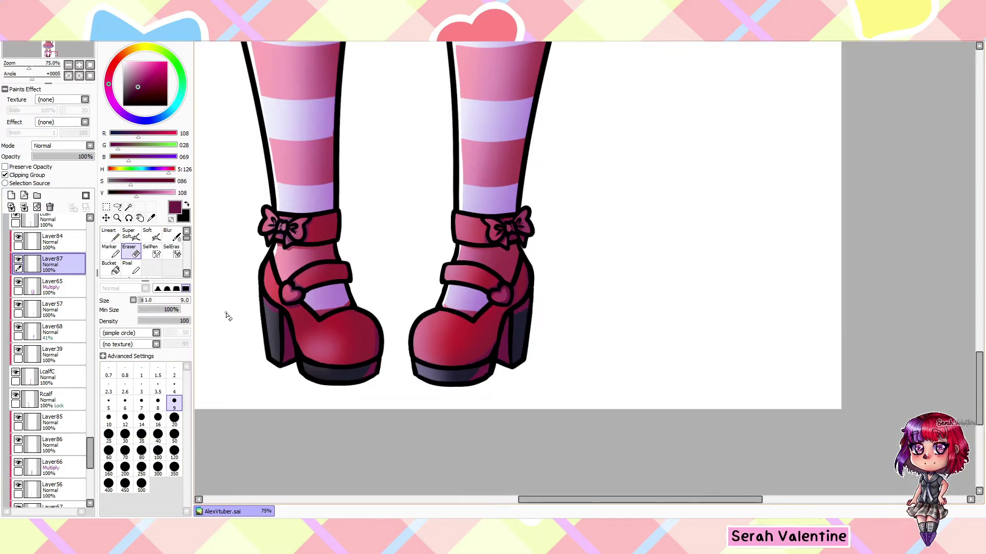
scroll(852, 216, "up", 3)
scroll(852, 216, "down", 4)
- Select the heels' inner sides and the sole ends, shade them with the size 120 Super Soft brush, and clear the selection
key("s")
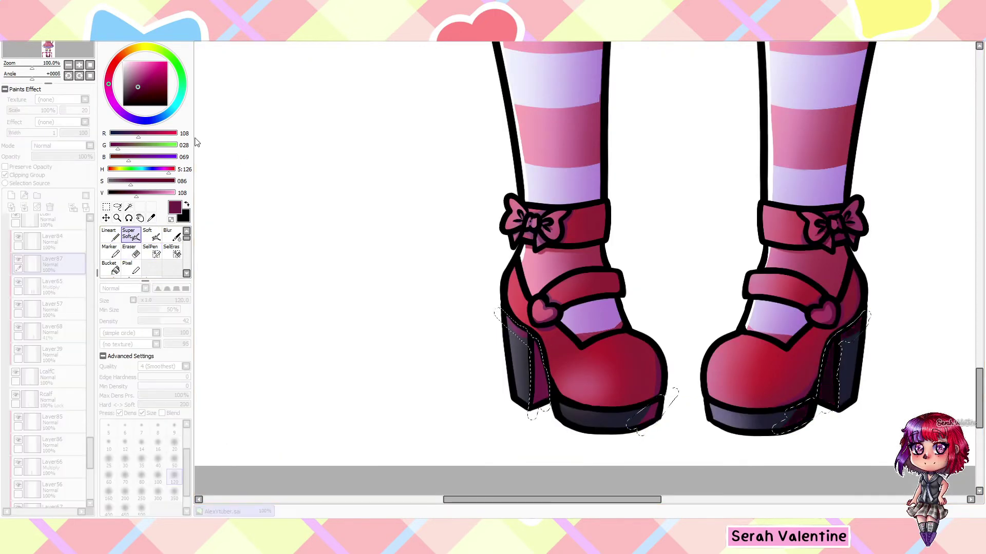
key("ctrl+d")
scroll(282, 158, "down", 4)
scroll(282, 158, "up", 4)
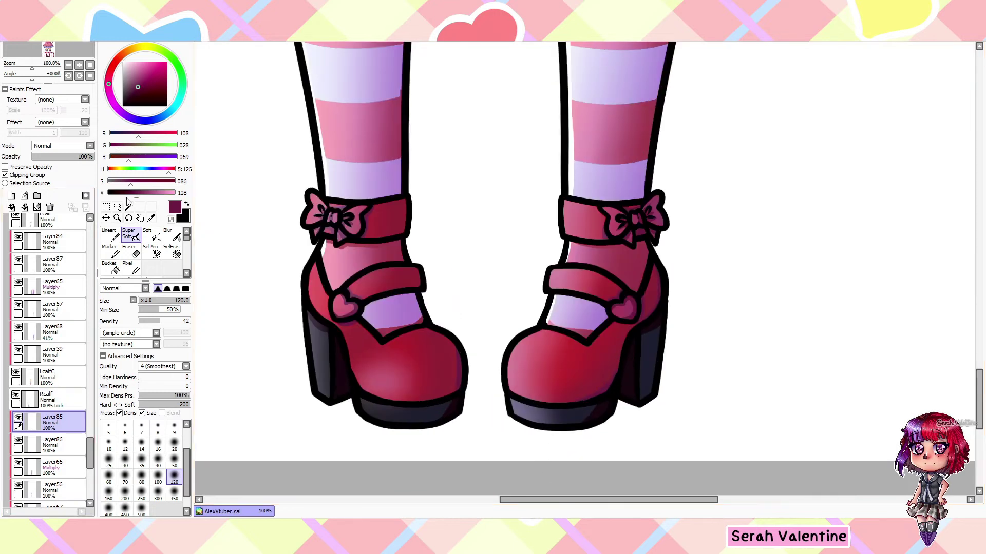
- Paint white highlights on both red shoes' toes, straps and hearts on Layer85 and Layer84 with the size 20 Lineart brush
key("n")
scroll(365, 405, "up", 2)
scroll(365, 405, "down", 4)
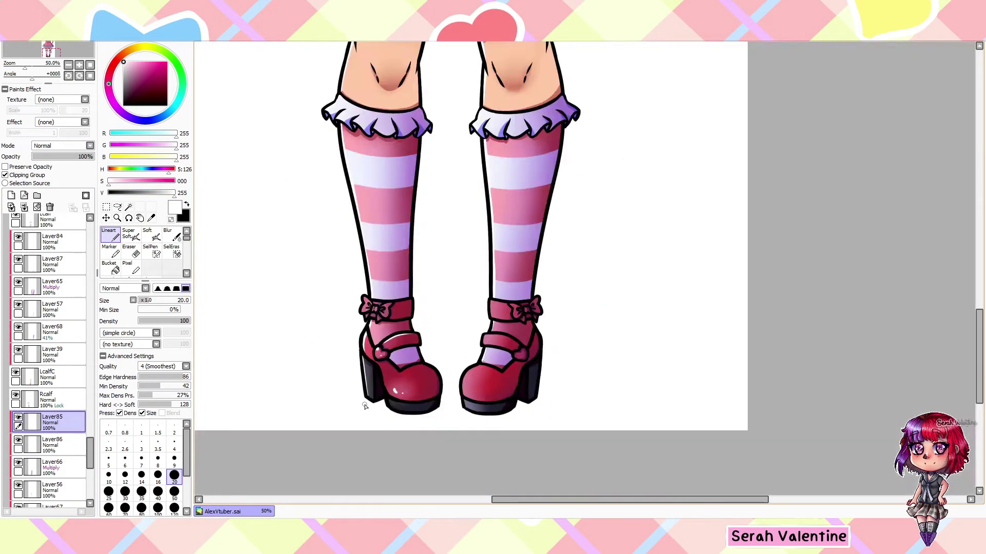
scroll(365, 406, "up", 2)
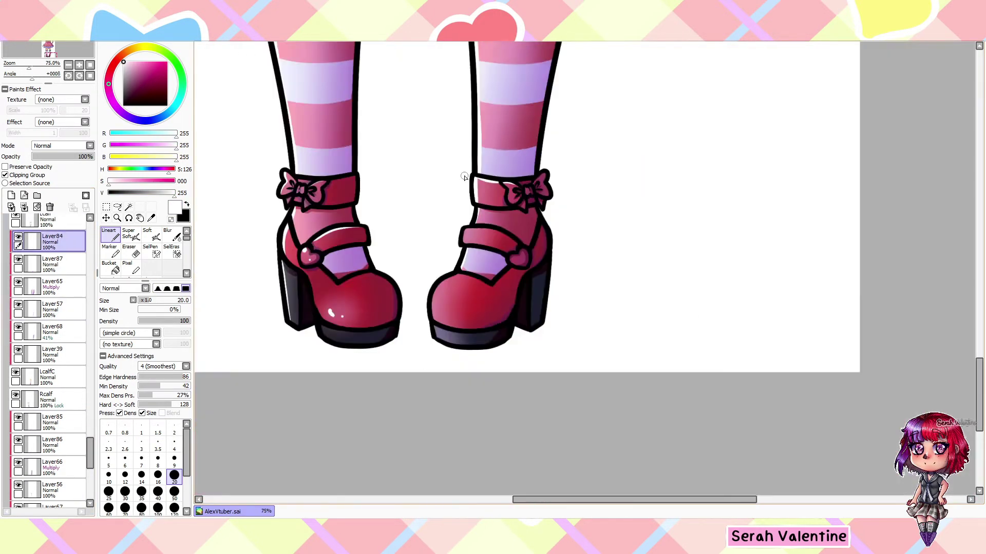
scroll(598, 182, "up", 5)
scroll(598, 181, "down", 10)
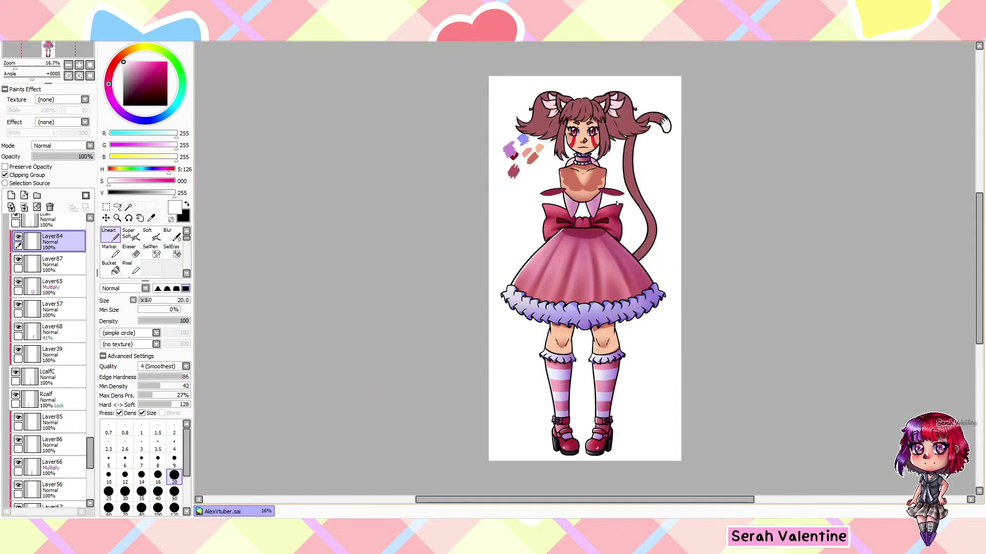
- Hide the skirt and paint white highlights along the waist bow's loops and tails on Layer81 with the size 20 Lineart brush
left_click(618, 204, "ctrl")
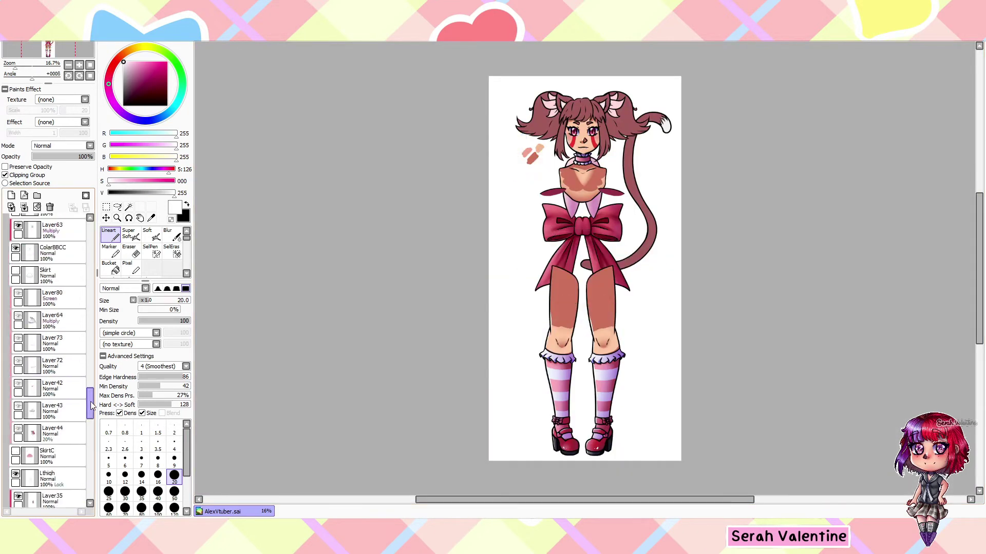
scroll(679, 180, "up", 7)
scroll(482, 190, "down", 4)
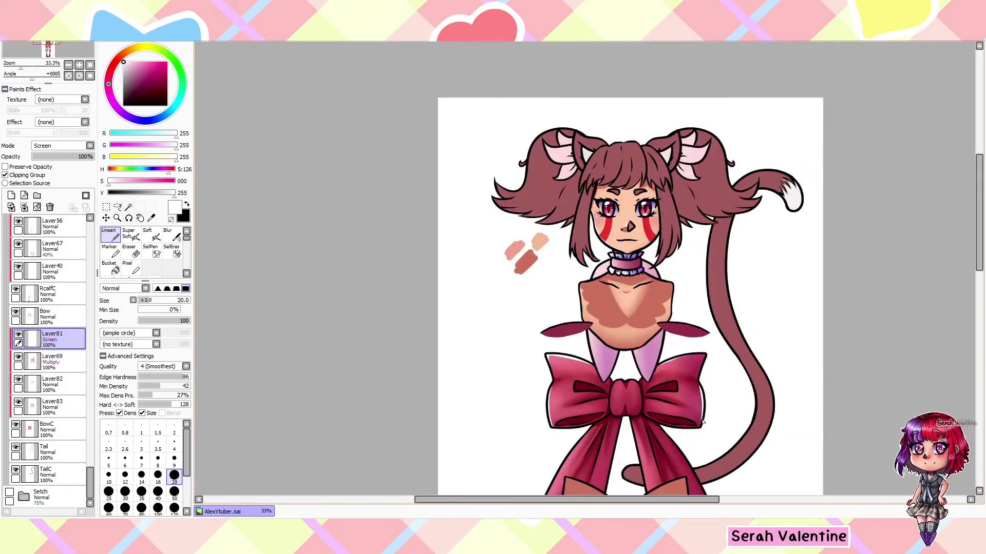
scroll(425, 390, "up", 4)
scroll(426, 390, "down", 2)
scroll(462, 308, "up", 3)
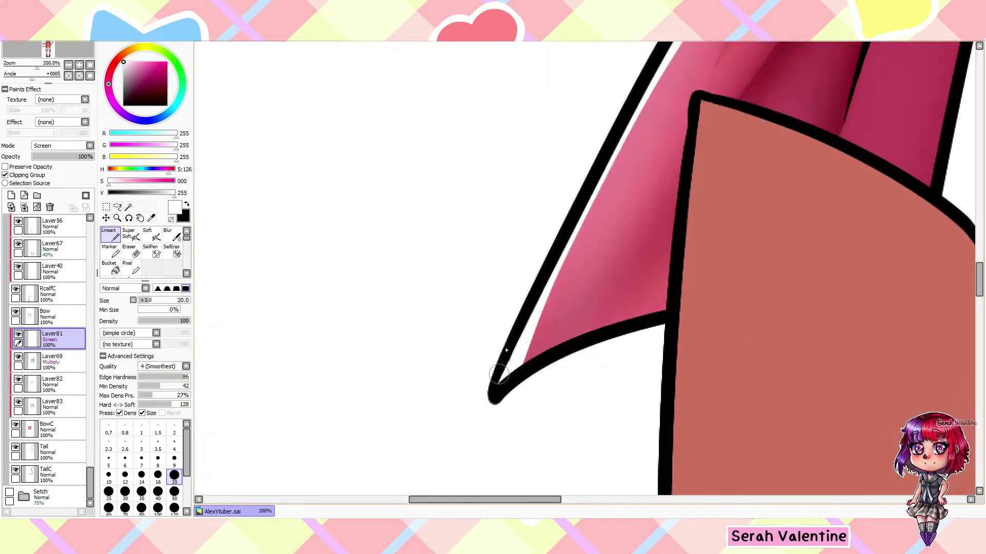
scroll(607, 219, "down", 6)
- Hide the arms and back sleeves, and add Layer88 above ColarBBCC as a clipping layer with plum (130, 34, 98) as the colour
scroll(56, 410, "up", 10)
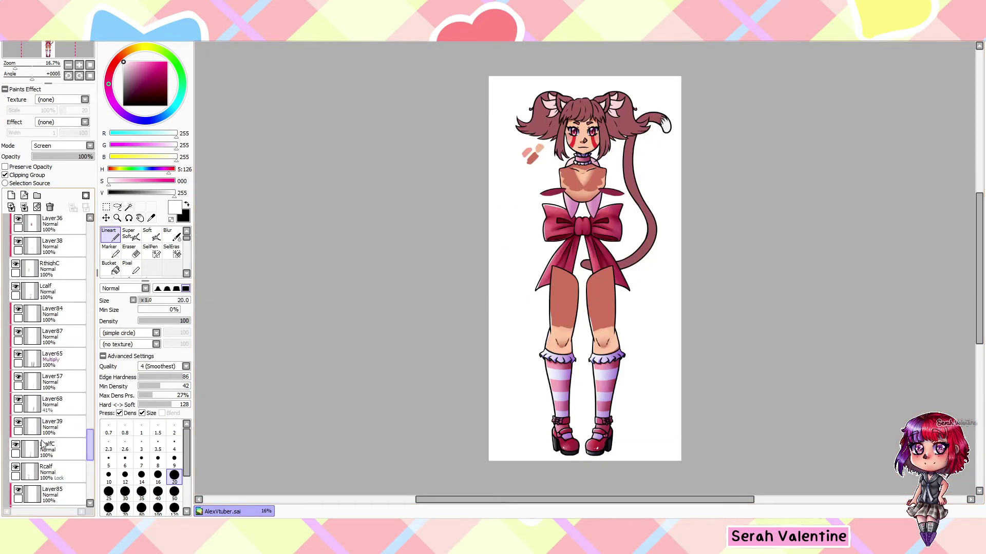
scroll(90, 385, "up", 10)
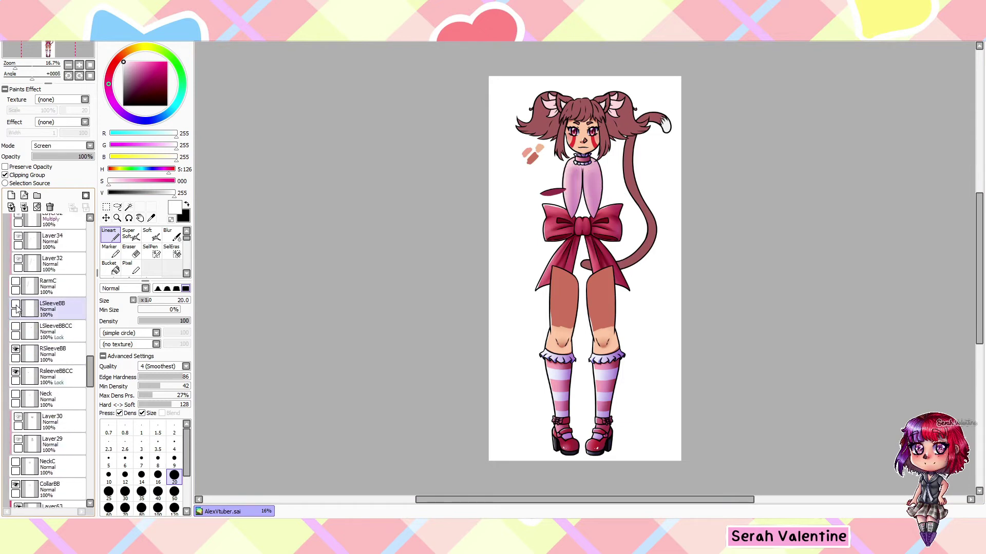
scroll(614, 162, "up", 3)
scroll(615, 162, "up", 2)
left_click(109, 234)
scroll(85, 273, "down", 10)
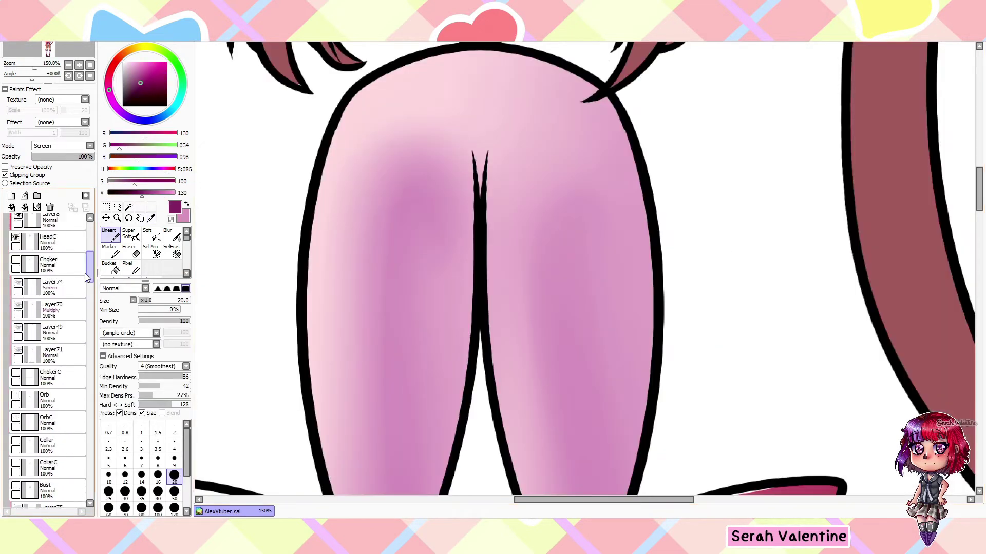
left_click(10, 195)
left_click(23, 177)
scroll(468, 172, "down", 3)
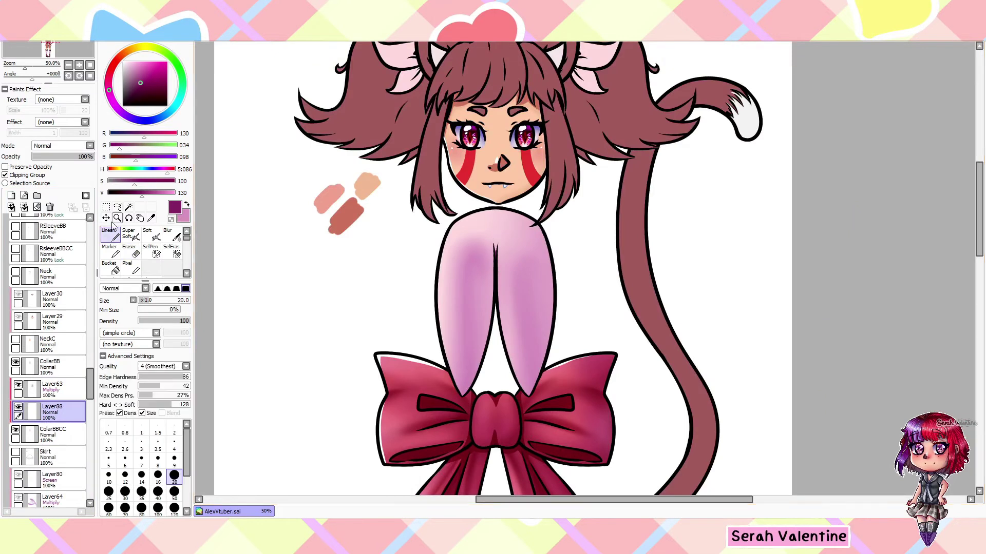
- Show the front collar, fill Layer88 with plum, and blend soft pink (255, 185, 232) into the back collar's lower points
scroll(86, 313, "up", 5)
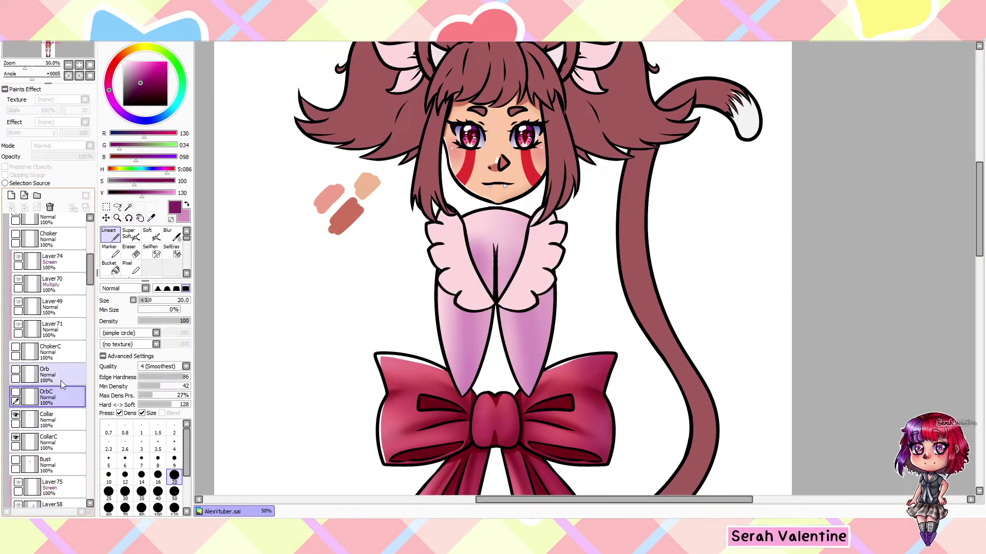
key("ctrl+plus")
scroll(86, 314, "down", 10)
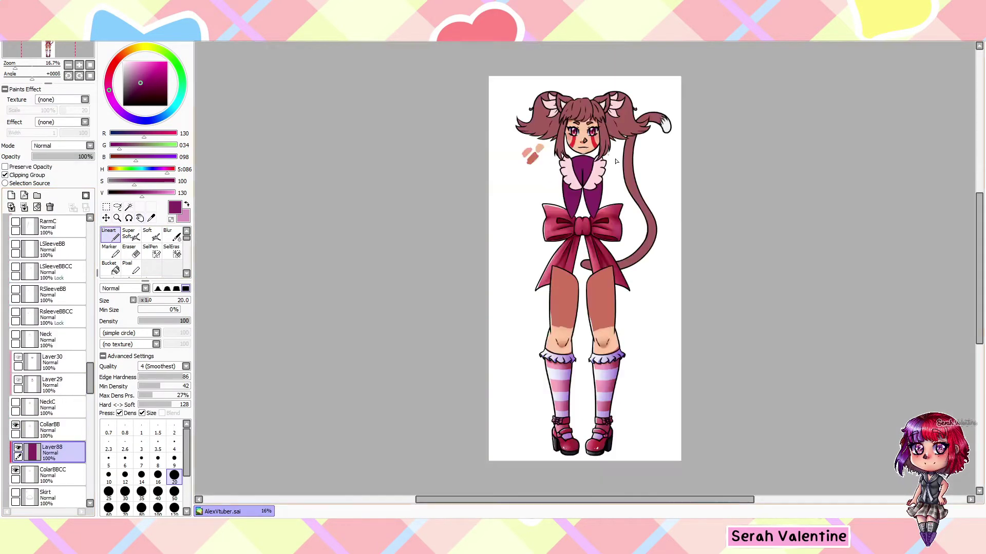
left_click(147, 234)
left_click(130, 234)
left_click_drag(354, 292, 383, 436)
left_click_drag(513, 293, 480, 436)
key("b")
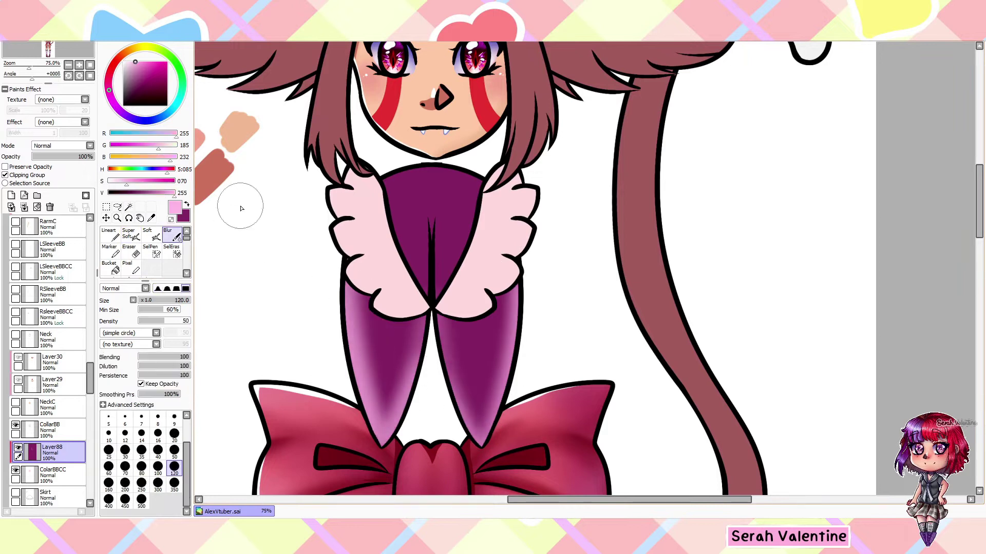
key("ctrl+0")
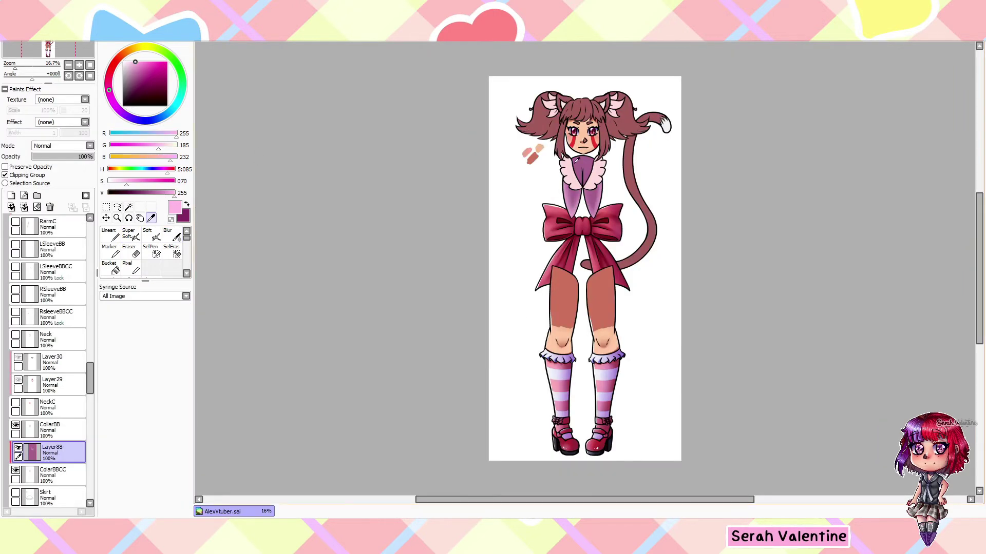
- Add clipped Layer89 above CollarC and paint mauve (165, 95, 142) shadows in the collar's frill notches with the size 20 Lineart brush
left_click(609, 148, "alt")
key("ctrl+1")
key("ctrl+shift+n")
key("n")
key("ctrl+plus")
left_click_drag(576, 201, 605, 191)
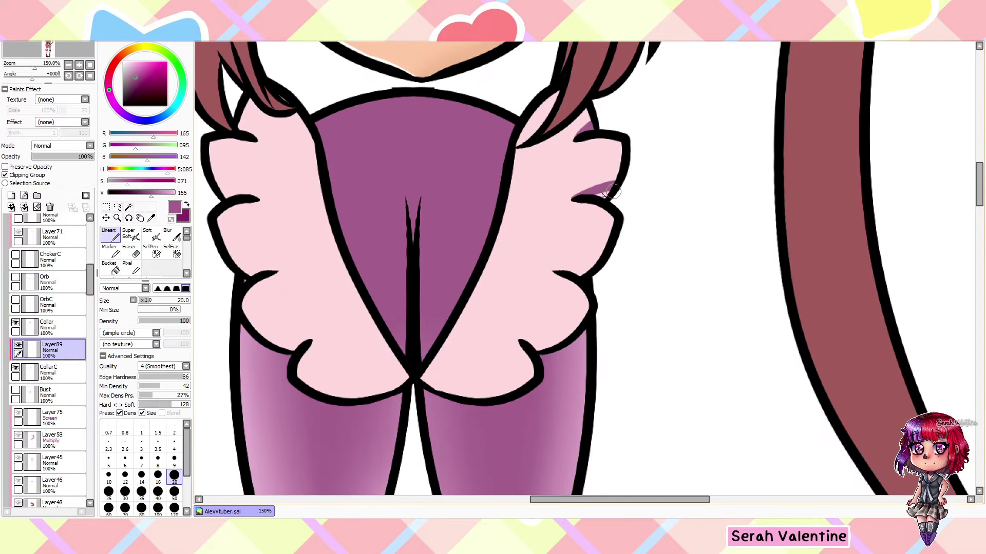
key("ctrl+minus")
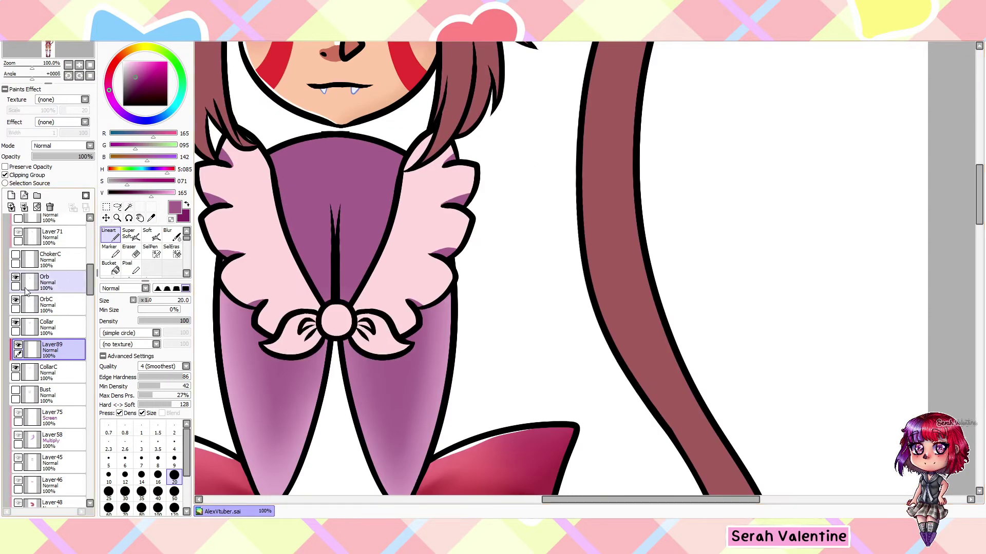
- Show the orb bow, shade its orb and folds in mauve on Layer90, and outline its cast shadow on the collar on Layer89
key("ctrl+plus")
key("ctrl+plus")
key("ctrl+minus")
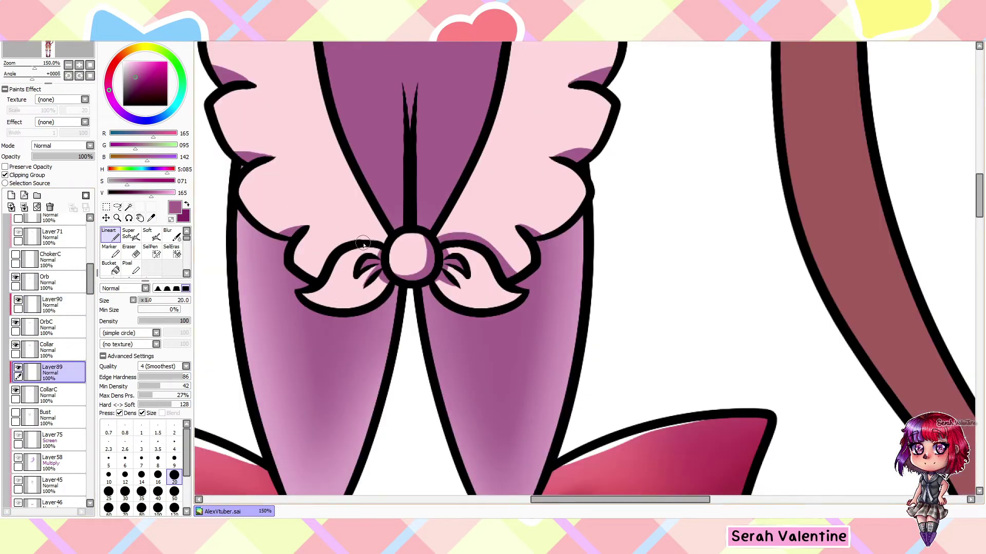
key("ctrl+minus")
key("ctrl+minus")
key("ctrl+minus")
key("ctrl+minus")
key("ctrl+plus")
key("ctrl+plus")
key("ctrl+plus")
key("ctrl+plus")
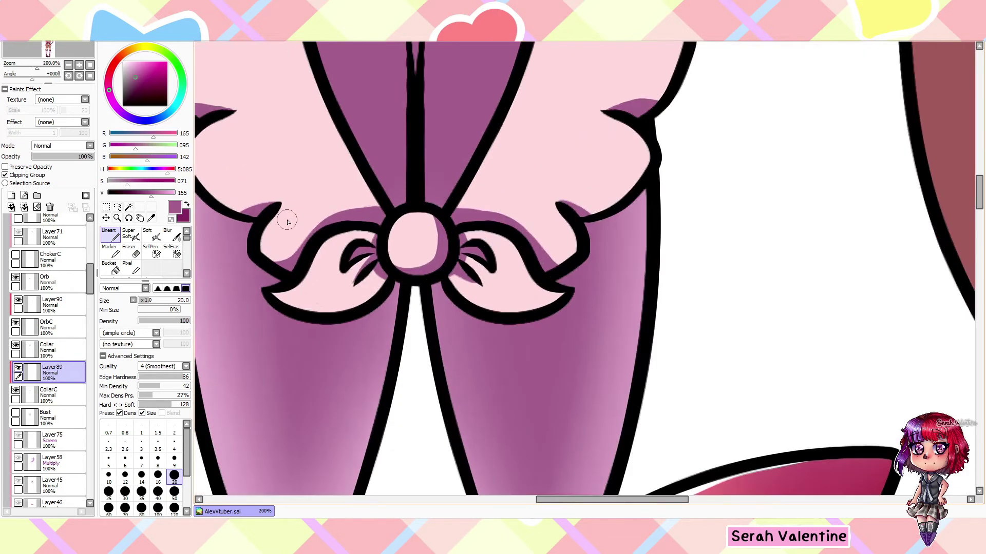
- Hide the orb bow and fill in the mauve shadow behind it at both collar tips on Layer89
key("ctrl+minus")
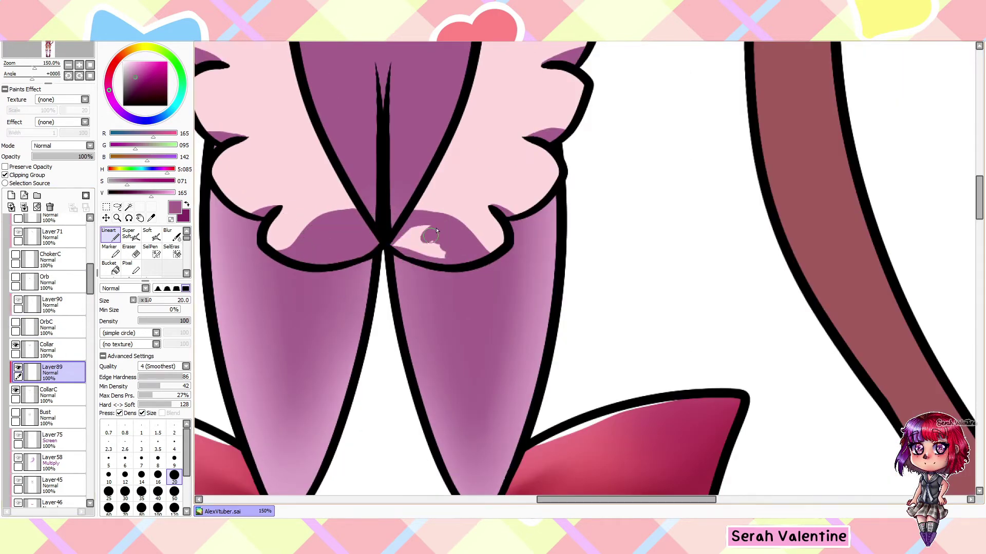
key("ctrl+minus")
key("ctrl+minus")
key("ctrl+minus")
key("ctrl+minus")
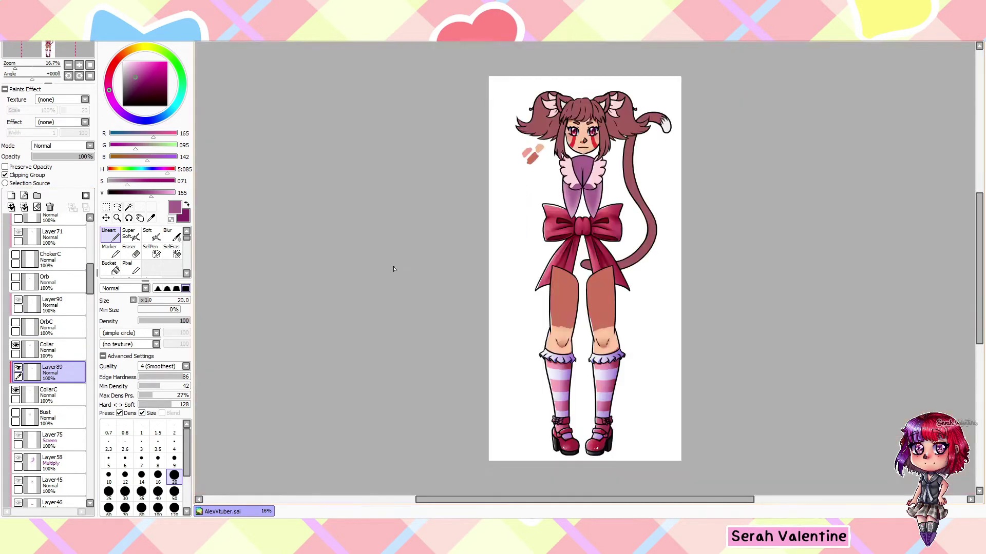
- Hide the fringe and ears, add clipped Layer91 above LclipC, and paint mauve shadows on that hair clip's orb and bow folds
key("ctrl+plus")
key("ctrl+plus")
key("ctrl+plus")
scroll(49, 250, "up", 5)
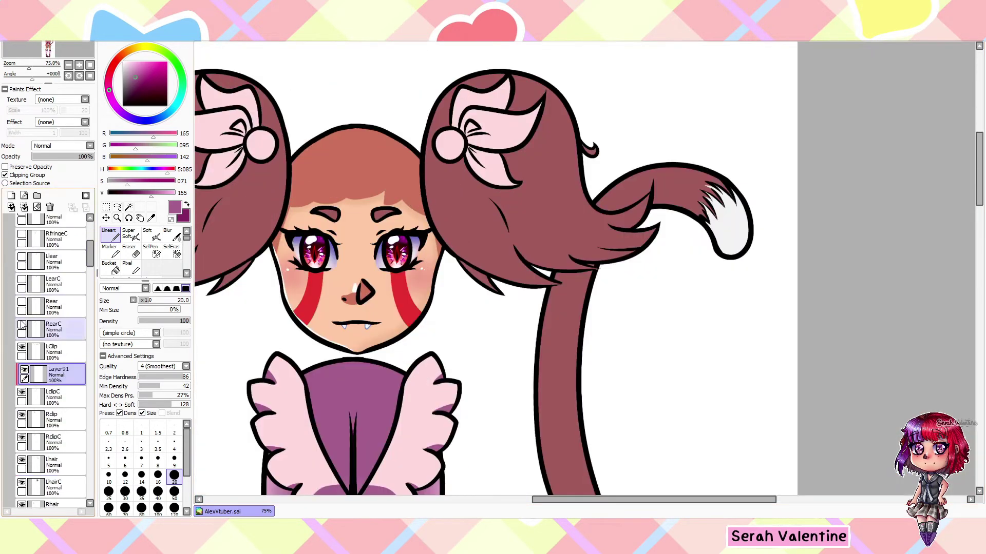
key("ctrl+plus")
key("ctrl+plus")
key("ctrl+plus")
left_click_drag(447, 193, 441, 243)
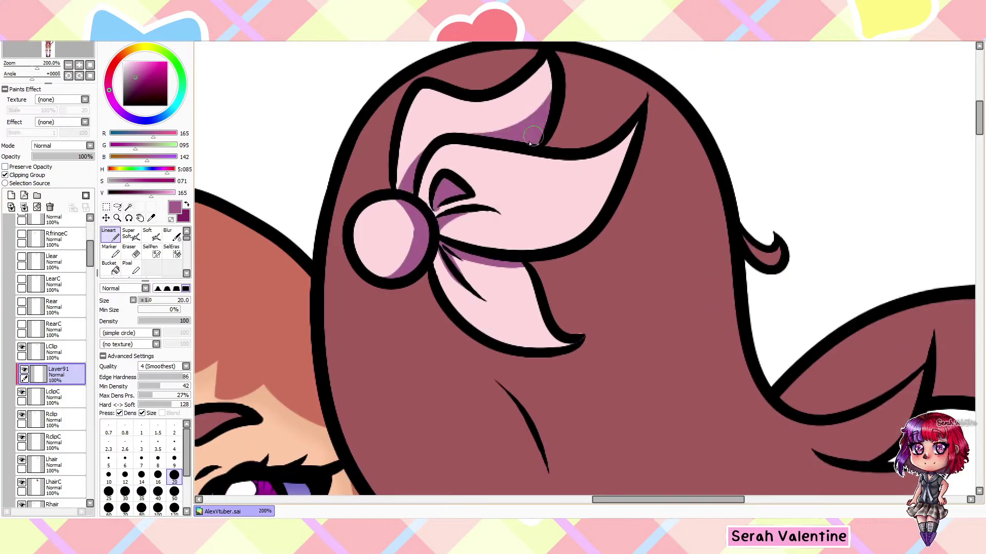
- Add clipped Layer92 above RclipC and paint matching mauve shadows on the other hair clip's orb and bow folds
scroll(532, 139, "down", 3)
key("ctrl+shift+n")
scroll(404, 208, "up", 4)
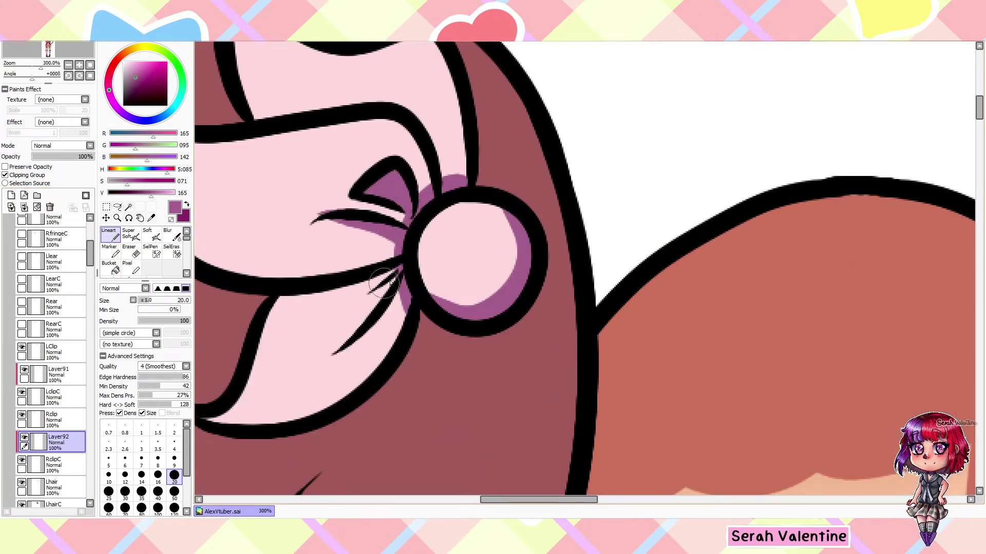
scroll(390, 282, "down", 3)
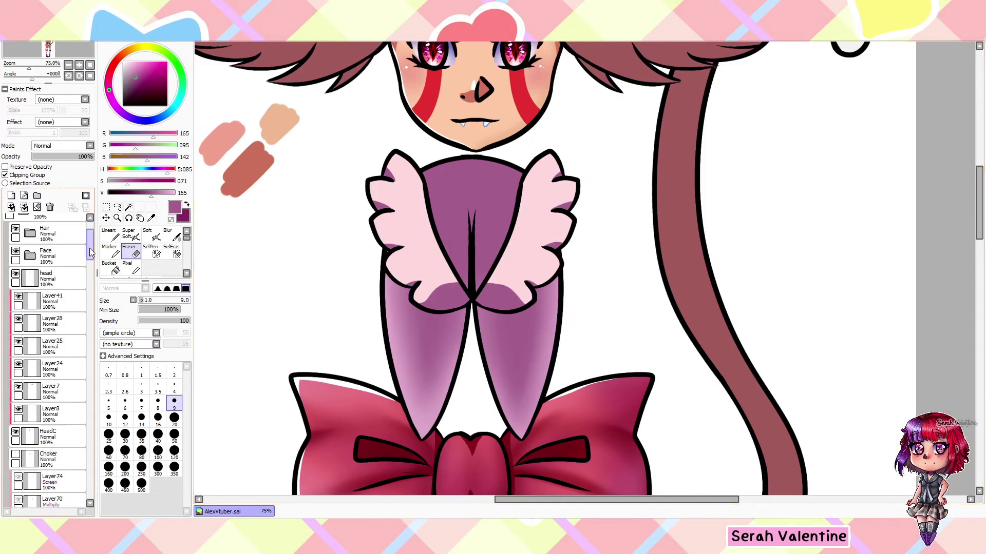
- Add clipped Layer93 below Layer89 and paint mauve-pink (188, 117, 165) folds on the collar frills with the size 50 Soft brush
left_click_drag(89, 252, 90, 291)
left_click(52, 341)
left_click(150, 235)
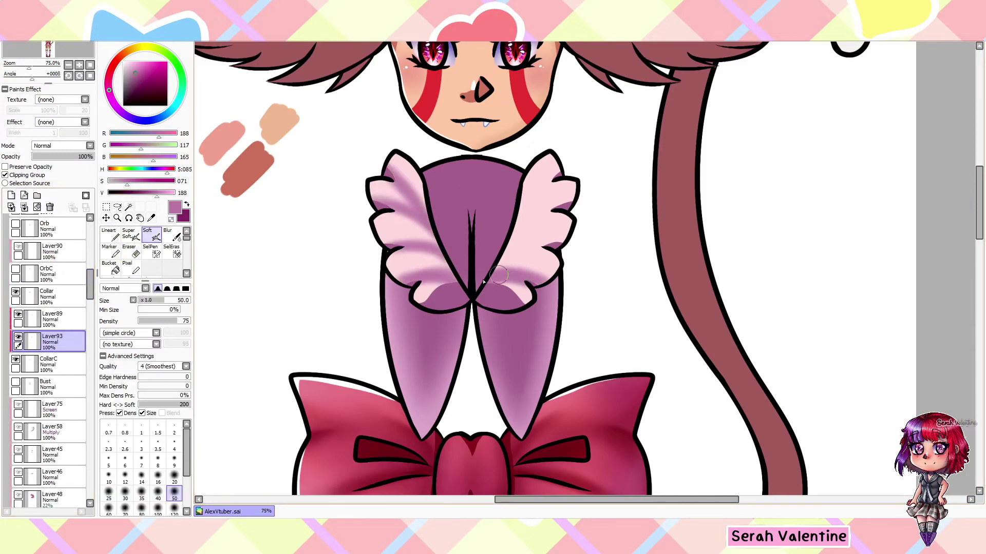
left_click(169, 234)
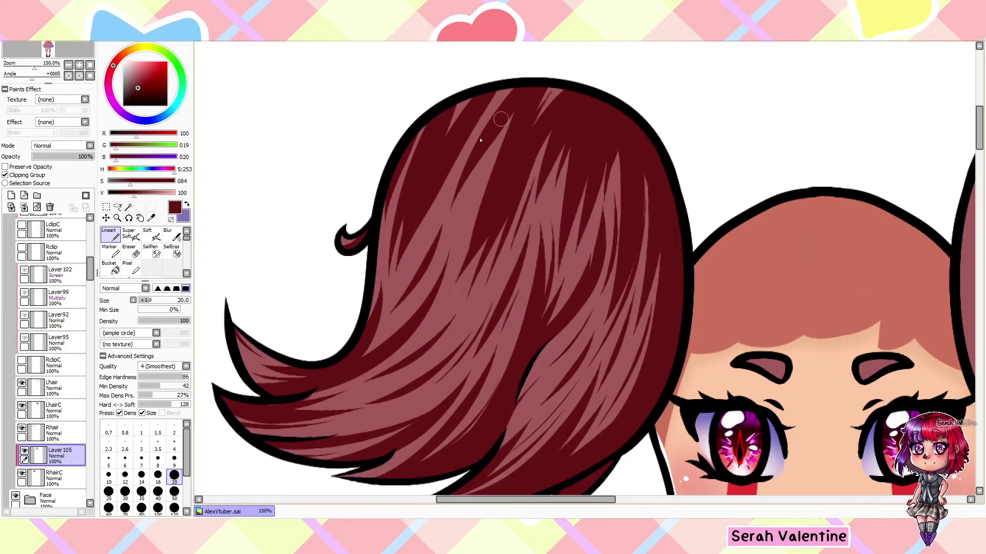
- Add clipped Layer106 above LhairC and block in dark red (100, 19, 20) shadows on that ponytail with the size 50 Lineart brush
scroll(361, 393, "down", 4)
scroll(361, 393, "up", 3)
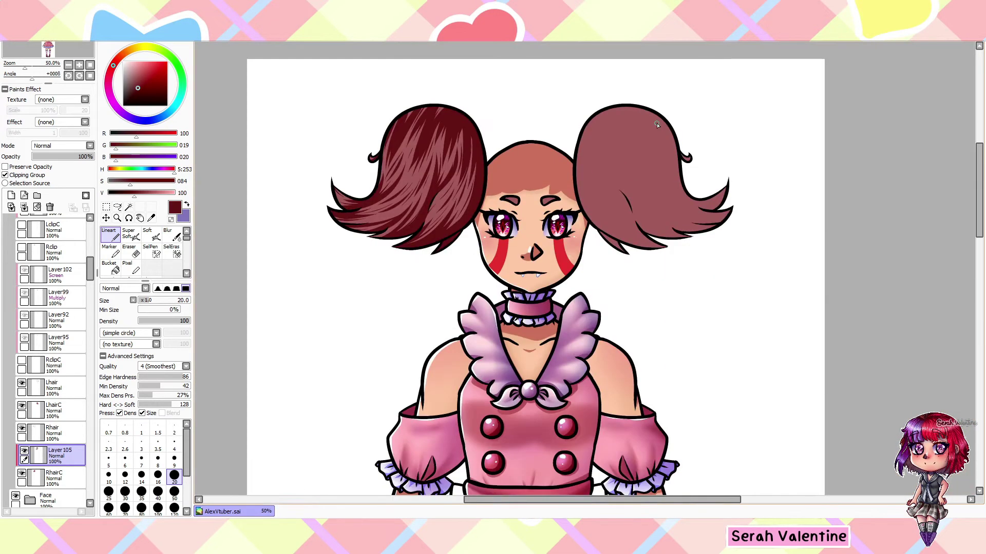
scroll(361, 393, "down", 1)
scroll(354, 181, "up", 3)
key("e")
key("n")
scroll(275, 92, "down", 2)
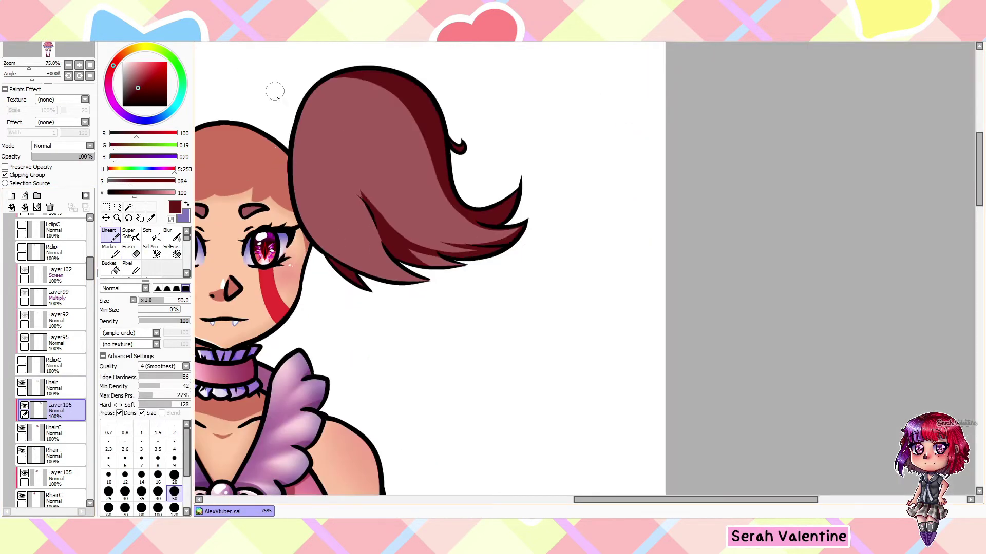
scroll(507, 335, "up", 2)
scroll(364, 197, "down", 2)
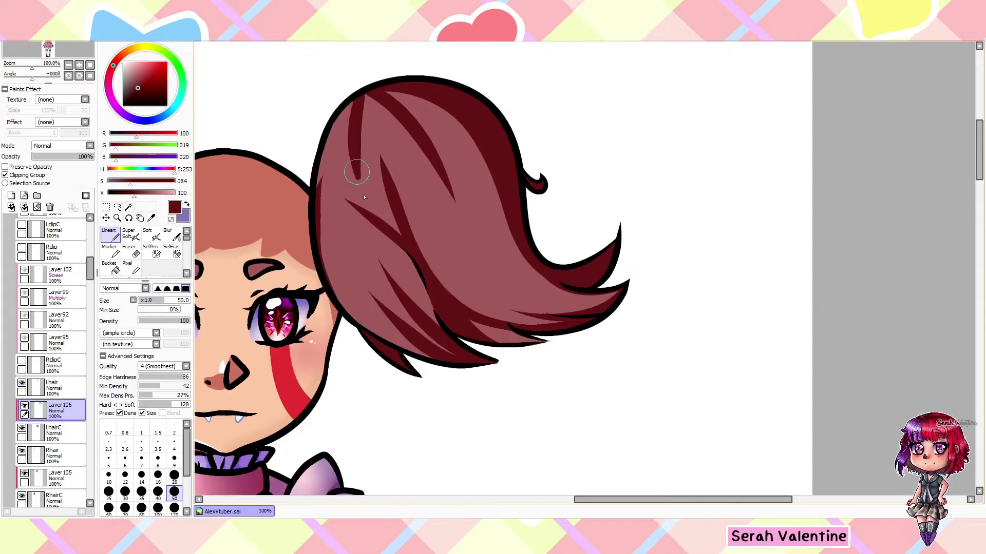
- Add more tapered dark red strands across the LhairC ponytail on Layer106 with the size 50 Lineart brush
scroll(492, 266, "down", 2)
scroll(480, 376, "up", 3)
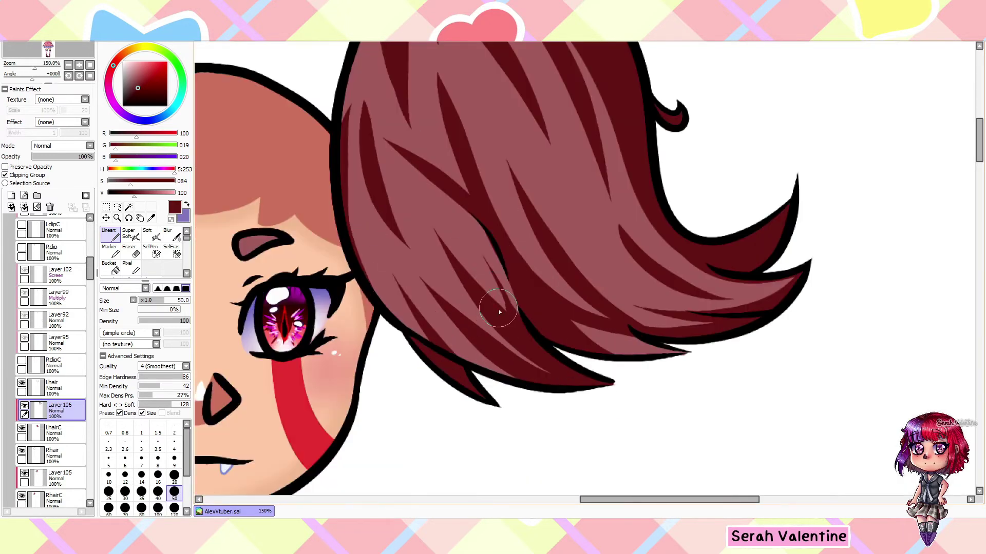
scroll(656, 289, "down", 2)
scroll(488, 205, "up", 3)
scroll(648, 311, "down", 3)
scroll(648, 312, "up", 3)
- Reduce the Lineart brush to size 20 and paint fine dark red strands between the larger ones on the same ponytail
key("bracketleft")
key("bracketleft")
key("bracketleft")
key("bracketleft")
key("bracketleft")
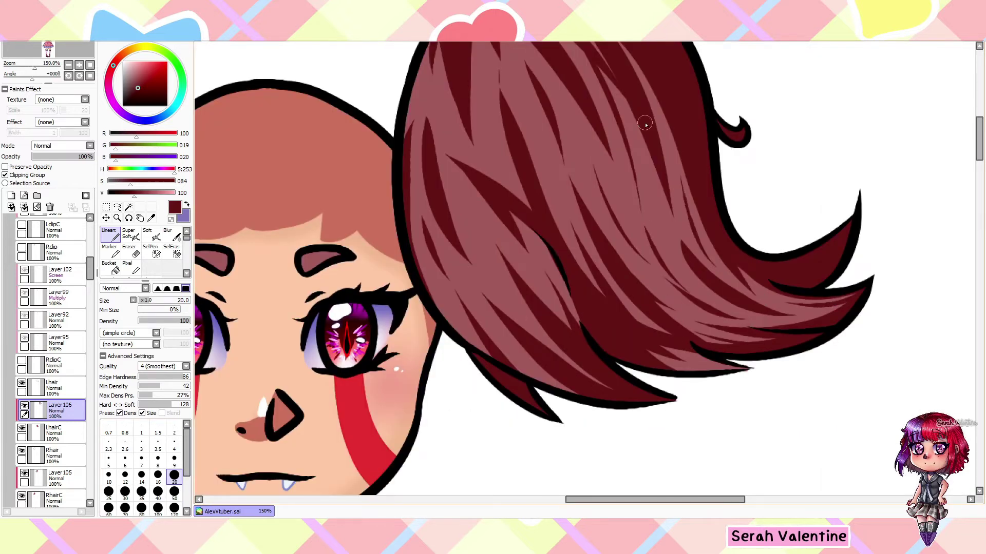
scroll(416, 164, "down", 1)
scroll(452, 200, "up", 1)
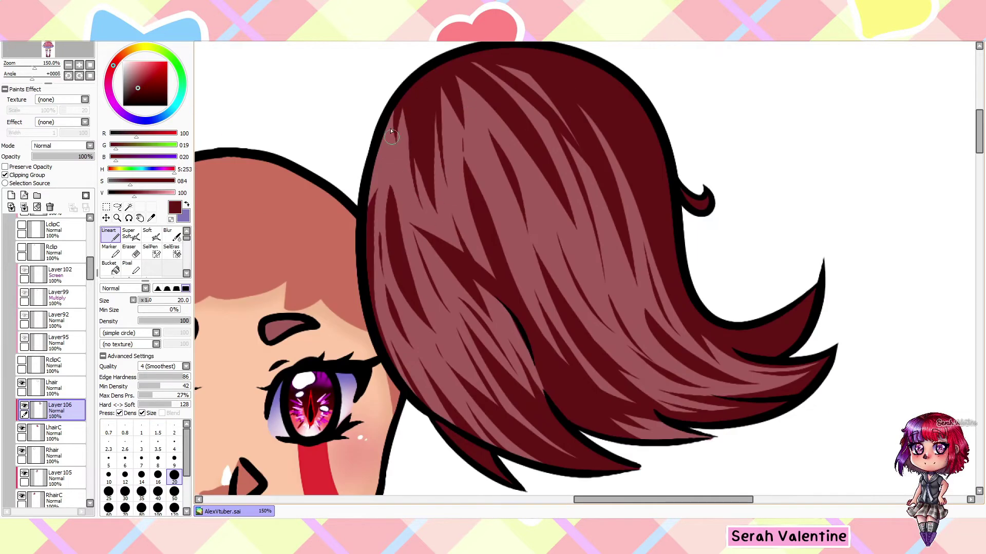
scroll(635, 274, "down", 3)
scroll(631, 103, "up", 3)
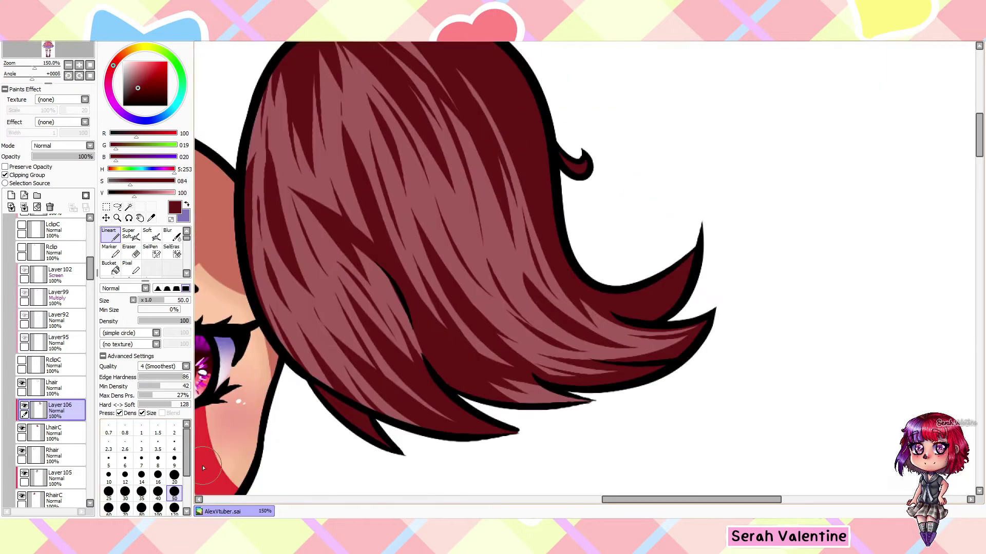
- Add clipped Layer107 above RearC, select that cat ear's outer fur, and paint dark red (100, 19, 20) strands with the size 50 Lineart brush
scroll(488, 282, "down", 1)
key("bracketright")
key("bracketright")
key("bracketright")
key("bracketright")
key("bracketright")
scroll(391, 245, "up", 1)
scroll(418, 219, "down", 4)
scroll(56, 339, "up", 4)
left_click(59, 344)
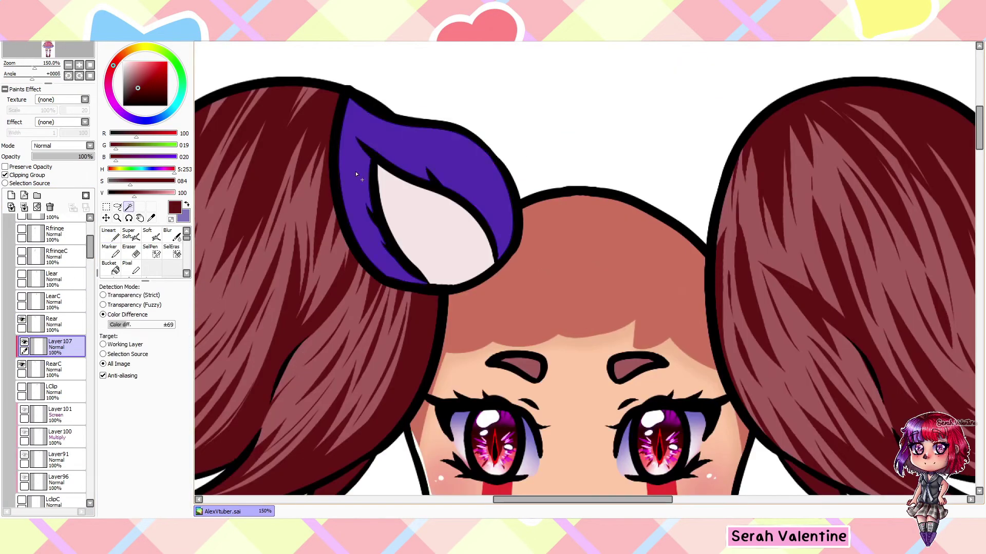
key("n")
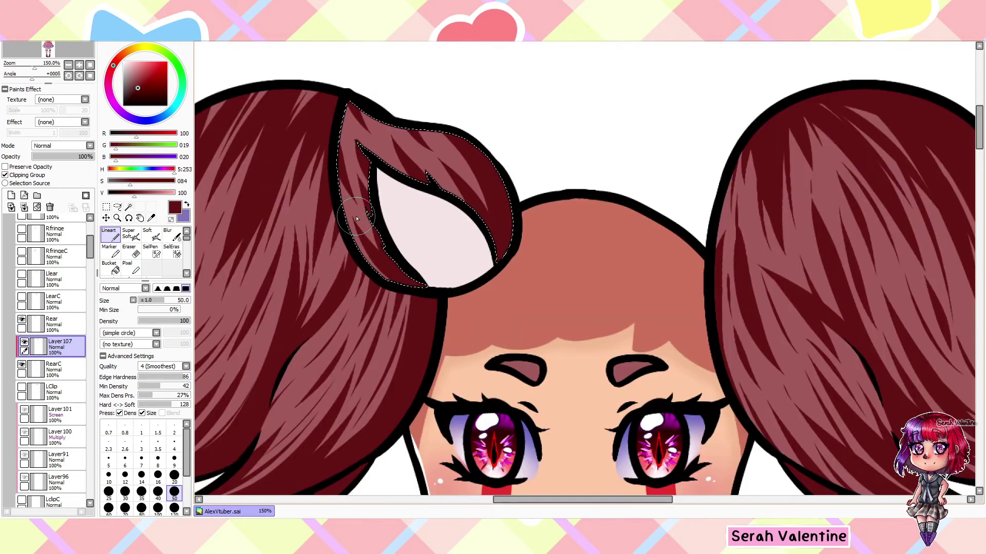
- Paint purple (129, 117, 188) shading around the edges of the same ear's inner area on Layer107
key("x")
left_click_drag(390, 169, 451, 272)
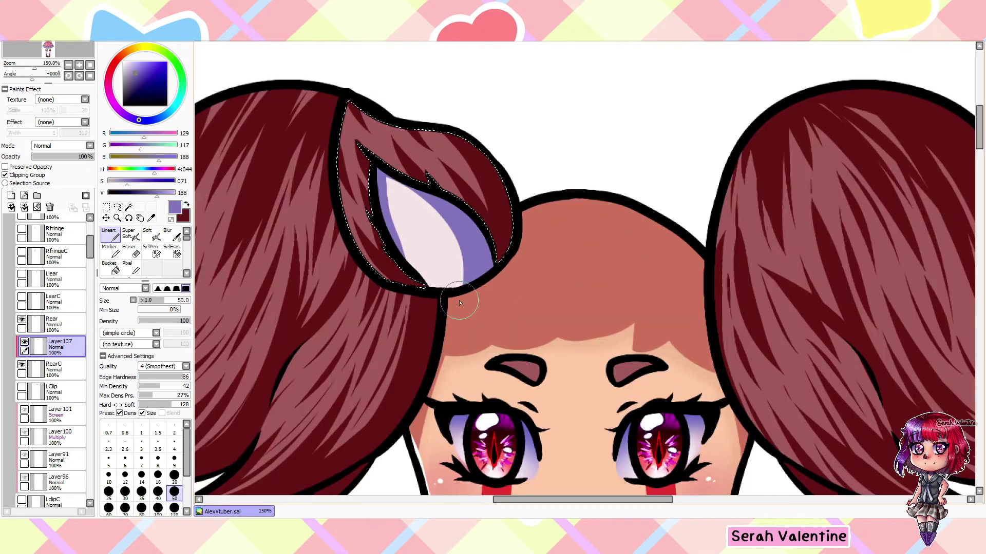
scroll(387, 333, "up", 1)
left_click_drag(388, 334, 341, 262)
scroll(342, 261, "down", 1)
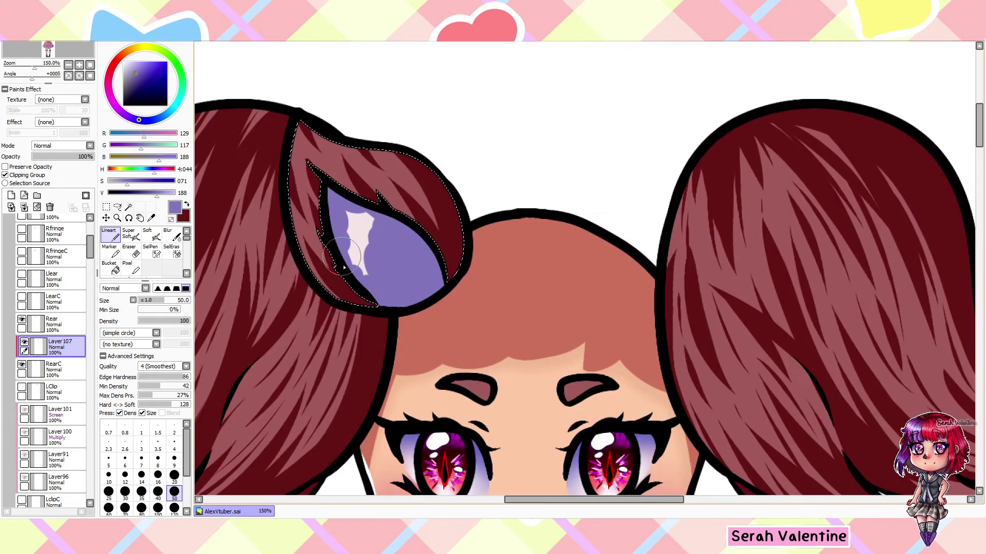
- Add clipped Layer108 above LearC, select that ear's outer fur, and paint dark red strands with the size 50 Lineart brush
scroll(331, 306, "down", 2)
scroll(472, 99, "up", 1)
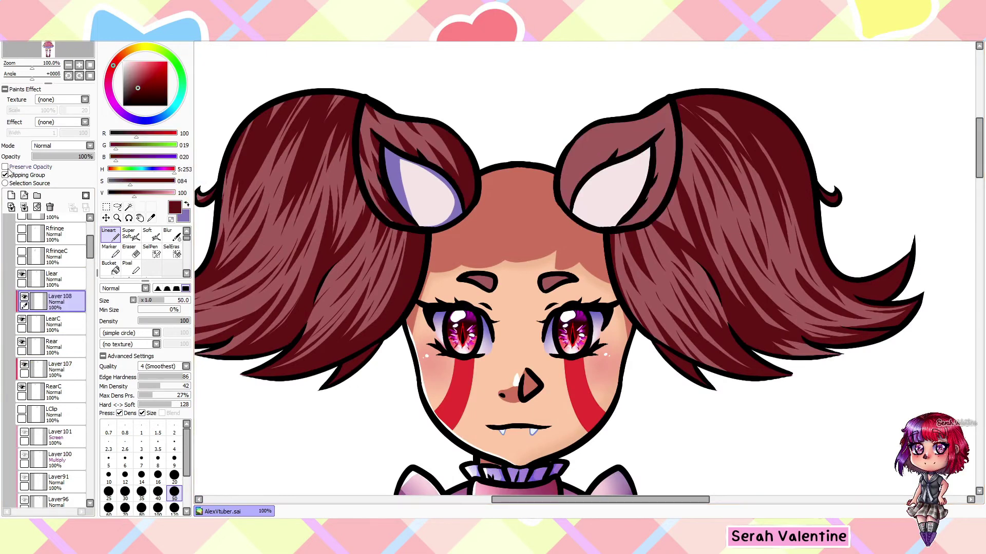
scroll(641, 170, "up", 1)
left_click(642, 190)
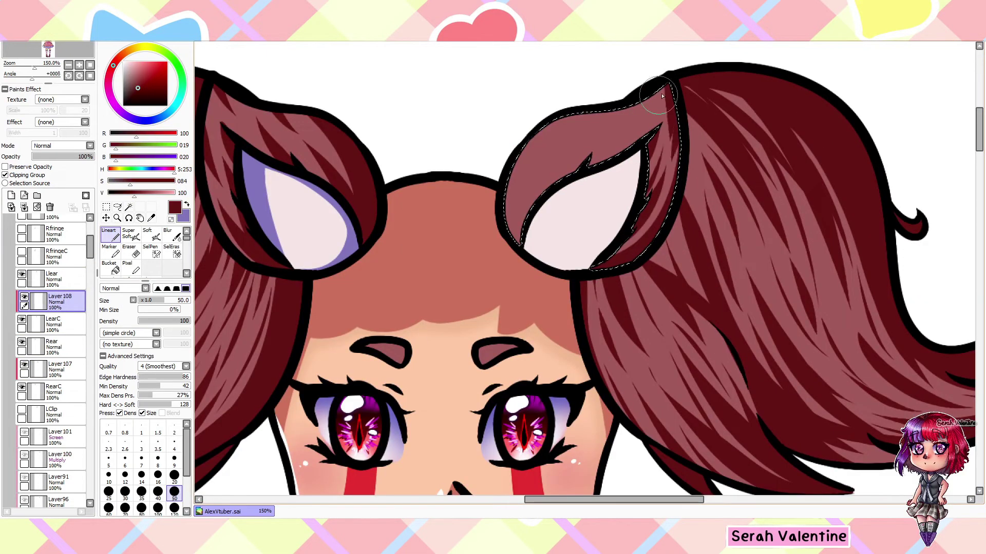
scroll(584, 105, "down", 3)
scroll(513, 231, "up", 3)
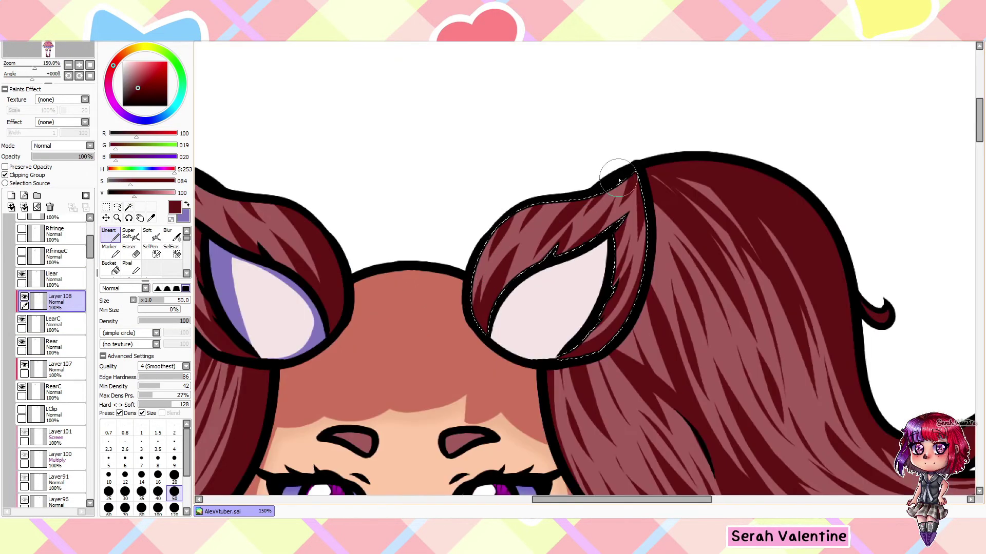
- Shade the inner edge of the LearC ear with purple (129, 117, 188) on Layer108
key("x")
left_click_drag(501, 329, 540, 261)
scroll(540, 261, "down", 6)
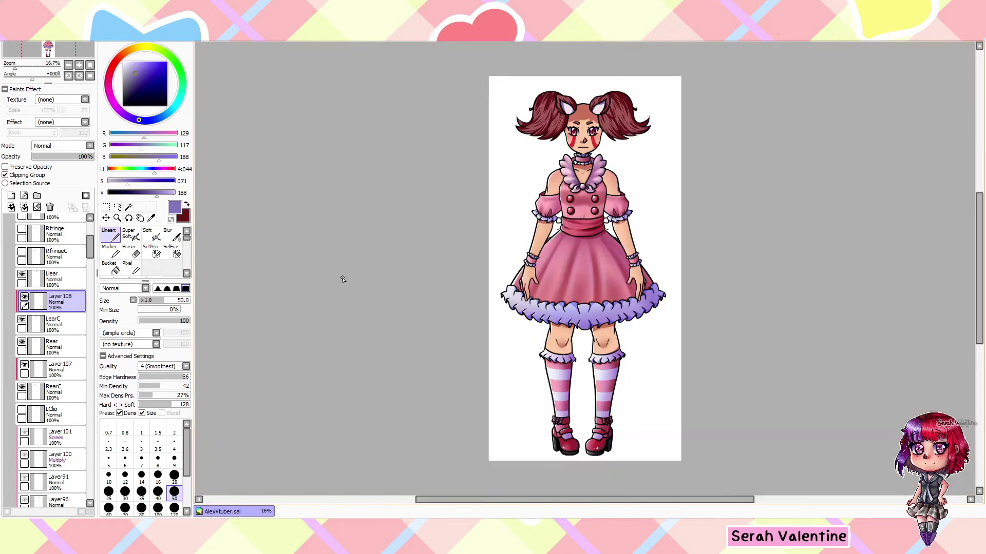
- Add clipped Layer109 above RfringeC and paint dark red strands down that side lock, using the Lineart brush at size 50 and 20
scroll(21, 302, "up", 3)
left_click(21, 302)
key("x")
scroll(528, 82, "up", 5)
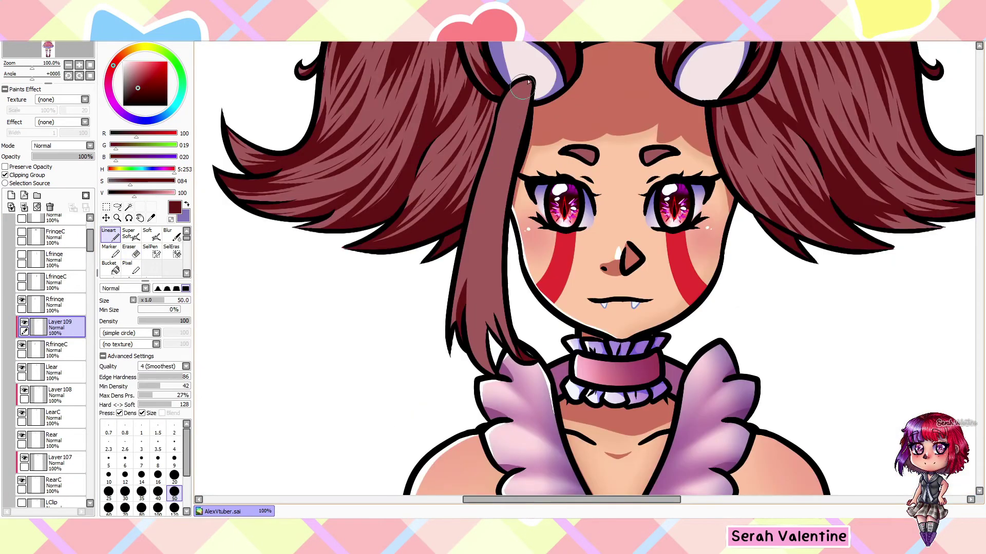
left_click_drag(526, 353, 488, 205)
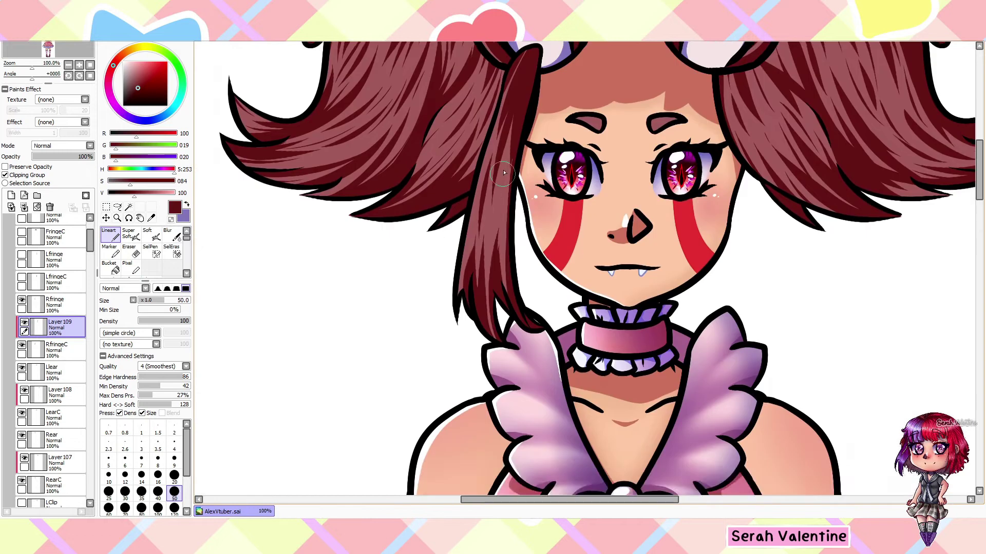
scroll(514, 257, "up", 2)
scroll(511, 341, "down", 4)
scroll(510, 341, "up", 4)
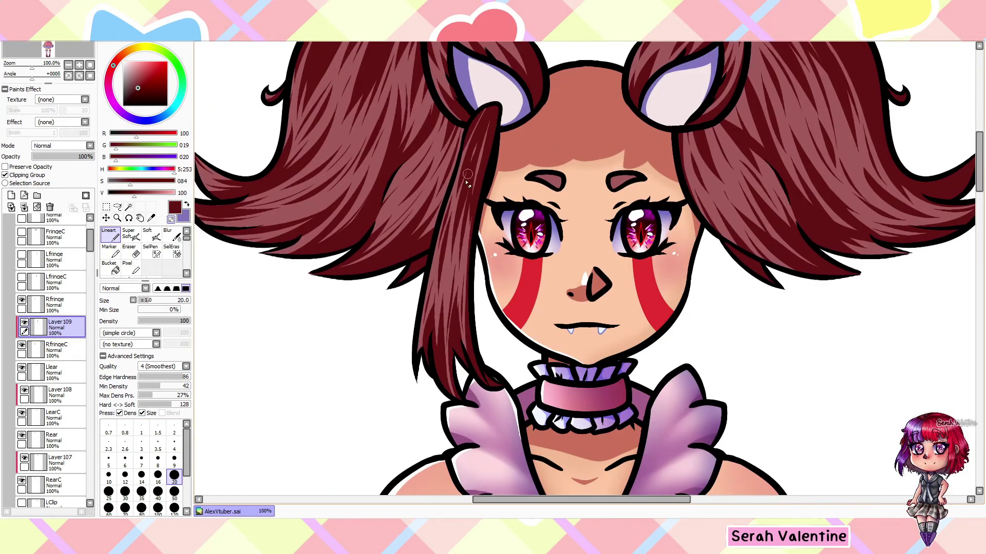
- Add clipped Layer110 above LfringeC and paint dark red strands down that side lock, using the Lineart brush at size 50 and 20
scroll(196, 182, "down", 4)
left_click(56, 277)
left_click(11, 195)
scroll(536, 93, "up", 4)
left_click(174, 492)
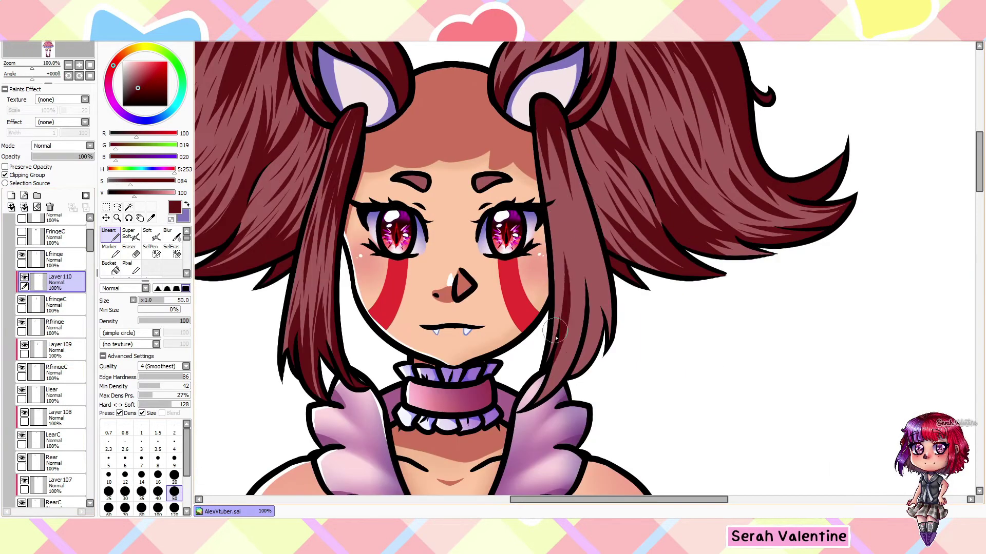
mouse_move(556, 338)
left_mouse_down()
mouse_move(594, 336)
mouse_move(573, 179)
left_mouse_up()
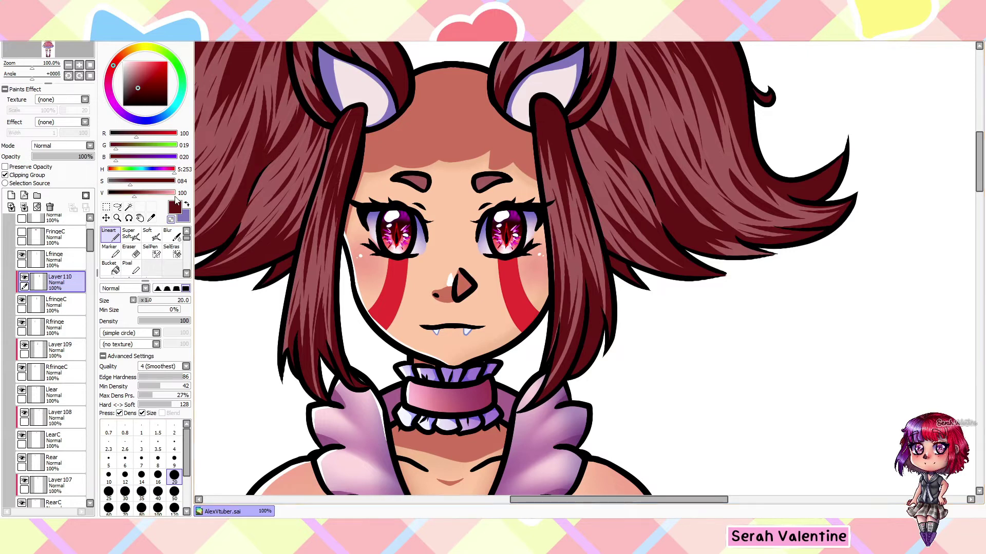
- Show the front fringe, add clipped Layer111 above FringeC, and block in dark red shadows along its parting lines with the Lineart brush
scroll(563, 354, "down", 4)
scroll(51, 359, "up", 2)
scroll(501, 118, "up", 4)
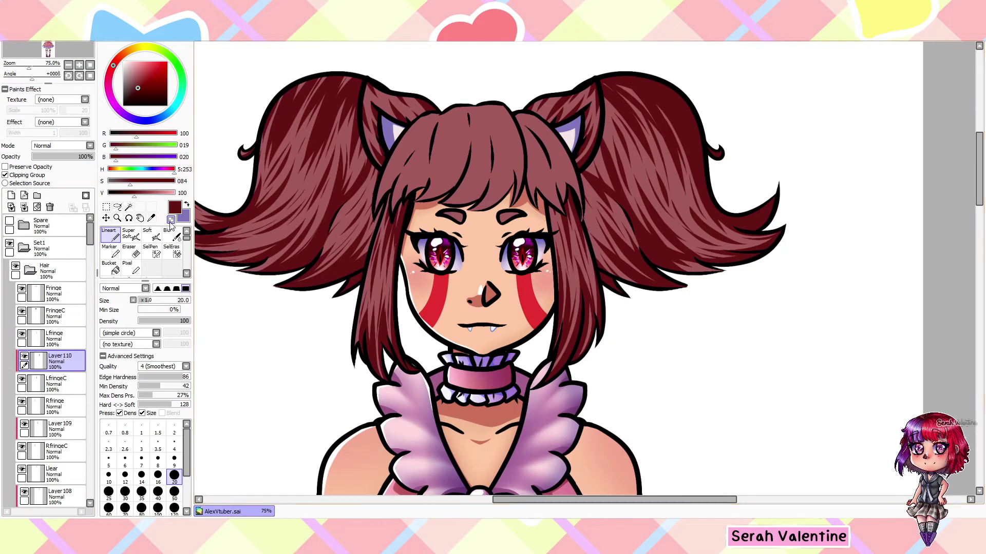
scroll(502, 118, "up", 1)
key("ctrl+shift+n")
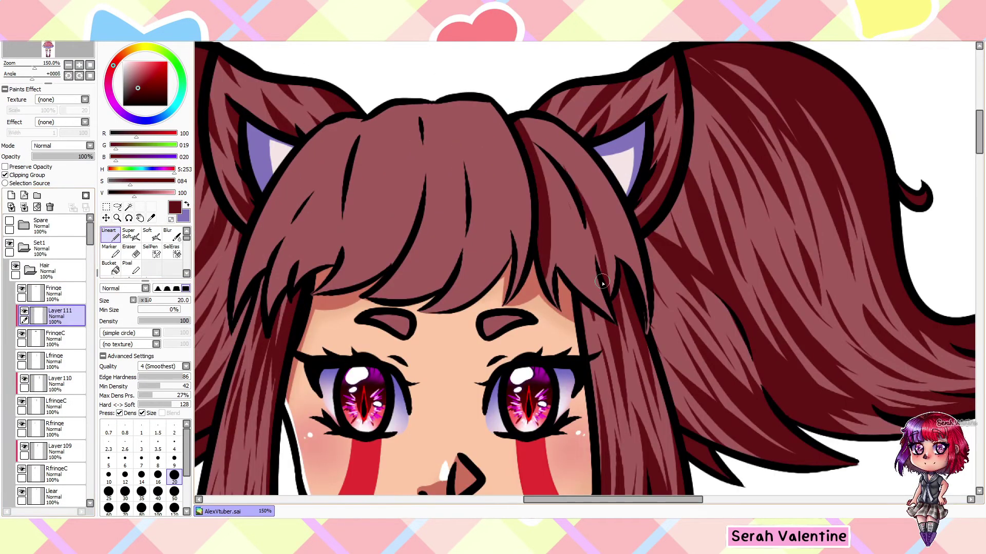
scroll(577, 198, "down", 1)
scroll(577, 197, "up", 1)
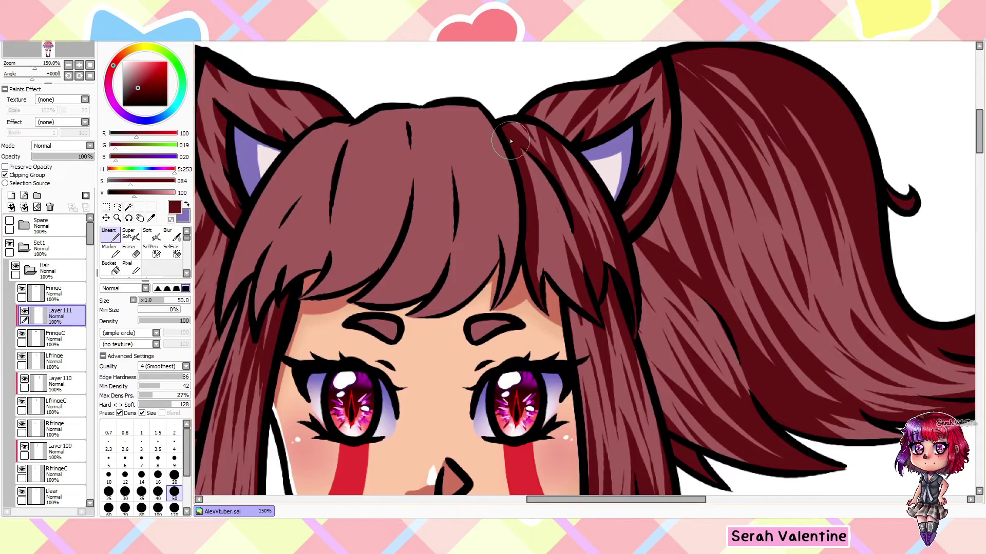
scroll(551, 249, "down", 1)
scroll(551, 249, "up", 1)
key("e")
key("b")
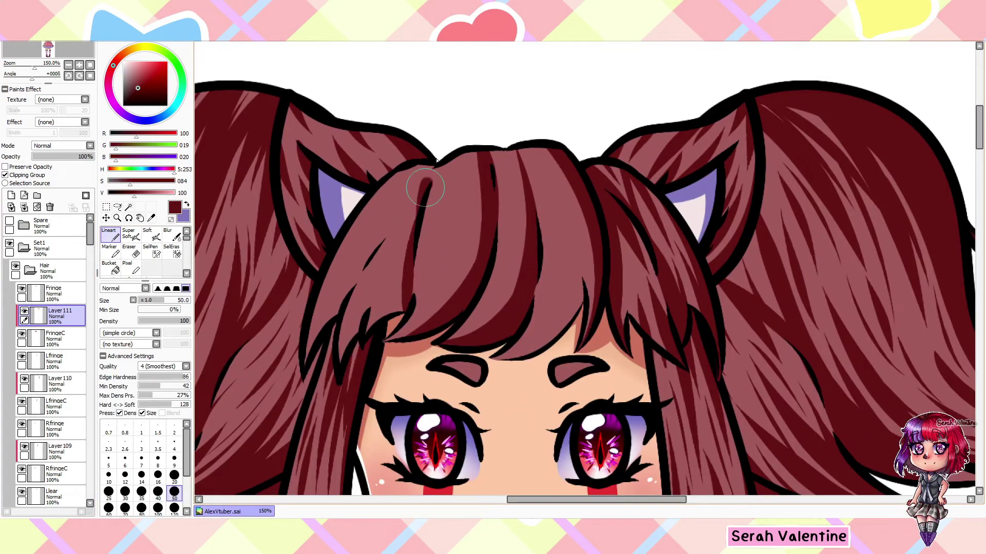
- Reduce the Lineart brush to size 20 and paint fine dark red strands across the whole front fringe
key("bracketleft")
key("bracketleft")
key("bracketleft")
key("bracketleft")
key("bracketleft")
left_click_drag(389, 352, 516, 154)
left_click_drag(565, 226, 493, 374)
scroll(536, 212, "down", 1)
scroll(536, 211, "up", 1)
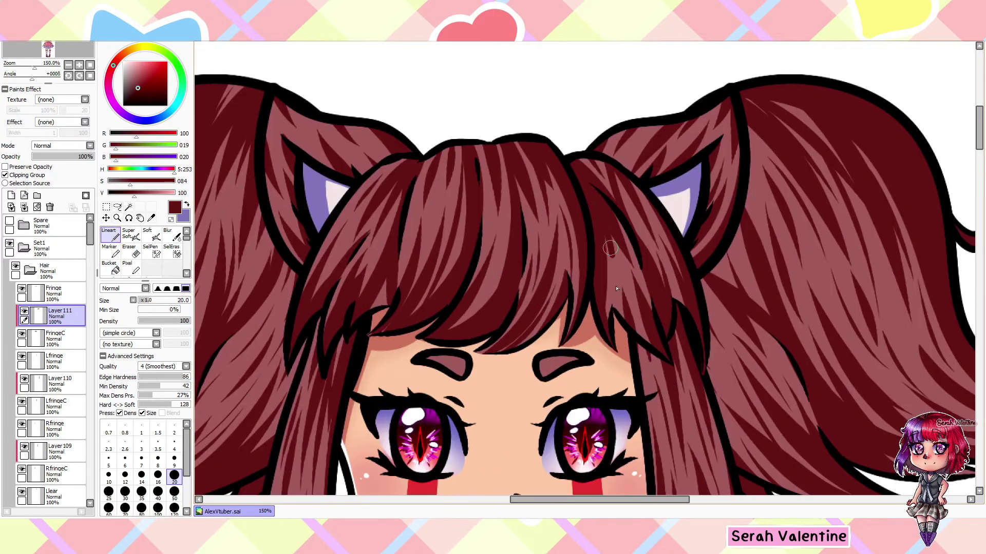
- Hide the limb, dress and collar layers and show the Tail and TailC layers
scroll(336, 251, "down", 6)
left_click_drag(92, 236, 90, 432)
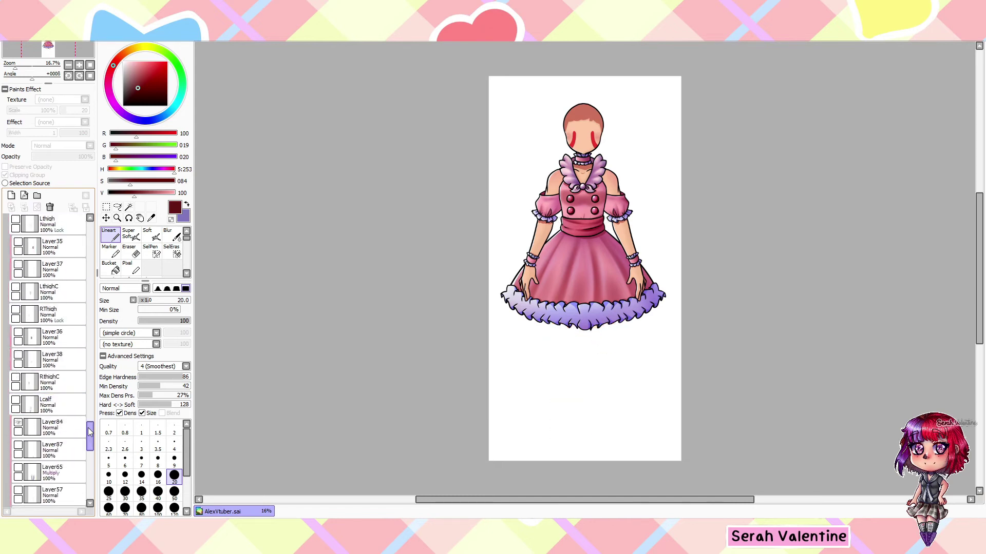
left_click(18, 422)
scroll(46, 360, "up", 3)
left_click(18, 359)
scroll(47, 359, "up", 3)
left_click(18, 359)
left_click(21, 405)
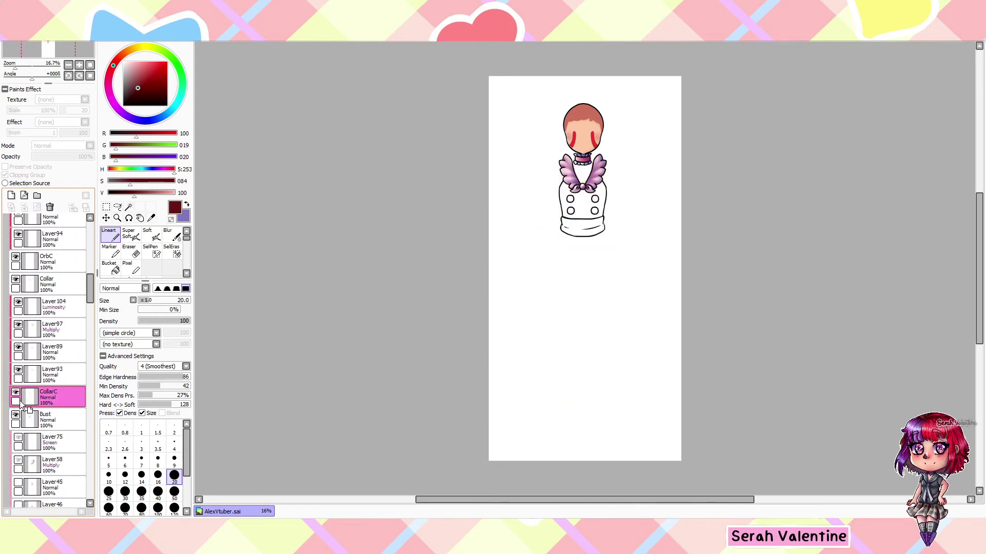
scroll(47, 411, "down", 5)
left_click(18, 470)
- Add clipped Layer112 above TailC and paint long dark red strands along the tail with the size 50 Lineart brush
left_click(52, 472)
scroll(637, 247, "up", 2)
left_click(174, 492)
scroll(681, 222, "up", 1)
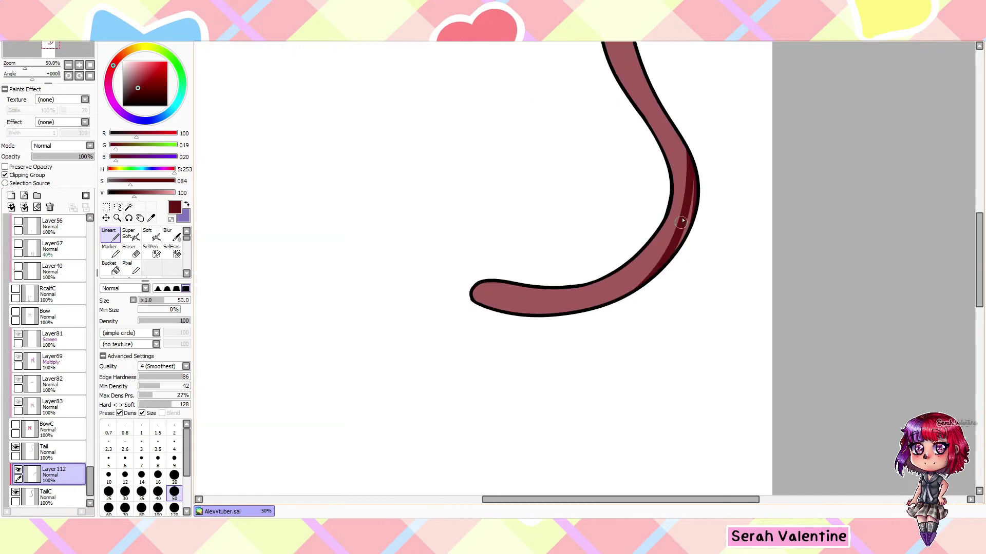
scroll(603, 284, "down", 2)
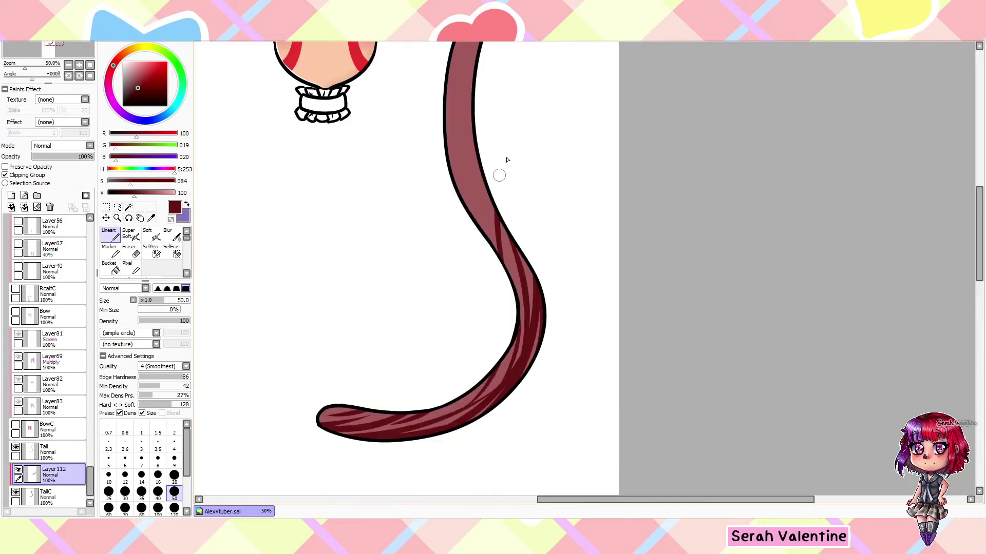
scroll(510, 228, "up", 5)
scroll(510, 228, "down", 4)
- Reduce the Lineart brush to size 20 and paint fine dark red strands between the larger ones along the tail
left_click(174, 475)
scroll(295, 314, "up", 5)
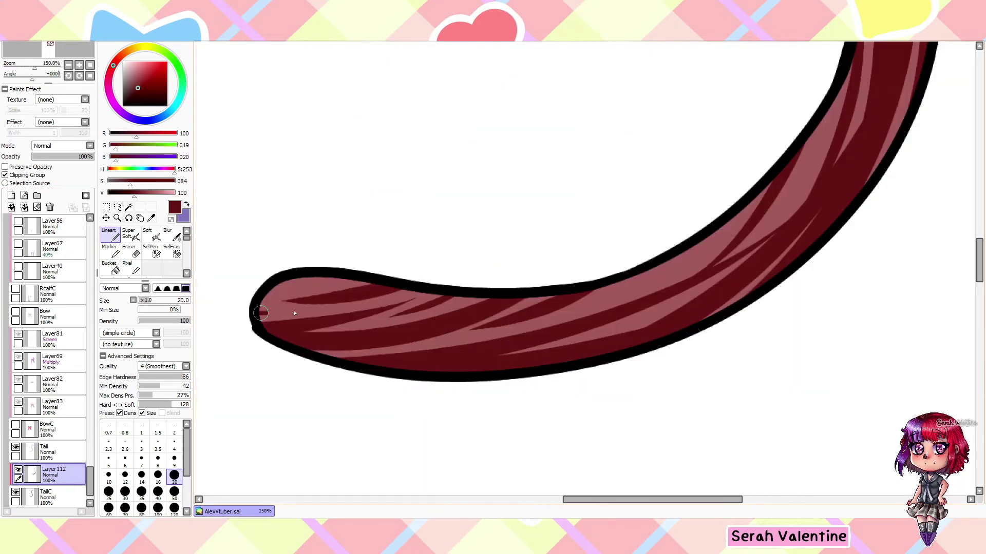
scroll(628, 294, "down", 2)
scroll(621, 231, "up", 8)
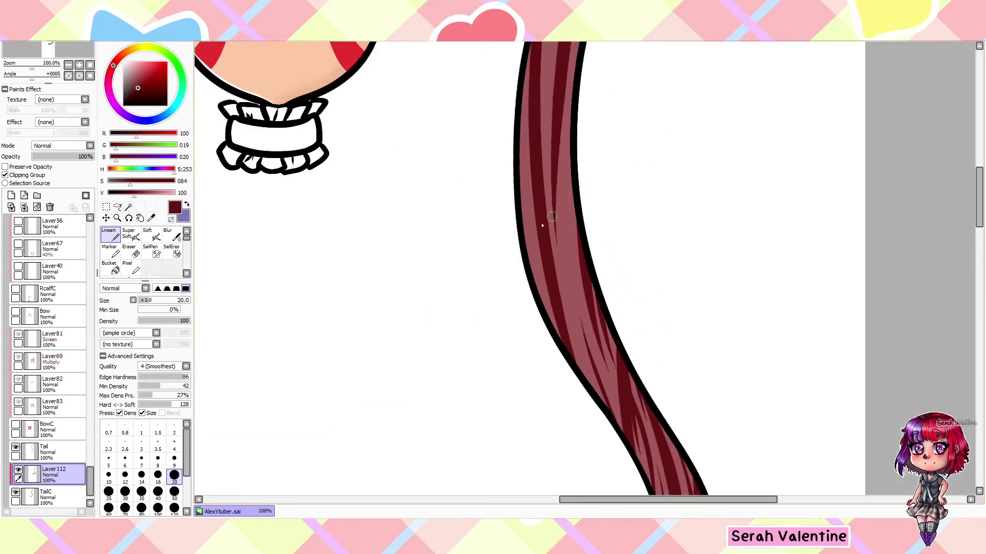
scroll(616, 192, "right", 4)
scroll(591, 198, "up", 3)
scroll(575, 201, "down", 5)
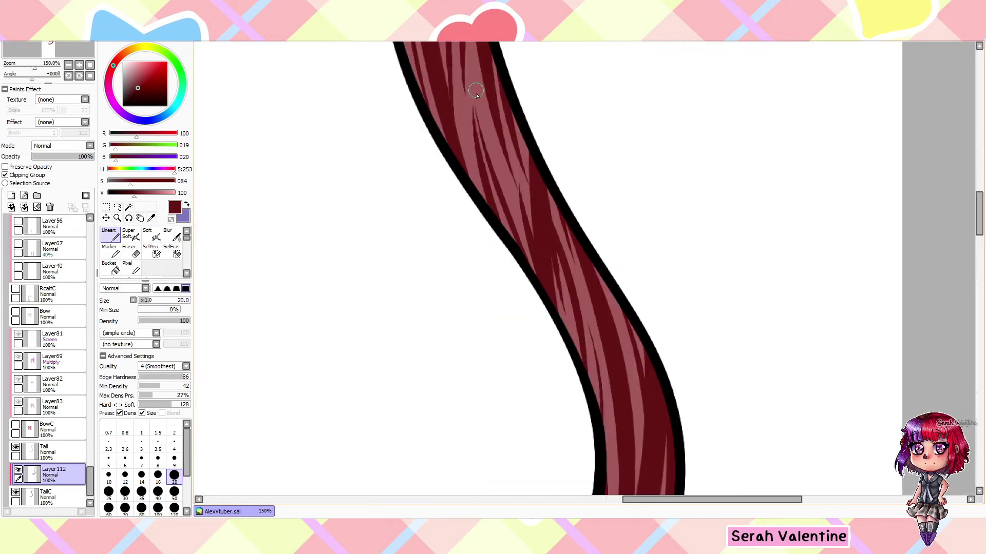
- Paint purple (129, 117, 188) strands on the tail's white tip with the size 20 Lineart brush
scroll(562, 204, "up", 5)
key("x")
scroll(562, 205, "up", 2)
left_click_drag(487, 262, 462, 334)
left_click_drag(534, 216, 508, 349)
left_click_drag(493, 206, 467, 270)
scroll(492, 307, "down", 6)
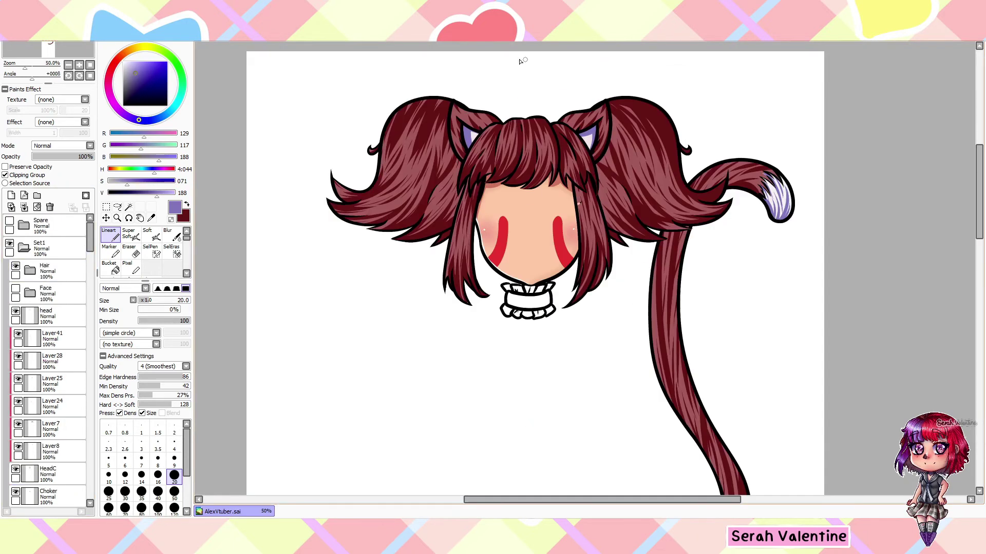
- Touch up the LhairC ponytail's lower tips over the tail in base colour (162, 91, 92) with the size 20 Lineart brush and Eraser
scroll(585, 267, "up", 3)
left_click_drag(90, 225, 88, 252)
scroll(51, 308, "up", 5)
left_click(109, 234)
scroll(478, 255, "down", 2)
left_click(56, 360)
scroll(477, 255, "up", 4)
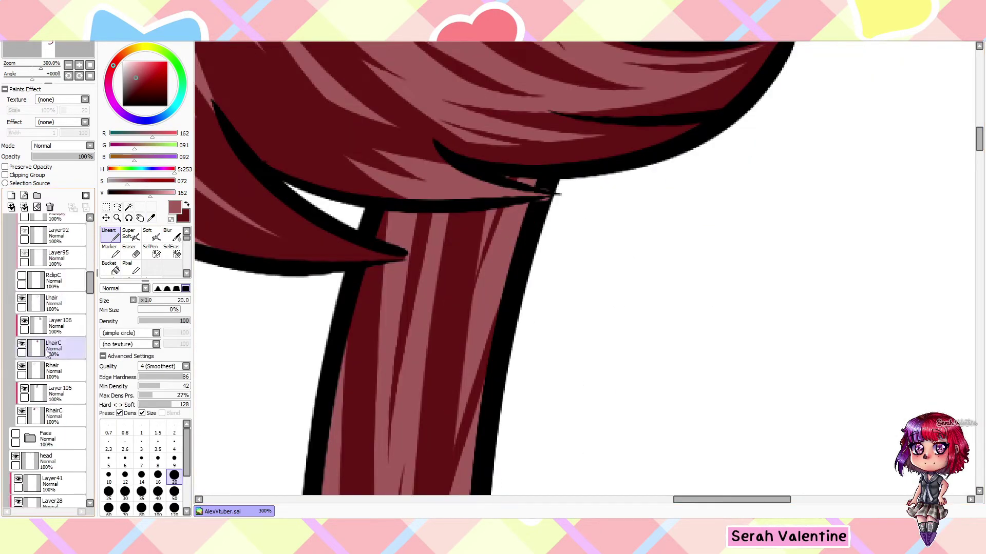
key("e")
scroll(521, 508, "down", 4)
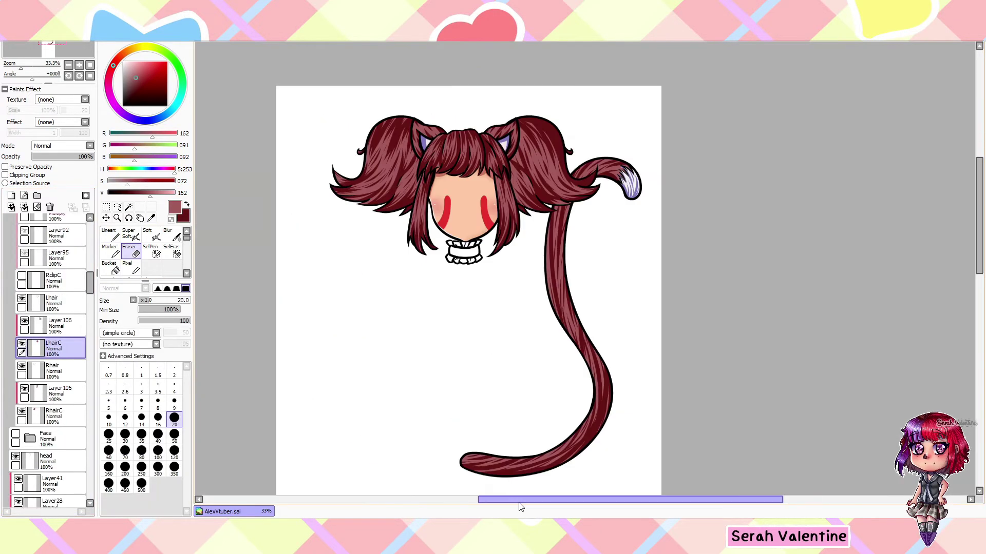
scroll(51, 308, "up", 5)
scroll(51, 308, "down", 5)
- Add clipped Layer113 above Layer105 and block in a deeper shadow (60, 0, 0) along the RhairC ponytail's inner edge with the size 50 Lineart brush
left_click(60, 390)
left_click(11, 195)
left_click(23, 175)
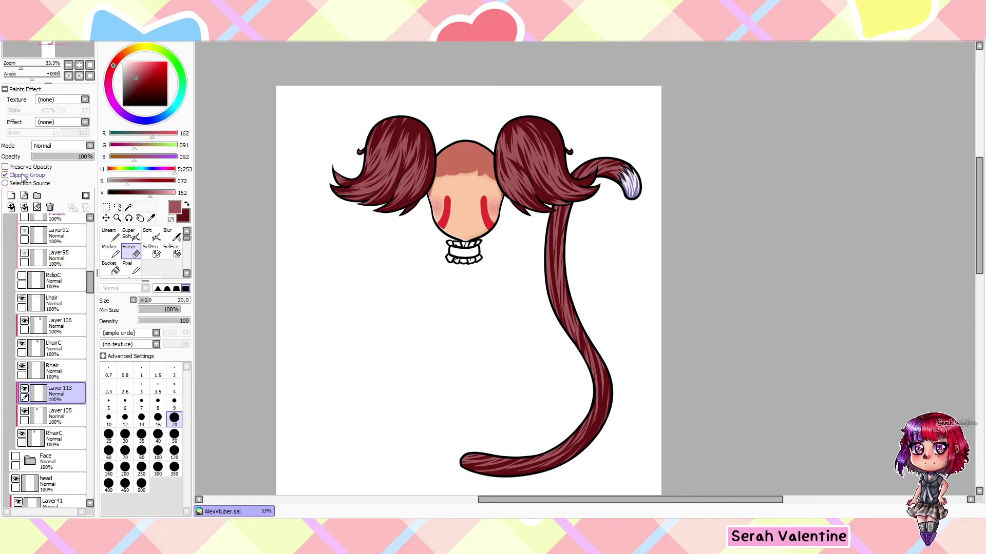
key("n")
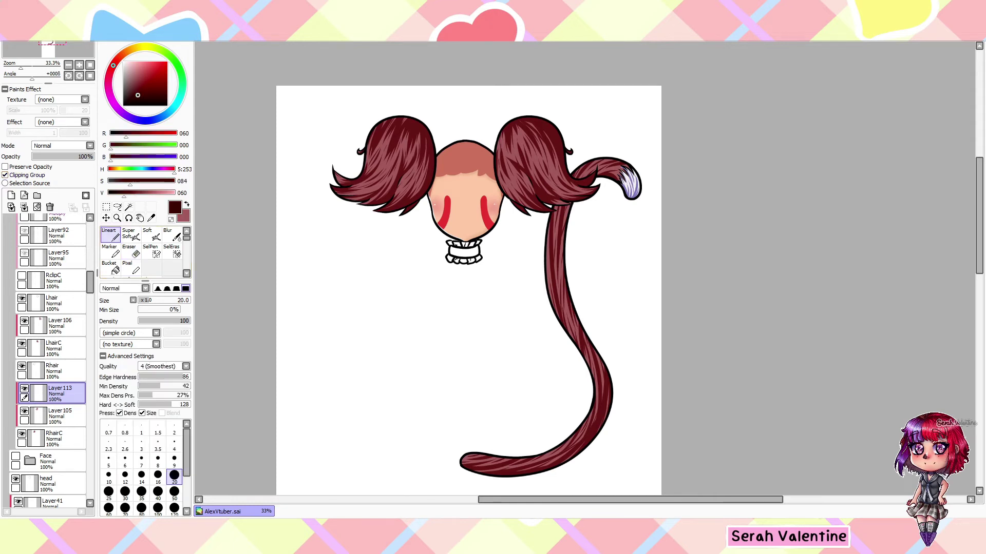
scroll(545, 113, "up", 3)
left_click(519, 497)
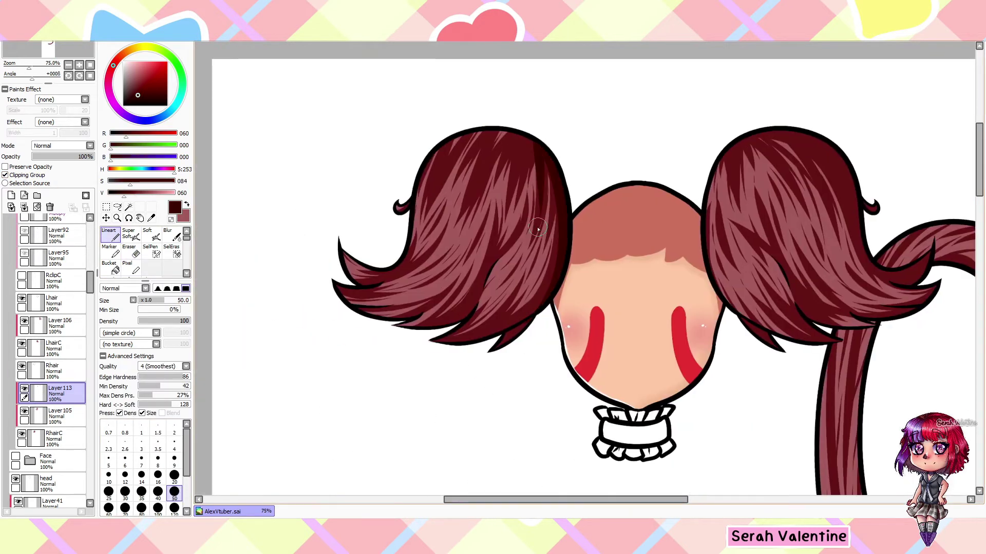
- Reduce the Lineart brush to size 20 and add fine (60, 0, 0) strands along the RhairC ponytail's inner side, lock divisions and lower tips
scroll(570, 149, "up", 3)
scroll(524, 256, "down", 3)
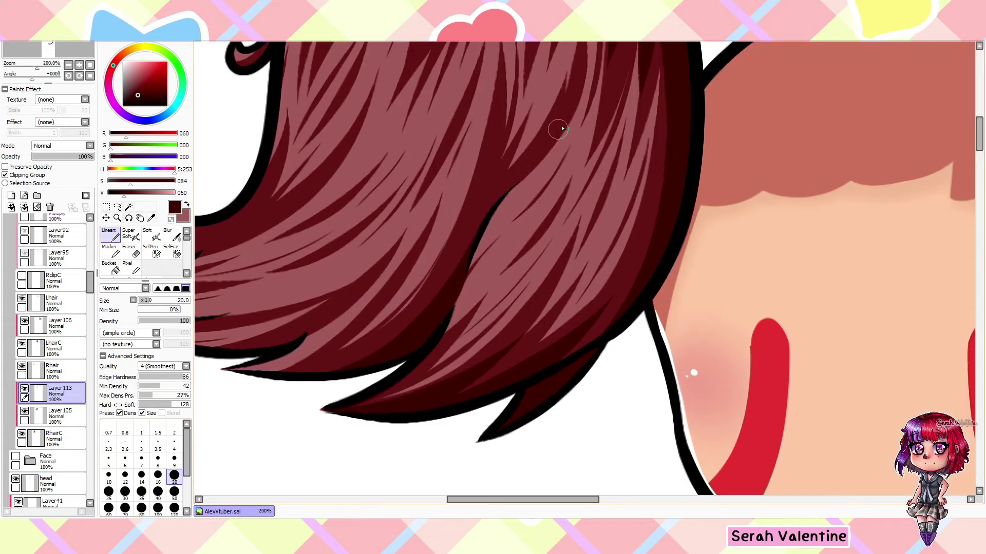
scroll(395, 355, "up", 3)
scroll(524, 159, "down", 3)
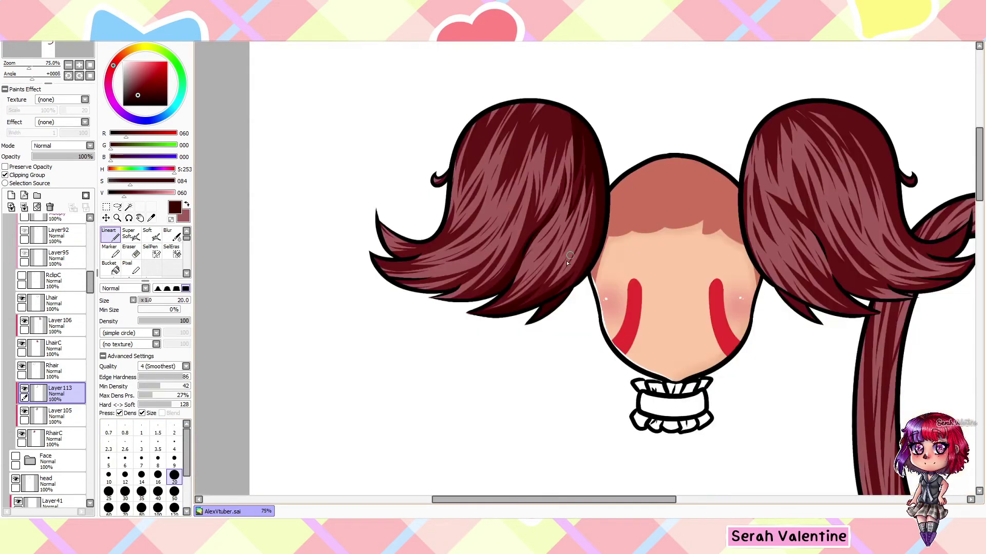
scroll(524, 308, "up", 3)
scroll(446, 348, "down", 3)
scroll(436, 355, "up", 3)
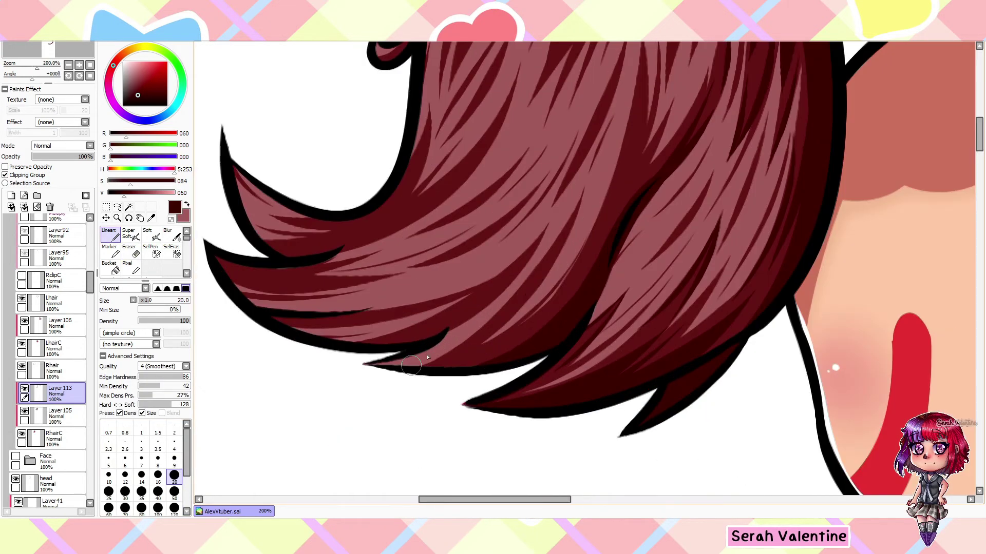
scroll(604, 191, "down", 3)
scroll(603, 191, "up", 3)
scroll(535, 374, "down", 3)
scroll(549, 243, "up", 3)
scroll(549, 242, "down", 3)
scroll(519, 282, "up", 3)
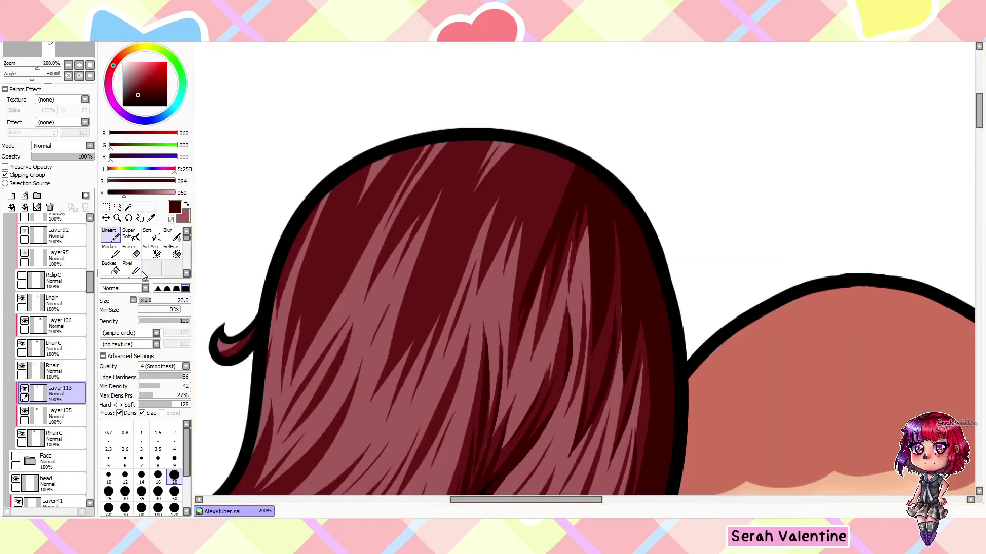
- Paint (60, 0, 0) strands across the RhairC ponytail's crown, outer edge and curled outer tips on Layer113 with the size 20 Lineart brush
scroll(519, 280, "down", 1)
scroll(519, 280, "up", 1)
scroll(546, 160, "down", 1)
scroll(361, 411, "down", 1)
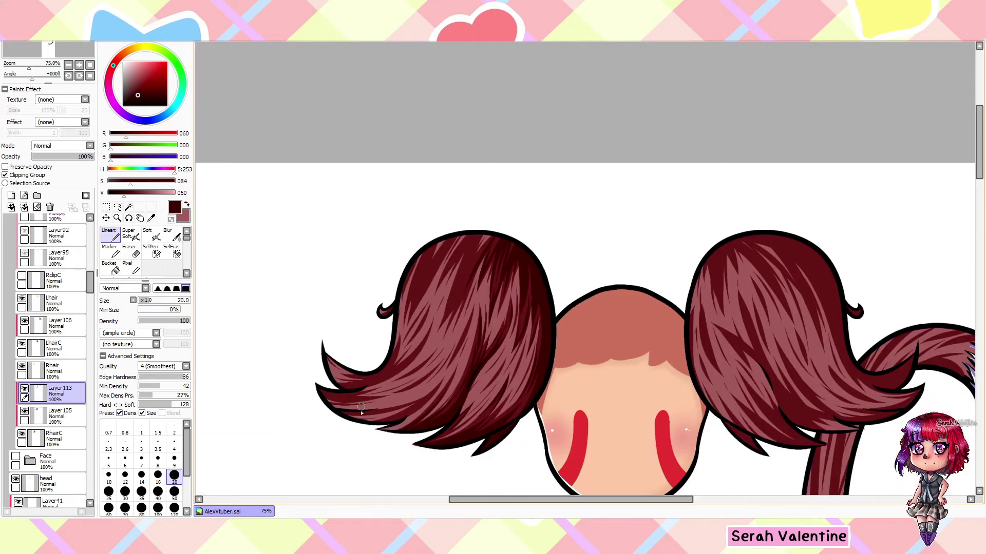
scroll(361, 410, "up", 3)
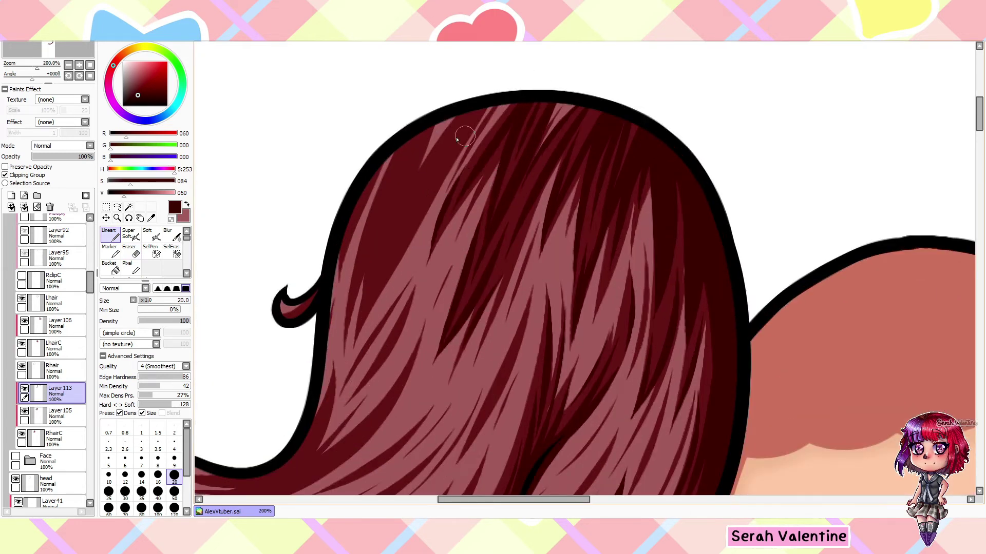
scroll(361, 307, "down", 1)
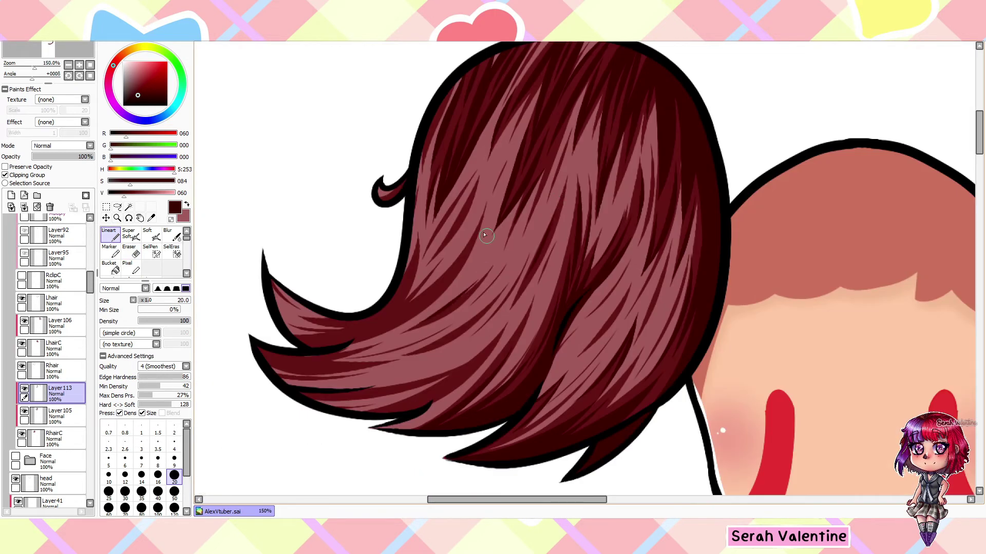
scroll(622, 258, "up", 1)
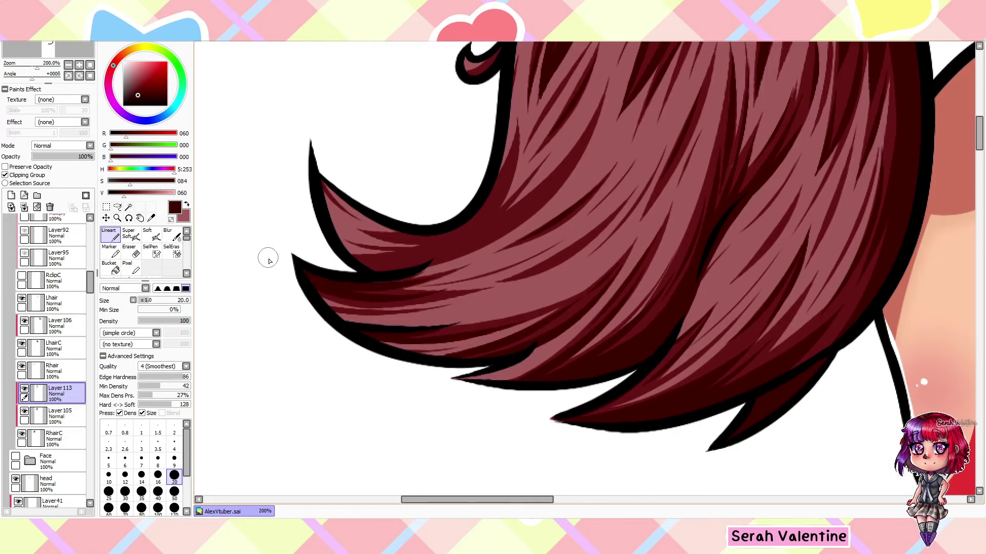
scroll(480, 228, "down", 3)
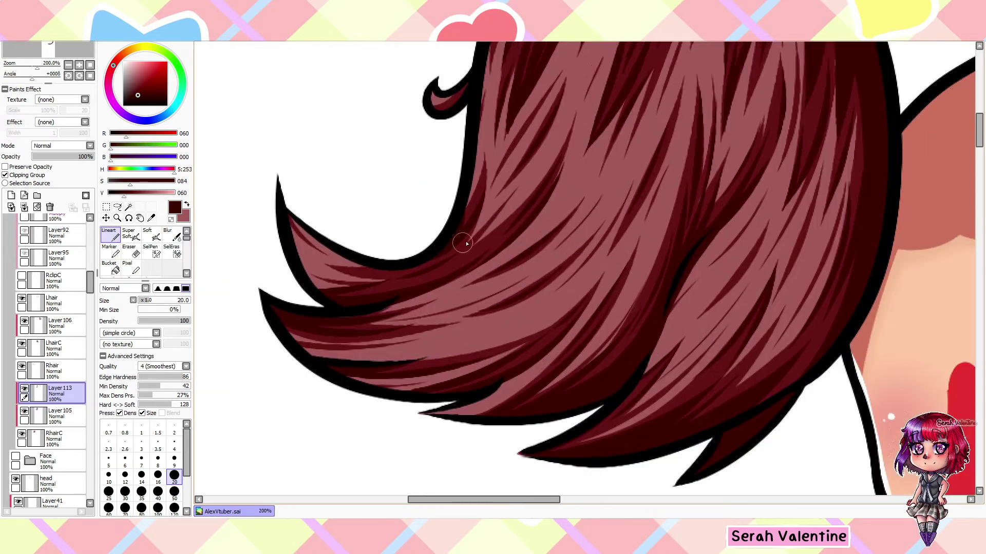
- Add clipped Layer114 above Layer106 and paint (60, 0, 0) strands on the LhairC ponytail's inner locks, lock division and lower inner tips
left_click_drag(454, 501, 554, 501)
key("ctrl+shift+n")
scroll(493, 331, "up", 3)
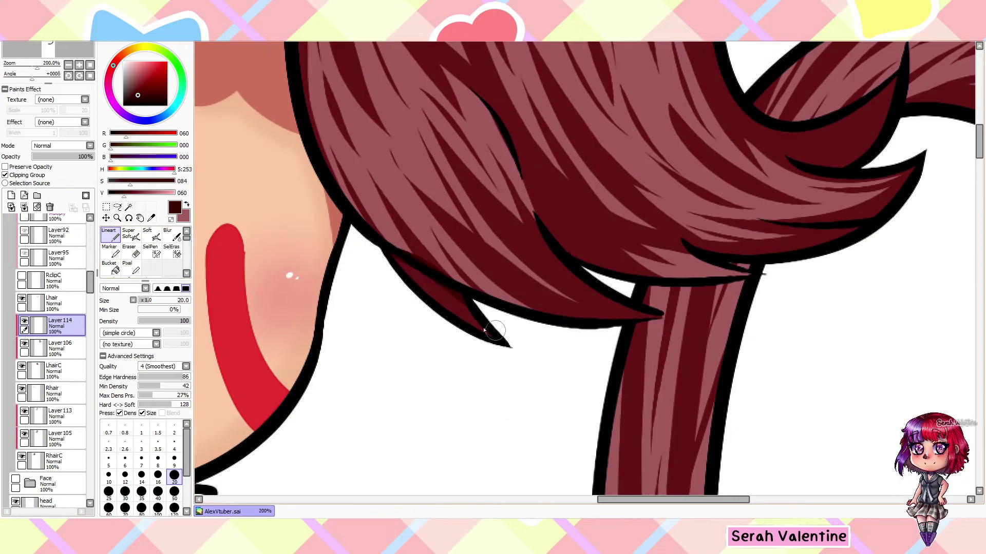
scroll(673, 325, "up", 1)
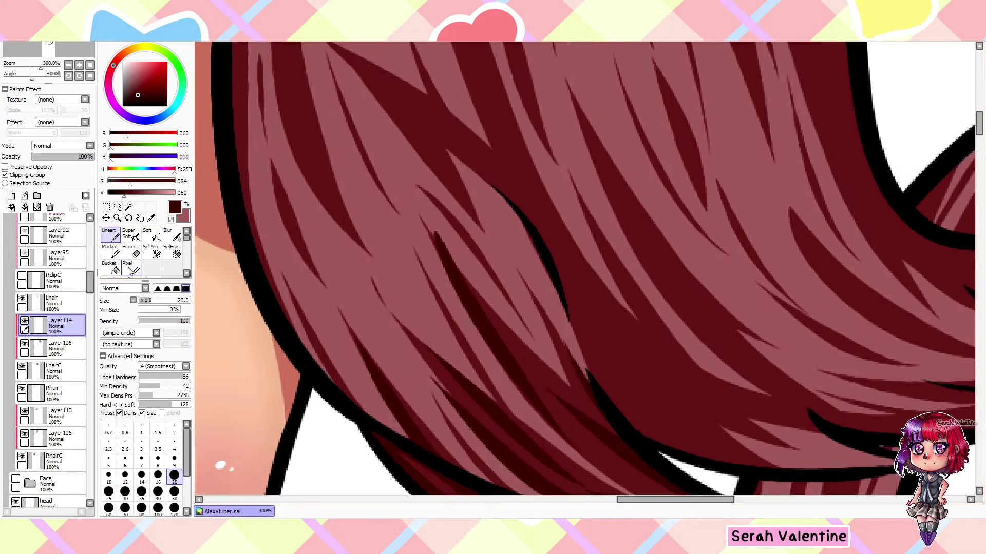
scroll(376, 168, "down", 2)
scroll(445, 243, "up", 3)
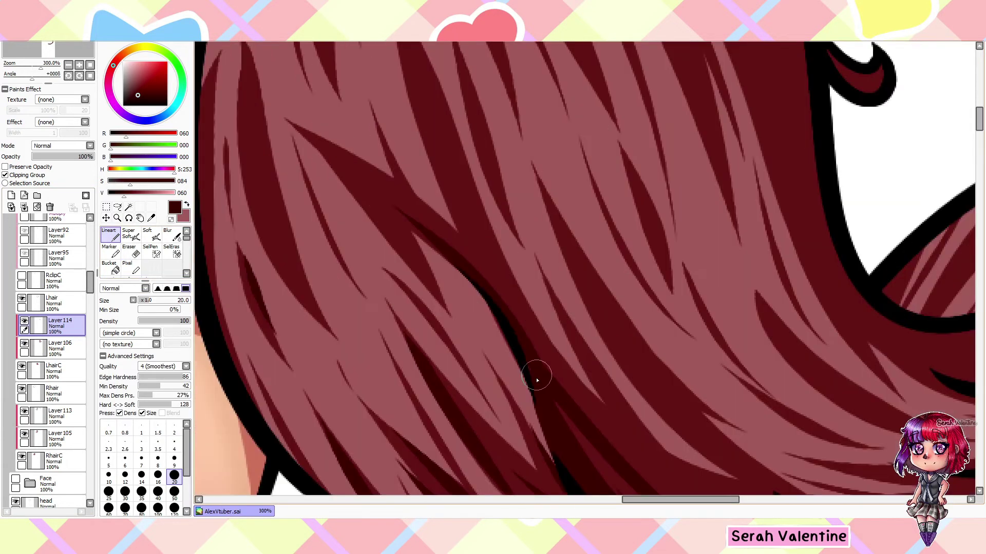
scroll(433, 352, "down", 2)
scroll(277, 207, "down", 3)
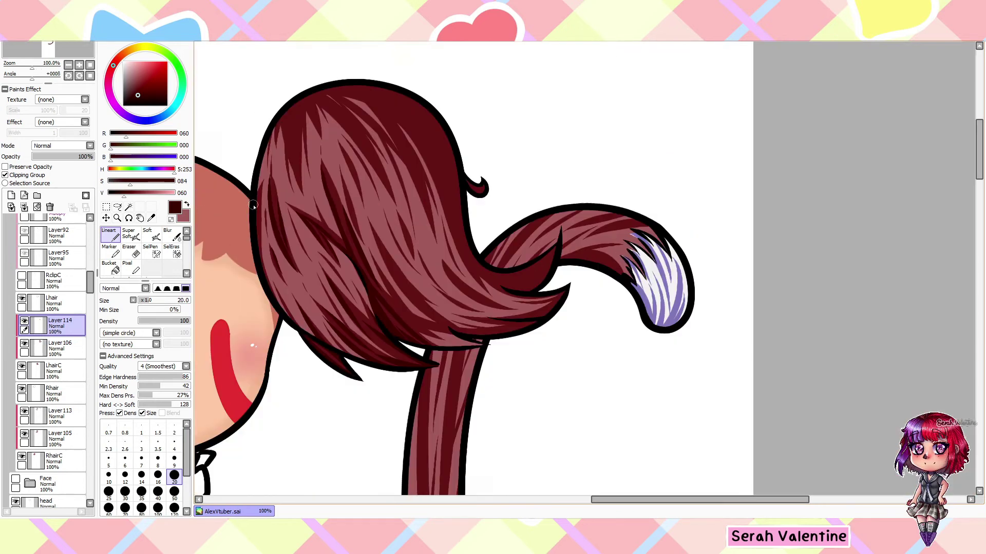
- Paint (60, 0, 0) shadow strands on the LhairC ponytail's outer tips overlapping the tail and along its outer edge
scroll(440, 396, "up", 3)
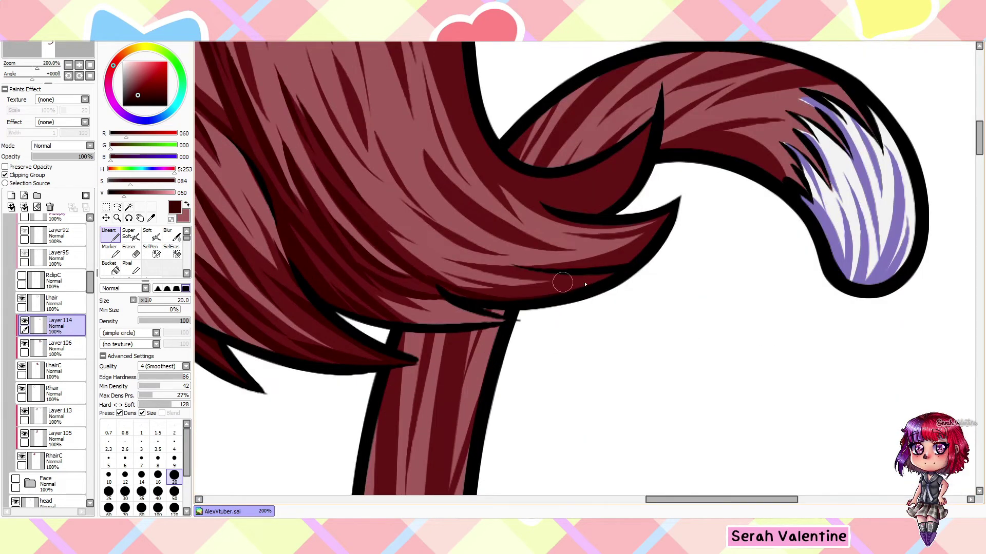
scroll(585, 285, "down", 1)
scroll(522, 256, "up", 1)
scroll(643, 170, "down", 2)
scroll(281, 220, "up", 2)
scroll(237, 172, "down", 2)
scroll(446, 201, "up", 1)
left_click_drag(382, 92, 437, 199)
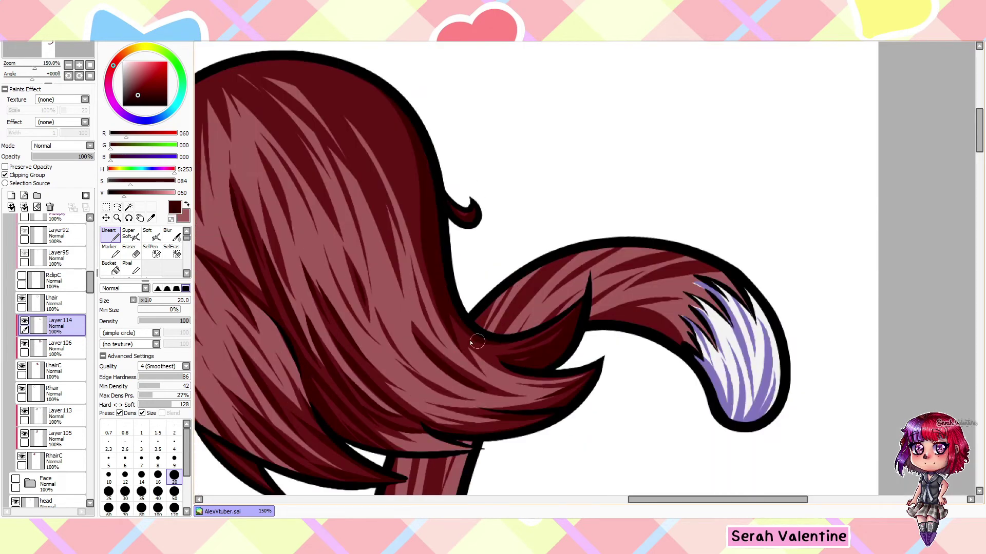
- Add fine (60, 0, 0) strands over the LhairC ponytail's crown and down its upper locks
scroll(367, 140, "down", 1)
scroll(516, 340, "up", 1)
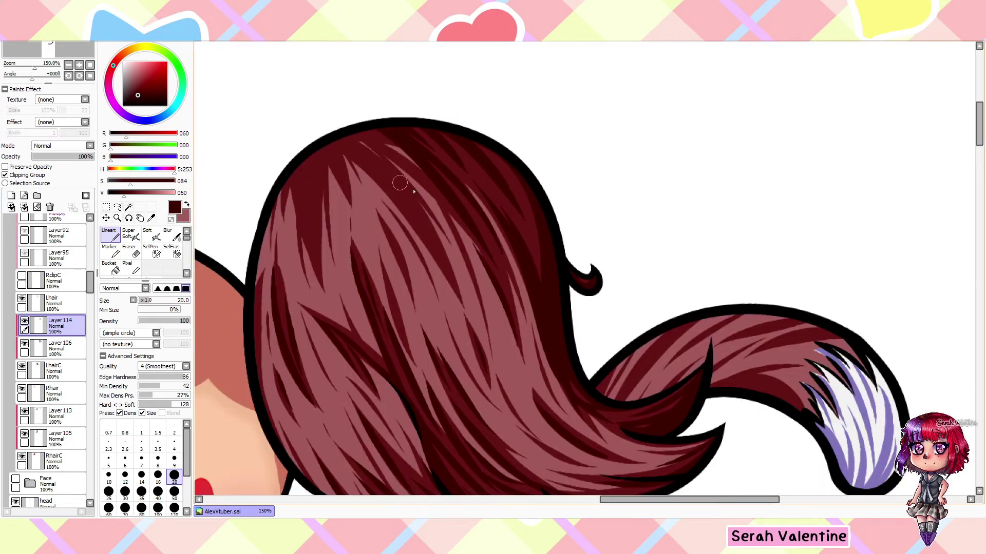
scroll(347, 123, "up", 2)
scroll(400, 144, "down", 3)
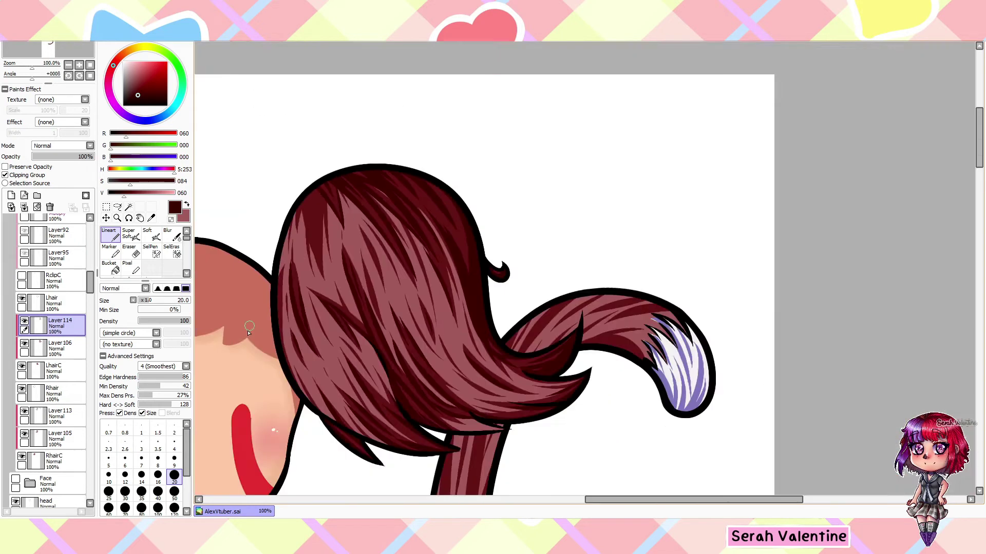
scroll(470, 147, "up", 2)
scroll(357, 166, "down", 7)
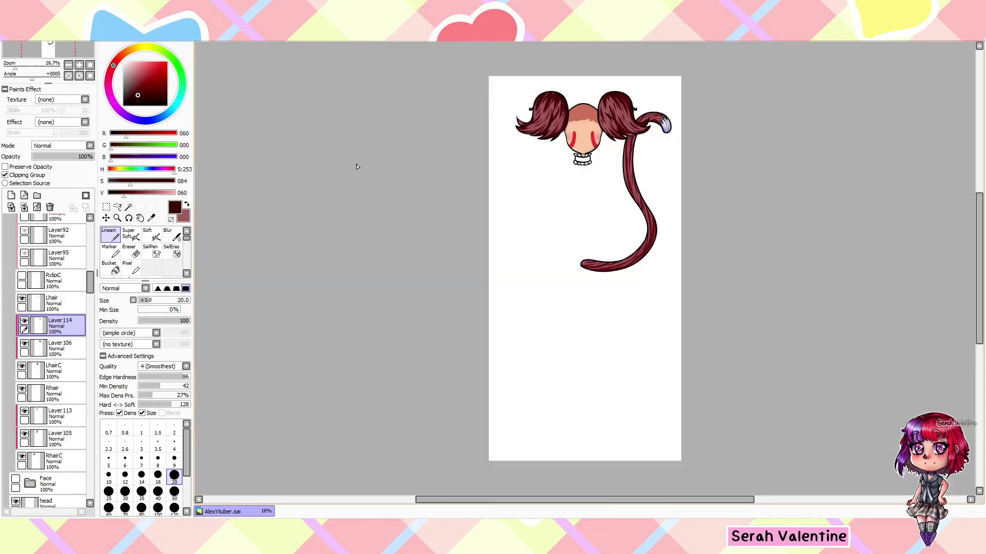
- Shade the Rear cat ear on new clipped Layer115 above Layer107 with selection-masked (60, 0, 0) fur strands and a (72, 61, 132) inner-ear shadow
scroll(51, 308, "up", 3)
left_click(60, 289)
left_click(150, 251)
scroll(338, 149, "up", 7)
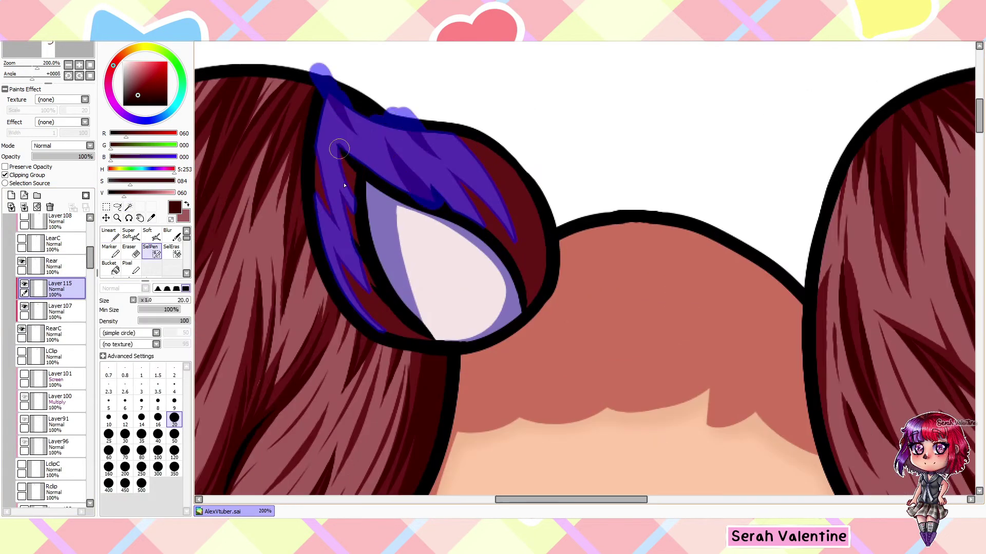
key("n")
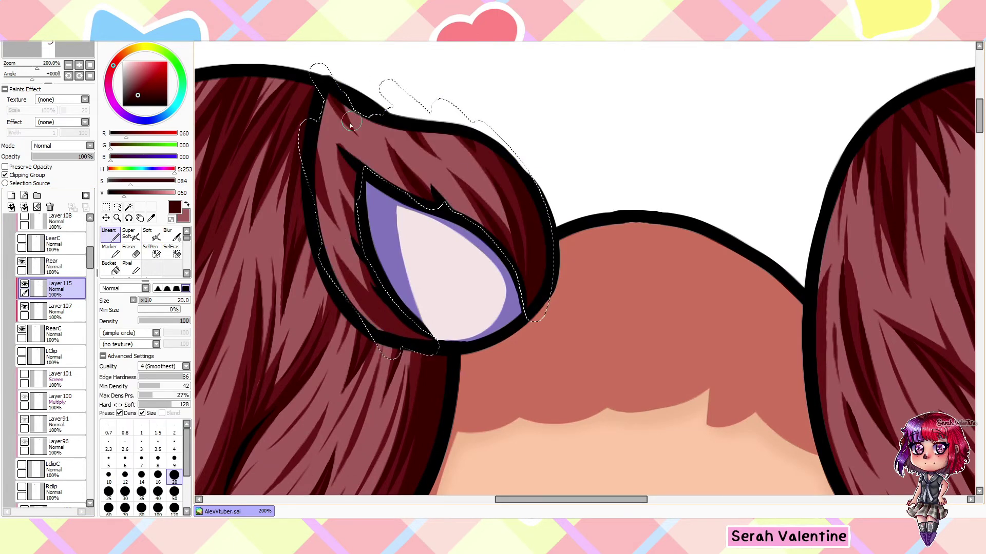
left_click(446, 339, "alt")
mouse_move(363, 177)
left_mouse_down()
mouse_move(378, 289)
mouse_move(479, 339)
mouse_move(454, 344)
mouse_move(505, 313)
left_mouse_up()
- Shade the Lear cat ear on new clipped Layer116 above Layer108 with selection-masked (60, 0, 0) fur strands and a (72, 61, 132) inner-ear shadow
scroll(504, 314, "down", 1)
scroll(496, 323, "down", 3)
left_click(11, 196)
key("n")
scroll(616, 205, "up", 3)
mouse_move(718, 77)
left_mouse_down()
mouse_move(657, 308)
mouse_move(571, 212)
mouse_move(513, 308)
left_mouse_up()
key("n")
key("x")
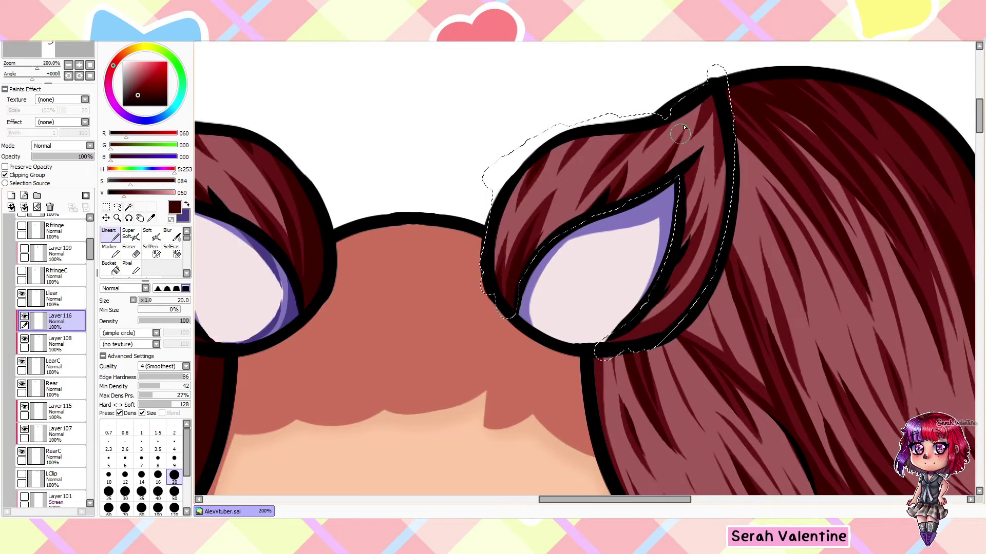
left_click_drag(701, 238, 688, 278)
key("x")
left_click_drag(669, 192, 534, 255)
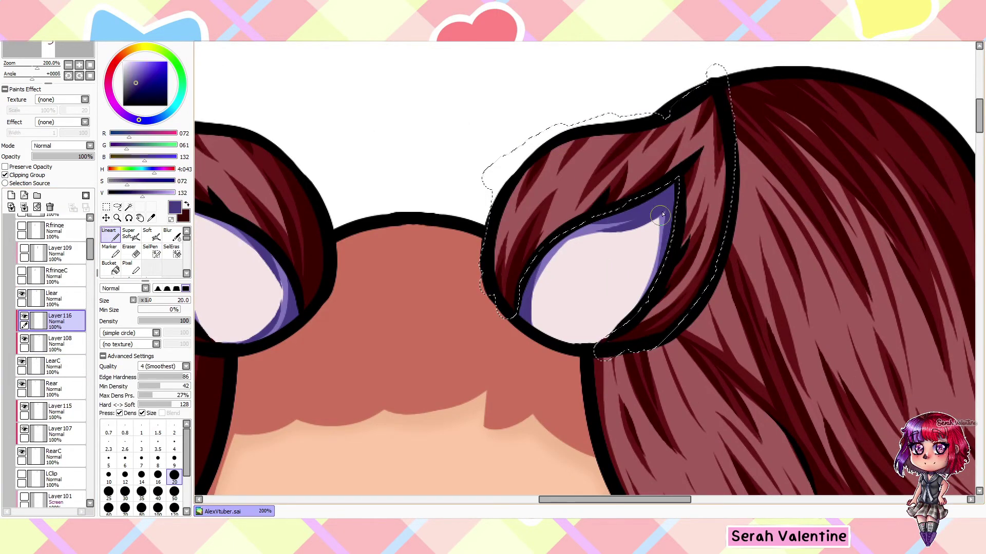
scroll(662, 215, "down", 5)
- Add clipped Layer117 above Layer109 and paint (60, 0, 0) strands along the Rfringe side lock from its root to its tips
left_click(39, 251)
left_click(11, 195)
key("x")
scroll(575, 231, "up", 4)
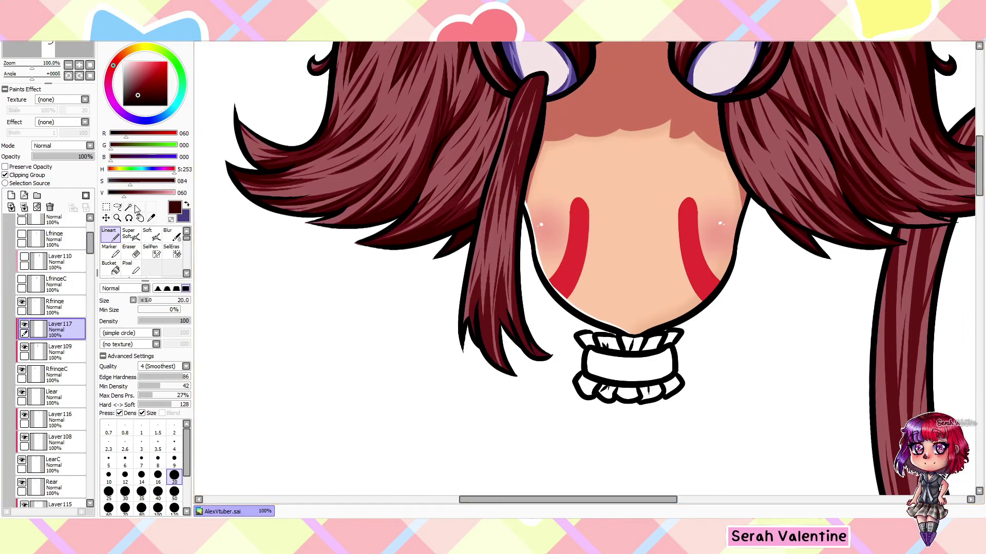
scroll(513, 308, "up", 3)
mouse_move(523, 328)
left_mouse_down()
mouse_move(527, 340)
mouse_move(487, 359)
left_mouse_up()
scroll(362, 186, "down", 3)
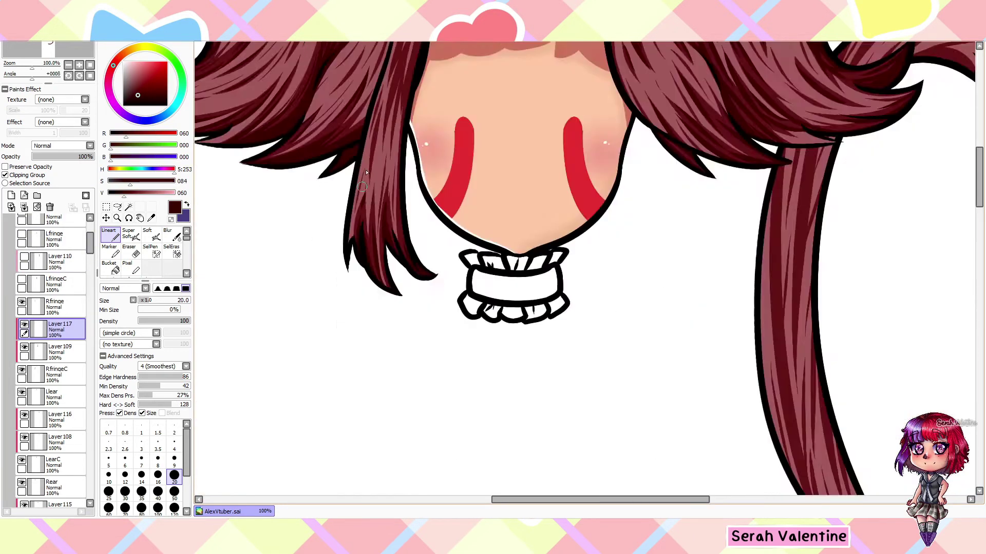
scroll(367, 173, "up", 2)
scroll(352, 183, "up", 2)
scroll(359, 205, "down", 4)
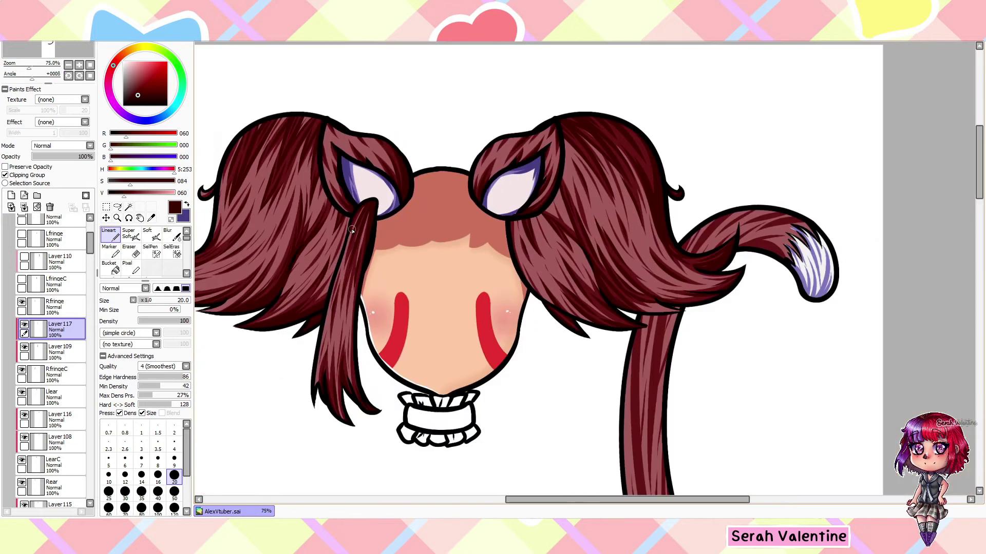
- Add clipped Layer118 above Layer110 and paint (60, 0, 0) strands along the Lfringe side lock and its lower tips
left_click(56, 262)
left_click(11, 195)
scroll(607, 279, "up", 4)
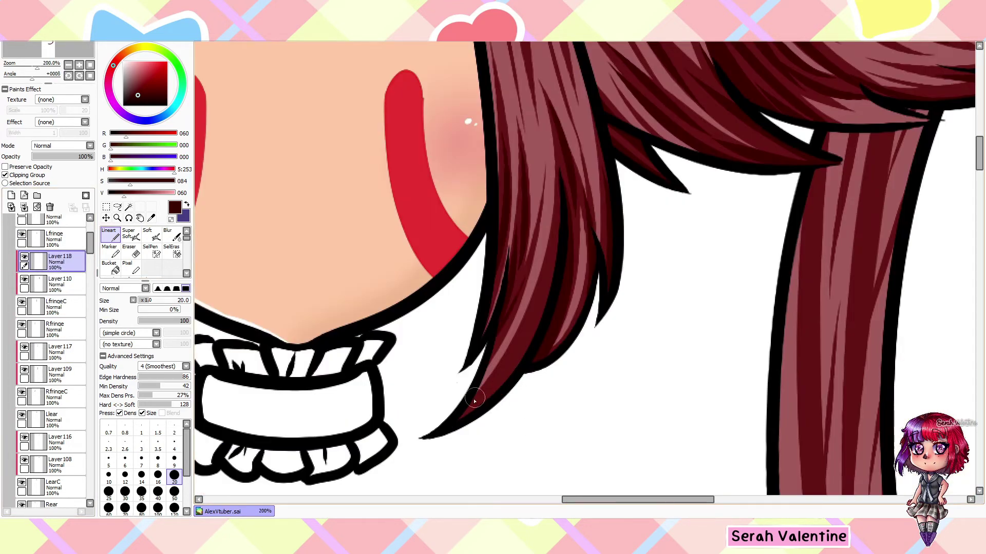
scroll(530, 308, "down", 1)
left_click_drag(489, 111, 498, 172)
scroll(489, 111, "down", 2)
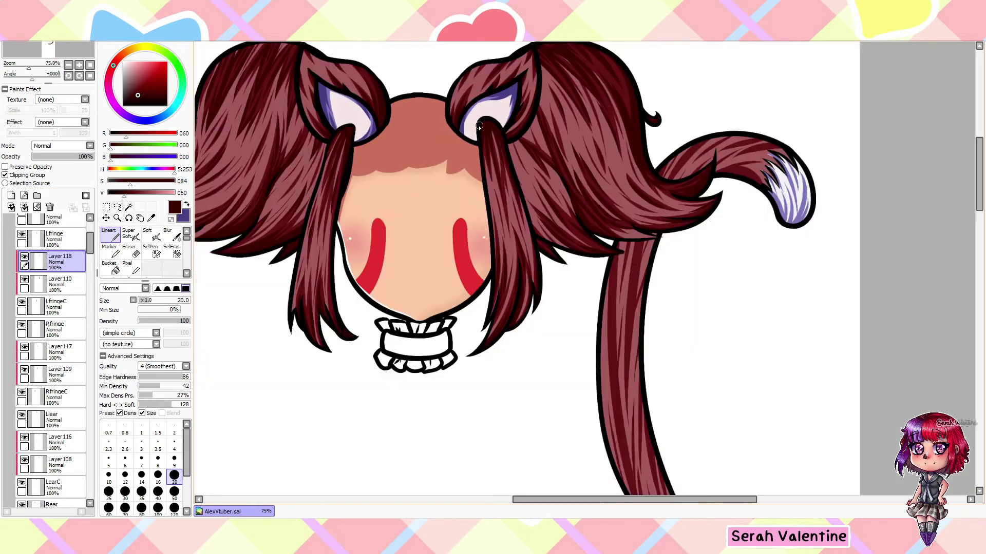
- Paint (60, 0, 0) strands on clipped Layer119 above Layer111 at the front fringe's roots, lock divisions and lower tips
left_click_drag(359, 154, 414, 143)
scroll(414, 142, "up", 2)
scroll(478, 198, "down", 1)
left_click_drag(513, 263, 538, 348)
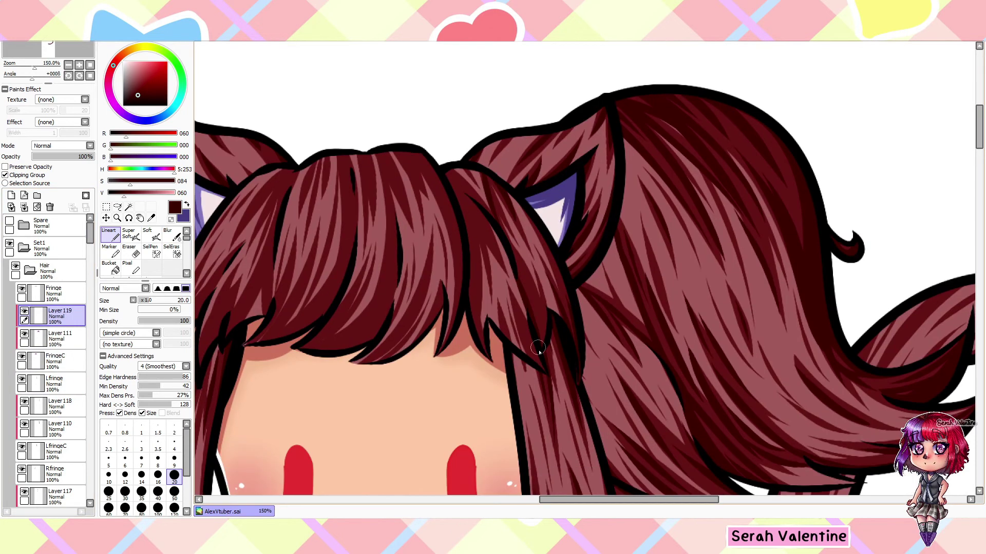
scroll(542, 269, "left", 2)
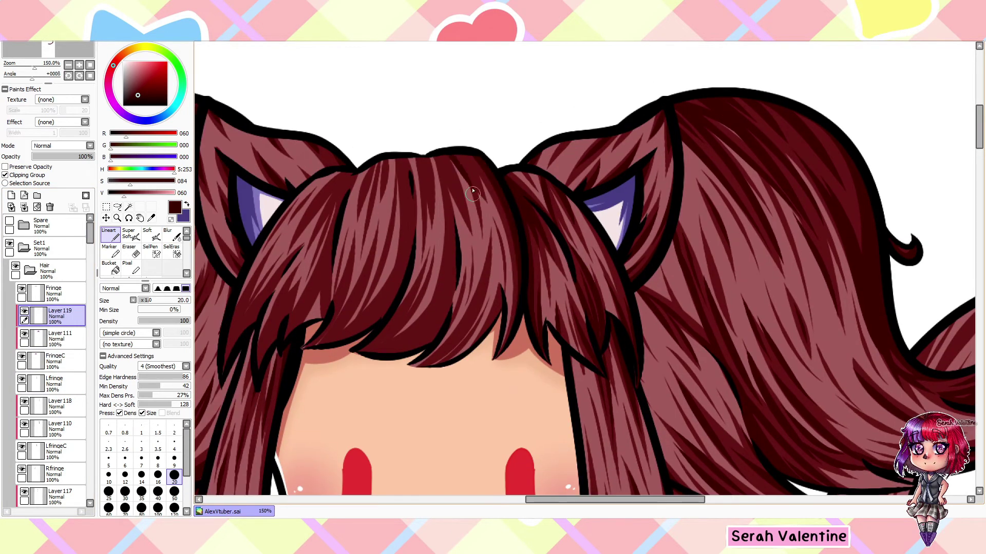
scroll(472, 273, "up", 1)
scroll(536, 249, "left", 2)
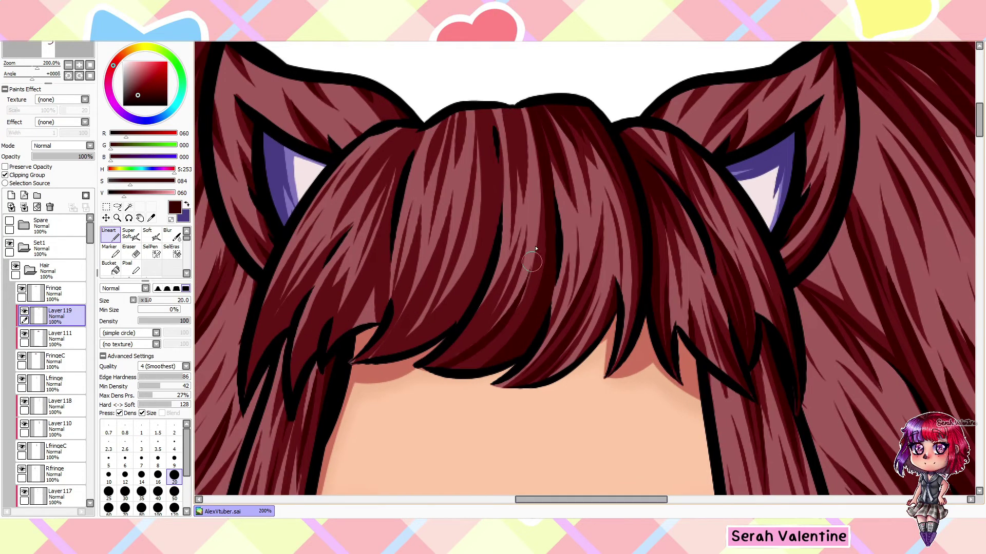
left_click_drag(474, 109, 451, 299)
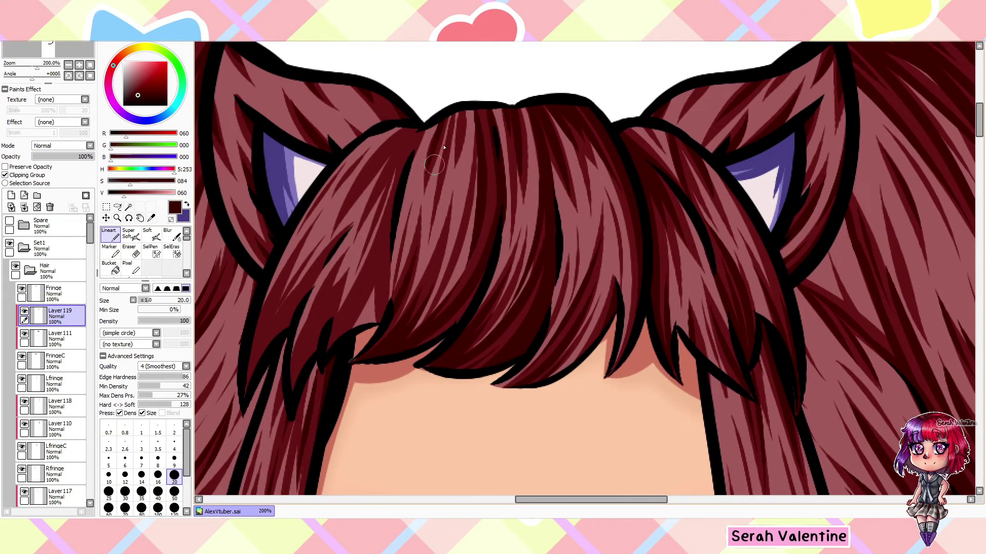
scroll(444, 148, "down", 1)
- Paint (60, 0, 0) strands on clipped Layer120 above Layer112 from the tail's base through its lower curve
scroll(507, 94, "left", 2)
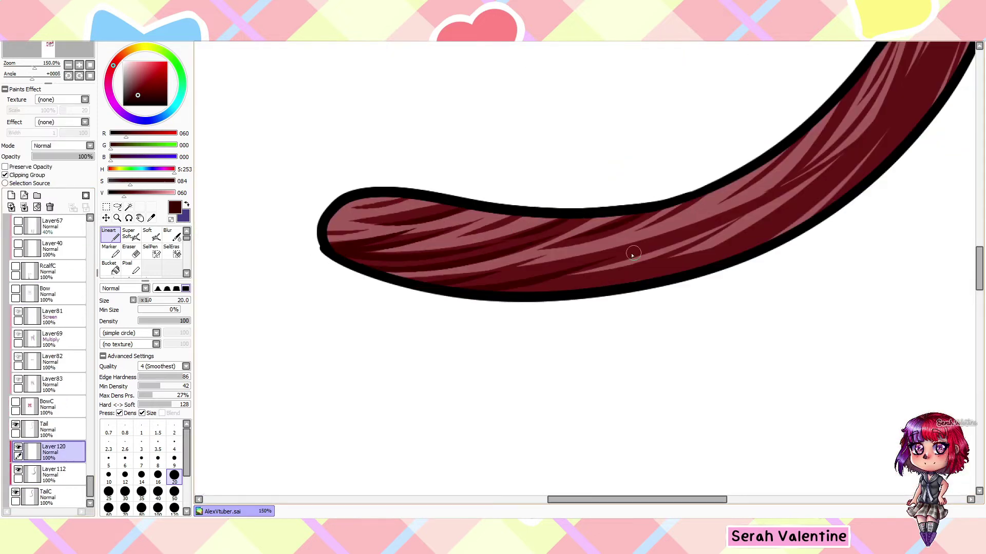
scroll(631, 257, "right", 3)
scroll(513, 231, "up", 3)
scroll(660, 115, "down", 3)
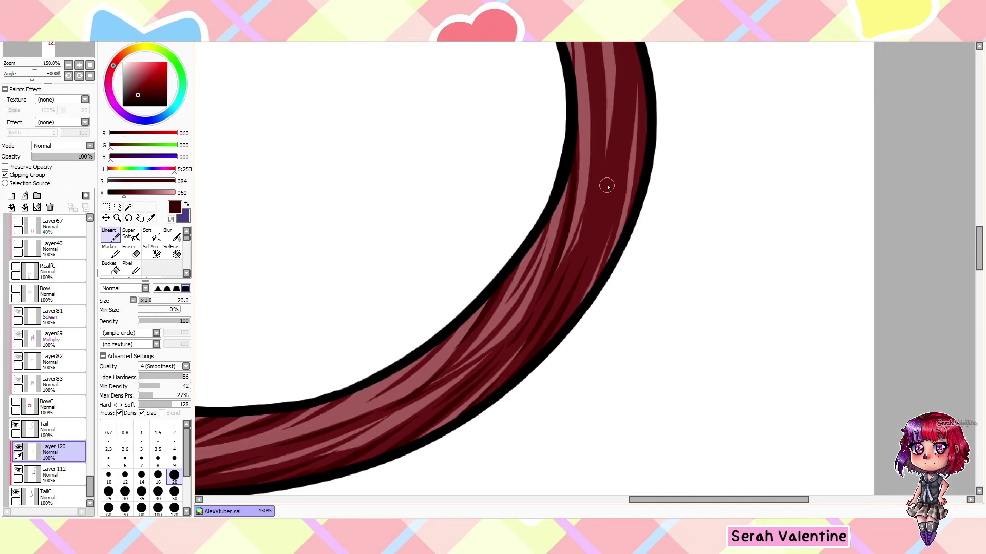
scroll(666, 341, "up", 3)
scroll(626, 274, "down", 2)
- Continue the (60, 0, 0) strands up the tail to its upper bend and deepen the white tip's shading with (72, 61, 132)
scroll(625, 274, "up", 2)
scroll(539, 154, "down", 3)
scroll(495, 70, "up", 3)
scroll(431, 90, "up", 3)
scroll(462, 113, "right", 3)
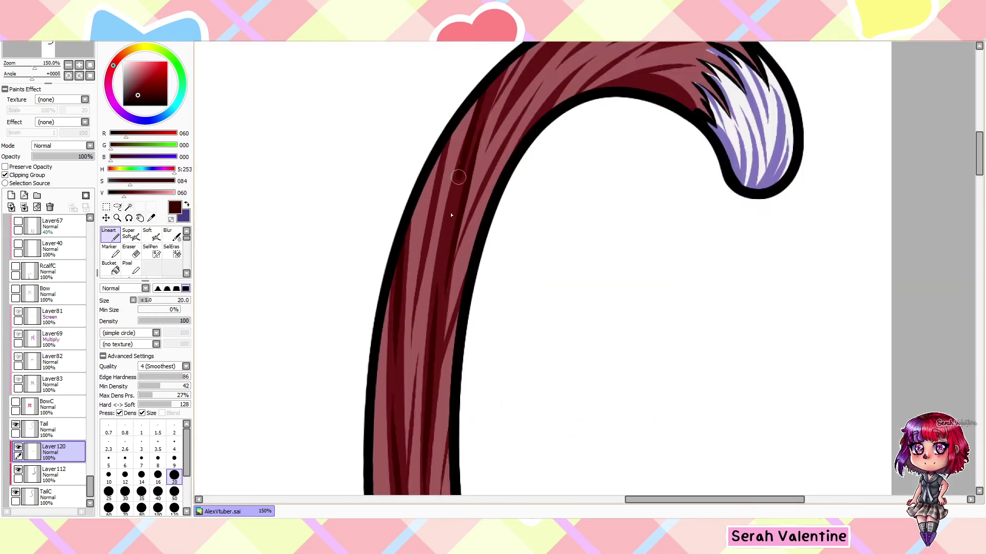
scroll(542, 140, "down", 2)
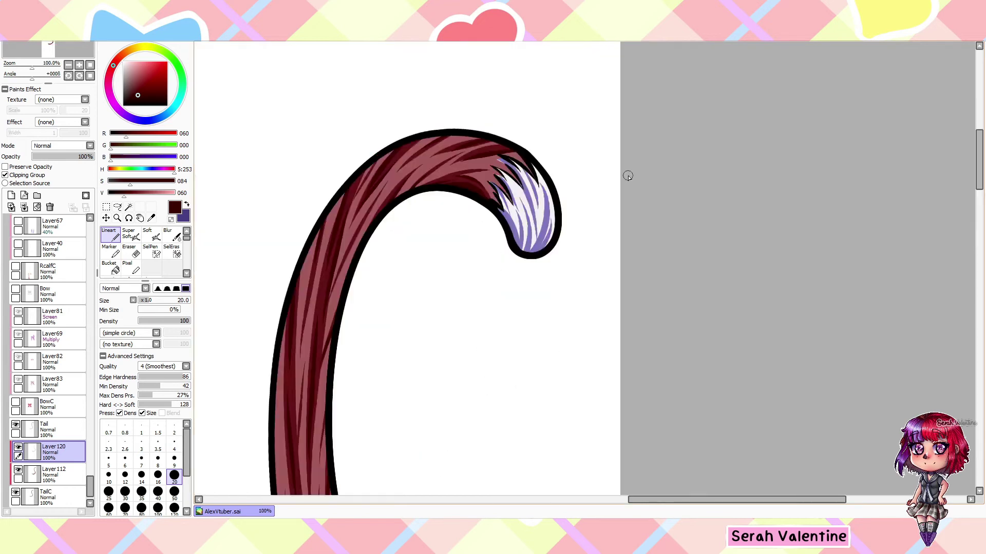
scroll(435, 294, "up", 3)
key("x")
scroll(459, 282, "down", 7)
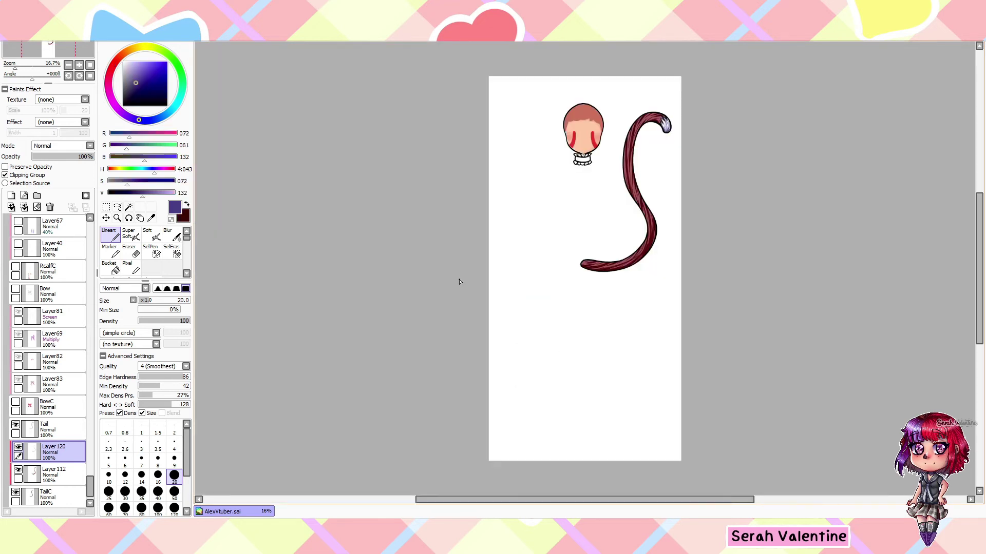
- Add clipped Layer121 above Layer113 and paint the first (208, 150, 151) highlight strands on the RhairC ponytail's outer half
scroll(48, 359, "down", 5)
left_click(59, 404)
left_click_drag(143, 196, 189, 187)
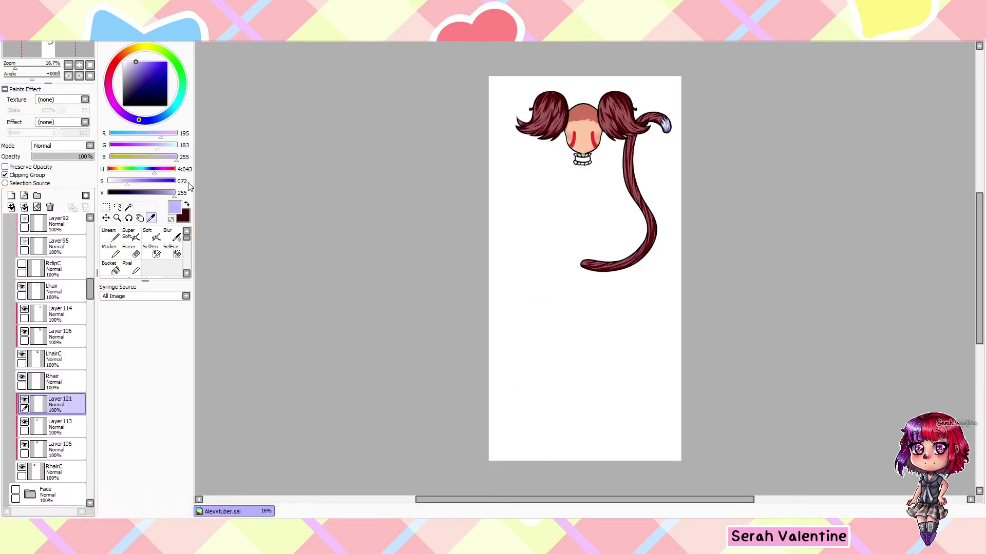
scroll(577, 96, "up", 5)
left_click(308, 307, "alt")
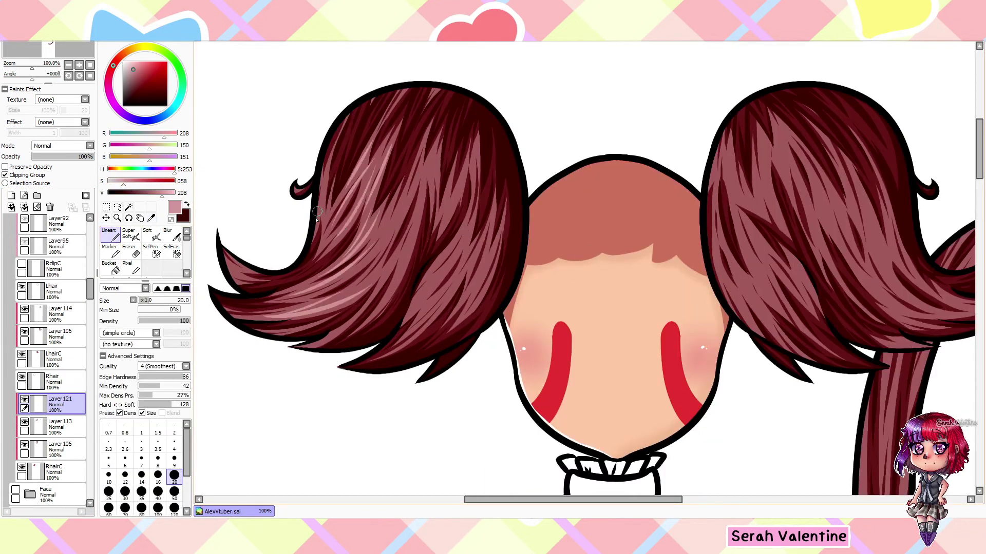
- Continue the (208, 150, 151) highlight strands on Layer121 across the RhairC ponytail's middle, inner half and lower tips
scroll(317, 220, "up", 3)
left_click_drag(565, 169, 477, 292)
left_click_drag(564, 279, 485, 408)
left_click_drag(534, 290, 406, 436)
scroll(592, 218, "down", 3)
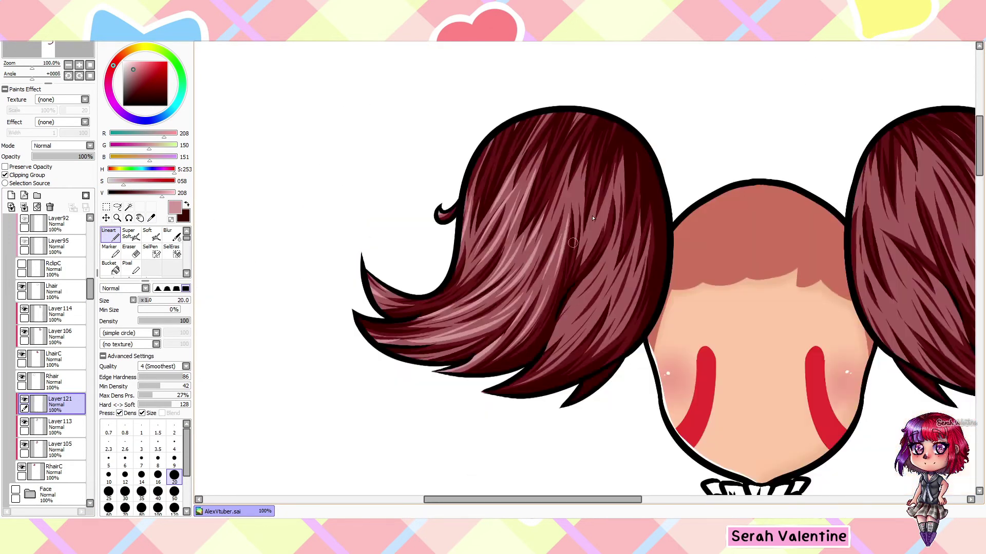
scroll(593, 218, "up", 2)
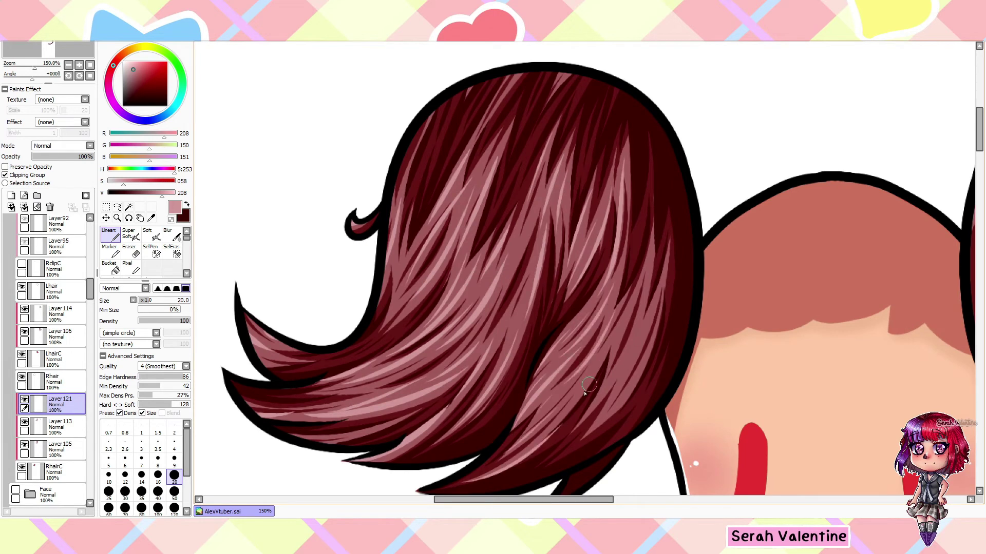
scroll(587, 433, "down", 6)
scroll(633, 385, "up", 3)
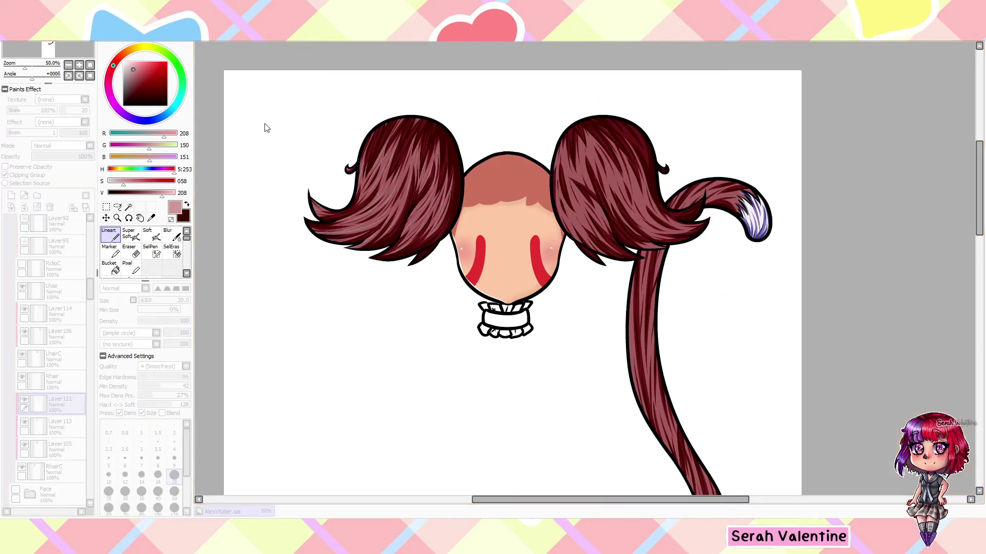
- Recolour Layer121's strands to (221, 103, 105) and paint matching highlights on clipped Layer122 above Layer114 along the LhairC ponytail
scroll(402, 209, "down", 4)
scroll(388, 119, "up", 6)
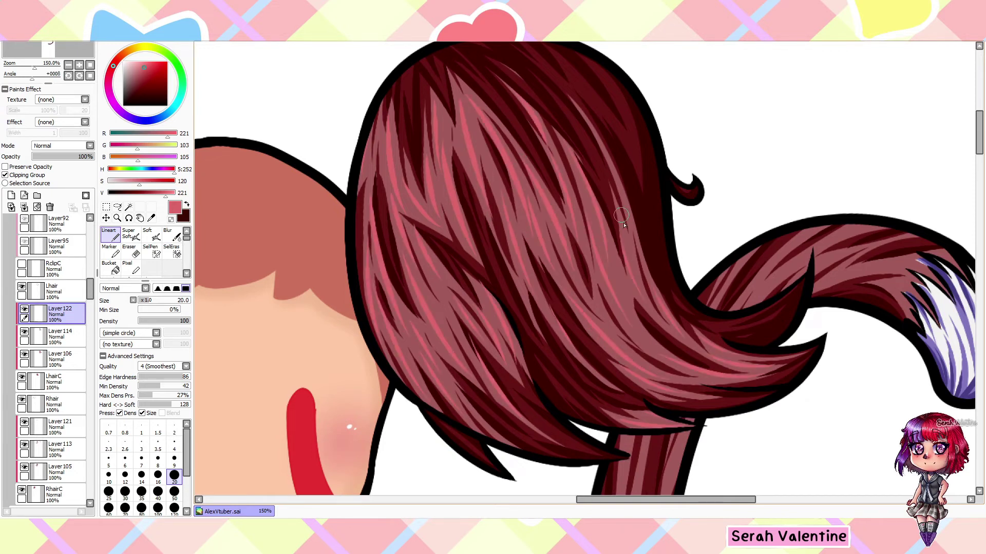
scroll(623, 225, "down", 5)
- Paint (221, 103, 105) highlight strands on both cat ears, using clipped Layer123 above Layer115 and clipped Layer124 above Layer116
scroll(406, 94, "up", 4)
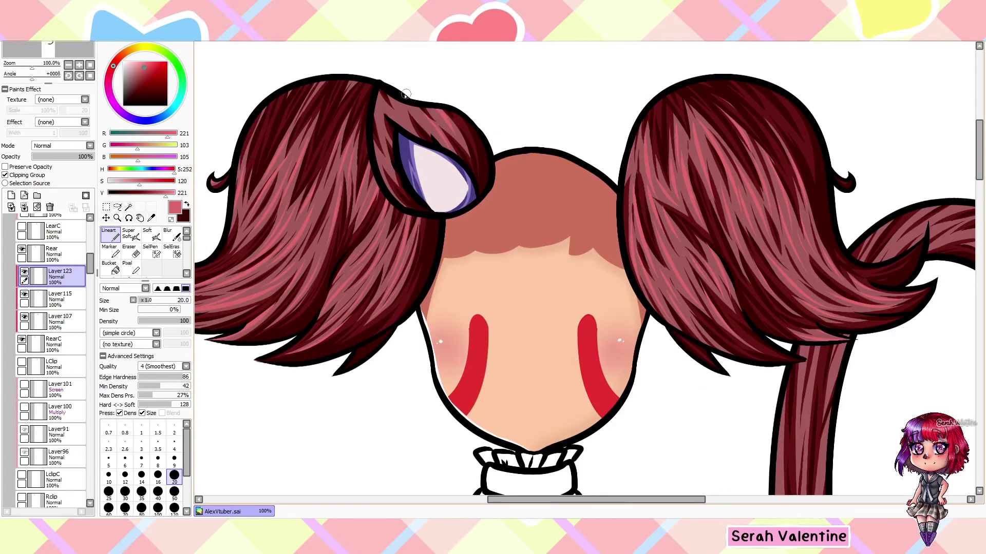
scroll(387, 223, "up", 1)
left_click(387, 223, "ctrl+shift")
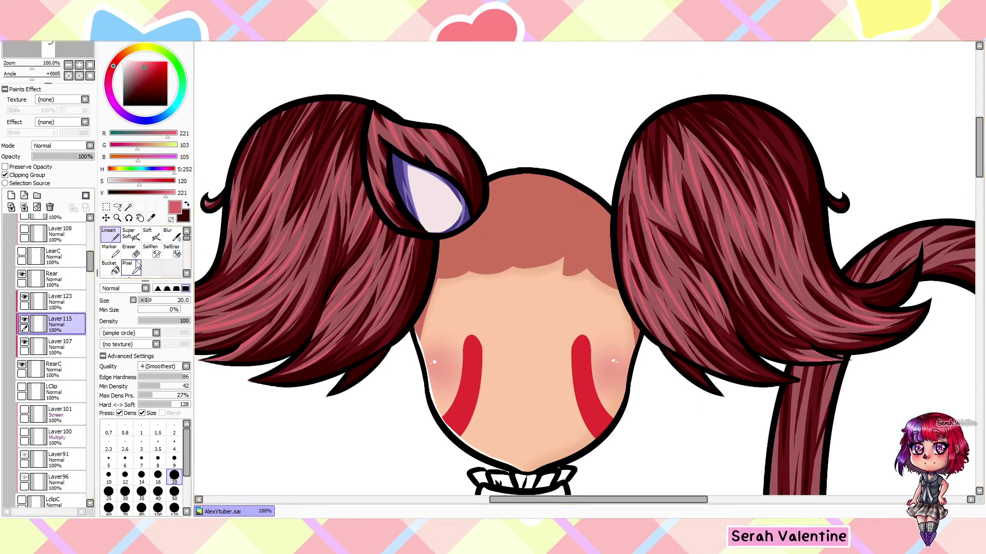
key("ctrl+v")
scroll(612, 235, "up", 2)
scroll(495, 200, "down", 4)
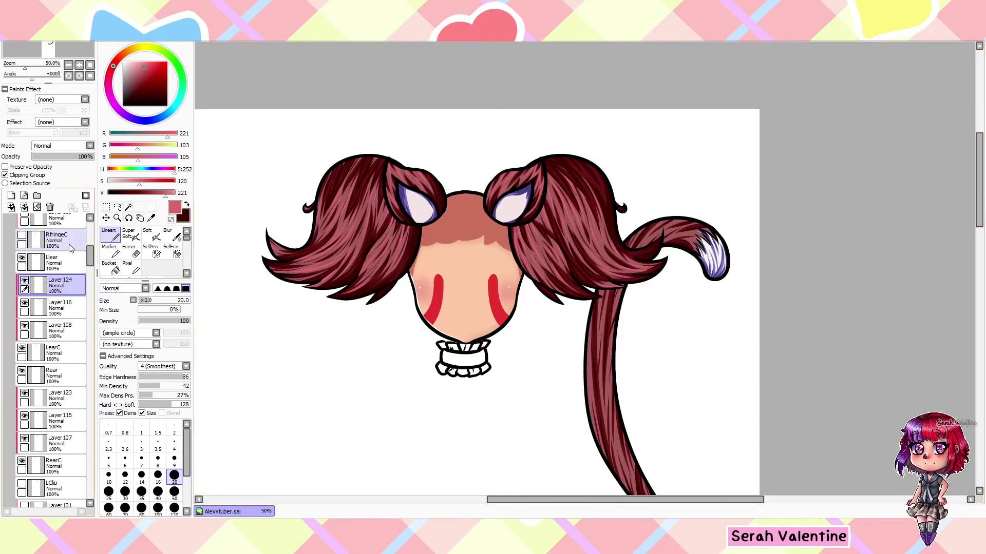
- Paint (221, 103, 105) highlight strands on both side fringe locks, using clipped Layer125 above Layer117 and clipped Layer126 above Layer118
left_click(388, 313, "ctrl+shift")
scroll(388, 313, "up", 4)
scroll(388, 313, "down", 4)
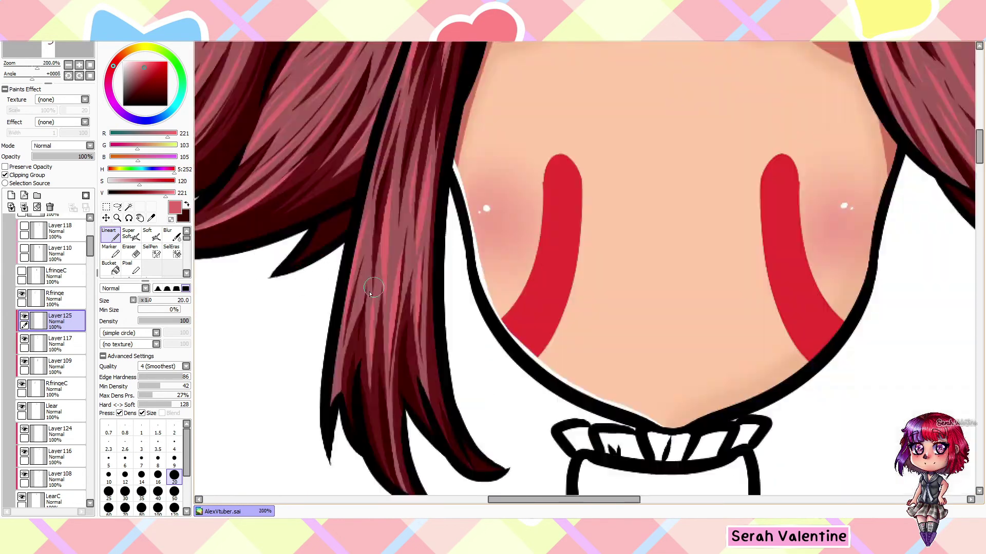
left_click(12, 195)
scroll(515, 237, "down", 2)
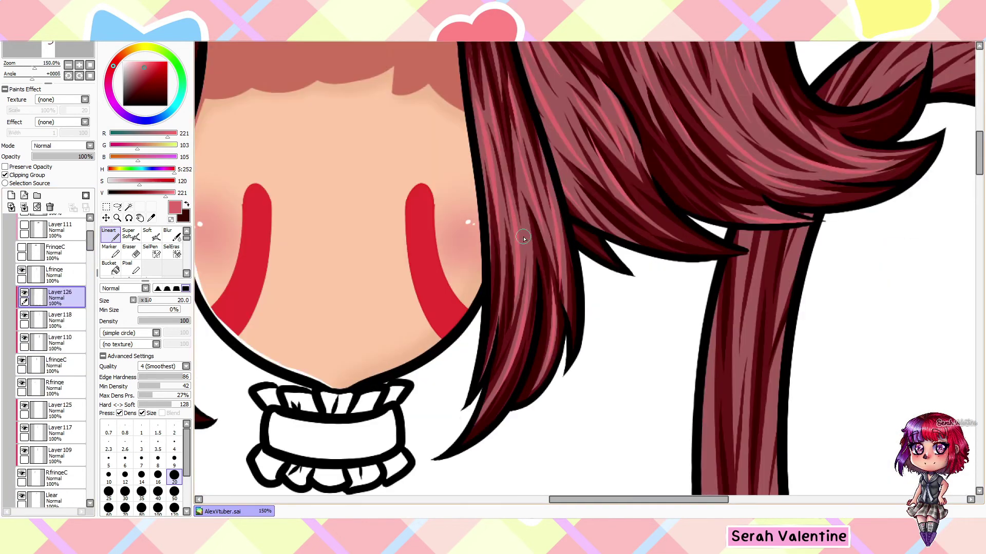
scroll(514, 238, "down", 3)
- Add clipped Layer127 above Layer119 and paint (221, 103, 105) highlight strands over the front fringe
scroll(255, 267, "up", 3)
scroll(399, 234, "up", 1)
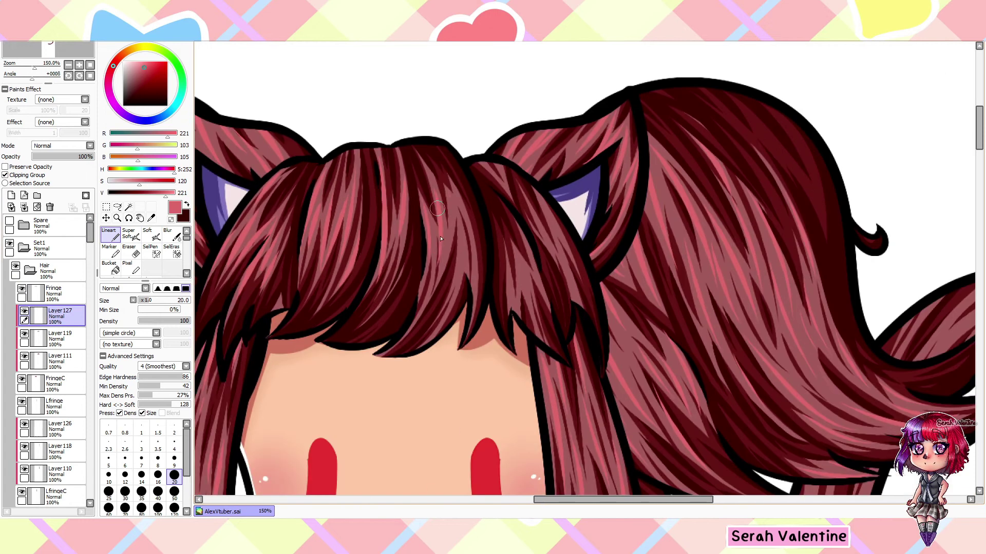
scroll(532, 266, "down", 3)
- Hide the Hair folder and paint (221, 103, 105) highlight strands along the whole tail on clipped Layer128 above Layer120
left_click(15, 267)
scroll(48, 359, "down", 5)
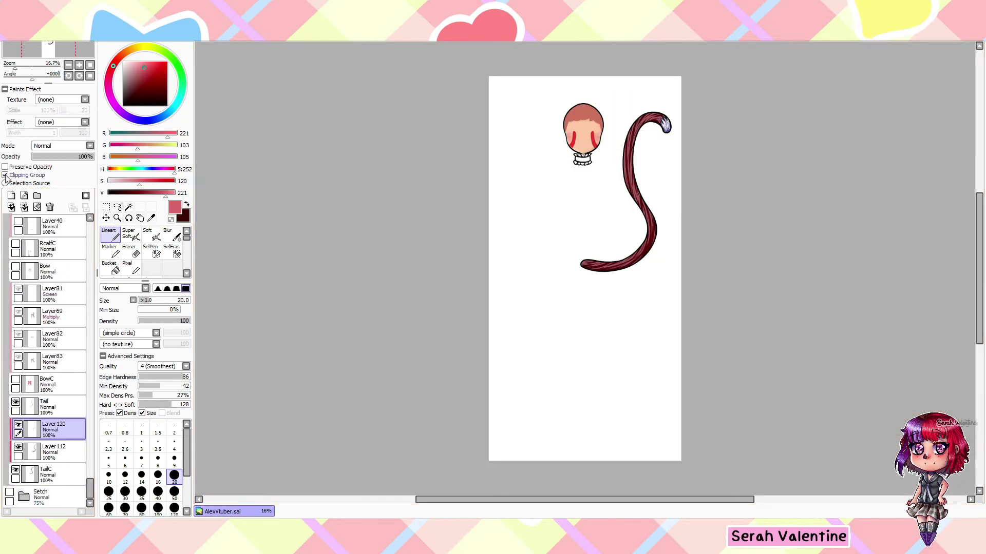
left_click(51, 429)
scroll(508, 270, "up", 3)
scroll(551, 314, "up", 5)
scroll(551, 315, "right", 3)
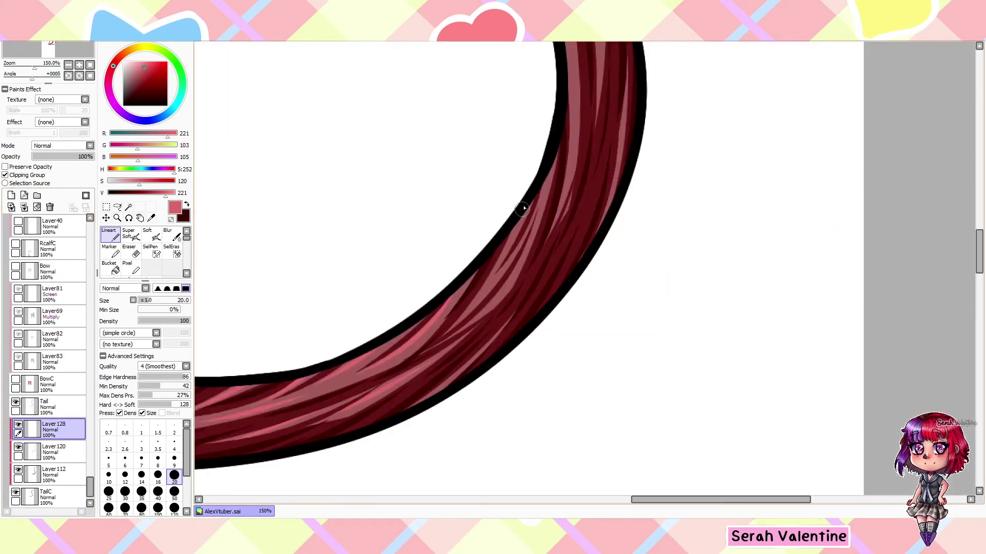
scroll(415, 159, "down", 3)
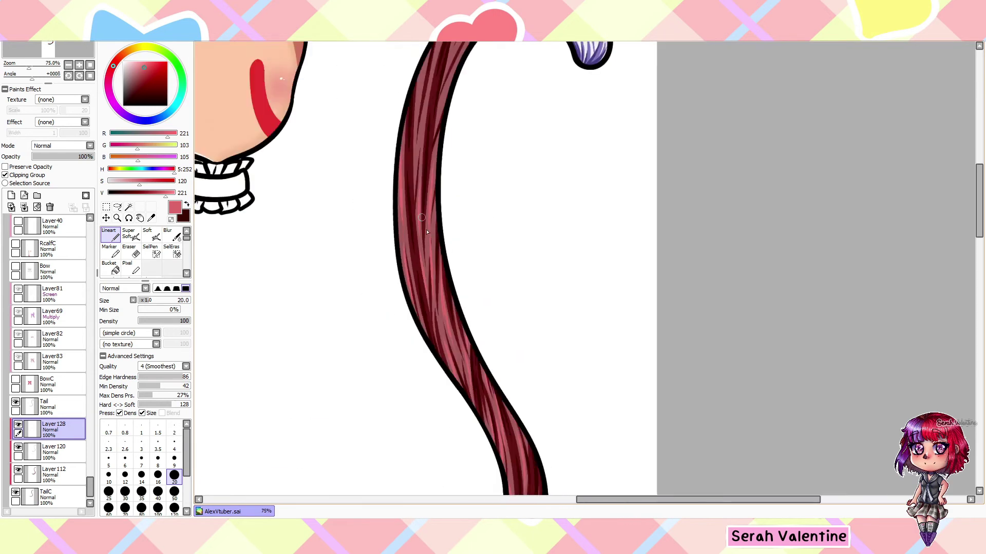
scroll(462, 169, "up", 1)
scroll(597, 186, "down", 4)
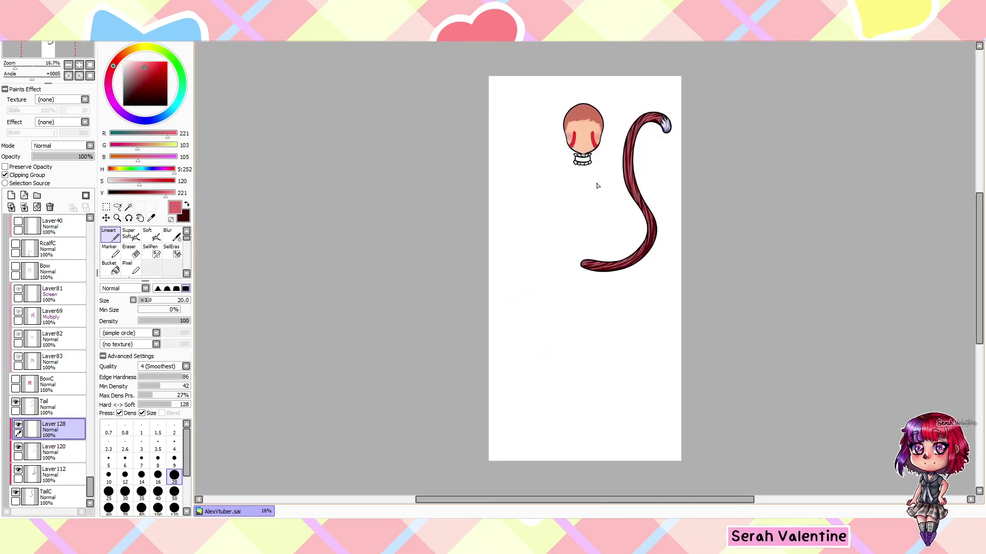
- Make the character's hidden bow, clothing, body, face and hair layers visible again
left_click(16, 266)
scroll(19, 384, "up", 10)
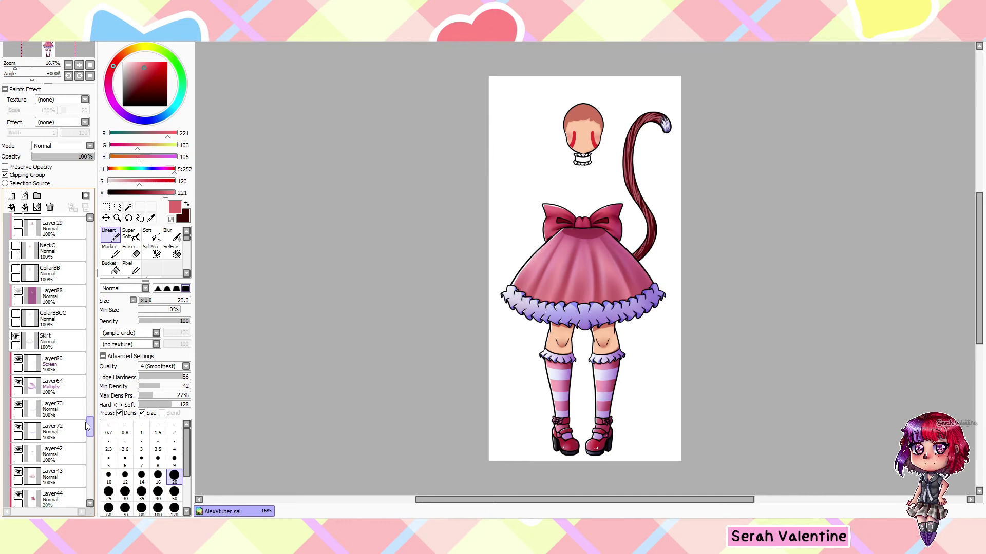
left_click(18, 397)
left_click(17, 382)
scroll(16, 411, "down", 5)
left_click(15, 442)
left_click(15, 464)
scroll(14, 464, "down", 3)
left_click(15, 465)
scroll(84, 235, "up", 4)
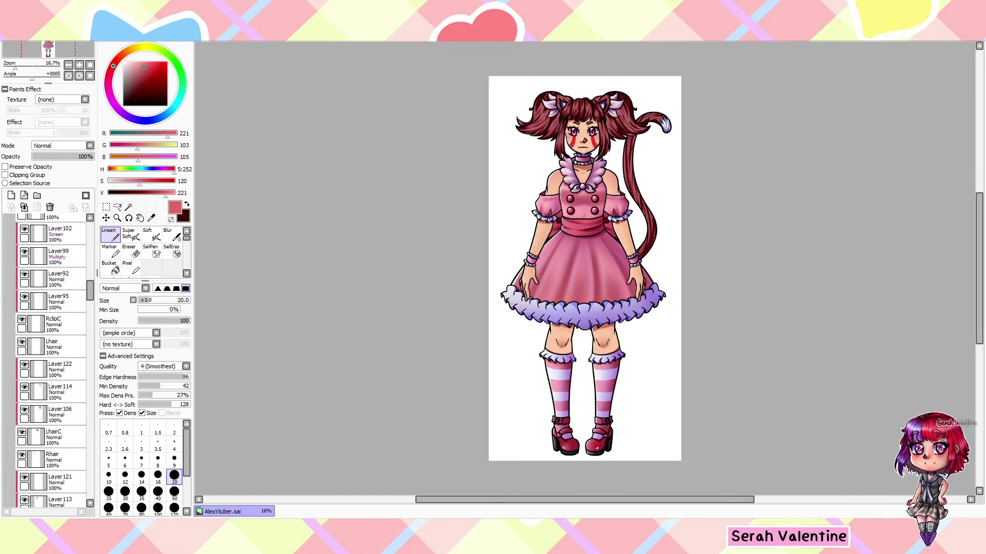
- Hide the fringe, ear and hair clip layers and add clipped Layer129 in Luminosity mode above Layer121
scroll(51, 308, "up", 3)
left_click_drag(24, 291, 23, 387)
scroll(52, 359, "down", 4)
left_click(62, 369)
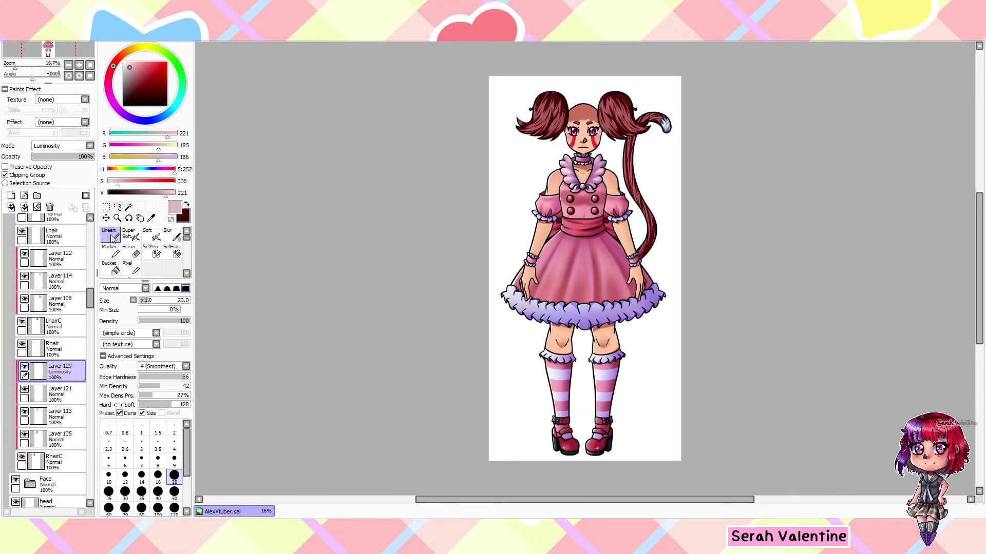
- Paint (221, 185, 186) shine strands on both ponytails, using Layer129 and a clipped Luminosity Layer130 above Layer122
scroll(534, 117, "up", 5)
scroll(521, 251, "up", 1)
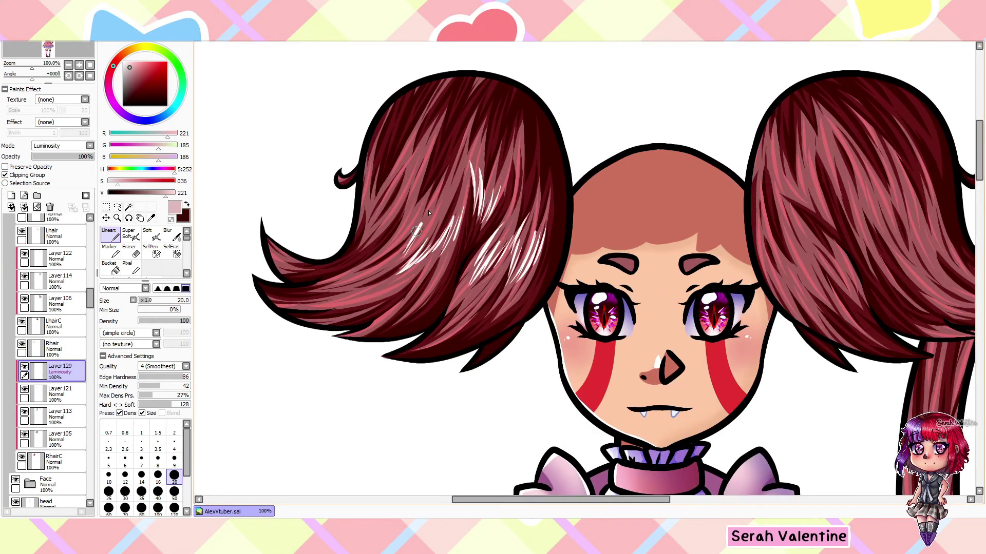
scroll(310, 276, "down", 1)
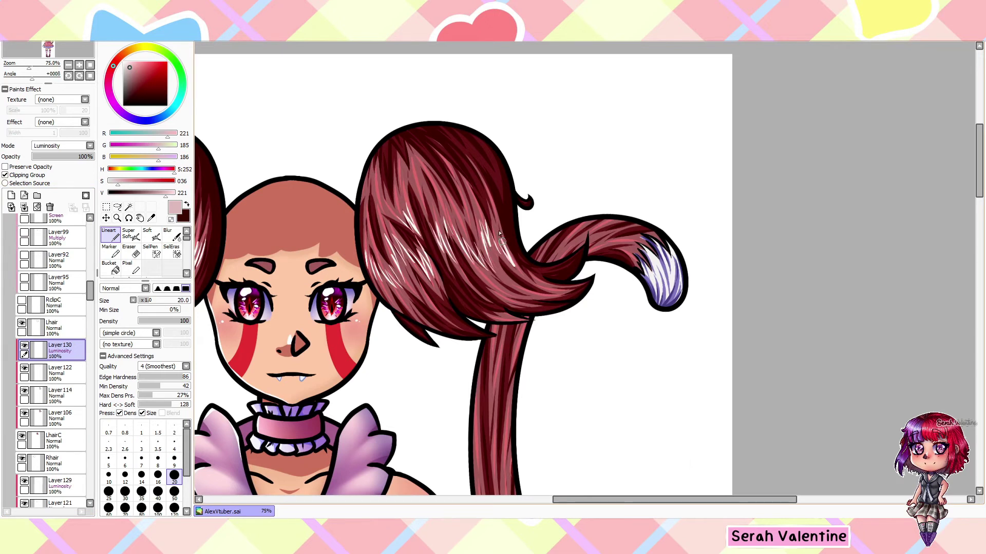
scroll(499, 234, "down", 3)
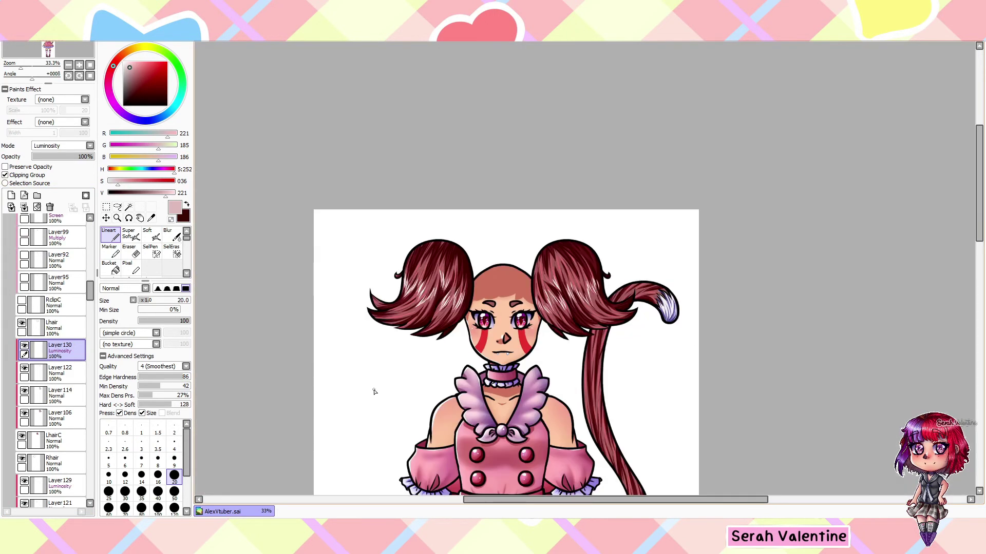
- Repaint the inner surfaces of both cat ears on RearC and LearC with lavender (194, 183, 255)
scroll(52, 360, "up", 5)
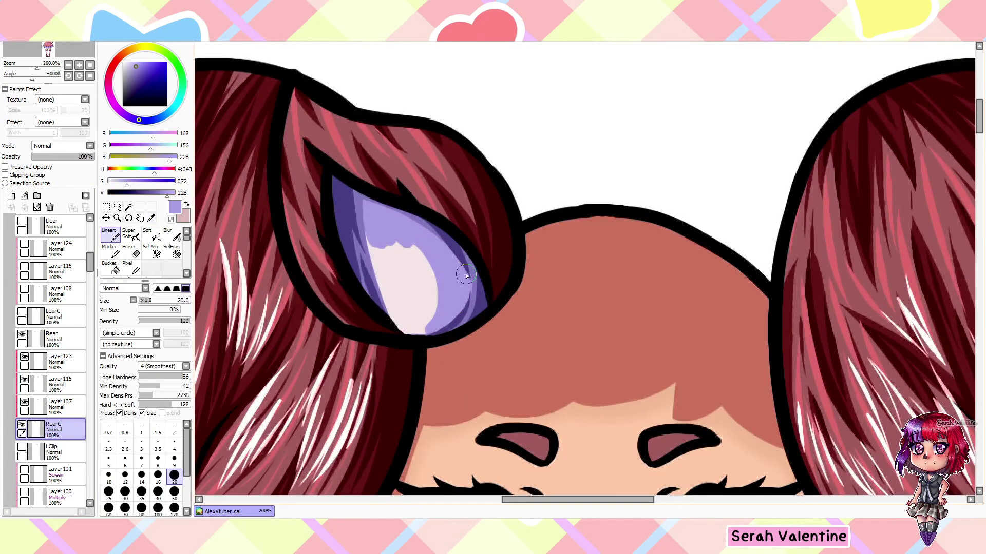
left_click_drag(406, 241, 433, 315)
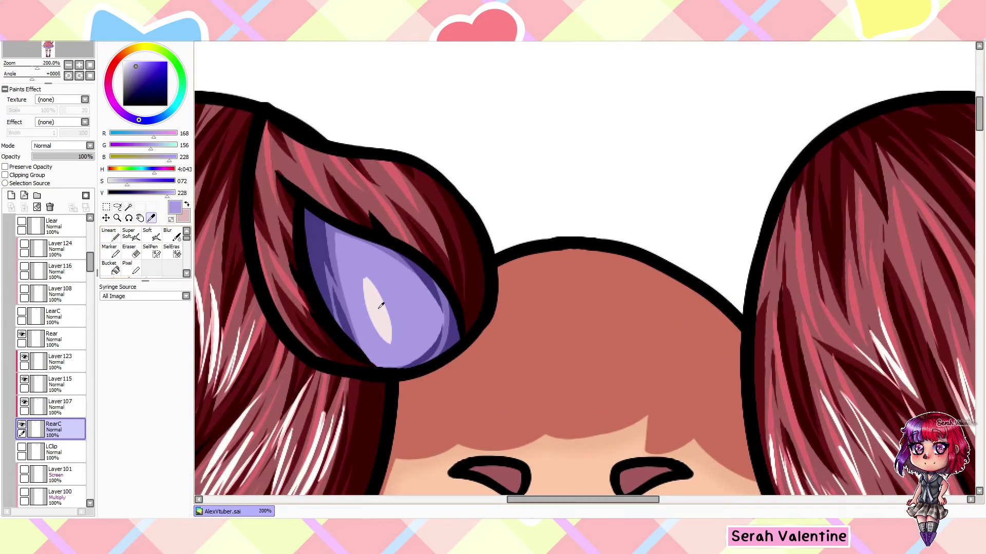
left_click_drag(406, 272, 406, 334)
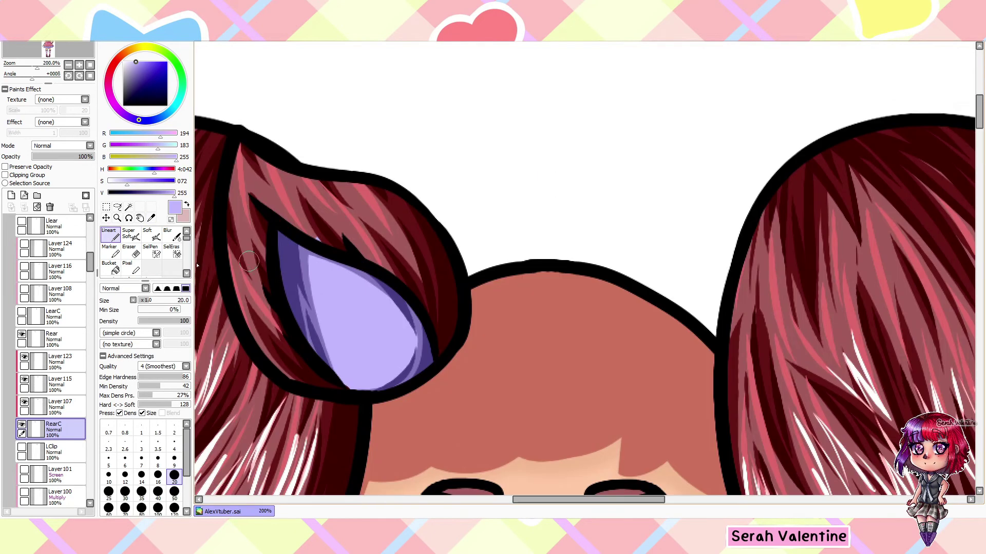
left_click_drag(360, 285, 345, 327)
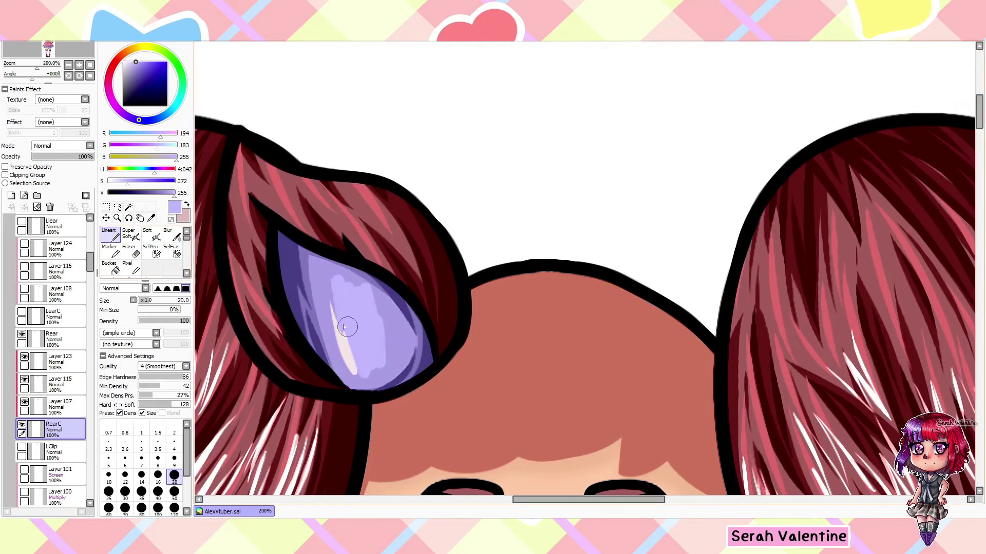
scroll(306, 288, "down", 7)
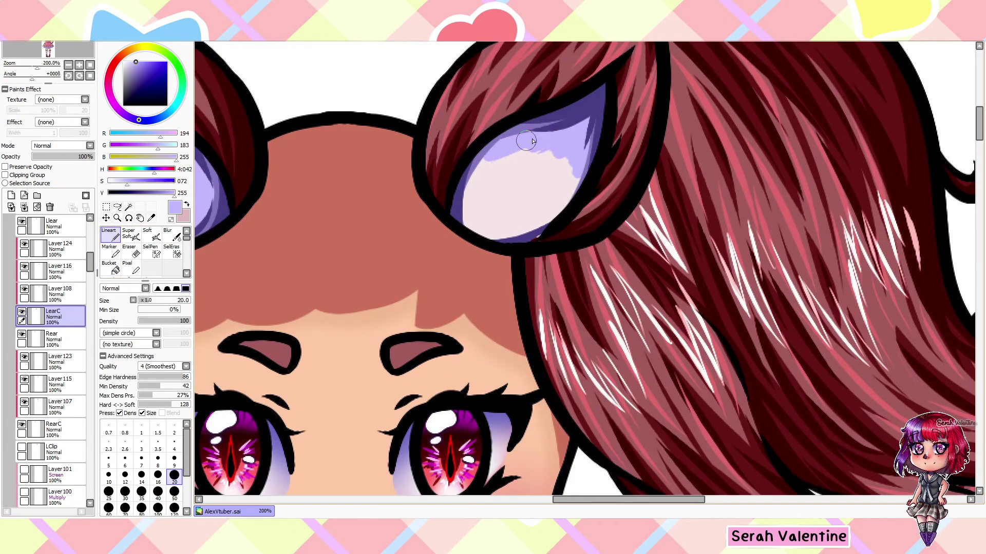
mouse_move(513, 154)
left_mouse_down()
mouse_move(549, 205)
mouse_move(488, 216)
mouse_move(539, 223)
left_mouse_up()
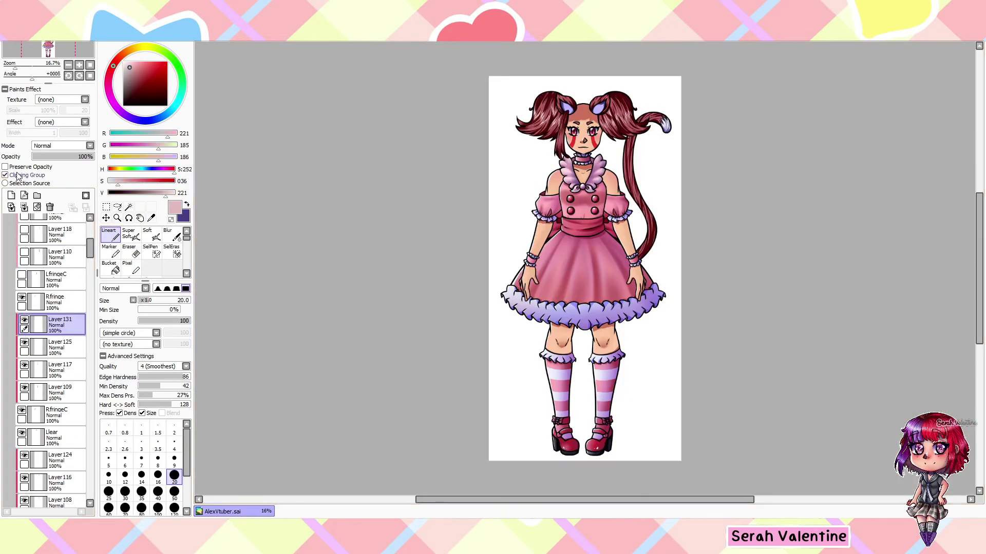
- Paint (221, 185, 186) shine strands on both side fringe locks, using clipped Luminosity Layer131 above Layer125 and Layer132 above Layer126
scroll(570, 124, "up", 7)
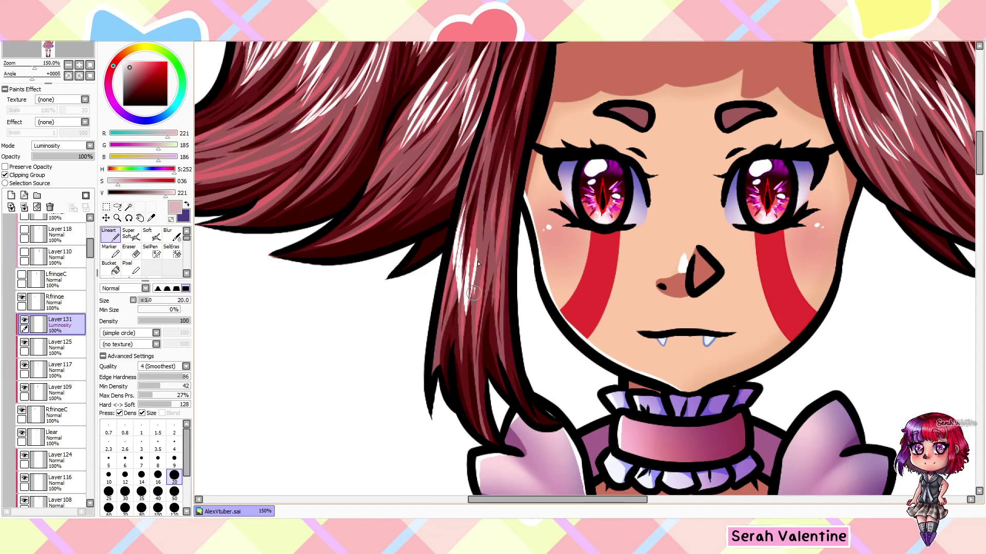
scroll(477, 263, "down", 2)
scroll(403, 287, "down", 3)
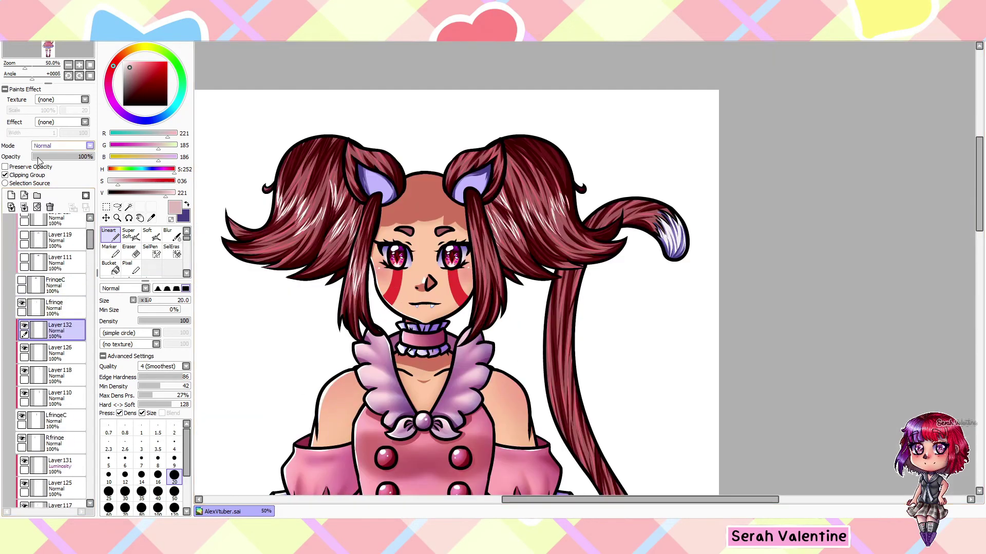
scroll(564, 231, "up", 3)
scroll(273, 321, "down", 2)
scroll(273, 320, "up", 2)
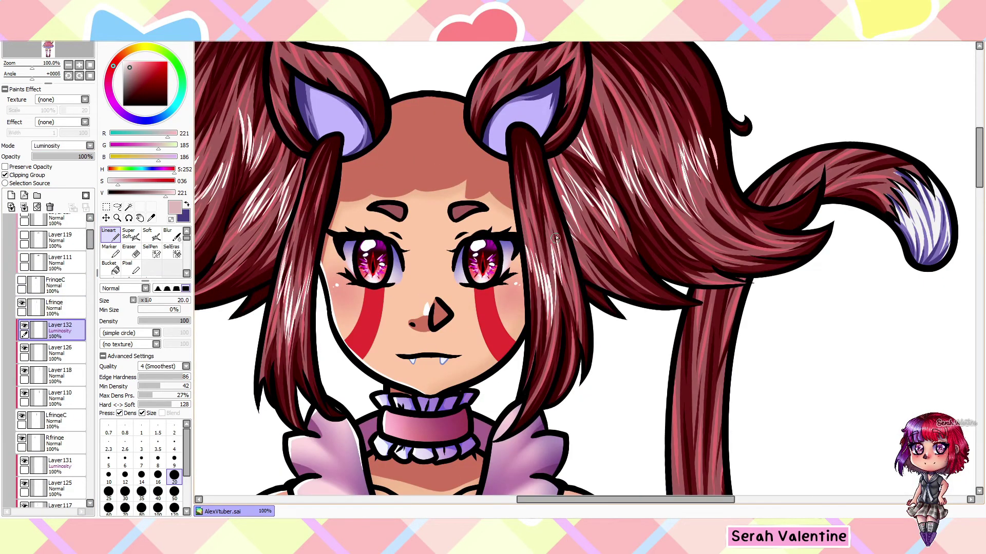
- Add clipped Luminosity Layer133 above Layer127 and paint (221, 185, 186) shine strands across the front fringe
scroll(556, 238, "down", 2)
scroll(367, 215, "up", 3)
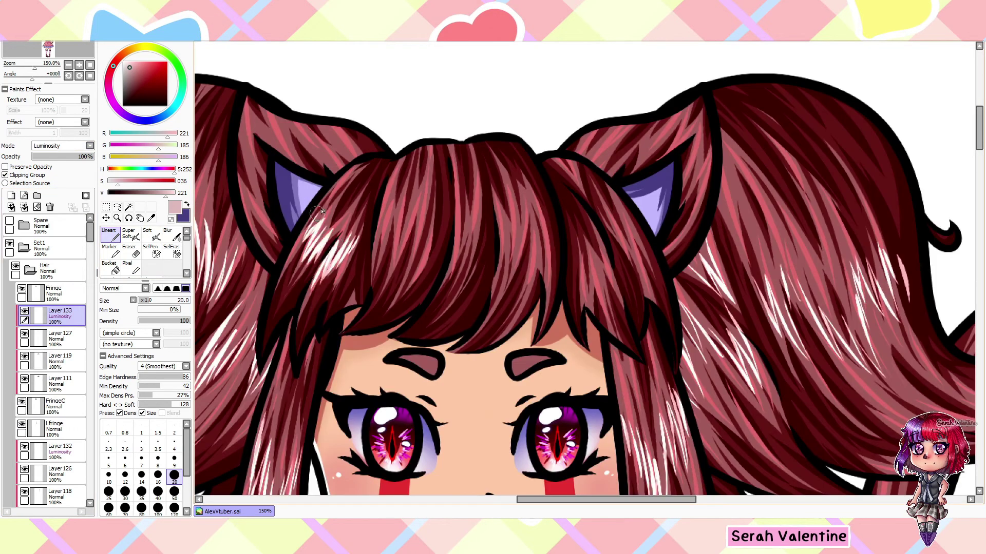
scroll(606, 300, "down", 6)
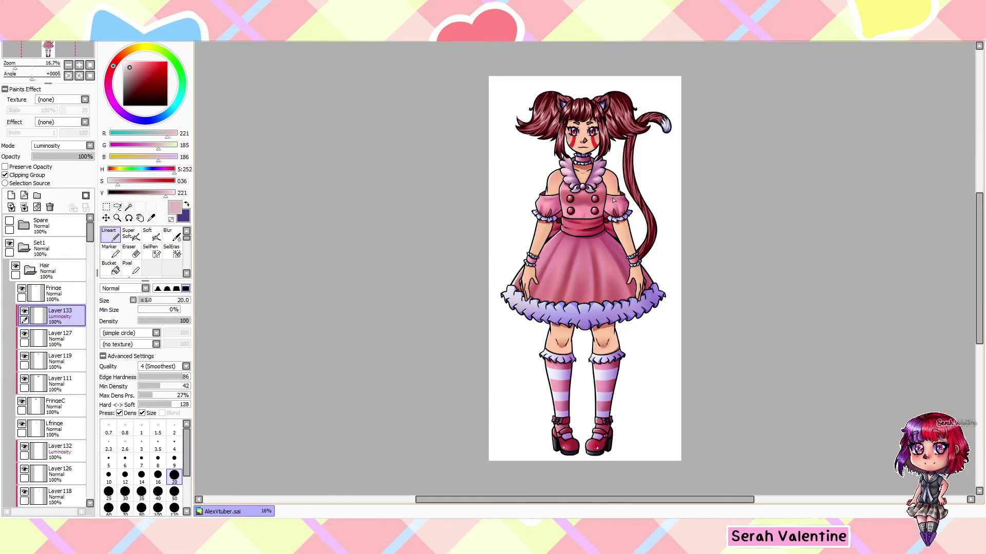
- Try recolouring the front fringe's shine yellow and magenta on opacity-locked Luminosity Layer127(2), and delete that layer
key("ctrl+j")
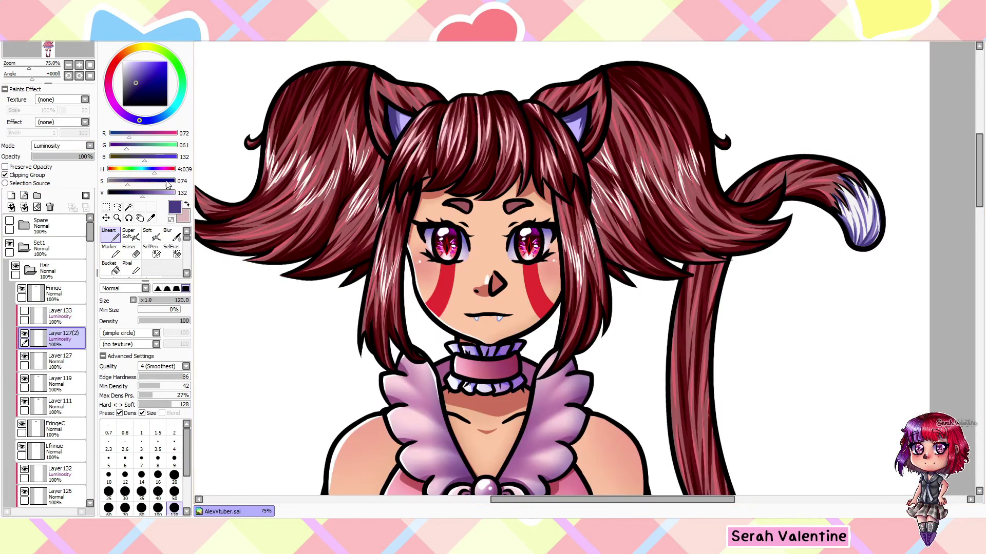
scroll(556, 46, "down", 3)
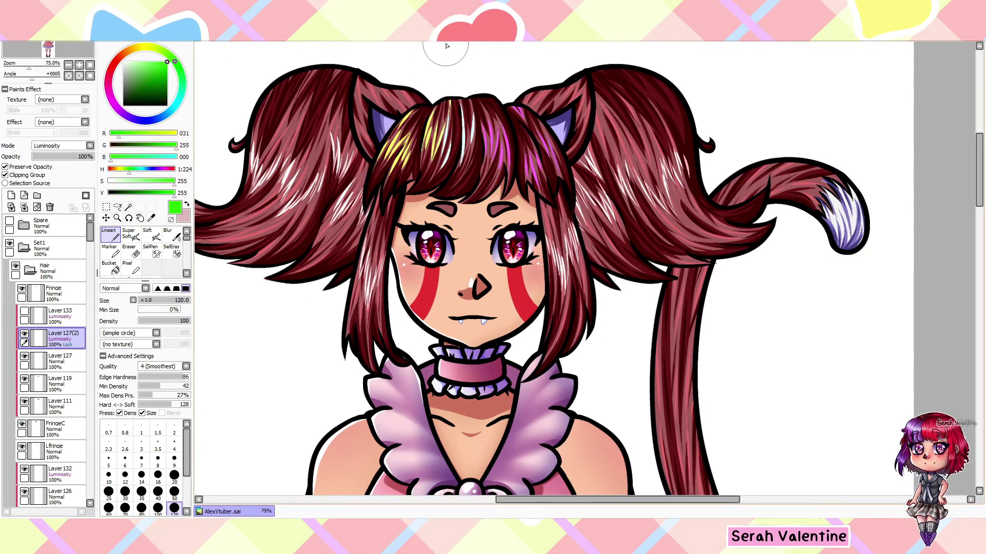
scroll(555, 46, "up", 1)
left_click(24, 312)
left_click(50, 206)
- Recolour the fringe shine in rainbow hues on opacity-locked Layer133 and set its copy Layer133(2) to 47% opacity
left_click(153, 120)
left_click(60, 313)
left_click_drag(87, 157, 67, 162)
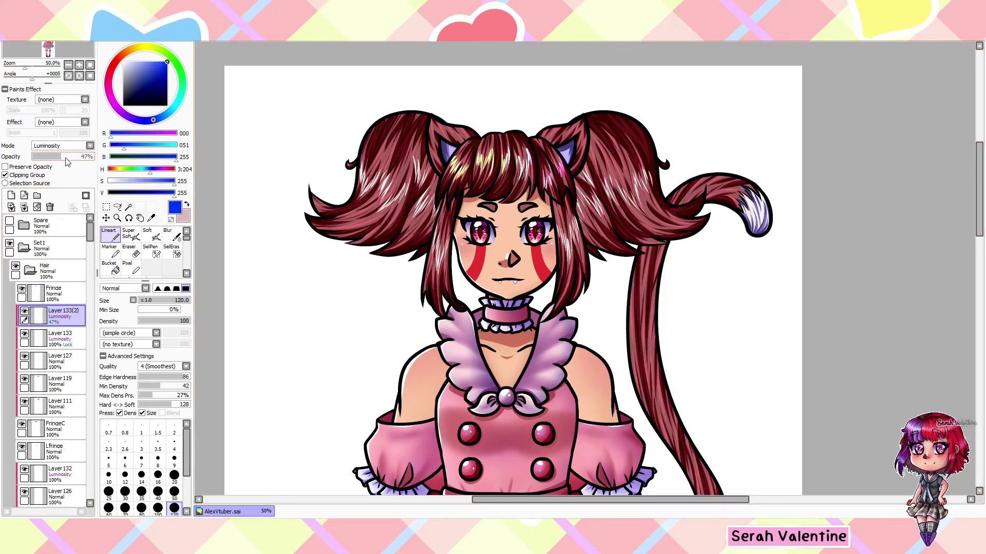
- Recolour the shine strands on the Lfringe side lock in rainbow hues on opacity-locked Luminosity Layer132
key("Page_Down")
key("Page_Down")
key("Page_Down")
scroll(51, 359, "down", 4)
left_click(60, 287)
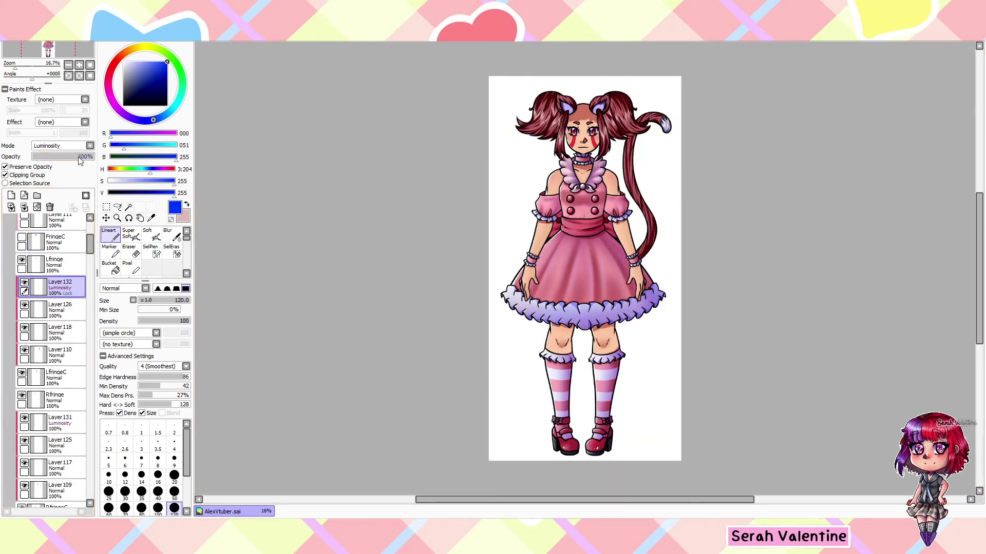
key("Page_Up")
key("Page_Up")
key("Page_Up")
key("Page_Up")
- Recolour the shine strands on the Rfringe side lock in rainbow hues on opacity-locked Luminosity Layer131
left_click(60, 300)
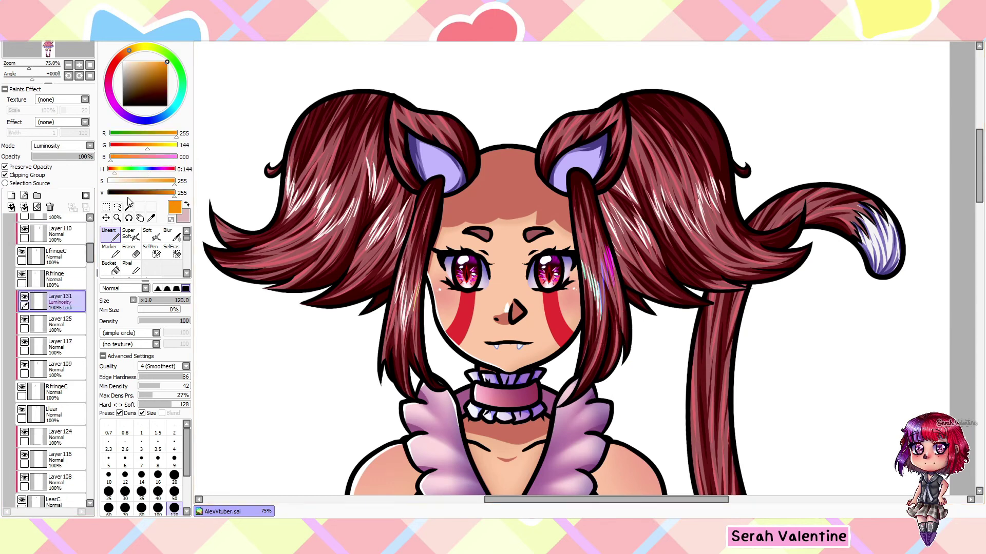
left_click(160, 50)
left_click_drag(514, 257, 461, 226)
left_click_drag(359, 277, 349, 359)
scroll(52, 308, "up", 3)
left_click(24, 343)
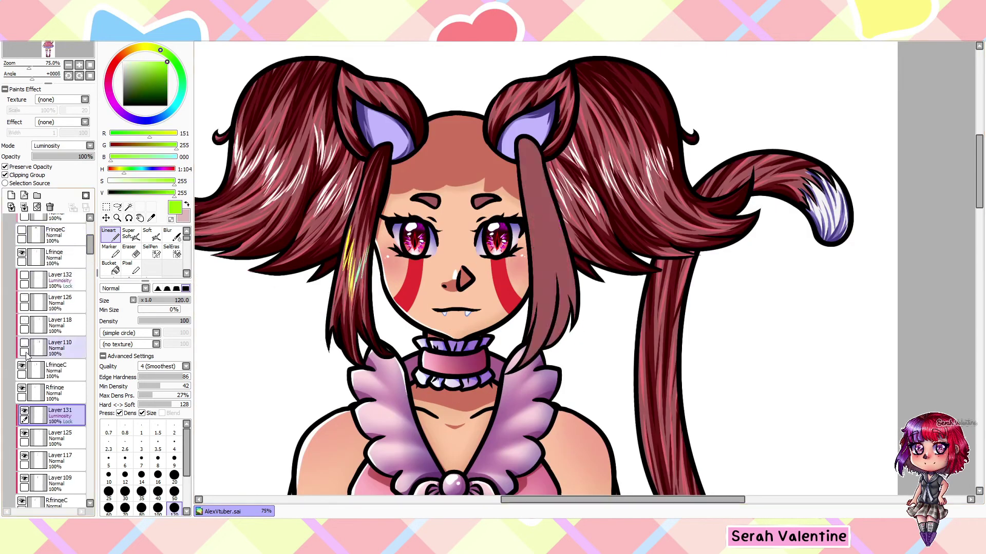
- Recolour the Lhair pigtail's shine strands from yellow through green and blue to magenta on opacity-locked Luminosity Layer130
scroll(51, 359, "down", 5)
left_click(60, 277)
key("Page_Up")
left_click(163, 168)
left_click_drag(516, 192, 470, 278)
left_click_drag(154, 169, 134, 172)
key("Page_Down")
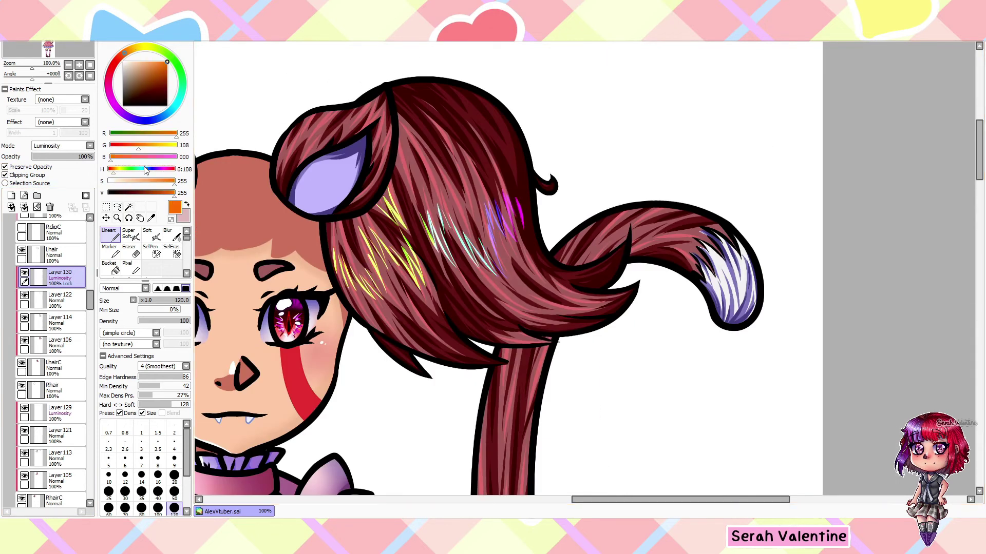
- Recolour the Rhair pigtail's shine strands in rainbow hues on opacity-locked Luminosity Layer129
key("Page_Down")
key("Page_Down")
key("Page_Down")
key("Page_Down")
scroll(79, 308, "down", 4)
left_click(60, 311)
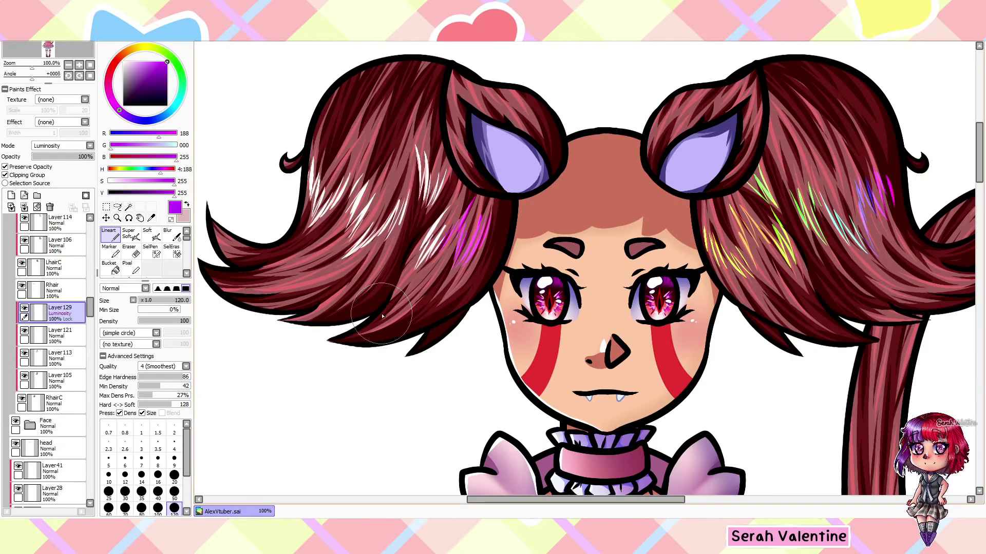
left_click_drag(444, 154, 418, 267)
left_click(177, 72)
left_click_drag(474, 67, 393, 154)
mouse_move(451, 49)
left_mouse_down()
mouse_move(354, 126)
mouse_move(321, 116)
left_mouse_up()
left_click(147, 48)
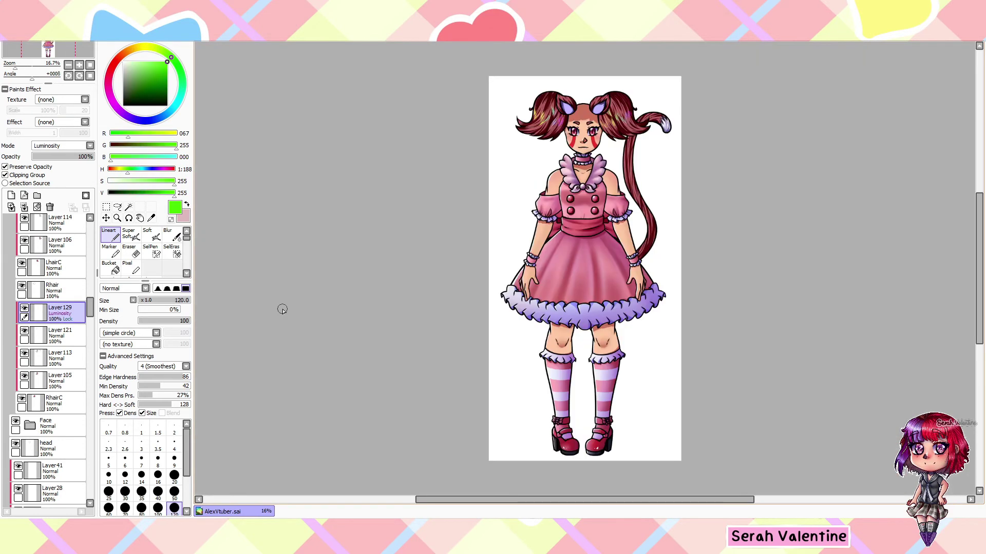
- Make the fringe and hair clip layers visible again and collapse the Hair folder
scroll(51, 308, "up", 3)
left_click(25, 265)
scroll(46, 308, "up", 5)
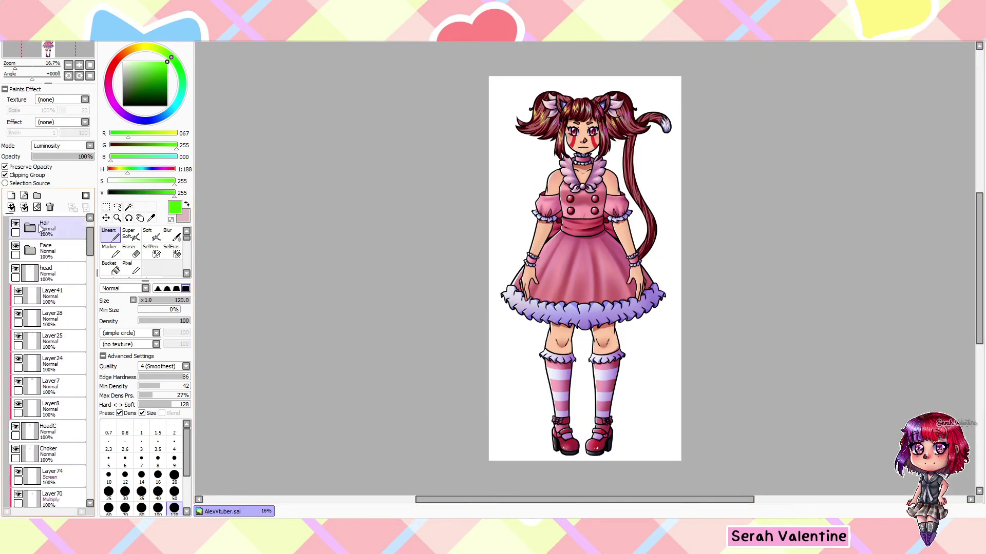
- Recolour the outlines of the fringe, side locks and cat ears (16, 0, 0) on their opacity-locked line layers
left_click(56, 292)
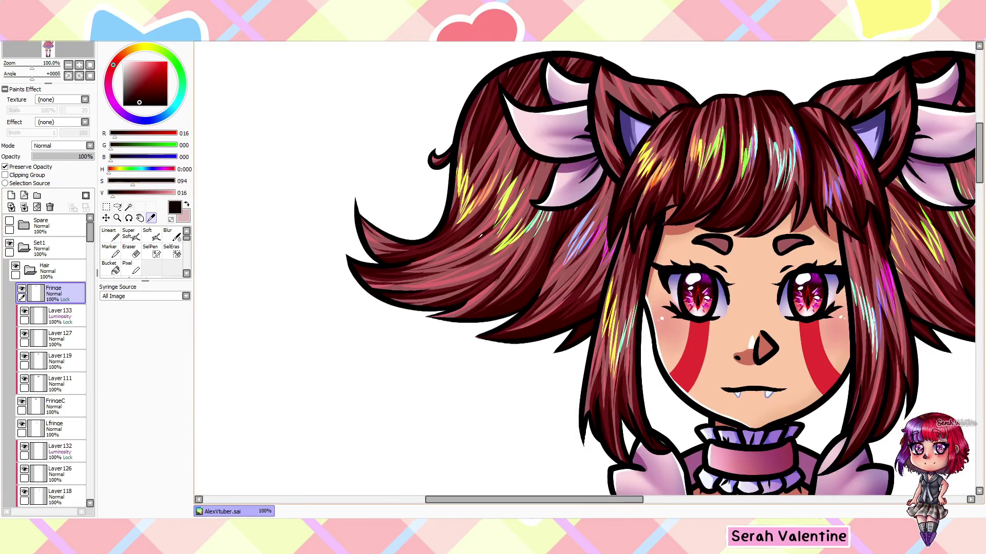
scroll(51, 359, "down", 3)
left_click(56, 327)
scroll(51, 308, "down", 5)
left_click(54, 341)
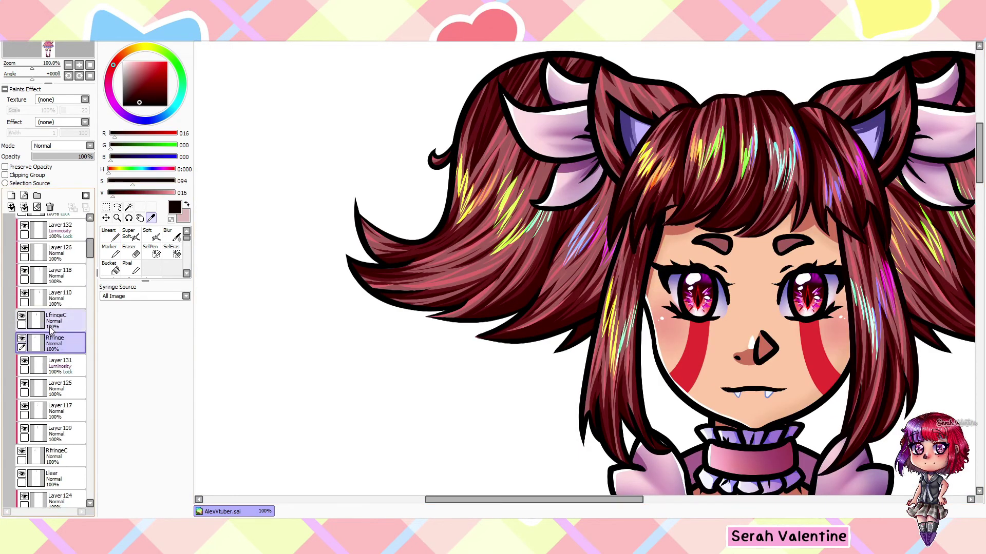
scroll(51, 333, "down", 10)
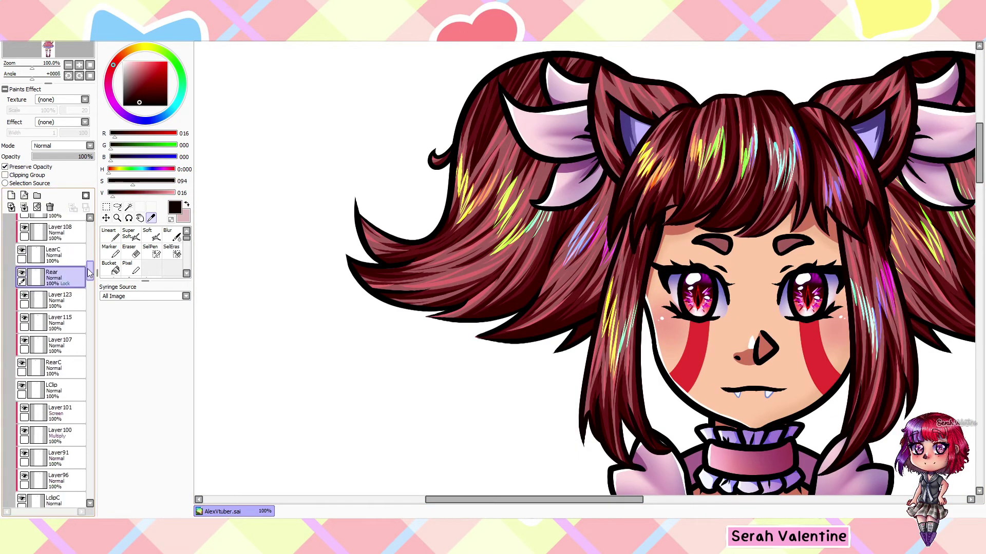
- Recolour both hair clips' outlines (171, 72, 109) on their opacity-locked line layers, starting with LClip
left_click(51, 303)
key("x")
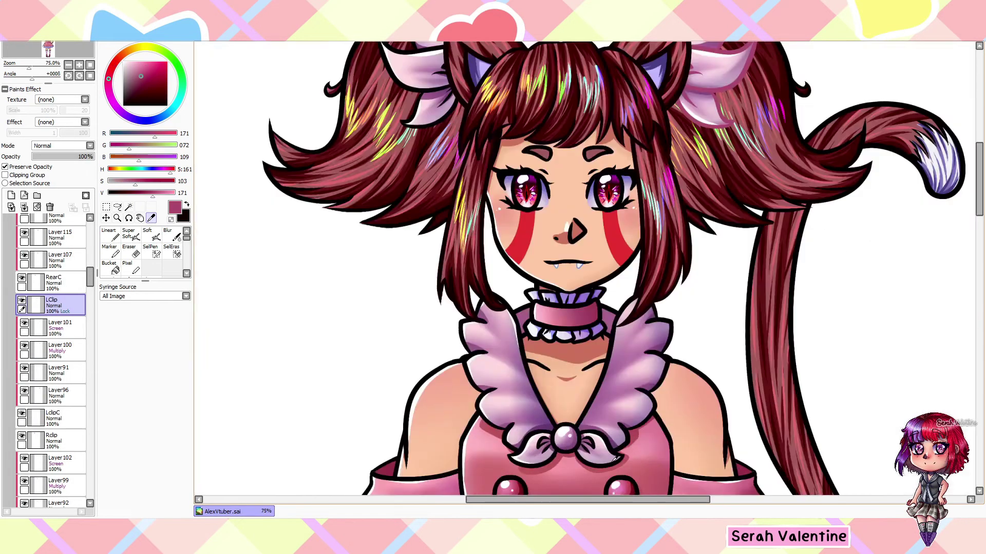
key("ctrl+minus")
key("x")
- Recolour the pigtail and tail outlines (16, 0, 0) and the white tail tip's outline (136, 152, 188) on opacity-locked Lhair, Rhair and Tail
scroll(51, 359, "down", 5)
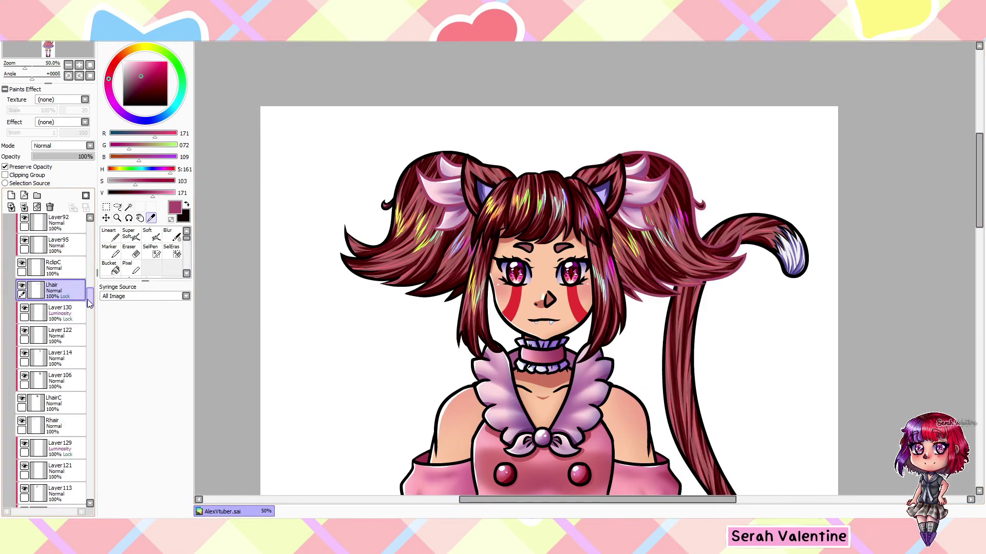
left_click(52, 447)
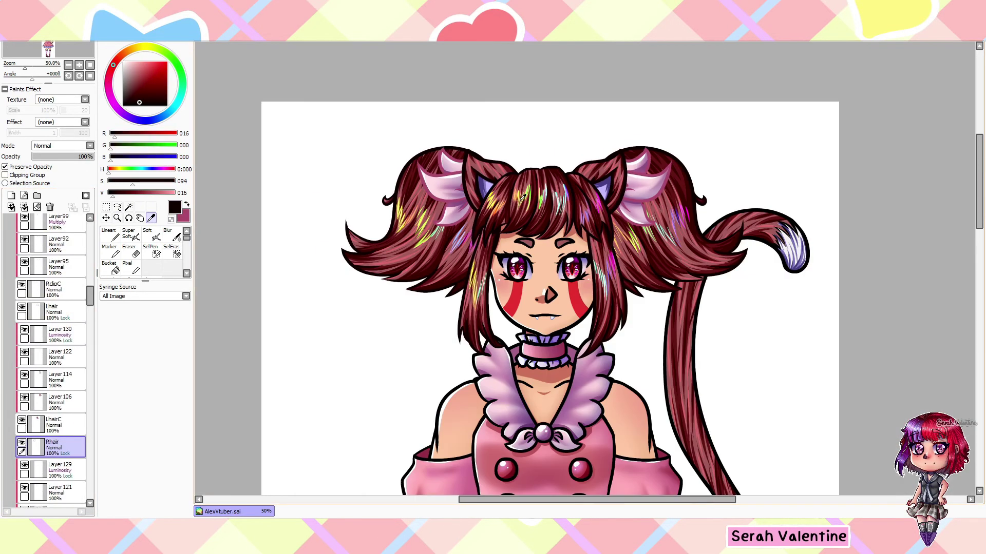
scroll(61, 462, "down", 5)
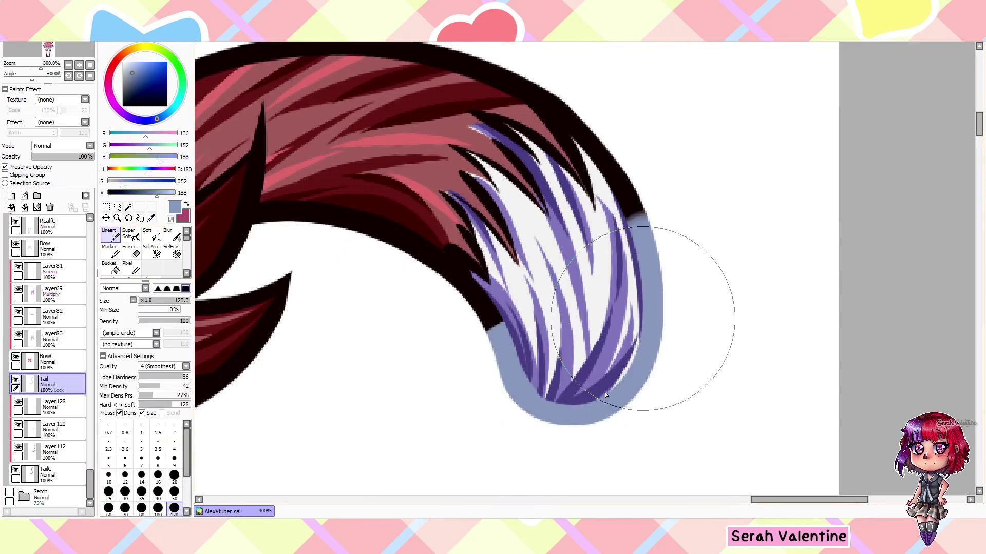
key("ctrl+plus")
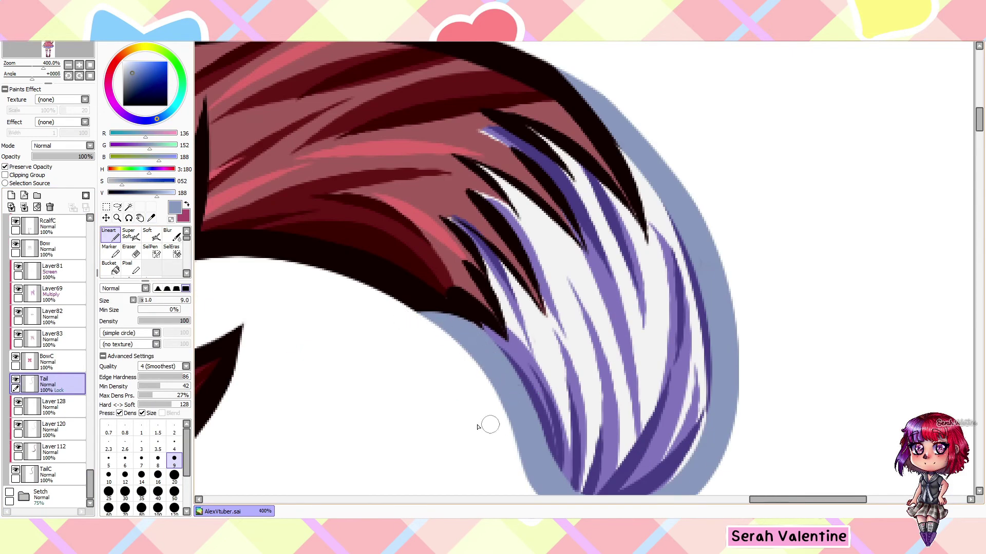
scroll(413, 453, "down", 9)
- Recolour the back bow's outlines dark red on the opacity-locked Bow layer
left_click(45, 247)
scroll(46, 333, "up", 3)
key("x")
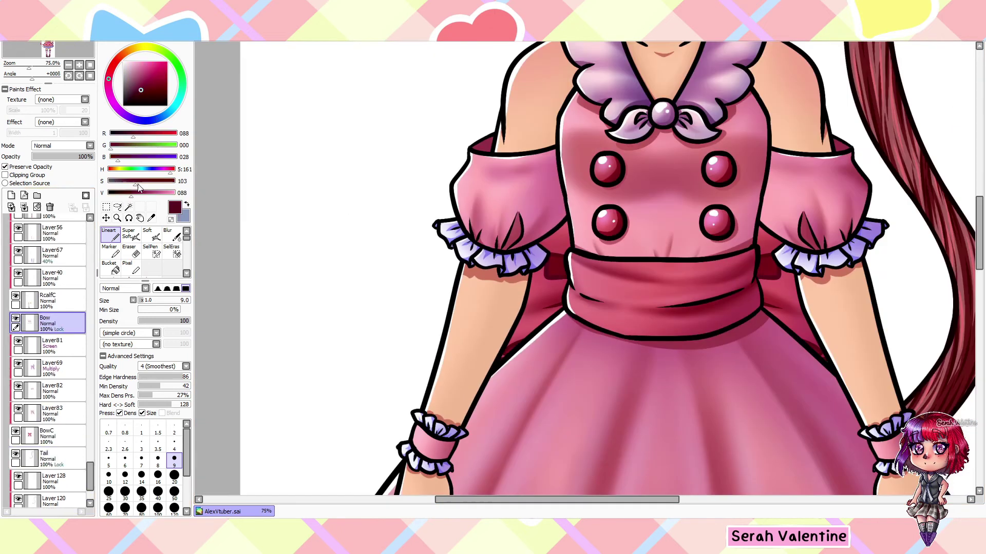
left_click(151, 218)
left_click(585, 267)
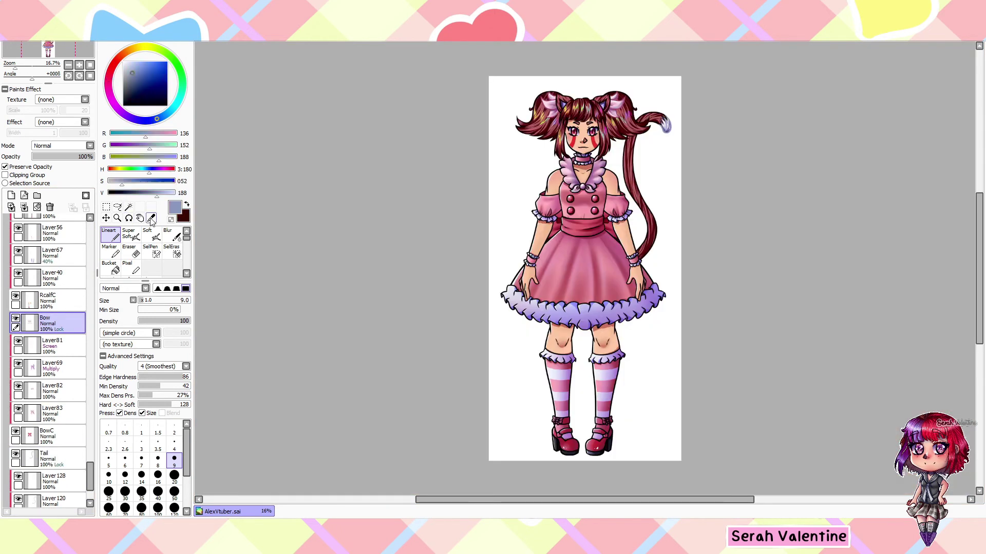
- Recolour the collar's outlines (136, 38, 75) on the opacity-locked collar line layers, including CollarBB
scroll(61, 288, "up", 5)
scroll(61, 288, "down", 5)
key("Home")
left_click_drag(91, 277, 90, 396)
key("Home")
left_click(52, 285)
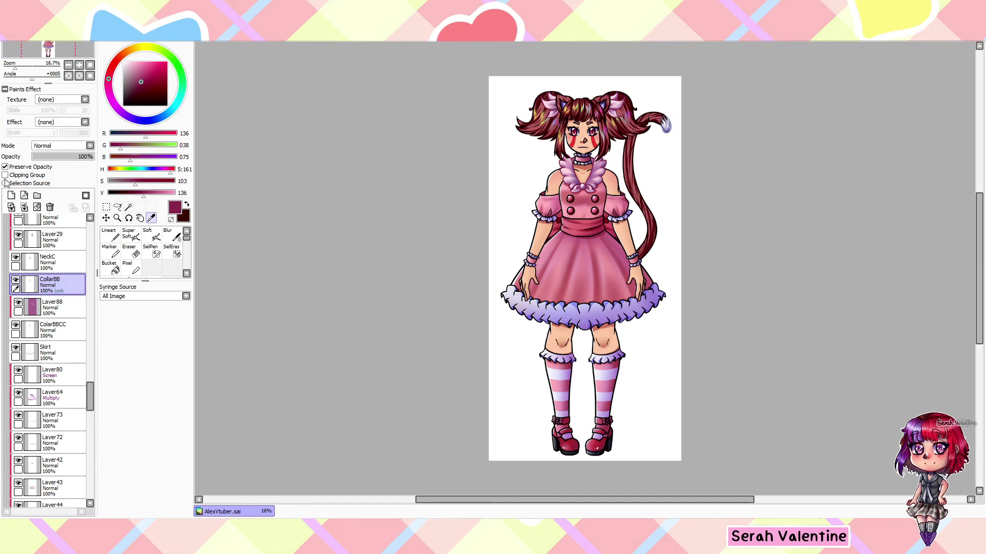
- Recolour the bodice outline dark crimson and the button and sash outlines (58, 0, 0) on the opacity-locked Bust layer
scroll(82, 277, "up", 10)
left_click(82, 279)
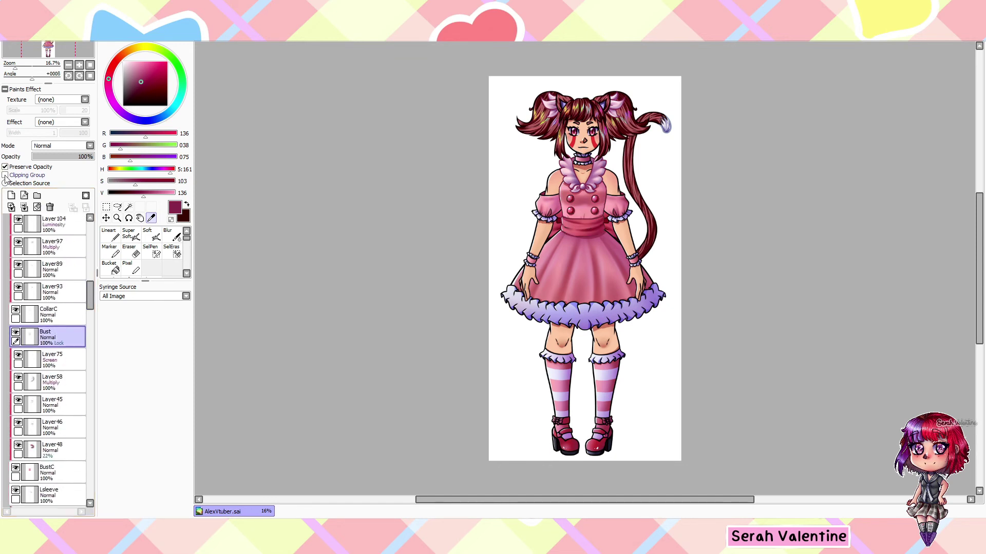
scroll(598, 171, "up", 6)
key("n")
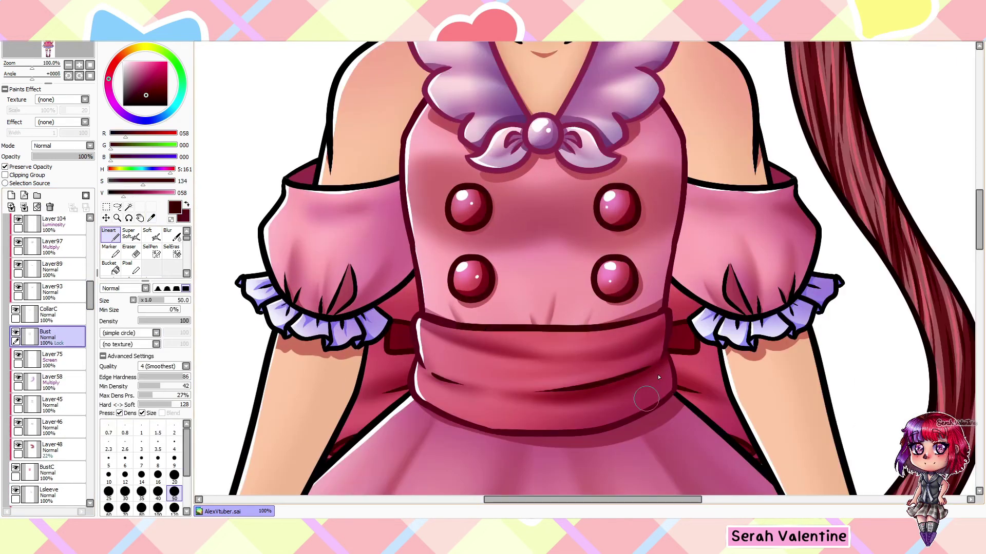
key("bracketleft")
key("bracketleft")
key("bracketleft")
key("bracketleft")
key("bracketleft")
scroll(415, 387, "up", 5)
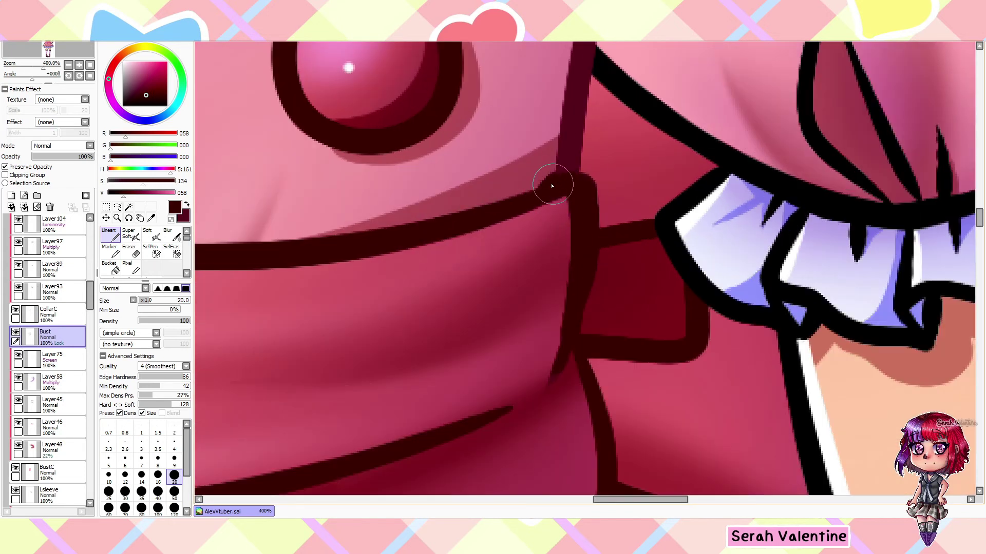
scroll(552, 185, "down", 11)
- Recolour the Lsleeve outline (86, 0, 26) on its opacity-locked layer and try (136, 152, 188) on the frill's edge
left_click(185, 207)
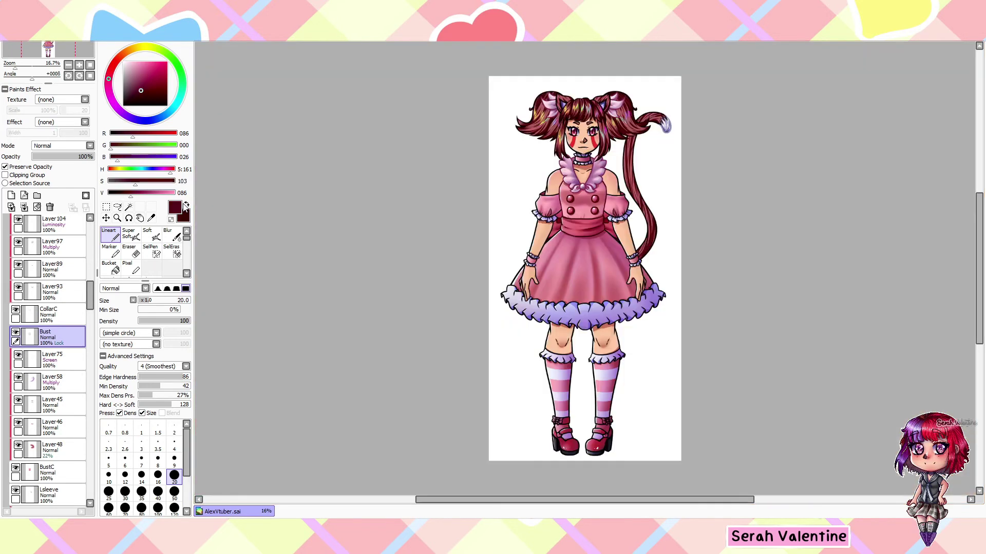
left_click(51, 494)
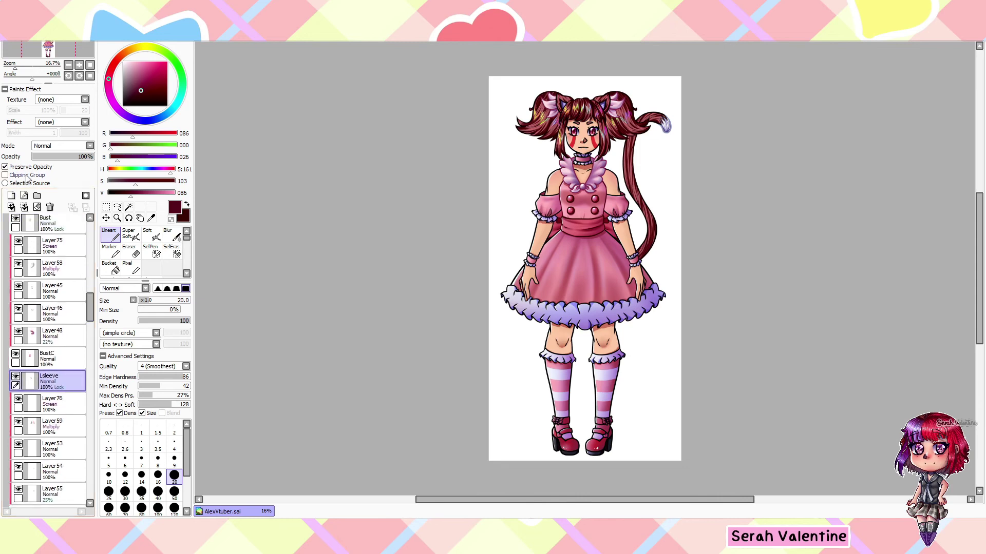
scroll(582, 206, "up", 3)
scroll(665, 125, "up", 2)
left_click(667, 127, "alt")
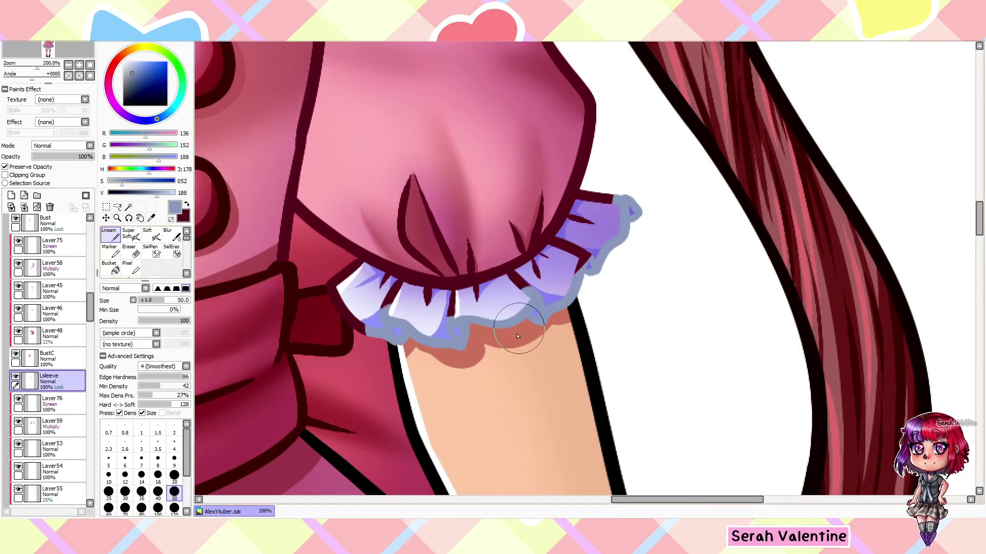
scroll(637, 216, "down", 2)
scroll(638, 214, "up", 2)
- Recolour the Lsleeve frill's outline and fold lines (70, 71, 122), using a size 9 brush for the details
left_click(638, 214, "alt")
key("bracketright")
key("bracketright")
key("bracketright")
key("bracketright")
key("bracketright")
scroll(638, 213, "down", 10)
scroll(624, 208, "up", 11)
key("bracketleft")
key("bracketleft")
key("bracketleft")
key("bracketleft")
key("bracketleft")
key("bracketleft")
key("bracketleft")
key("bracketleft")
key("bracketleft")
key("bracketleft")
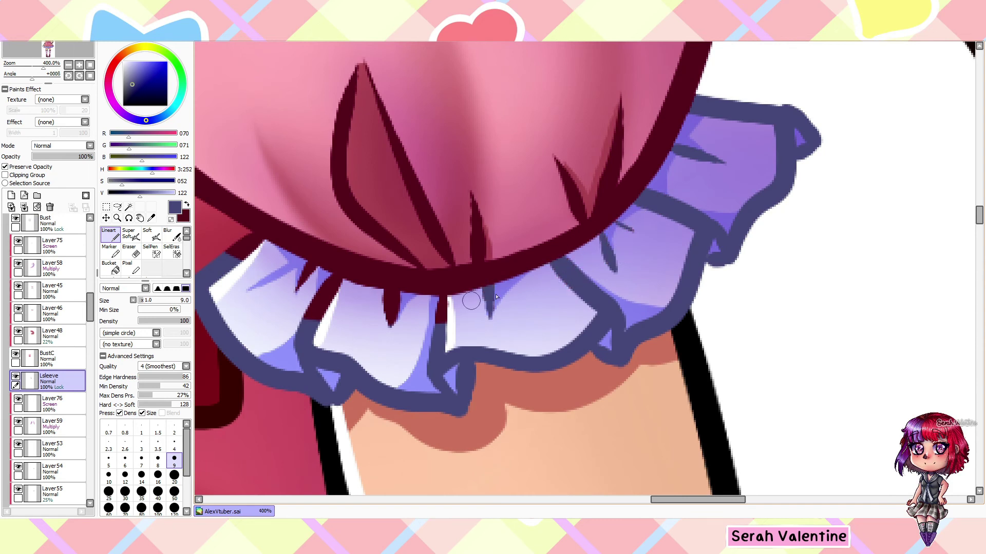
left_click_drag(496, 297, 662, 307)
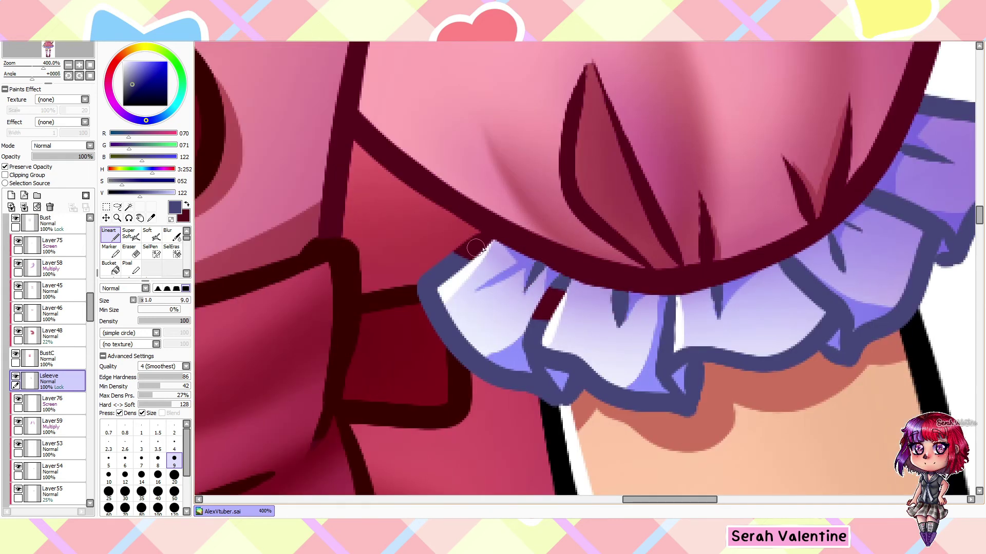
scroll(540, 327, "down", 11)
- Recolour the RSleeve outline (86, 0, 26) and the frill's outer edge (70, 71, 122) with a size 50 brush on its opacity-locked layer
key("x")
key("x")
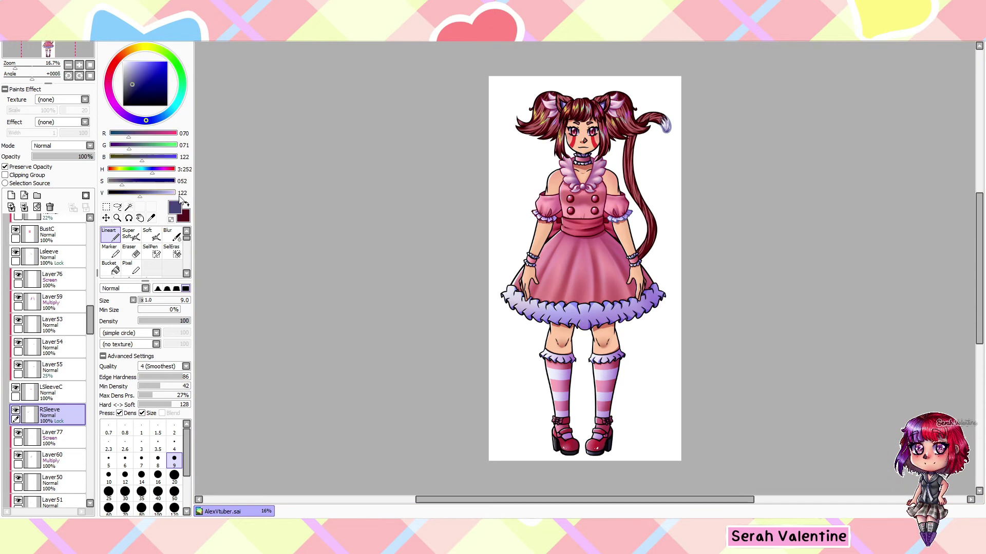
scroll(557, 215, "up", 10)
key("bracketright")
key("bracketright")
key("bracketright")
key("bracketright")
key("bracketright")
key("bracketright")
key("bracketright")
key("bracketright")
key("bracketright")
key("bracketright")
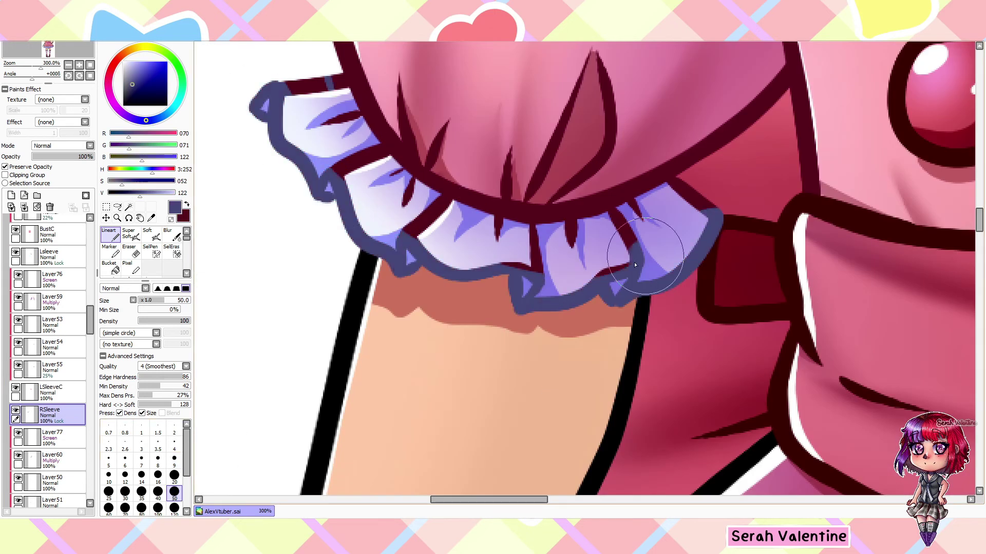
- Finish the RSleeve frill's inner fold lines in (70, 71, 122) with a size 9 brush
scroll(377, 194, "up", 4)
key("bracketleft")
key("bracketleft")
key("bracketleft")
key("bracketleft")
key("bracketleft")
scroll(377, 194, "down", 4)
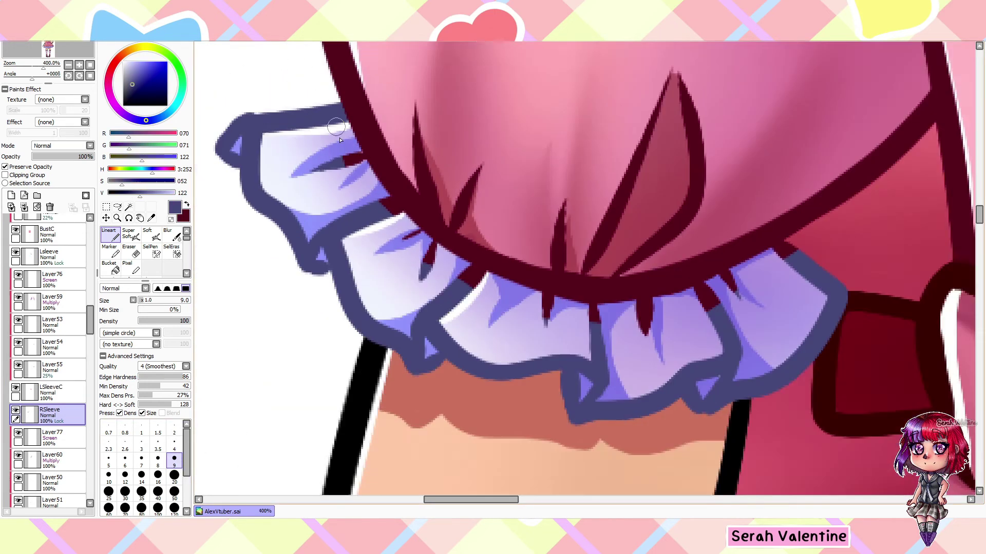
scroll(378, 194, "up", 2)
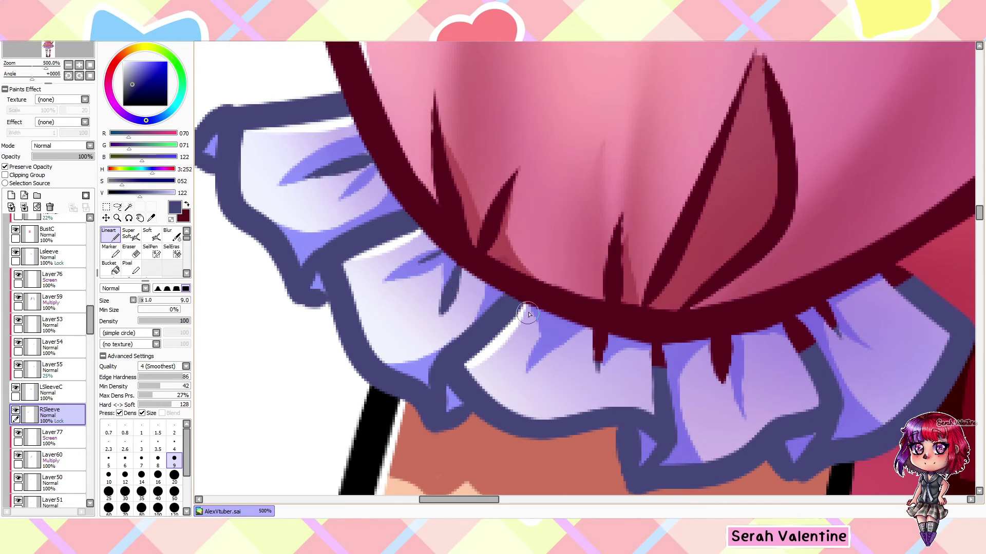
left_click_drag(529, 314, 321, 335)
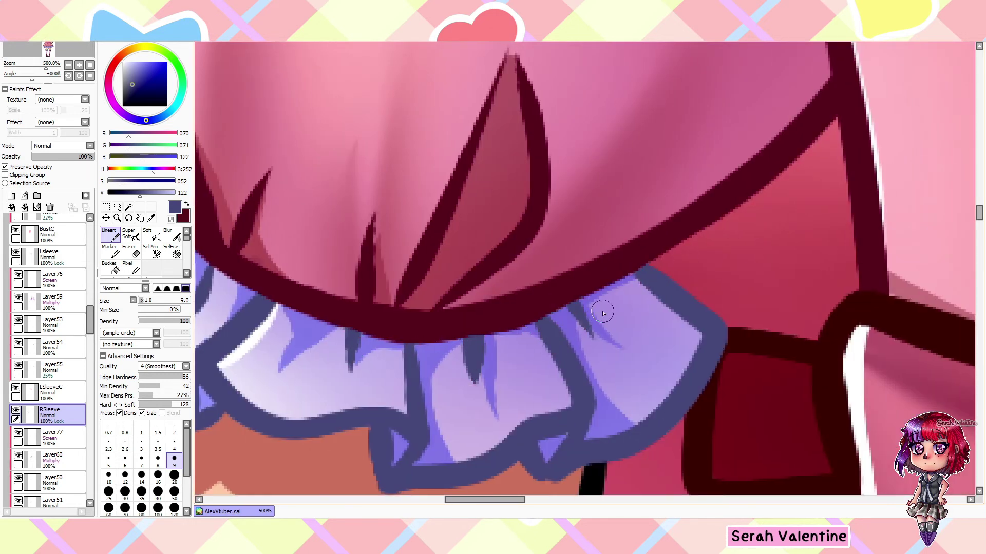
- Recolour the choker's outlines (86, 0, 26) on the opacity-locked Choker layer and hide the head and HeadC layers
key("x")
scroll(678, 226, "down", 10)
scroll(458, 258, "up", 6)
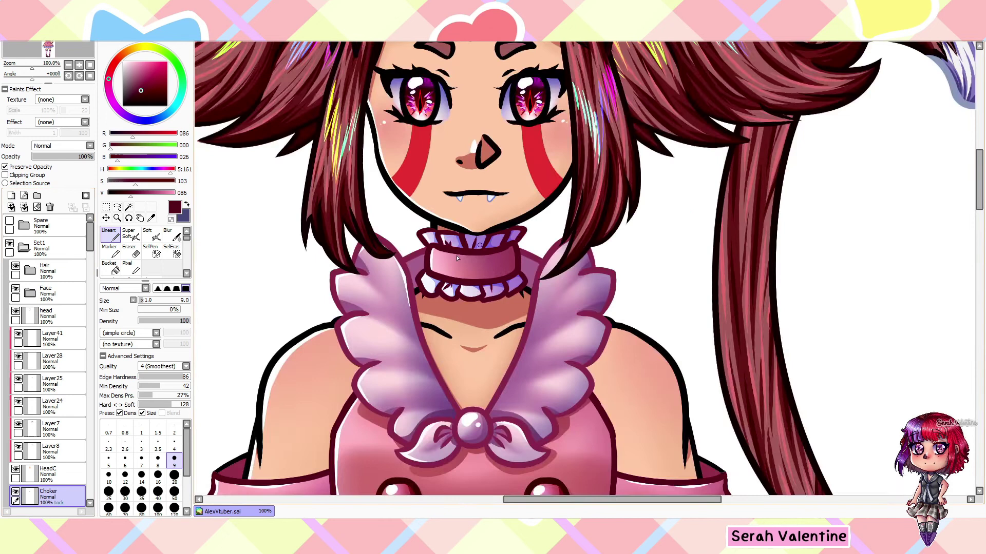
scroll(457, 258, "up", 2)
left_click(15, 311)
left_click(15, 469)
scroll(49, 359, "down", 4)
- Recolour the choker frills' outlines and fold lines (70, 71, 122), using brush sizes 50 and 9
key("x")
left_click(174, 492)
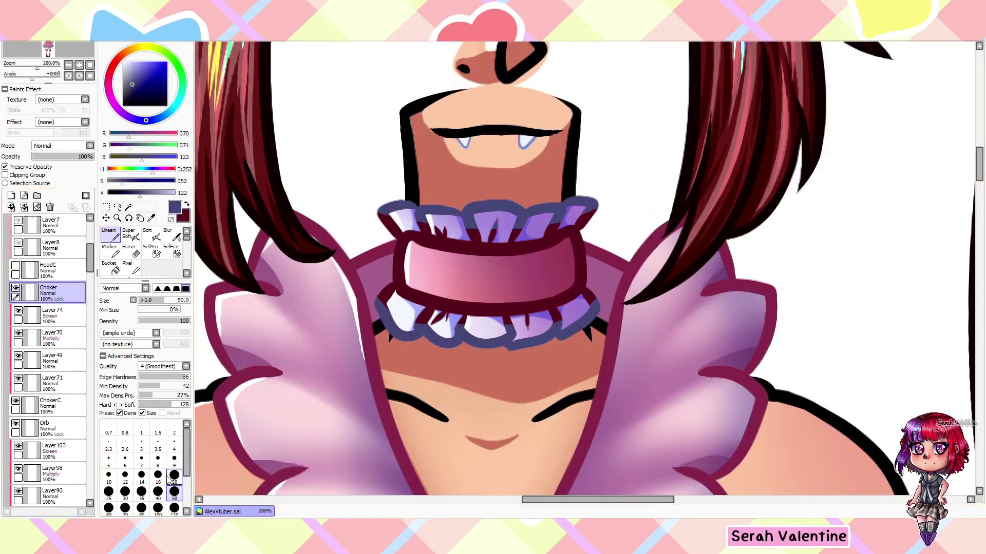
left_click(174, 460)
scroll(609, 264, "up", 3)
left_click_drag(473, 349, 728, 360)
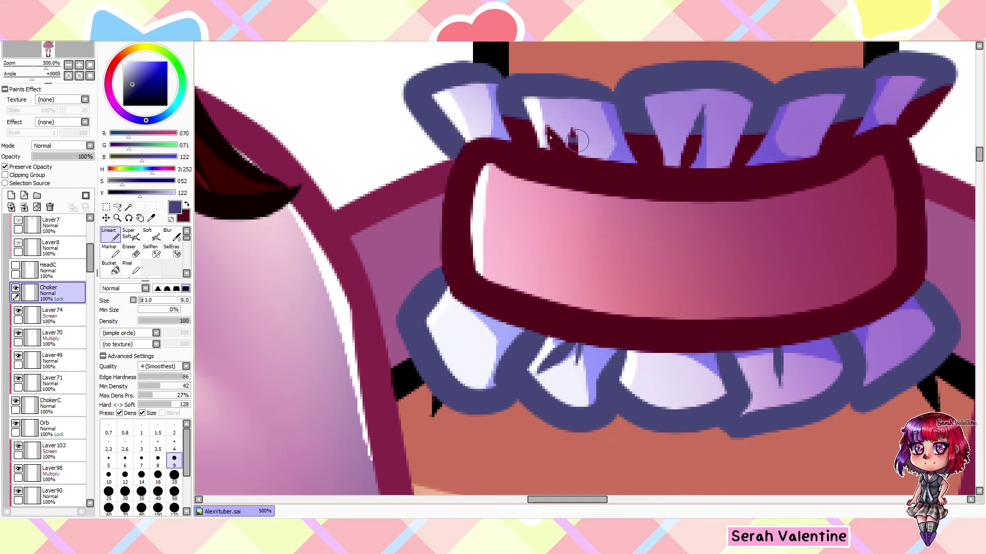
scroll(392, 154, "right", 3)
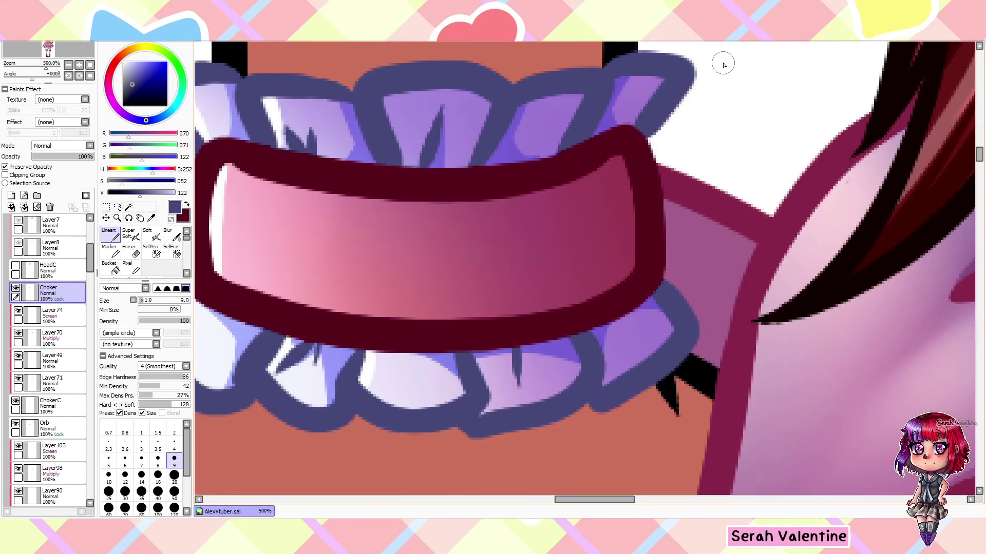
- Recolour the arm and hand outlines dark red on the opacity-locked Larm layer
scroll(723, 65, "down", 9)
scroll(44, 283, "up", 5)
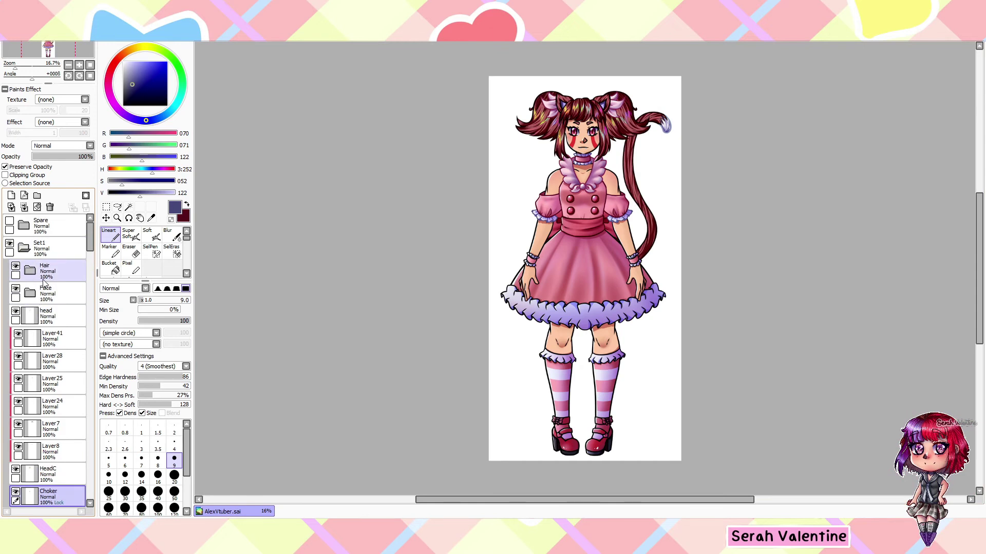
scroll(46, 308, "down", 10)
left_click(49, 339)
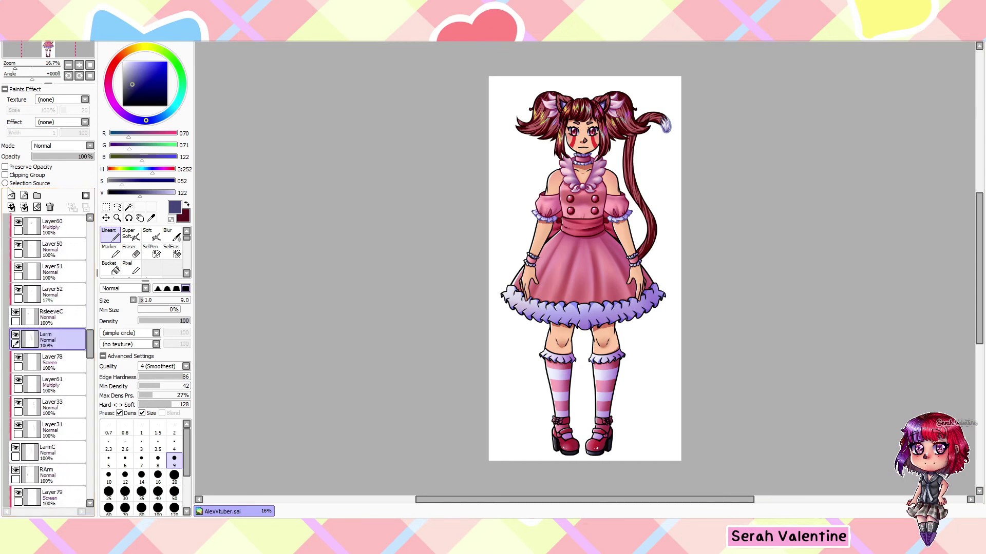
key("x")
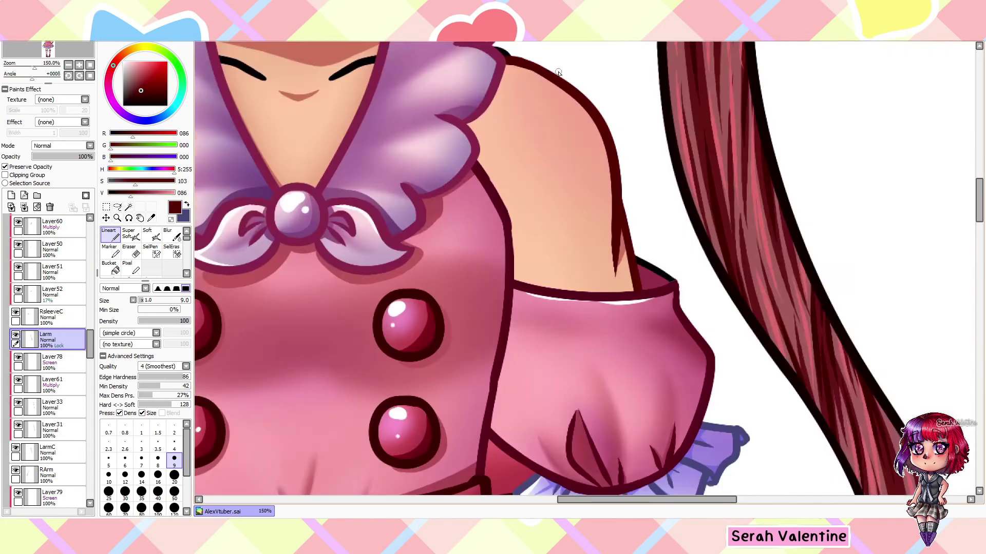
left_click(174, 475)
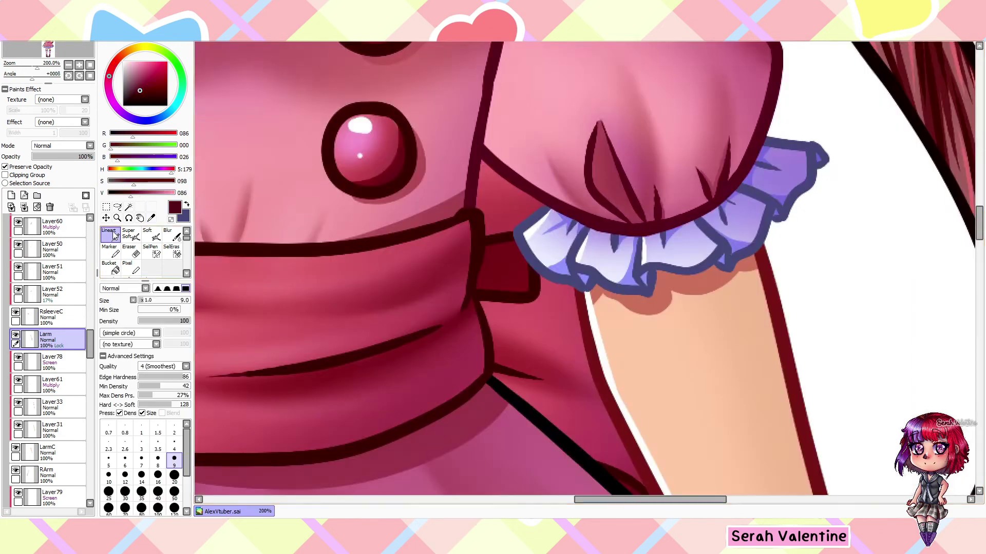
- Recolour the Larm wrist cuff's band outline (86, 0, 26) and its frill lines (70, 71, 122) with a size 9 brush
scroll(585, 267, "up", 5)
scroll(309, 331, "up", 6)
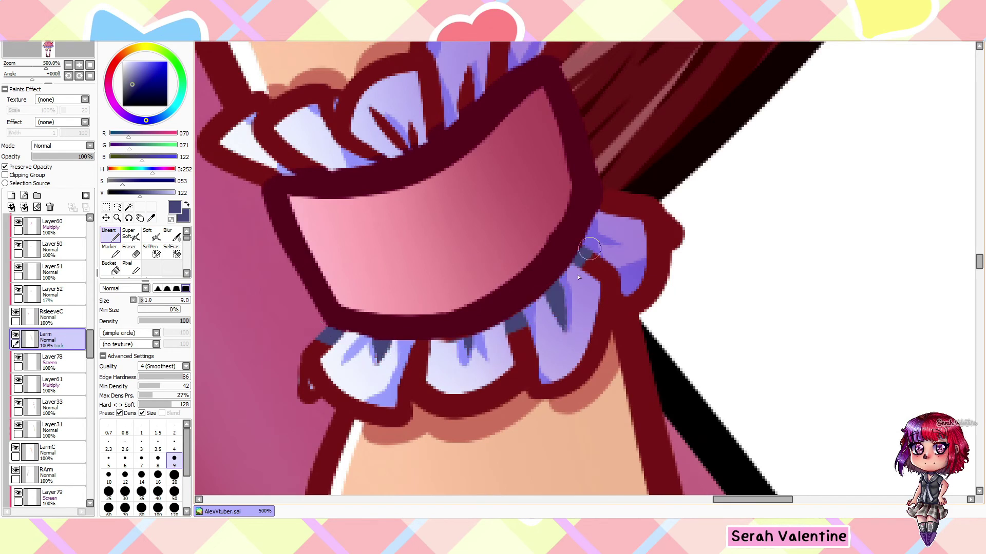
scroll(578, 277, "down", 1)
left_click(515, 280, "alt")
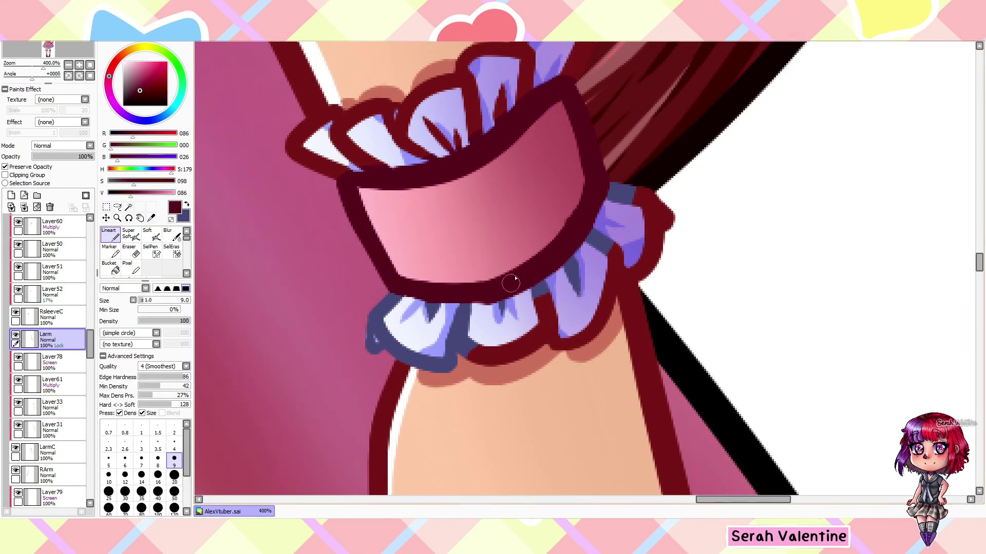
key("x")
left_click_drag(470, 361, 519, 354)
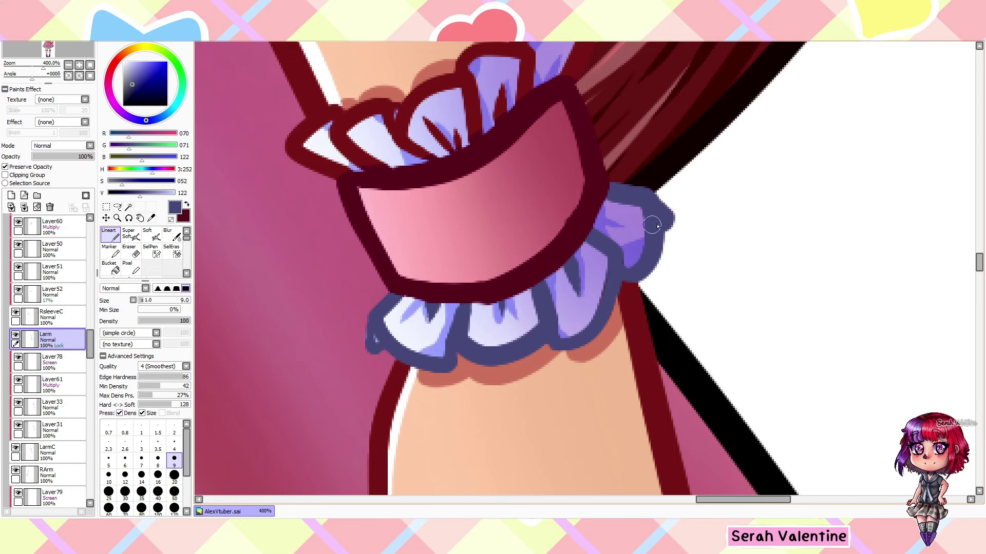
scroll(658, 226, "up", 1)
mouse_move(575, 170)
left_mouse_down()
mouse_move(606, 189)
mouse_move(506, 198)
mouse_move(363, 271)
left_mouse_up()
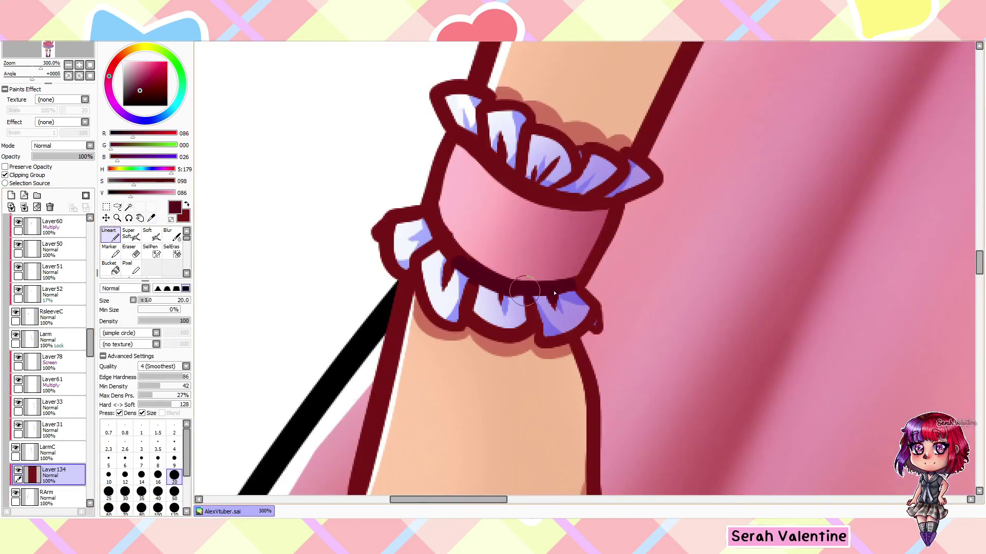
- Recolour the RArm cuff's band outline (86, 0, 26) and its frills (70, 71, 122) on clipped Layer134, using size 9 for the frills
key("[")
key("[")
key("[")
key("[")
key("[")
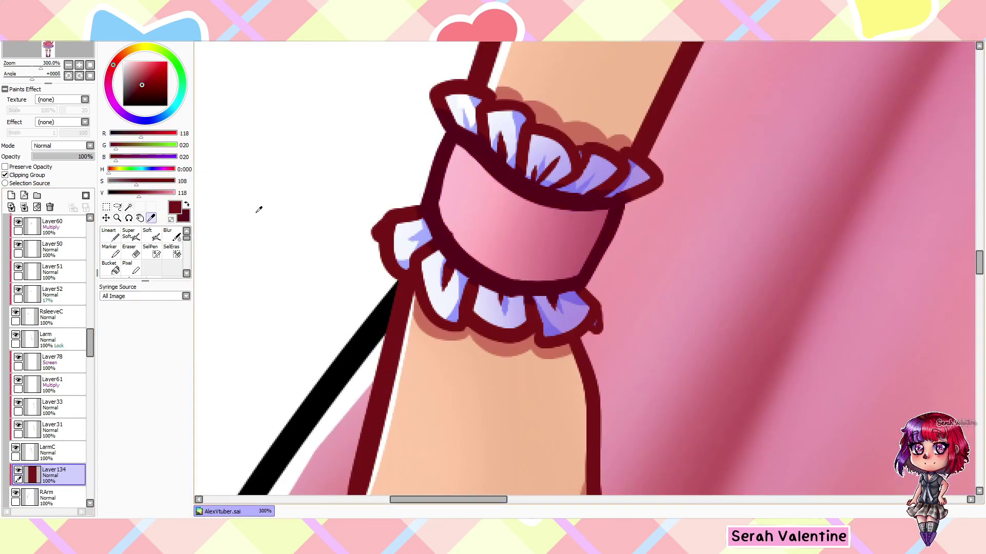
left_click(412, 216, "alt")
scroll(556, 238, "up", 1)
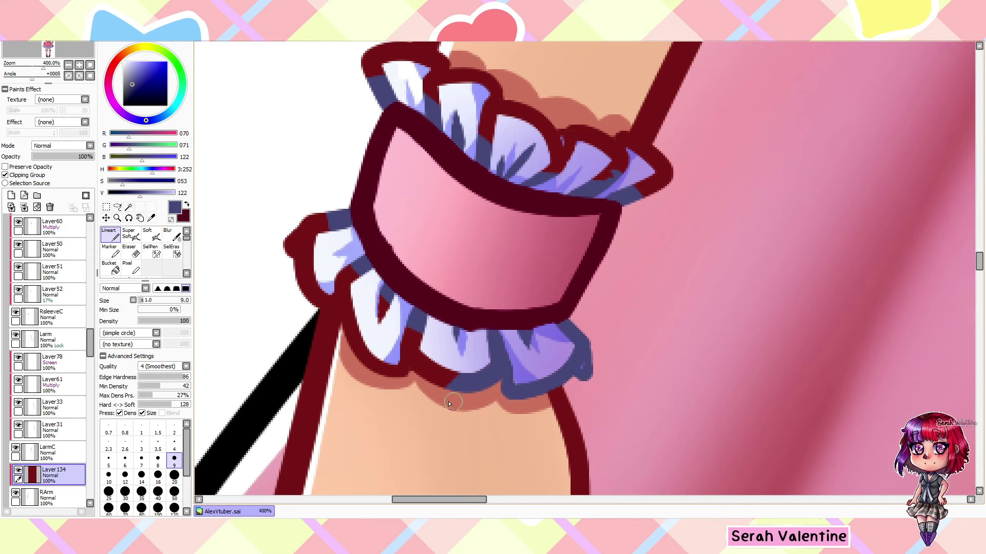
left_click_drag(450, 404, 342, 328)
left_click_drag(340, 294, 308, 219)
scroll(565, 257, "down", 3)
scroll(705, 251, "up", 4)
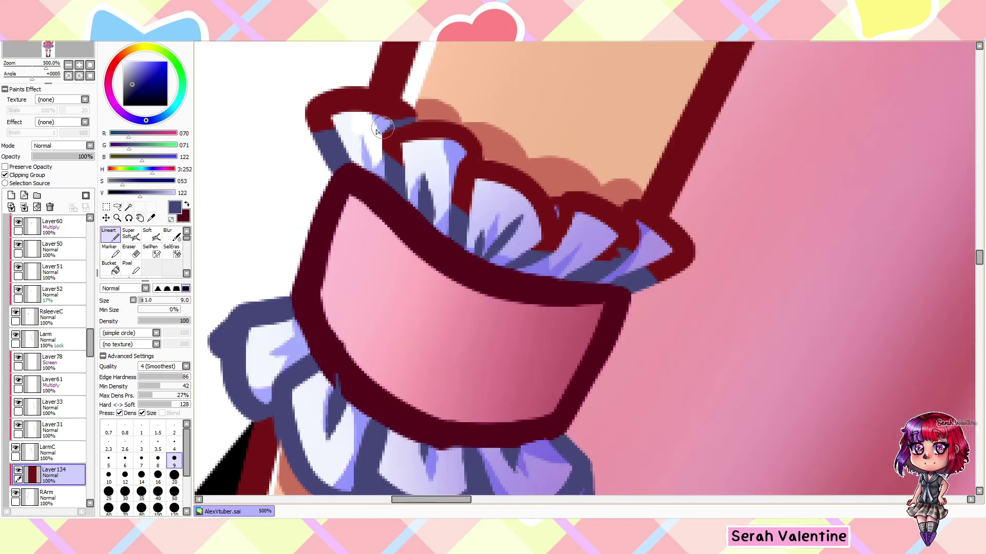
mouse_move(654, 217)
left_mouse_down()
mouse_move(588, 237)
mouse_move(540, 181)
mouse_move(466, 209)
mouse_move(378, 119)
left_mouse_up()
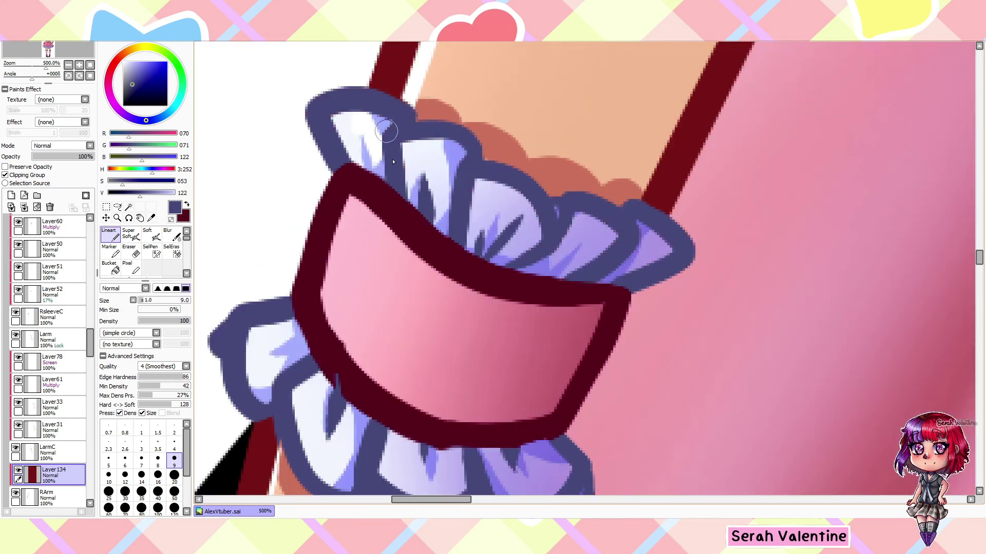
- Recolour the LSleeveBB and RSleeveBB line art (86, 0, 26) and the Neck outlines (118, 20, 20) on their opacity-locked layers
scroll(399, 178, "down", 8)
scroll(48, 359, "down", 5)
key("x")
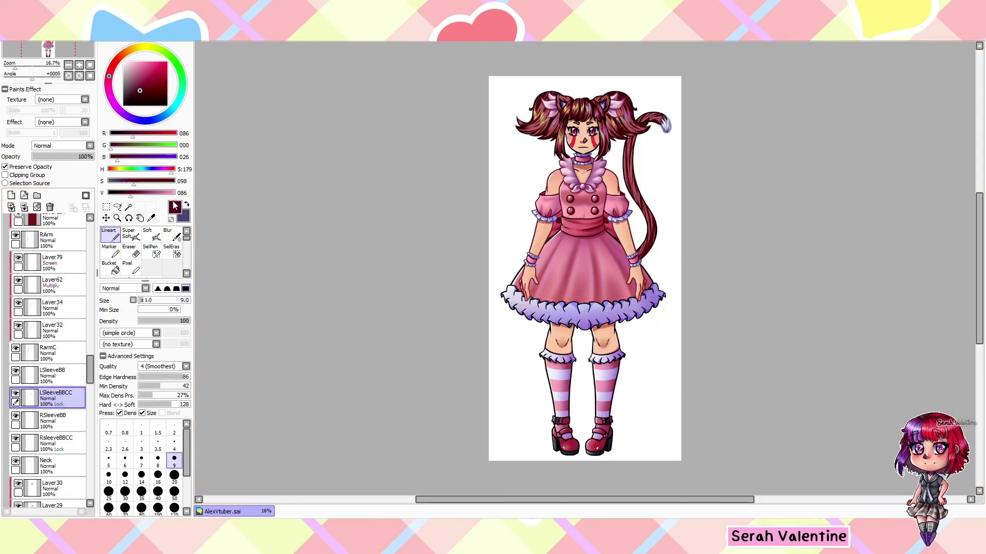
scroll(604, 189, "up", 4)
left_click(52, 375)
left_click(39, 439)
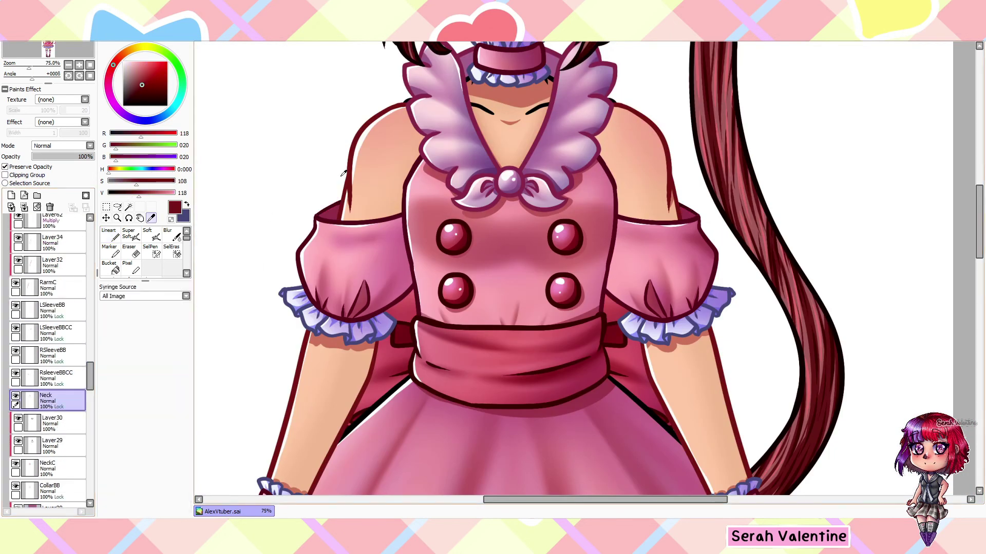
scroll(565, 257, "down", 4)
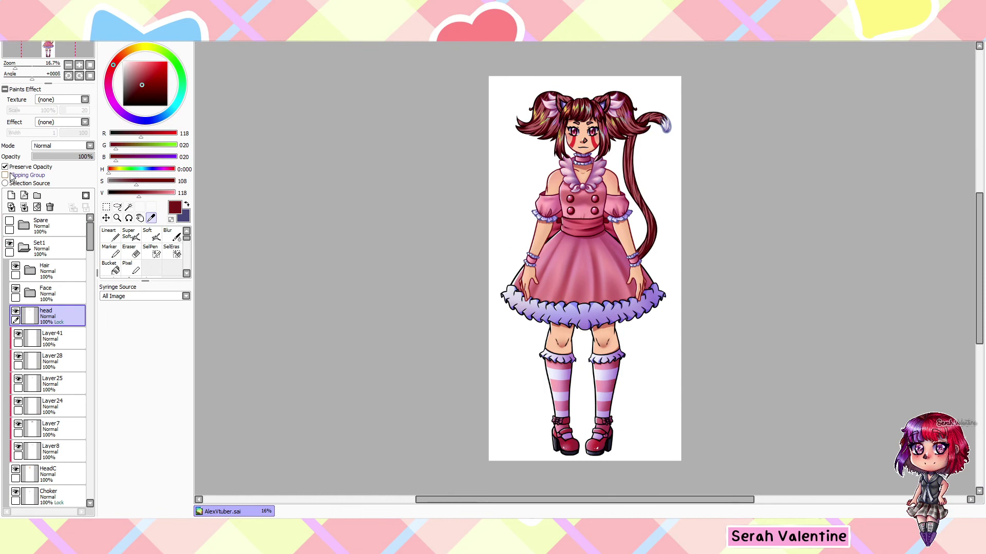
- Preserve opacity on the Skirt layer and recolour its frill lines (70, 71, 122) and its side outlines (86, 0, 26)
key("Down")
key("Down")
key("Down")
key("Down")
key("Down")
key("Down")
key("Down")
key("Down")
key("Down")
key("Down")
key("Down")
key("Down")
key("Down")
key("Down")
key("Down")
key("Down")
key("Down")
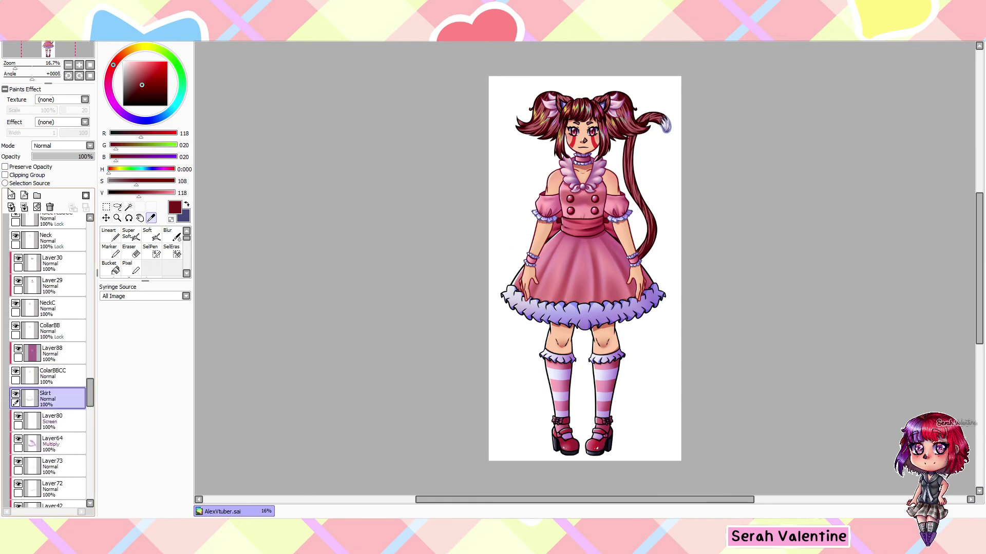
left_click(5, 166)
left_click(187, 205)
left_click(109, 235)
key("x")
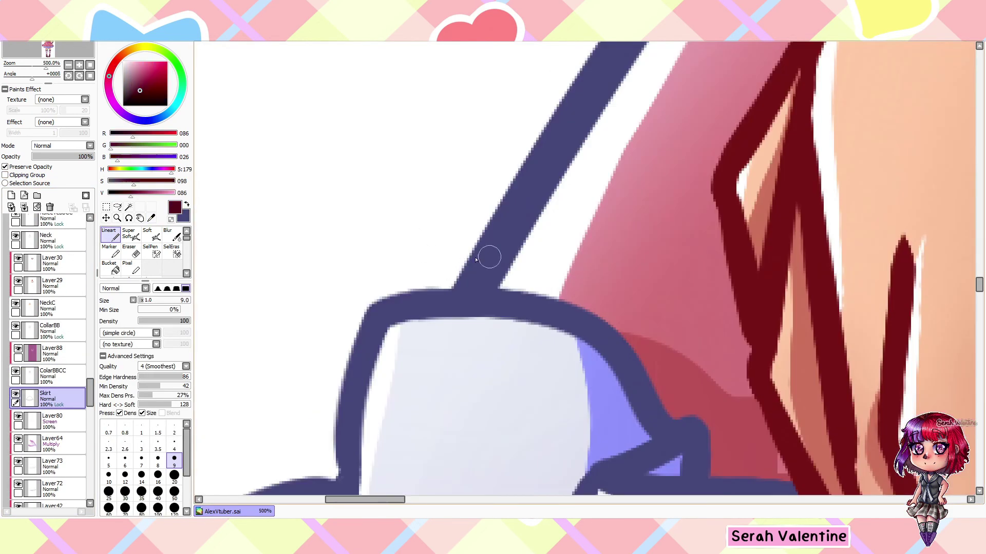
scroll(511, 282, "down", 6)
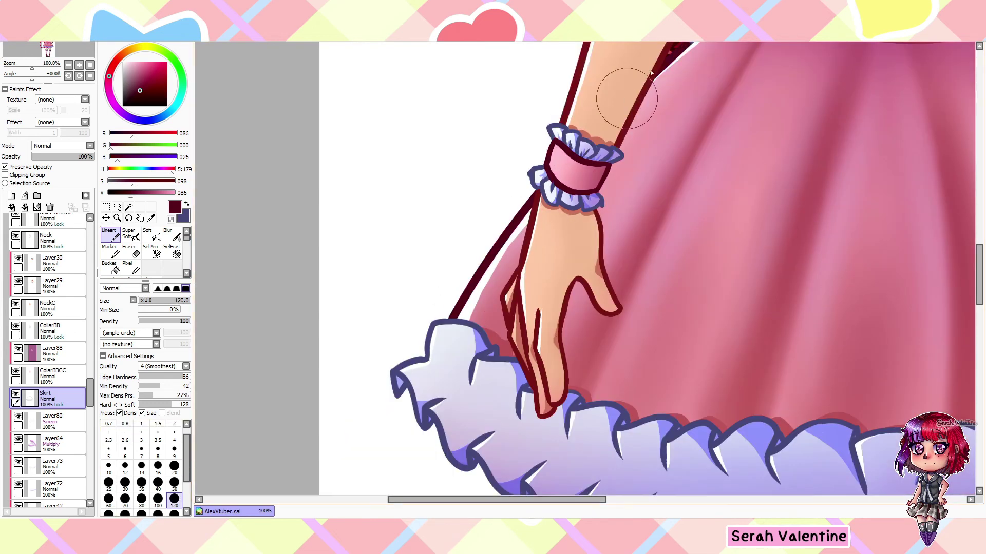
key("ctrl+0")
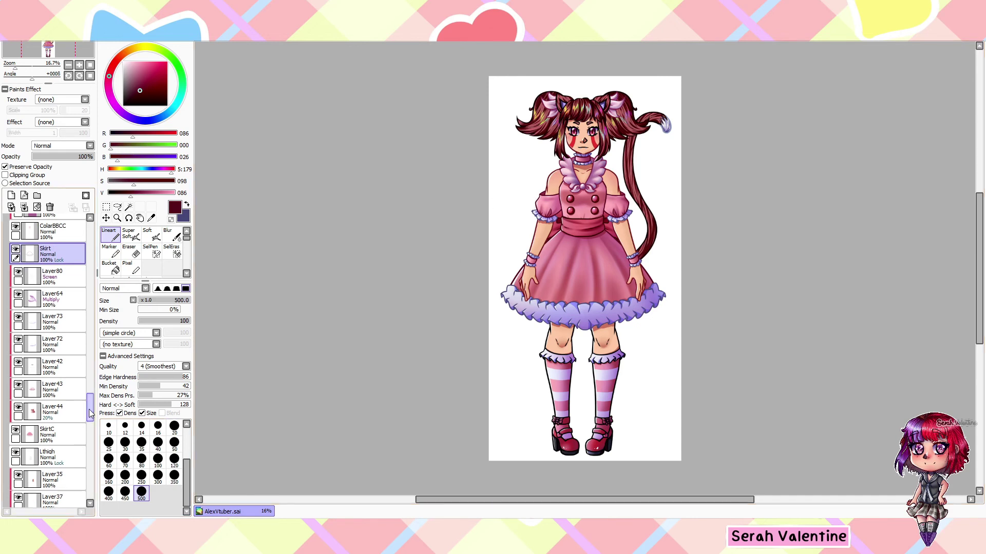
- Hide the skirt layers and recolour all of the opacity-locked Lcalf layer's line art (86, 0, 26)
scroll(92, 422, "down", 3)
scroll(91, 422, "down", 3)
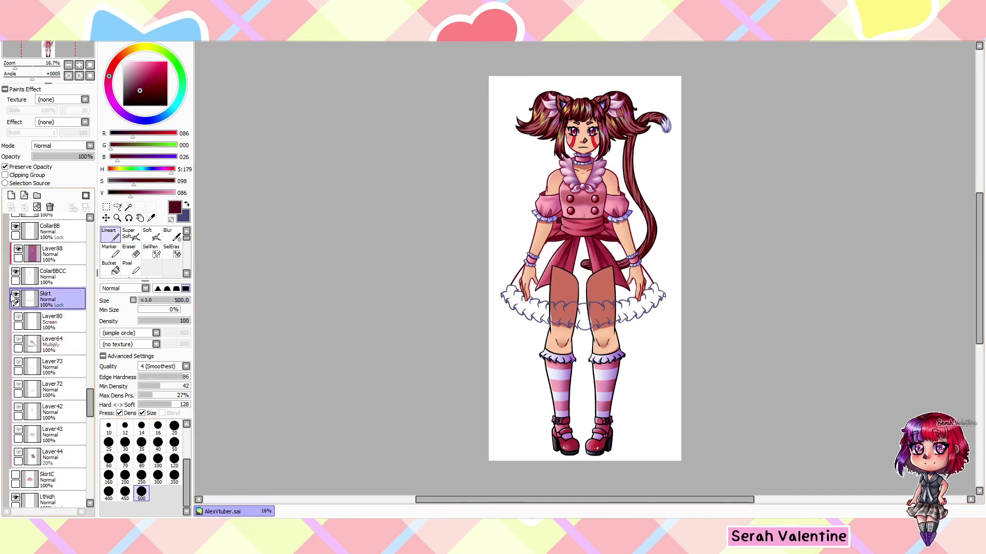
key("alt")
left_click(47, 352)
left_click(187, 206)
scroll(609, 439, "up", 7)
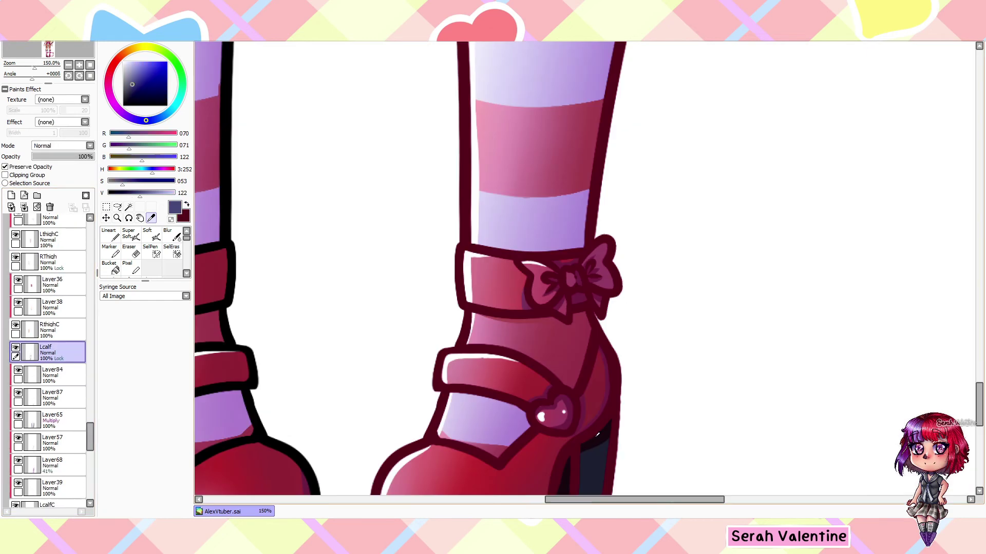
- Recolour the Lcalf sock's outline segments beside the lavender stripes (70, 71, 122) with a size 20 brush
key("[")
key("[")
key("[")
key("[")
key("[")
scroll(447, 368, "up", 2)
scroll(403, 260, "down", 1)
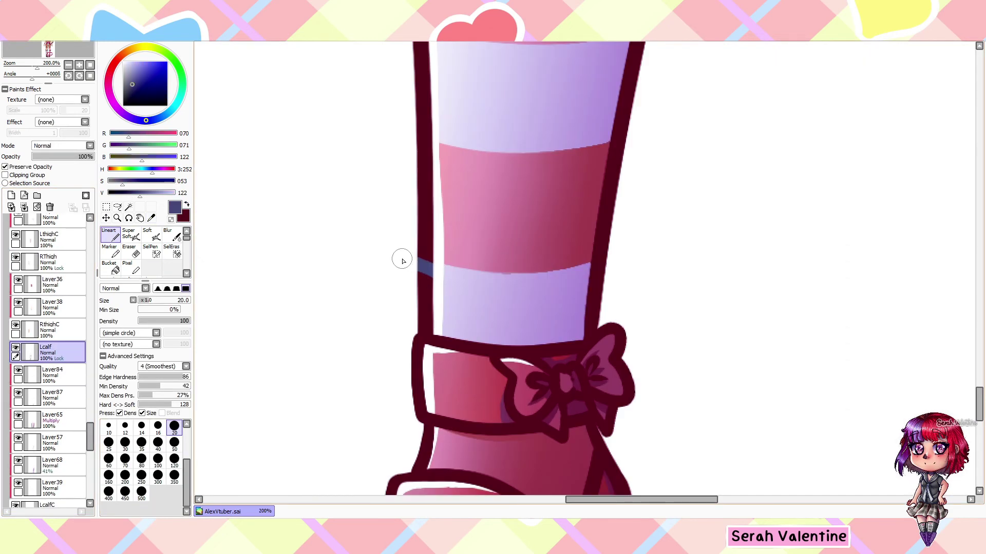
left_click_drag(437, 272, 419, 341)
scroll(419, 342, "down", 3)
scroll(634, 286, "up", 3)
left_click_drag(583, 269, 608, 189)
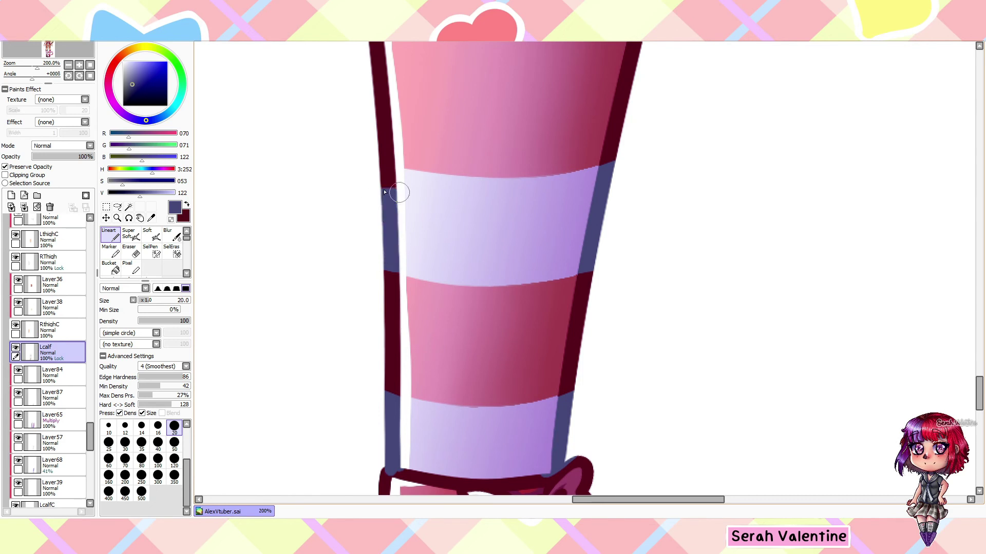
scroll(384, 192, "down", 3)
scroll(310, 220, "up", 2)
left_click_drag(491, 211, 502, 176)
scroll(245, 164, "down", 3)
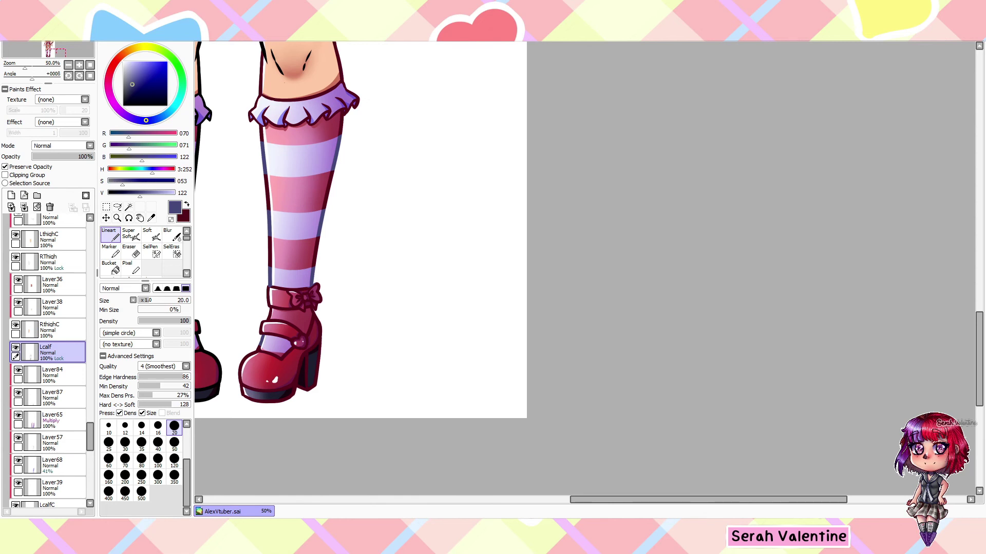
- Recolour the Lcalf sock frill's outlines and folds (70, 71, 122), using brush sizes 50 and 20
scroll(226, 52, "up", 3)
left_click(174, 442)
mouse_move(359, 216)
left_mouse_down()
mouse_move(616, 211)
mouse_move(390, 257)
mouse_move(315, 239)
left_mouse_up()
scroll(565, 246, "up", 2)
left_click_drag(559, 287, 568, 253)
left_click(174, 427)
scroll(426, 304, "up", 2)
scroll(426, 303, "down", 5)
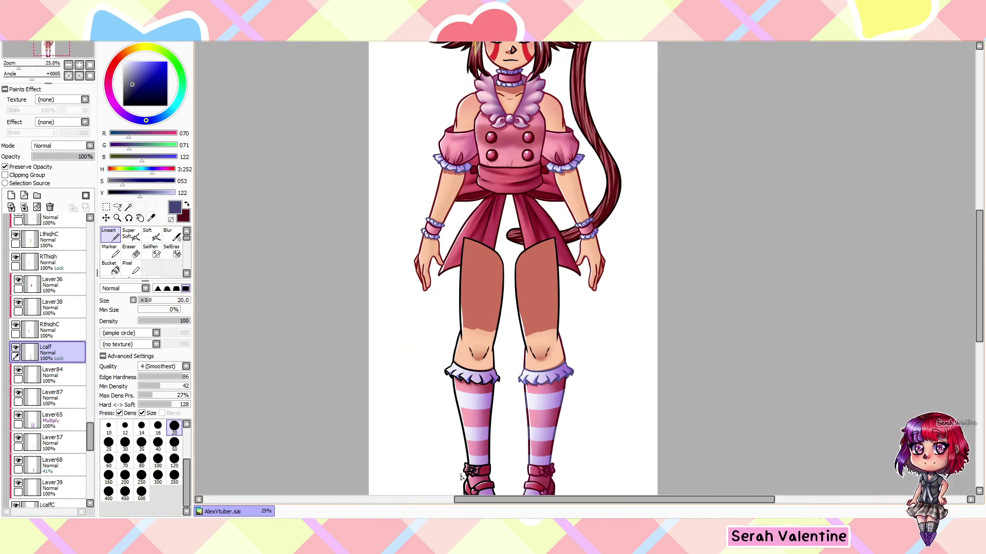
- Recolour the whole opacity-locked Rcalf layer's line art (70, 71, 122) and select (86, 0, 26) for the pink stripes
scroll(586, 411, "up", 2)
scroll(585, 411, "down", 3)
left_click(601, 359, "ctrl")
left_click(181, 220)
scroll(589, 258, "up", 5)
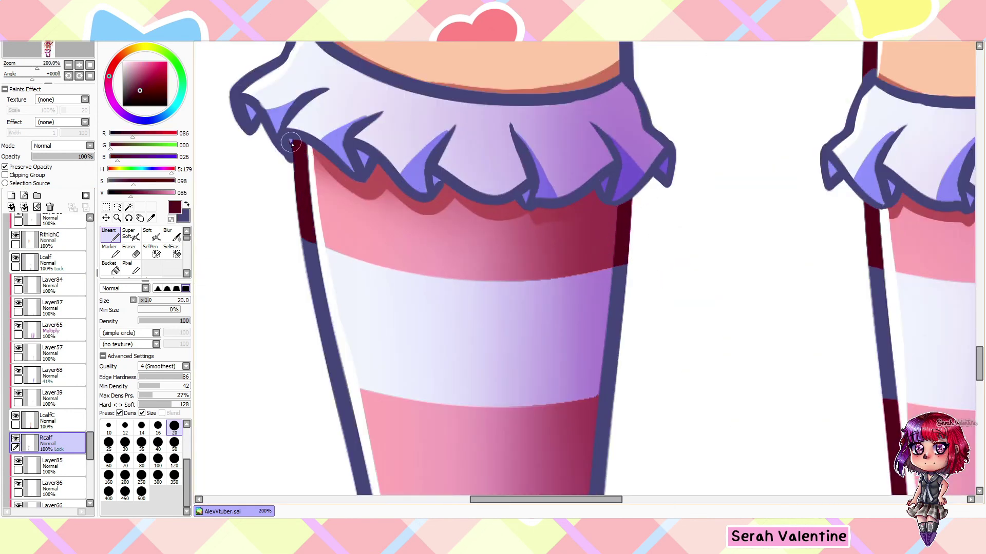
- Recolour the Rcalf sock's outline segments beside the pink stripes (86, 0, 26) with a size 20 brush
scroll(298, 164, "down", 4)
left_click_drag(288, 167, 304, 177)
left_click_drag(536, 194, 539, 303)
left_click_drag(297, 180, 313, 285)
scroll(291, 302, "down", 3)
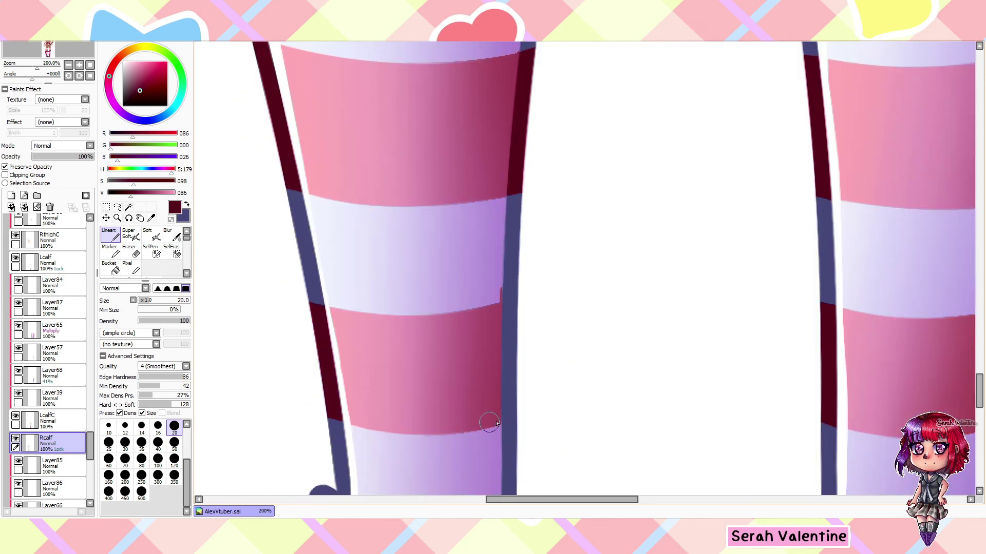
left_click_drag(489, 423, 500, 329)
- Recolour the main body outline of the Rcalf shoe (42, 0, 0) with a size 20 brush
scroll(501, 328, "down", 5)
scroll(590, 370, "up", 2)
scroll(589, 369, "down", 4)
scroll(551, 320, "up", 4)
left_click(551, 321, "alt")
mouse_move(534, 267)
left_mouse_down()
mouse_move(424, 431)
mouse_move(296, 251)
mouse_move(323, 195)
mouse_move(521, 272)
left_mouse_up()
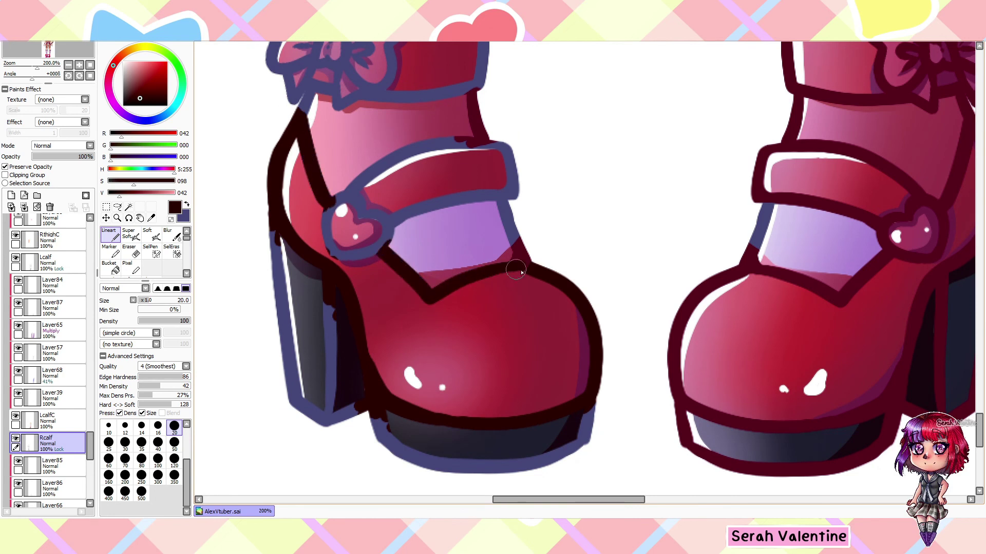
- Recolour the outlines of the Rcalf shoe's instep strap and ankle strap (42, 0, 0)
scroll(516, 271, "down", 3)
scroll(437, 257, "up", 3)
left_click_drag(360, 280, 482, 308)
scroll(560, 200, "up", 2)
mouse_move(580, 185)
left_mouse_down()
mouse_move(544, 282)
mouse_move(493, 211)
left_mouse_up()
scroll(437, 194, "down", 4)
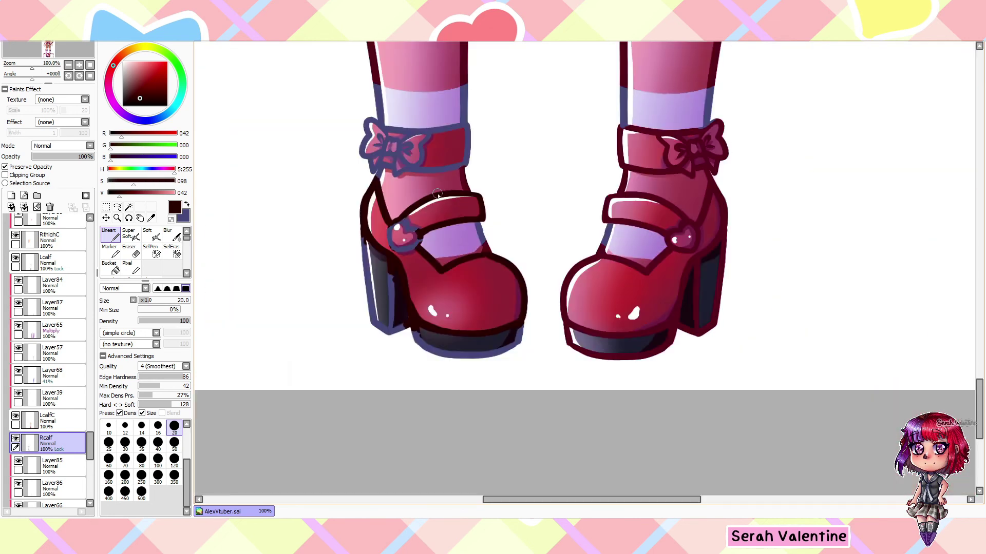
scroll(438, 194, "up", 3)
mouse_move(318, 170)
left_mouse_down()
mouse_move(564, 242)
mouse_move(329, 301)
left_mouse_up()
scroll(227, 171, "down", 2)
- Recolour the Rcalf shoe's ankle bow and heart ornament outlines (86, 0, 26)
key("alt")
mouse_move(287, 226)
left_mouse_down()
mouse_move(278, 272)
mouse_move(293, 321)
mouse_move(323, 277)
left_mouse_up()
scroll(288, 257, "up", 1)
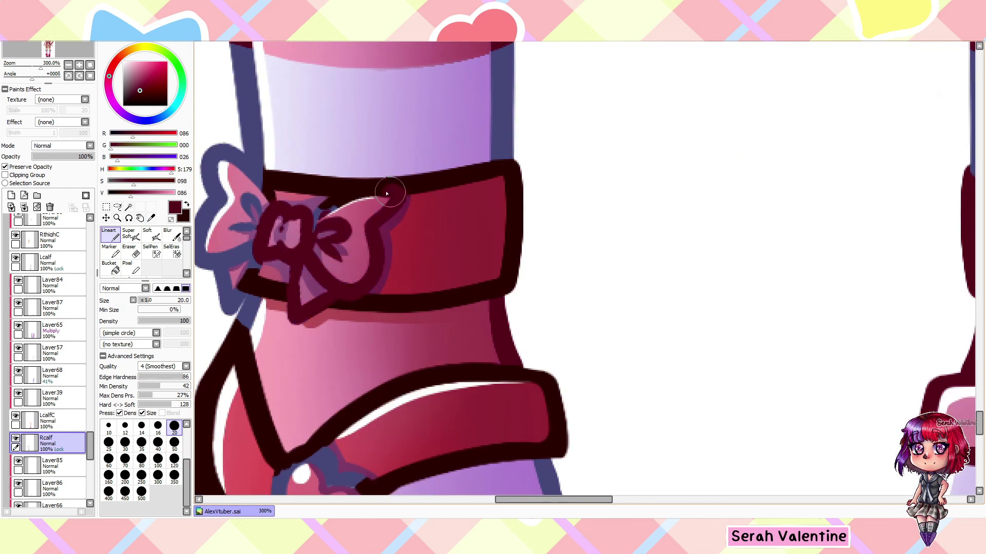
scroll(387, 193, "down", 1)
left_click_drag(375, 315, 426, 235)
left_click_drag(452, 187, 401, 257)
left_click_drag(380, 215, 452, 128)
scroll(421, 236, "down", 1)
scroll(428, 241, "up", 3)
left_click_drag(427, 241, 426, 355)
scroll(421, 257, "down", 3)
- Recolour the Rcalf shoe's heel and platform sole outlines black (0, 0, 0)
scroll(308, 164, "up", 2)
mouse_move(303, 121)
left_mouse_down()
mouse_move(310, 163)
mouse_move(440, 433)
left_mouse_up()
scroll(394, 285, "up", 1)
scroll(503, 460, "right", 2)
mouse_move(504, 460)
left_mouse_down()
mouse_move(536, 445)
mouse_move(604, 444)
mouse_move(763, 297)
left_mouse_up()
scroll(539, 508, "down", 5)
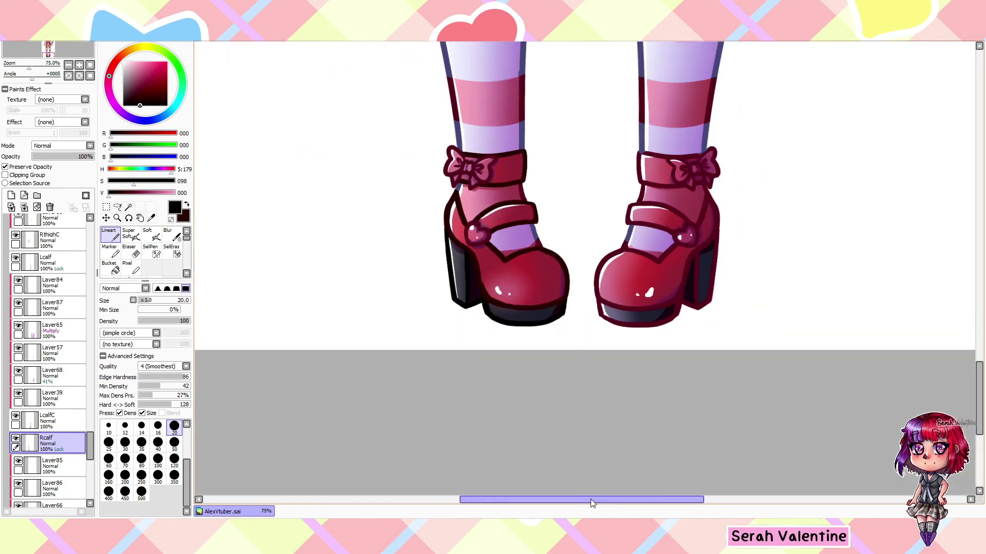
- Recolour the heel and platform sole outlines of the shoe on the Lcalf layer black (0, 0, 0)
left_click(47, 262)
scroll(667, 216, "up", 2)
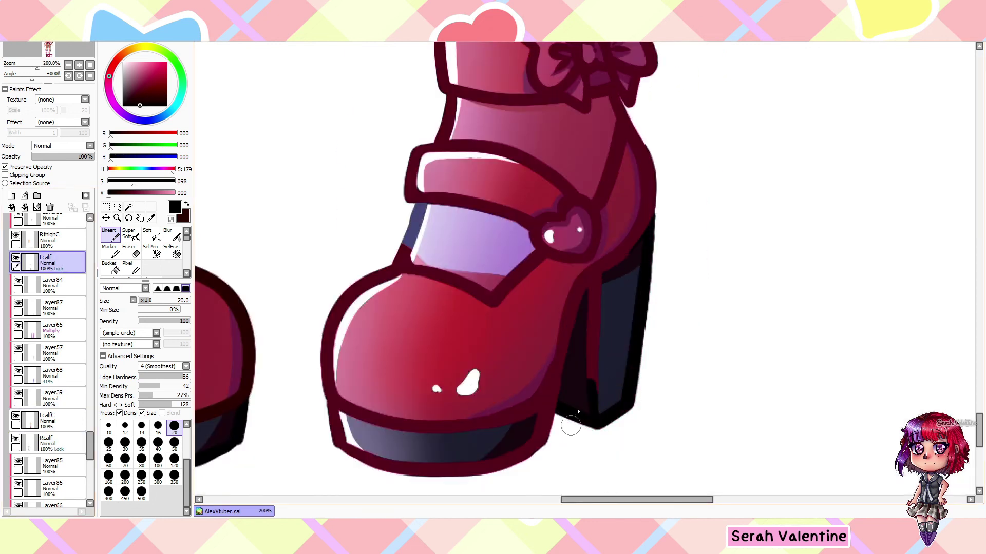
scroll(415, 475, "up", 2)
mouse_move(719, 380)
left_mouse_down()
mouse_move(619, 448)
mouse_move(432, 433)
mouse_move(380, 349)
left_mouse_up()
scroll(380, 349, "down", 4)
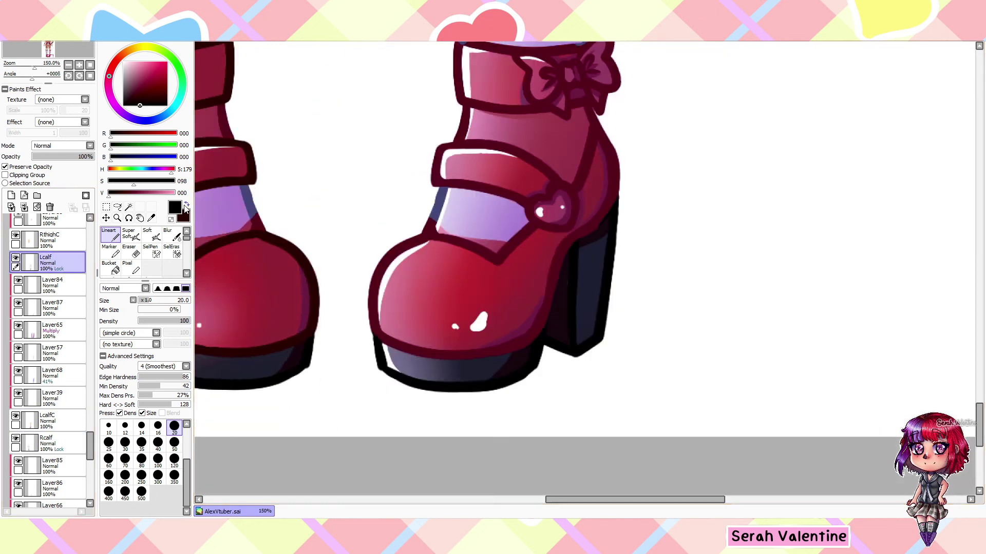
- Recolour the Lcalf shoe's toe and main body outlines (42, 0, 0) with a size 20 brush
scroll(411, 308, "up", 3)
left_click_drag(437, 222, 359, 304)
left_click_drag(402, 370, 503, 385)
scroll(554, 379, "up", 1)
scroll(590, 288, "up", 2)
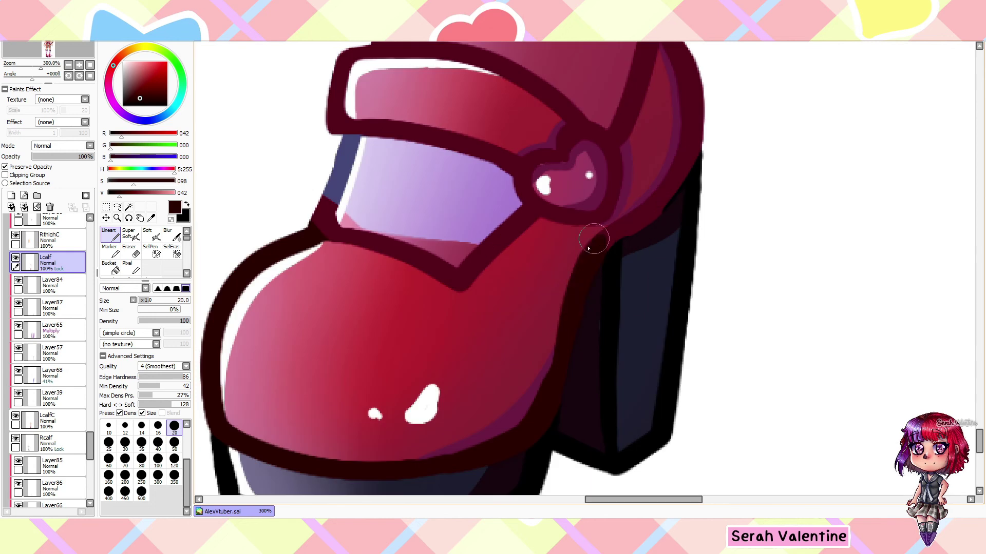
left_click_drag(595, 243, 693, 134)
- Recolour the Lcalf shoe's instep strap, opening and back seam outlines (42, 0, 0) around the heart ornament
scroll(700, 145, "up", 2)
mouse_move(631, 97)
left_mouse_down()
mouse_move(566, 208)
mouse_move(329, 134)
mouse_move(295, 204)
left_mouse_up()
left_click_drag(477, 257, 293, 202)
left_click_drag(309, 318, 462, 328)
scroll(462, 329, "down", 3)
scroll(521, 330, "up", 3)
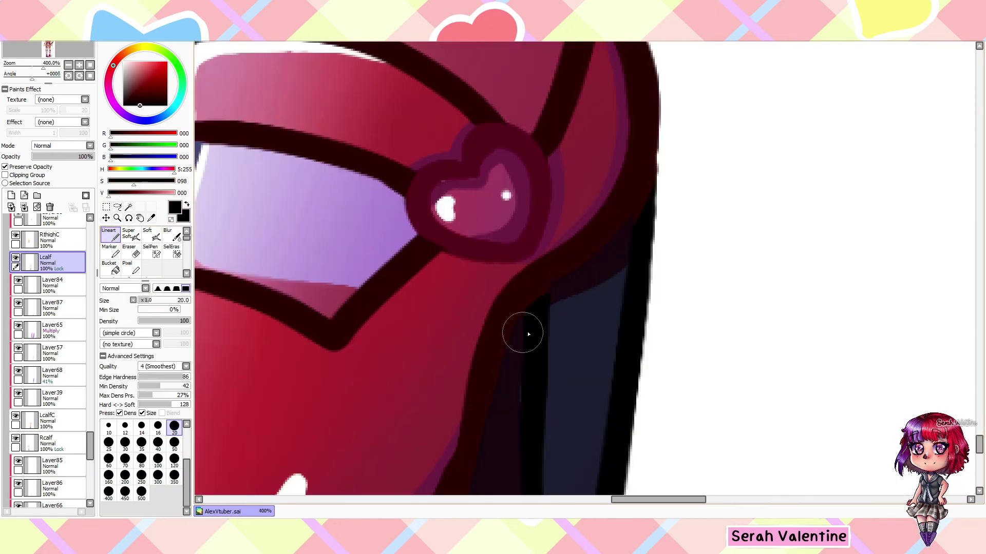
- Recolour the ankle bow's outlines on the Lcalf shoe dark crimson (86, 0, 26) with the size 20 brush
scroll(521, 330, "down", 3)
scroll(565, 267, "up", 3)
scroll(462, 308, "down", 3)
scroll(462, 154, "up", 3)
mouse_move(514, 141)
left_mouse_down()
mouse_move(451, 139)
mouse_move(270, 199)
mouse_move(479, 275)
left_mouse_up()
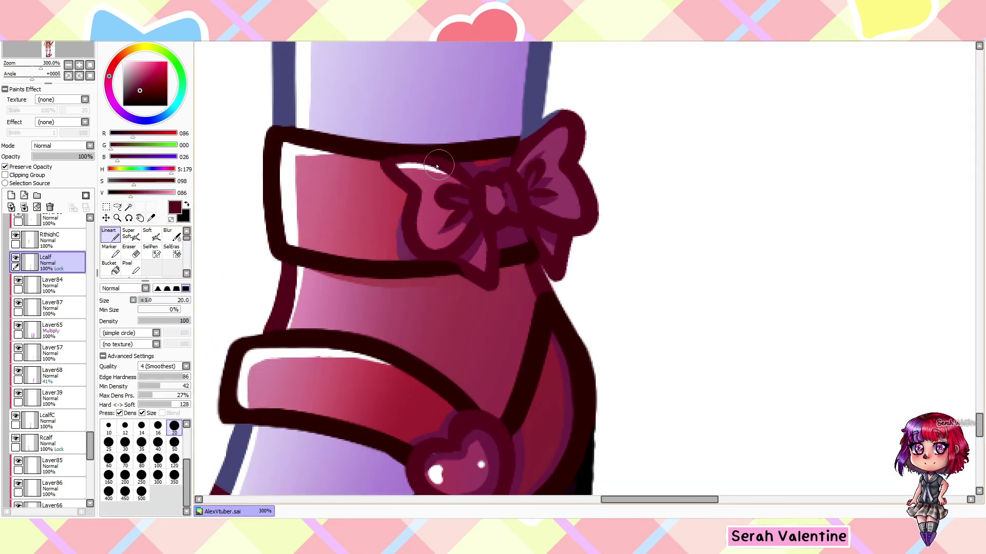
scroll(250, 274, "down", 3)
scroll(250, 273, "down", 3)
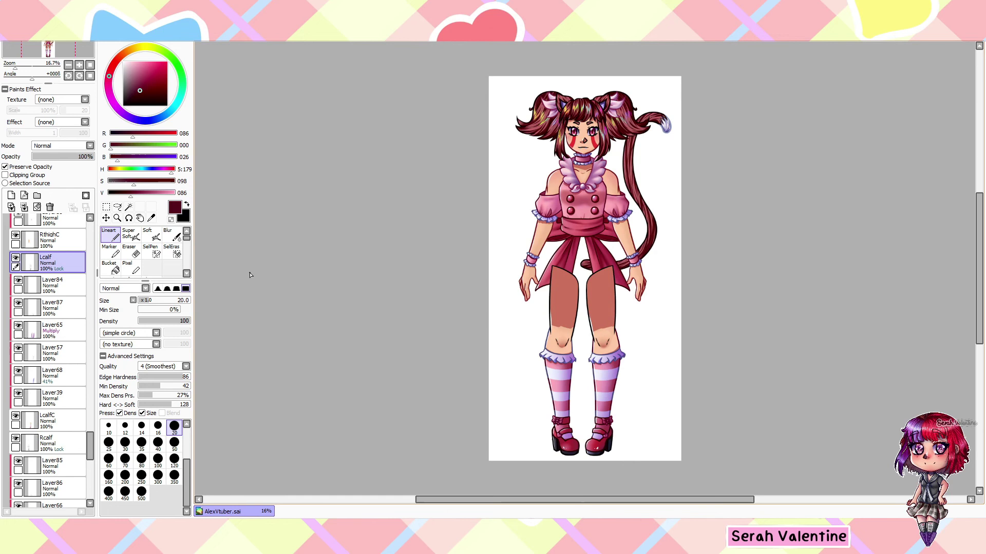
- Hide the thigh layers and recolour the Lcalf knee's side outlines with the skin line colour (118, 20, 20)
scroll(645, 241, "up", 4)
left_click(645, 242, "alt")
scroll(645, 242, "down", 4)
scroll(68, 407, "up", 5)
scroll(600, 366, "up", 4)
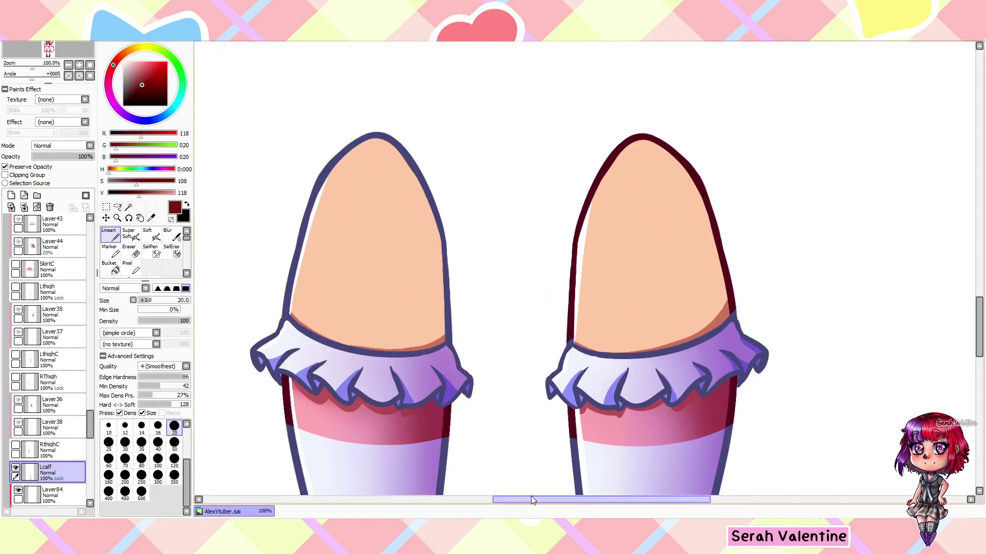
scroll(516, 286, "up", 3)
left_click(517, 286)
scroll(555, 337, "down", 4)
scroll(556, 337, "up", 2)
- Recolour the top arch of the Lcalf knee outline with the sampled skin tone (255, 201, 165)
left_click(564, 216, "alt")
left_click_drag(552, 179, 590, 205)
scroll(506, 237, "left", 3)
scroll(49, 360, "down", 3)
- On the Rcalf layer, recolour the knee's side outlines (118, 20, 20) and its top arch skin tone (255, 201, 165) with a size 50 brush
left_click(49, 467)
left_click(174, 426)
scroll(485, 370, "up", 3)
scroll(484, 370, "down", 2)
scroll(363, 269, "down", 2)
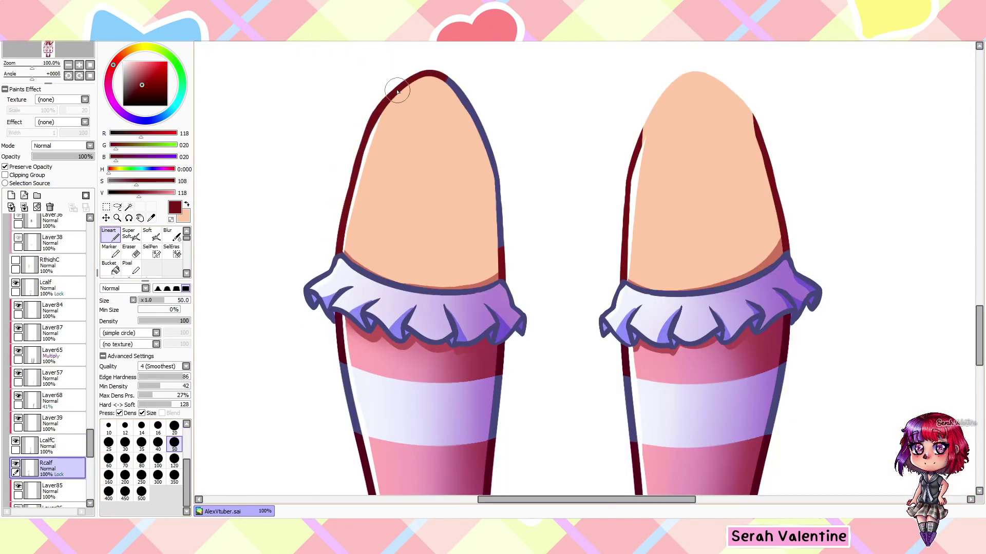
key("x")
scroll(453, 295, "down", 2)
scroll(399, 173, "up", 1)
scroll(399, 173, "down", 1)
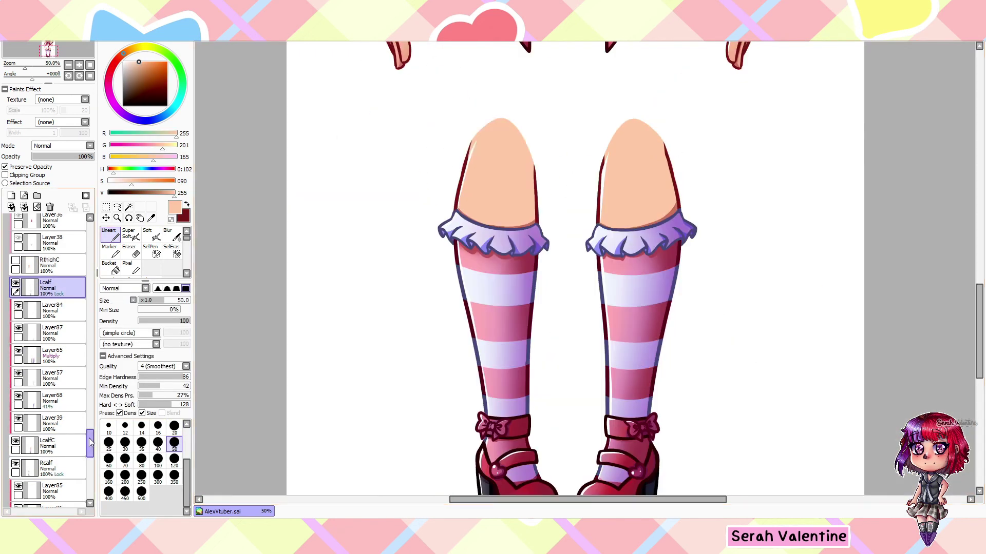
- Recolour the knee creases and lower outline ends on the RThigh layer (118, 20, 20) with a size 20 brush
left_click(515, 228, "ctrl")
key("x")
scroll(515, 227, "up", 1)
scroll(514, 228, "up", 1)
key("bracketleft")
key("bracketleft")
key("bracketleft")
key("bracketleft")
key("bracketleft")
key("bracketleft")
key("bracketleft")
key("bracketleft")
key("bracketleft")
key("bracketleft")
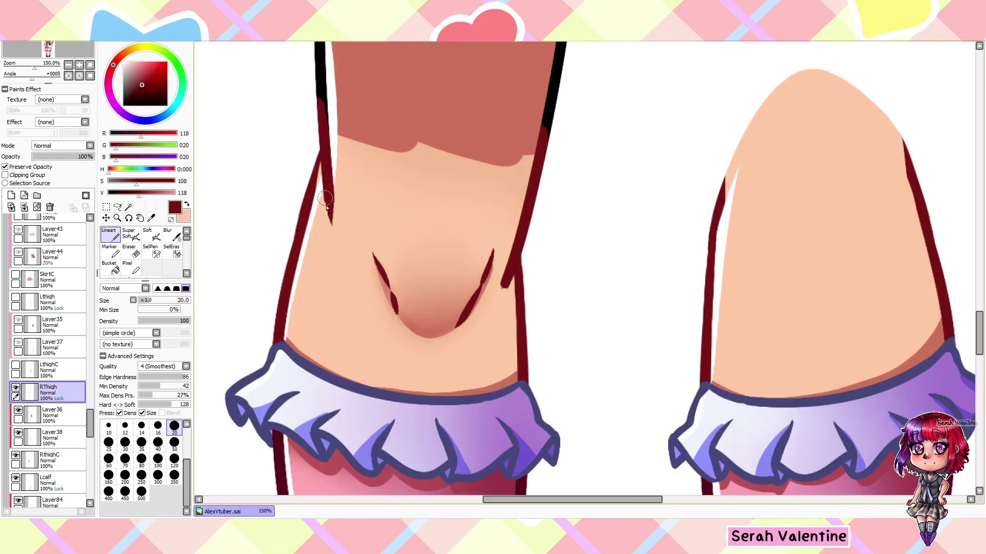
- Recolour the side outlines of the thigh on the RThigh layer (118, 20, 20) with a size 50 brush
scroll(534, 220, "up", 1)
key("x")
scroll(521, 271, "down", 2)
key("x")
scroll(522, 271, "down", 3)
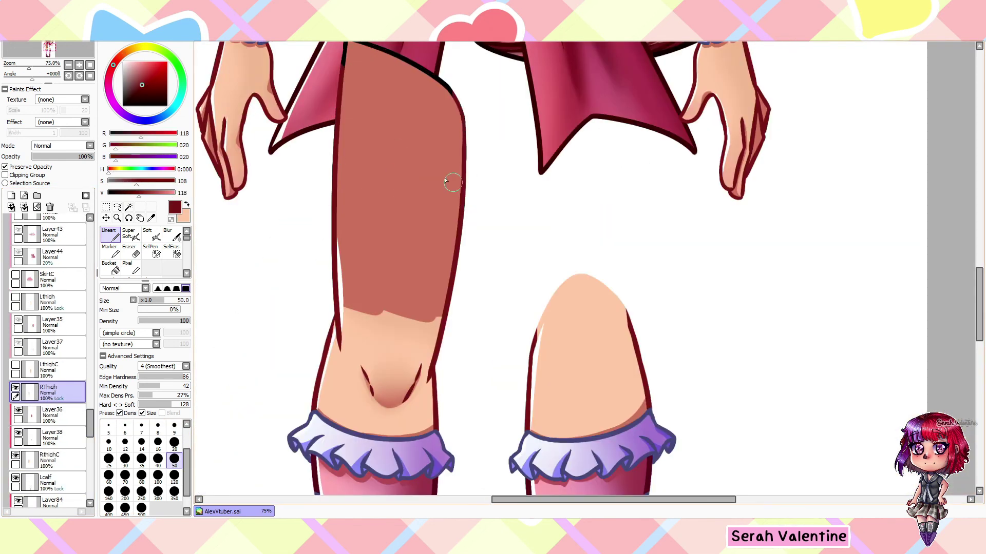
- Recolour the knee creases and lower outline ends on the Lthigh layer (118, 20, 20) with a size 20 brush
left_click(428, 221, "ctrl")
left_click(174, 442)
scroll(291, 205, "up", 5)
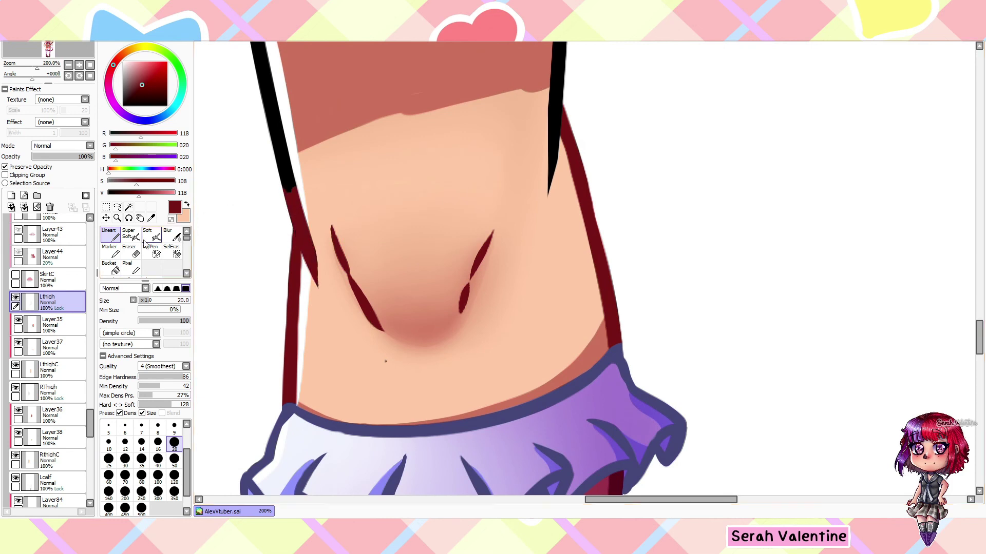
scroll(537, 114, "up", 5)
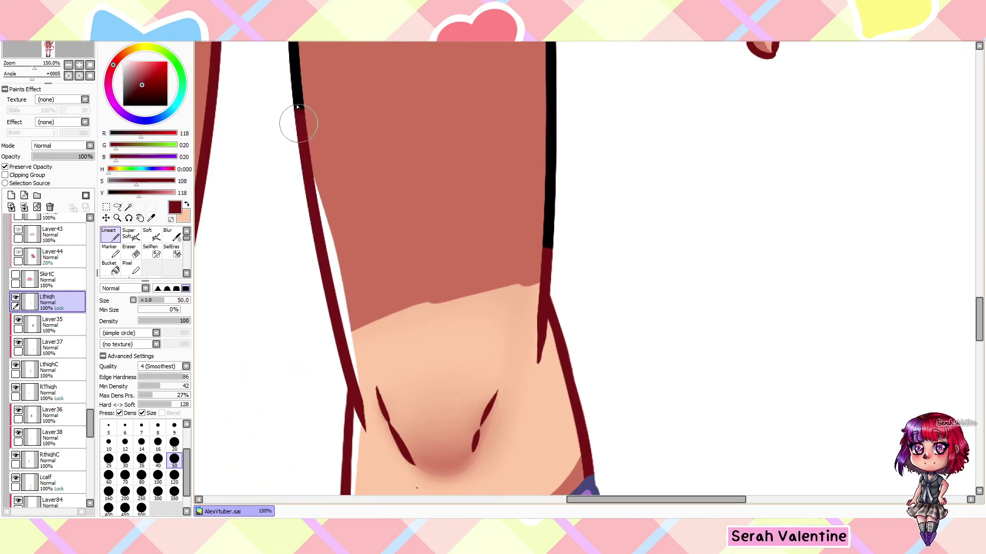
- Recolour the long side outlines of the thigh on the Lthigh layer (118, 20, 20) with a size 50 brush
scroll(630, 212, "down", 1)
key("bracketright")
key("bracketright")
key("bracketright")
key("bracketright")
key("bracketright")
scroll(630, 212, "up", 1)
- Sample the thigh shadow colour (204, 113, 92), select Layer35 and make the skirt layers visible again
left_click(507, 172, "alt")
left_click(506, 171, "ctrl")
scroll(506, 176, "down", 6)
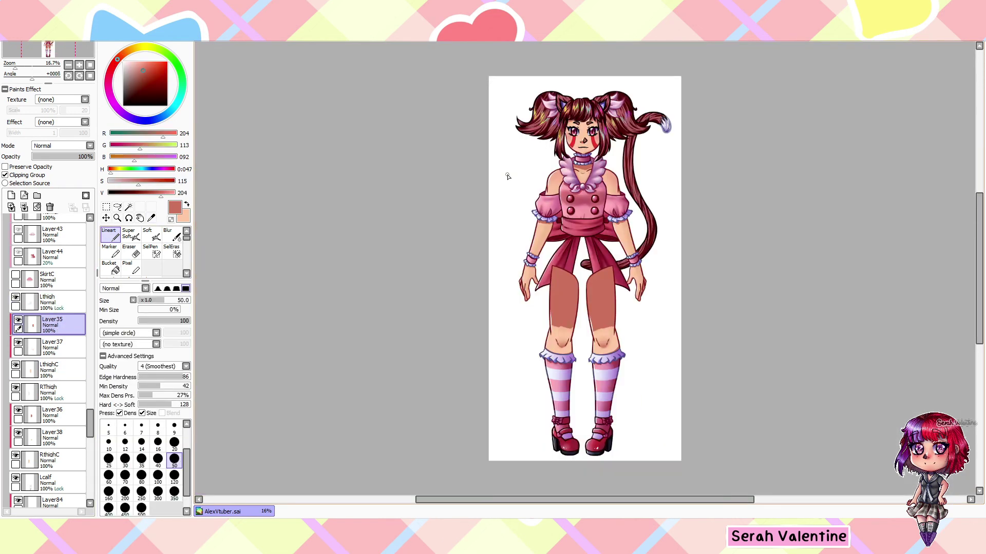
scroll(90, 391, "up", 3)
left_click(16, 334)
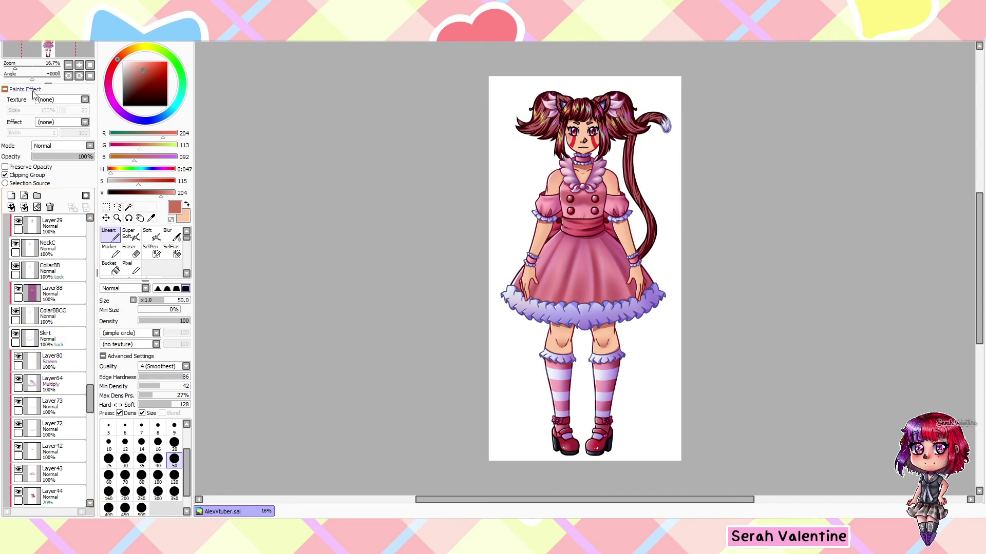